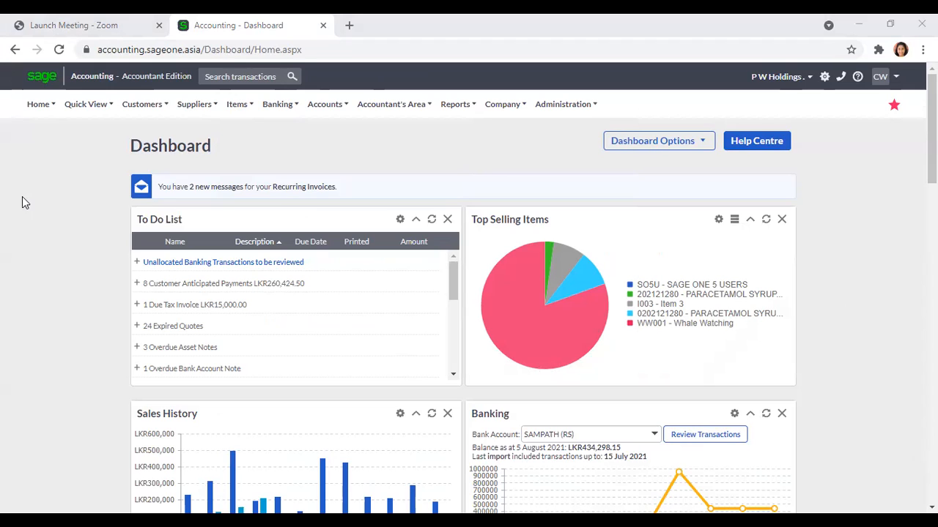
Open the list of customer recurring invoices and close the Zoom meeting tab
click(562, 104)
click(137, 110)
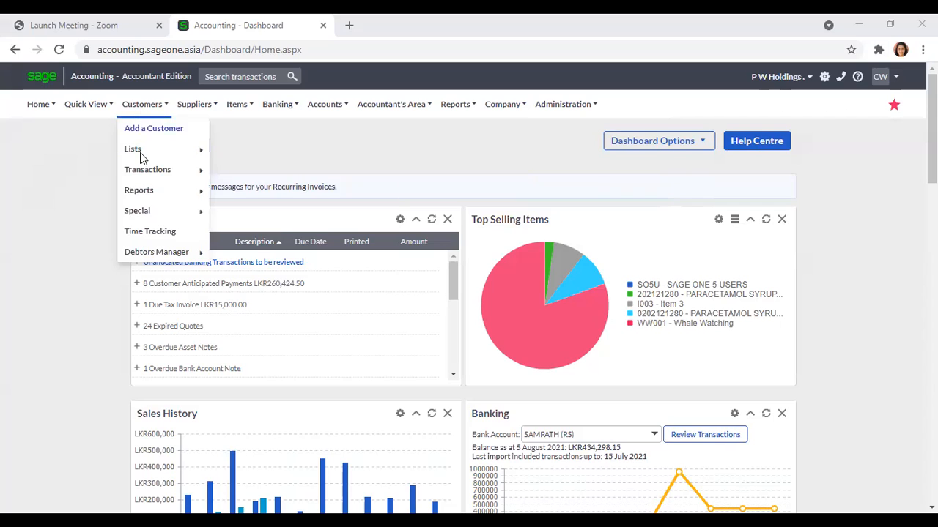
mouse_move(143, 176)
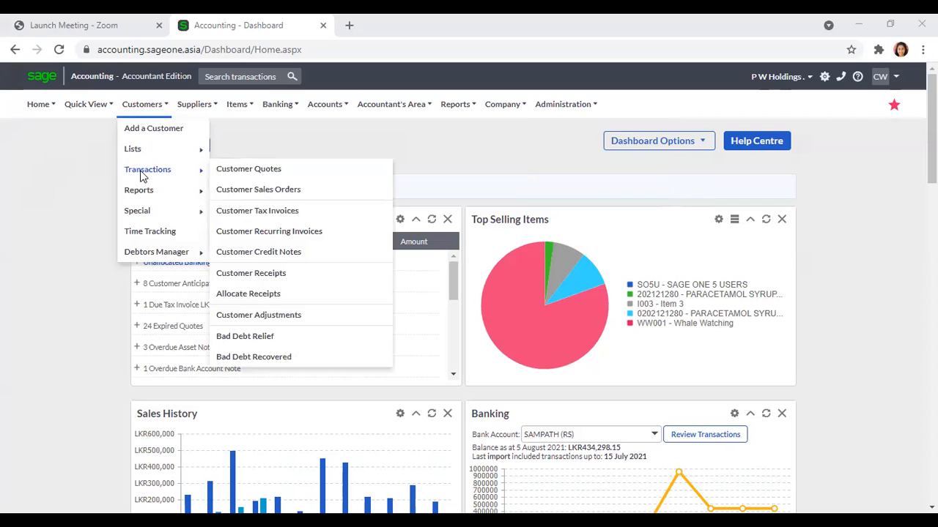
click(287, 236)
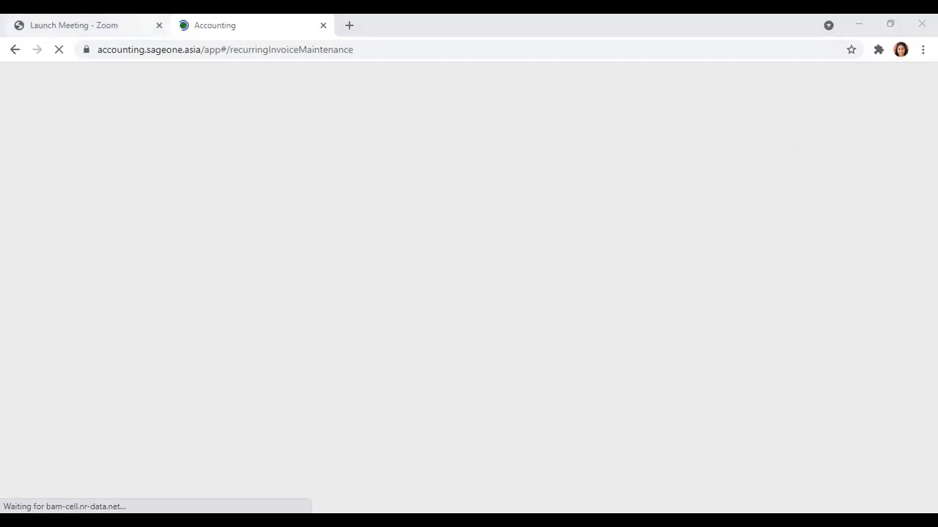
click(159, 24)
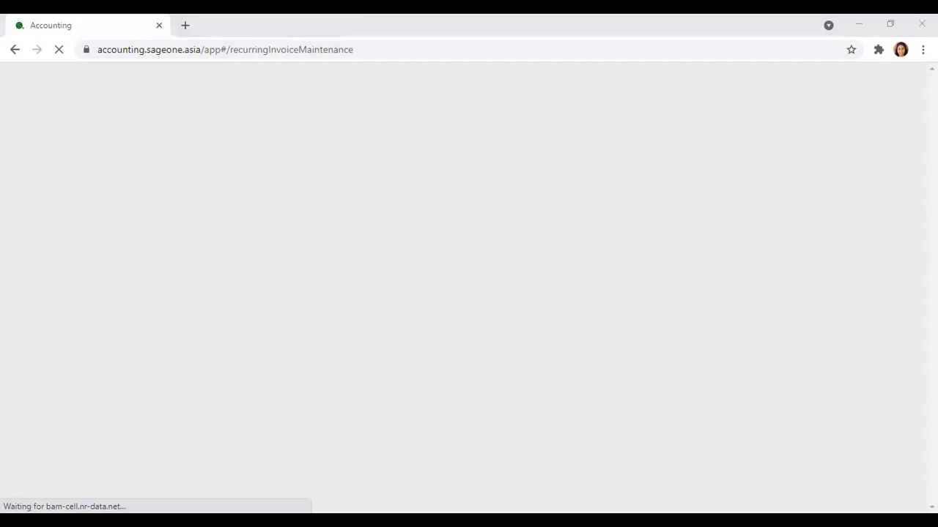
click(291, 236)
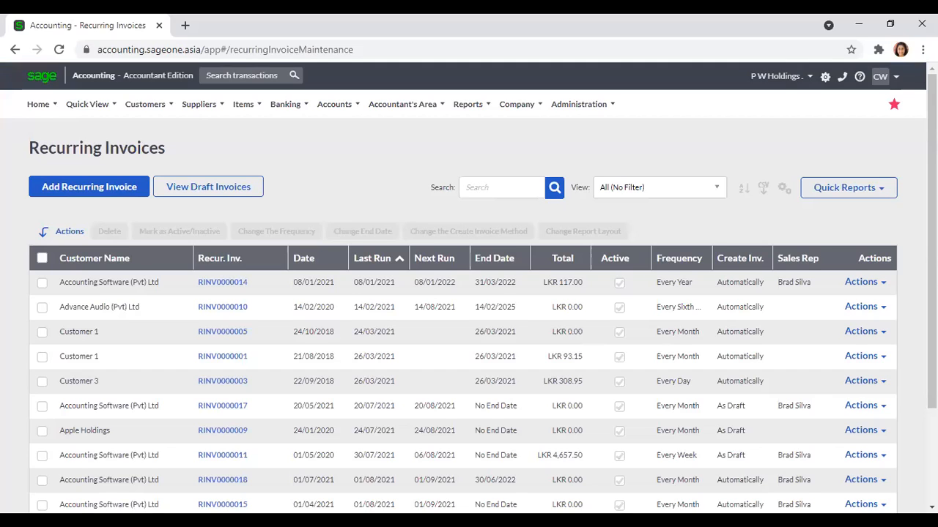
Start adding a new recurring invoice from the customer recurring invoices list
click(363, 183)
click(149, 109)
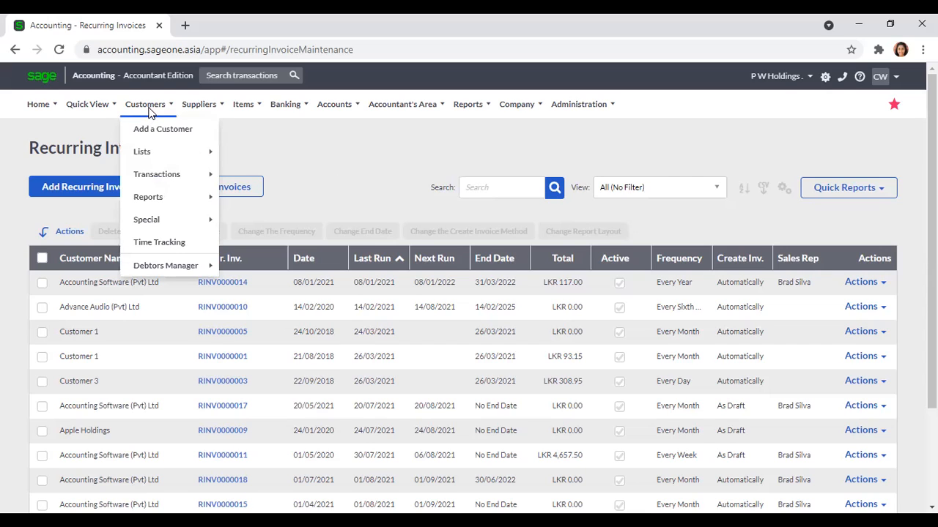
mouse_move(164, 182)
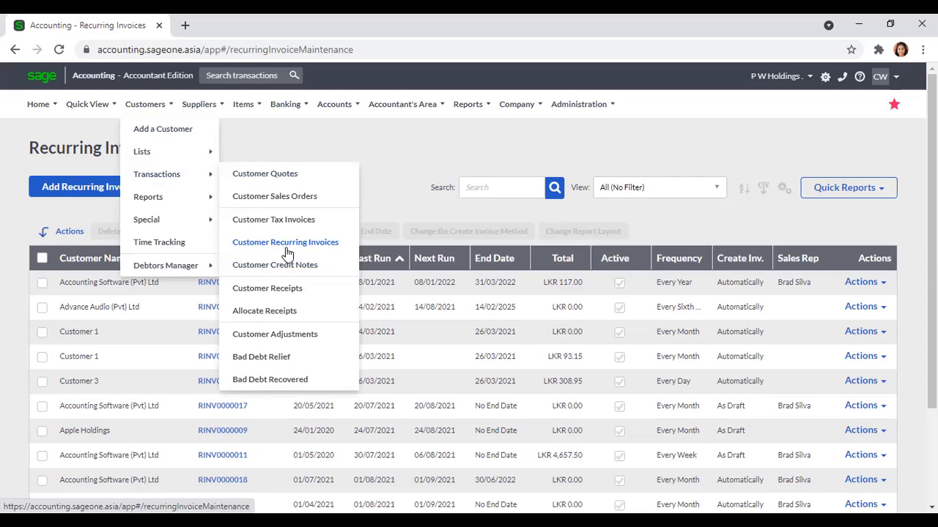
click(326, 240)
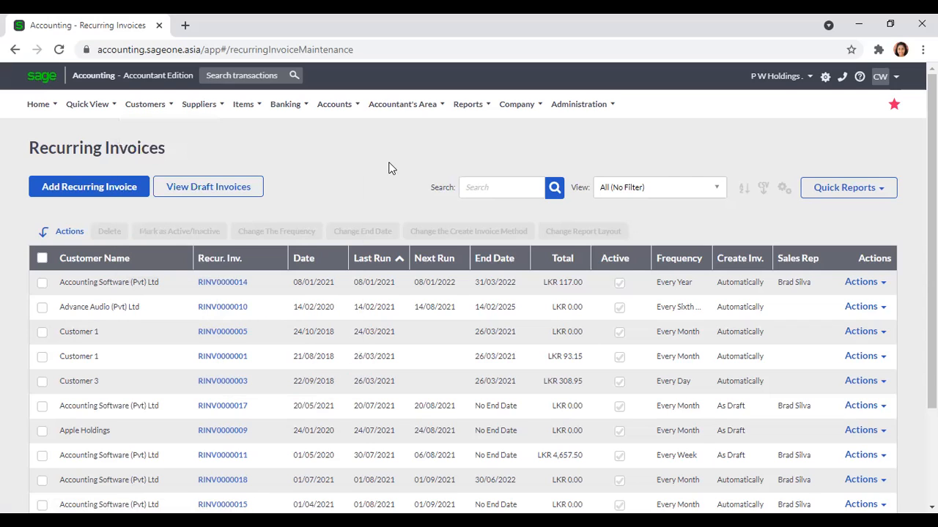
click(94, 190)
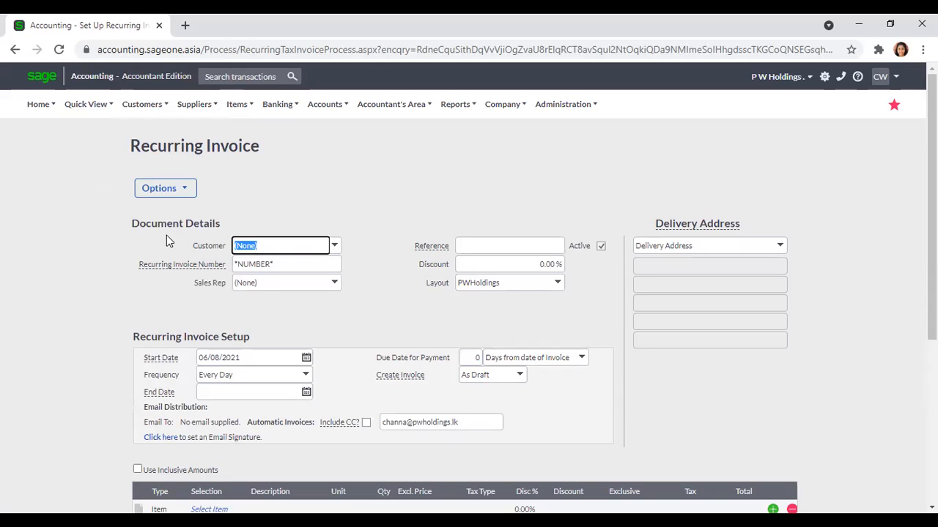
Choose Accounting Software (Pvt) Ltd as the customer of the recurring invoice
click(337, 253)
text(A 02)
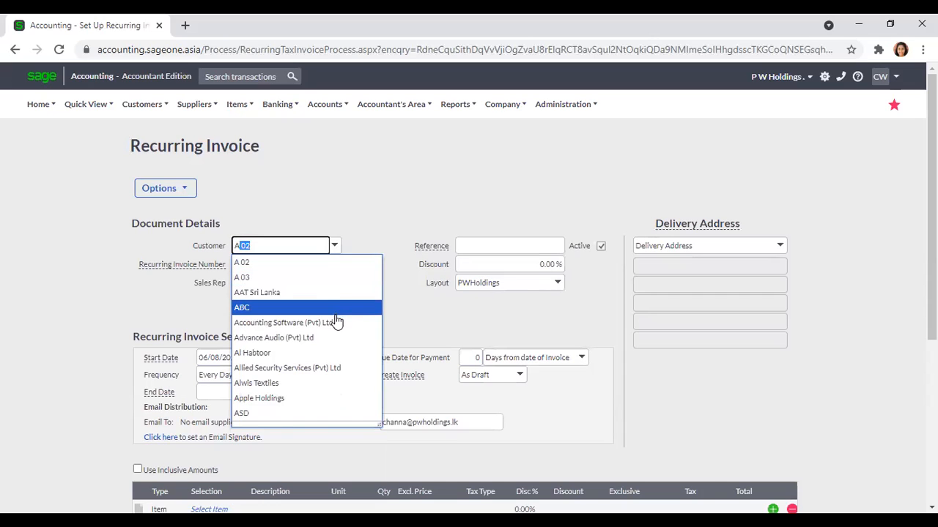
click(336, 321)
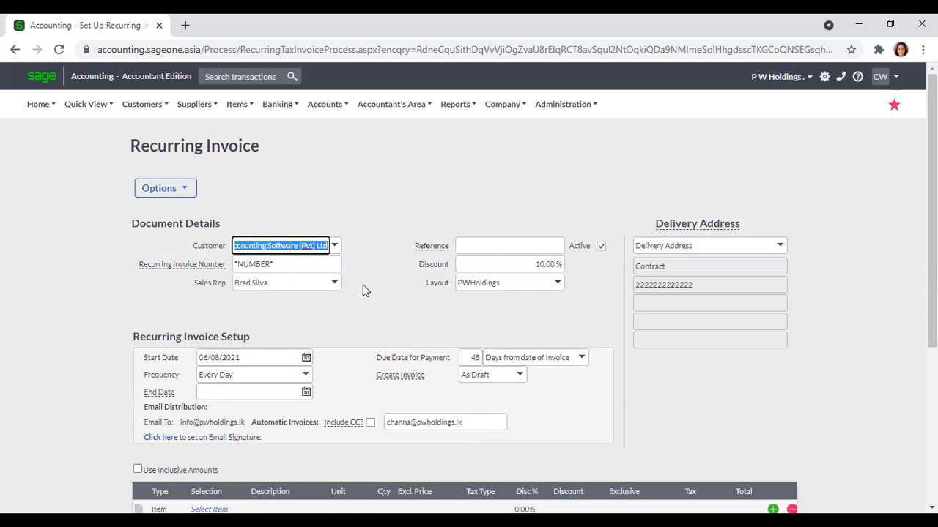
Examine the reference and discount fields, and the start date and frequency choices for the recurring invoice
click(487, 246)
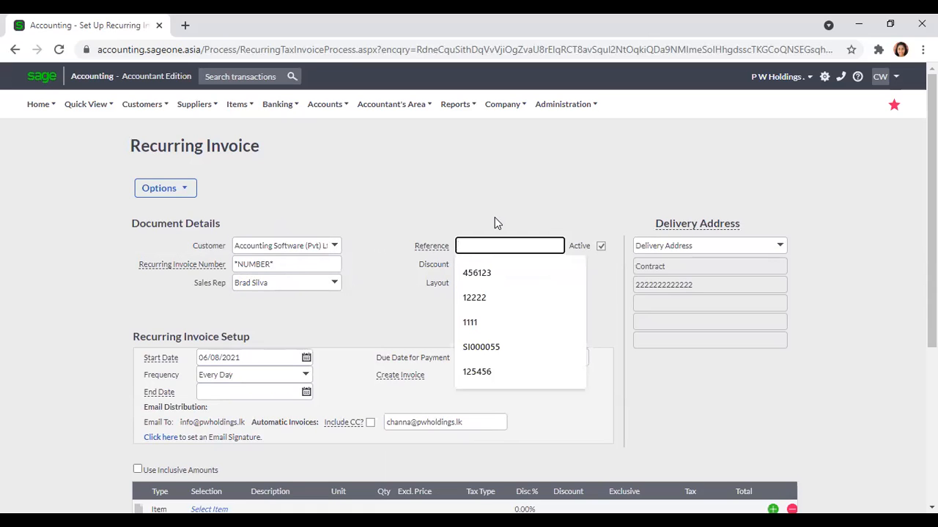
click(495, 222)
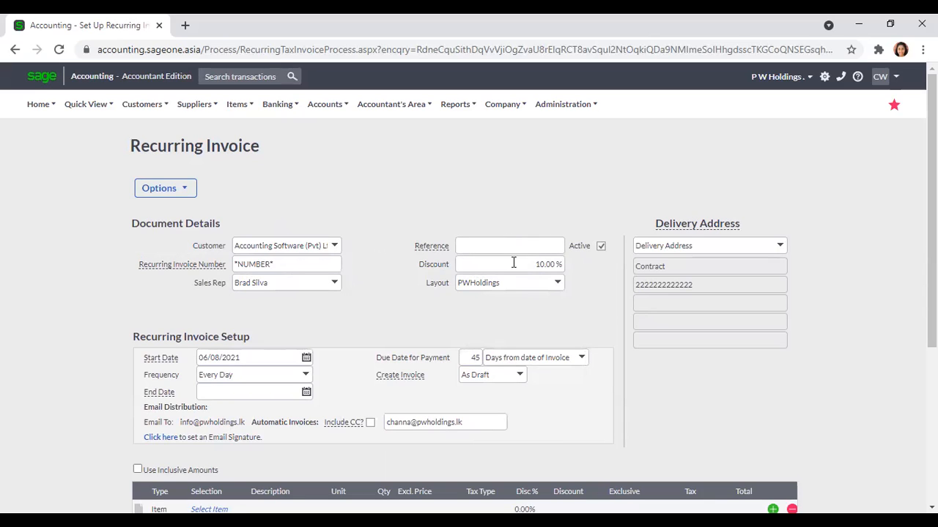
click(514, 264)
click(502, 216)
scroll(580, 300, down, 2)
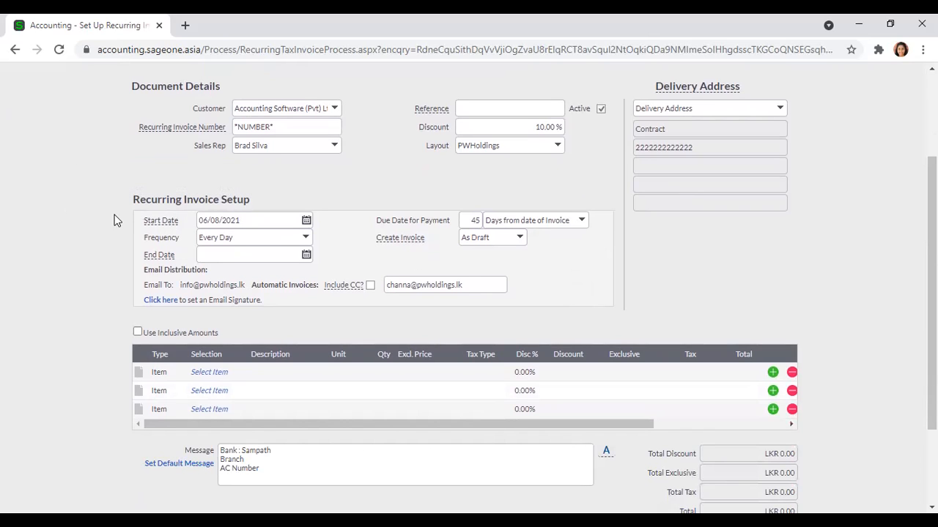
mouse_move(154, 224)
click(306, 222)
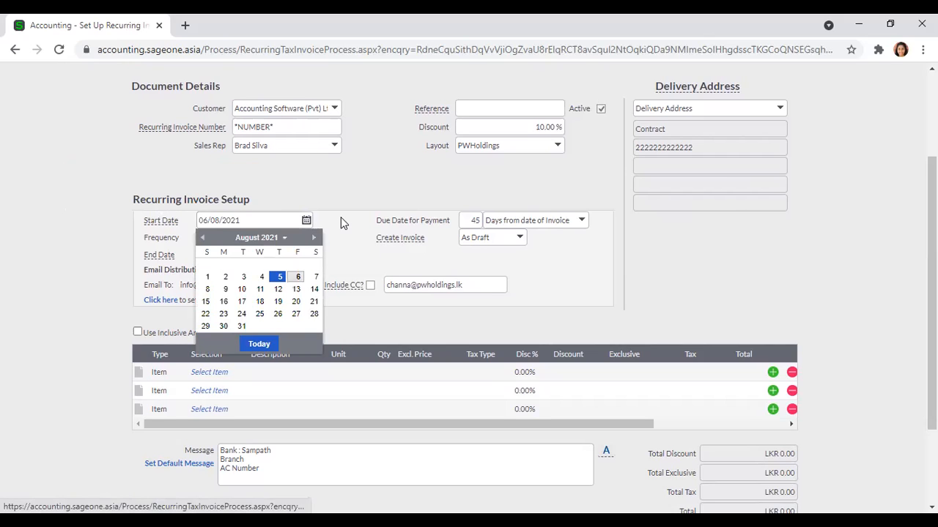
click(341, 216)
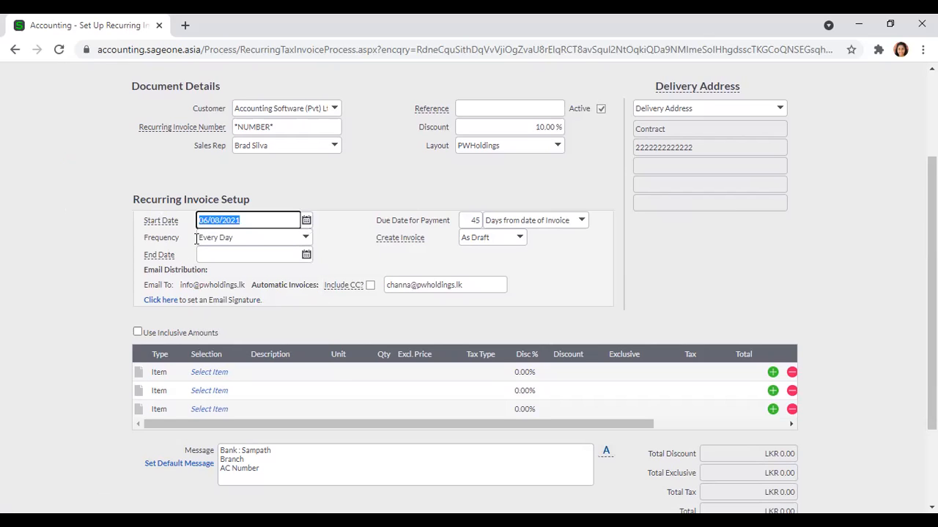
click(307, 241)
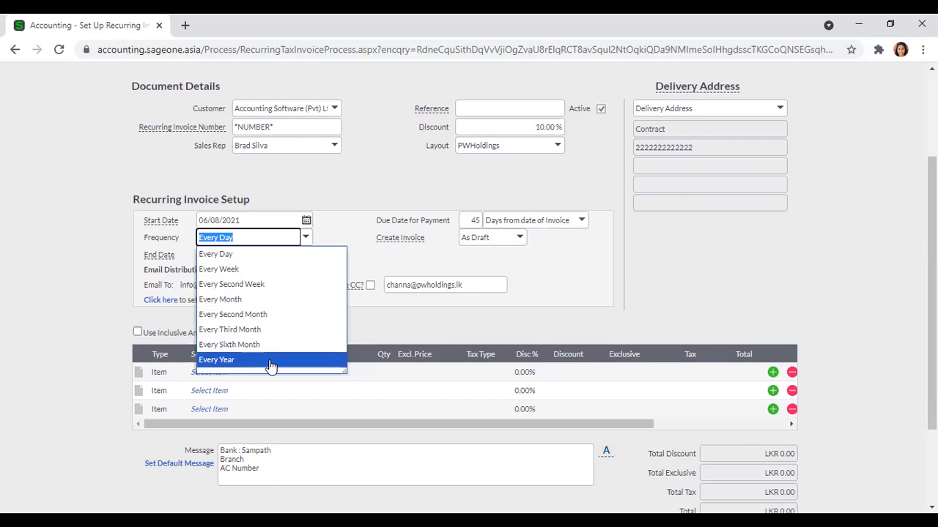
click(339, 220)
click(306, 238)
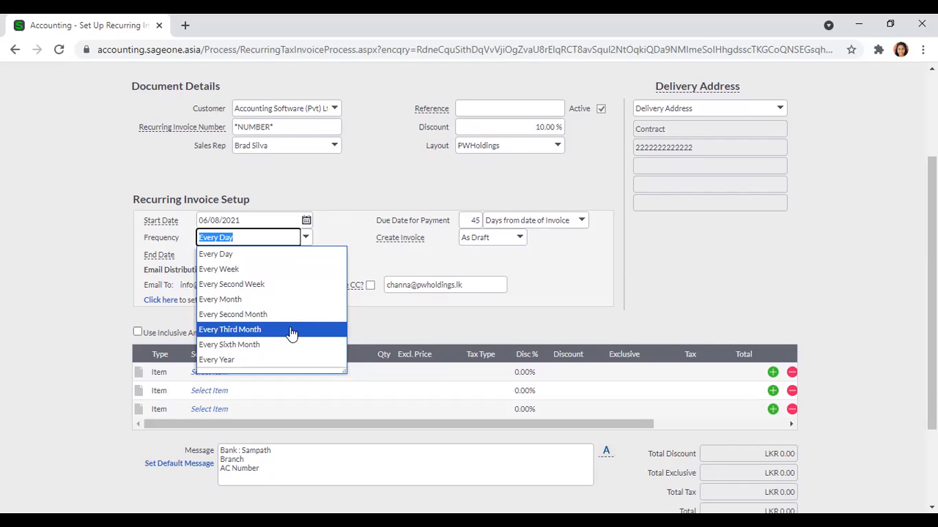
click(342, 220)
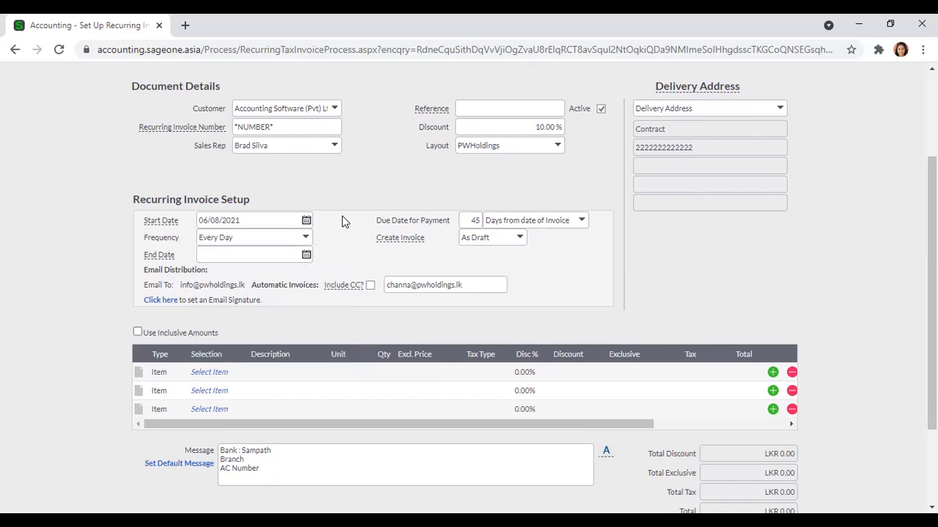
Examine the end date, payment due date and Create Invoice settings, including their help notes
click(306, 256)
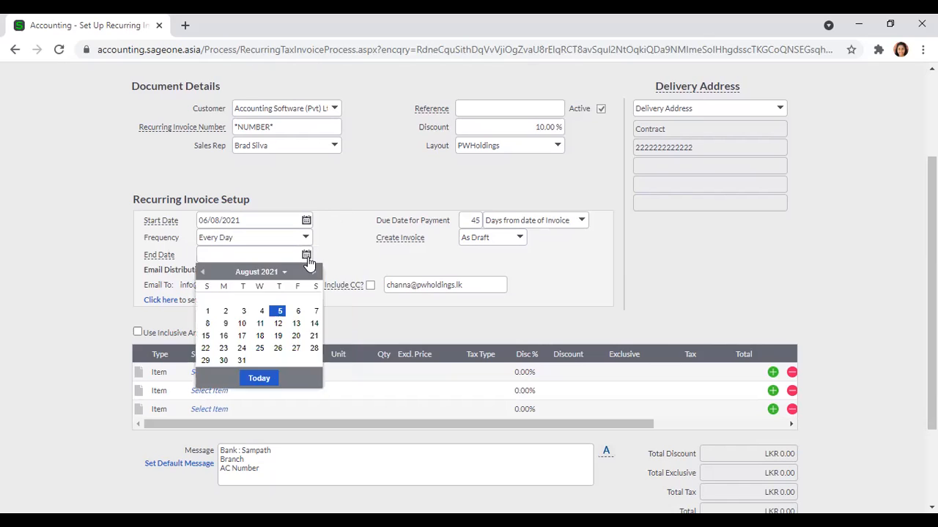
click(293, 253)
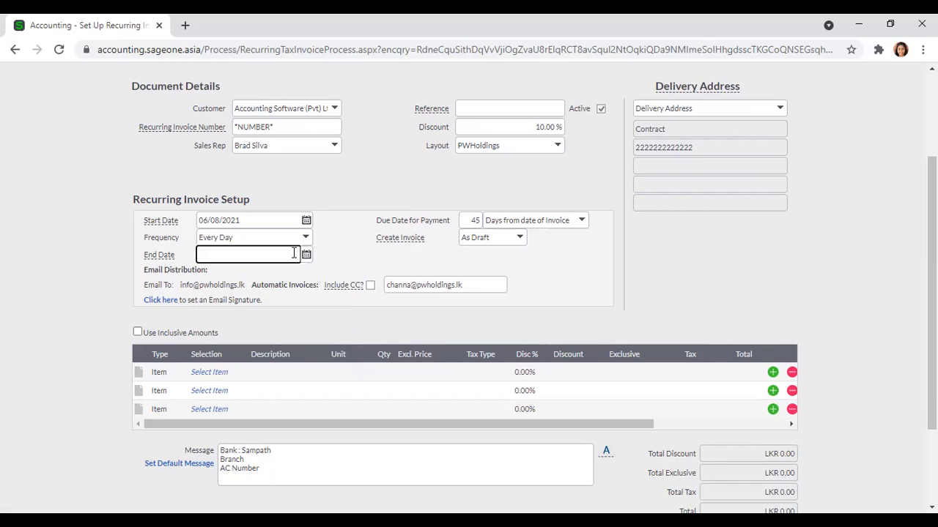
mouse_move(162, 260)
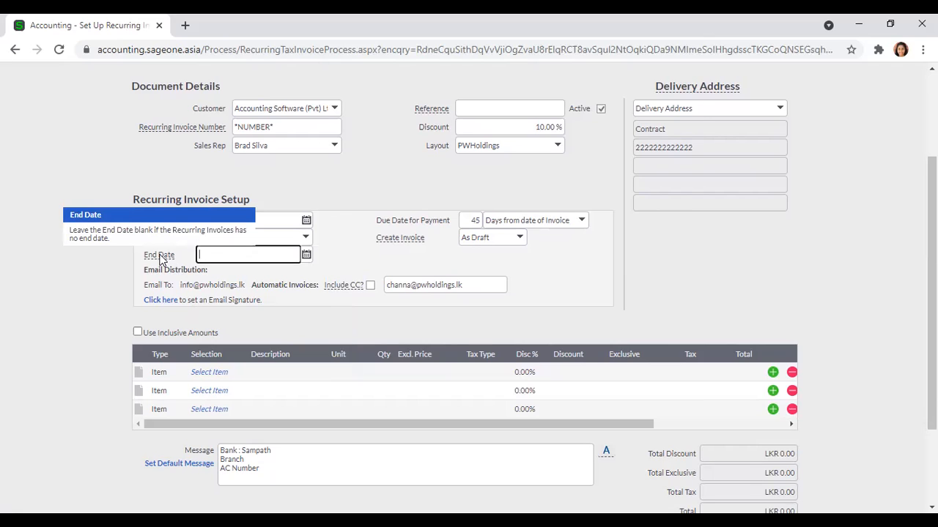
click(355, 243)
click(477, 219)
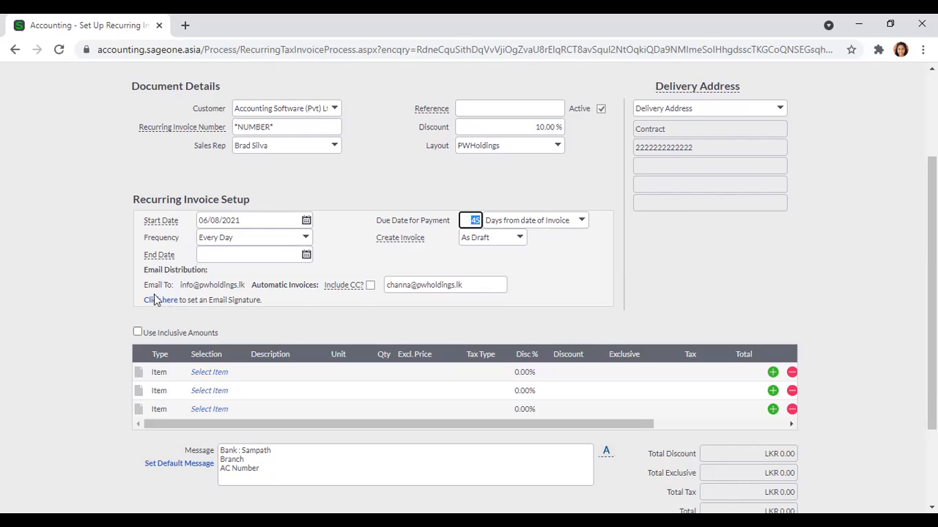
mouse_move(388, 243)
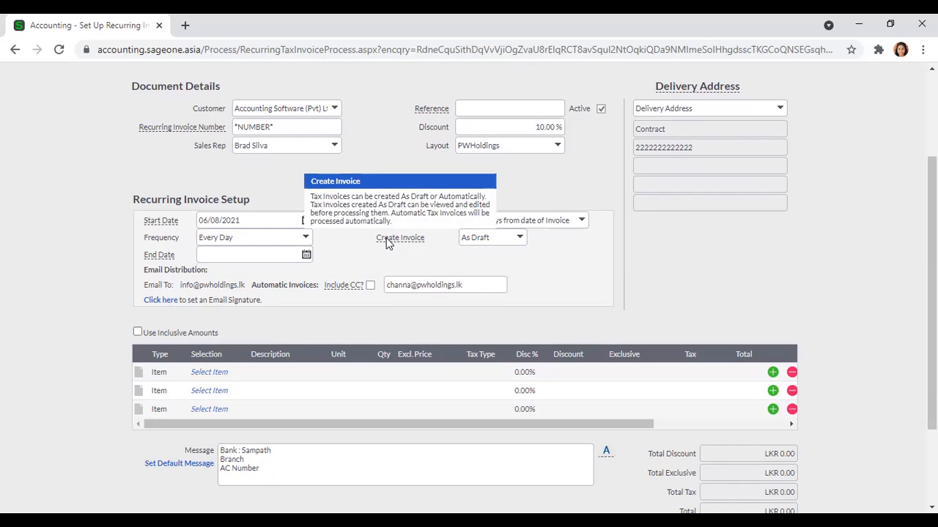
click(526, 239)
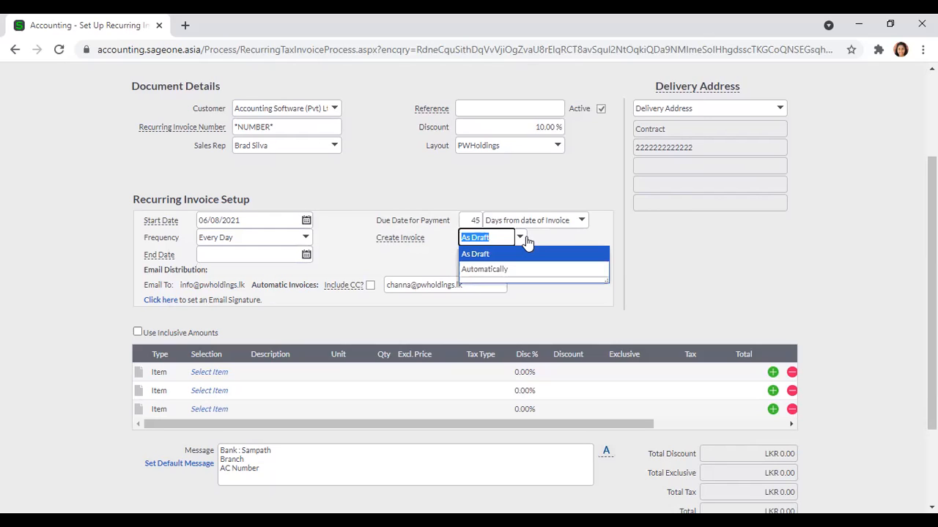
mouse_move(412, 242)
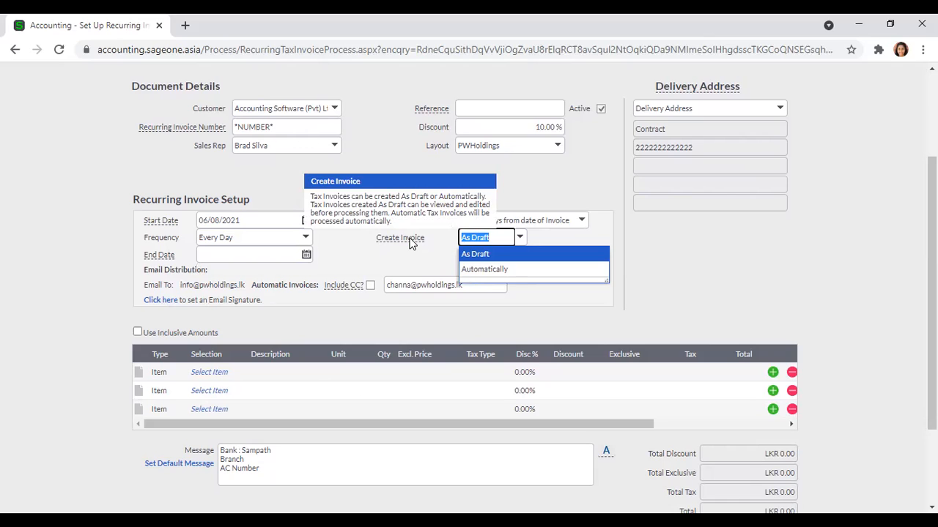
click(382, 258)
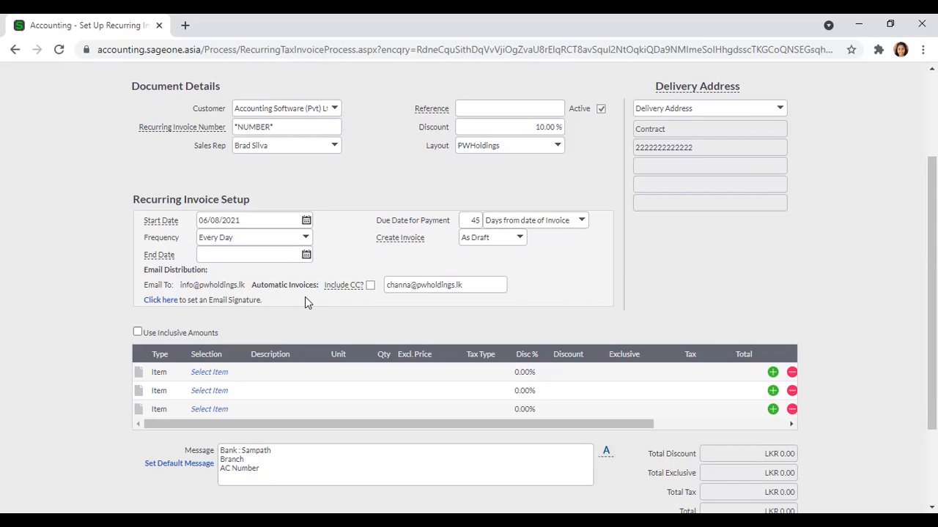
Enable Include CC so that a copy of each automatic invoice goes to the additional email address
click(369, 287)
mouse_move(348, 288)
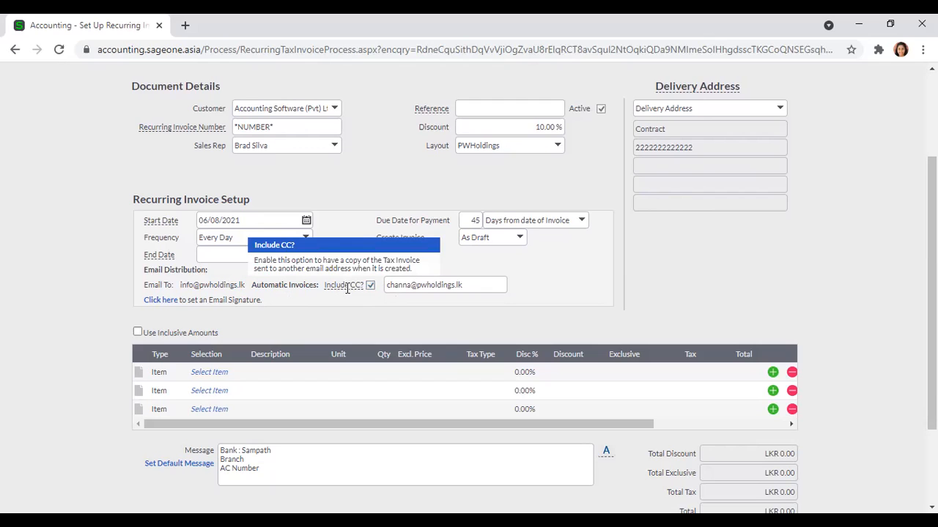
Select the item FAO, Finance & Accounting Outsourcing, for the first invoice line
scroll(347, 288, down, 2)
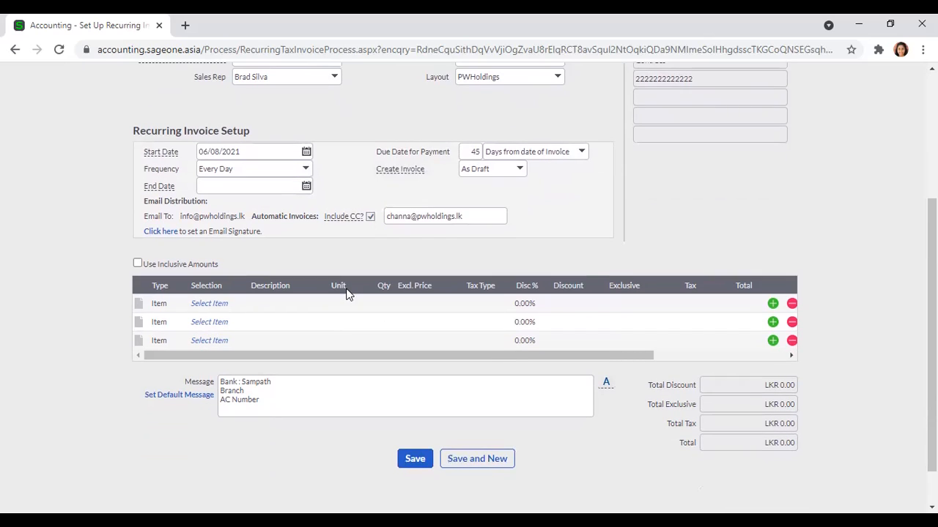
click(232, 306)
text(f)
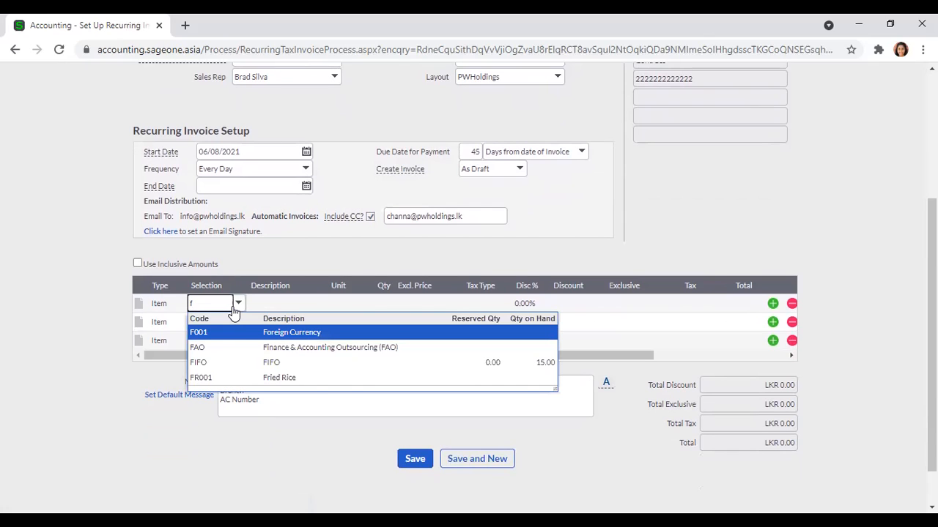
key(Down)
key(Return)
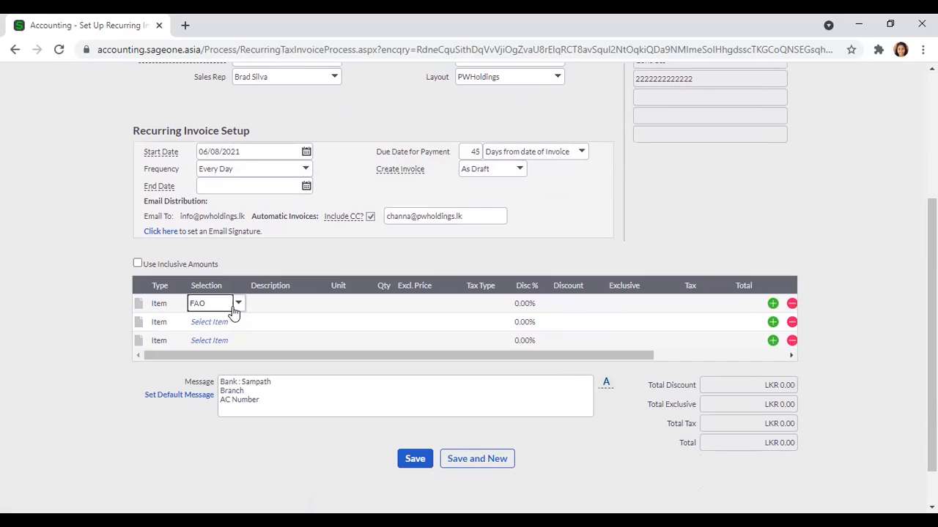
Set the FAO line's exclusive price to 50,000 and widen the Excl. Price column to show the full amount
key(Tab)
key(Tab)
key(Tab)
text(50,000)
key(Tab)
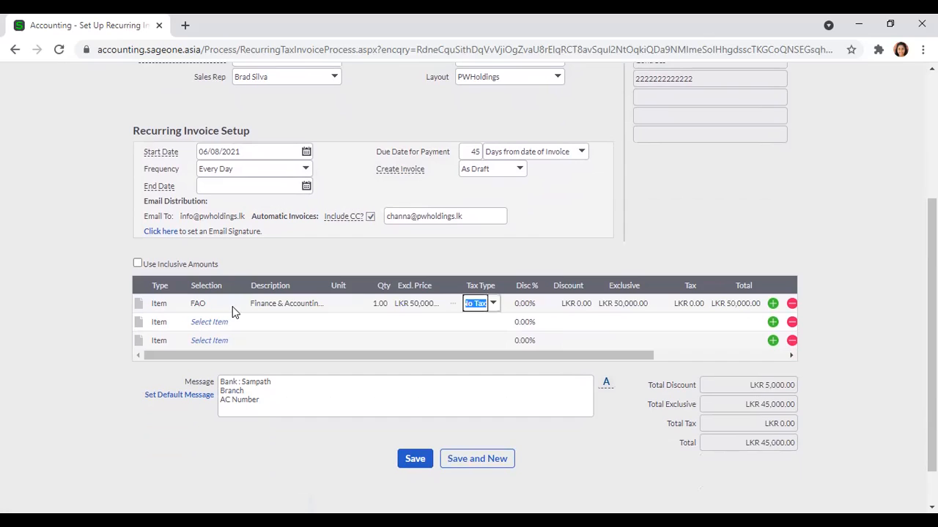
key(Tab)
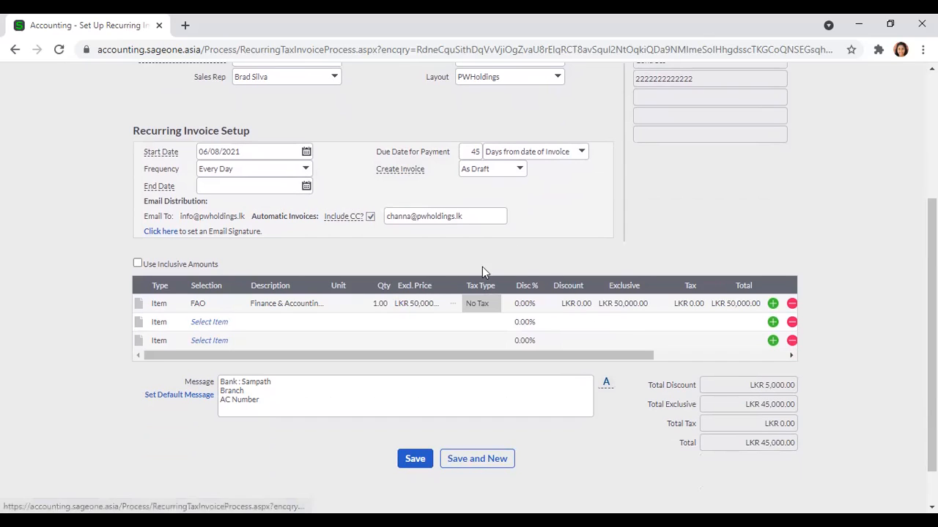
drag(446, 285, 459, 284)
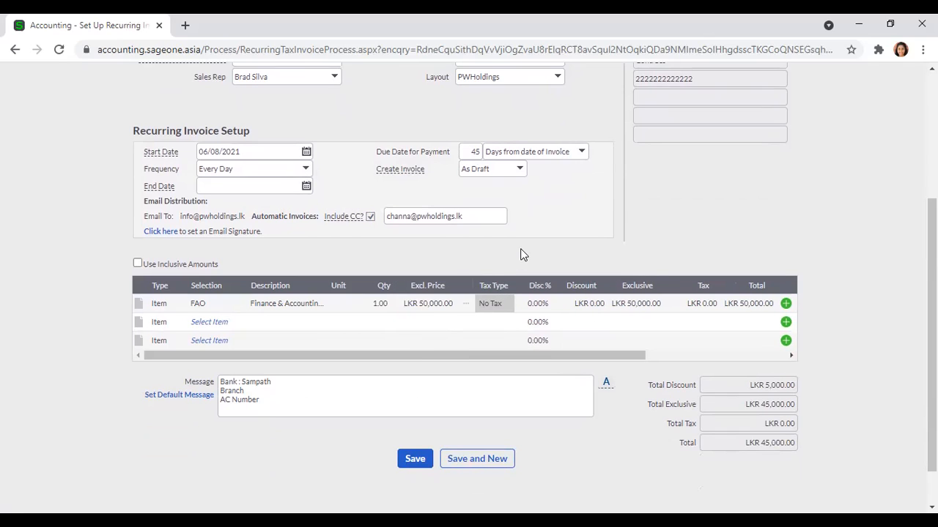
Open the comment box under the FAO invoice line to view it and close it again
click(139, 304)
click(173, 328)
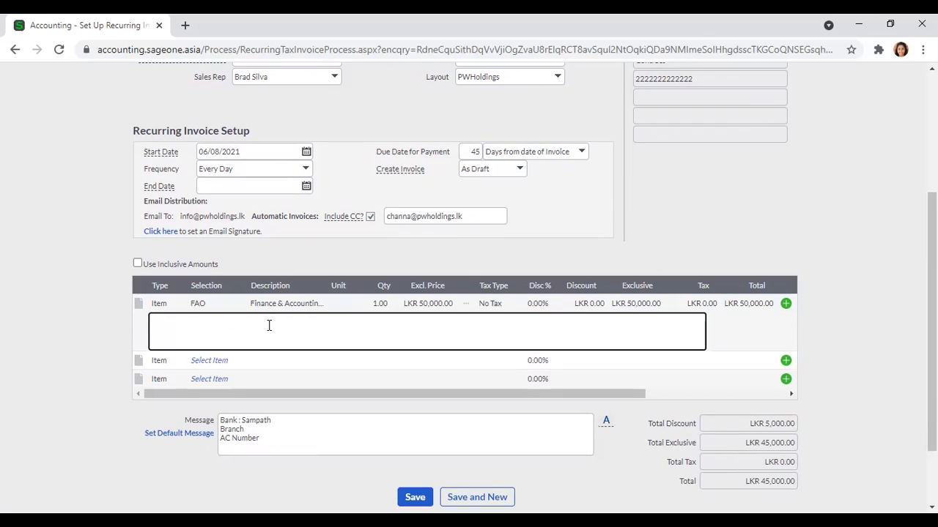
click(137, 311)
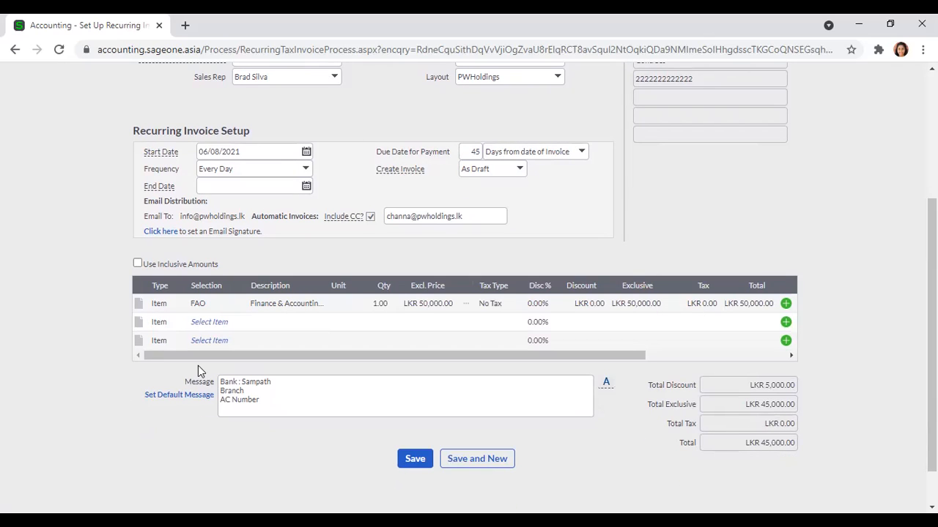
Review the bank details in the invoice message and the document details in the rest of the form
click(305, 402)
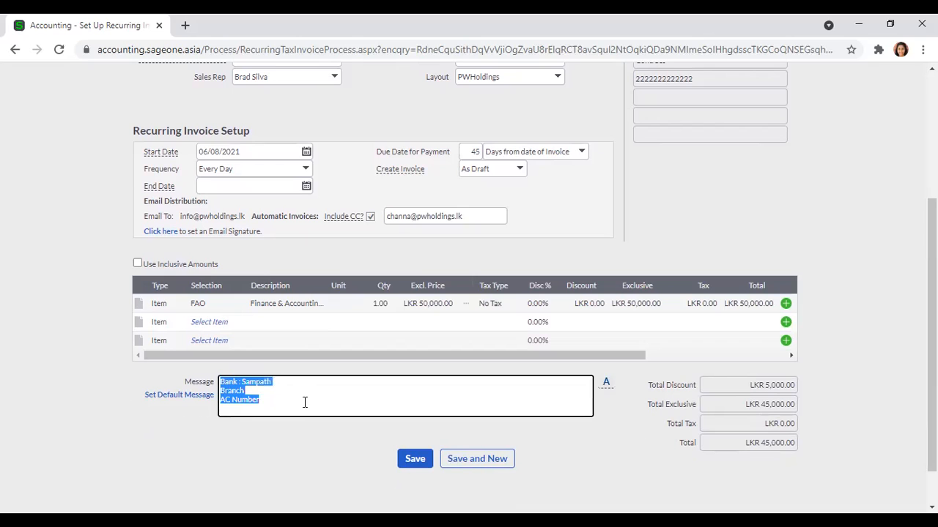
click(284, 453)
scroll(482, 364, up, 1)
scroll(483, 364, up, 2)
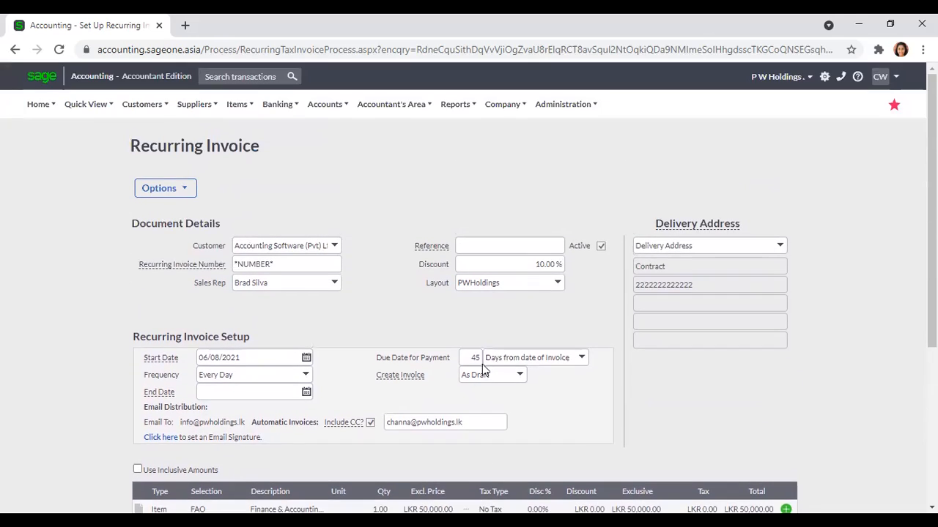
scroll(480, 377, down, 3)
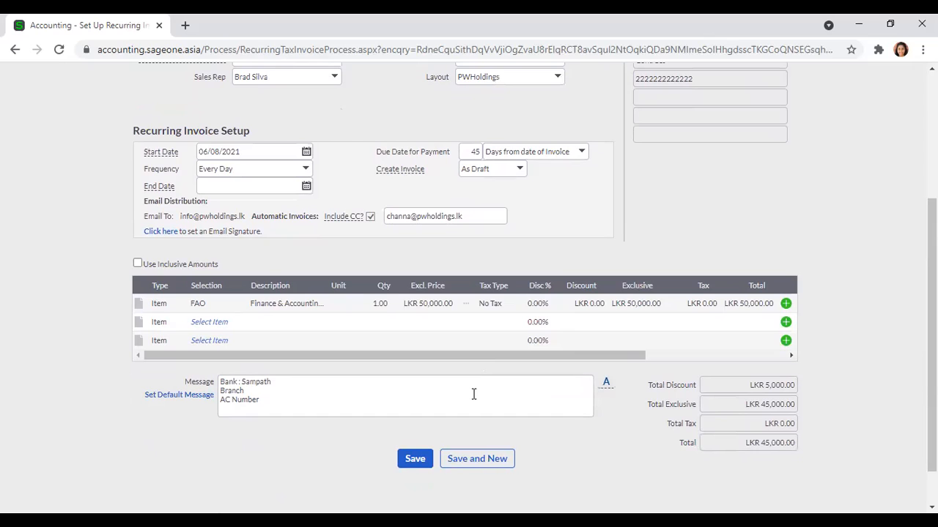
Look through the Department and Job choices for the FAO line, leaving both fields blank
click(678, 358)
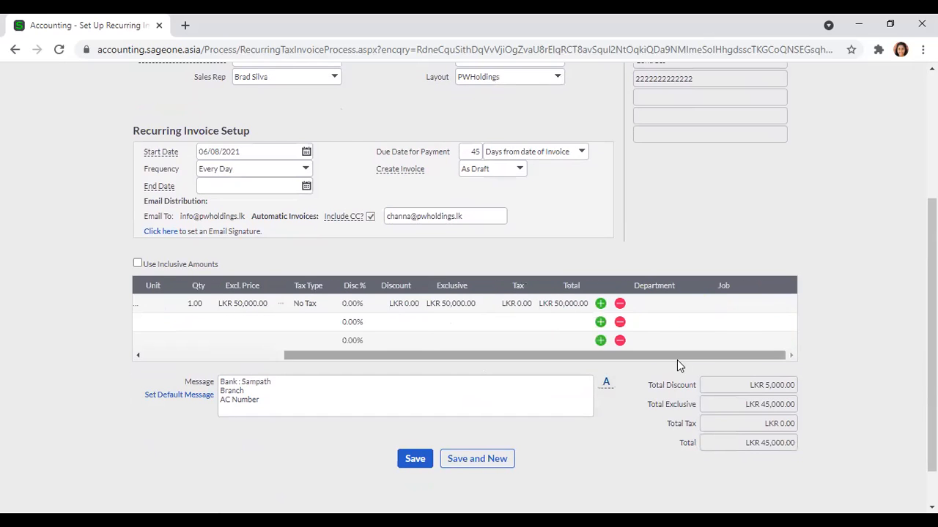
click(653, 306)
click(704, 305)
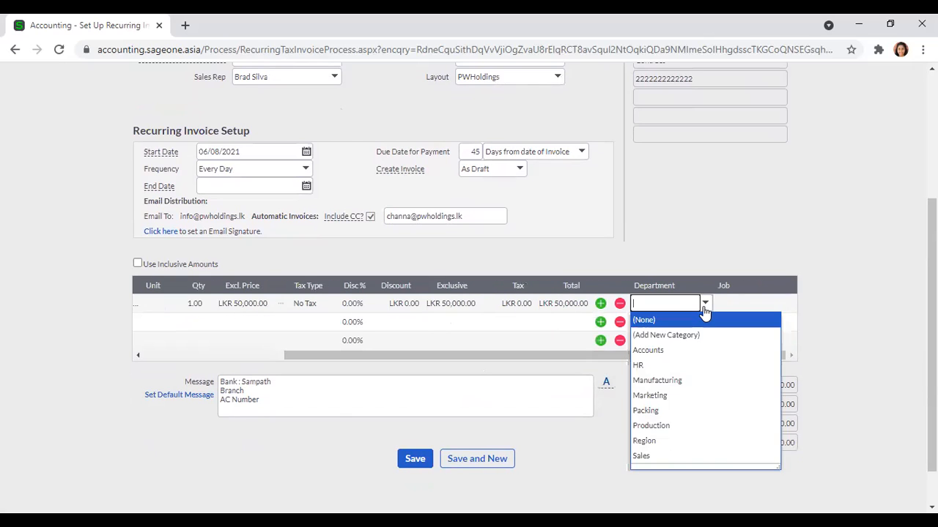
click(717, 279)
click(742, 305)
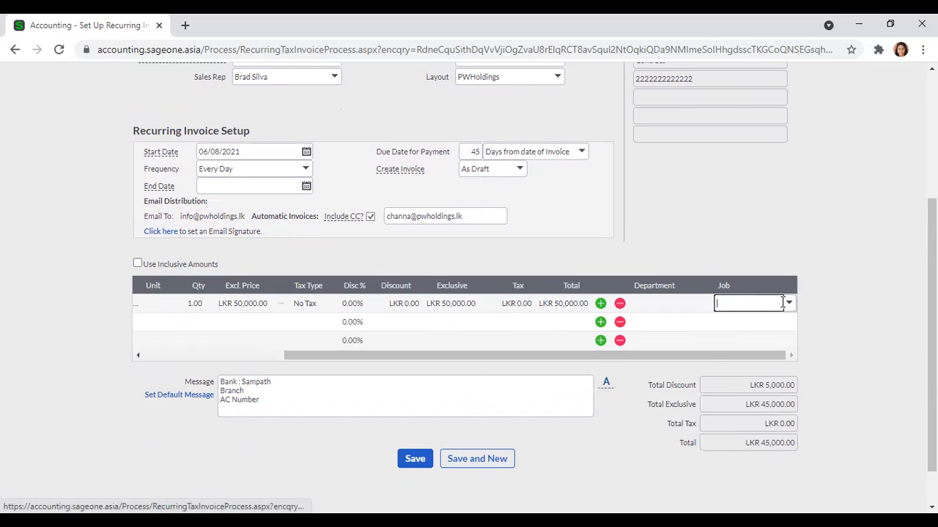
click(789, 303)
click(787, 297)
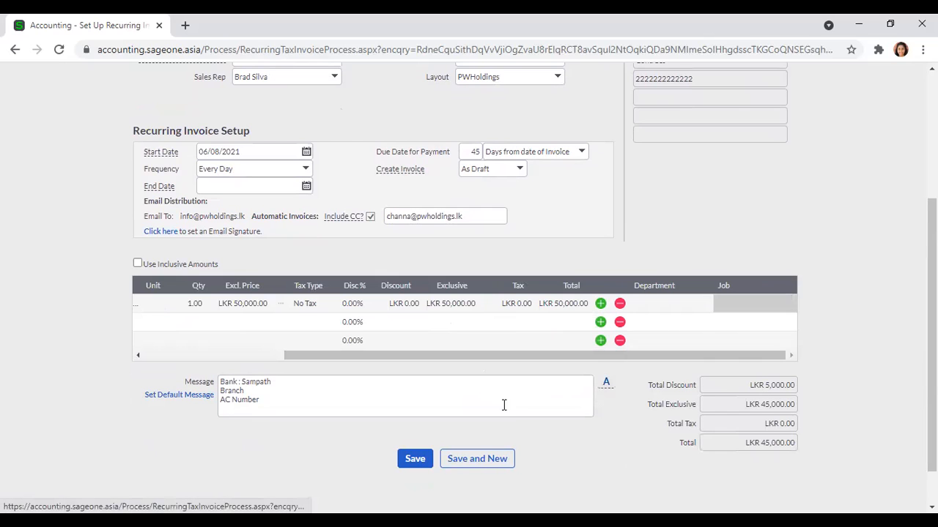
Save the recurring invoice for Accounting Software (Pvt) Ltd
drag(402, 356, 295, 356)
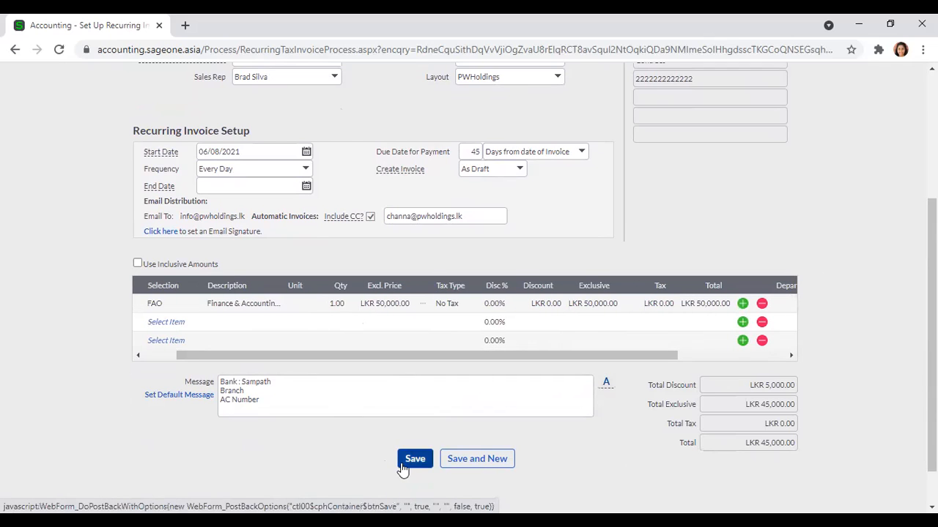
click(138, 355)
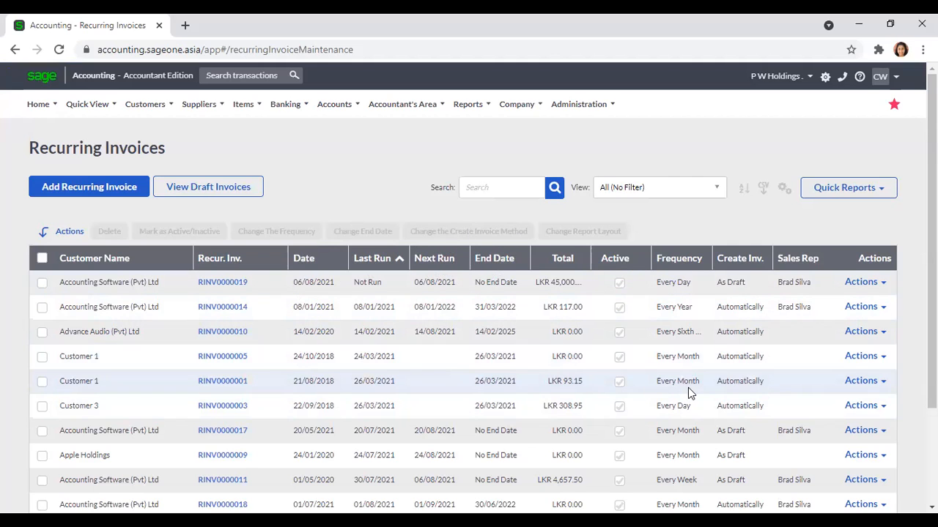
Review the column choices for customising the recurring invoices grid and close them without saving
click(783, 189)
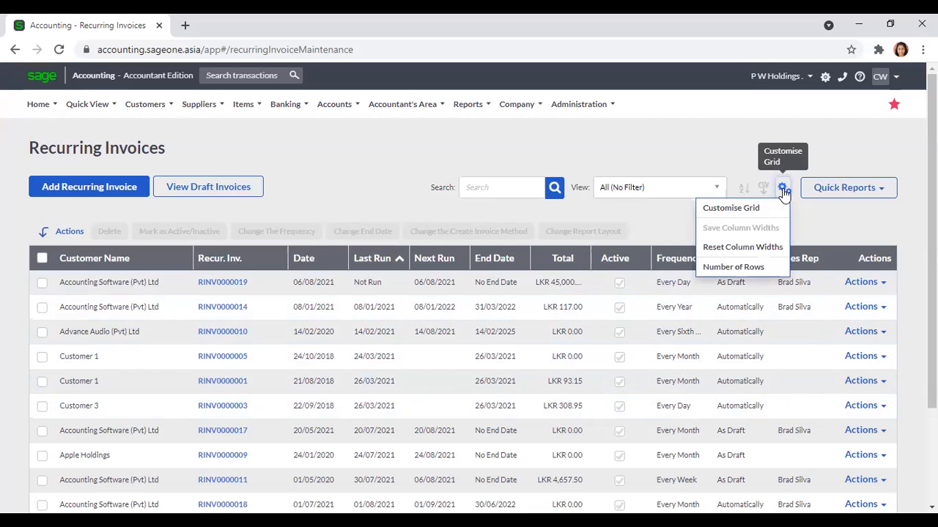
click(778, 207)
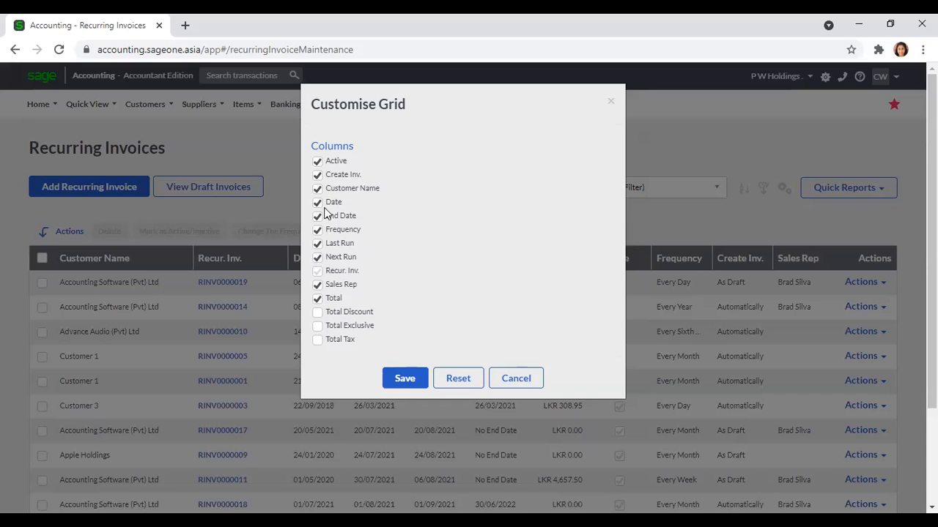
click(513, 378)
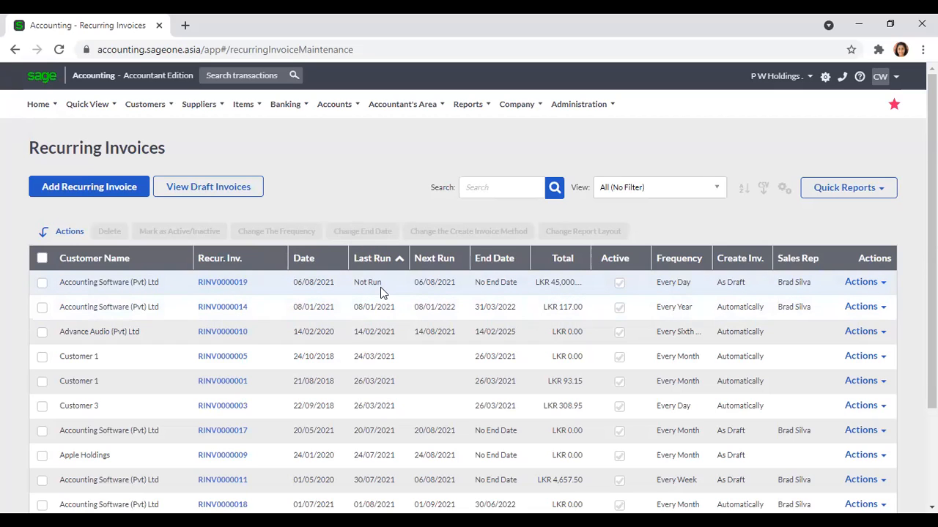
Mark the daily and yearly Accounting Software (Pvt) Ltd recurring invoices in the first two rows for batch actions
click(43, 284)
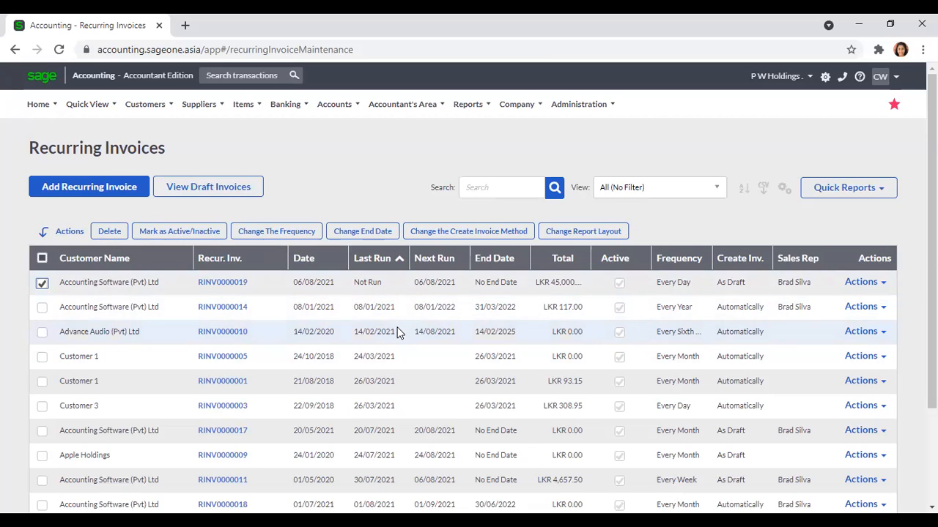
click(41, 307)
Sort the recurring invoices by Next Run from oldest to newest and widen the Frequency and Create Inv. columns
click(435, 264)
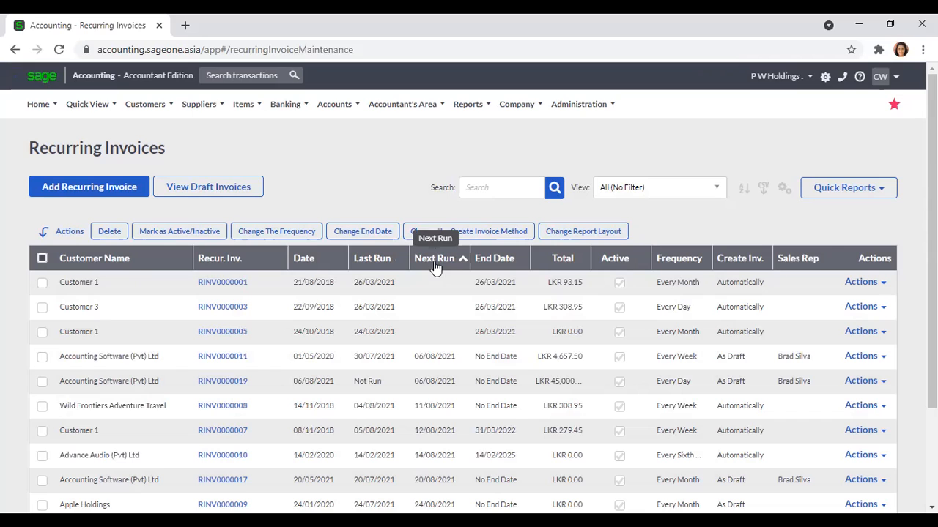
click(435, 263)
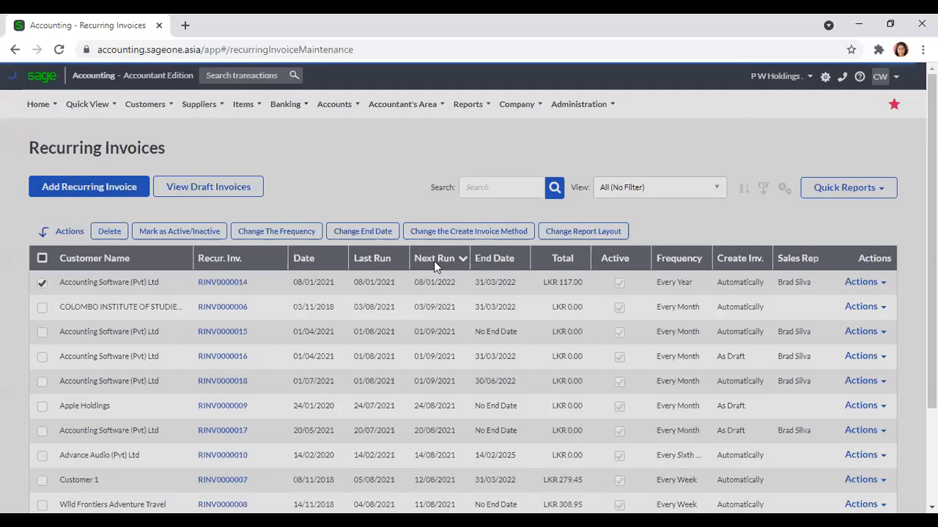
click(434, 264)
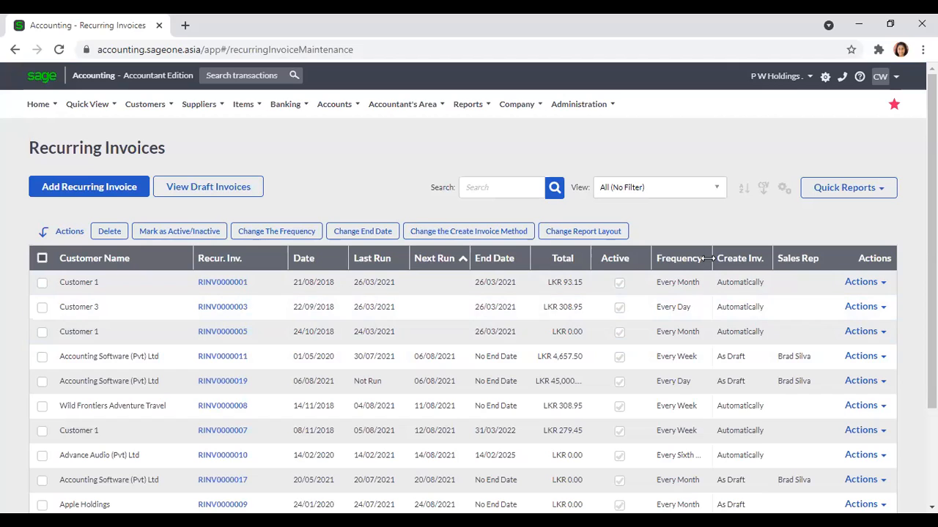
drag(708, 258, 790, 258)
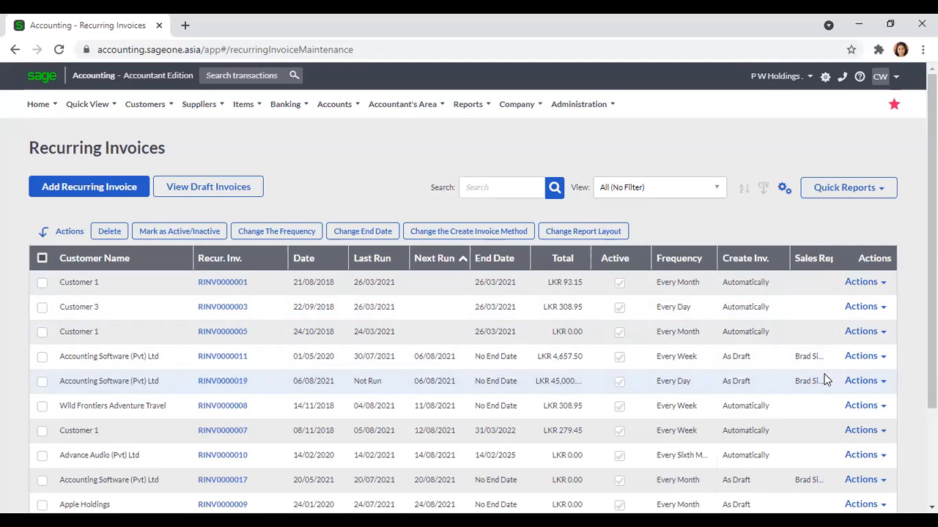
Examine the actions offered for the first recurring invoice and the remaining rows of the list
click(886, 284)
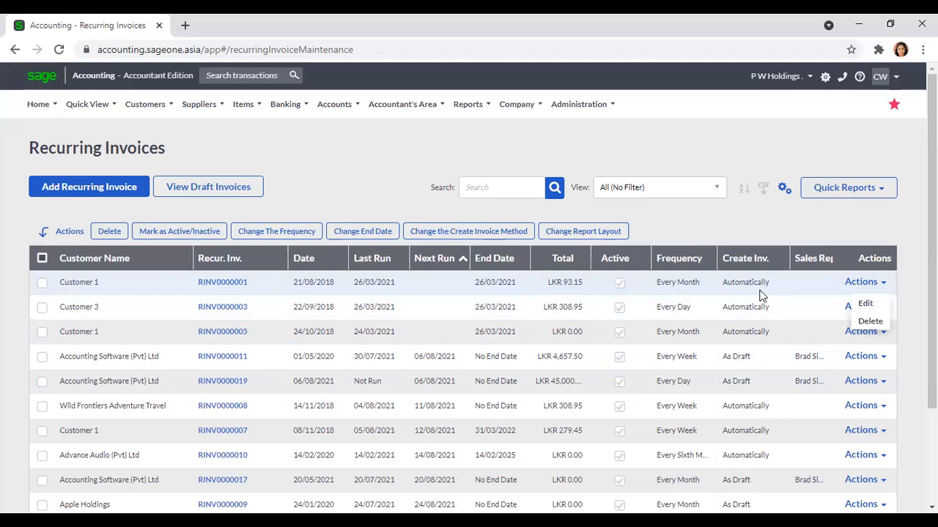
scroll(626, 392, down, 3)
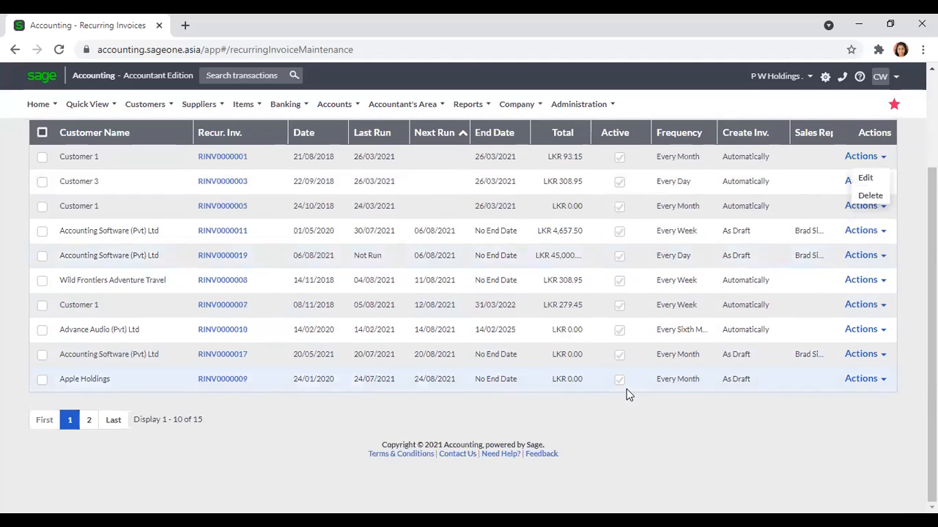
scroll(624, 389, up, 3)
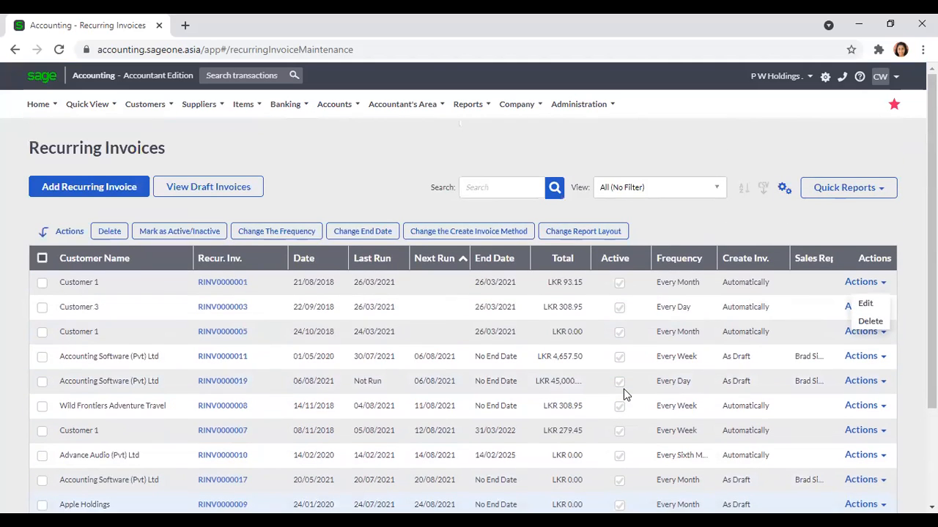
View only the recurring invoices that are Ending Soon and restore the list to All (No Filter)
click(722, 195)
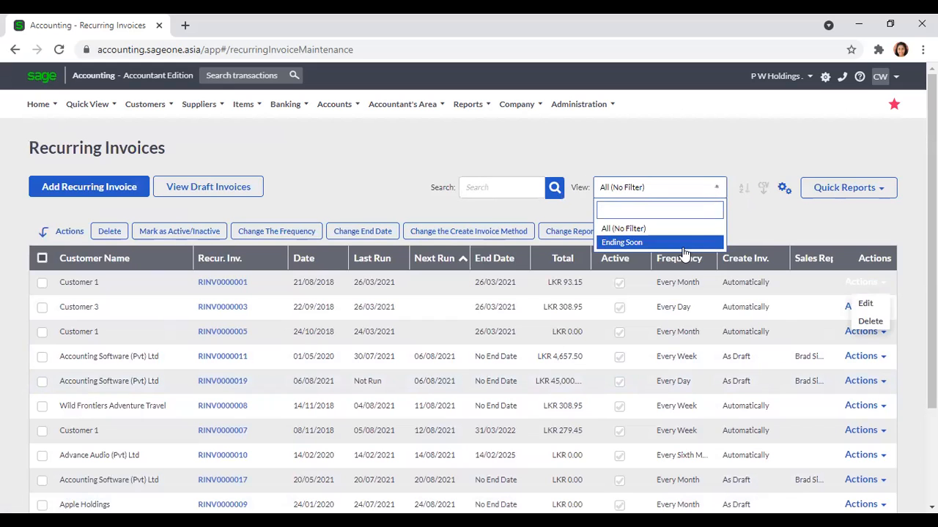
click(660, 243)
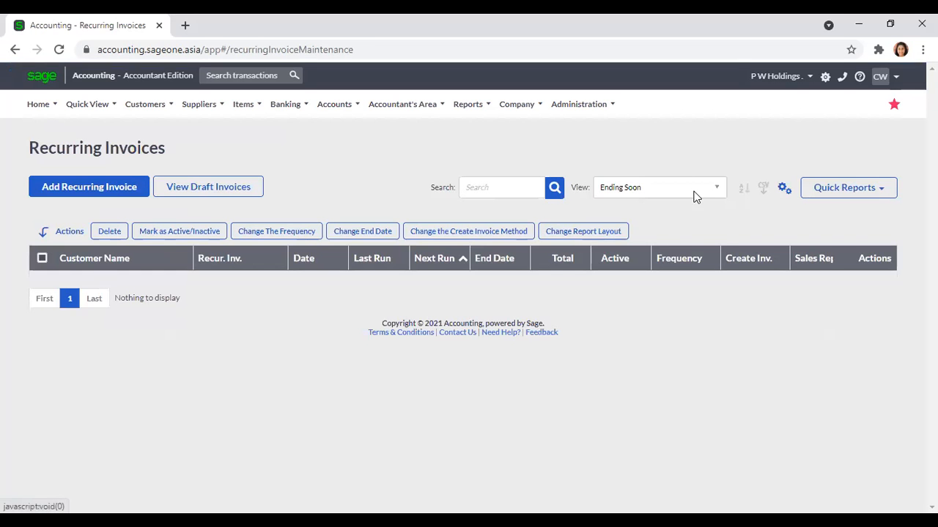
click(696, 192)
click(646, 228)
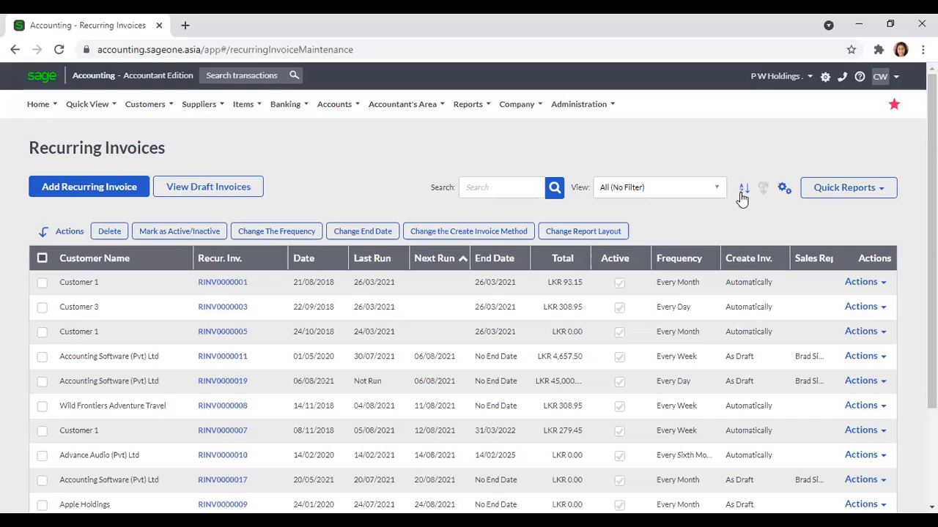
Sort the list on two levels: Customer Name from A to Z and Next Run from oldest to newest
click(740, 192)
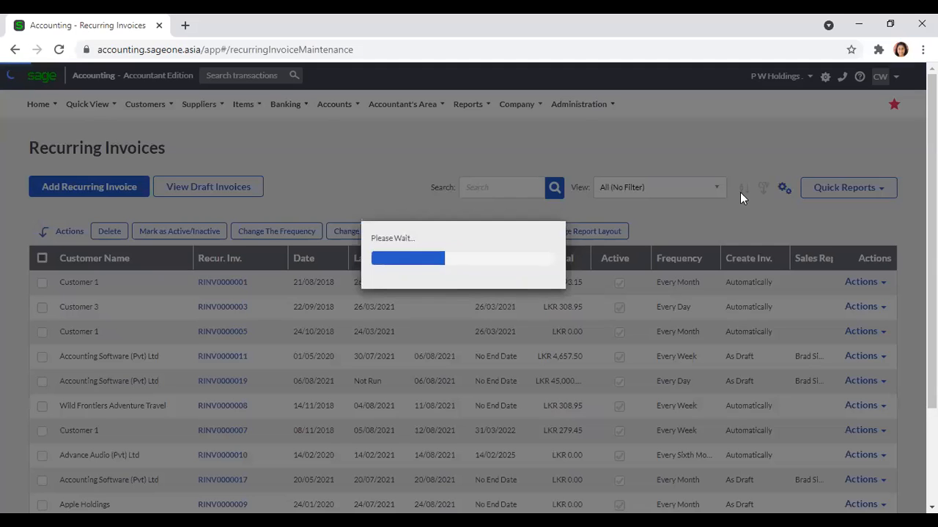
click(412, 146)
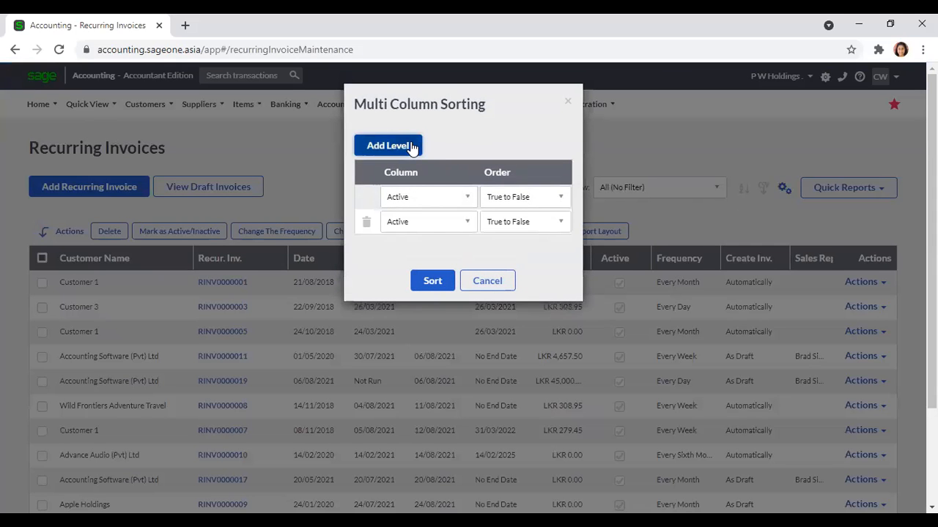
click(465, 198)
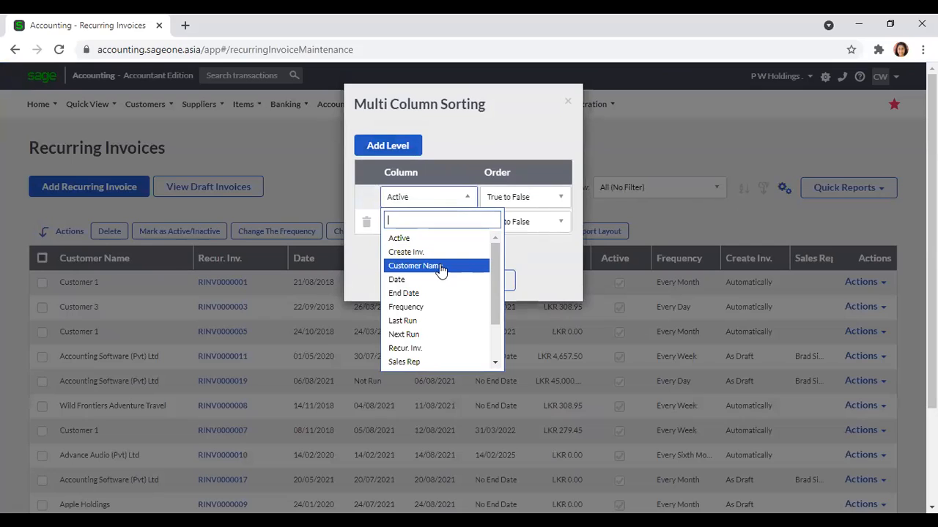
click(440, 266)
click(458, 224)
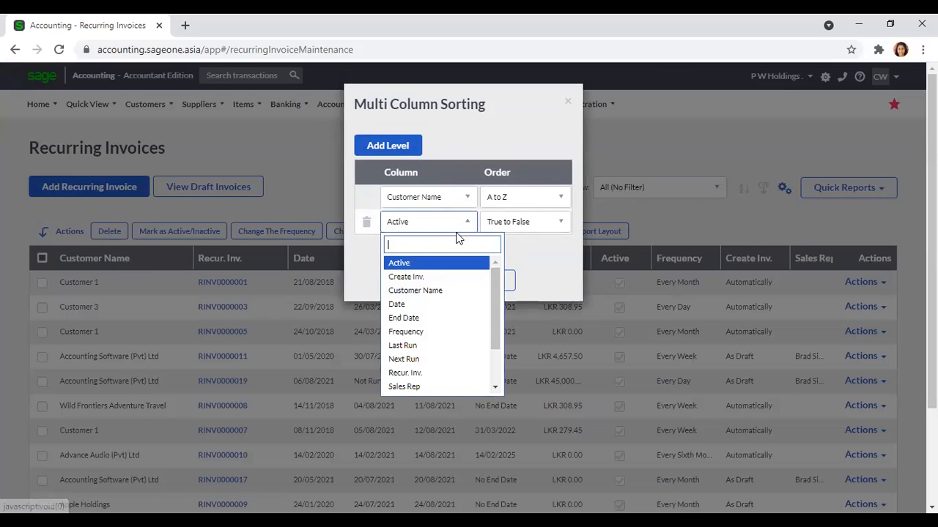
click(434, 359)
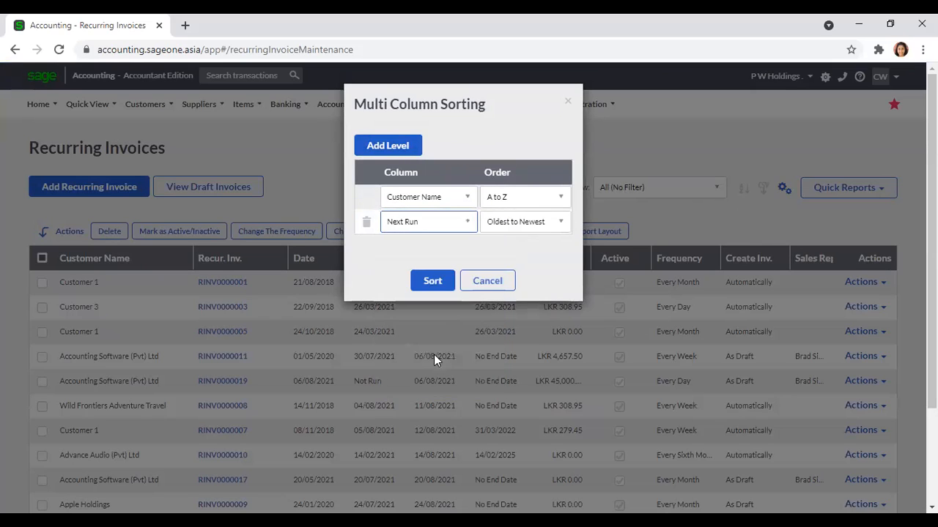
click(434, 281)
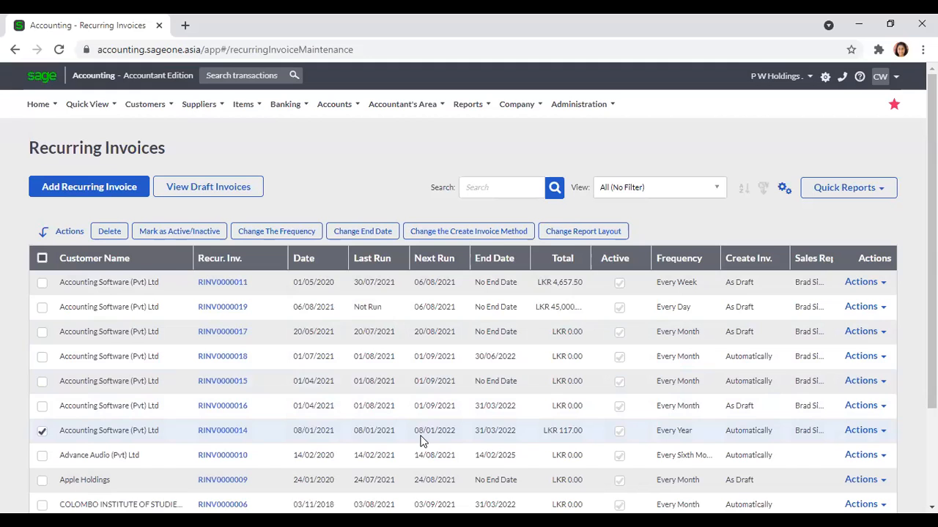
Search the recurring invoices for "App" and clear the search to return to the full list
click(497, 188)
scroll(487, 201, down, 3)
scroll(497, 223, up, 3)
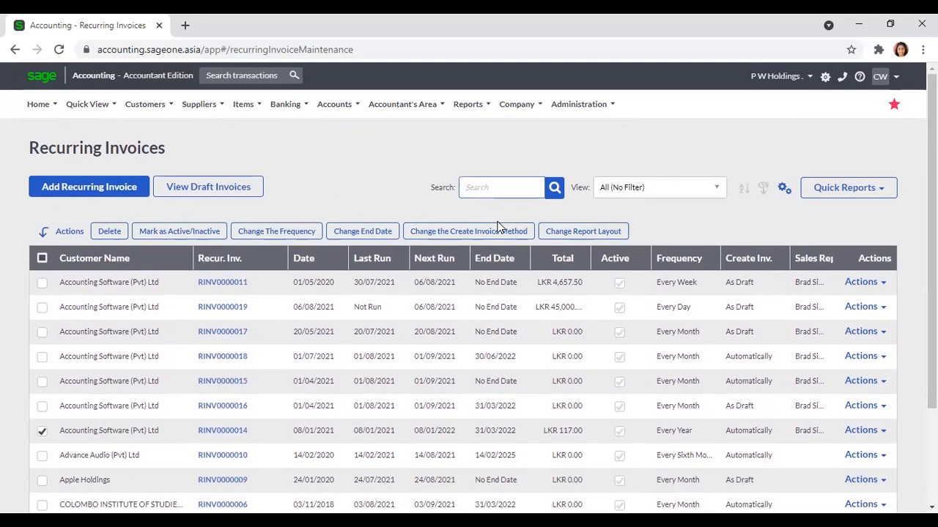
text(App)
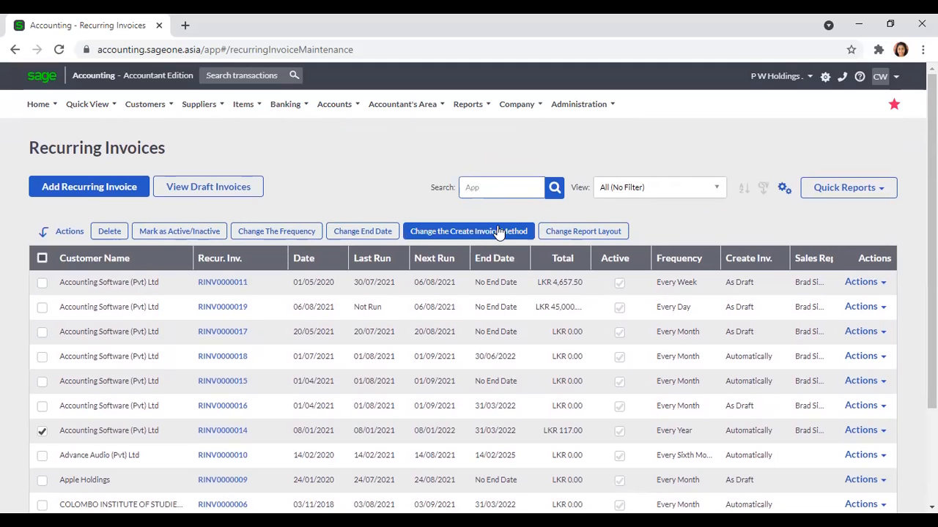
key(Return)
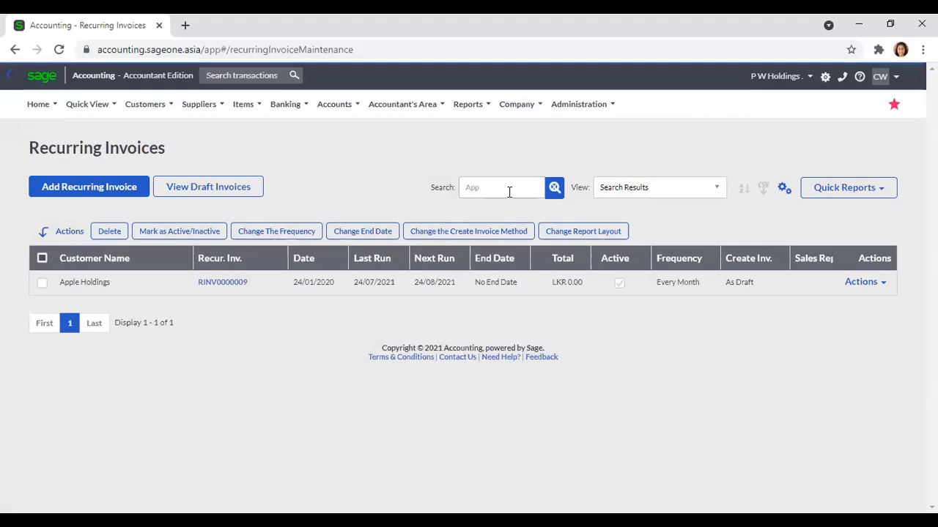
click(554, 189)
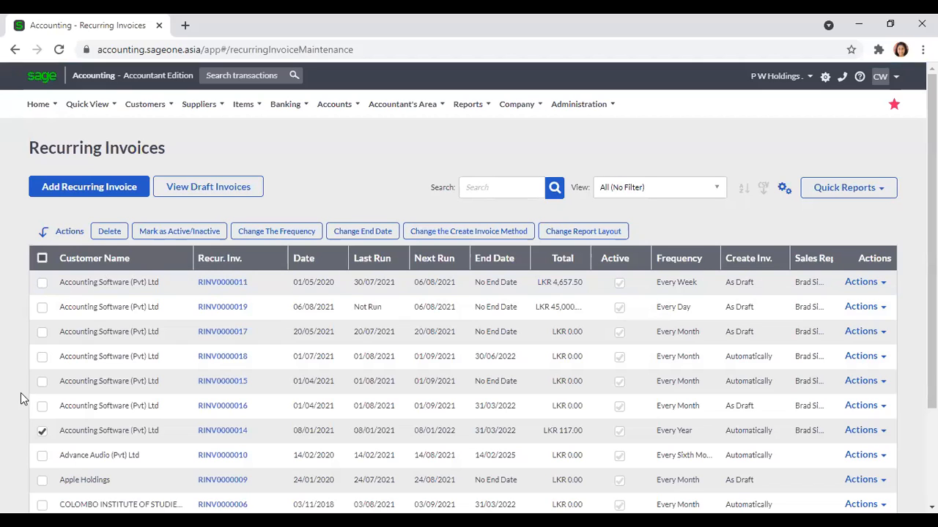
Deselect the ticked recurring invoice, select the first three, and view the Mark as Active/Inactive setting without saving
click(41, 433)
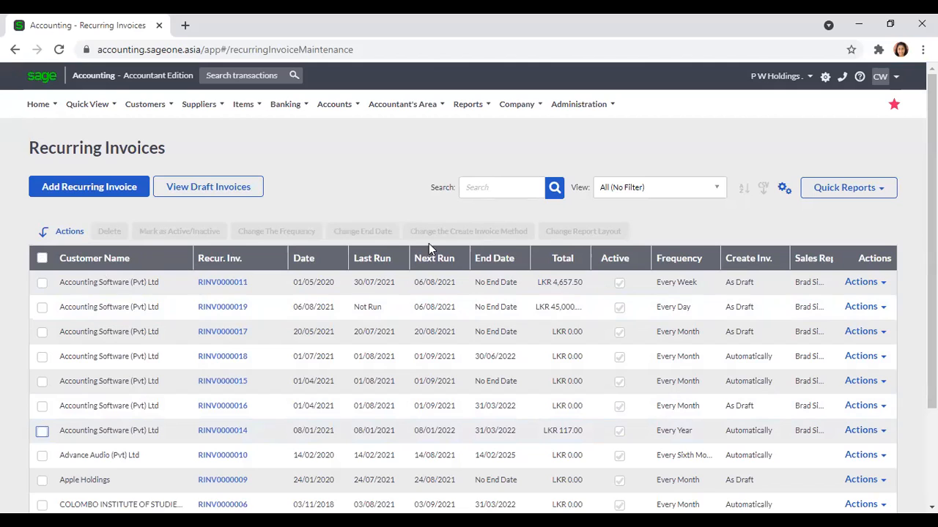
click(41, 283)
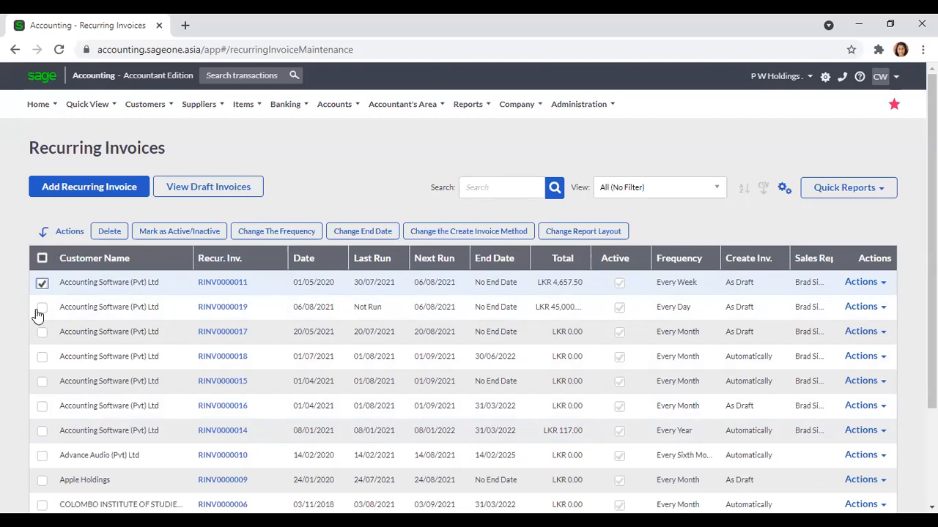
click(40, 309)
click(42, 334)
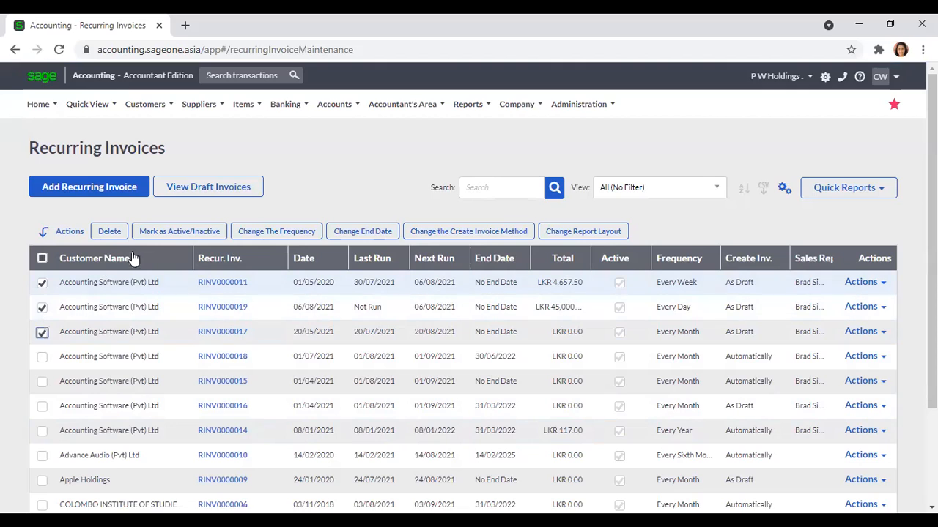
click(612, 231)
click(168, 231)
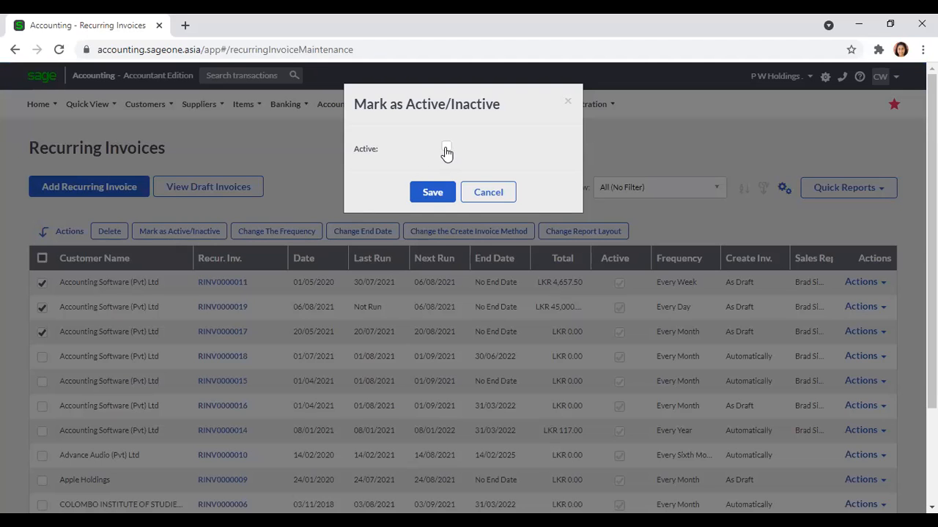
click(466, 191)
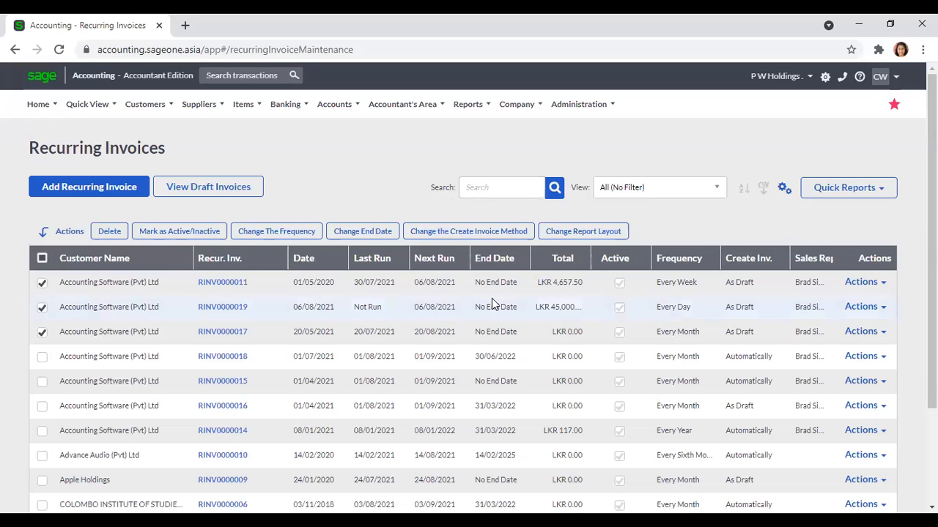
Open the first Accounting Software (Pvt) Ltd recurring invoice to view its Active setting and return to the list
click(206, 285)
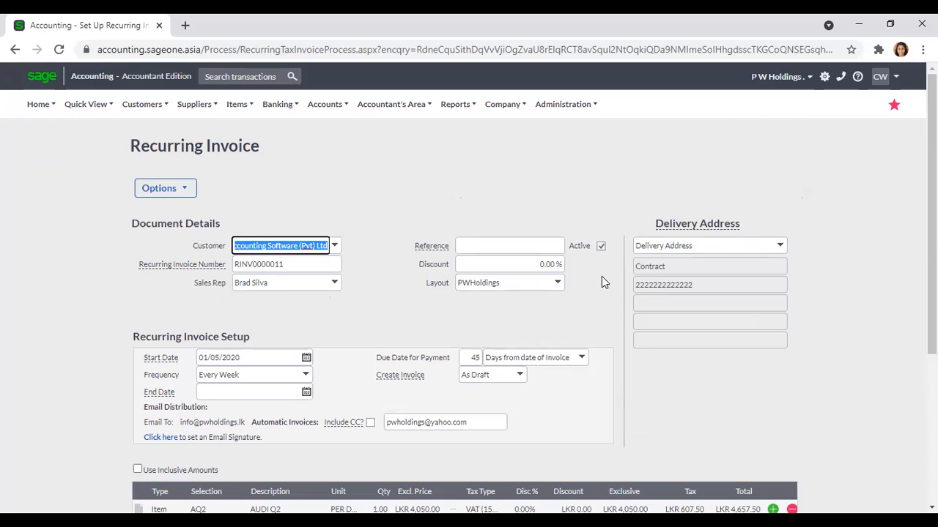
click(14, 51)
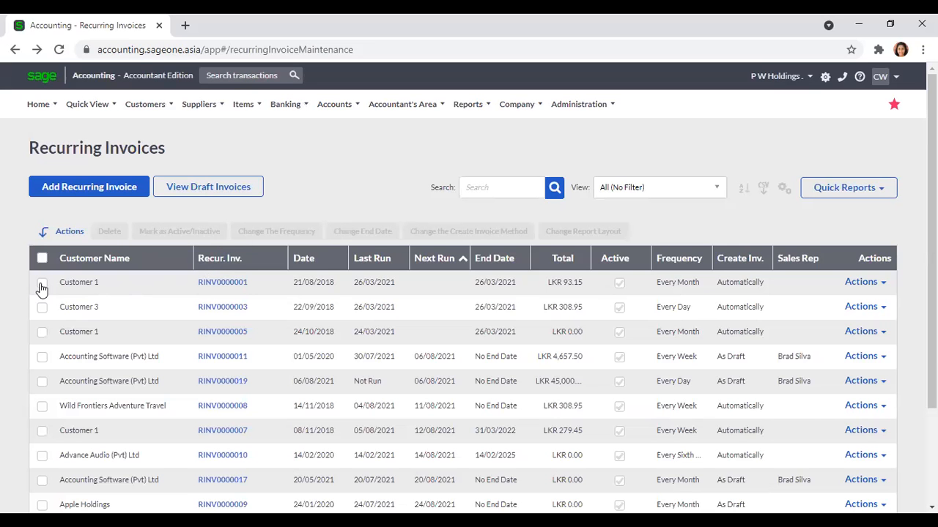
Select the first two recurring invoices and examine the choices for changing their frequency, closing without saving
click(42, 285)
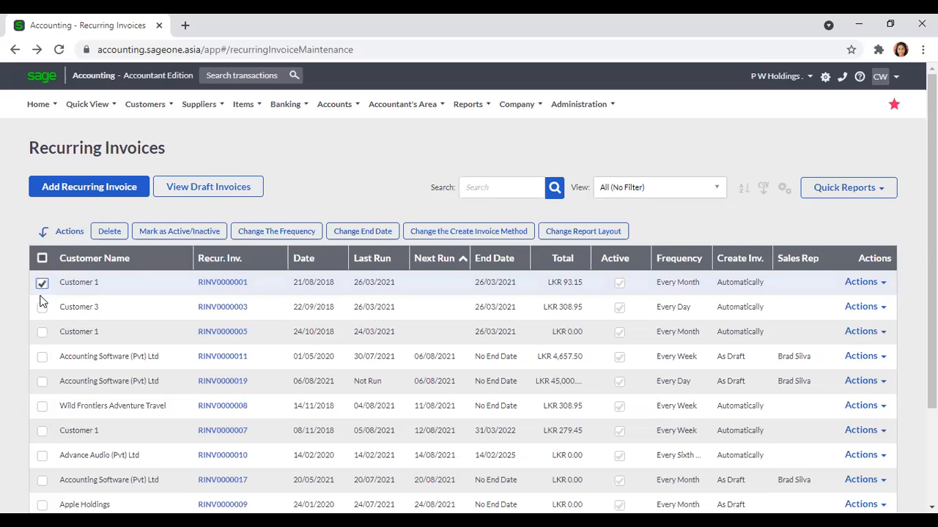
click(42, 307)
click(267, 233)
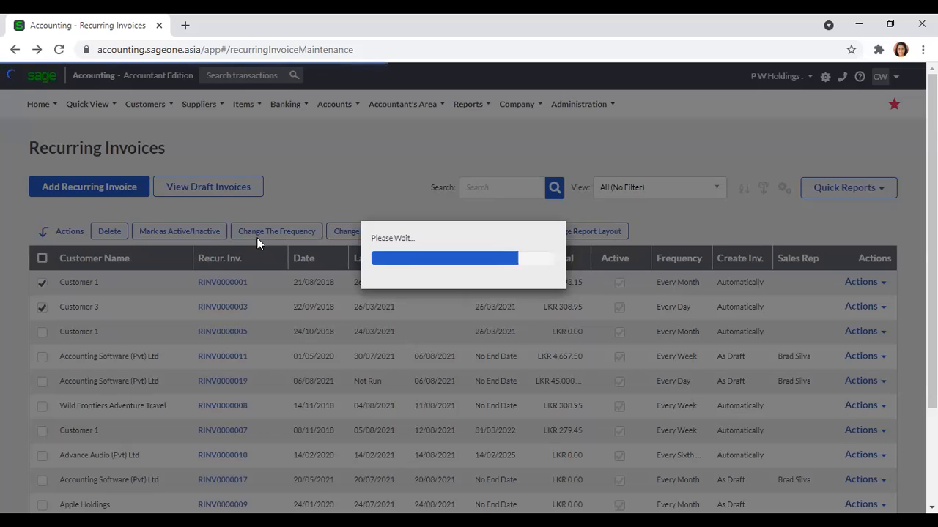
click(547, 149)
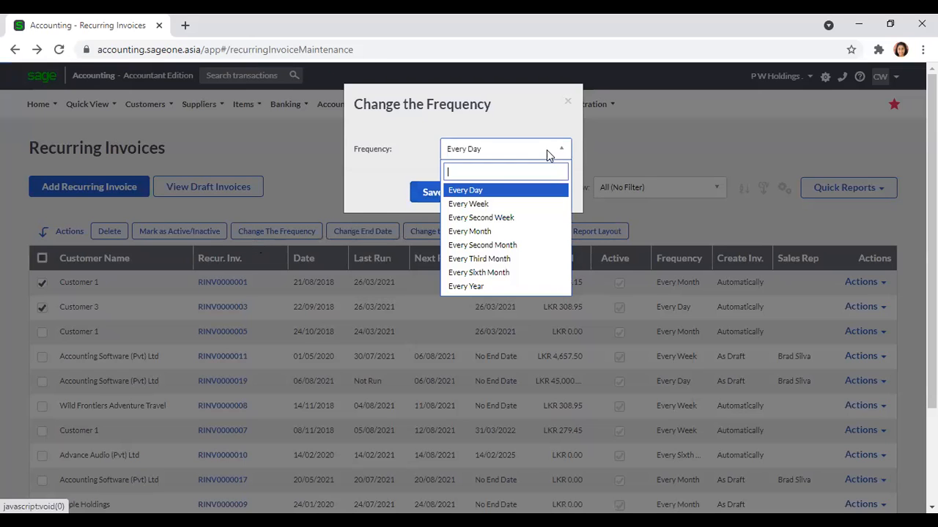
click(357, 197)
click(568, 101)
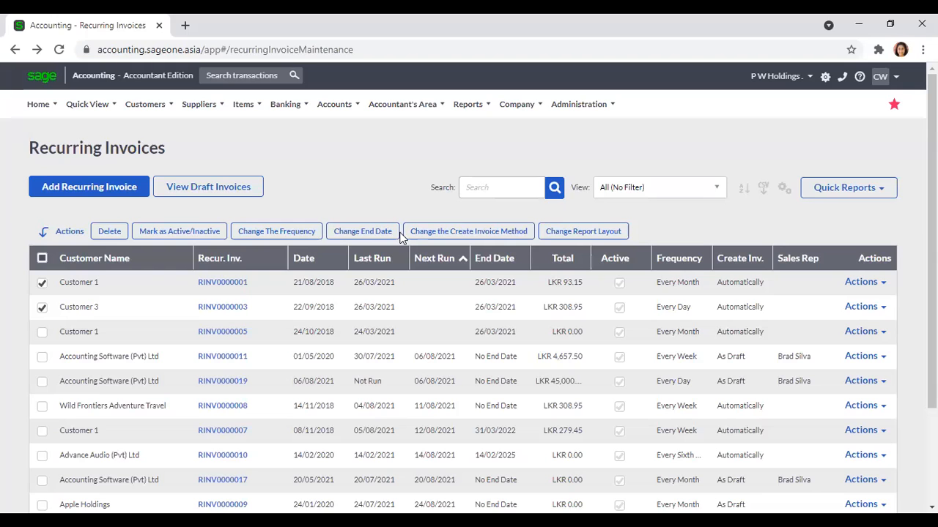
Examine the Change End Date calendar and the Create Invoice method setting for the selected invoices, closing each without saving
click(362, 232)
click(565, 150)
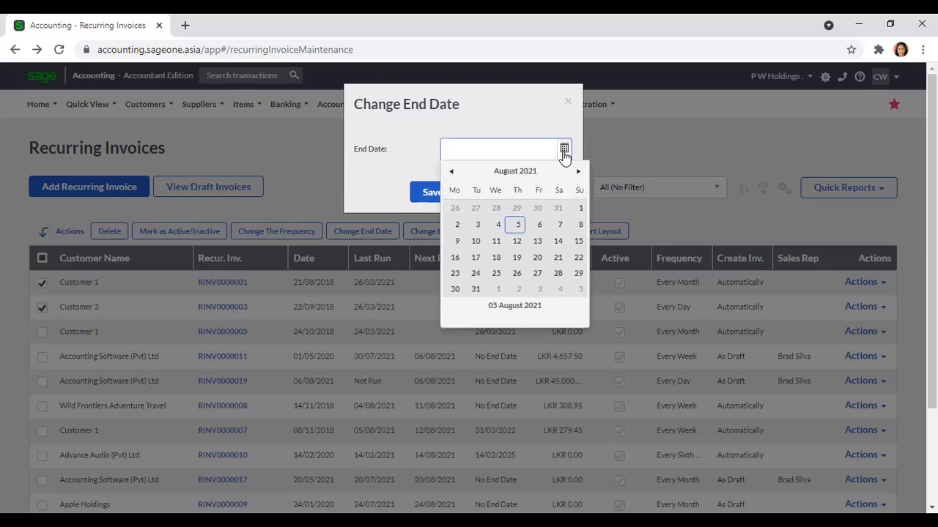
click(568, 103)
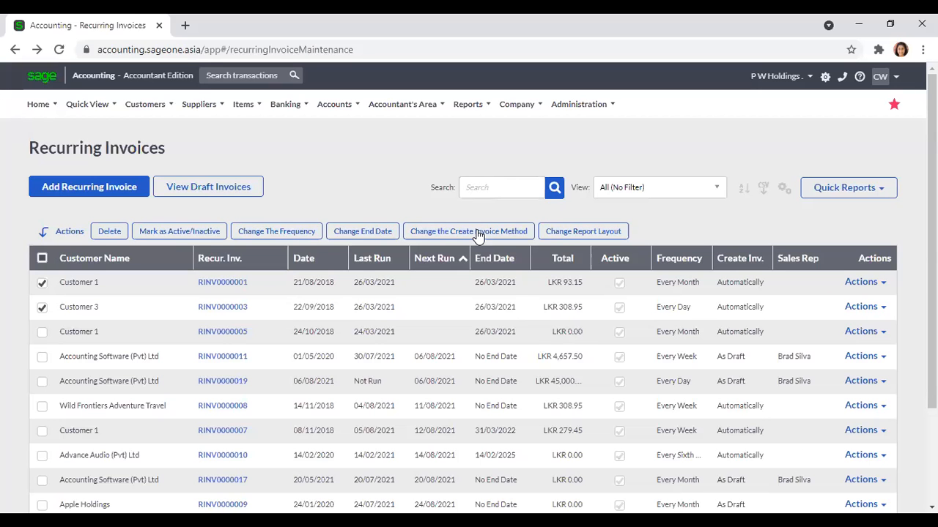
click(518, 233)
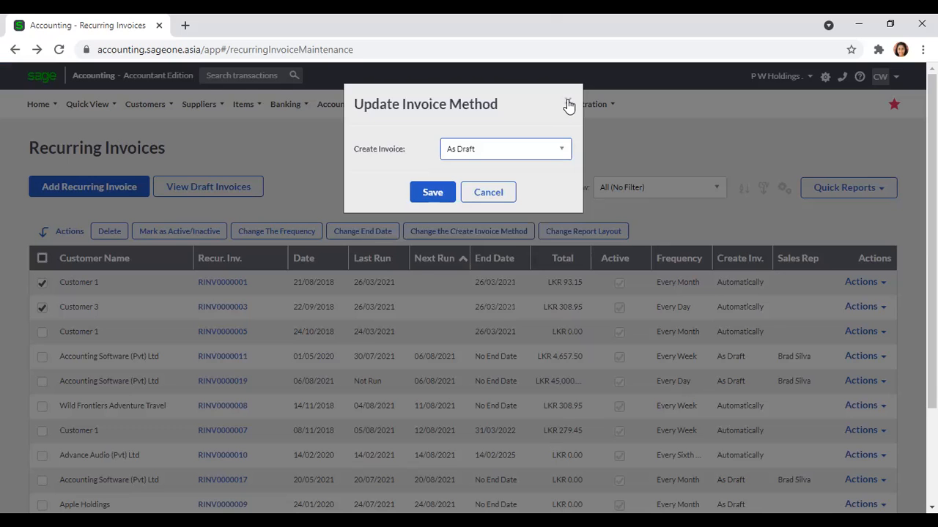
click(566, 105)
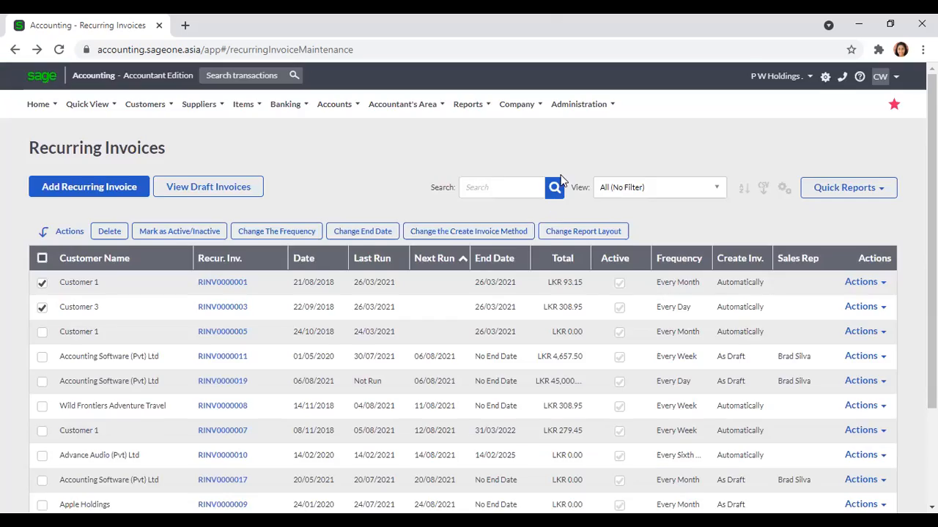
View the Change Report Layout option for the two selected recurring invoices and clear their selection
click(559, 233)
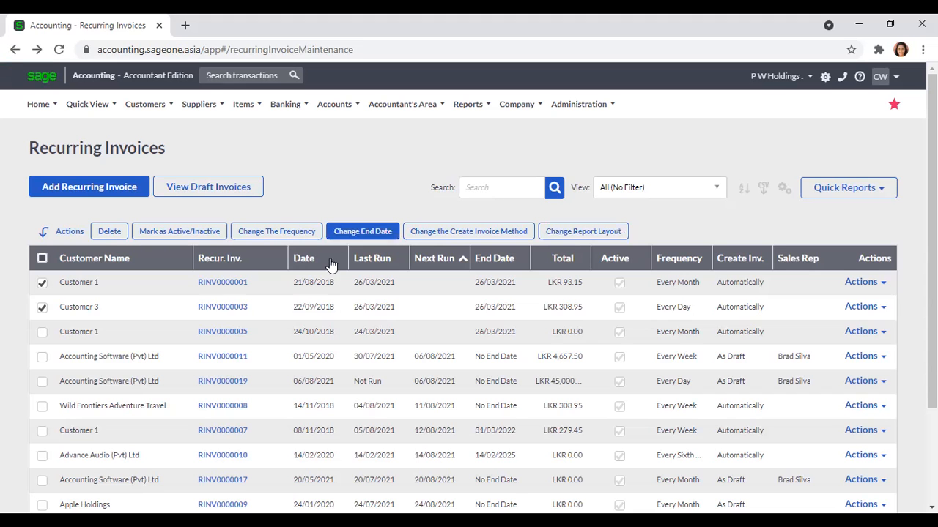
click(42, 308)
click(42, 283)
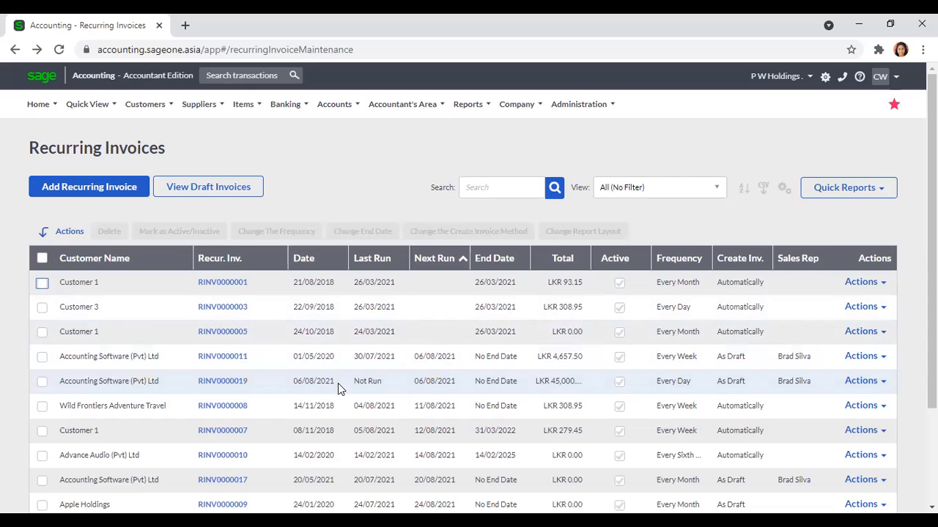
Open the draft tax invoices and skip the Accounting Software (Pvt) Ltd draft dated 01/08/2021
click(228, 189)
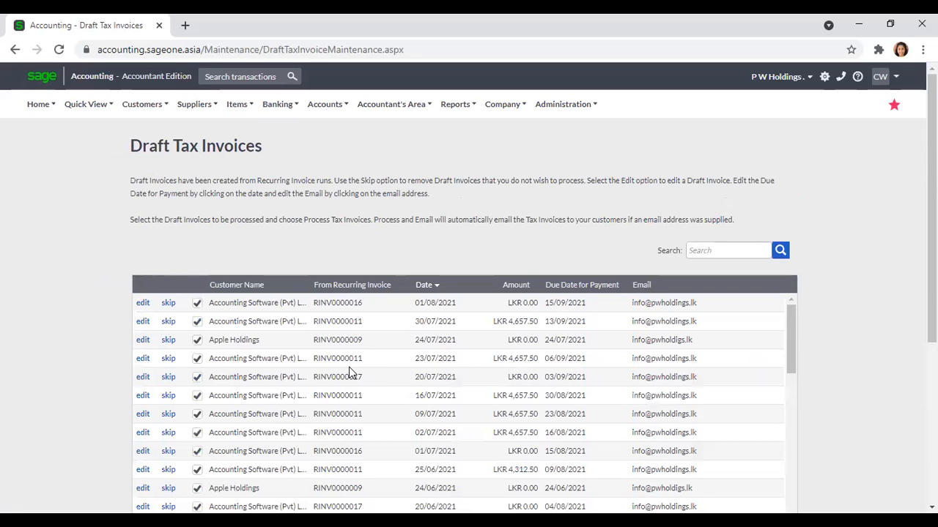
scroll(344, 373, down, 1)
scroll(344, 373, up, 1)
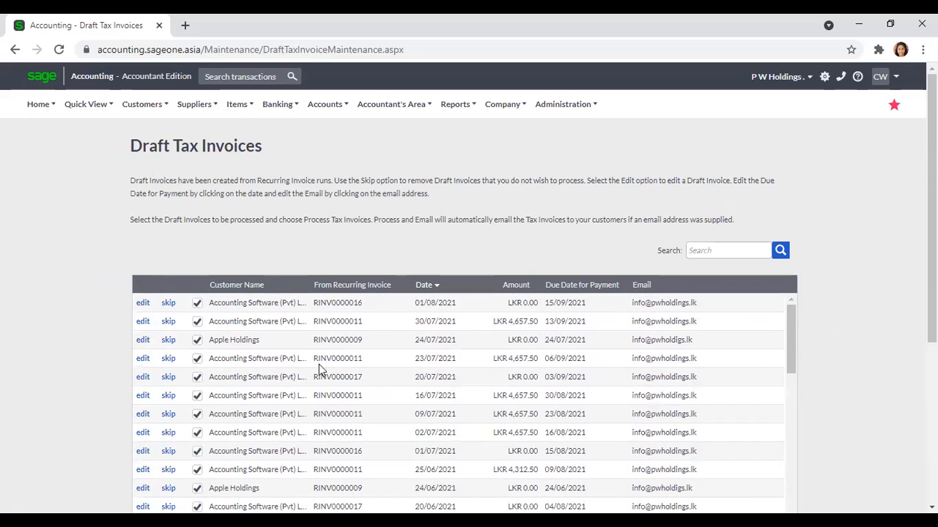
click(168, 303)
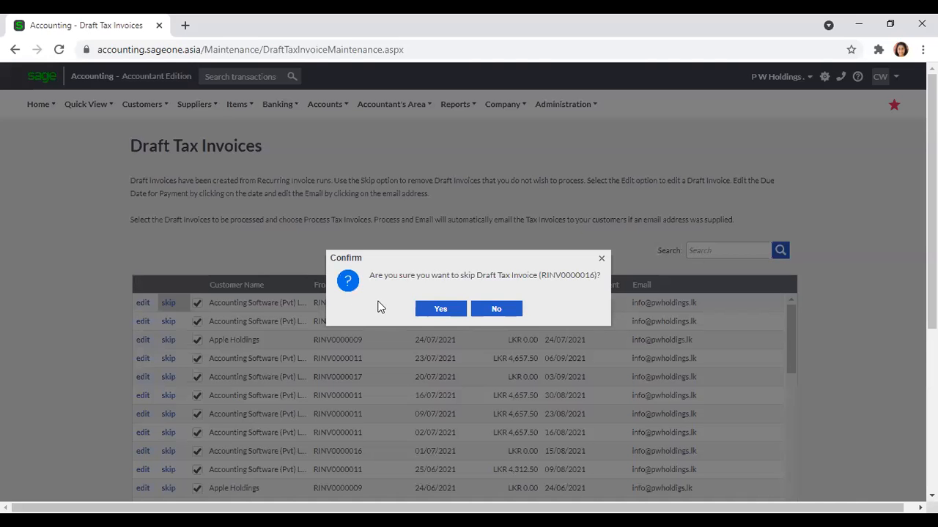
click(434, 311)
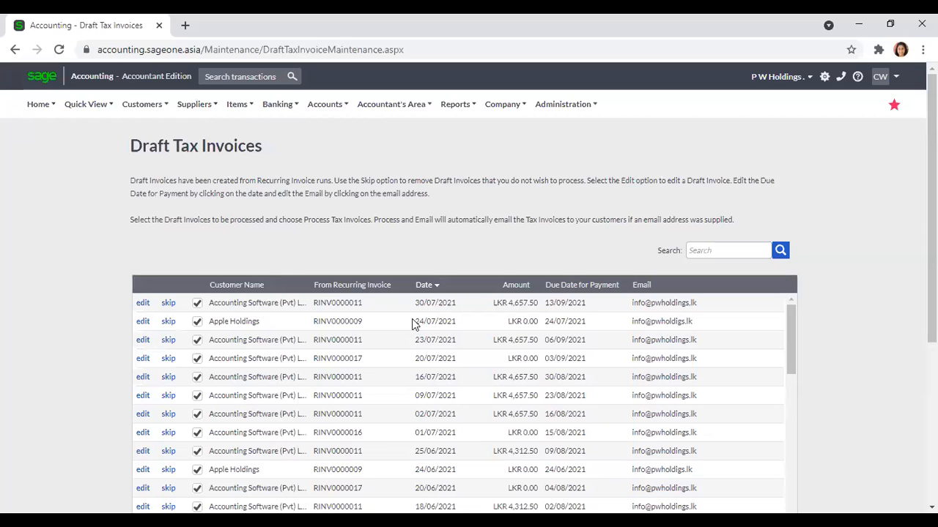
Open the Accounting Software (Pvt) Ltd draft invoice dated 30/07/2021 for editing and save it, accepting that the credit limit is exceeded
click(144, 304)
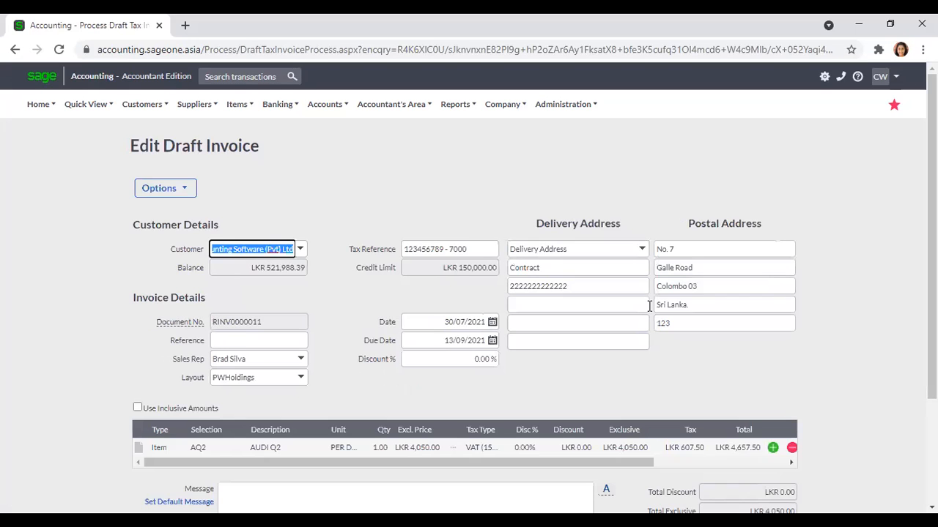
scroll(649, 306, down, 2)
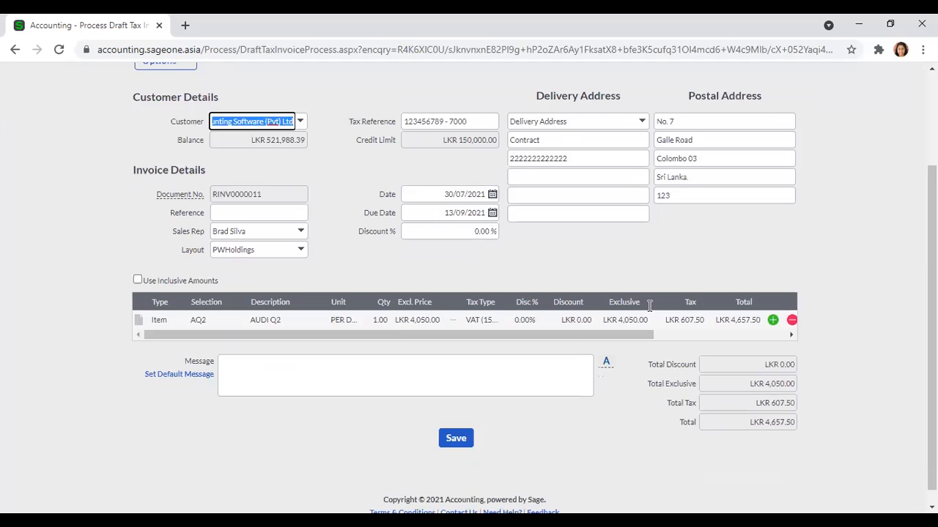
click(454, 430)
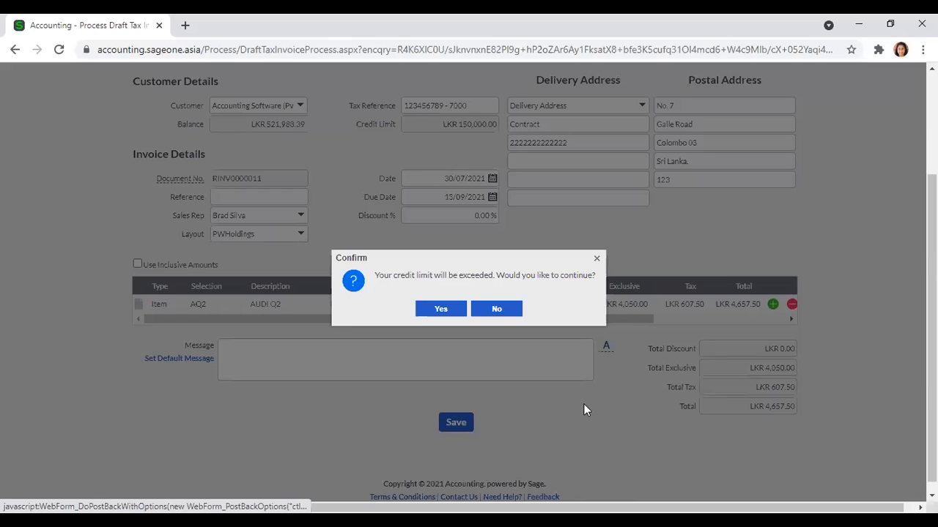
click(440, 312)
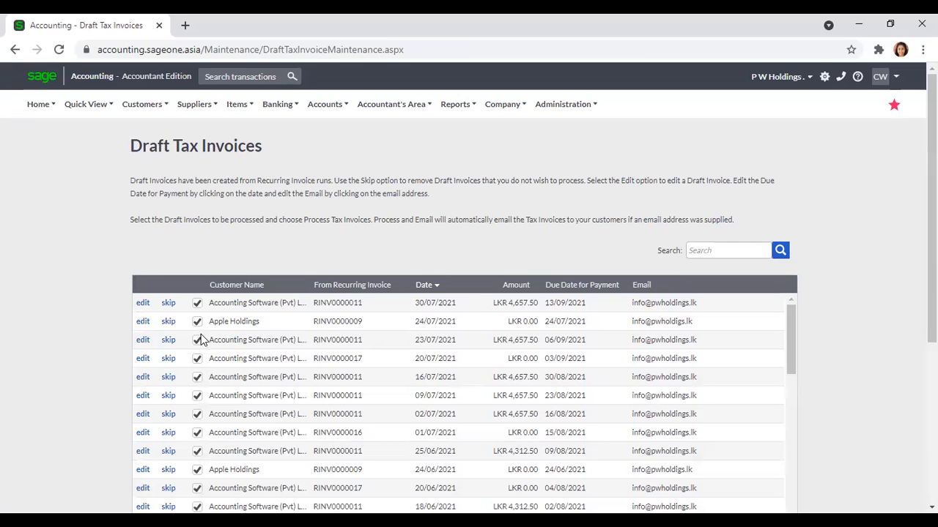
Open the Apple Holdings draft invoice dated 24/07/2021 for editing and save it
click(143, 323)
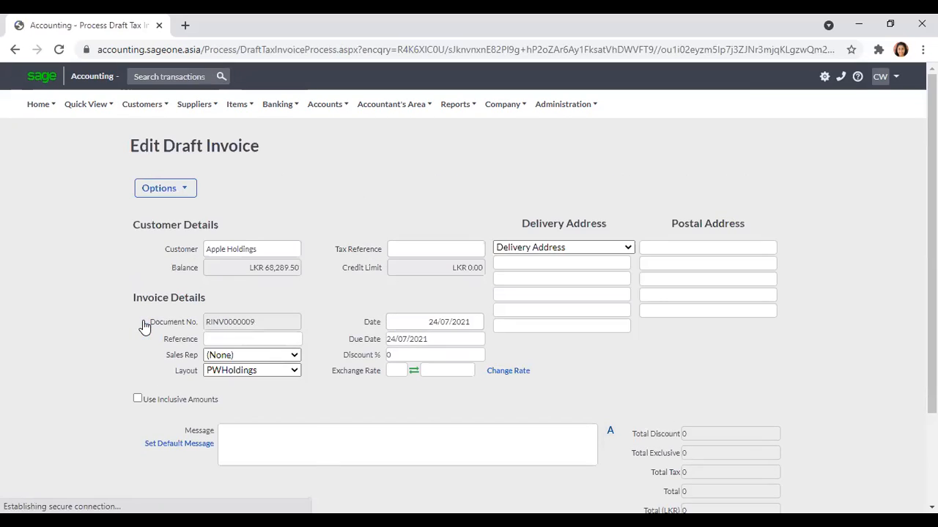
scroll(182, 343, down, 3)
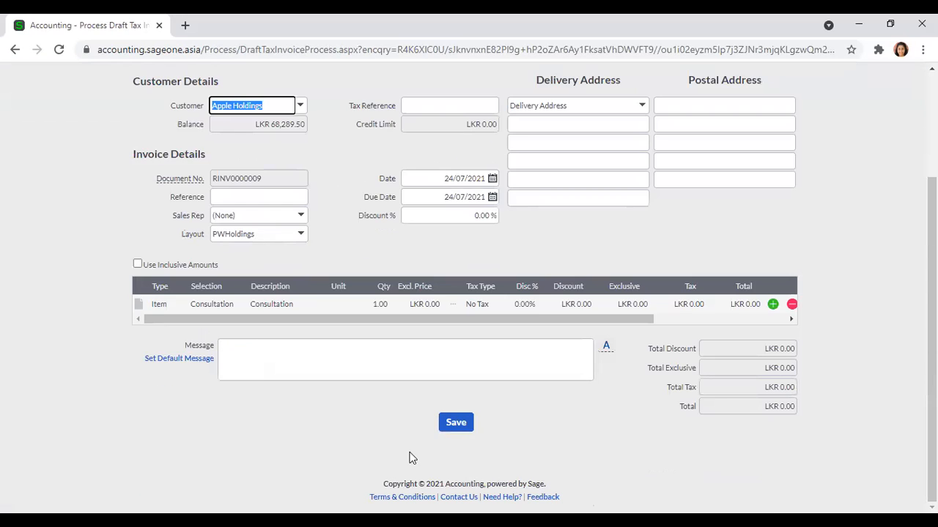
click(454, 423)
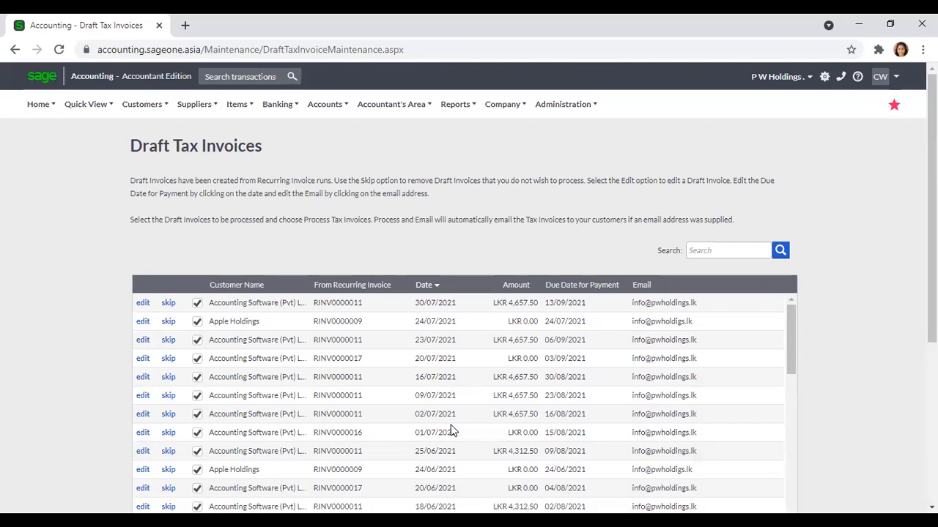
Deselect all draft invoices and select only the Accounting Software (Pvt) Ltd draft dated 30/07/2021
scroll(452, 431, down, 5)
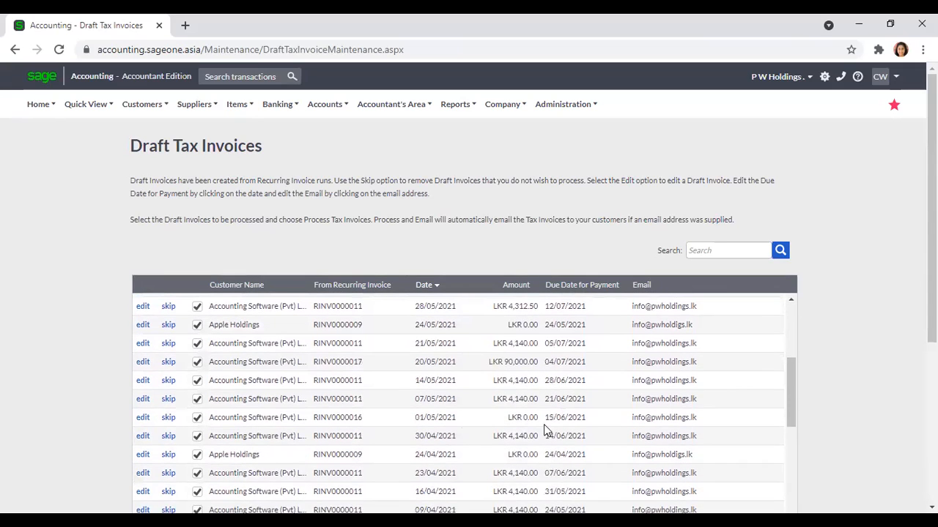
scroll(870, 409, down, 4)
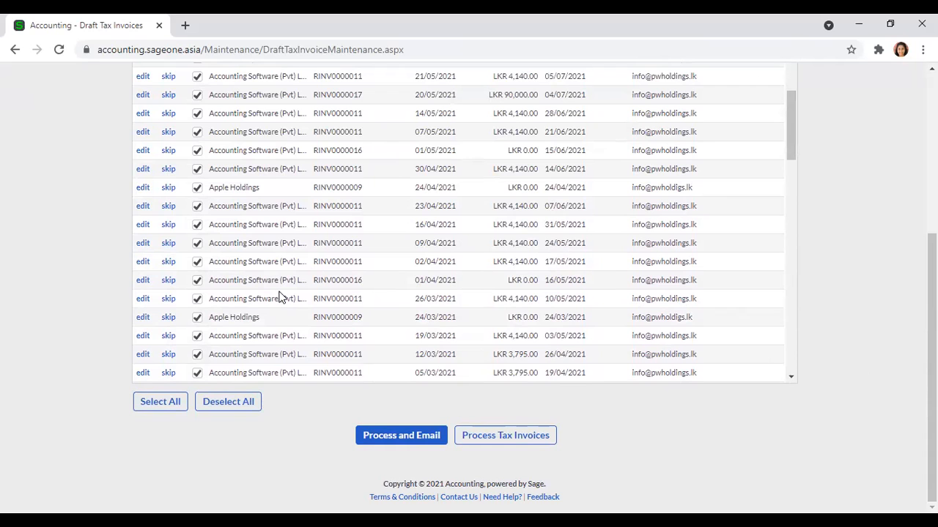
scroll(199, 308, up, 10)
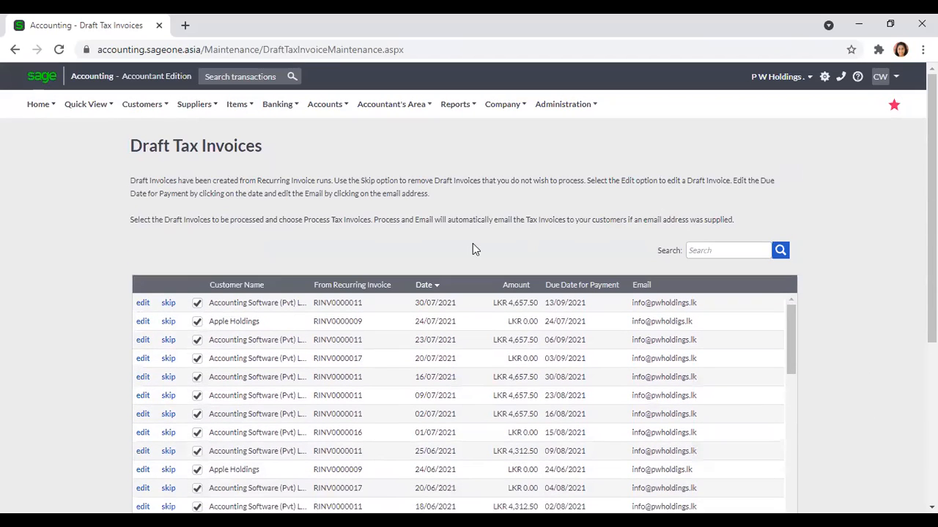
scroll(251, 307, down, 5)
scroll(882, 272, down, 5)
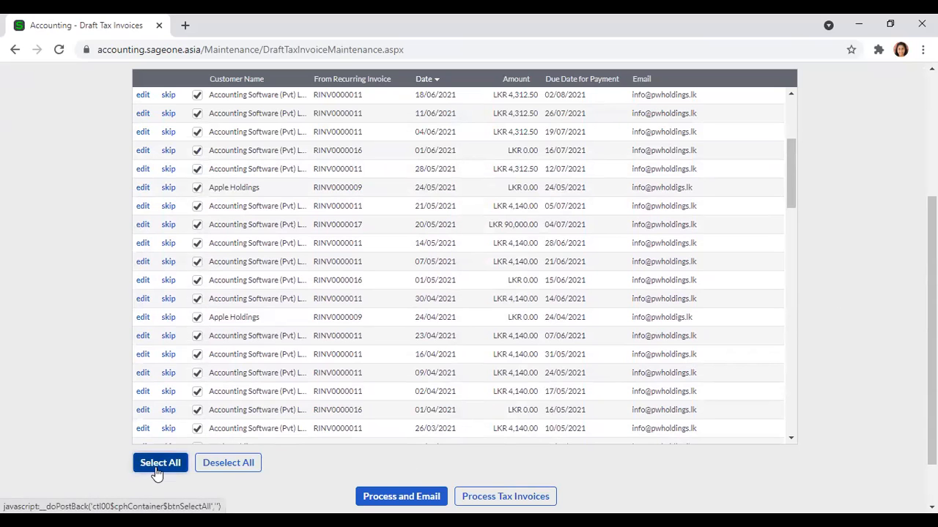
click(229, 465)
scroll(216, 240, up, 3)
scroll(216, 240, up, 10)
click(197, 304)
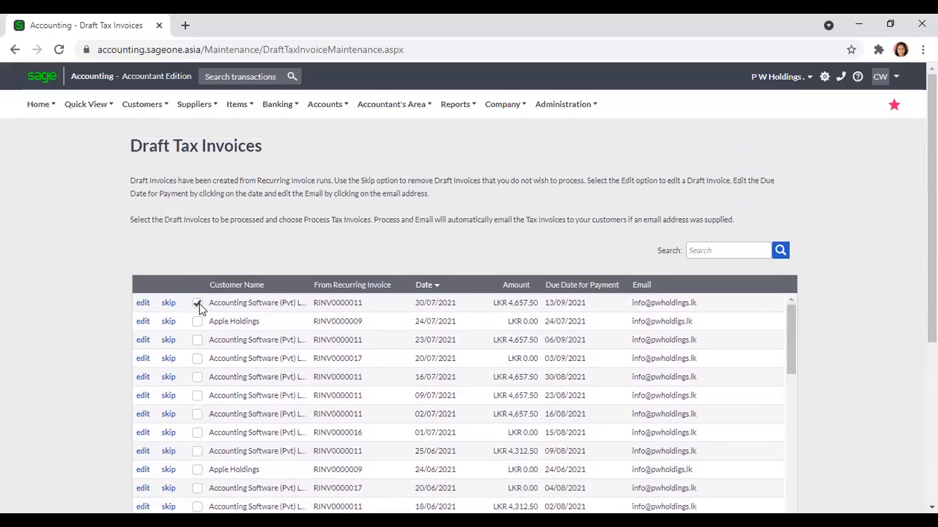
scroll(858, 318, down, 5)
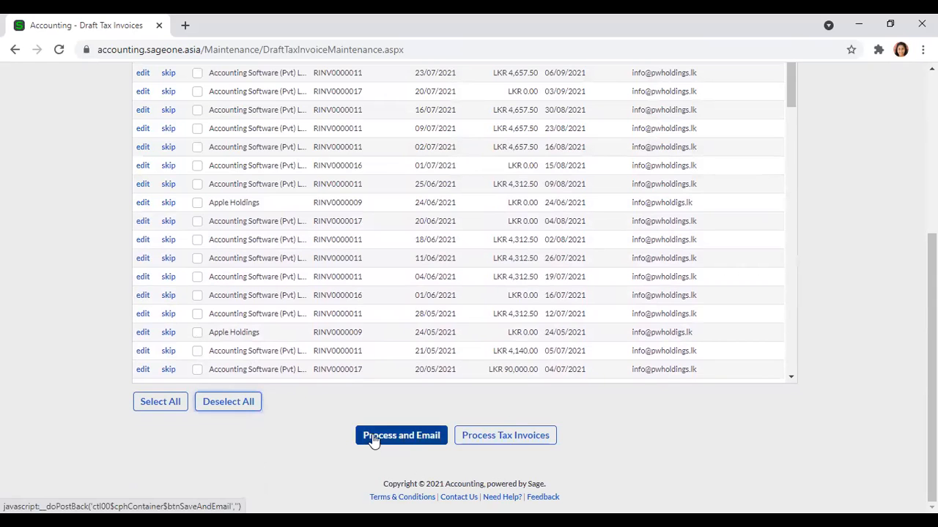
scroll(341, 434, up, 3)
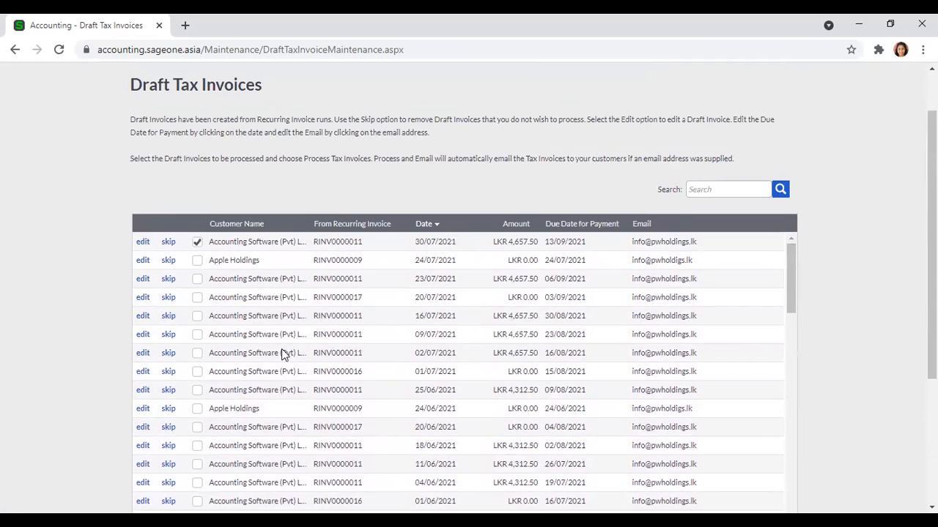
Add the Accounting Software (Pvt) Ltd draft invoices dated 23/07/2021 and 16/07/2021 to the selection and review the processing options
click(197, 279)
click(197, 316)
scroll(357, 374, down, 2)
scroll(905, 363, down, 3)
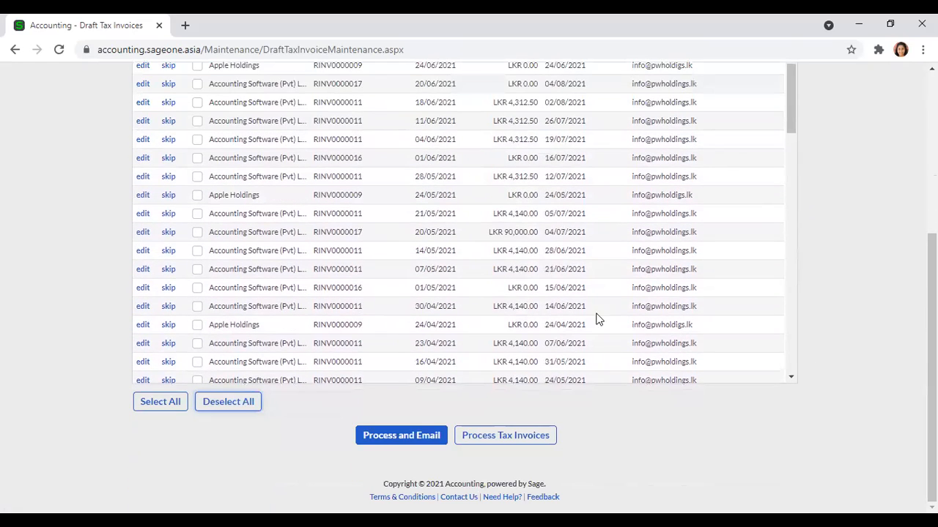
scroll(295, 284, up, 8)
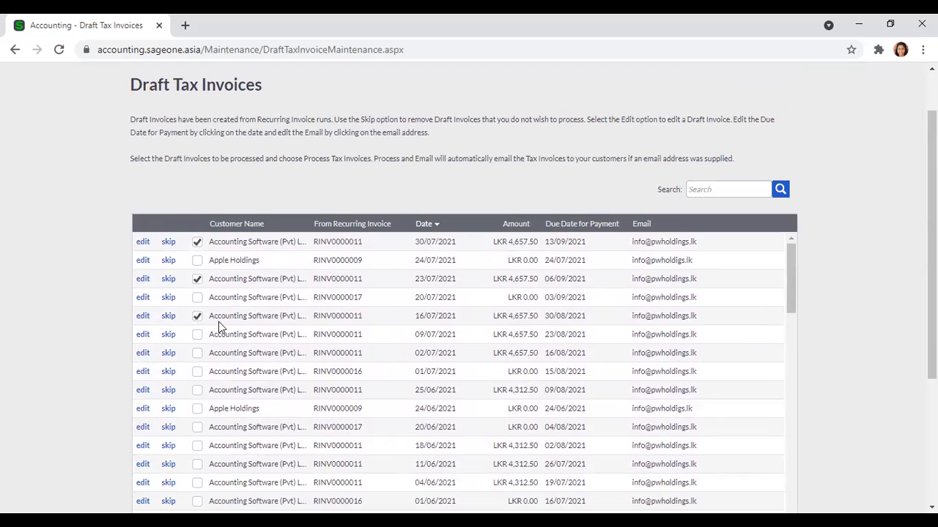
scroll(439, 366, down, 3)
scroll(905, 389, down, 2)
scroll(904, 388, down, 1)
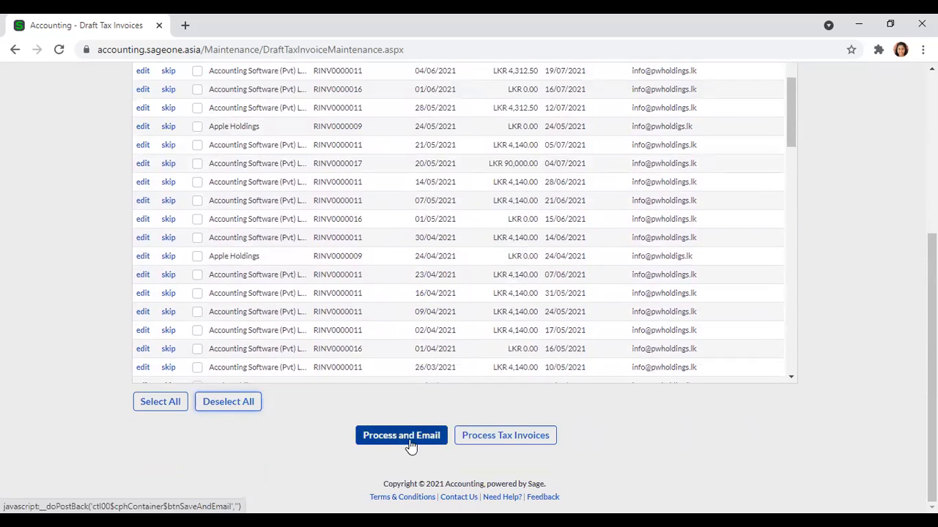
scroll(464, 259, up, 10)
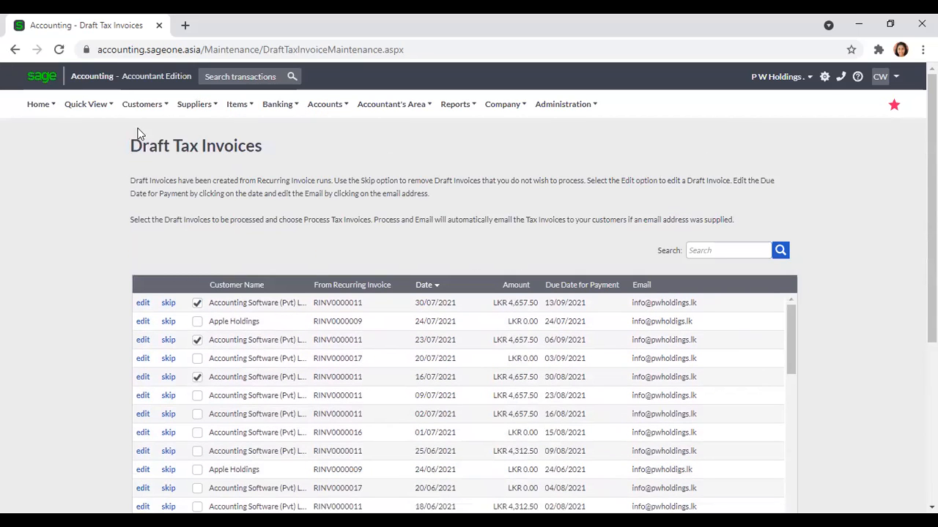
Start a new recurring invoice from the customer recurring invoices list and view its Create Invoice options
click(86, 104)
mouse_move(140, 109)
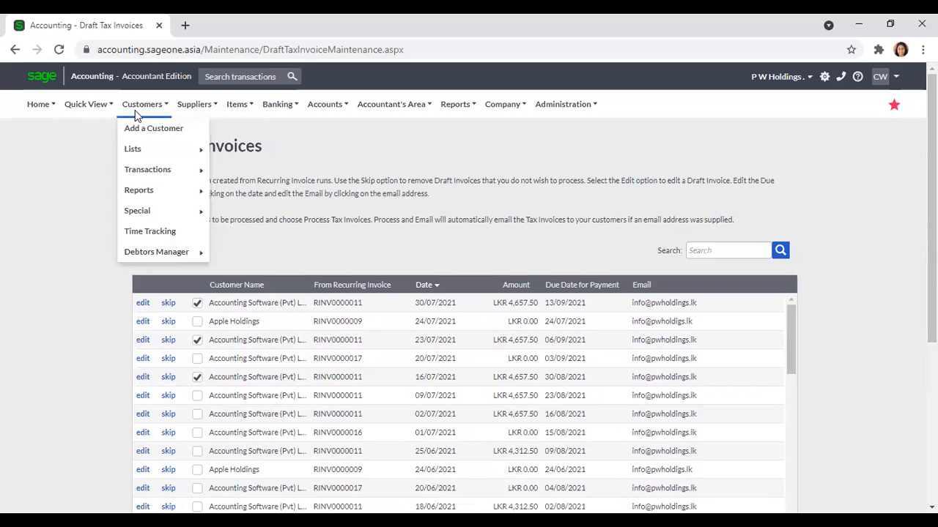
mouse_move(150, 190)
mouse_move(154, 215)
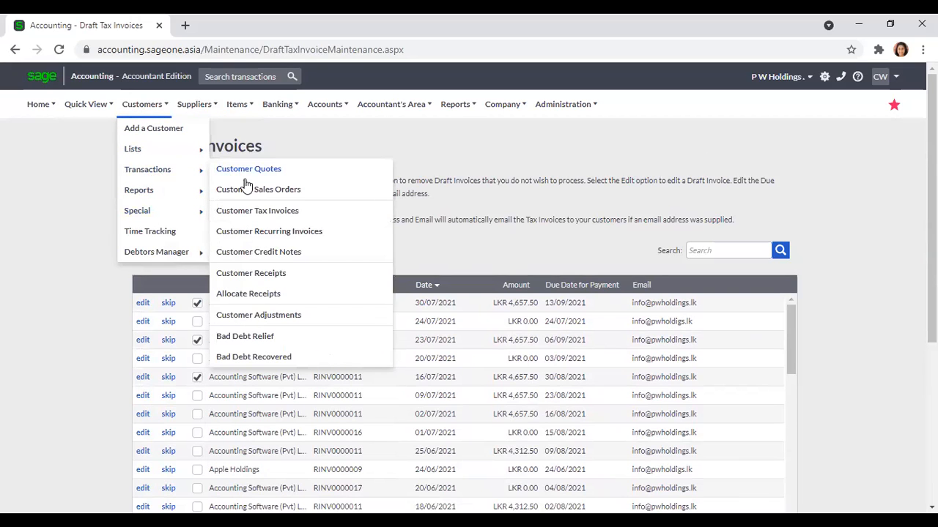
click(253, 233)
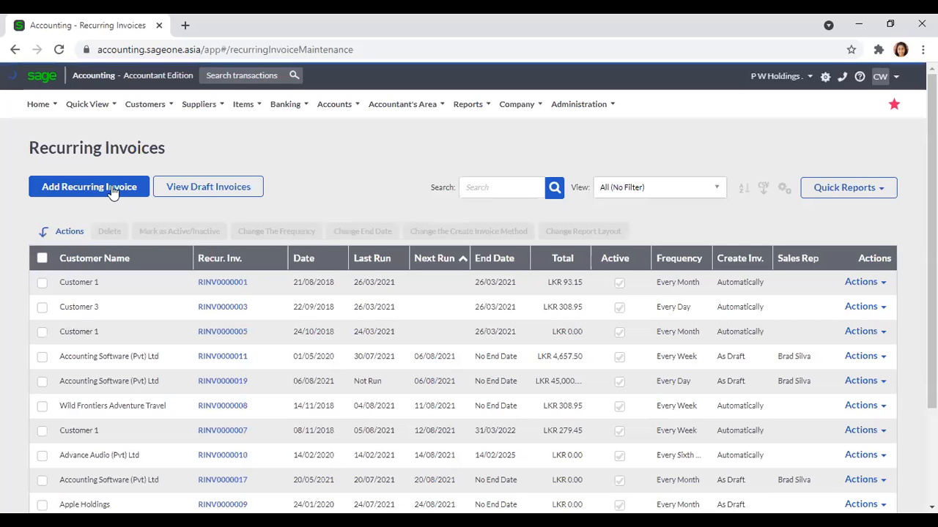
click(111, 190)
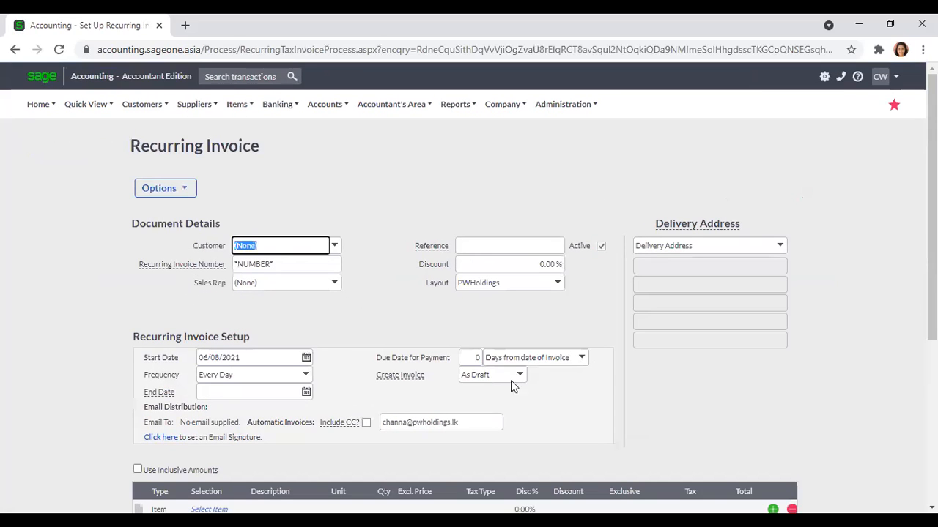
click(519, 376)
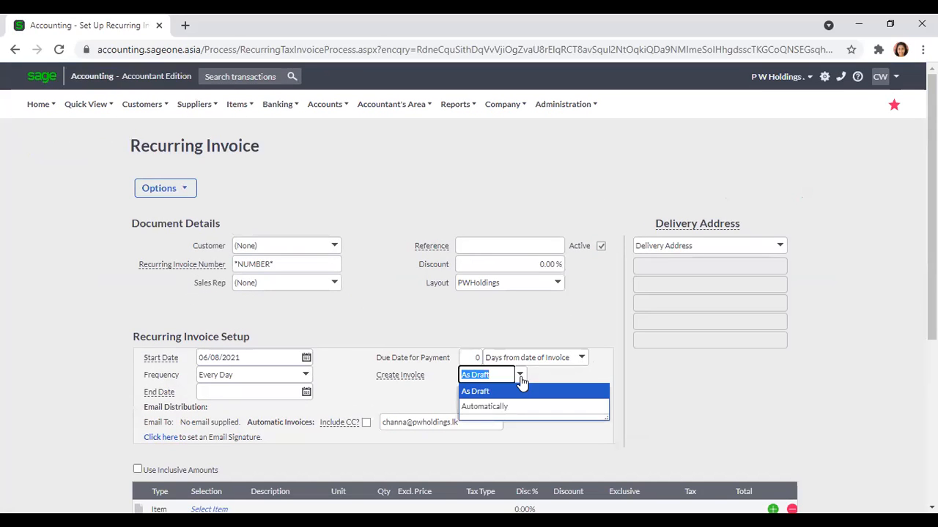
click(546, 381)
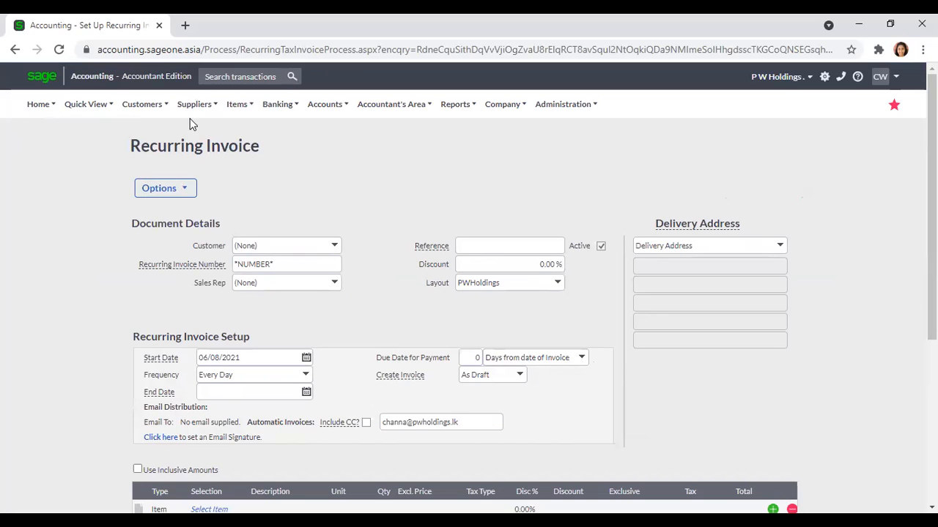
Return to the customer recurring invoices list, open the draft tax invoices and review the list and its processing options
mouse_move(143, 110)
mouse_move(147, 189)
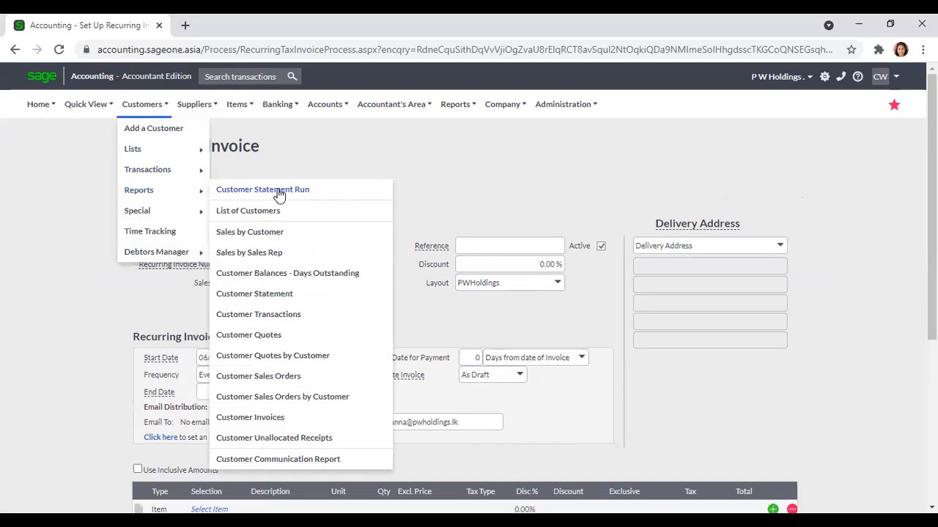
mouse_move(161, 170)
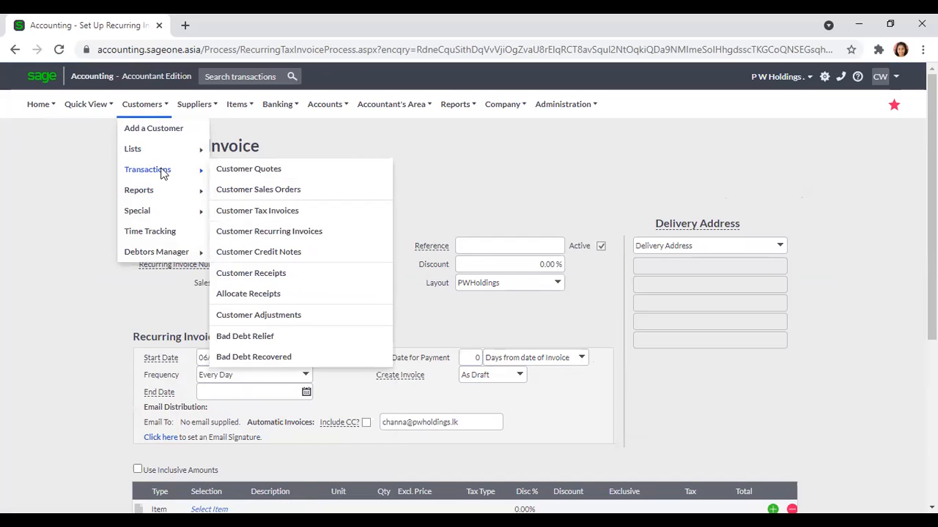
click(240, 233)
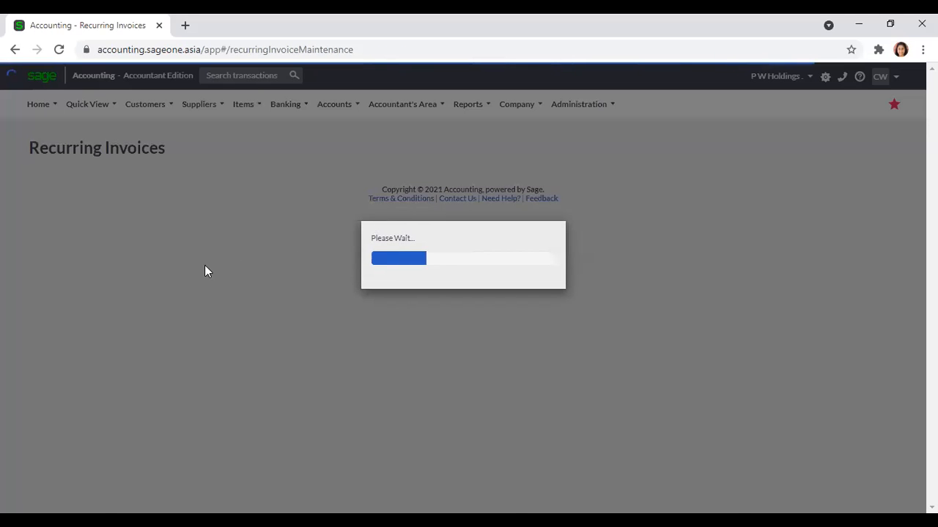
click(205, 197)
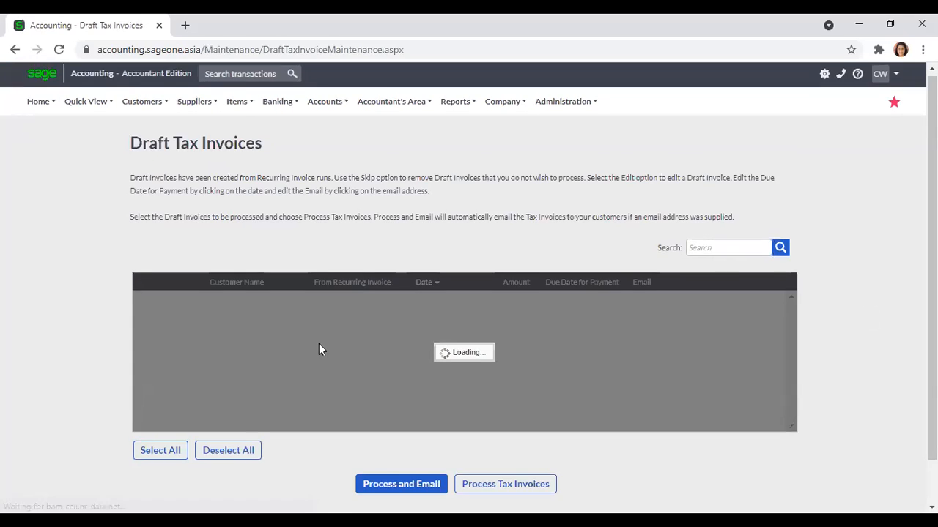
scroll(285, 328, down, 2)
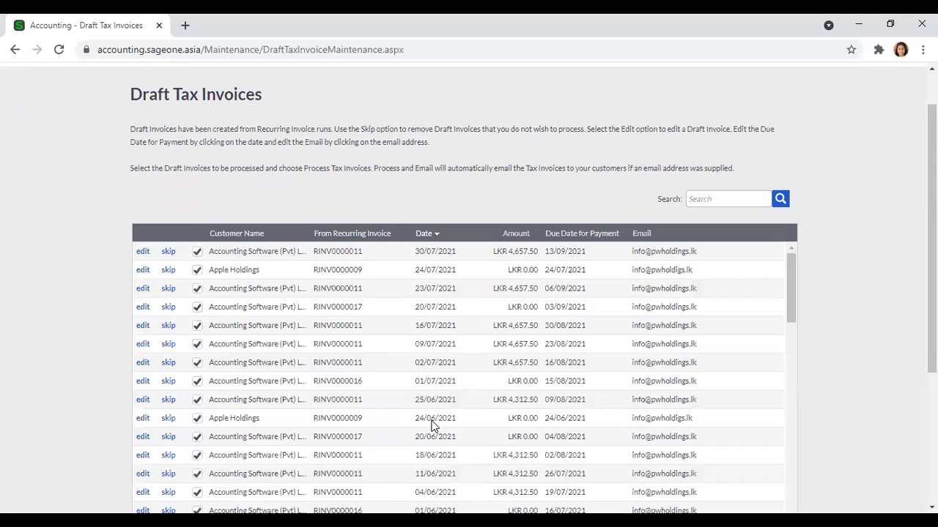
scroll(840, 311, down, 2)
scroll(842, 311, down, 2)
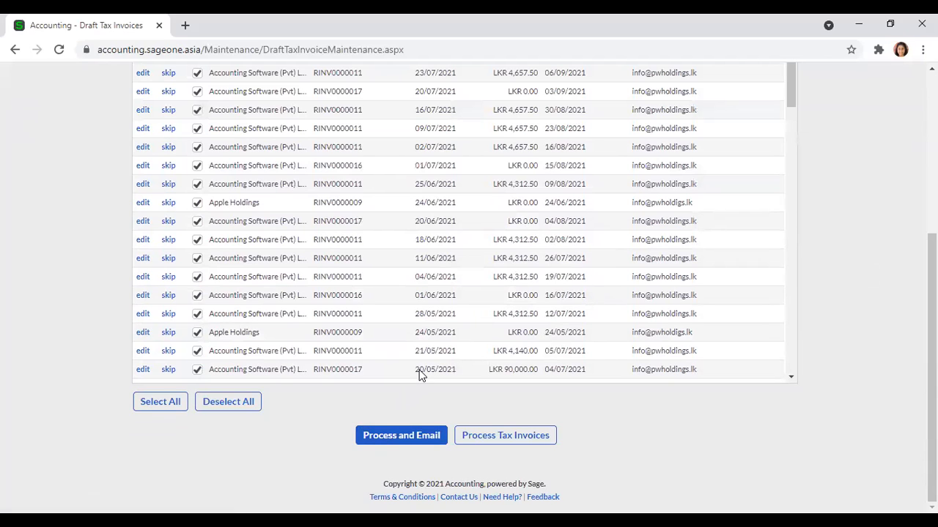
scroll(421, 373, up, 5)
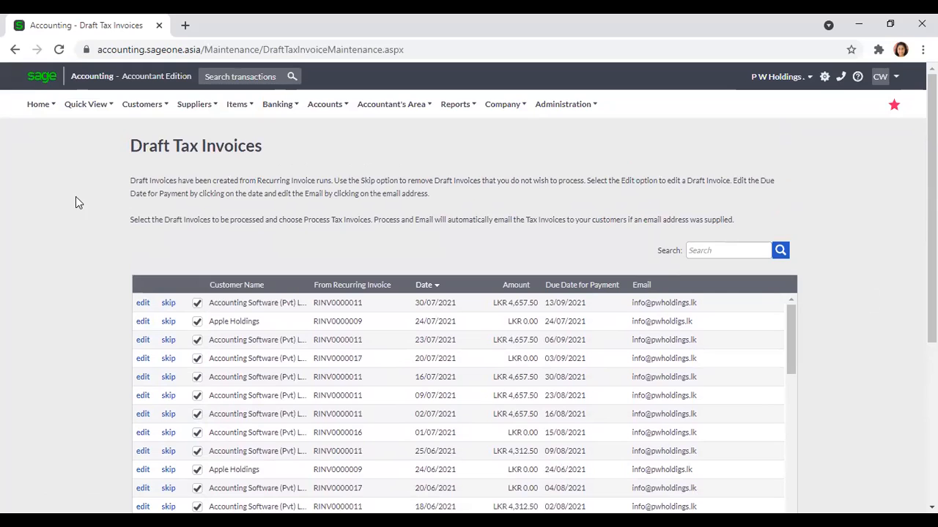
Go back to the customer recurring invoices, open a blank recurring invoice and look over its setup fields and line items
mouse_move(138, 111)
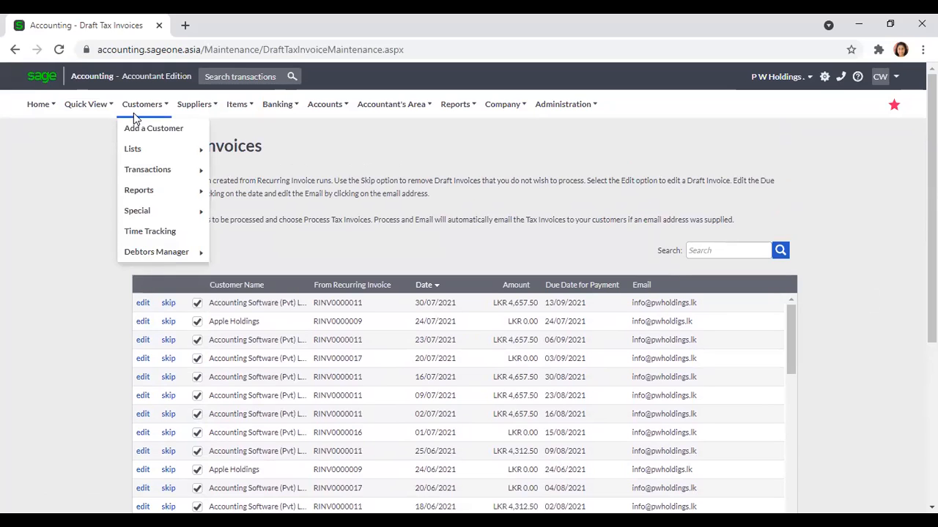
mouse_move(138, 156)
mouse_move(142, 195)
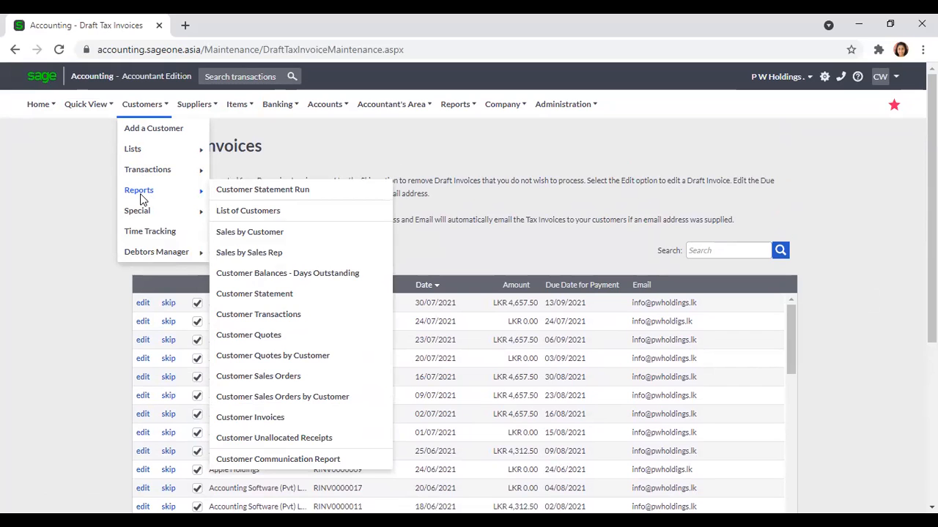
mouse_move(148, 174)
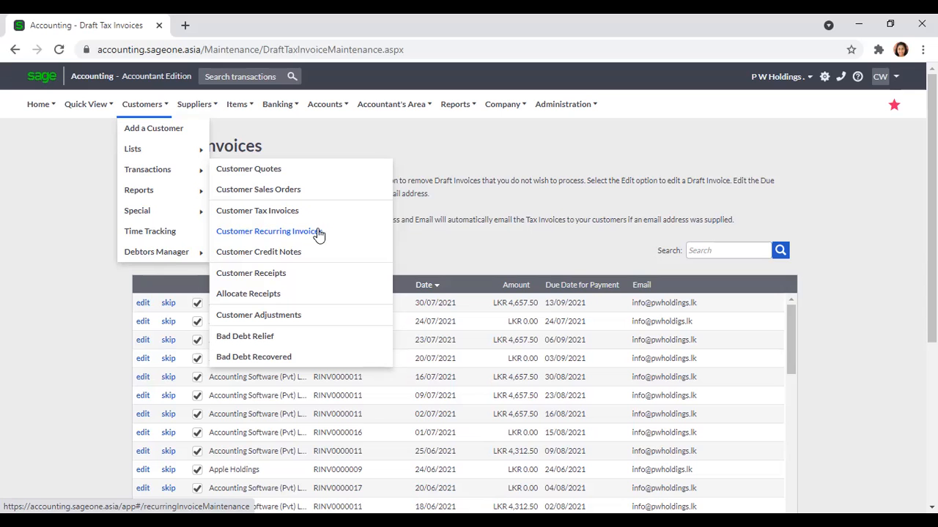
click(319, 233)
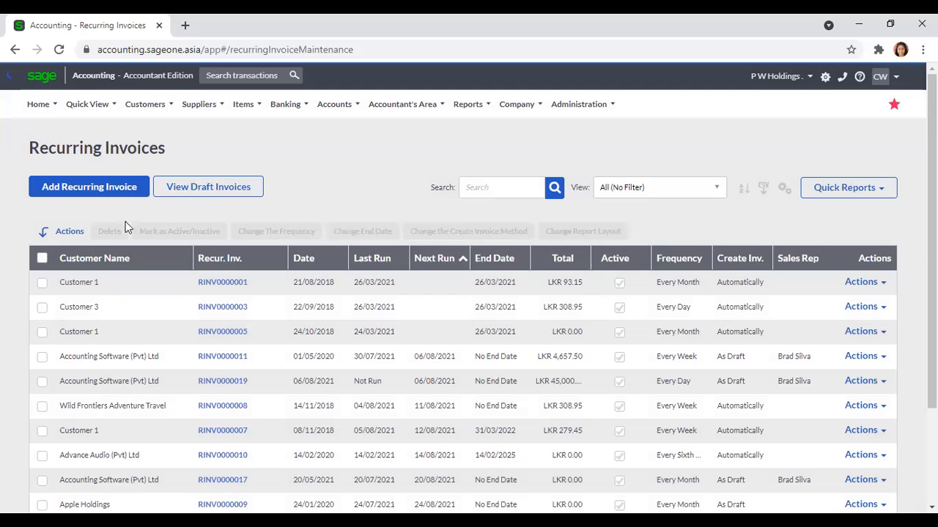
click(68, 198)
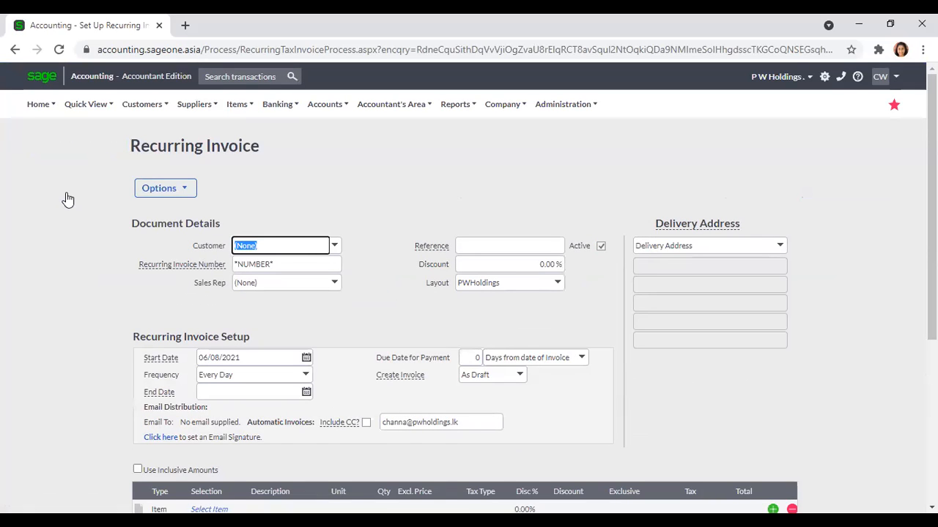
scroll(67, 197, down, 1)
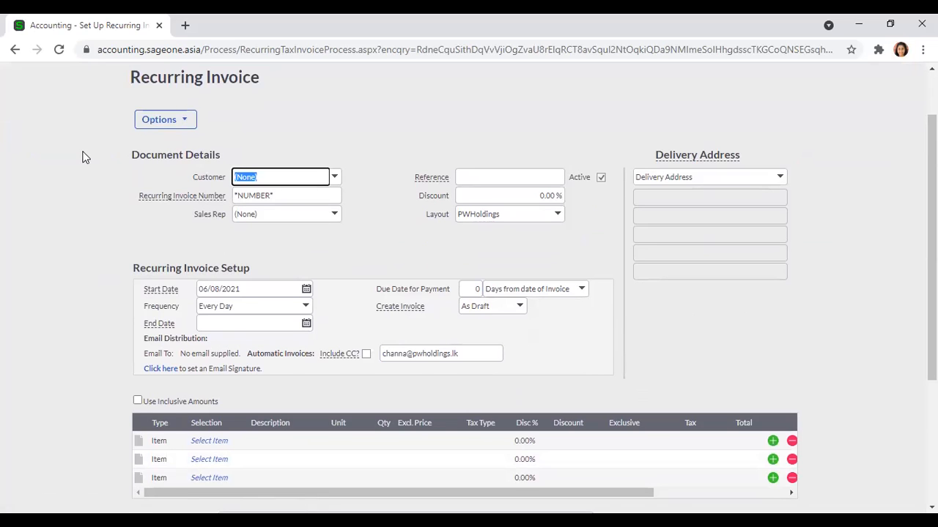
scroll(82, 156, down, 1)
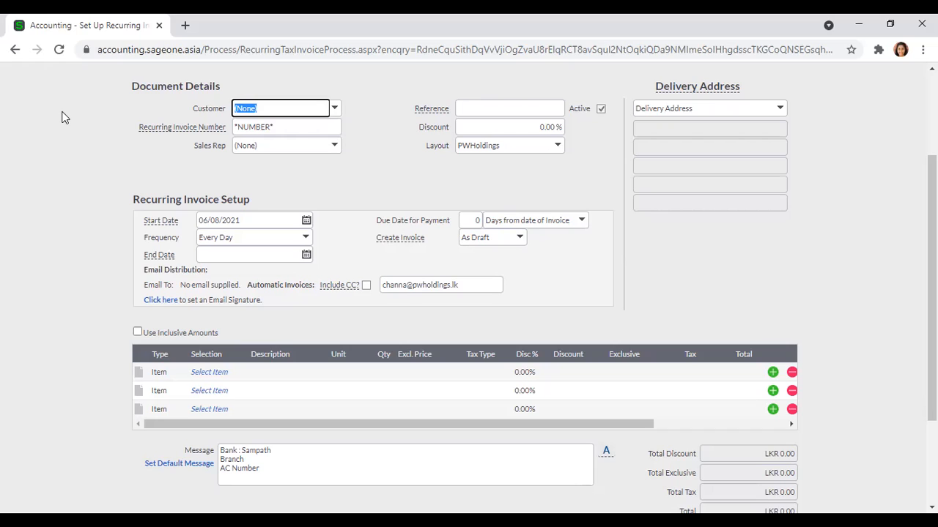
scroll(62, 118, up, 1)
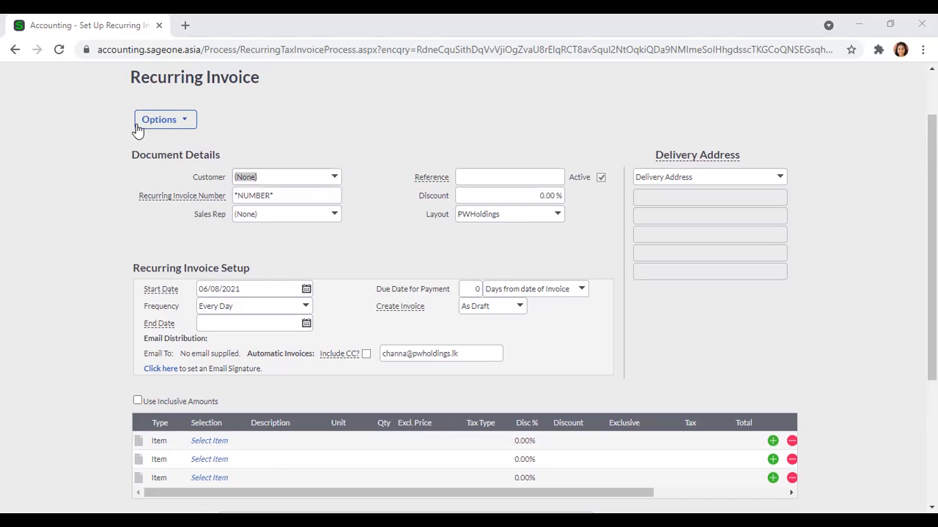
View the recurring invoice's user defined fields, close them without entering values and look over the rest of the form
click(504, 121)
click(176, 125)
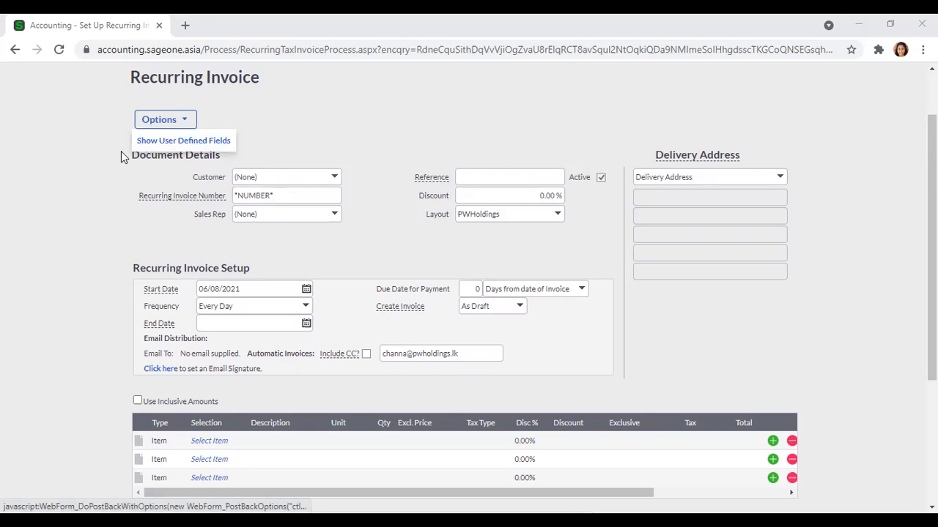
click(174, 142)
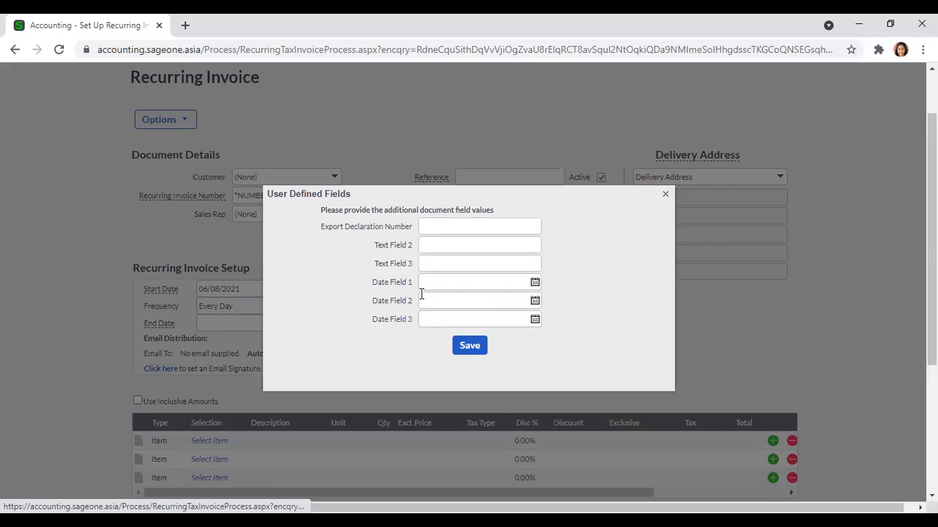
click(665, 194)
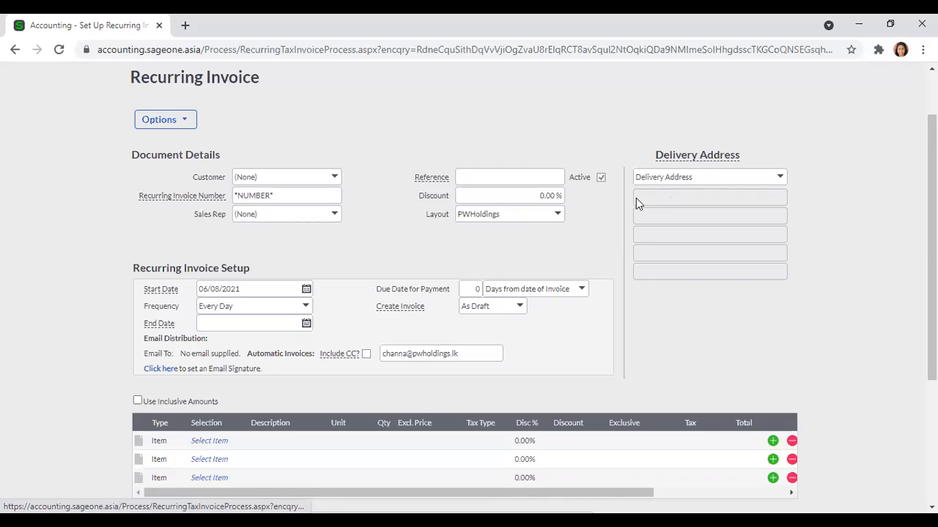
scroll(66, 218, down, 2)
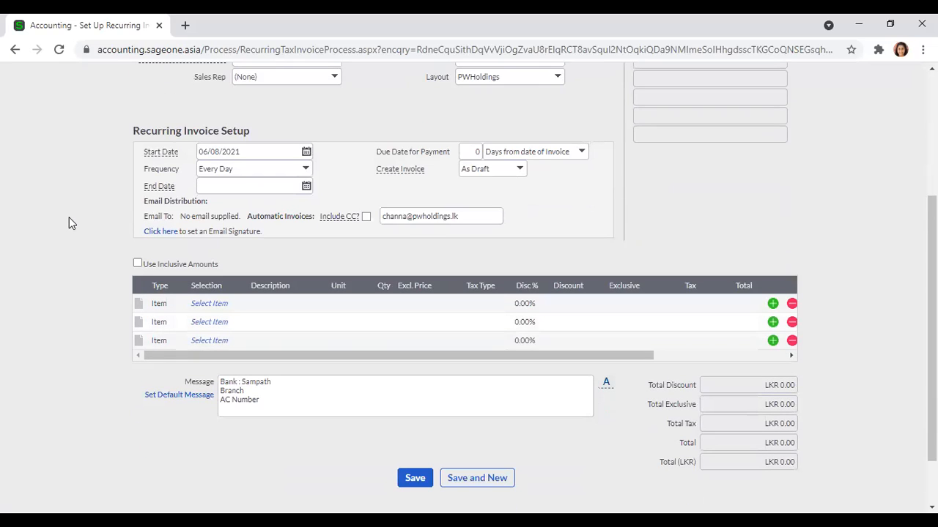
scroll(69, 217, up, 3)
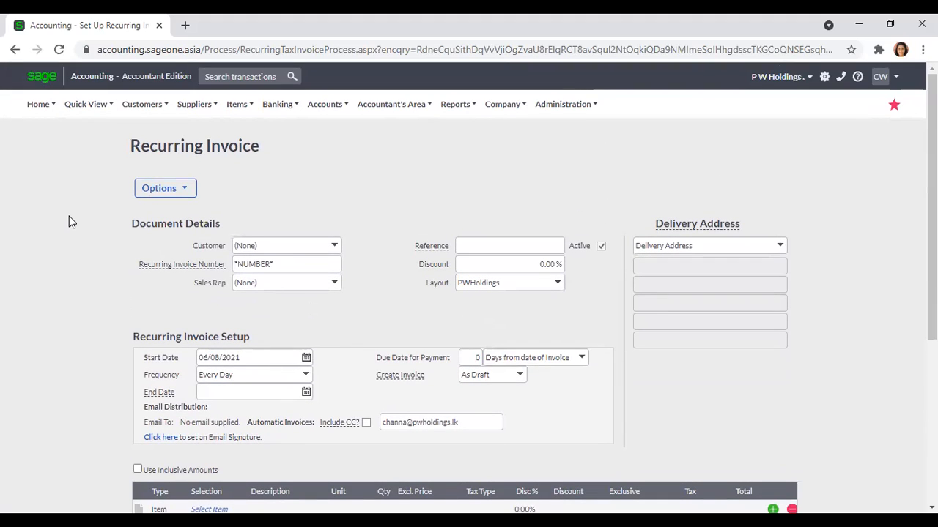
Open the customer tax invoices list and start a new tax invoice
click(141, 108)
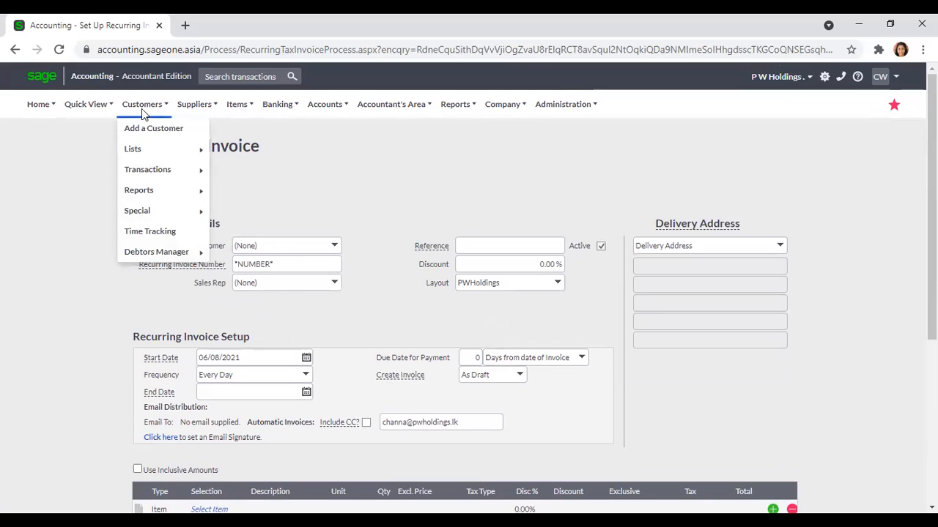
mouse_move(165, 169)
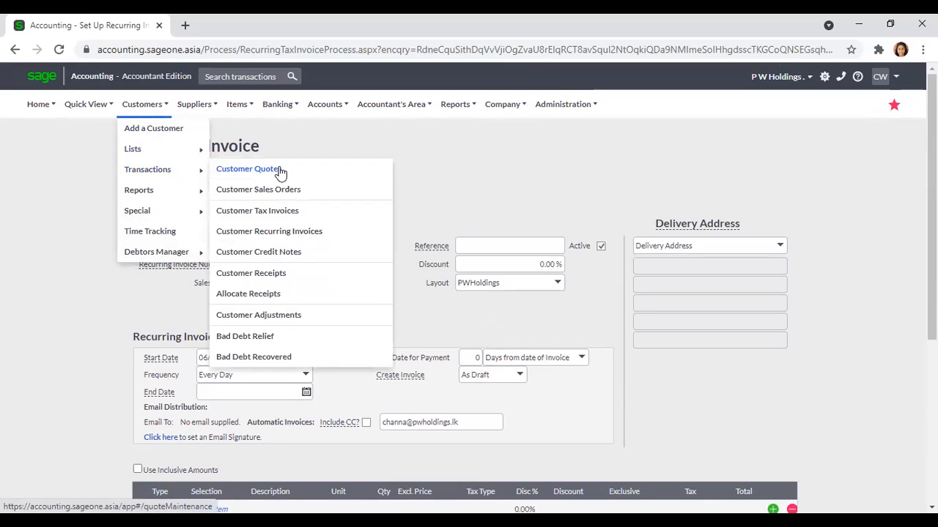
click(291, 214)
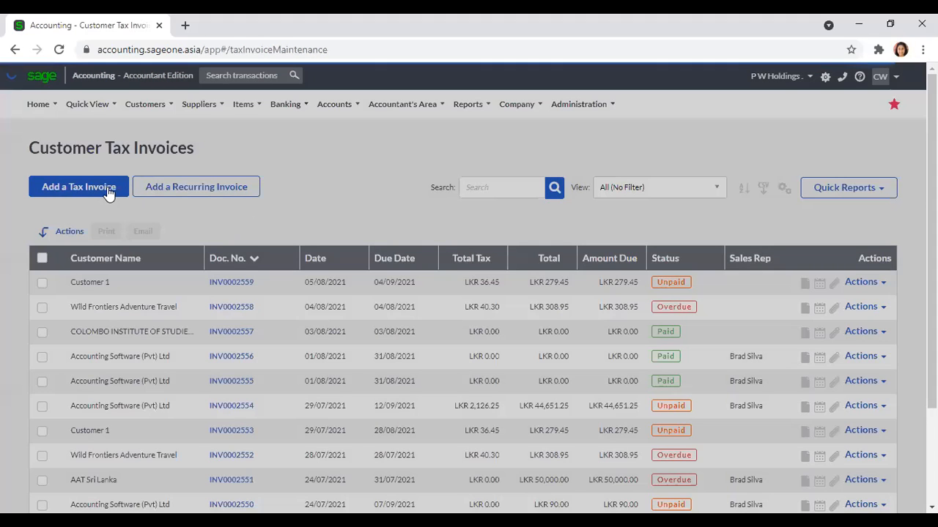
click(98, 192)
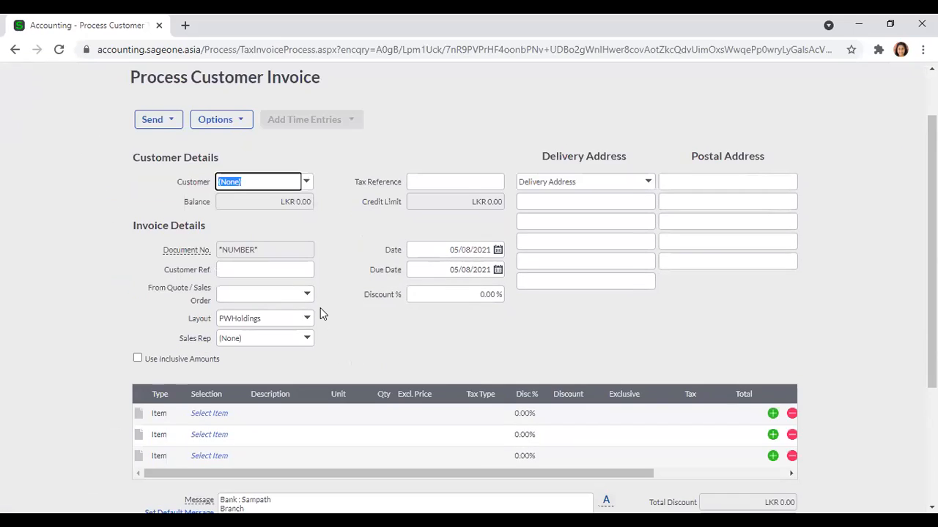
View the available line types and the item list for the first line of the new tax invoice
scroll(320, 312, down, 2)
click(163, 286)
click(177, 277)
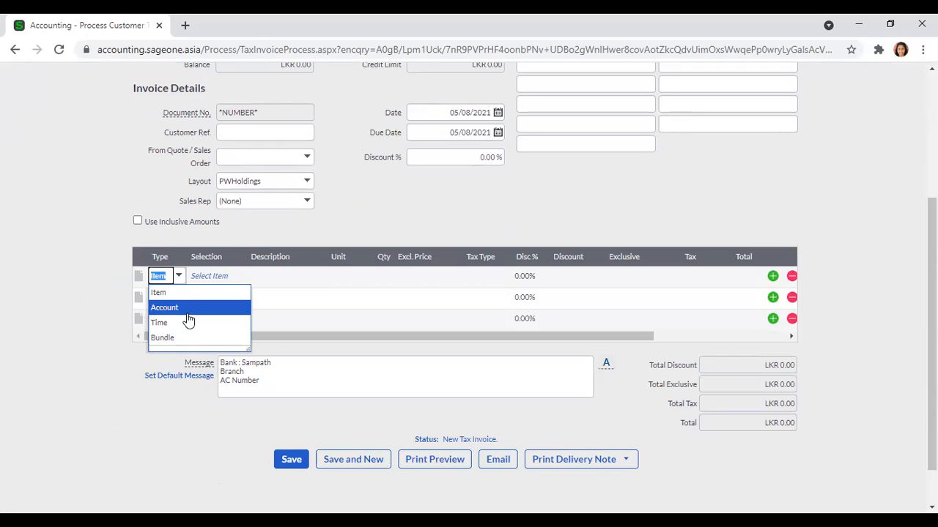
click(208, 276)
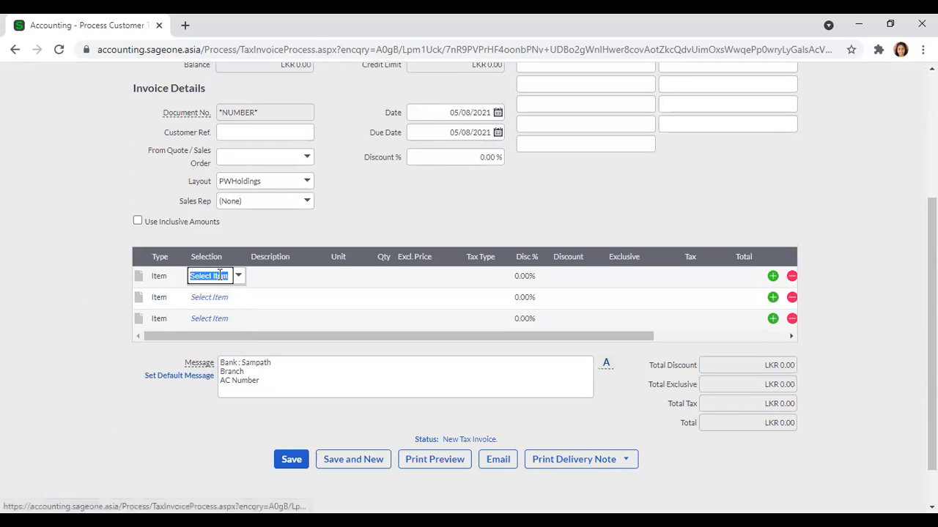
click(237, 276)
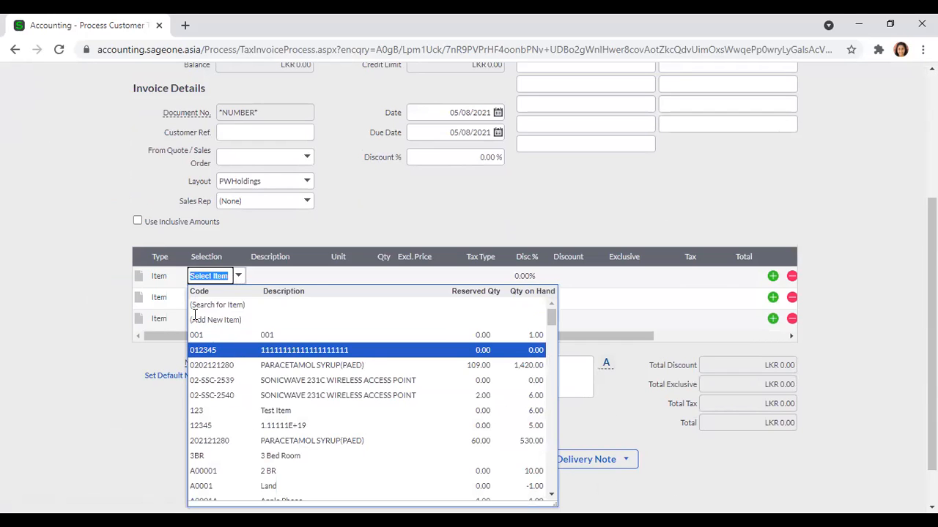
Change the first invoice line's type to Account and select the Implementation Income account
click(176, 283)
click(181, 283)
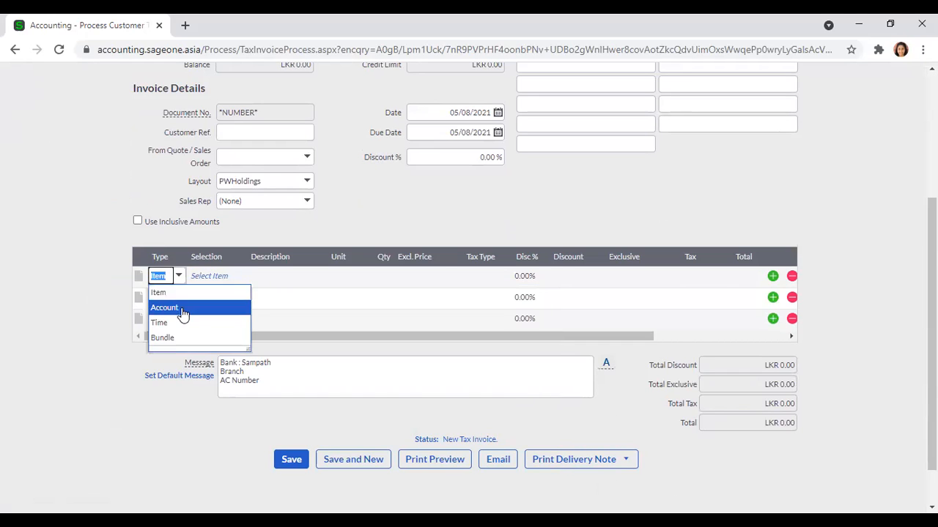
click(183, 309)
click(243, 277)
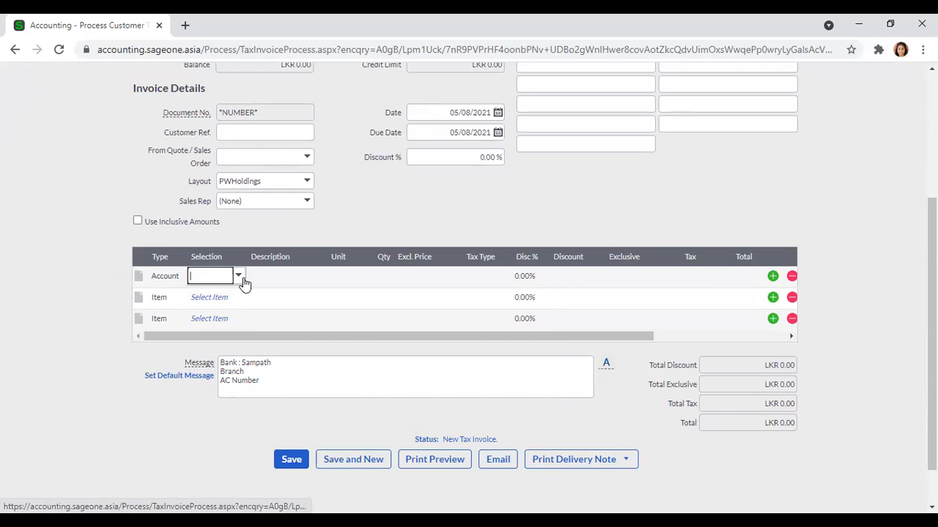
click(240, 277)
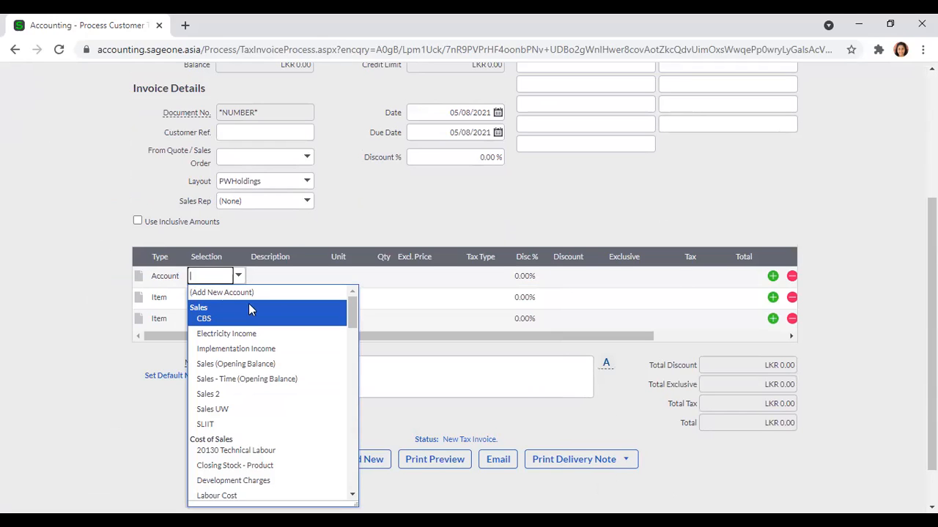
click(307, 350)
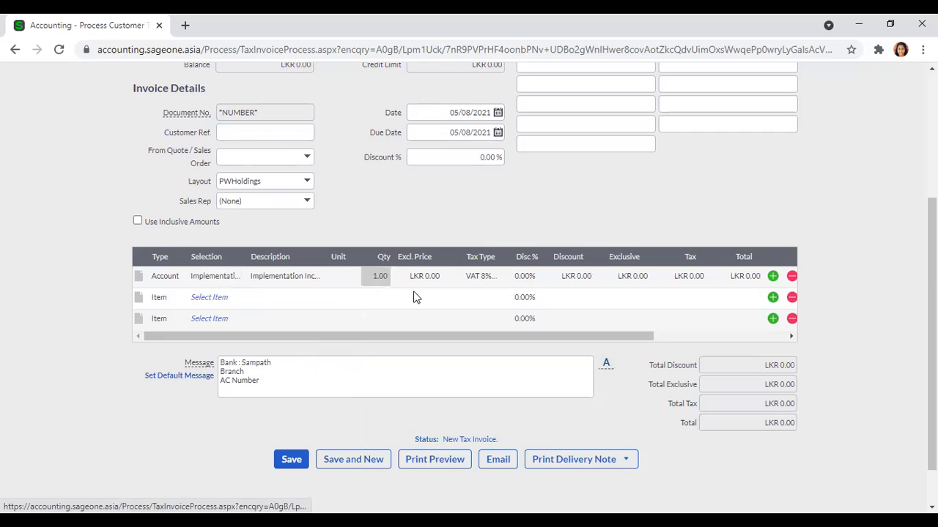
click(424, 276)
Switch the first invoice line's type to Time, ready for a project selection
click(175, 283)
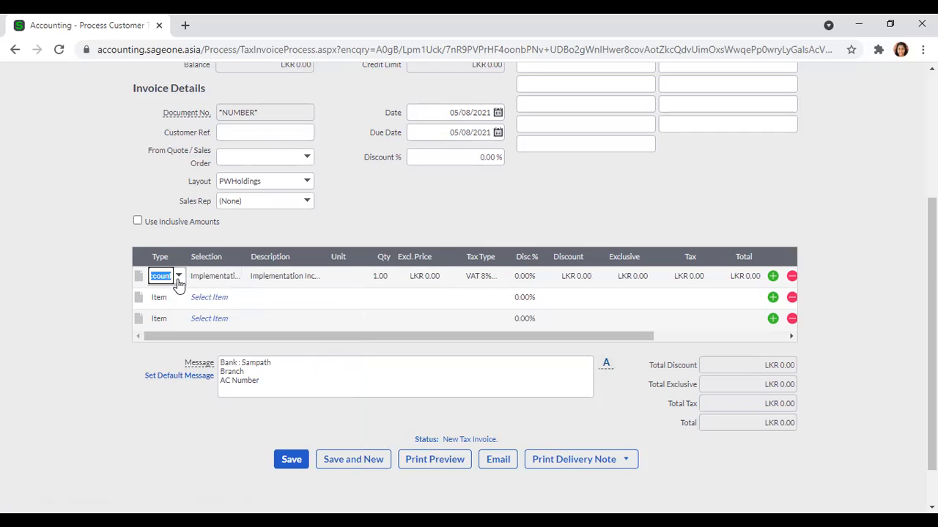
click(178, 284)
click(184, 325)
key(Tab)
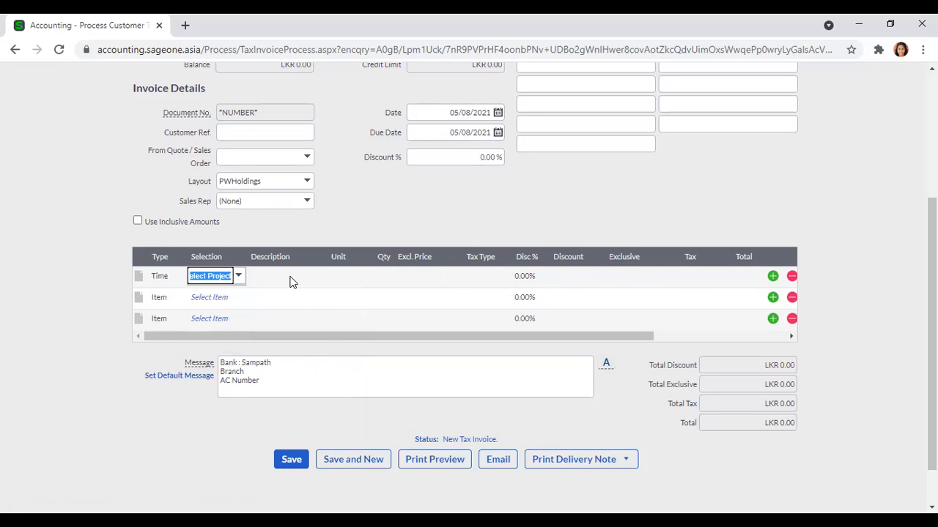
Set the first invoice line's type to Bundle, select the COM - Computer bundle and review its component lines
scroll(289, 282, up, 2)
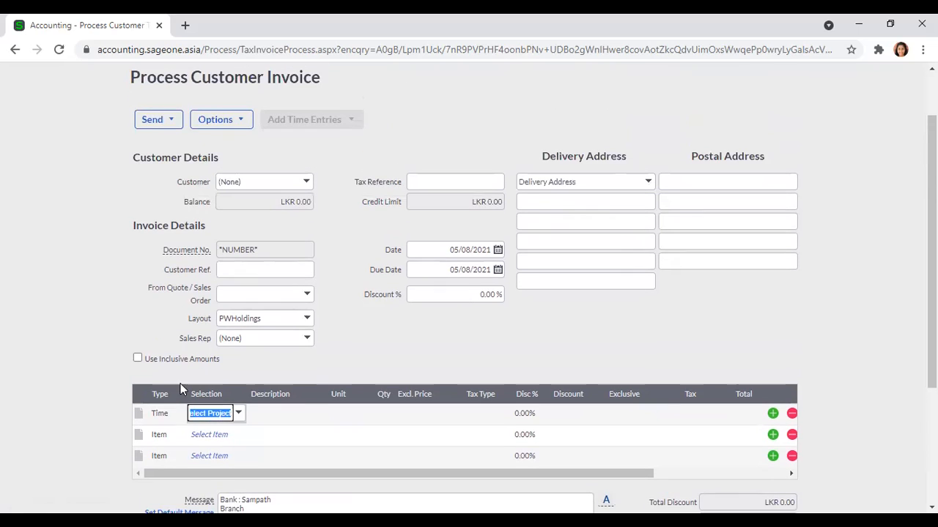
click(177, 412)
click(178, 413)
click(180, 476)
key(Tab)
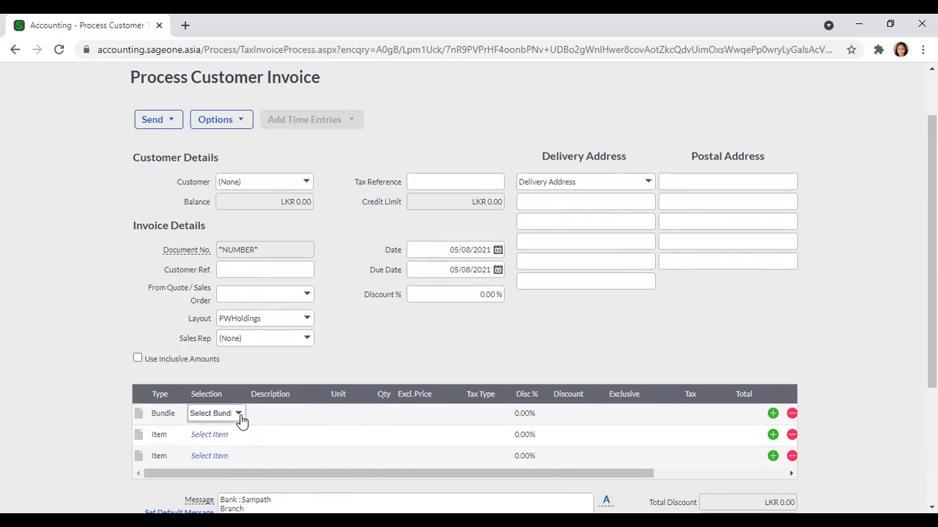
click(238, 414)
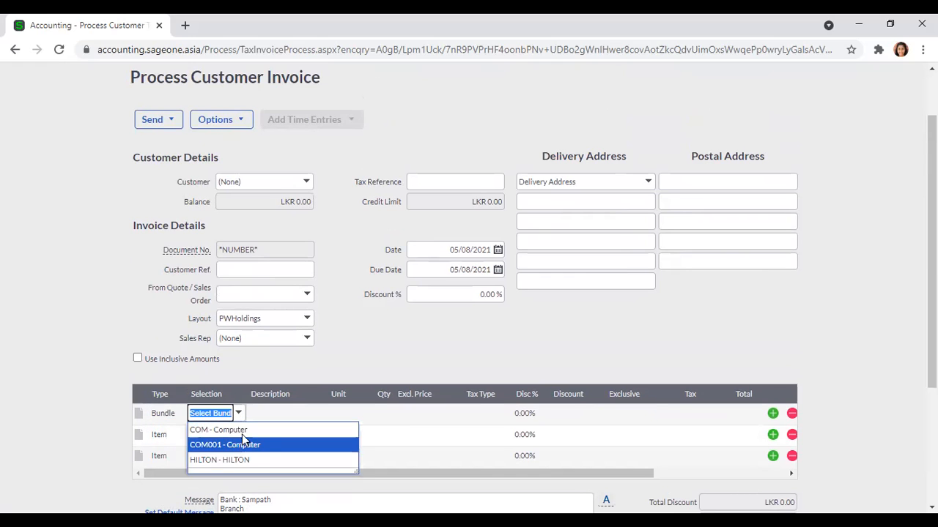
click(242, 435)
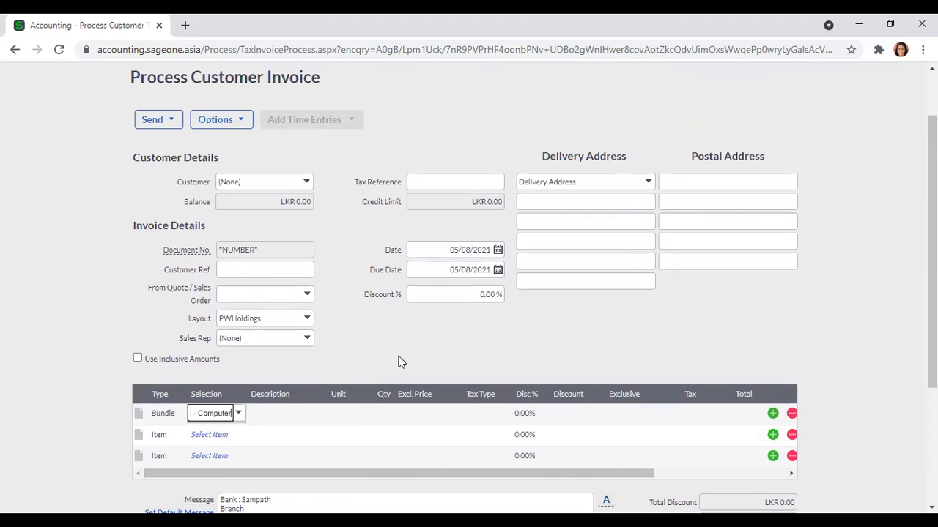
scroll(405, 349, down, 3)
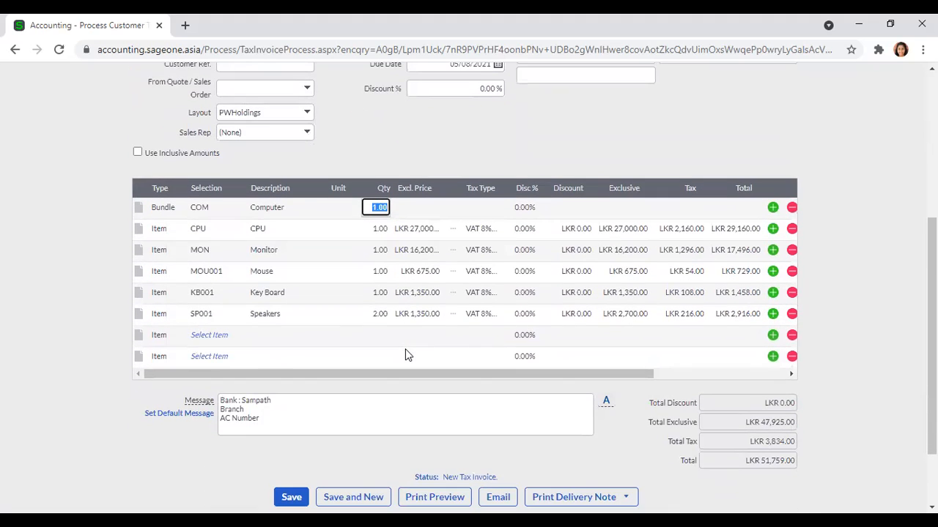
scroll(405, 349, up, 4)
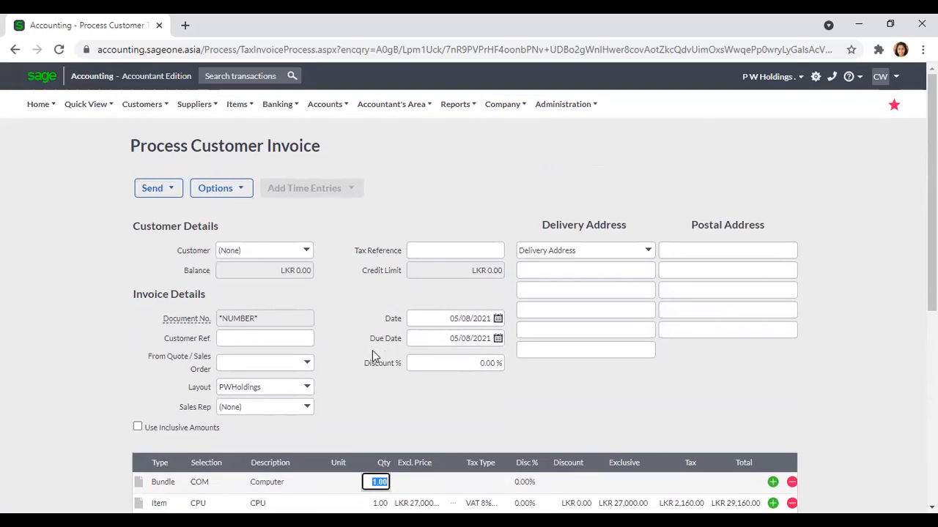
Leave the tax invoice without saving and open the customer credit notes list
click(157, 110)
mouse_move(152, 176)
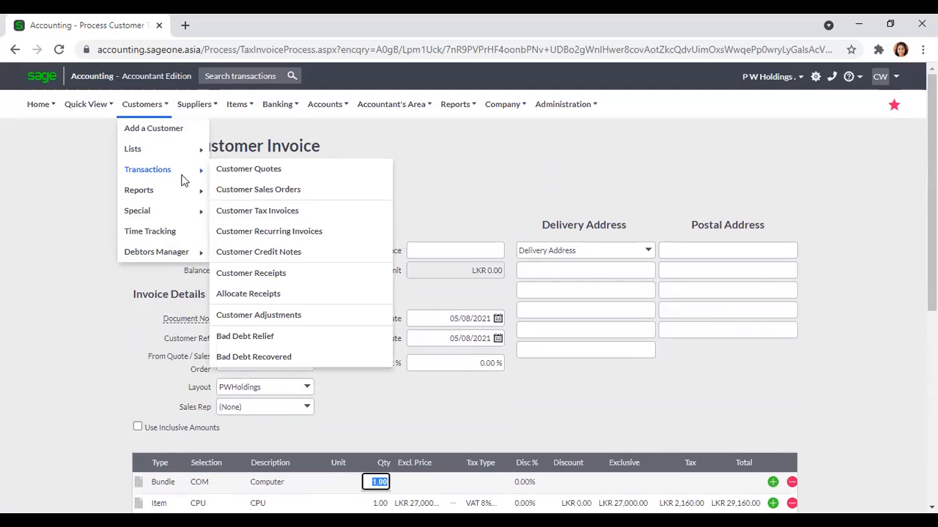
click(287, 253)
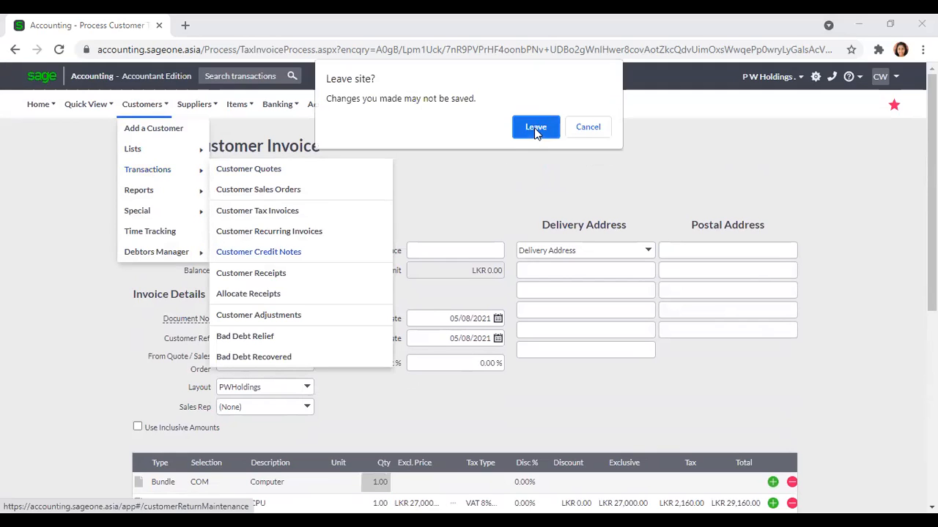
click(534, 127)
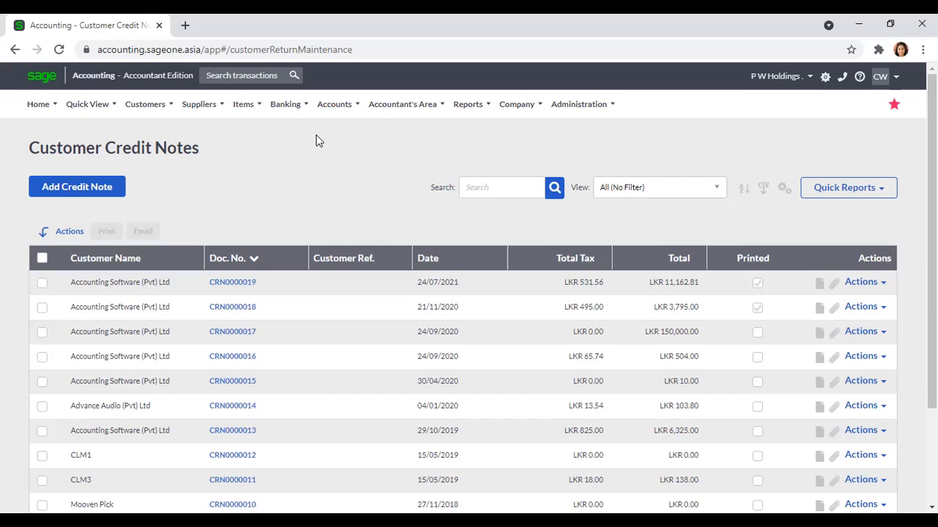
Start a new customer credit note and select Accounting Software (Pvt) Ltd as the customer
click(151, 114)
mouse_move(159, 176)
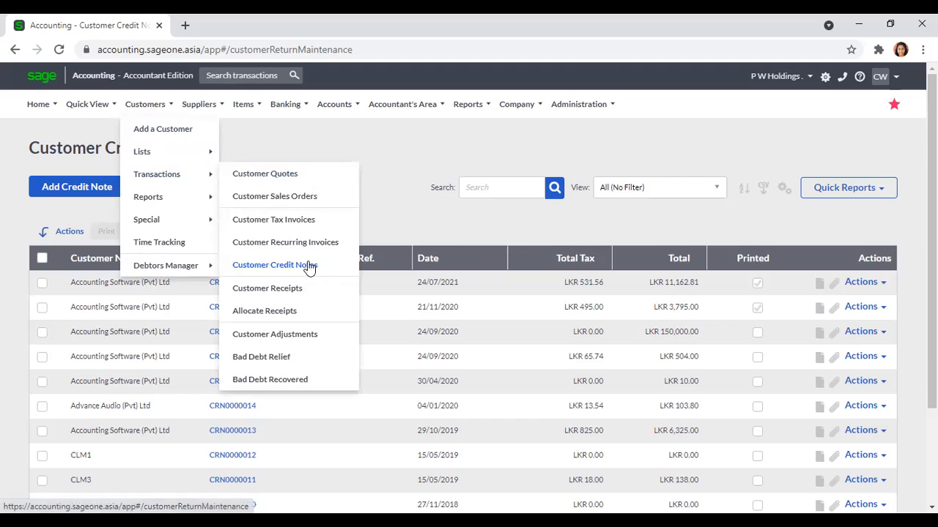
click(48, 199)
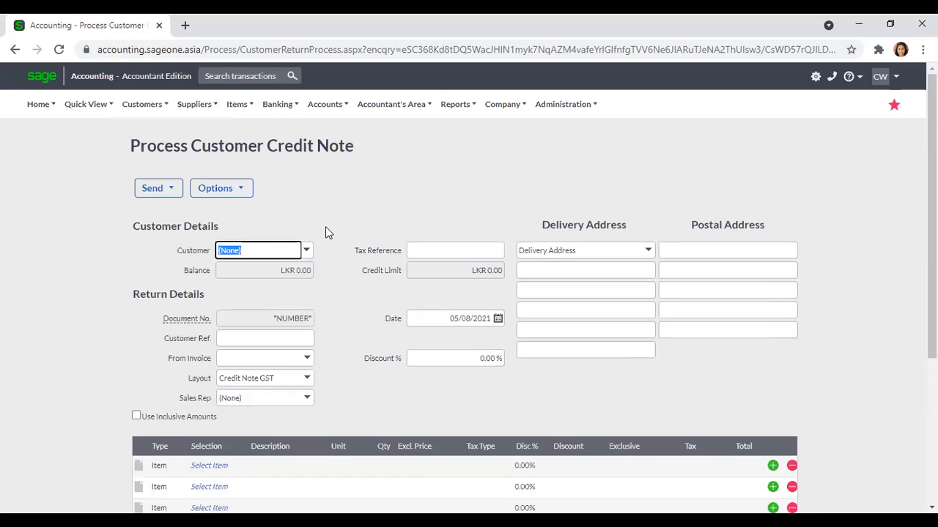
scroll(323, 220, down, 1)
click(306, 183)
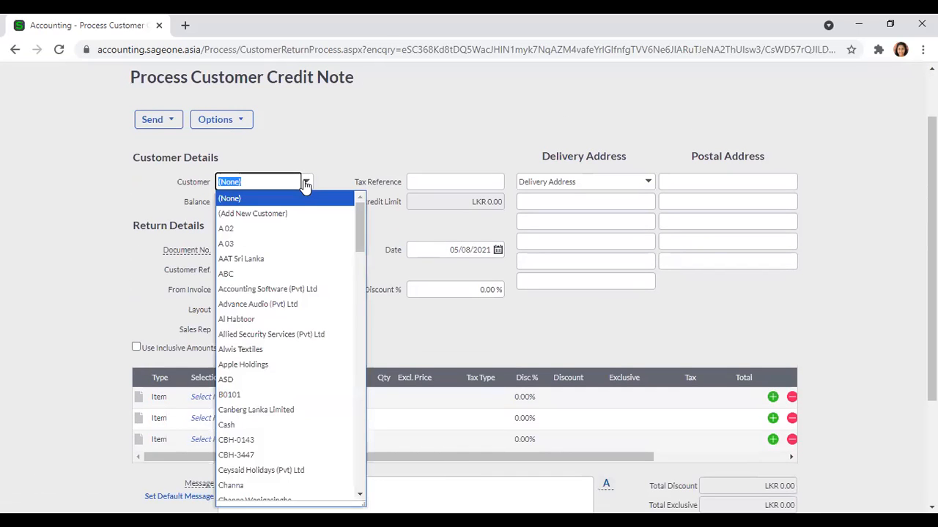
click(303, 290)
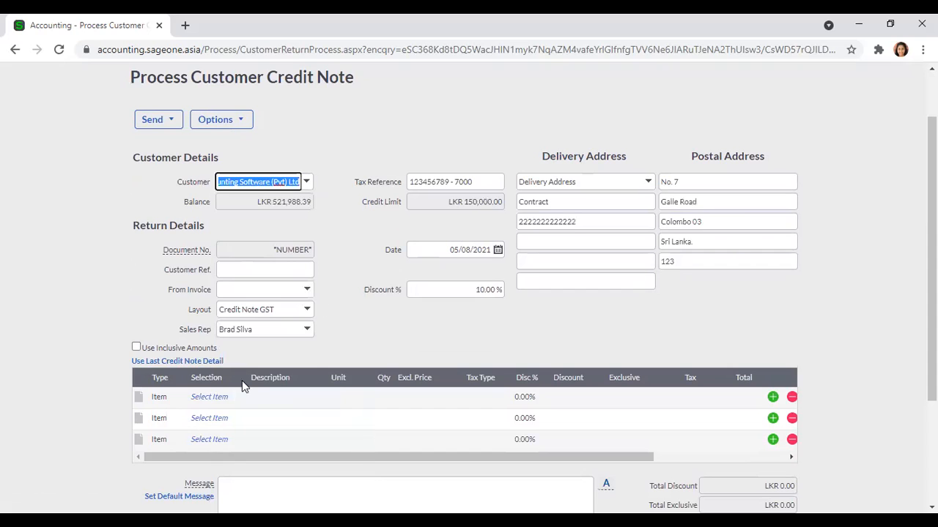
click(211, 398)
click(239, 397)
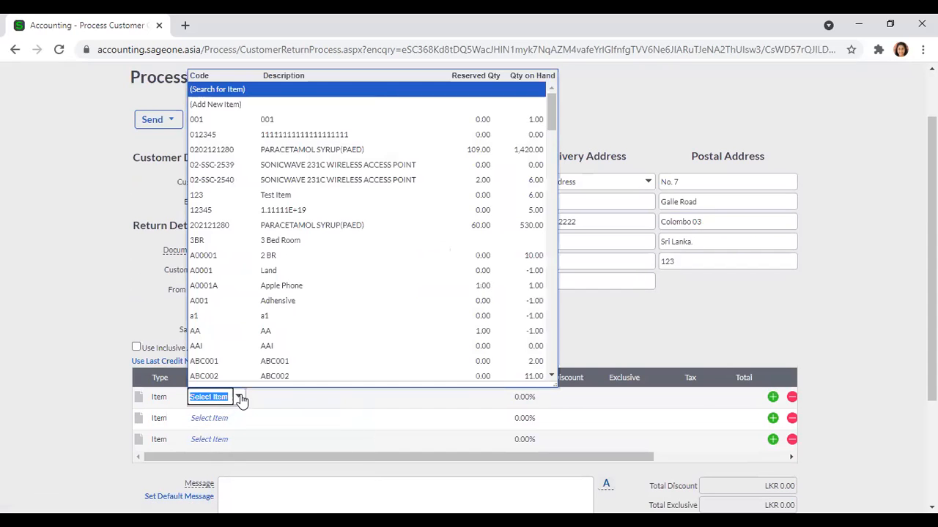
click(298, 155)
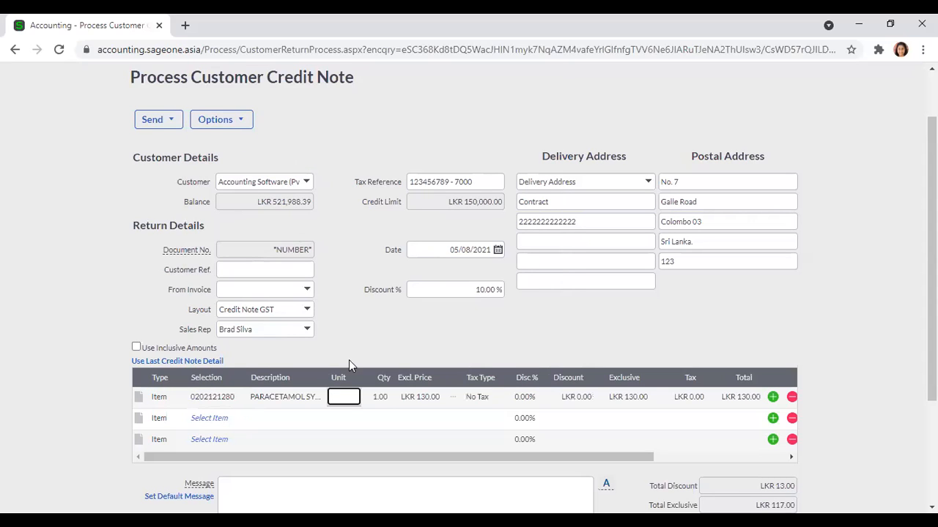
click(380, 397)
text(10)
key(Tab)
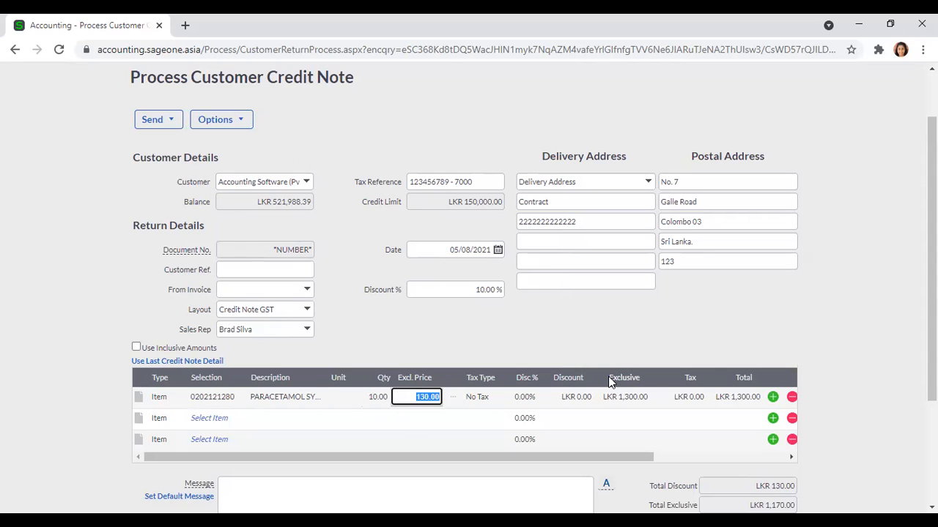
click(583, 336)
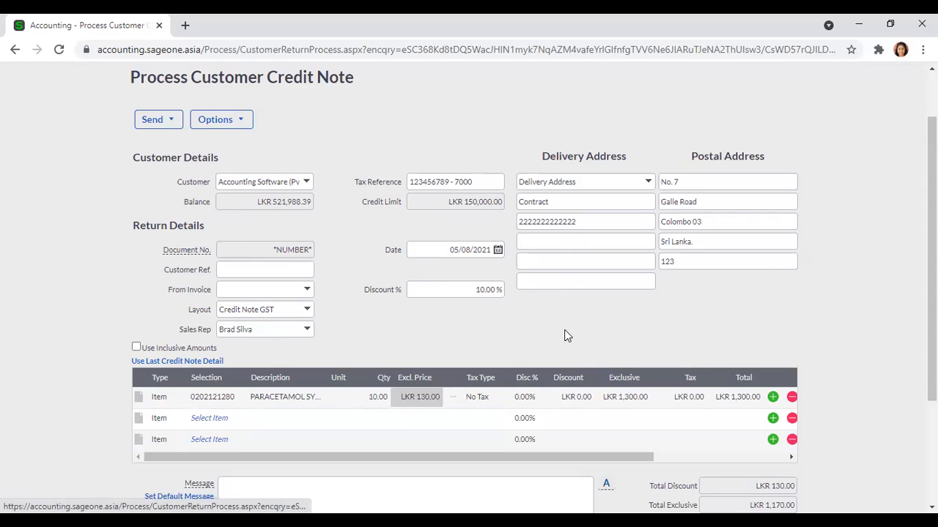
Review the credit note's department and job columns, totals and processing options
click(667, 454)
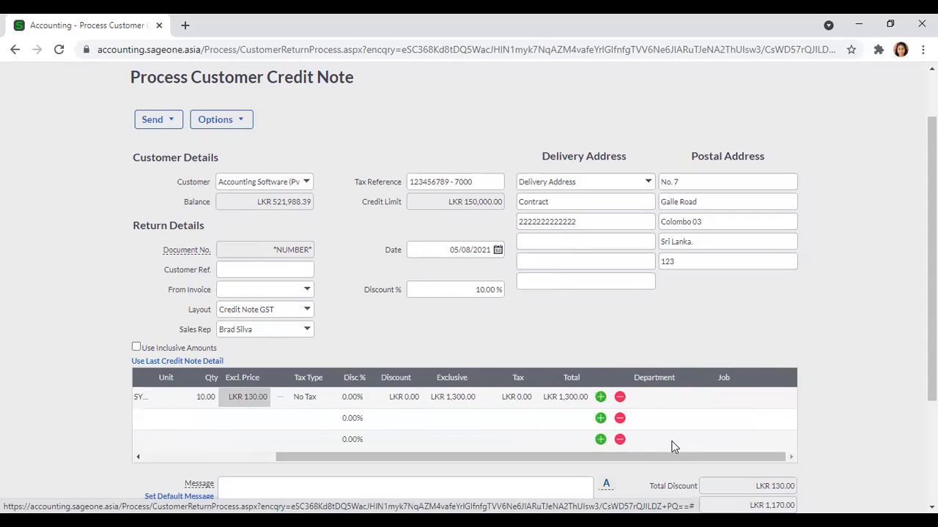
drag(510, 457, 363, 454)
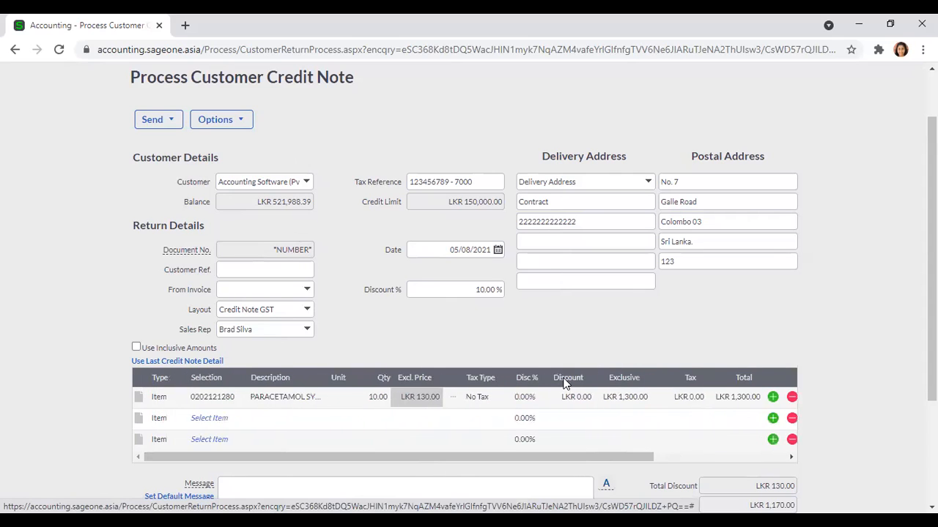
scroll(612, 366, down, 2)
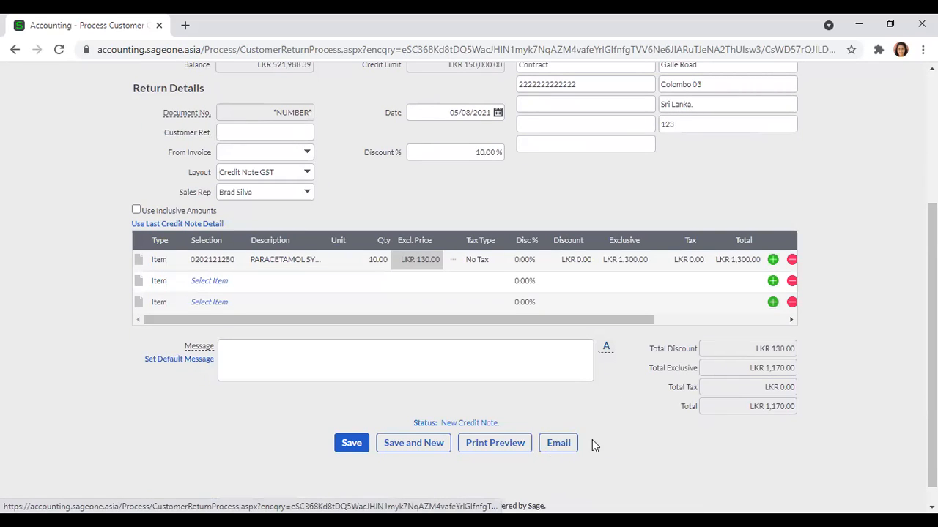
scroll(593, 442, up, 1)
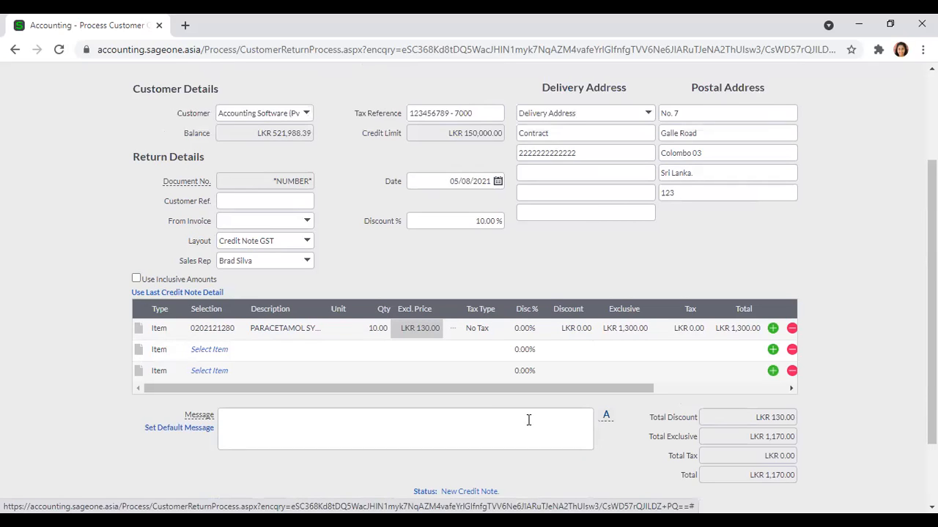
scroll(342, 276, up, 2)
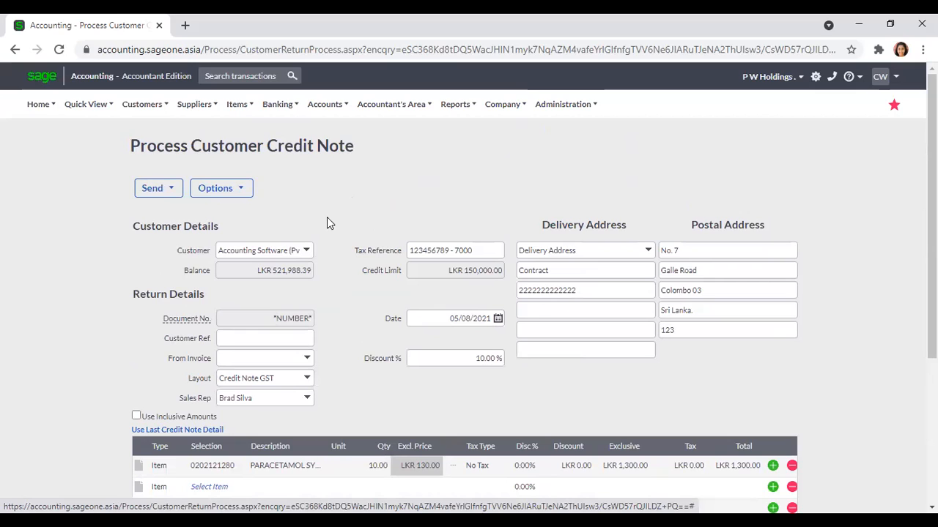
Leave the current credit note without saving and return to the customer credit notes list
mouse_move(144, 108)
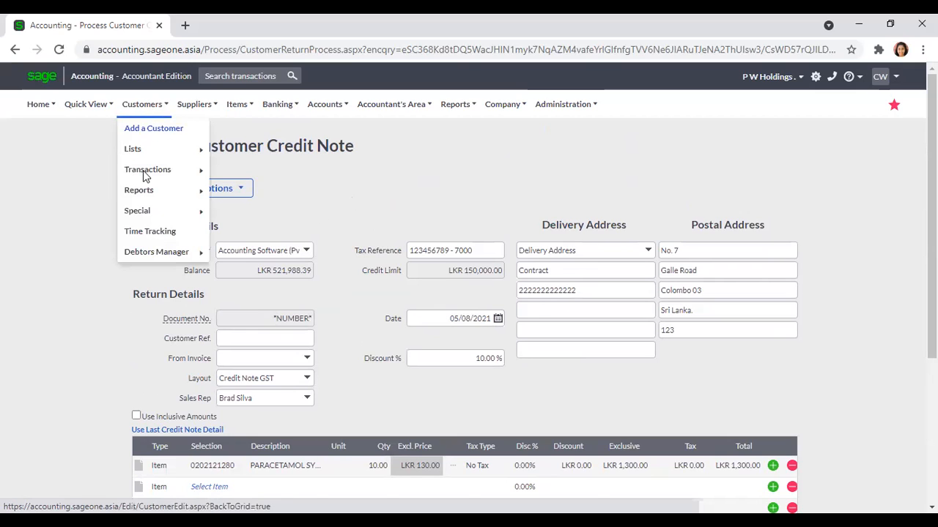
mouse_move(145, 172)
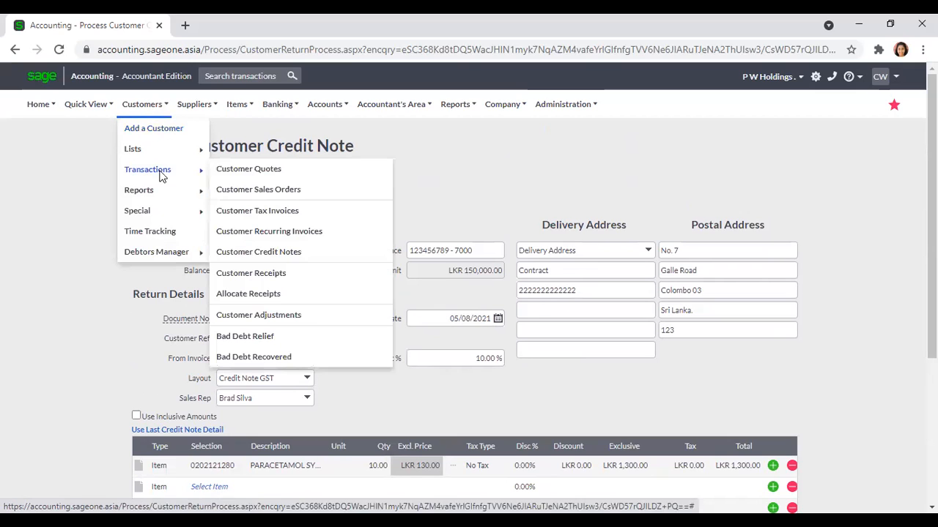
click(261, 253)
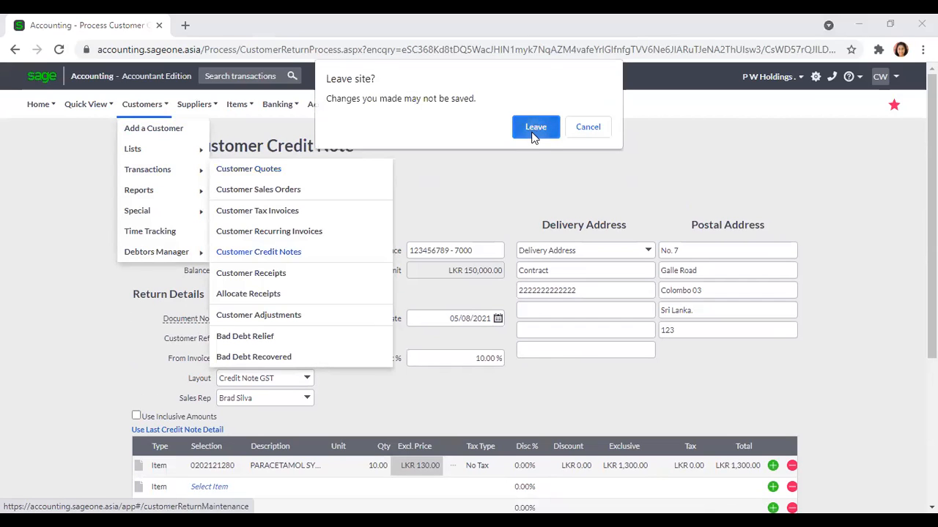
click(535, 129)
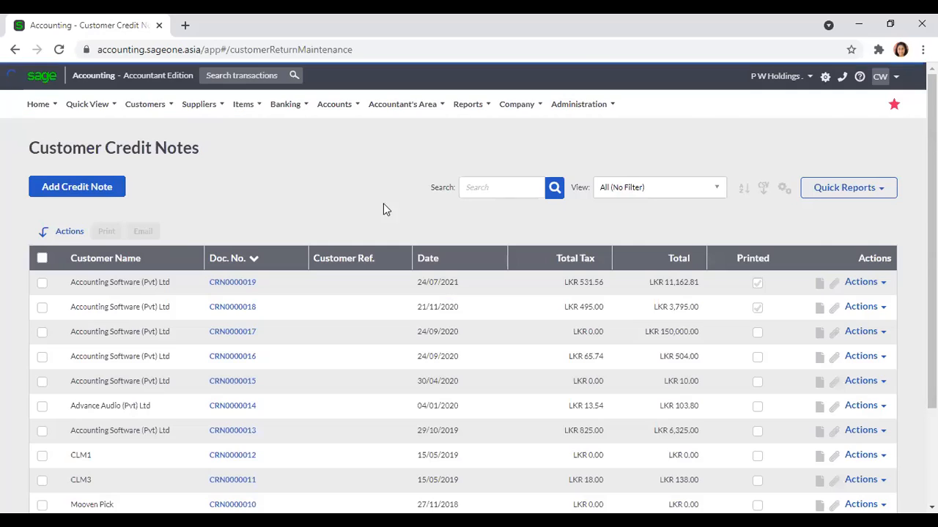
Start a new customer credit note and choose Accounting Software (Pvt) Ltd as its customer
click(78, 195)
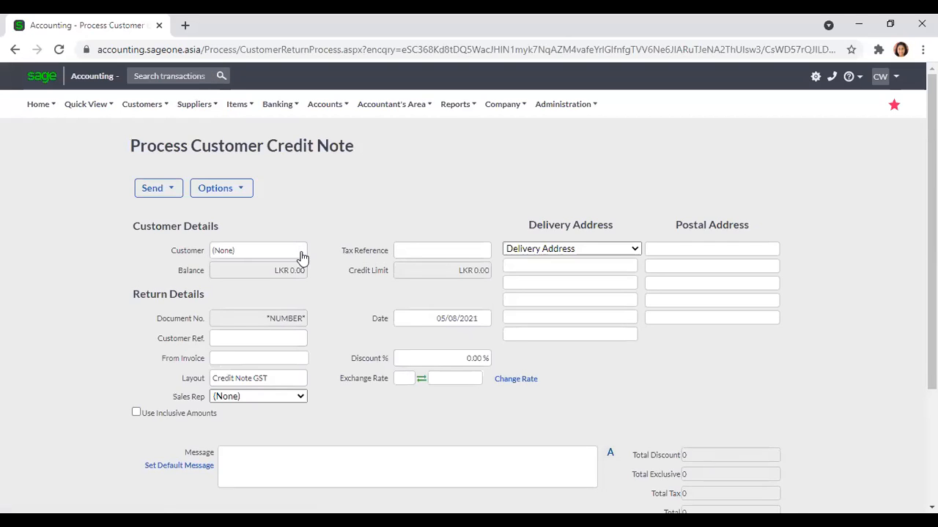
click(306, 252)
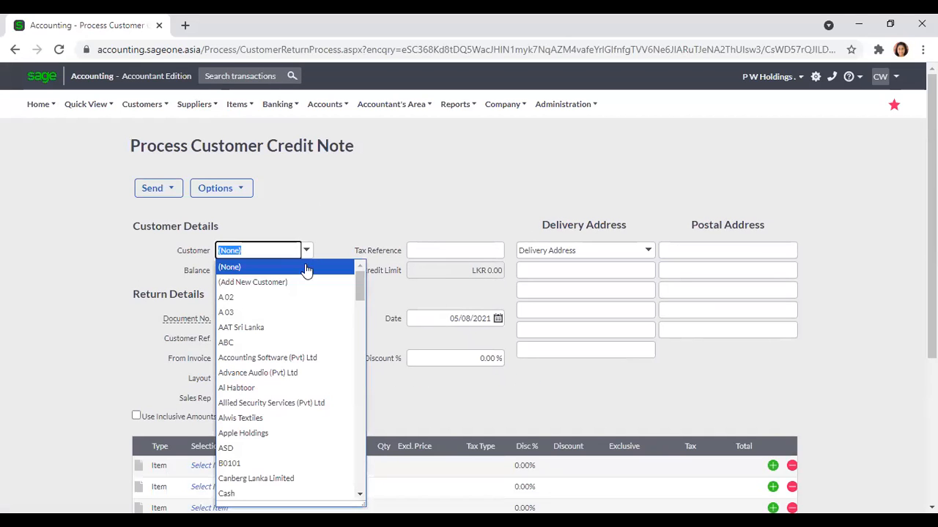
click(309, 359)
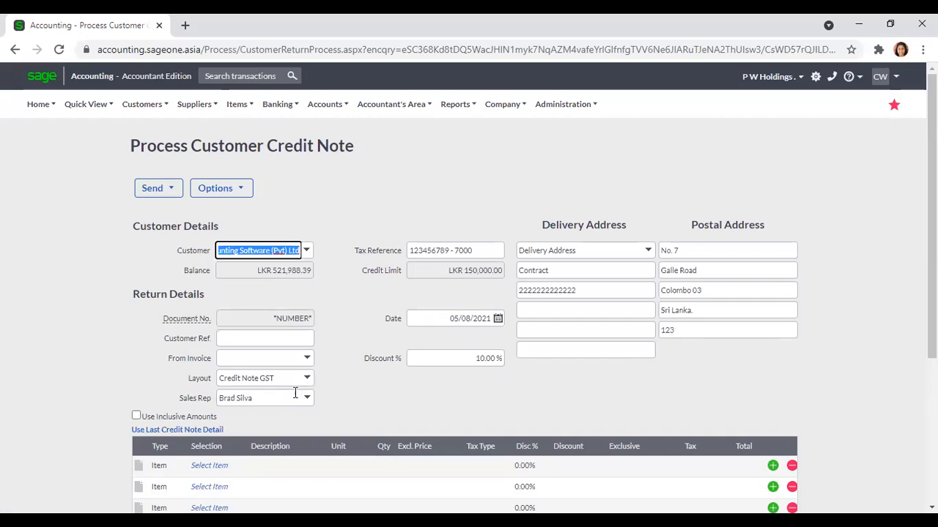
scroll(300, 393, down, 2)
click(222, 329)
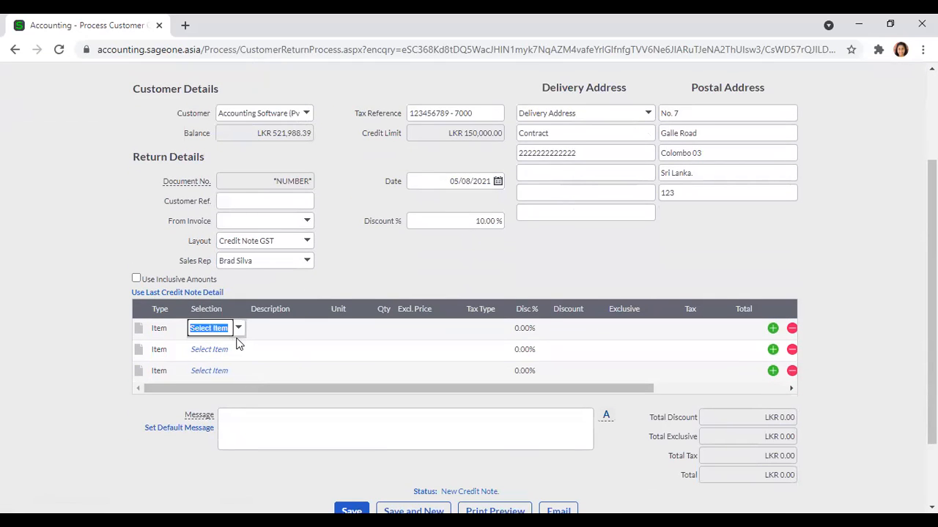
click(239, 330)
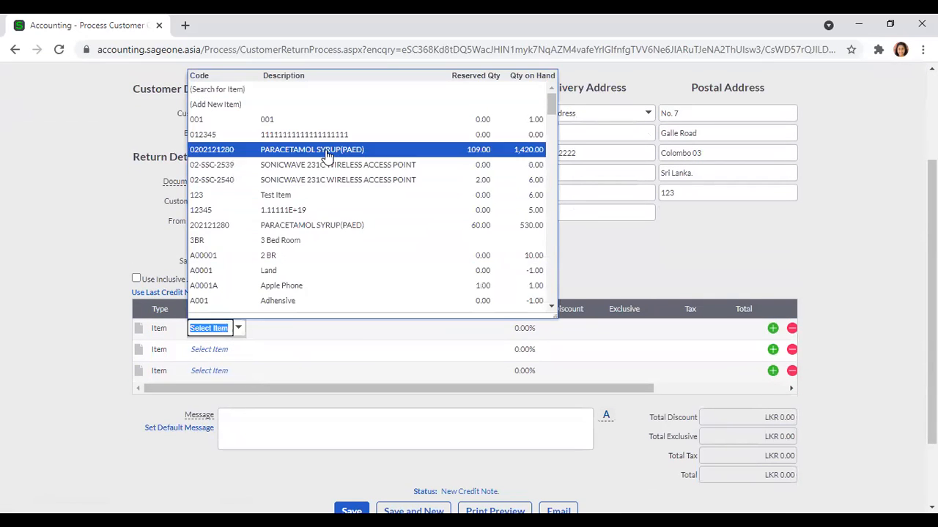
click(268, 150)
key(Tab)
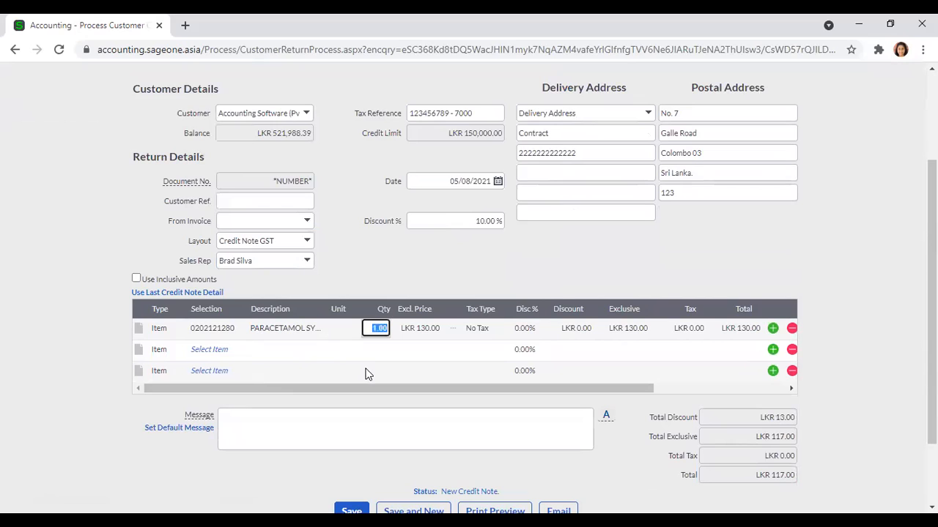
text(10)
key(Tab)
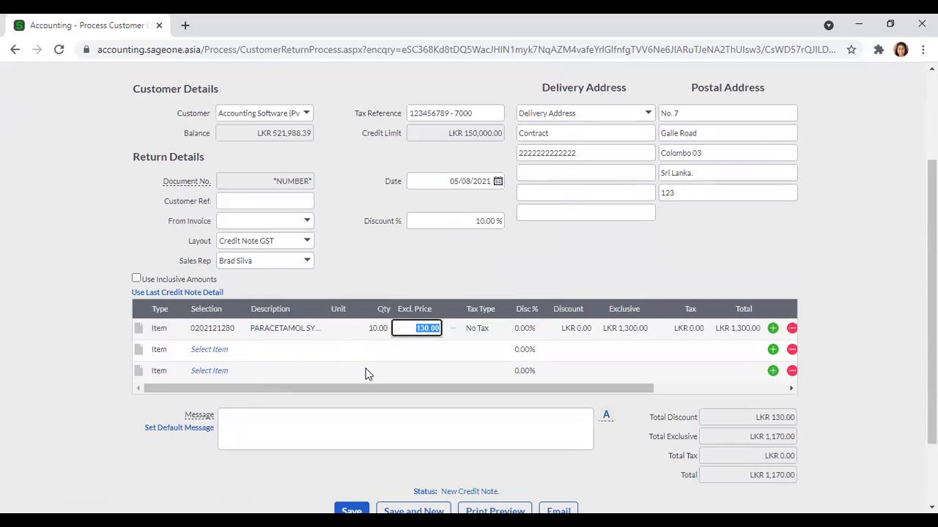
key(Tab)
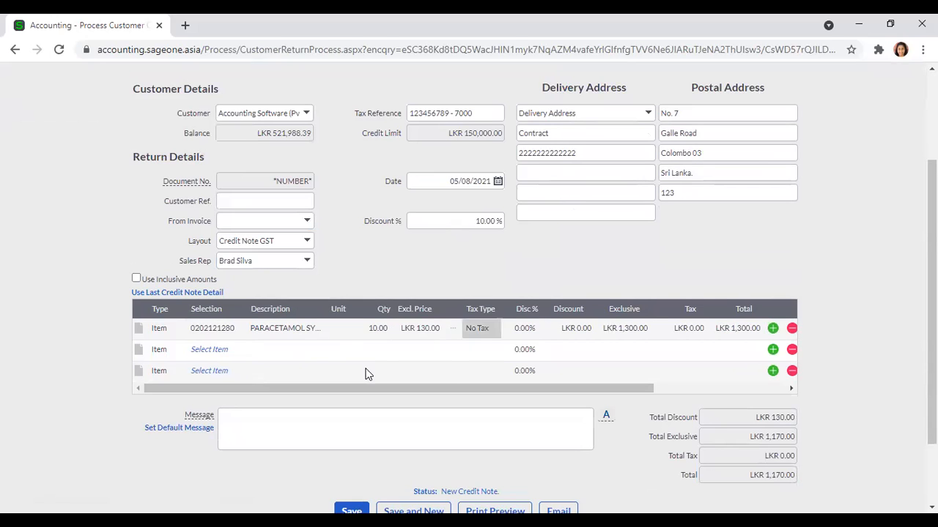
scroll(456, 370, down, 2)
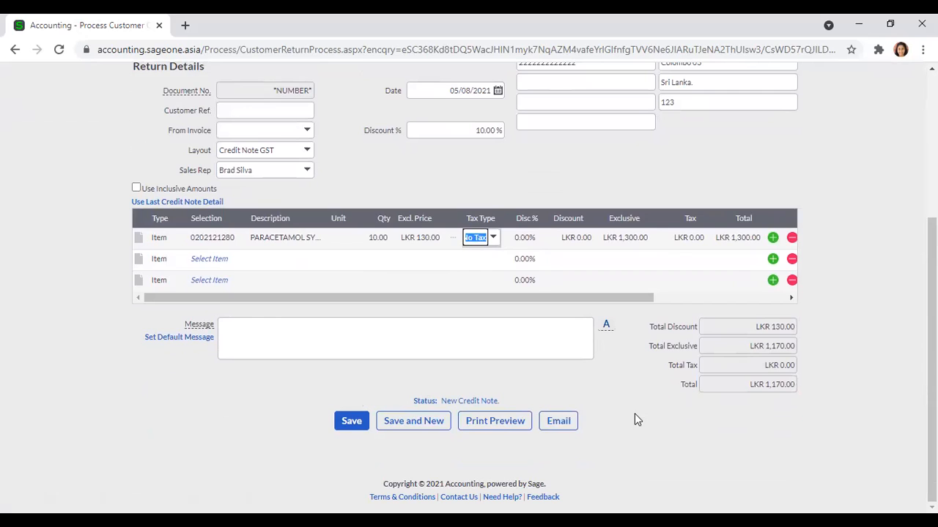
scroll(634, 414, up, 3)
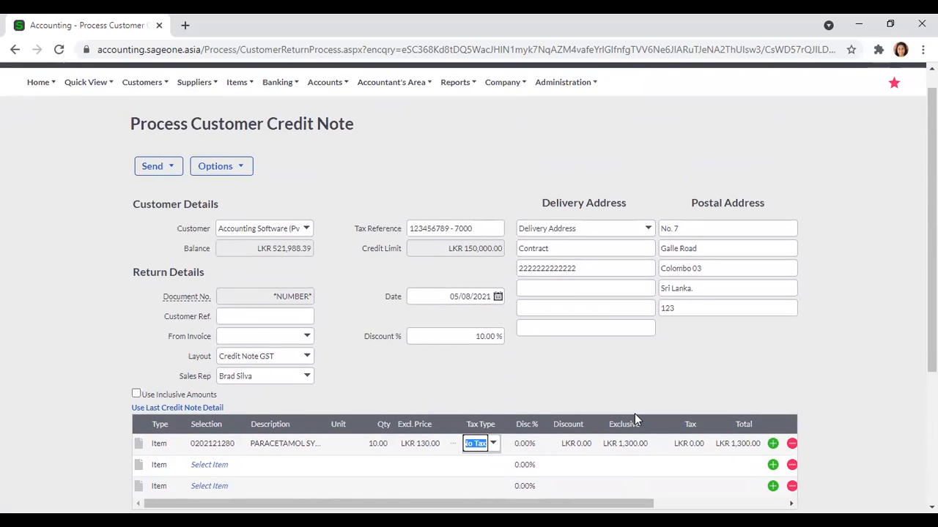
scroll(634, 419, down, 1)
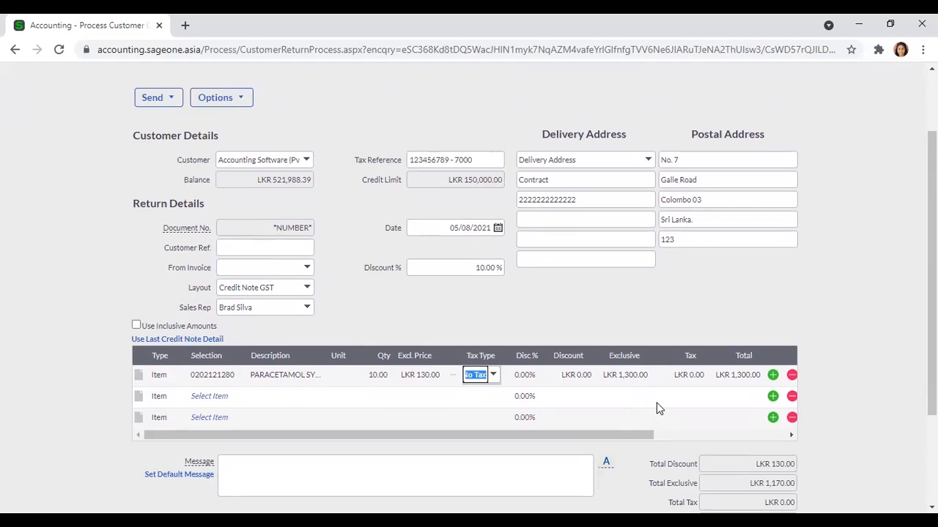
click(659, 301)
scroll(659, 301, up, 1)
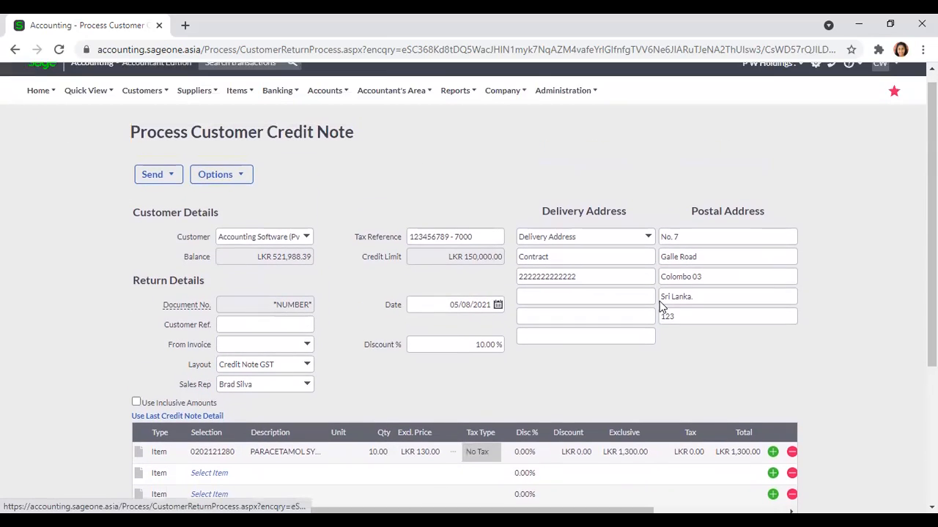
scroll(661, 306, up, 1)
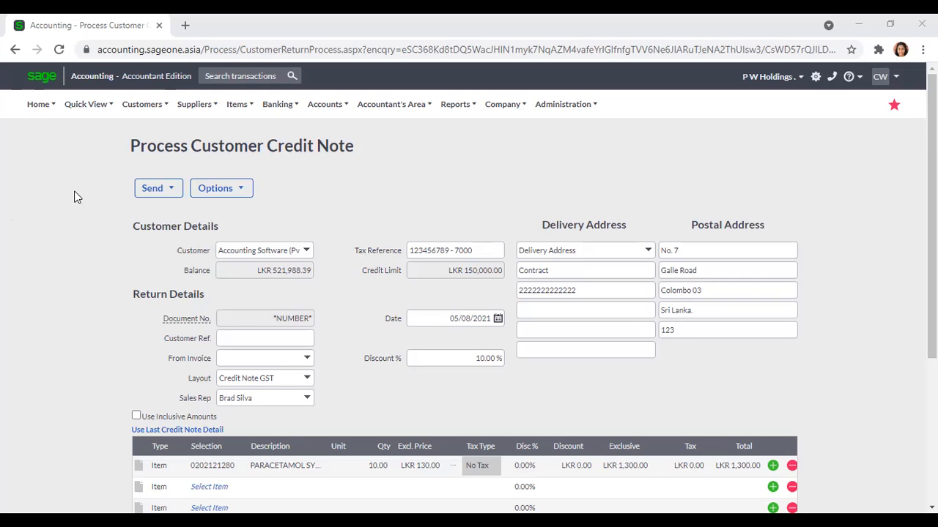
Leave the credit note without saving and open the customer tax invoices list
click(144, 108)
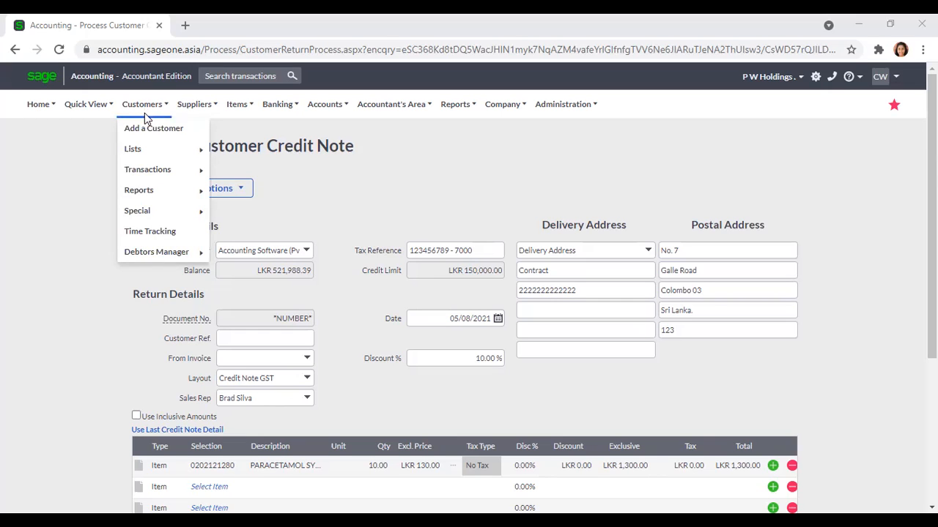
mouse_move(203, 177)
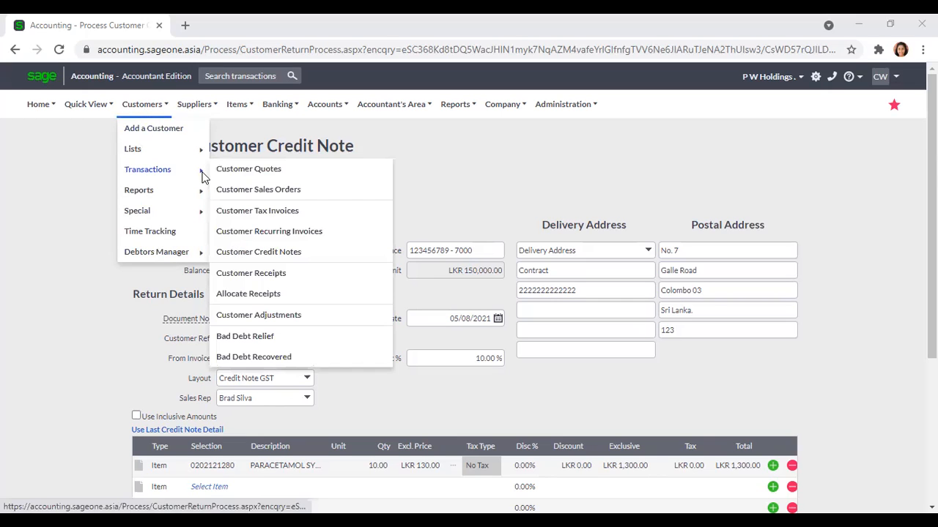
click(283, 215)
click(522, 128)
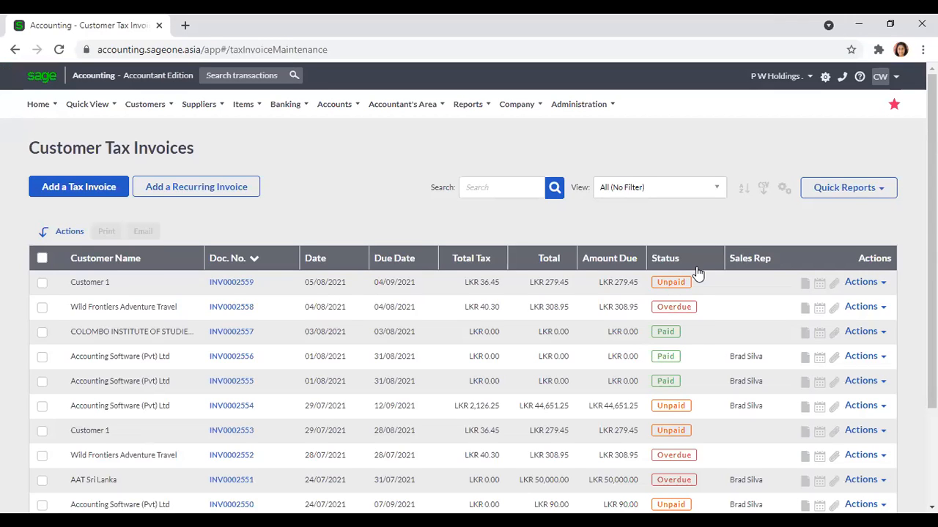
Create a credit note from Accounting Software (Pvt) Ltd's tax invoice INV0002554
scroll(696, 359, down, 3)
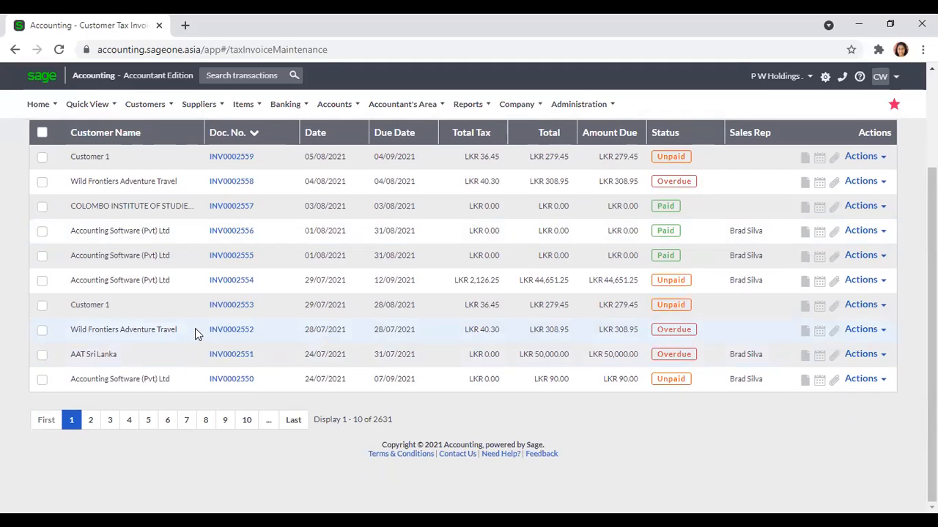
scroll(195, 328, up, 1)
click(42, 352)
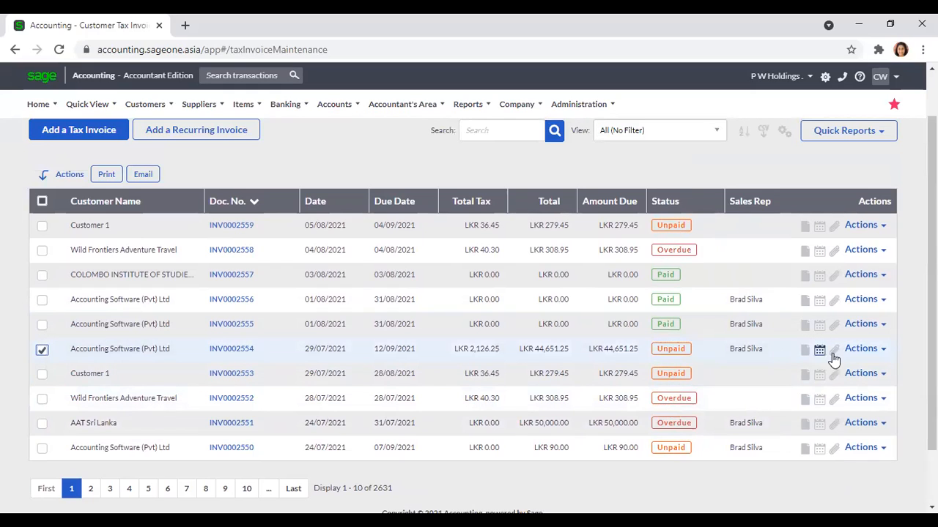
click(883, 352)
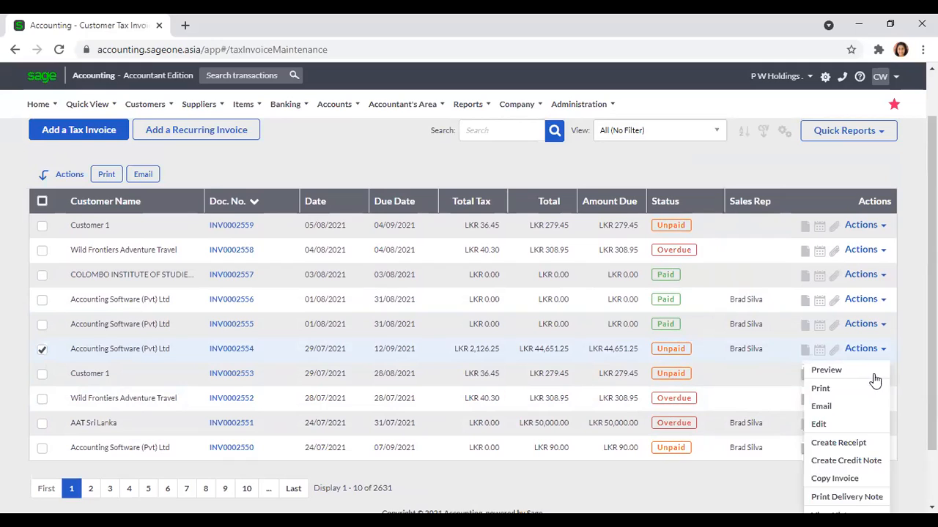
scroll(870, 389, down, 1)
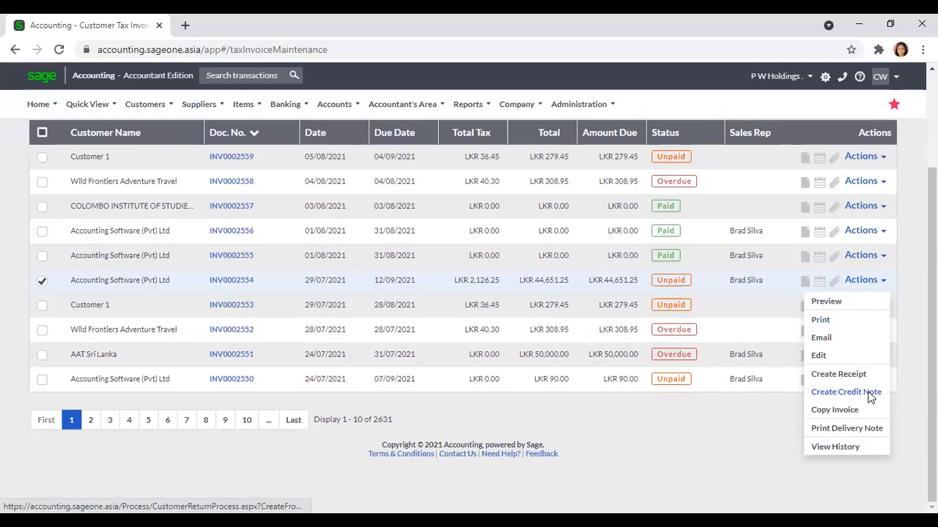
click(870, 395)
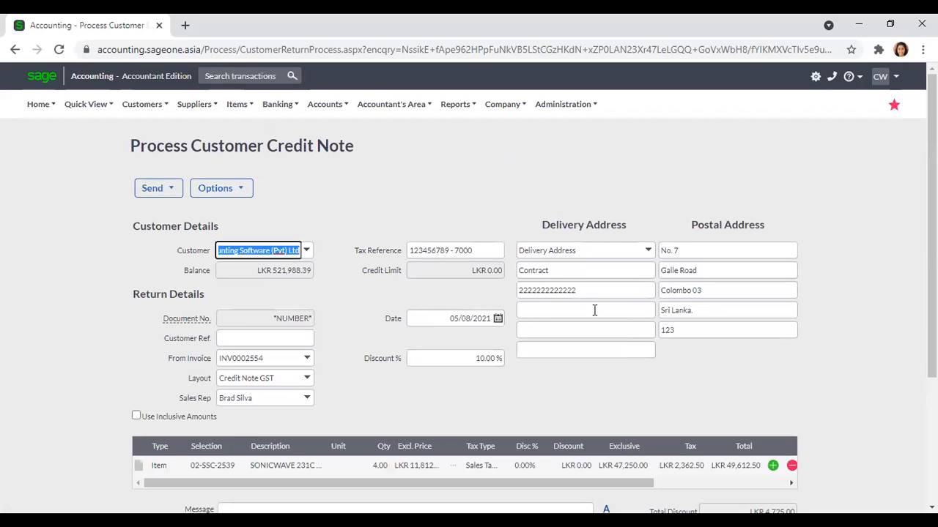
Set the quantity of the 02-SSC-2539 SONICWAVE line on the credit note to 1
scroll(349, 339, down, 2)
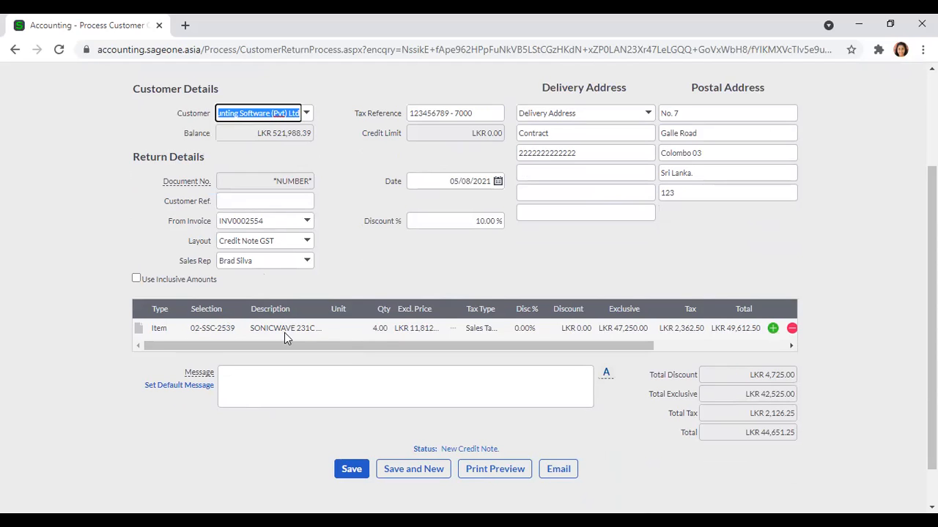
click(449, 271)
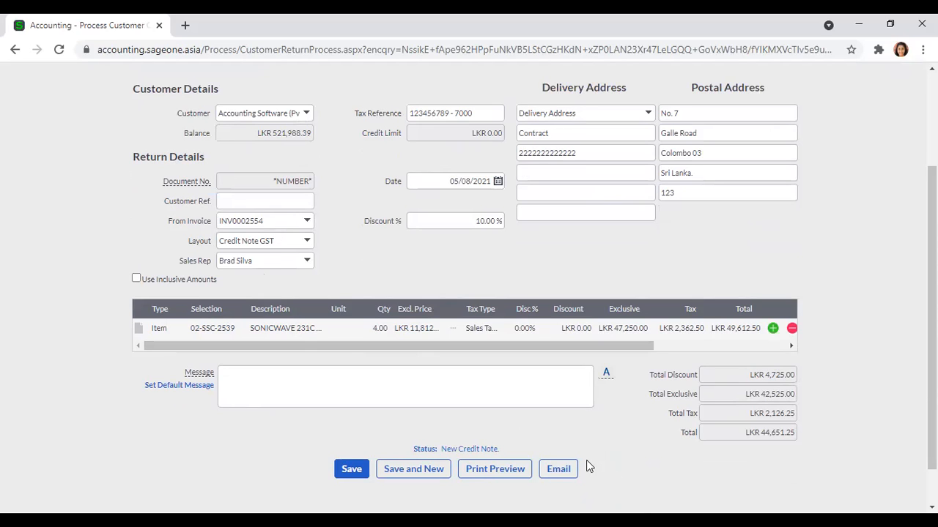
click(382, 331)
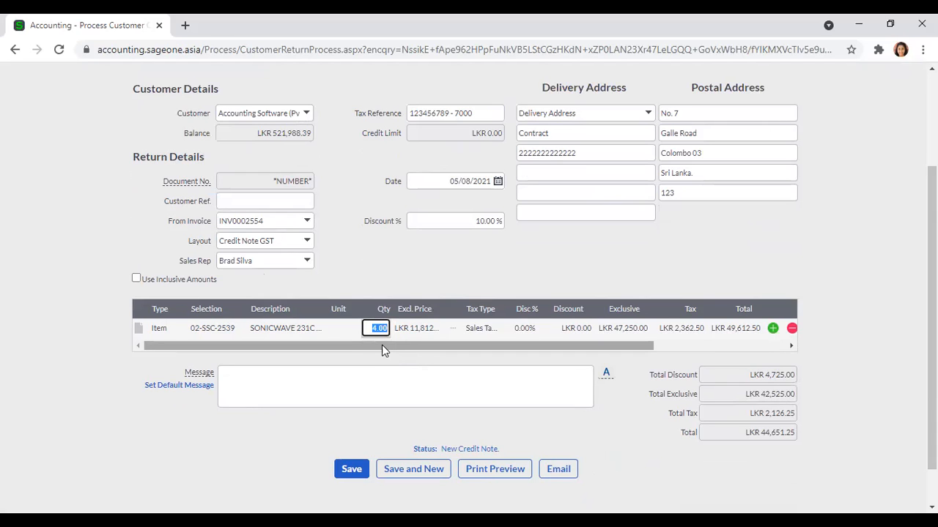
click(404, 276)
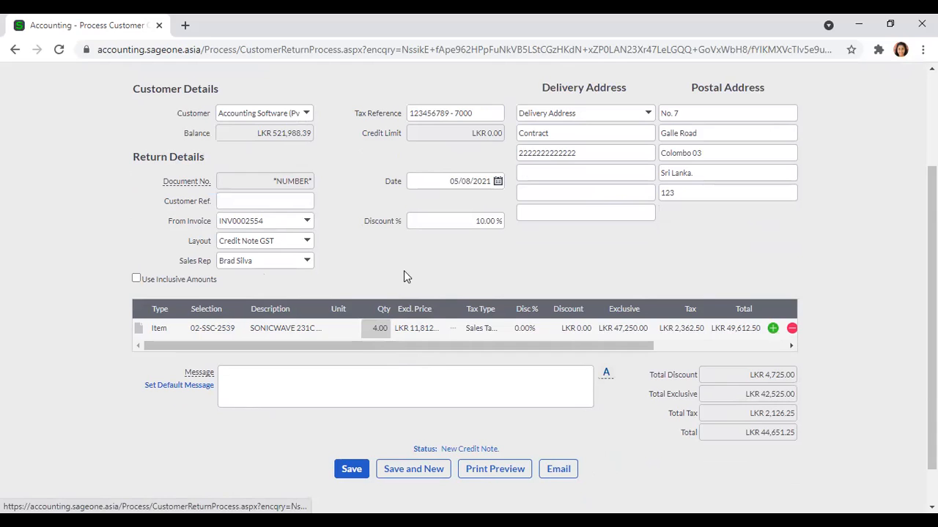
click(387, 330)
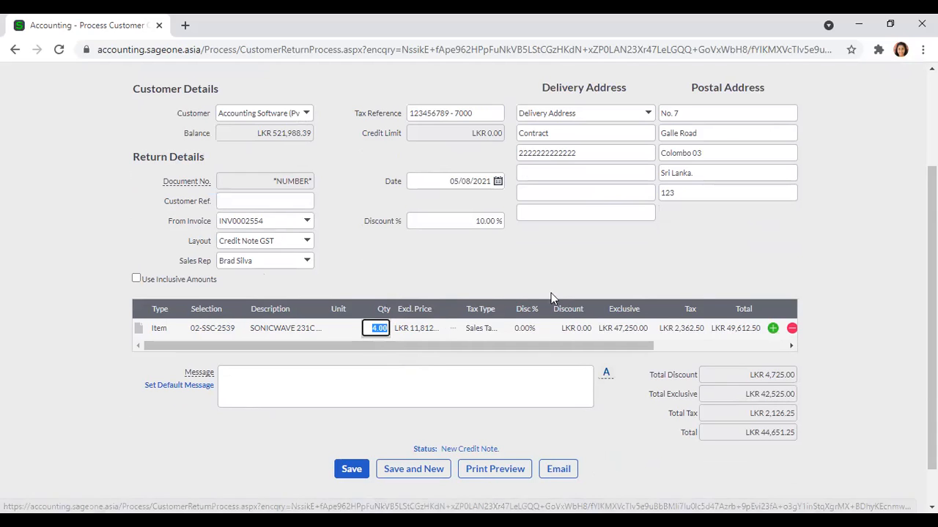
text(1)
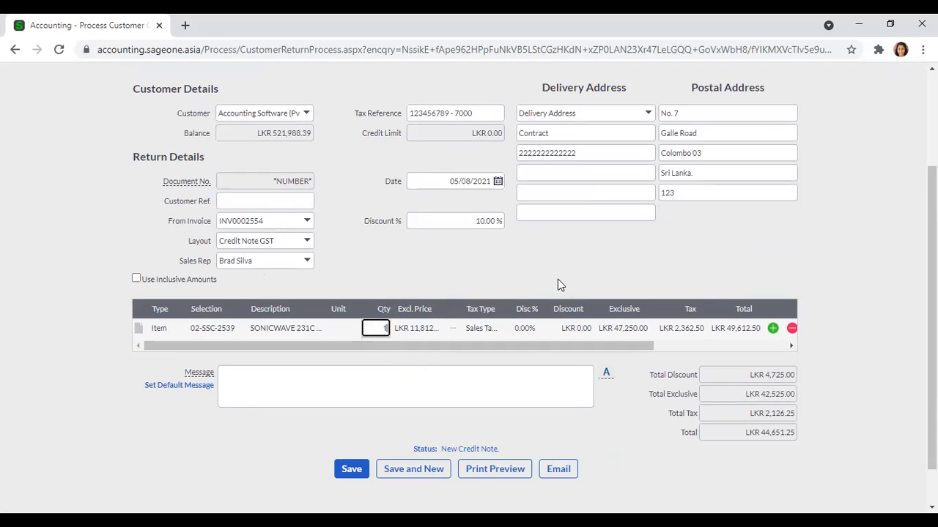
key(Tab)
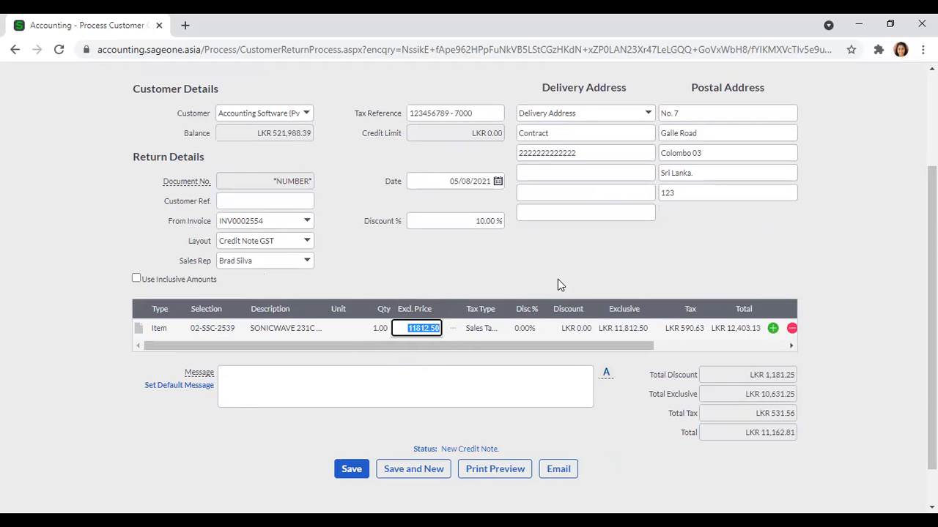
click(555, 265)
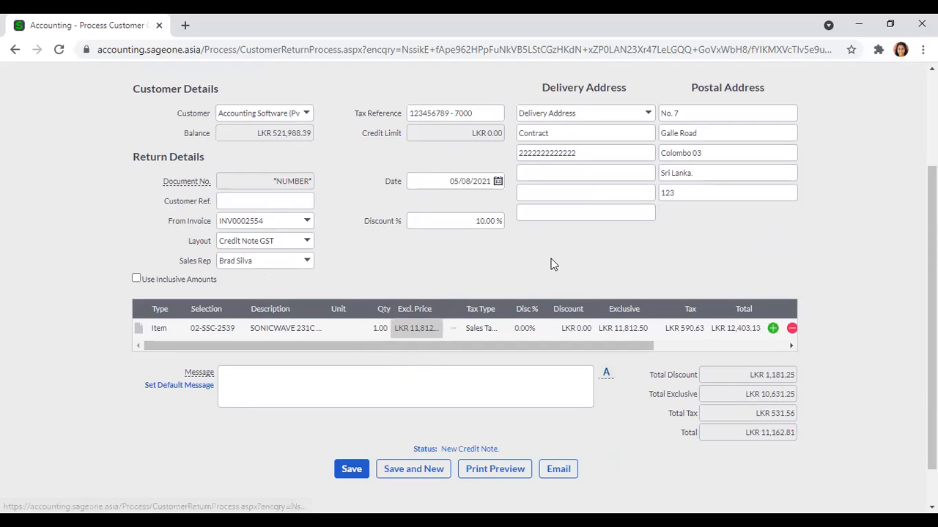
Set the SONICWAVE line's quantity back to 4
click(376, 329)
text(4)
key(Tab)
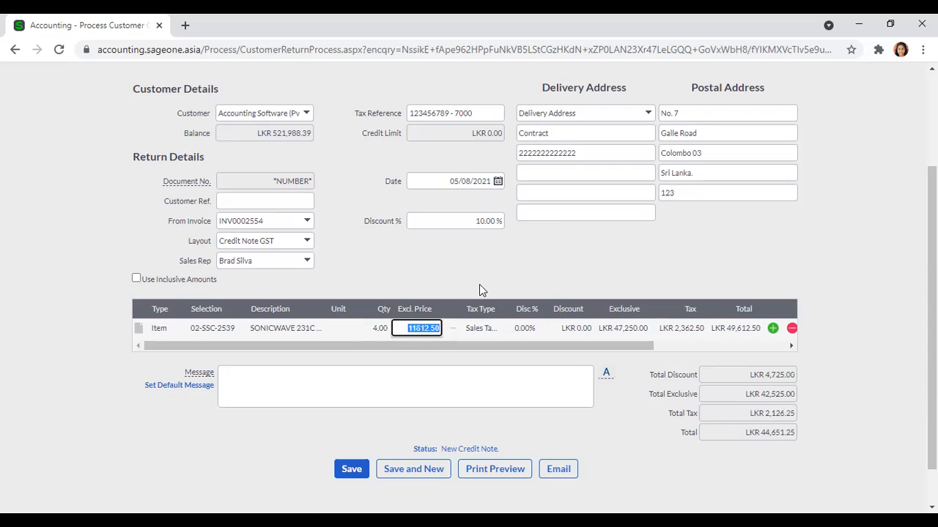
click(380, 327)
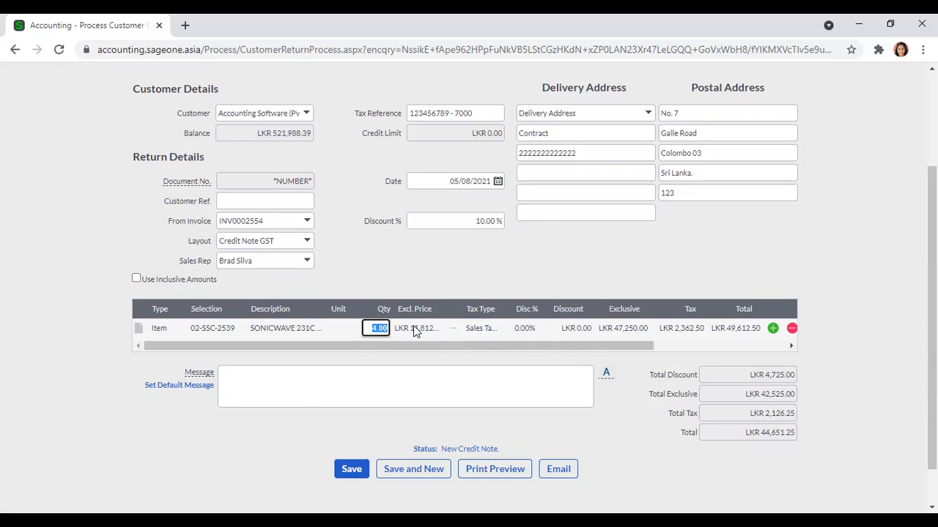
Set the SONICWAVE line's quantity to 1 and leave the credit note without saving
text(1)
click(415, 329)
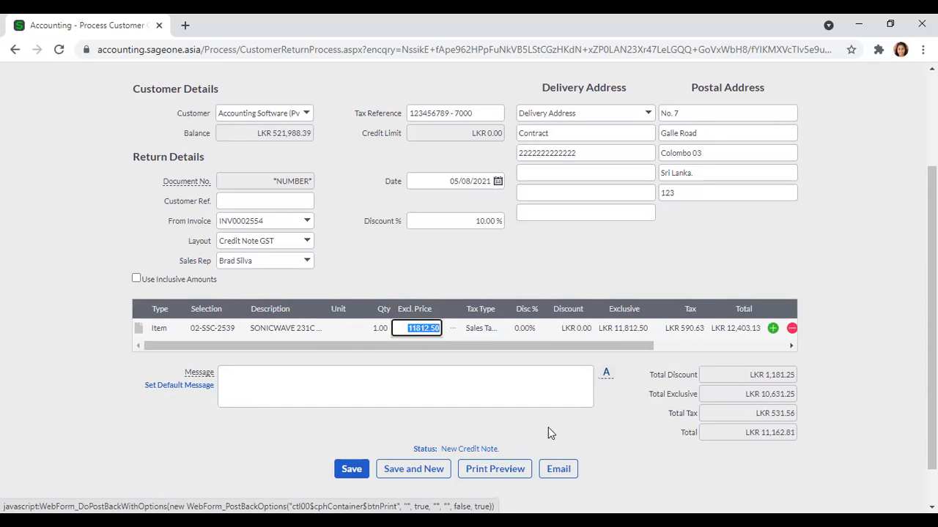
scroll(398, 366, up, 1)
scroll(139, 306, up, 1)
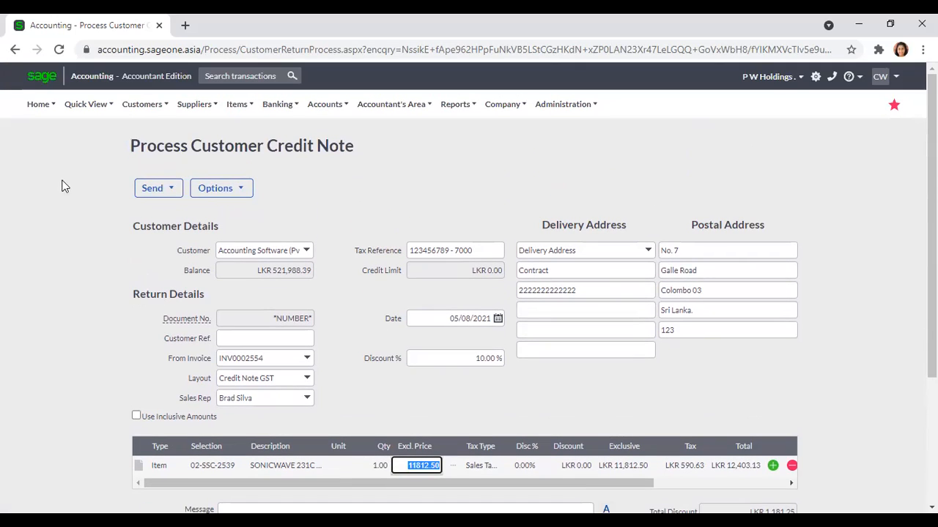
click(16, 50)
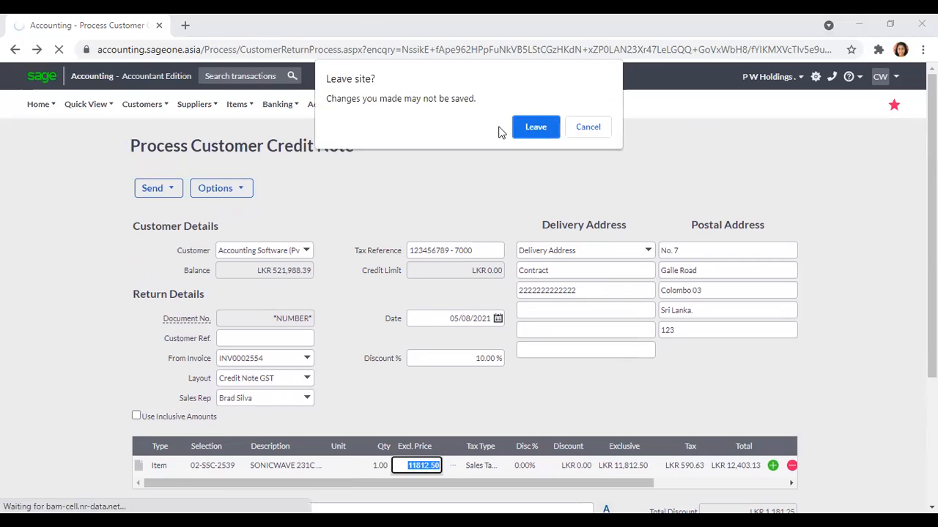
click(534, 128)
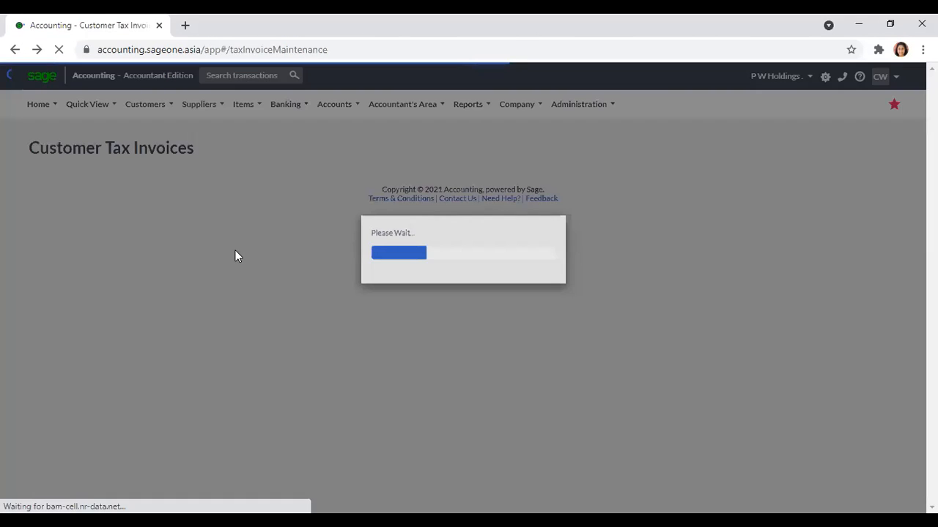
Start a new credit note from the customer credit notes list for Accounting Software (Pvt) Ltd
mouse_move(147, 108)
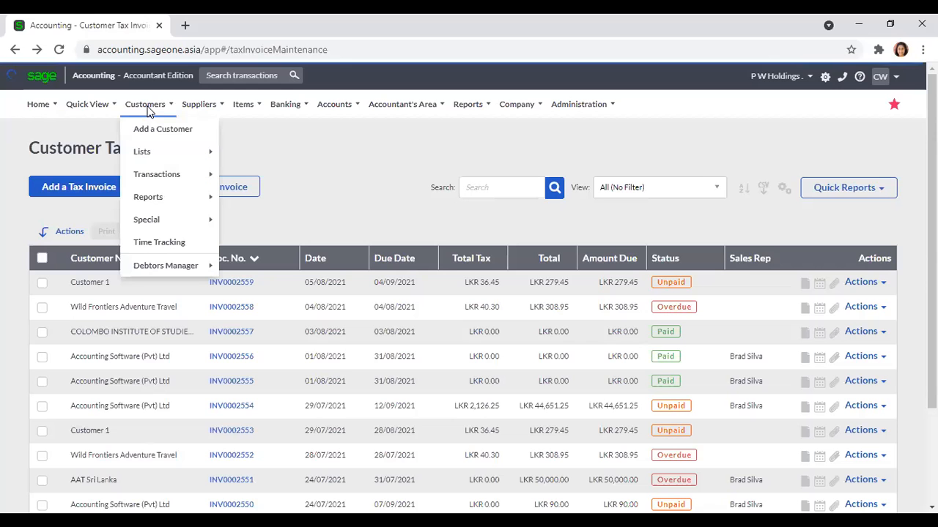
mouse_move(166, 176)
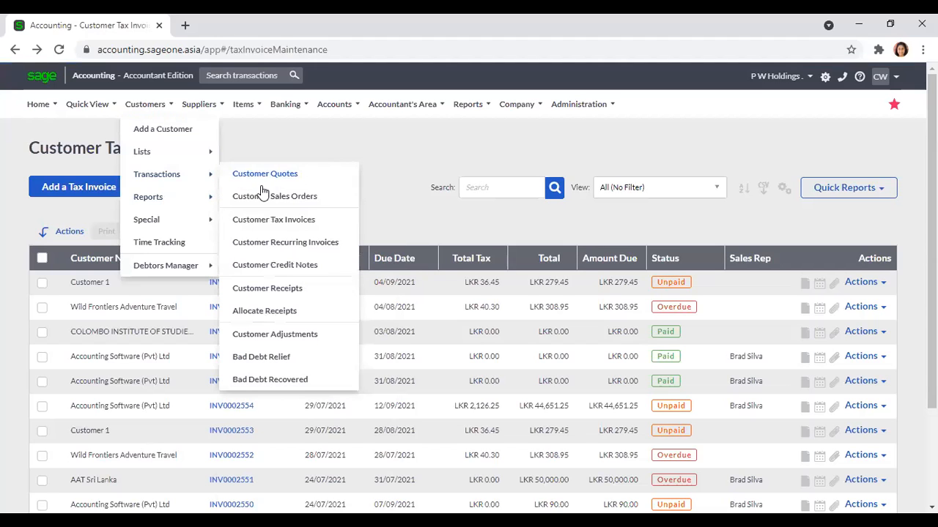
click(266, 262)
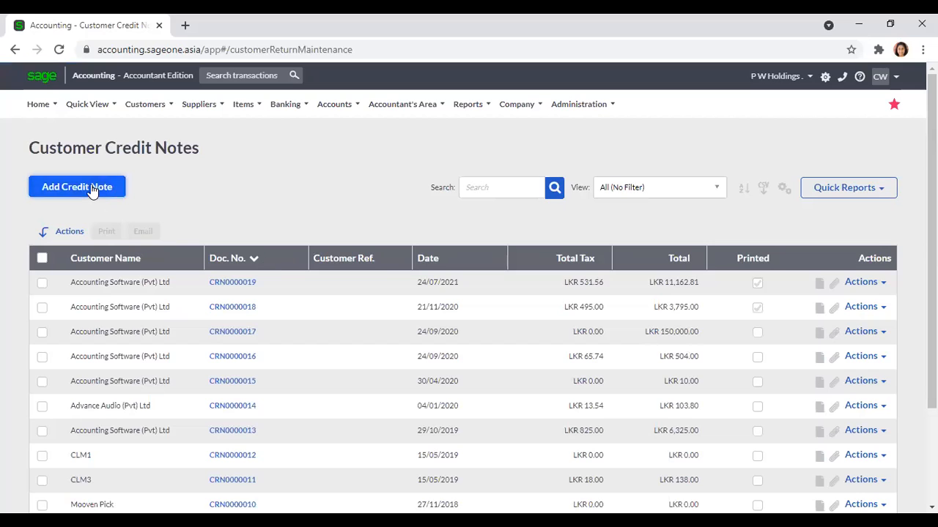
click(91, 188)
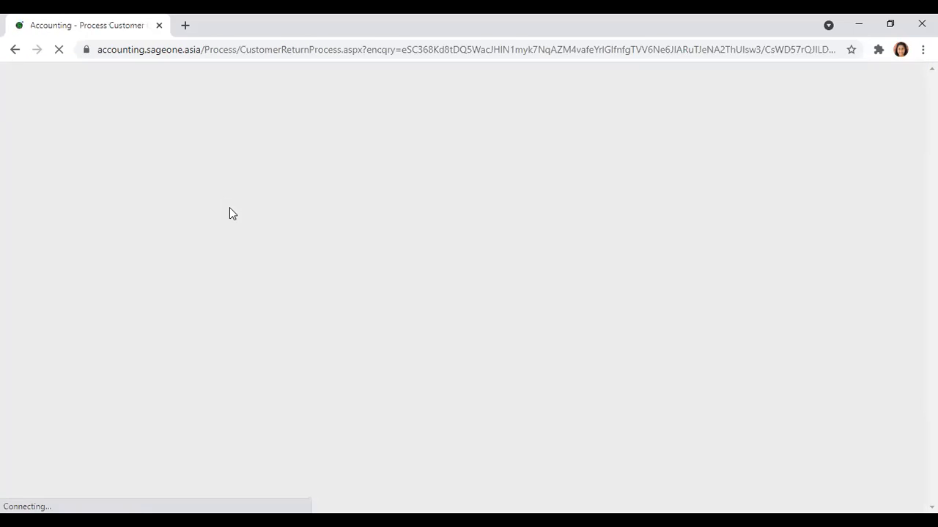
click(306, 250)
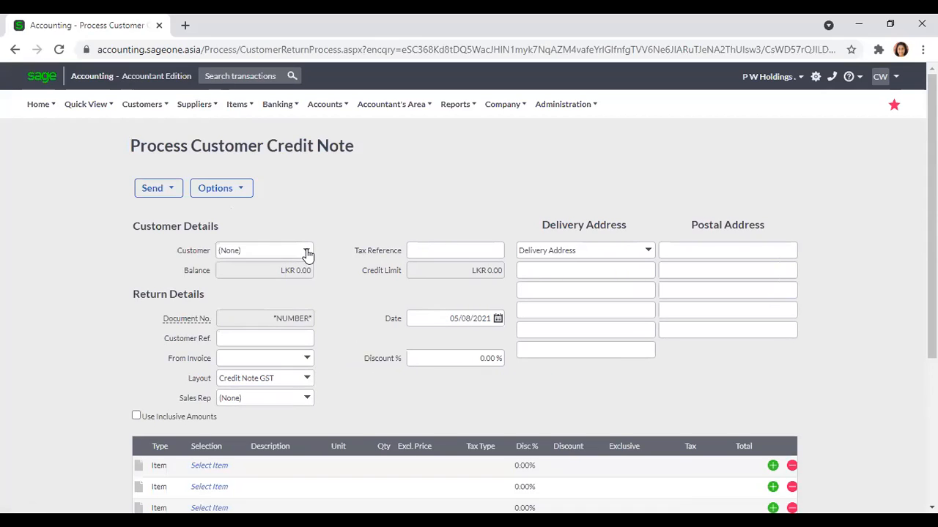
click(312, 363)
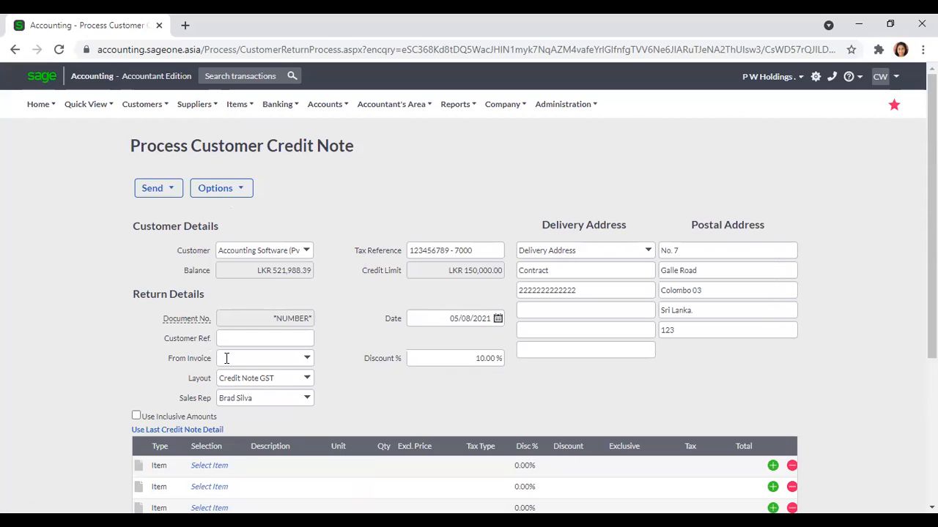
Select INV0002554 as the source invoice of the new credit note to bring in its line items
click(278, 358)
click(307, 358)
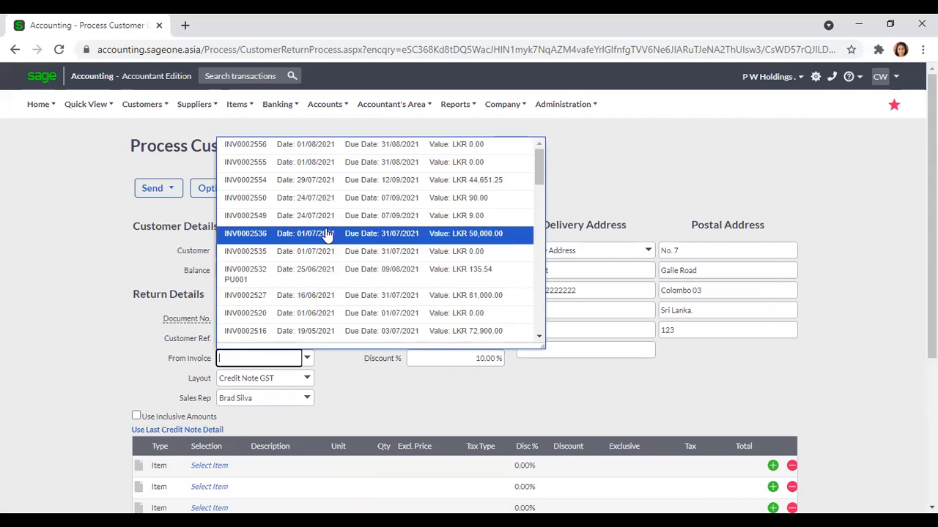
click(327, 187)
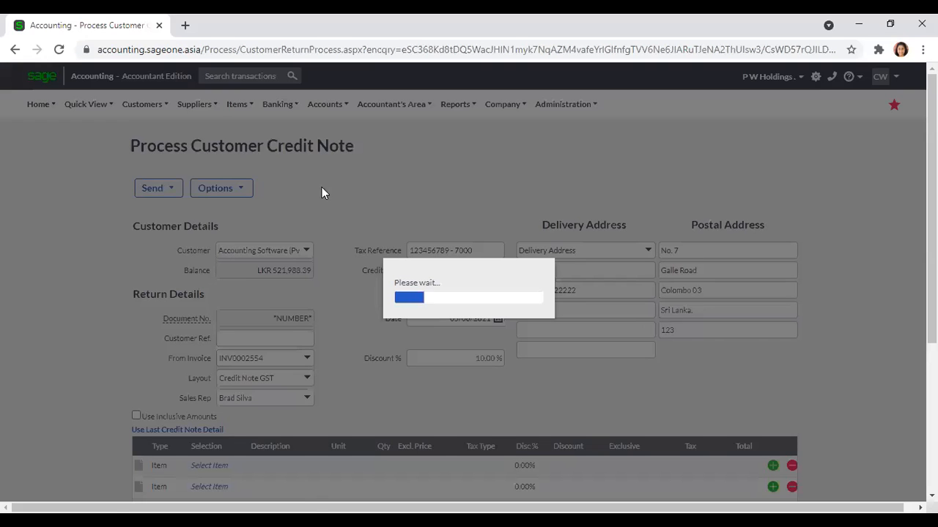
scroll(364, 343, down, 2)
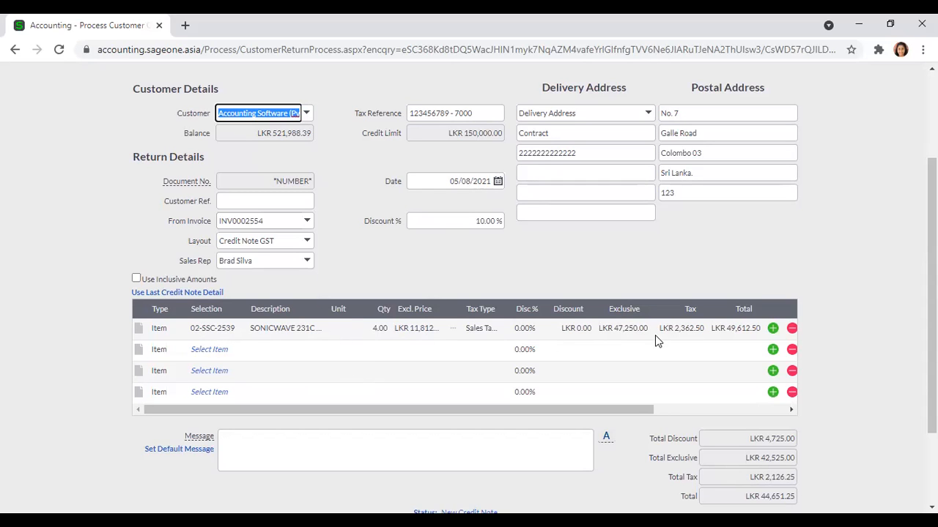
Inspect the SONICWAVE line's editable quantity and price, and the items available for the next empty line
click(375, 329)
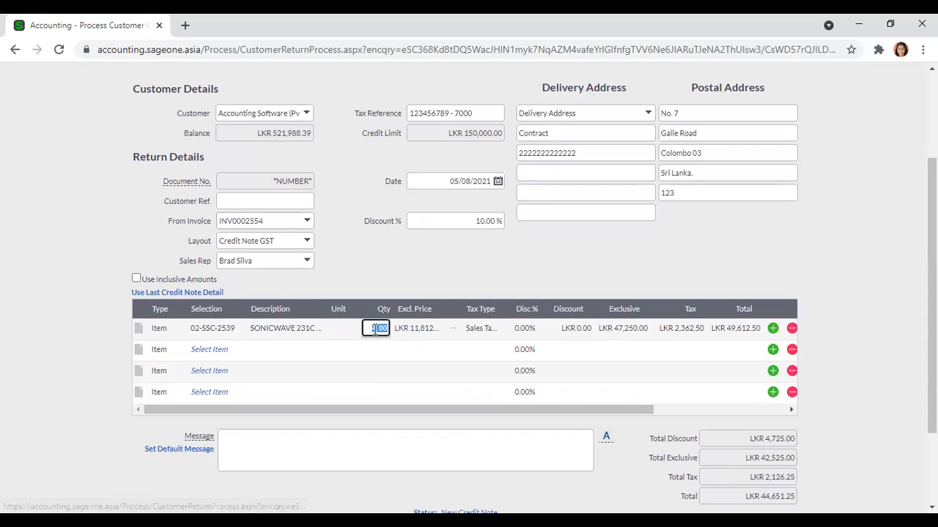
click(425, 329)
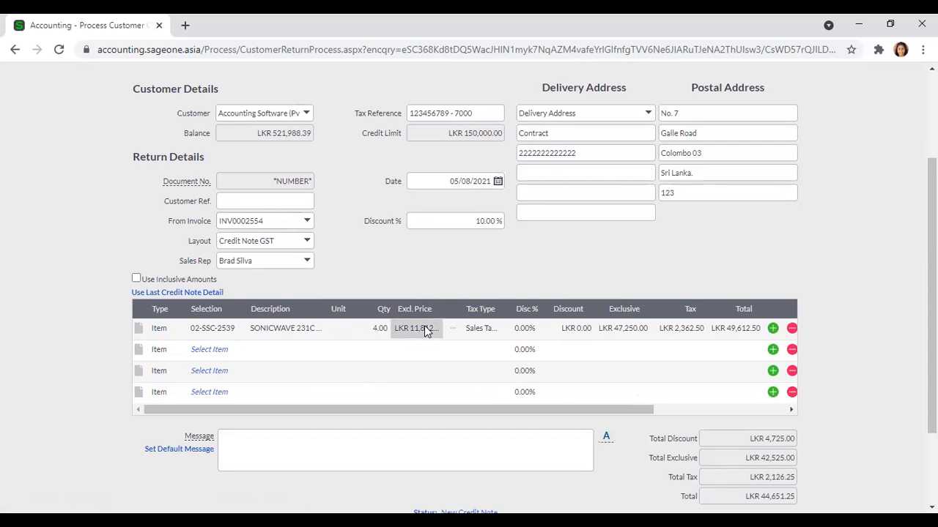
scroll(500, 368, down, 3)
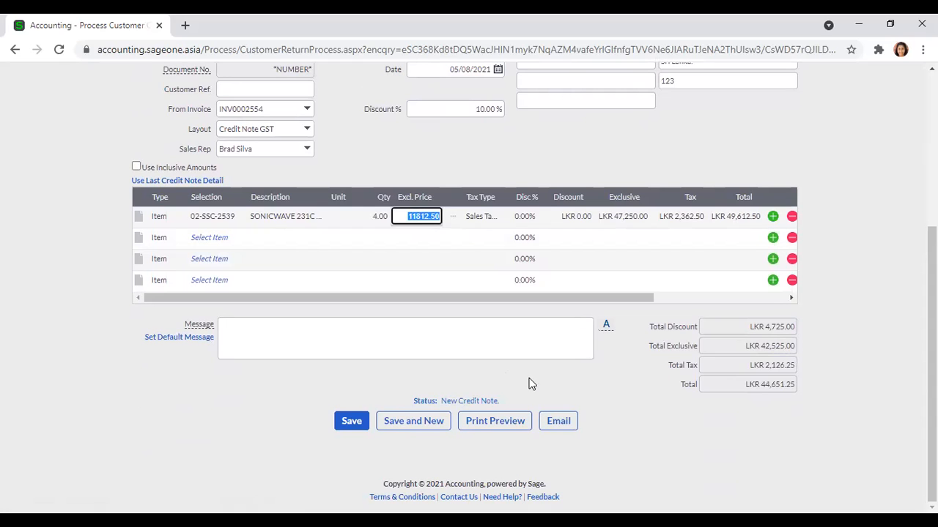
click(210, 239)
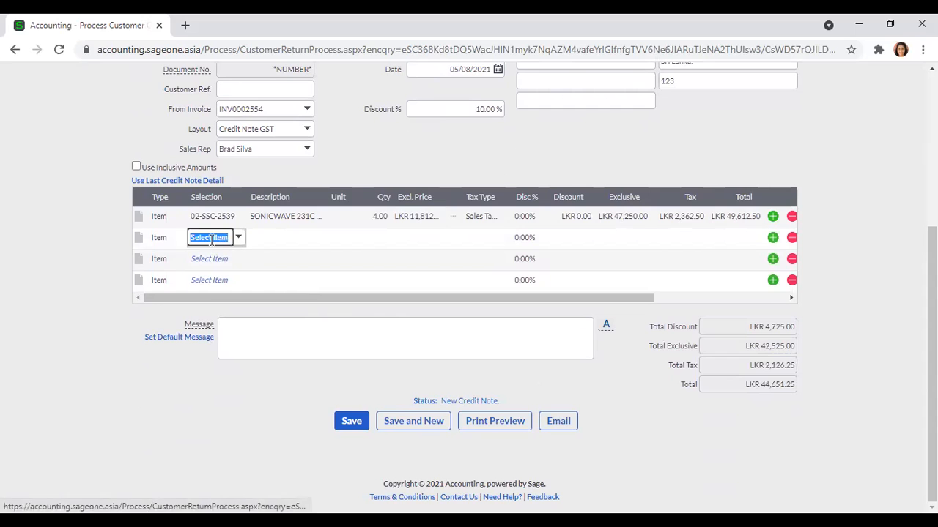
click(238, 239)
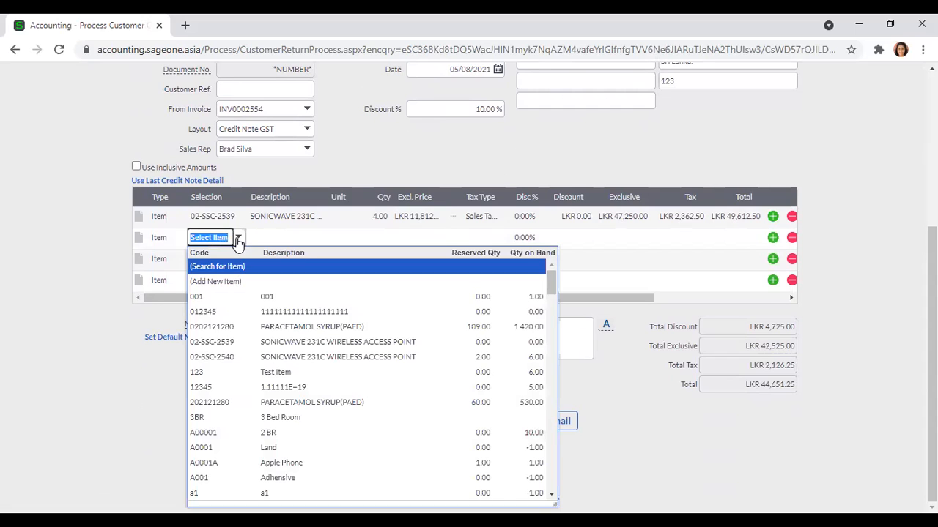
click(437, 168)
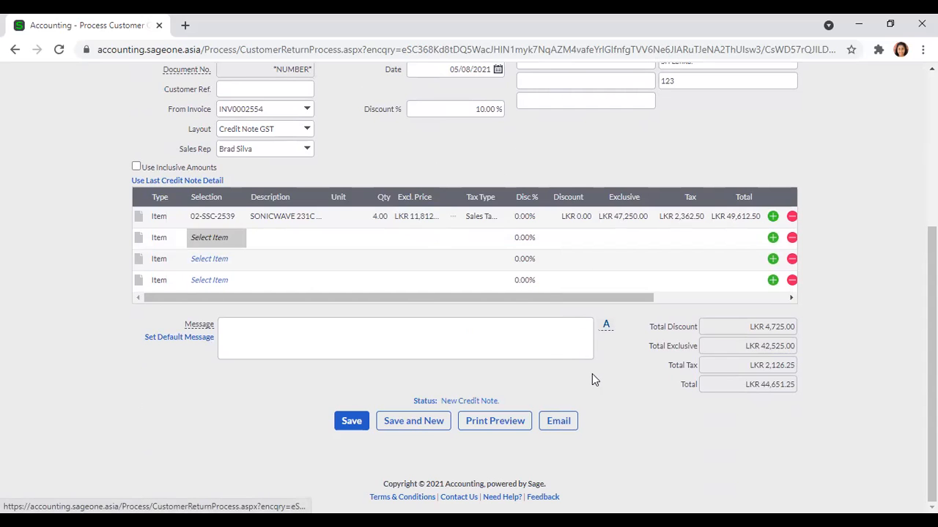
Discard the unsaved credit note and return to the customer credit notes list
scroll(576, 371, up, 4)
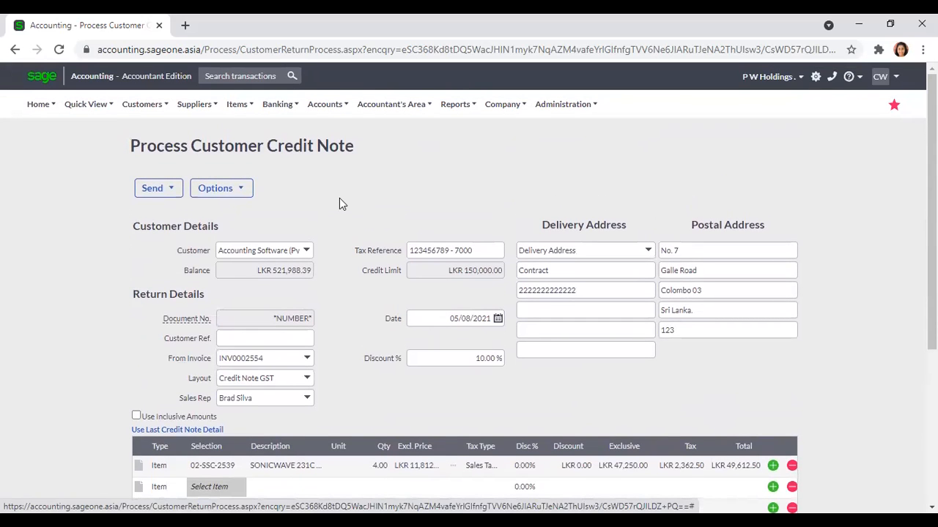
click(151, 106)
mouse_move(148, 169)
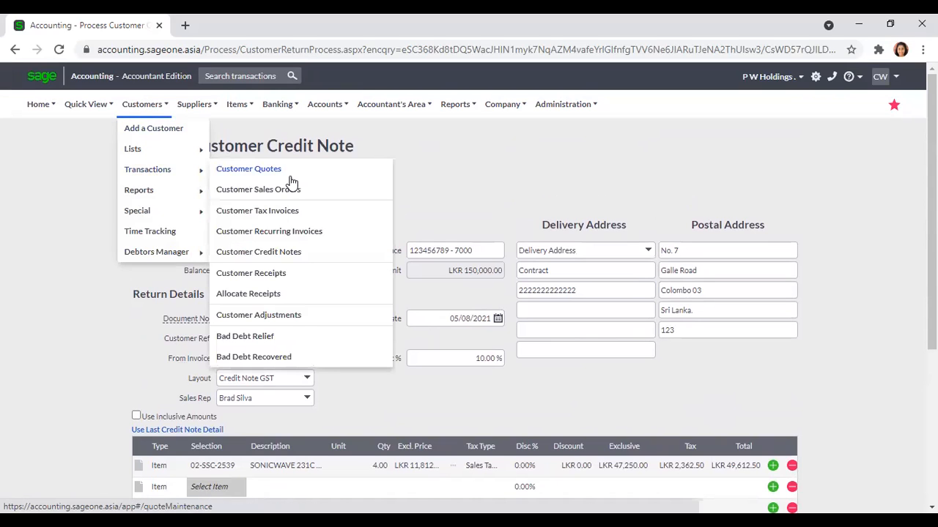
click(273, 256)
click(535, 128)
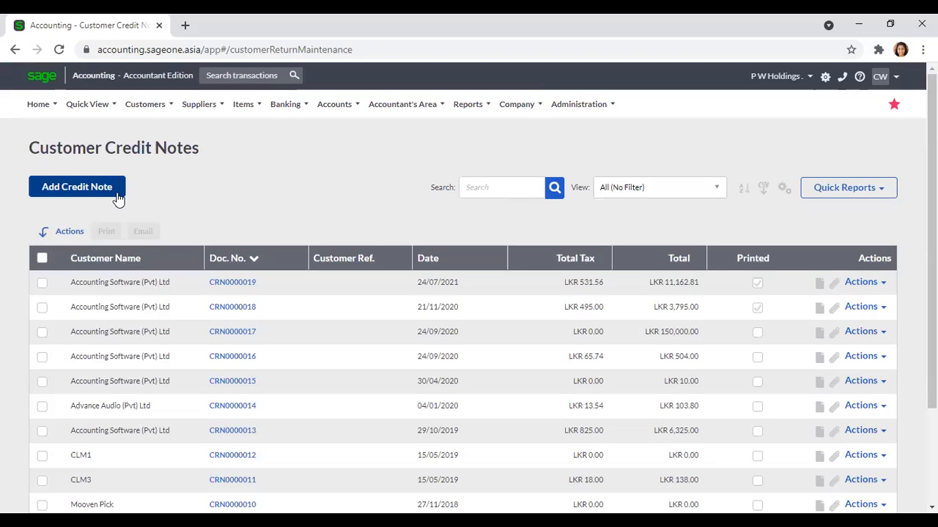
Add another credit note for Accounting Software (Pvt) Ltd based on its invoice INV0002554
click(119, 194)
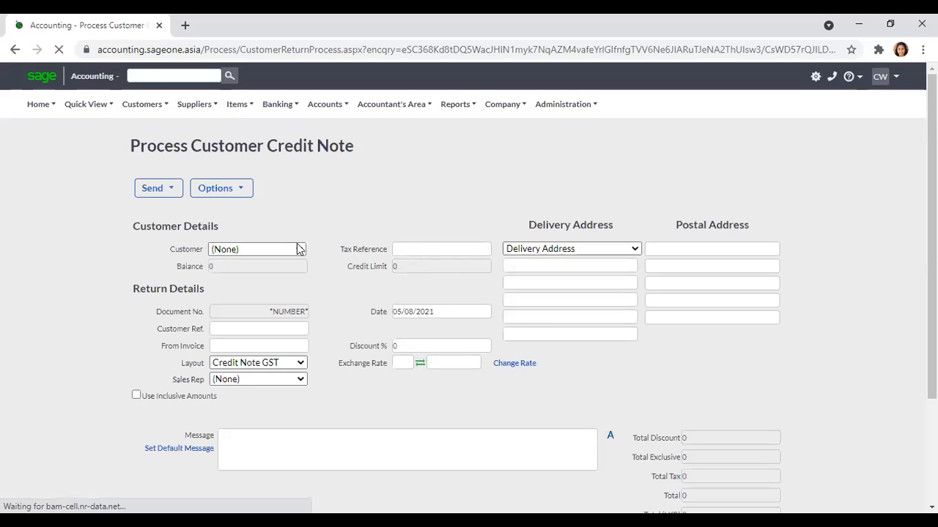
click(296, 250)
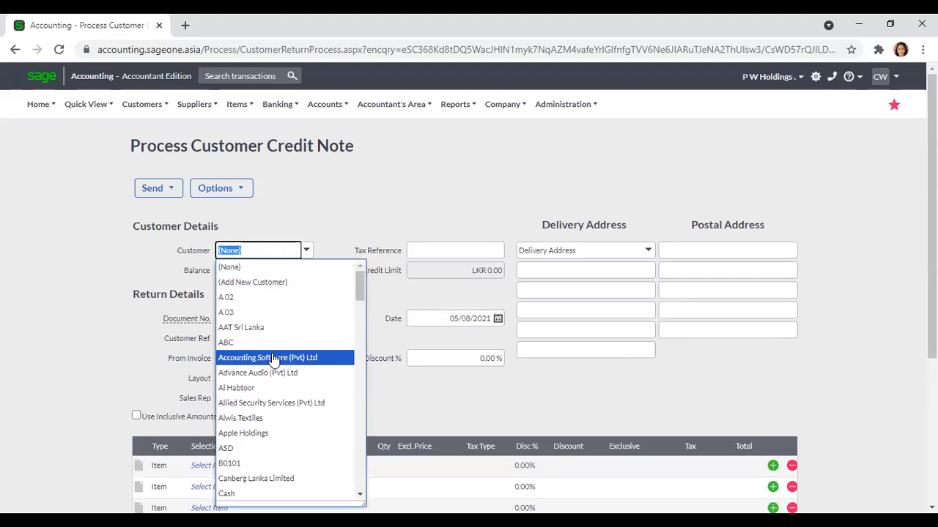
click(273, 359)
scroll(259, 329, down, 3)
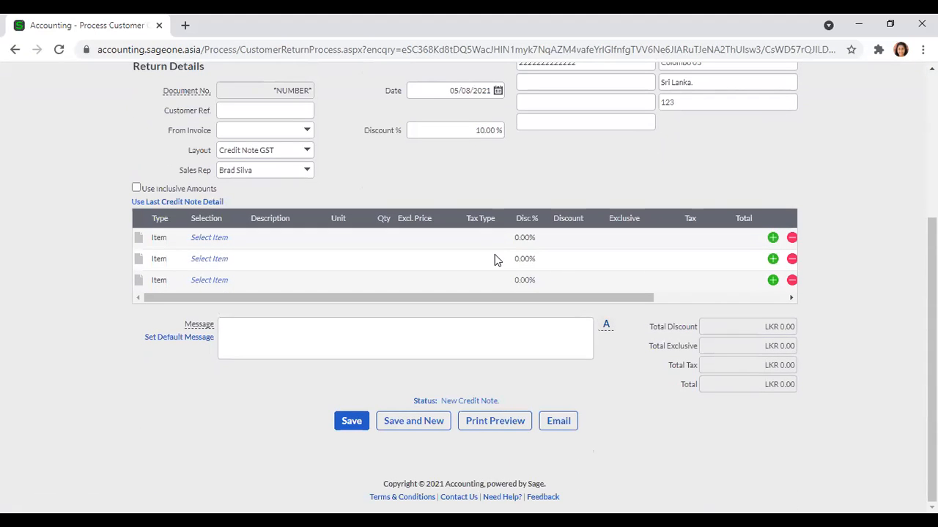
click(308, 132)
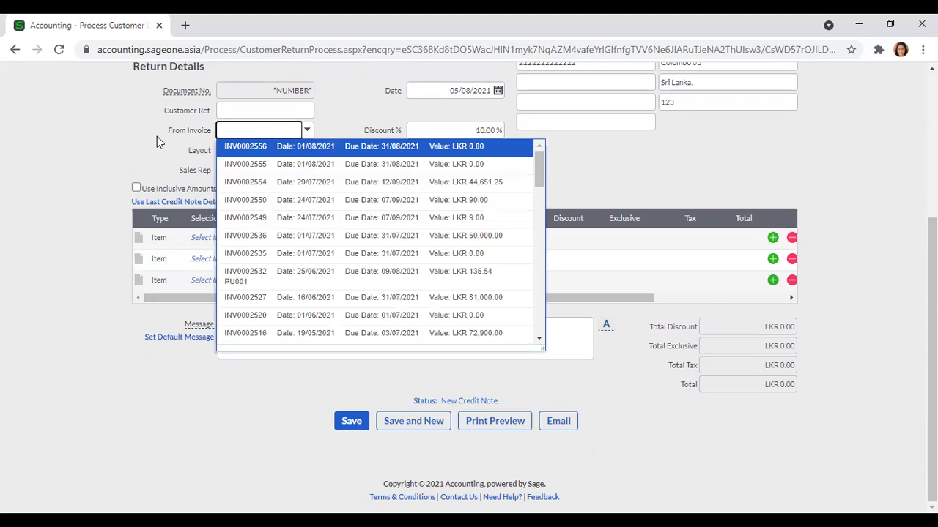
click(333, 183)
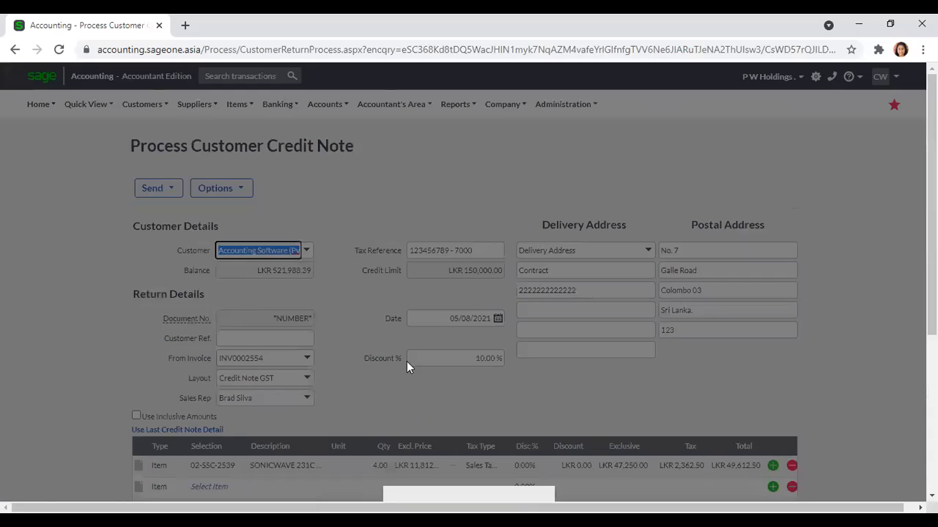
scroll(442, 369, down, 2)
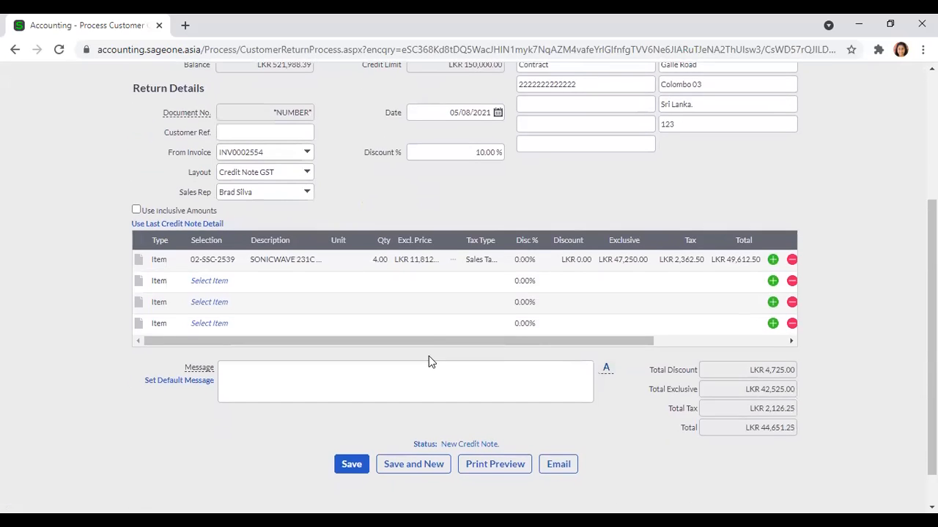
Leave the credit note without saving and open the customer tax invoices list
scroll(429, 356, up, 3)
mouse_move(146, 110)
mouse_move(153, 171)
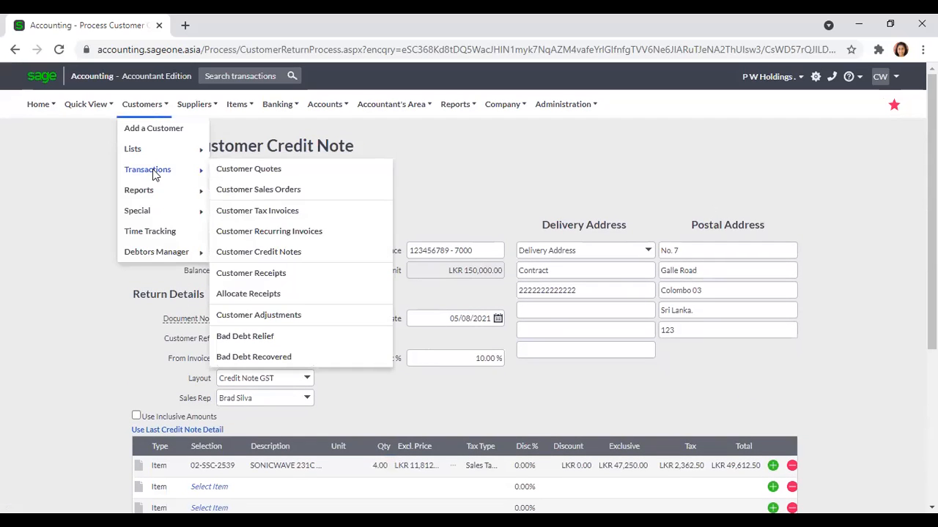
click(269, 213)
click(528, 129)
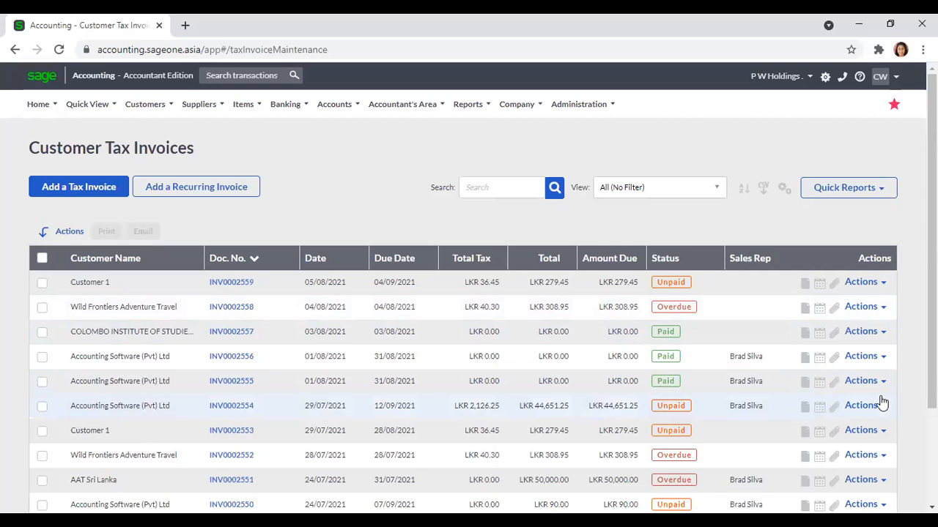
Create a credit note directly from Accounting Software (Pvt) Ltd's tax invoice INV0002554
click(887, 408)
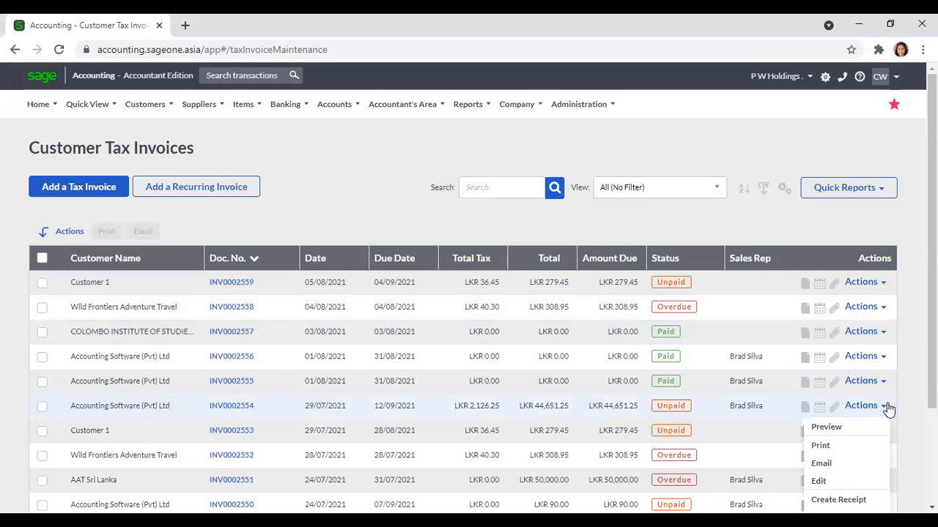
scroll(887, 408, down, 2)
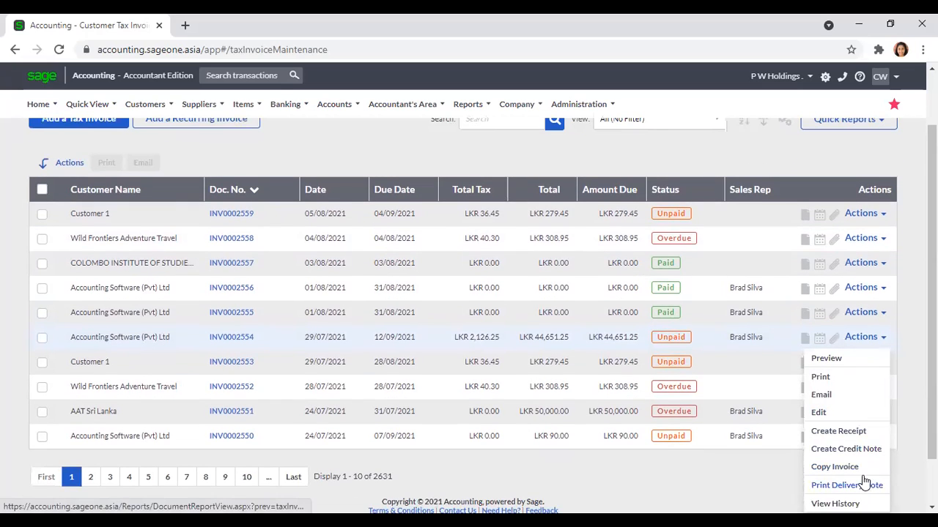
click(864, 450)
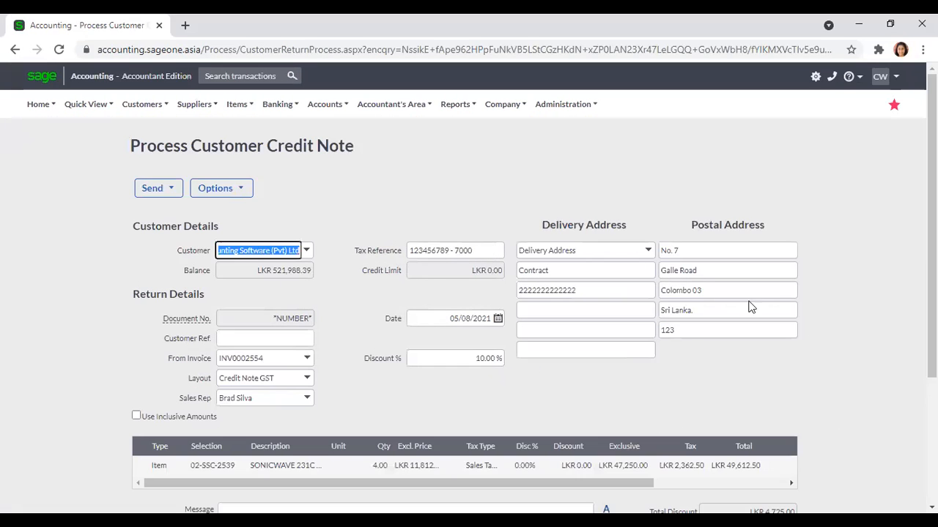
click(365, 291)
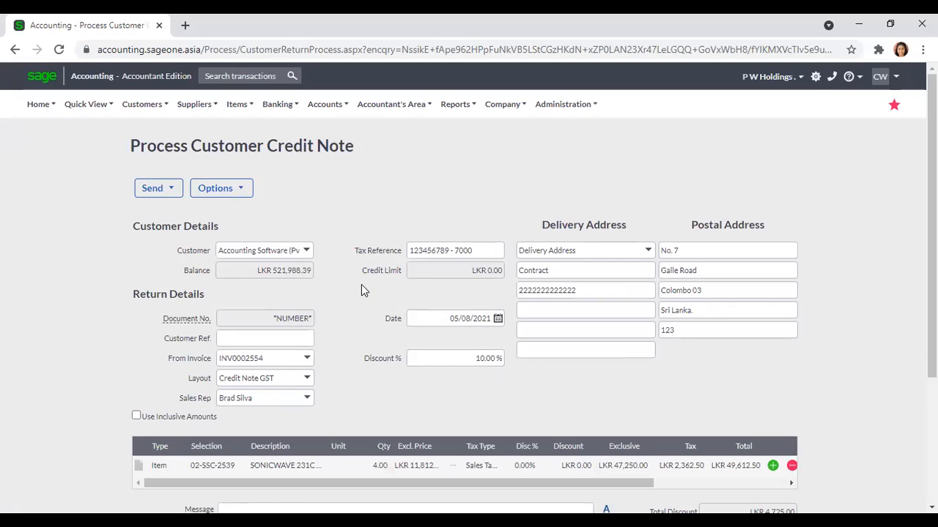
scroll(360, 282, down, 2)
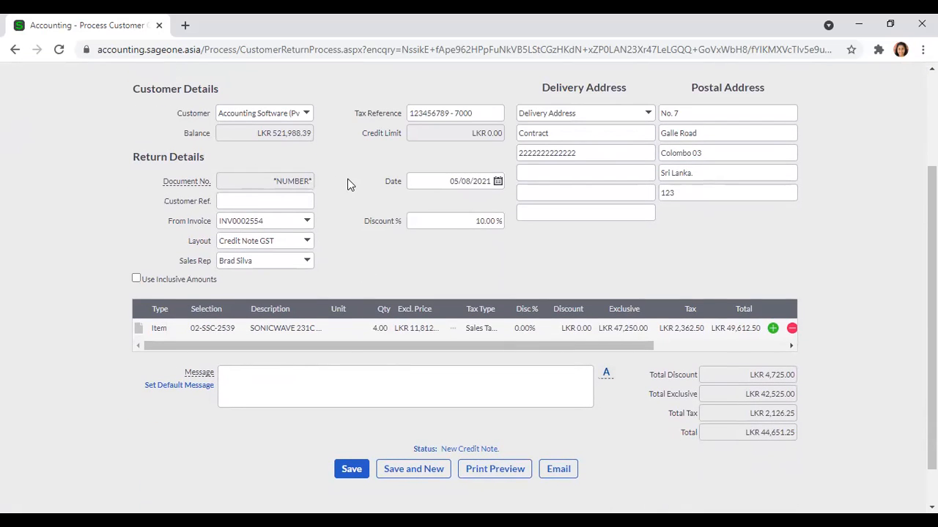
Check the quantity and exclusive price fields of the SONICWAVE item line on the credit note without changing them
click(382, 333)
click(405, 274)
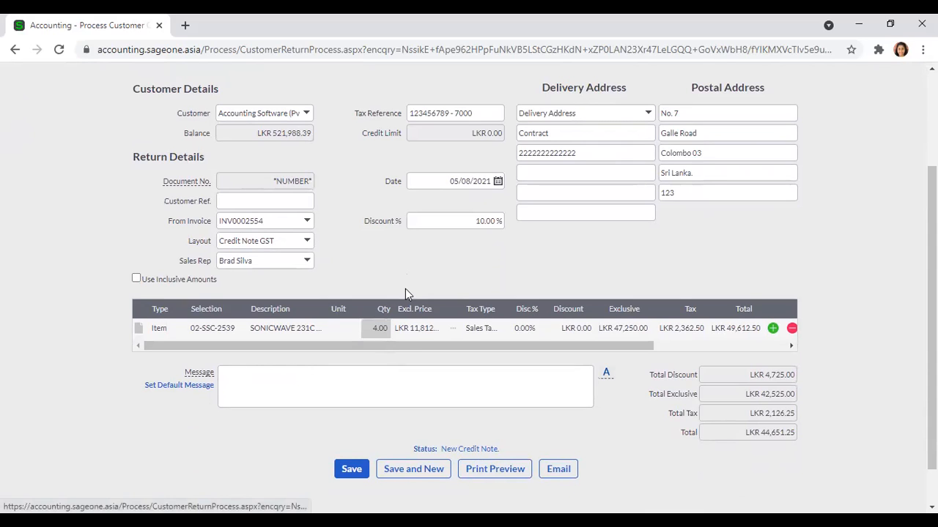
click(402, 331)
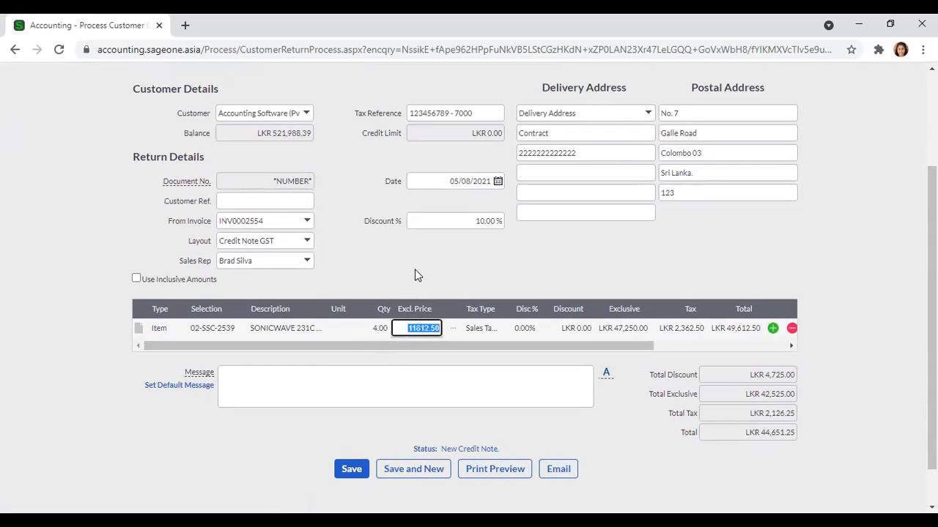
click(415, 271)
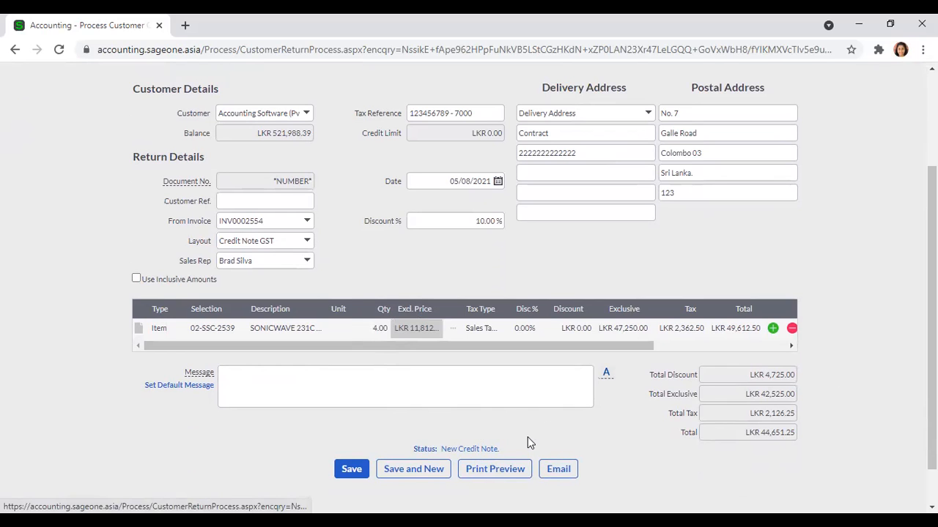
Leave the credit note without saving and open the customer credit notes list
scroll(528, 441, up, 2)
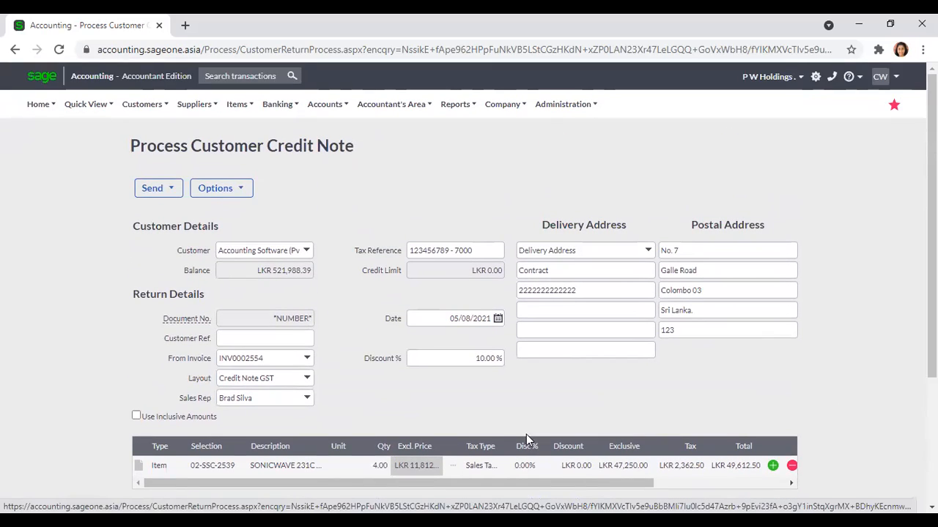
click(142, 104)
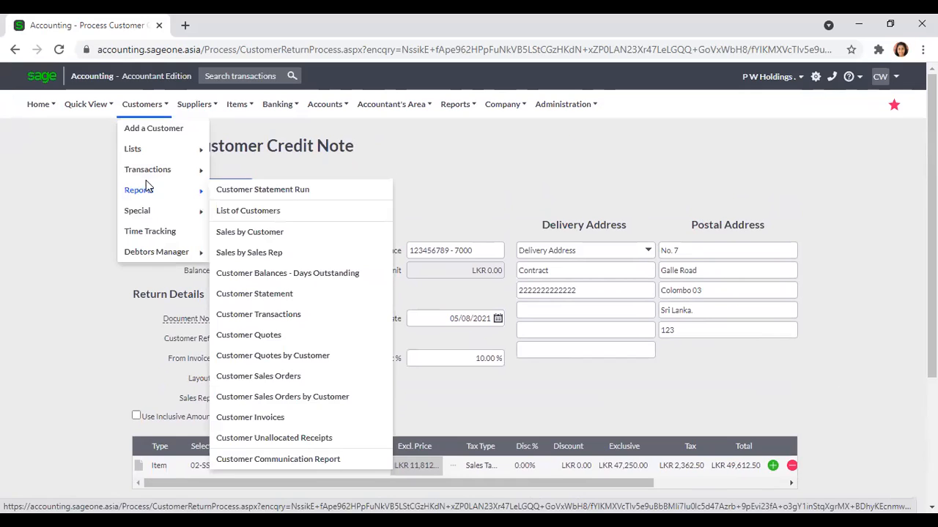
mouse_move(148, 175)
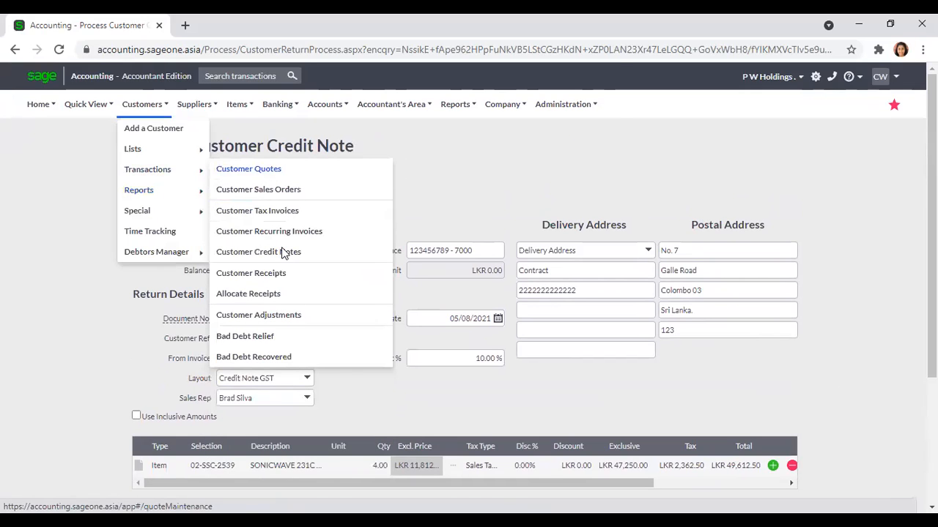
click(526, 134)
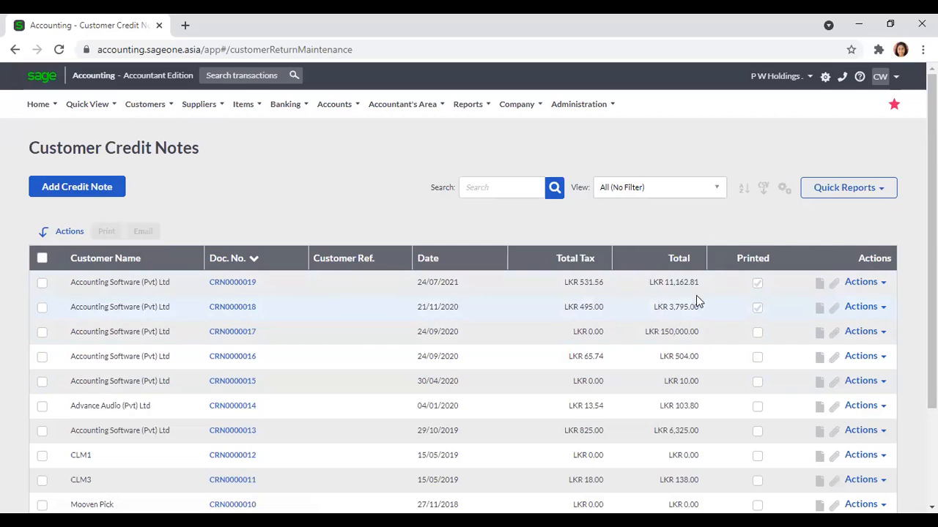
Review the column choices for customising the credit notes grid and close them without saving
click(784, 190)
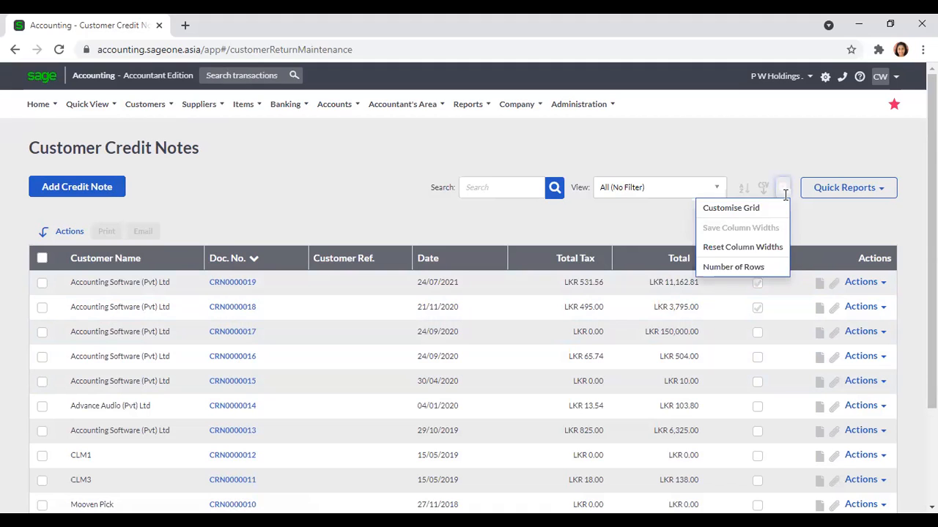
click(757, 209)
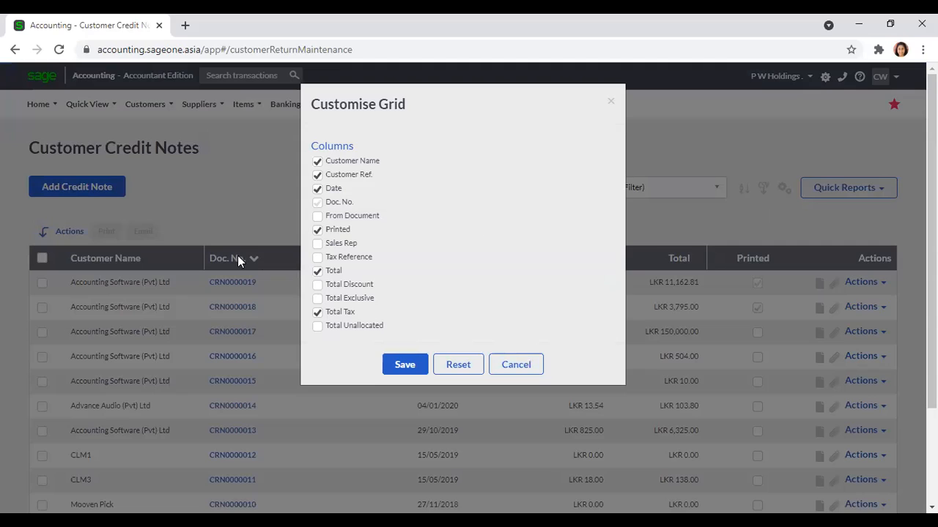
click(317, 243)
click(611, 101)
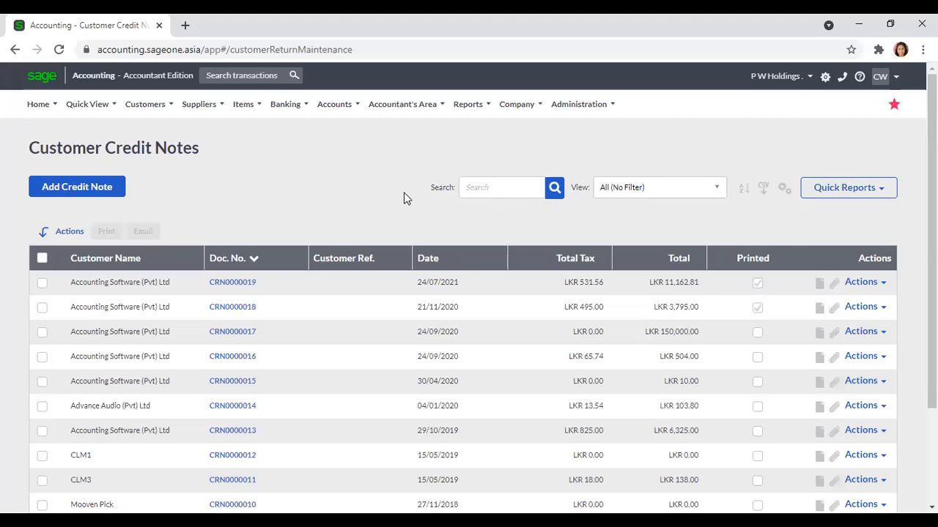
Sort the credit notes by single columns, trying customer name, document number and customer reference, and finish with document number descending
click(160, 259)
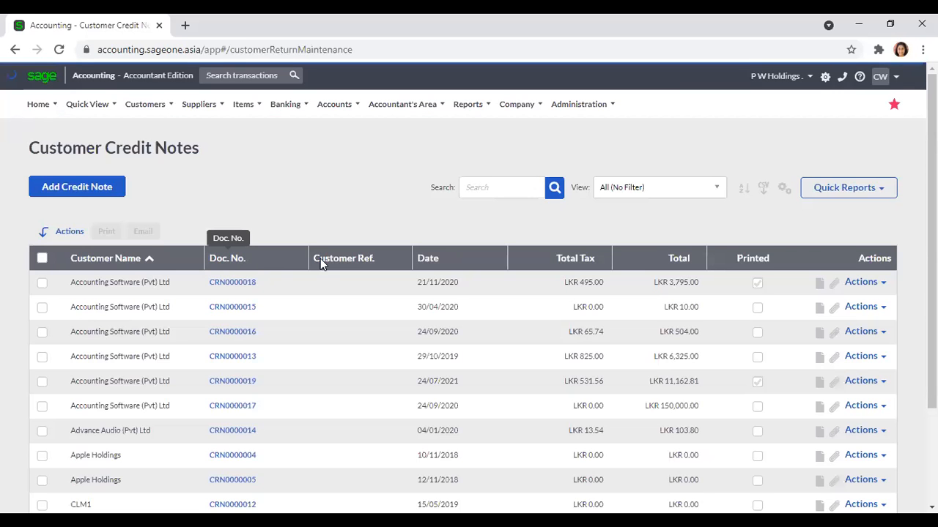
click(320, 258)
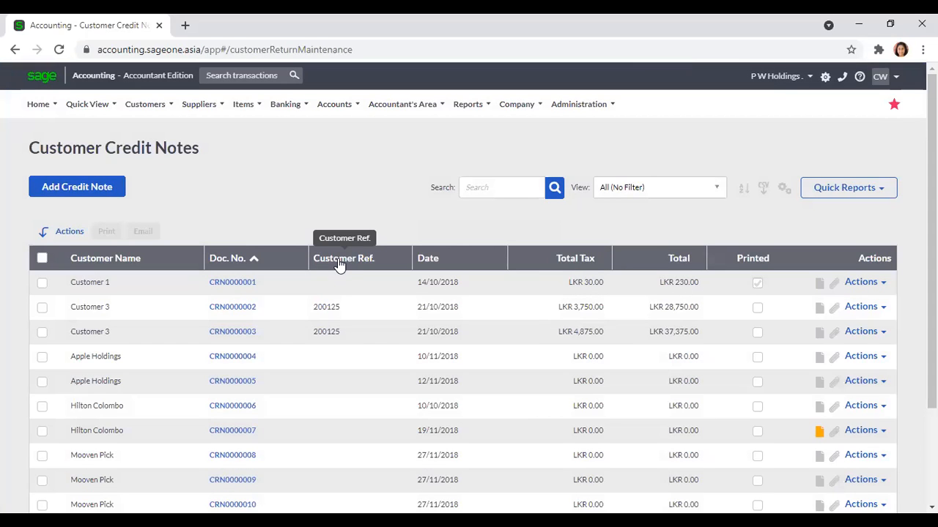
click(339, 261)
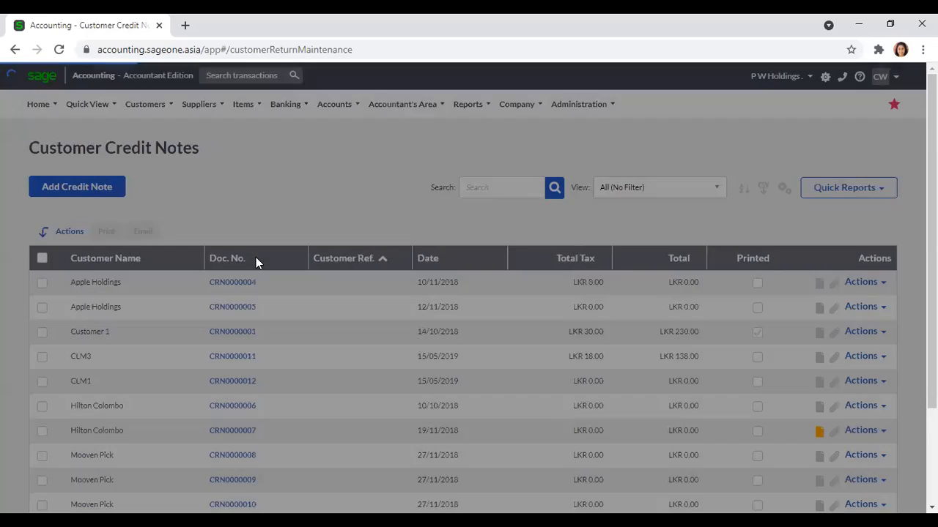
click(256, 257)
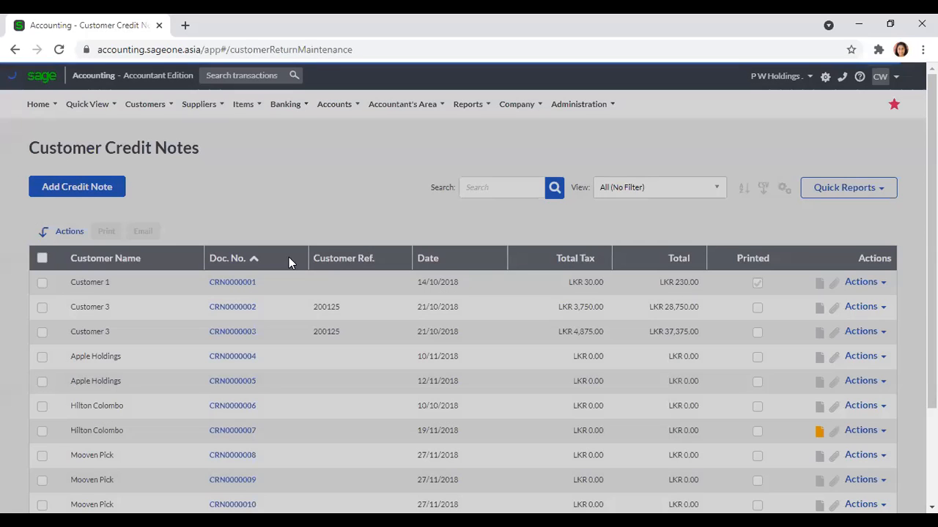
click(290, 264)
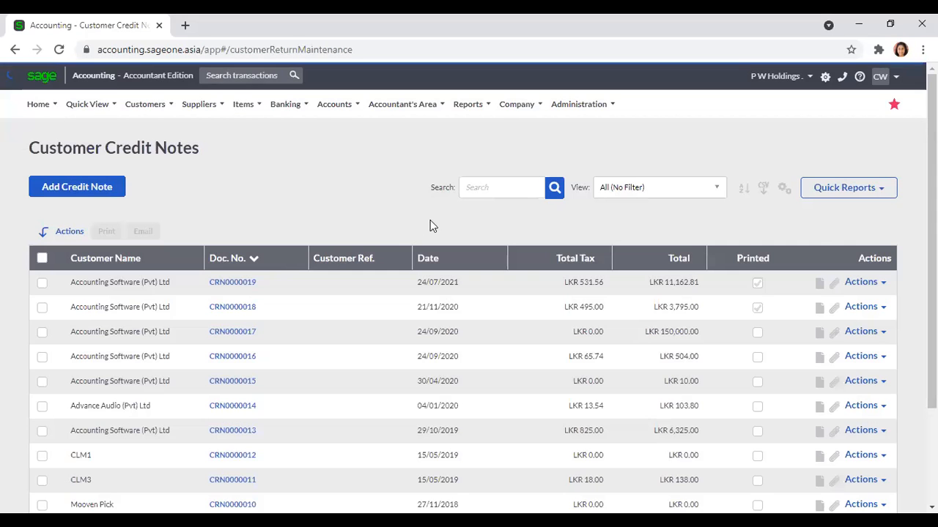
Search the credit notes for "Moven", shorten the search to "Mo", and clear it to list all credit notes
click(483, 189)
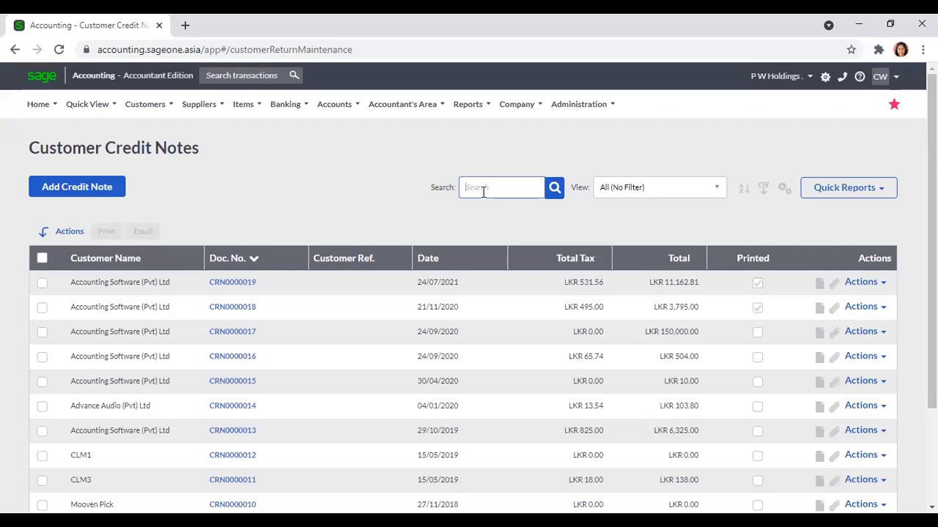
scroll(391, 301, down, 2)
scroll(389, 309, up, 2)
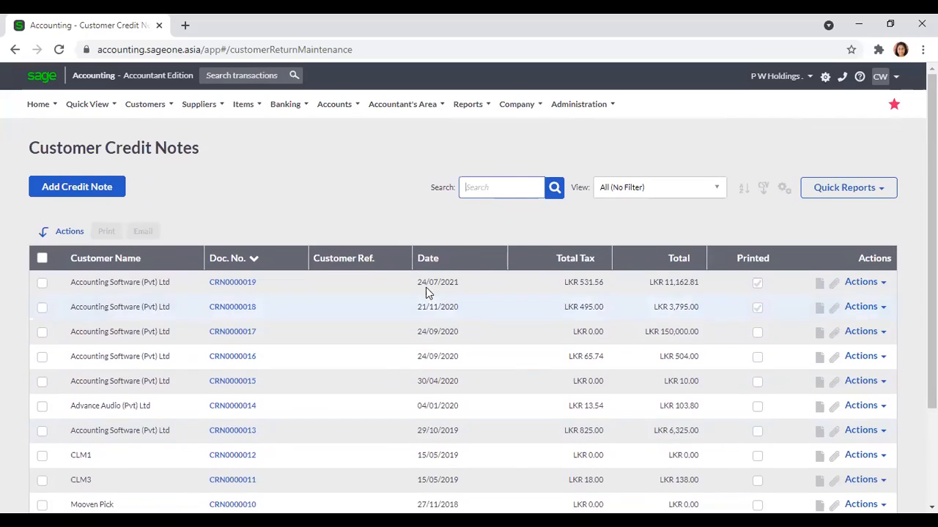
text(Moven)
key(Return)
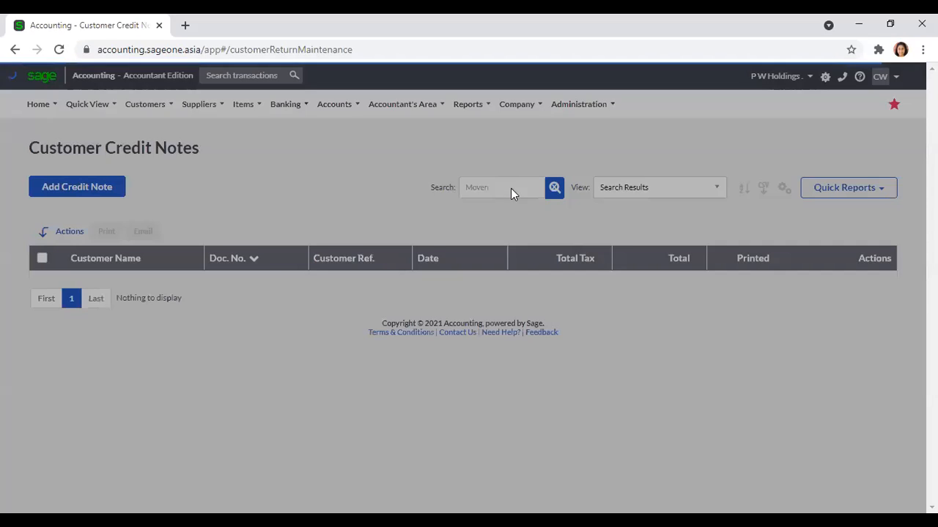
click(525, 192)
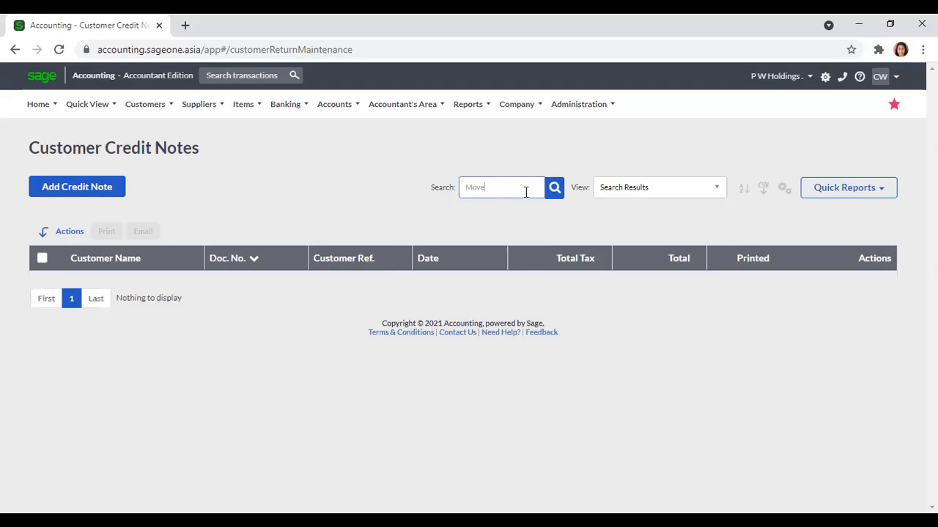
key(BackSpace)
key(Return)
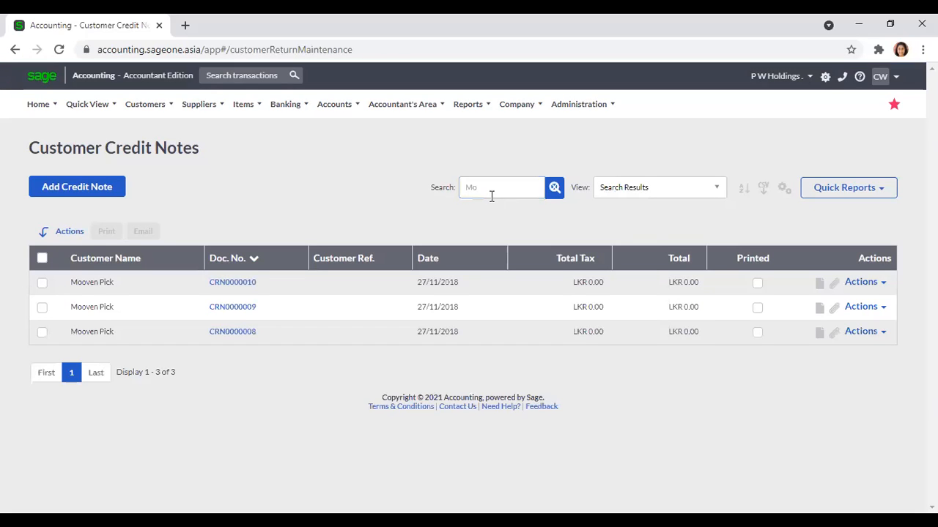
click(554, 189)
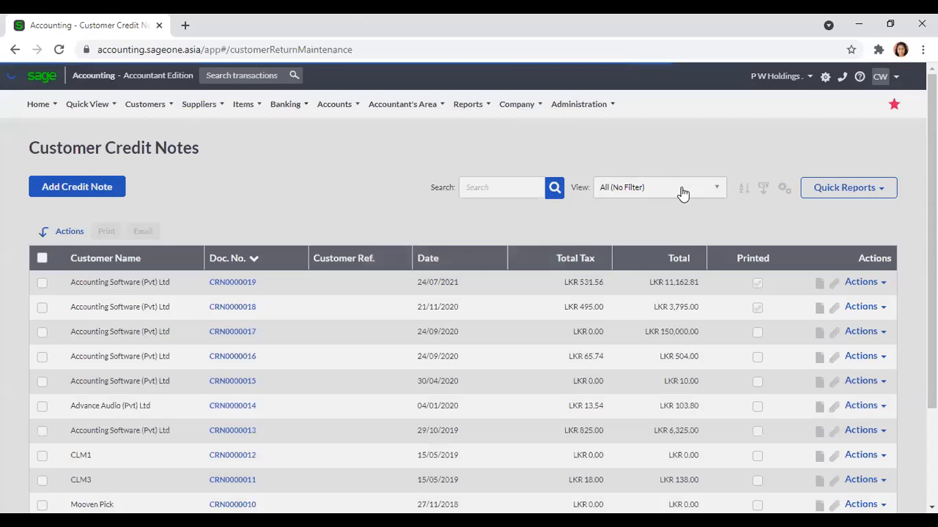
Apply a multi-column sort to the credit notes, with customer name A to Z first and an added second level
click(691, 188)
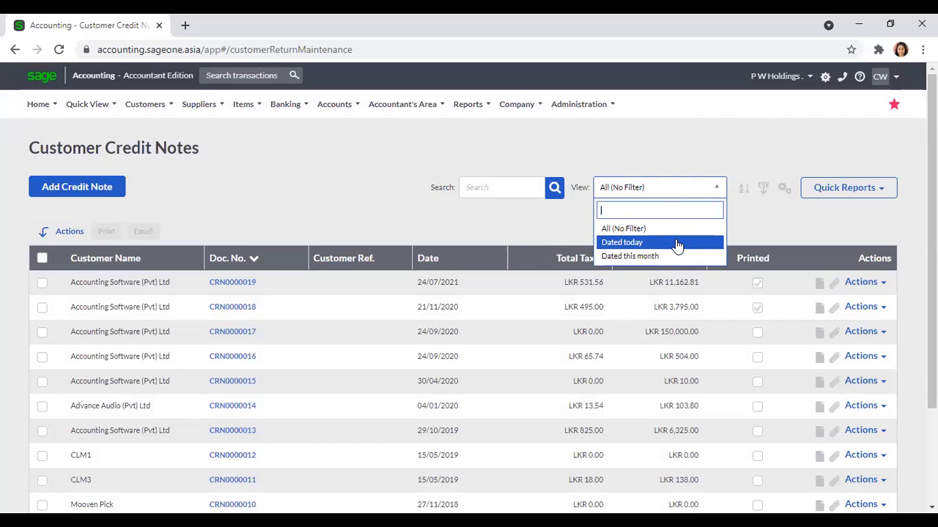
click(678, 148)
click(744, 192)
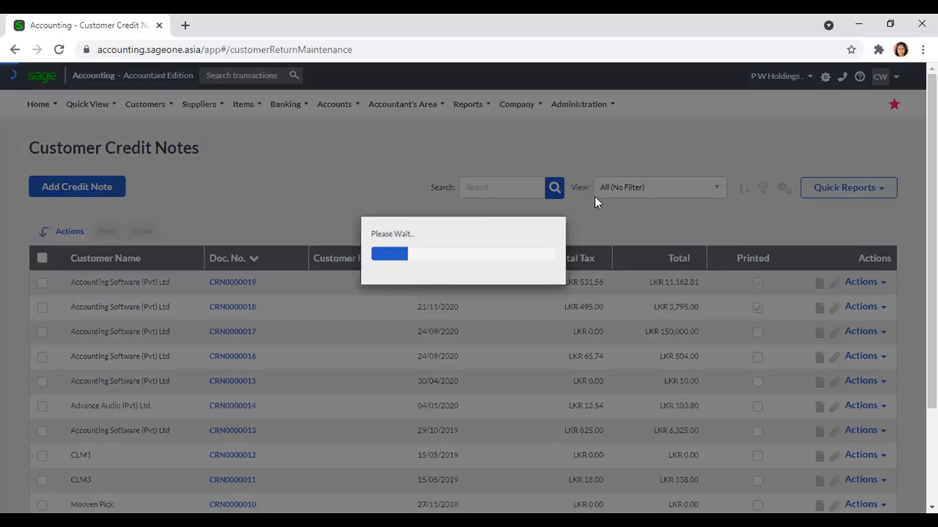
click(416, 147)
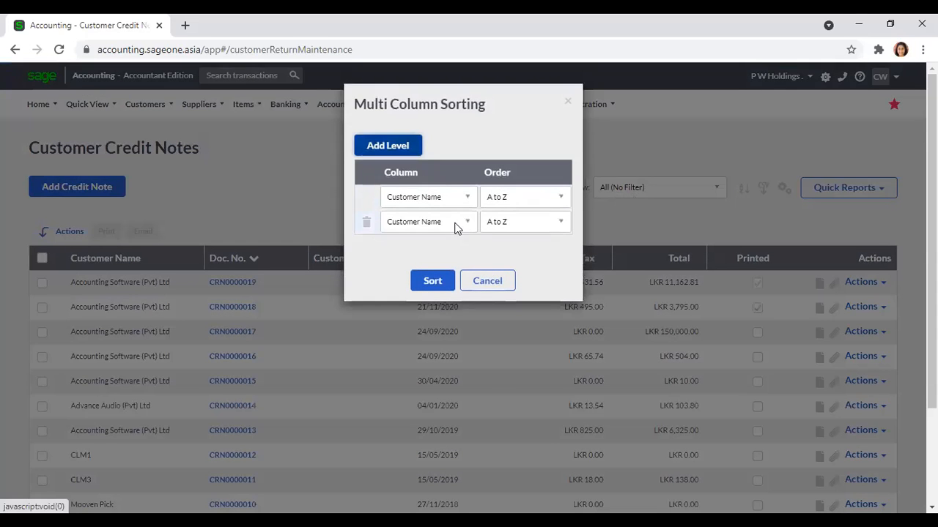
click(454, 227)
click(412, 291)
click(436, 282)
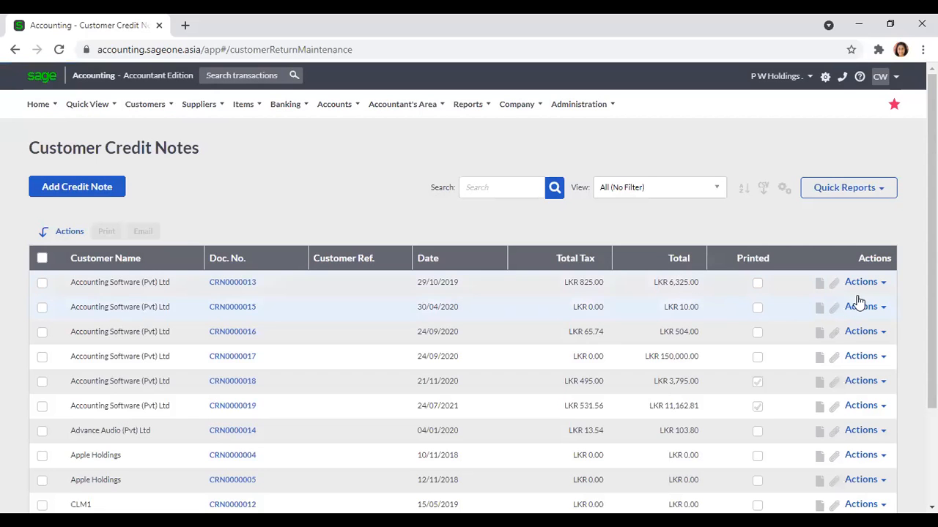
View the history of credit note CRN0000013 and close it
click(862, 282)
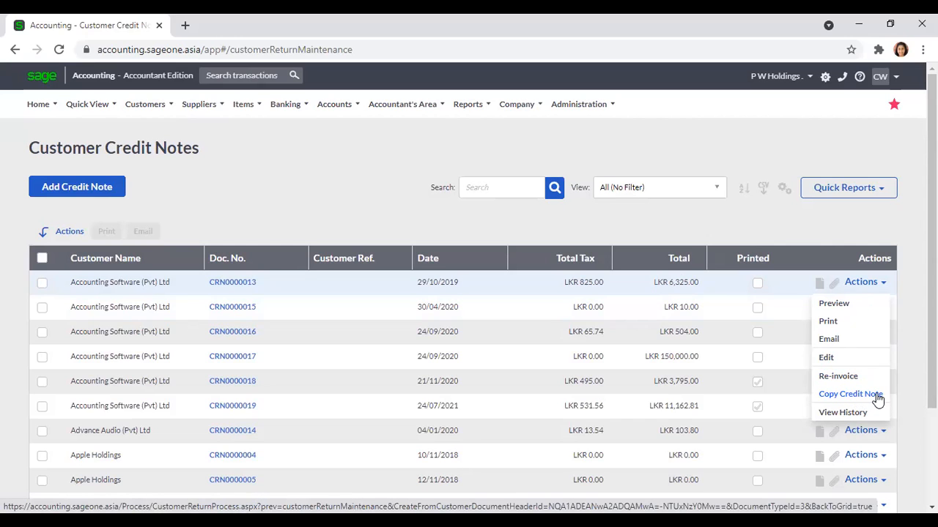
click(861, 414)
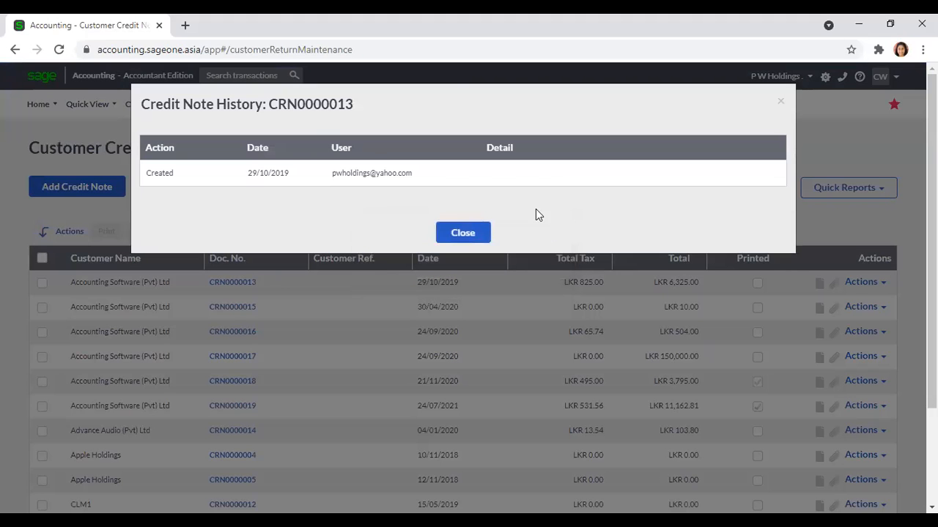
click(781, 103)
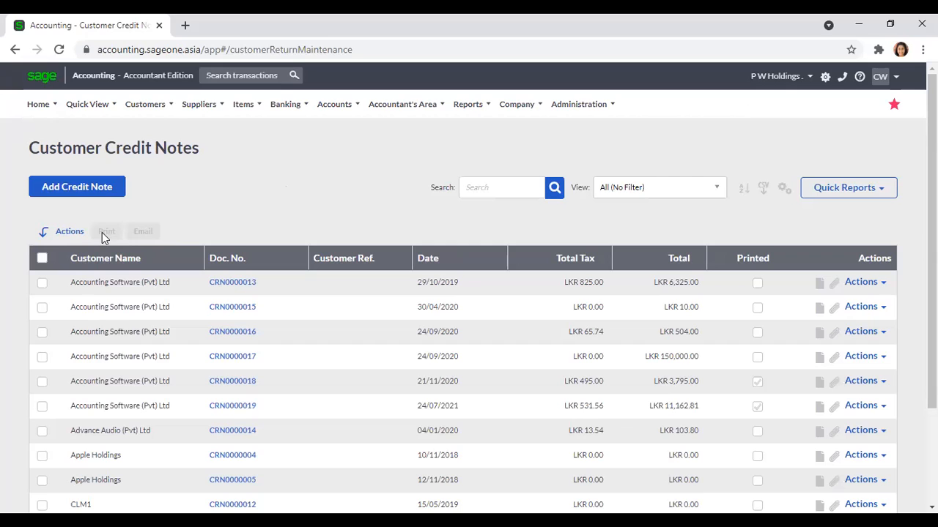
Select credit notes CRN0000013, CRN0000016, CRN0000018 and CRN0000014 for batch printing or emailing
click(41, 285)
click(42, 311)
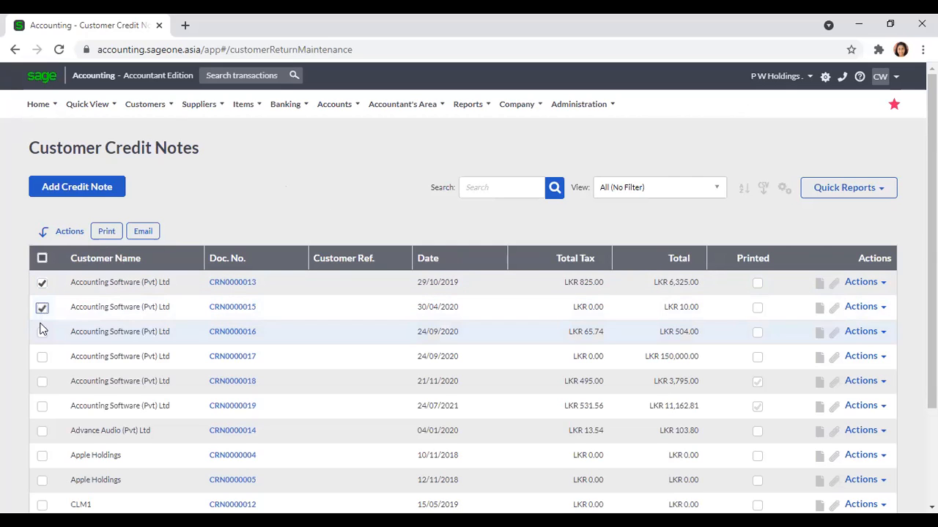
click(42, 333)
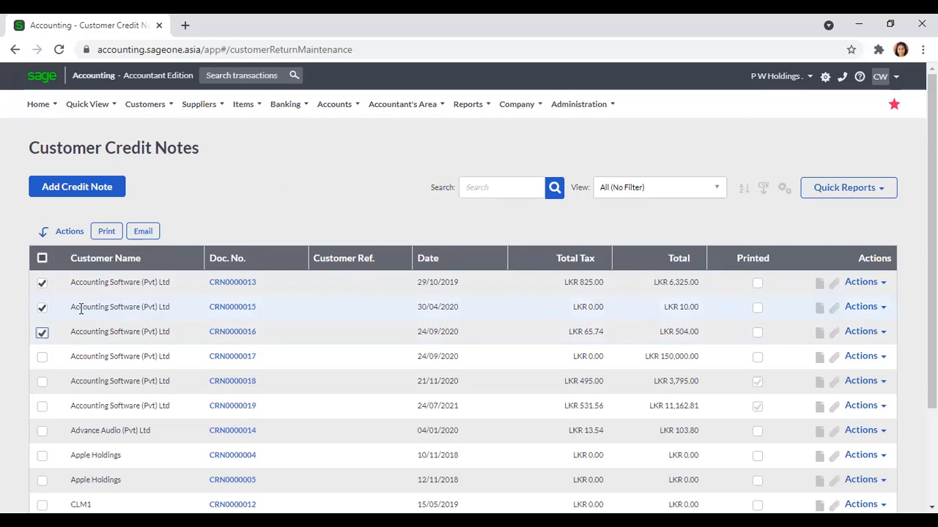
click(42, 308)
click(41, 332)
click(42, 381)
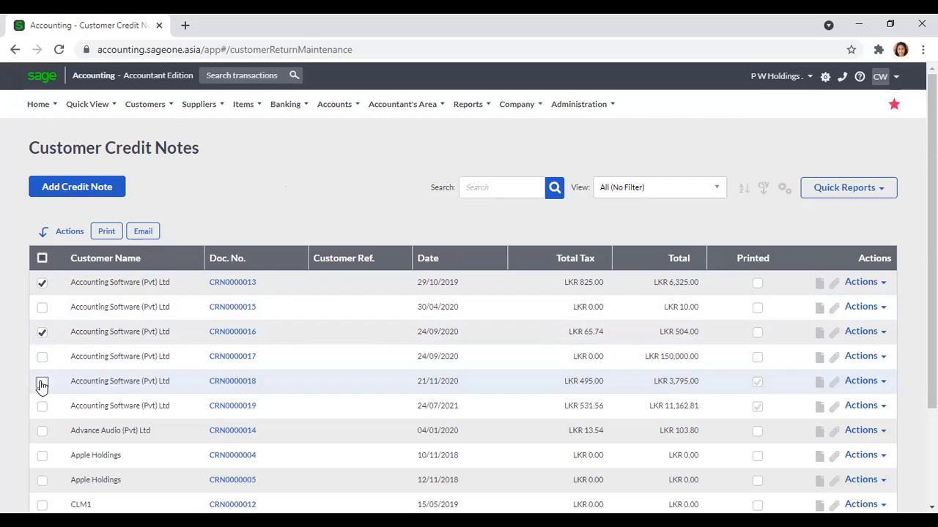
click(42, 431)
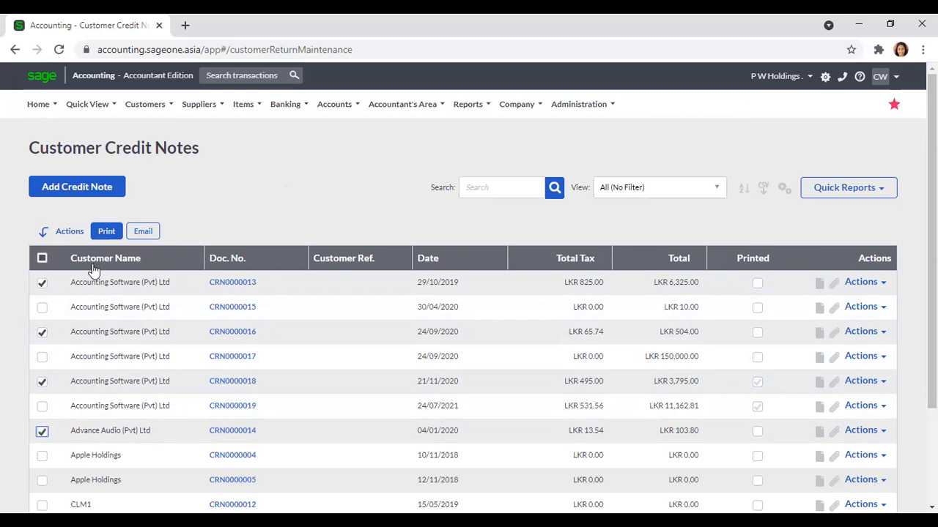
Go to the second page of the credit notes list and look over its entries
scroll(246, 182, down, 3)
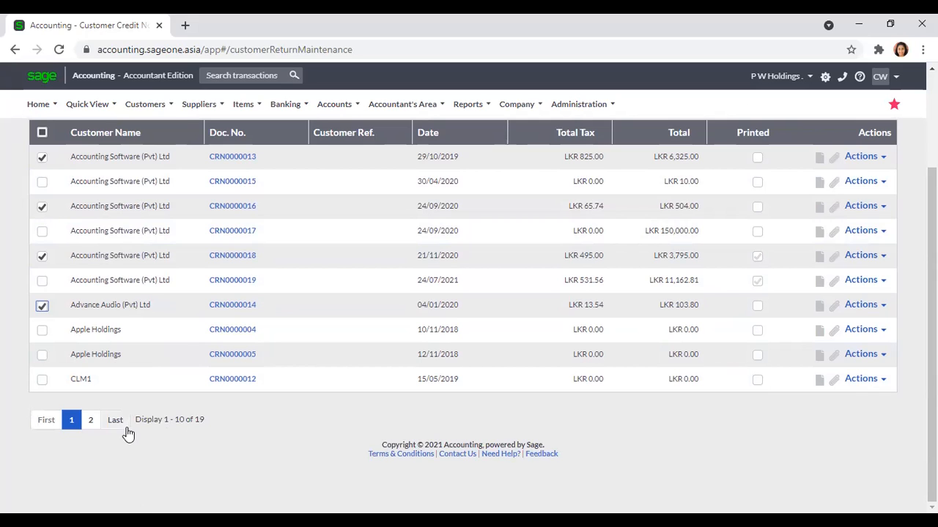
click(103, 426)
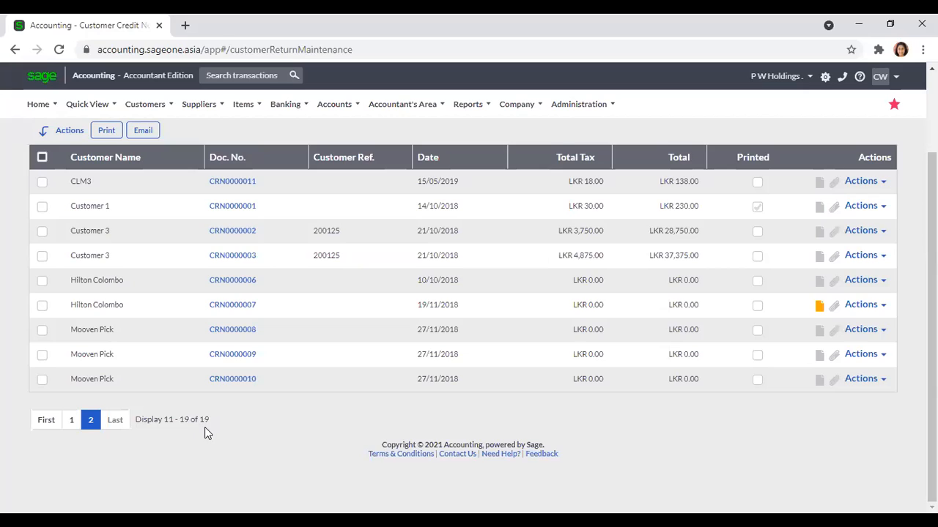
scroll(204, 429, up, 2)
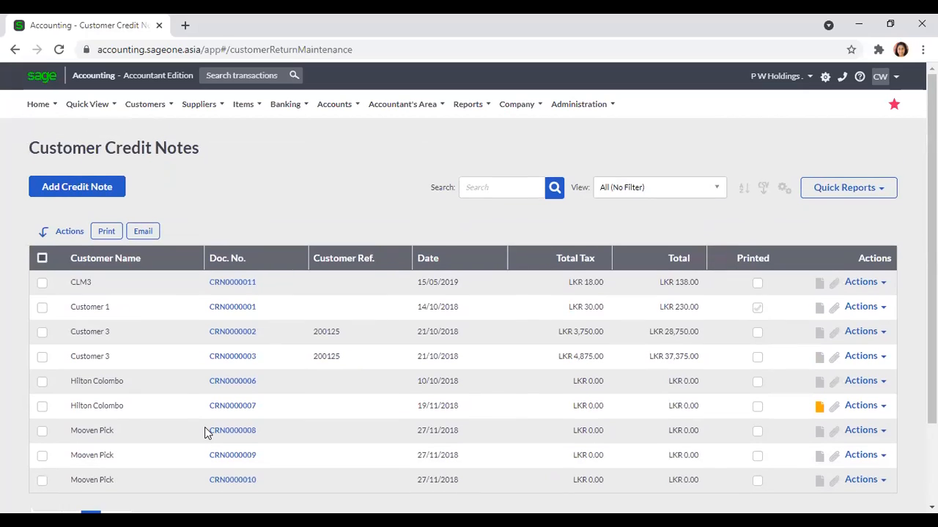
Open credit note CRN0000011, view its user defined fields and close them without entering values
click(229, 284)
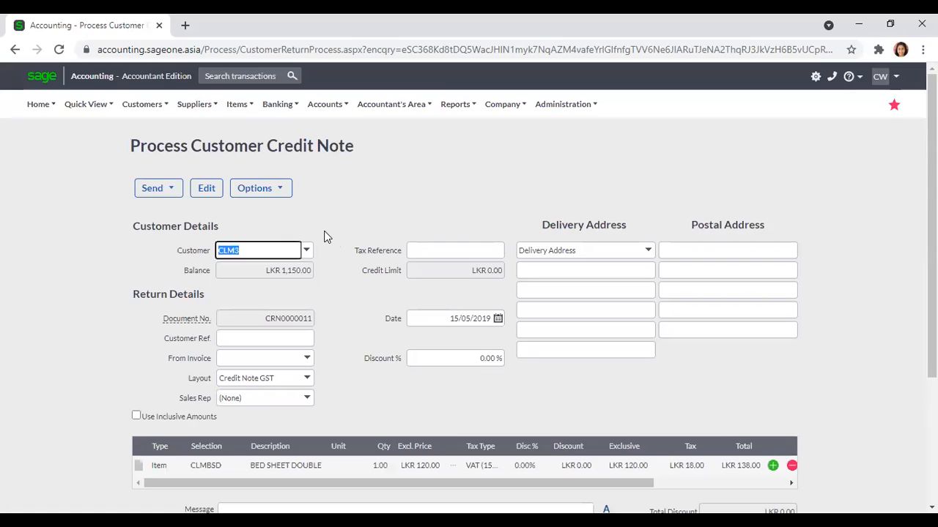
scroll(325, 231, down, 1)
scroll(325, 231, up, 1)
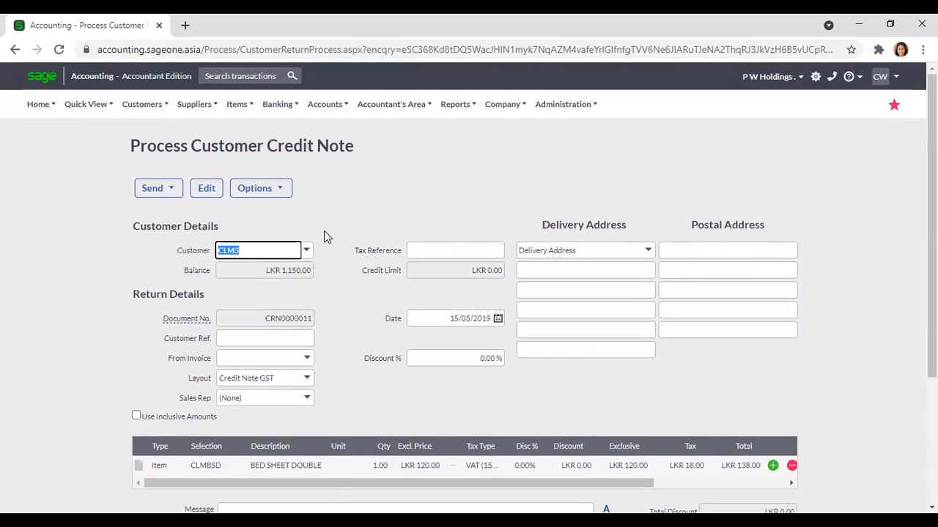
click(285, 195)
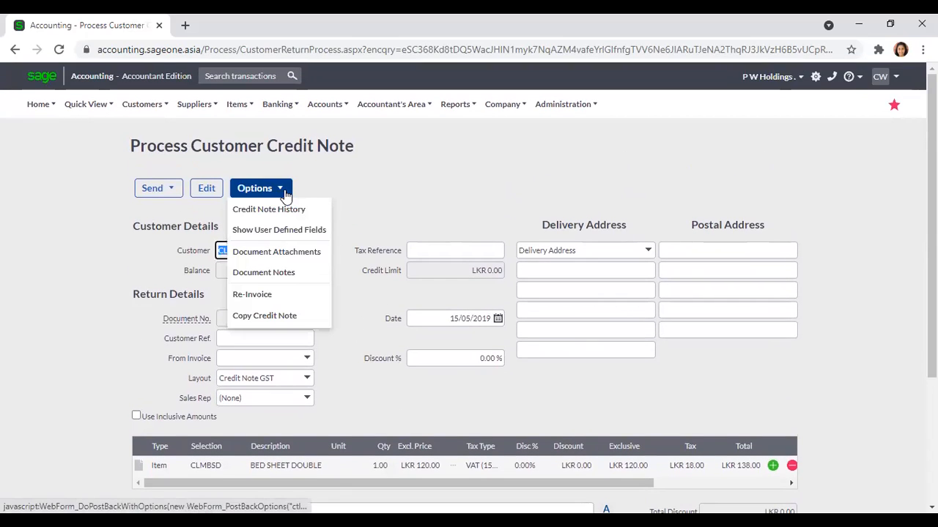
click(308, 233)
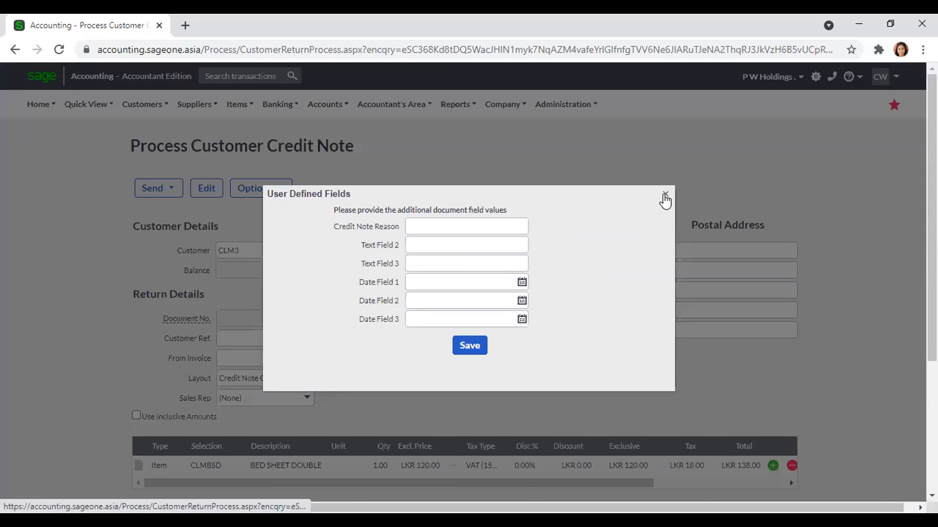
click(664, 195)
View the document attachments and document notes of credit note CRN0000011, closing each one
click(279, 188)
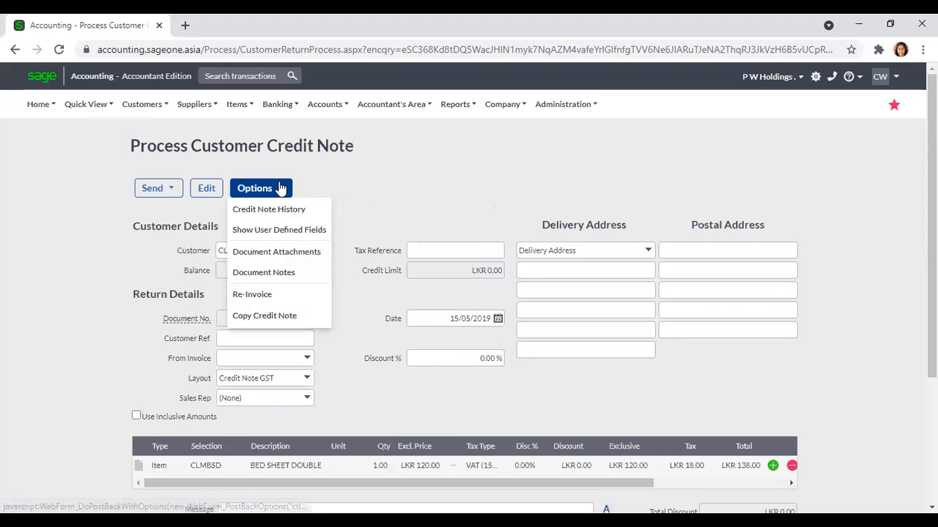
click(296, 253)
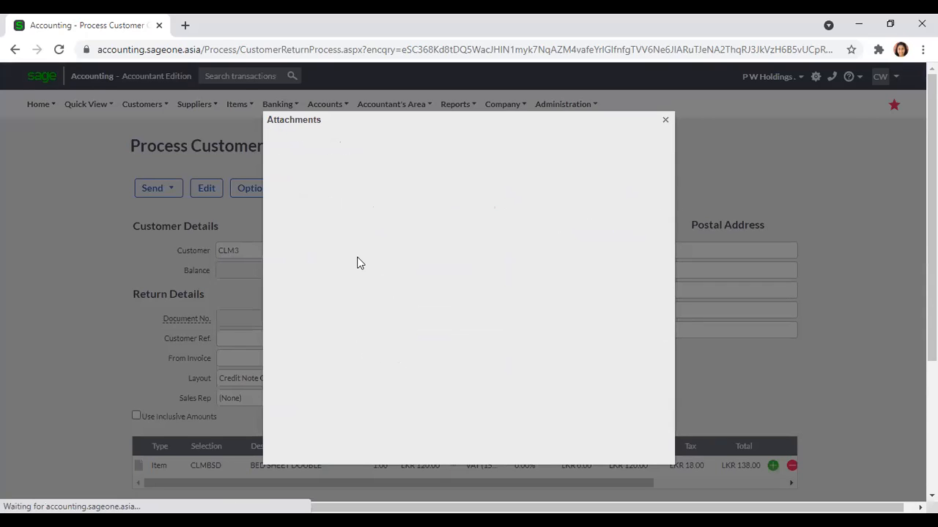
click(664, 121)
mouse_move(205, 121)
click(277, 189)
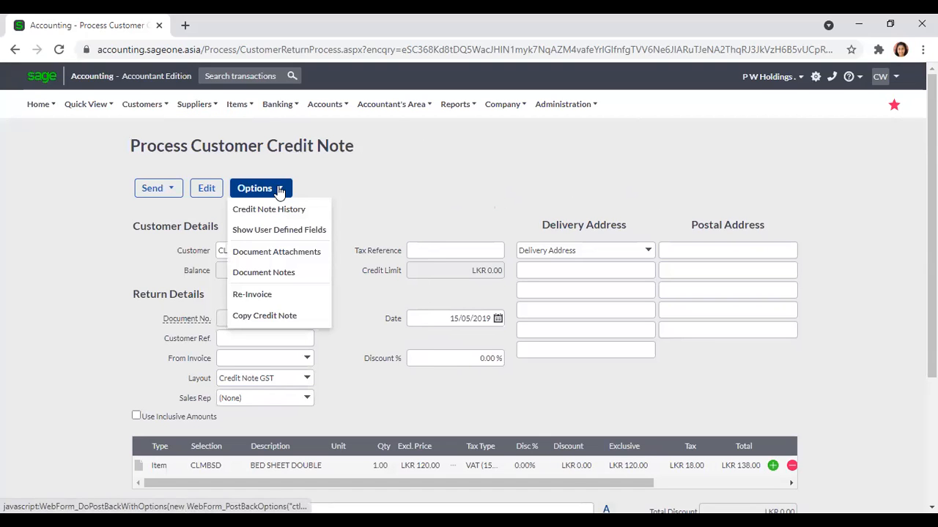
click(279, 281)
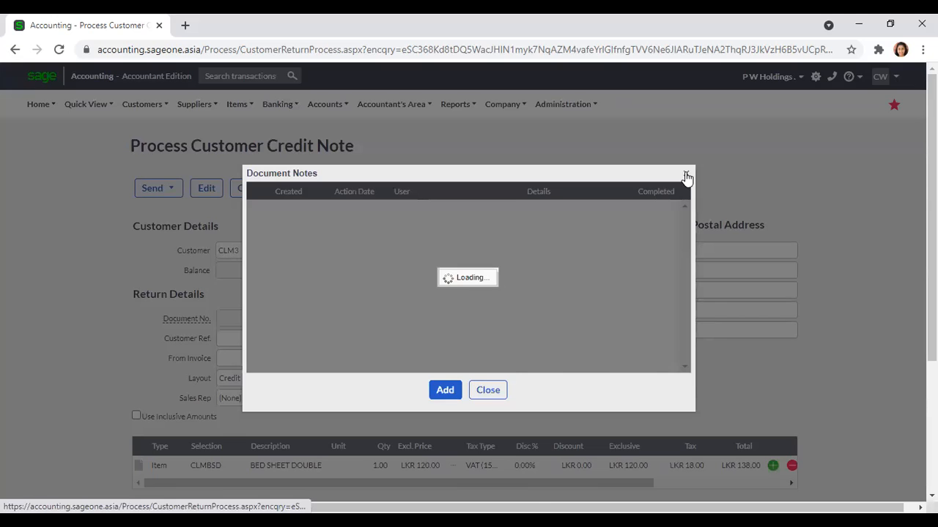
click(685, 173)
Look over the Re-Invoice and Copy Credit Note options, and return to the Customer Credit Notes list
click(283, 188)
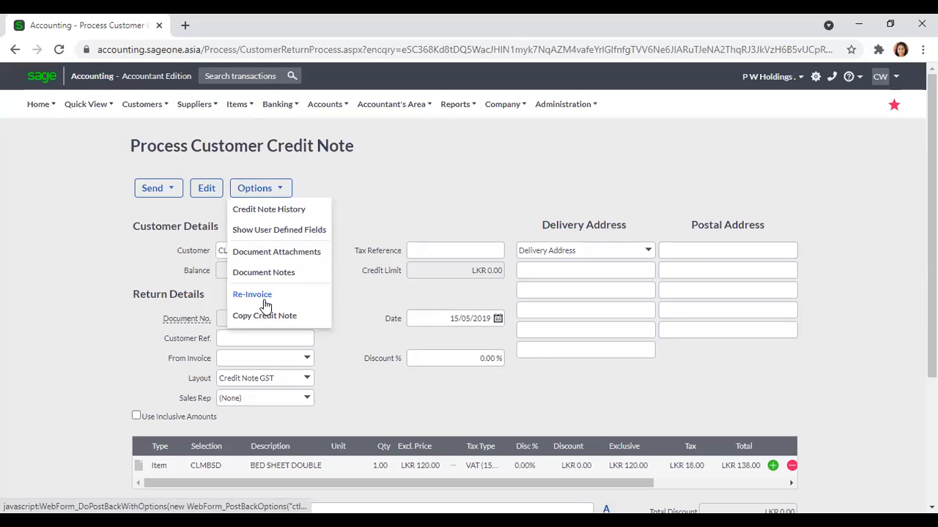
click(283, 188)
click(15, 49)
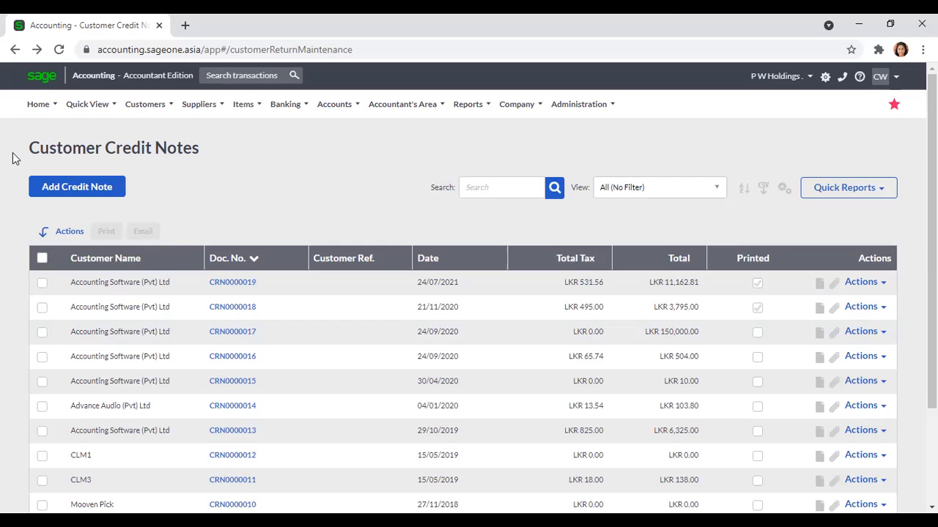
Open the customer Allocate Receipts page
click(156, 96)
mouse_move(154, 179)
mouse_move(146, 104)
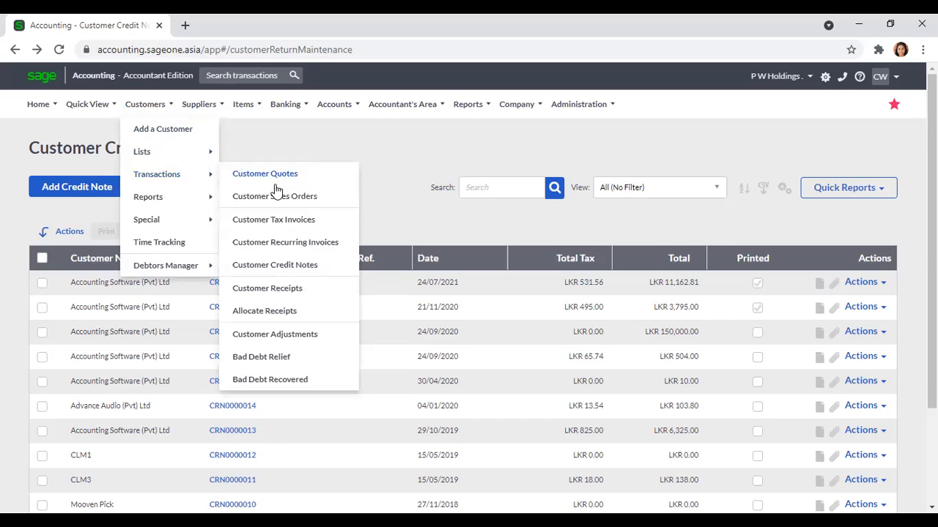
click(310, 312)
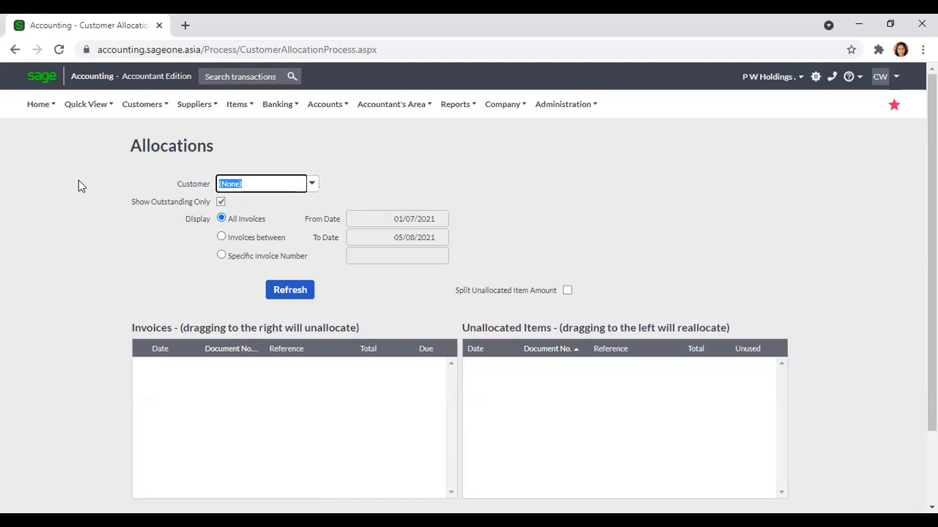
Run the Customer Balances - Days Outstanding report in Detailed style for all customers and reload it
click(144, 107)
mouse_move(143, 108)
mouse_move(158, 220)
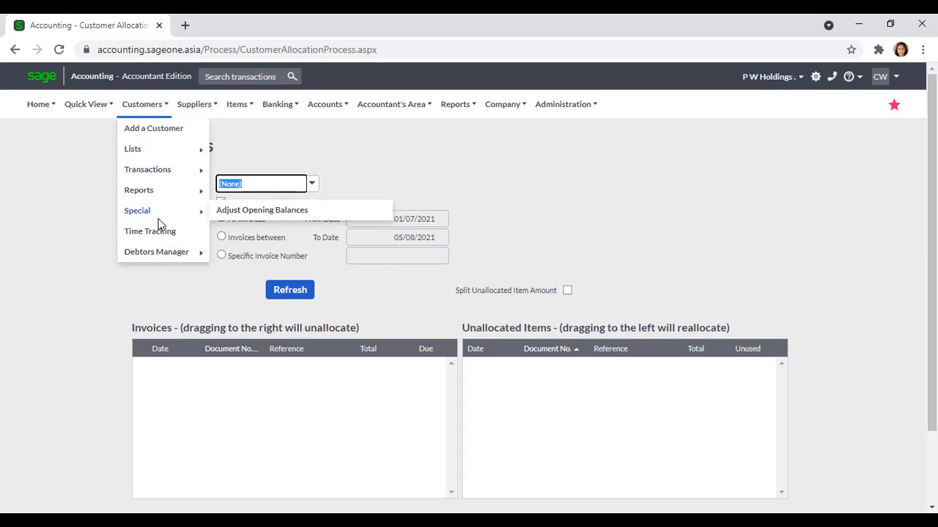
mouse_move(154, 187)
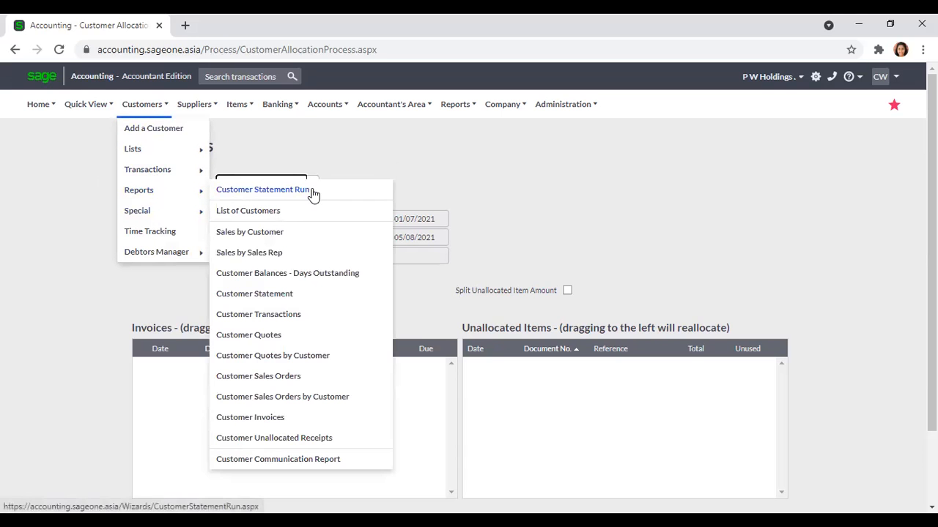
click(313, 277)
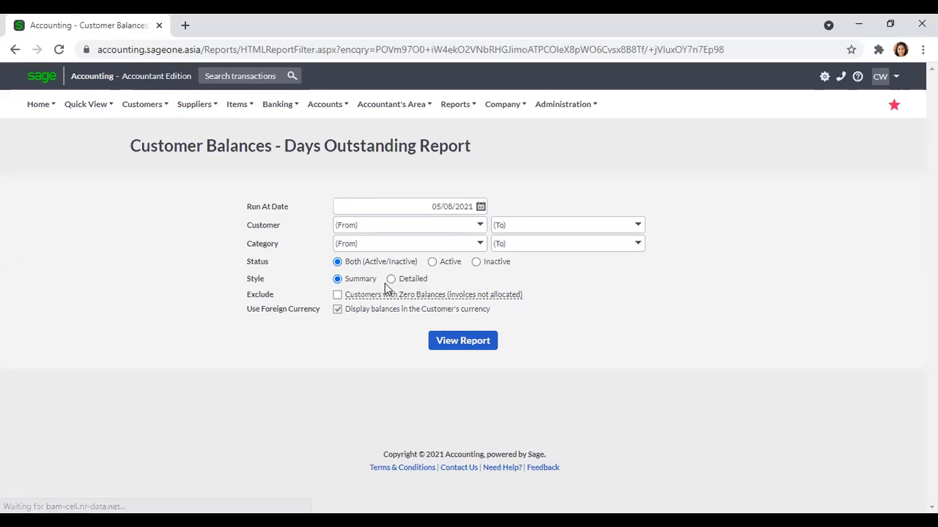
click(391, 279)
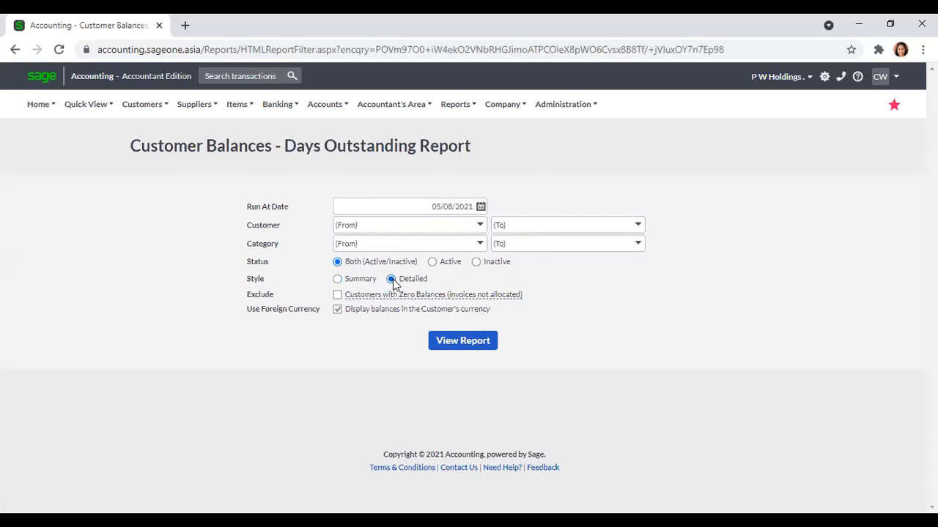
click(456, 344)
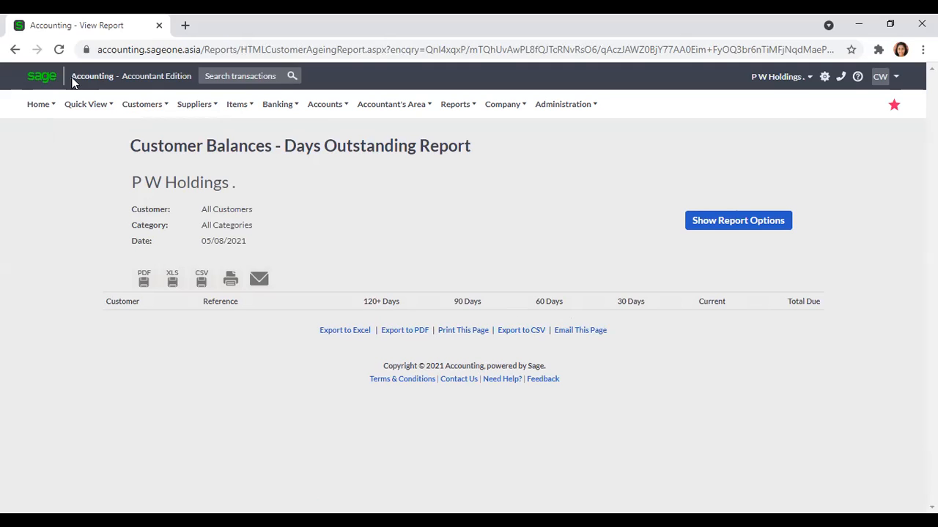
click(58, 50)
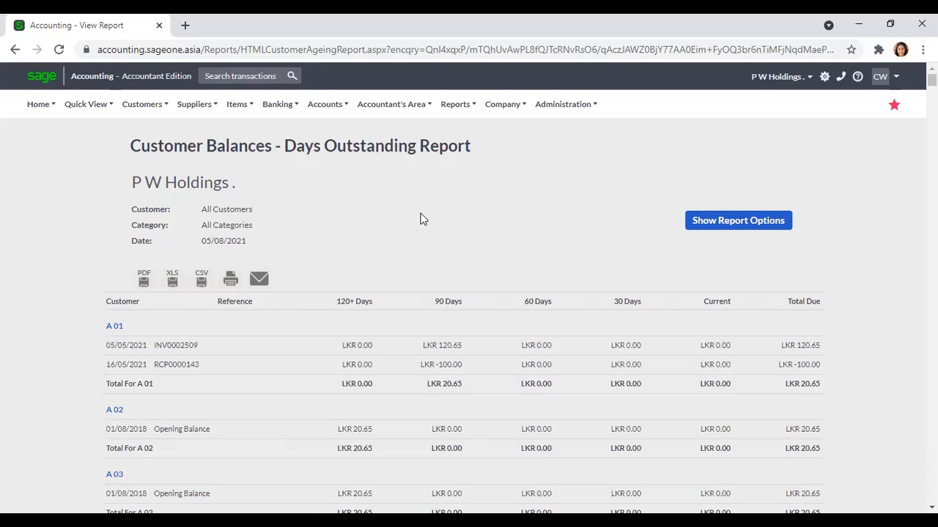
Examine each customer's outstanding invoices, receipts and credit notes by ageing period in the detailed report
scroll(421, 219, down, 3)
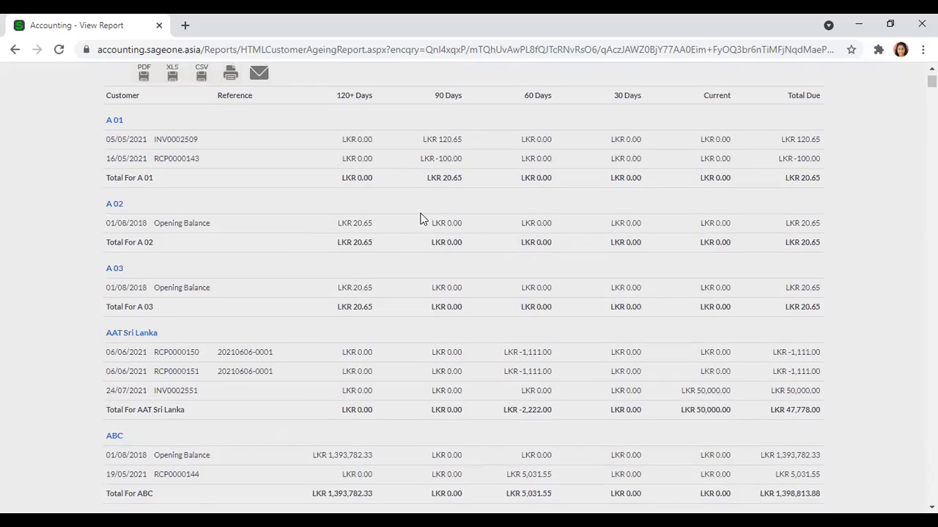
scroll(422, 218, down, 4)
scroll(421, 219, down, 2)
scroll(421, 218, down, 6)
scroll(422, 218, up, 4)
scroll(421, 219, up, 3)
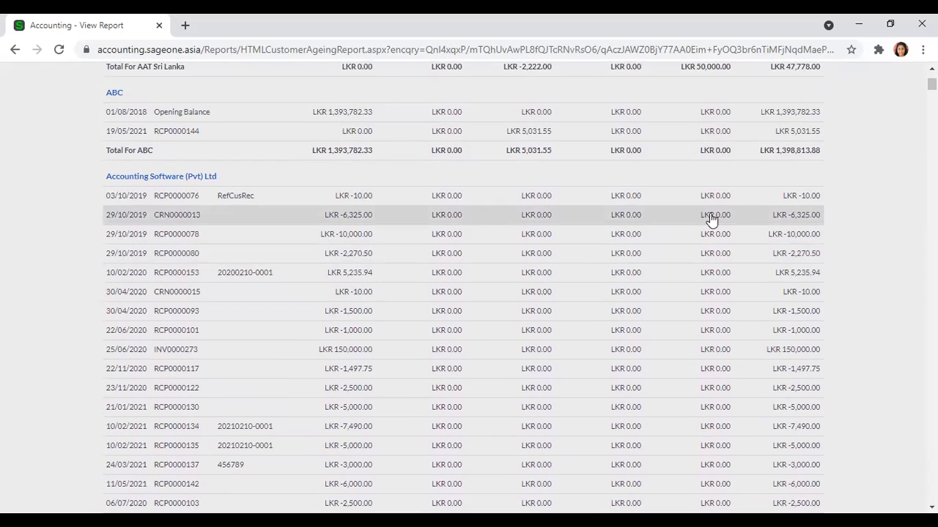
scroll(797, 250, down, 2)
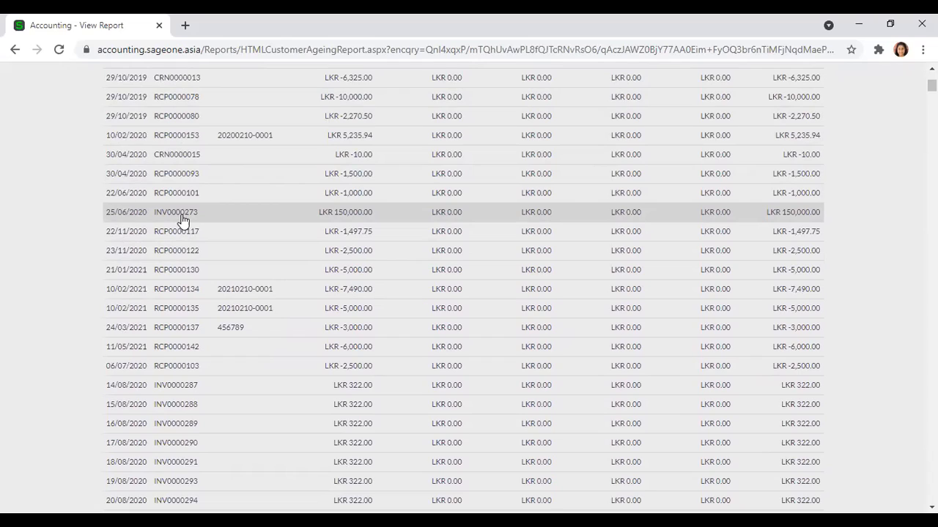
scroll(183, 221, down, 5)
scroll(183, 221, up, 2)
scroll(183, 222, up, 4)
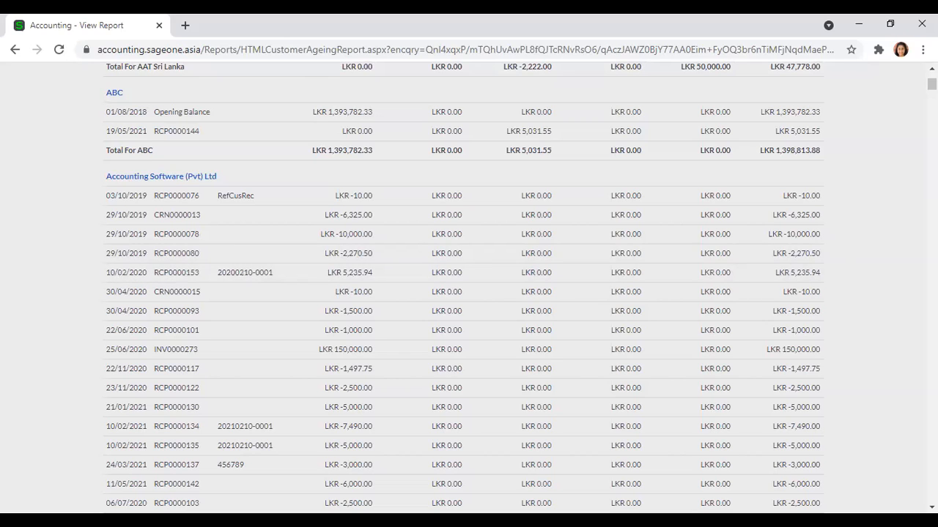
scroll(469, 285, down, 15)
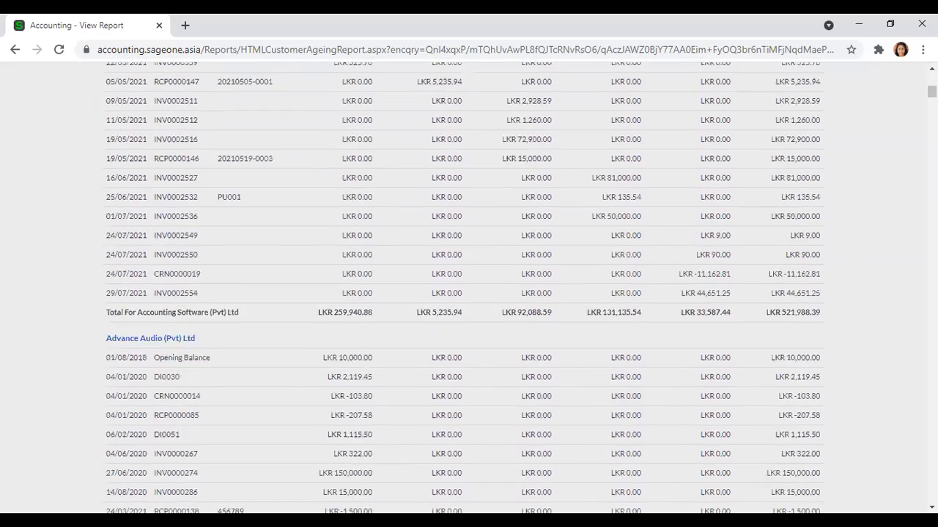
scroll(469, 286, down, 4)
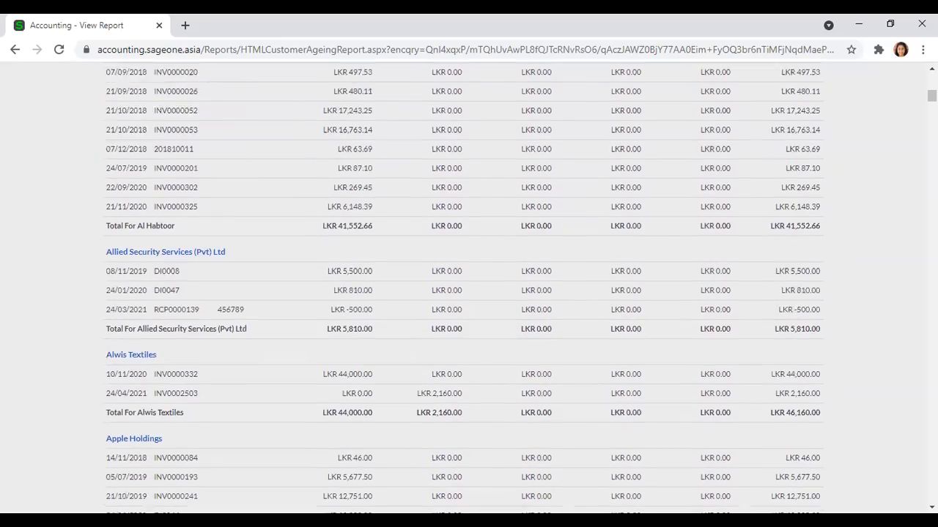
scroll(469, 286, down, 5)
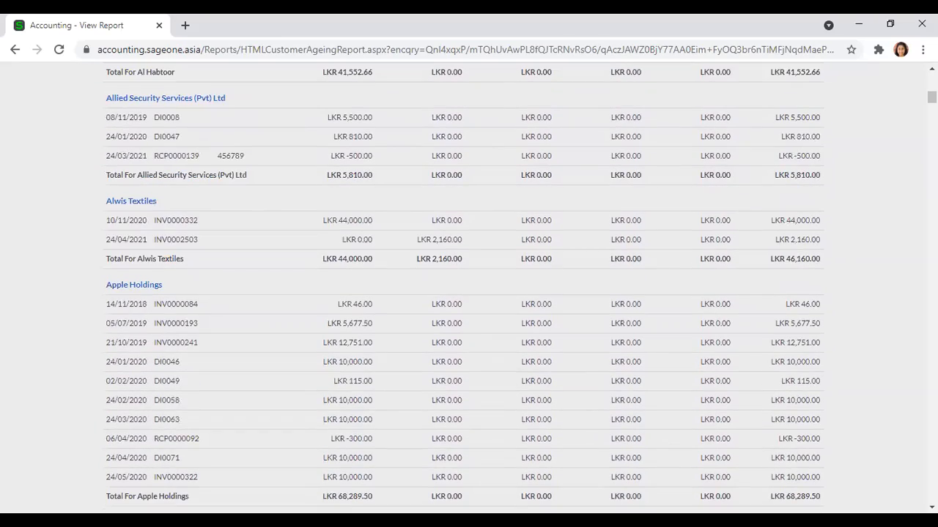
scroll(468, 286, down, 1)
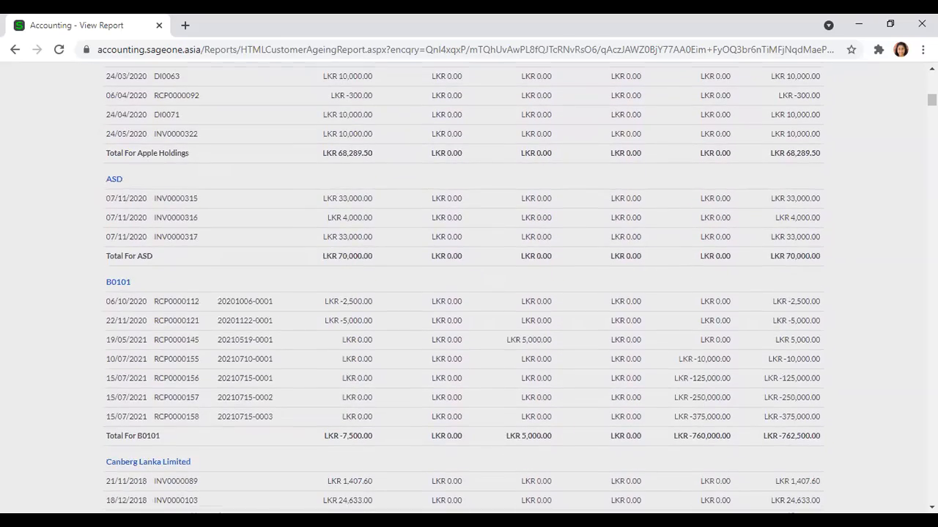
scroll(468, 285, down, 10)
scroll(469, 286, down, 5)
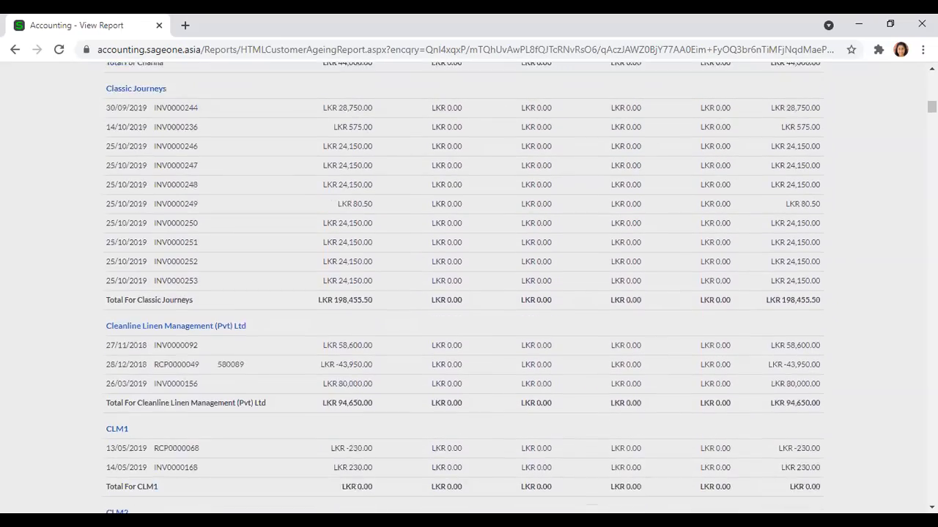
scroll(469, 286, down, 1)
scroll(469, 286, down, 2)
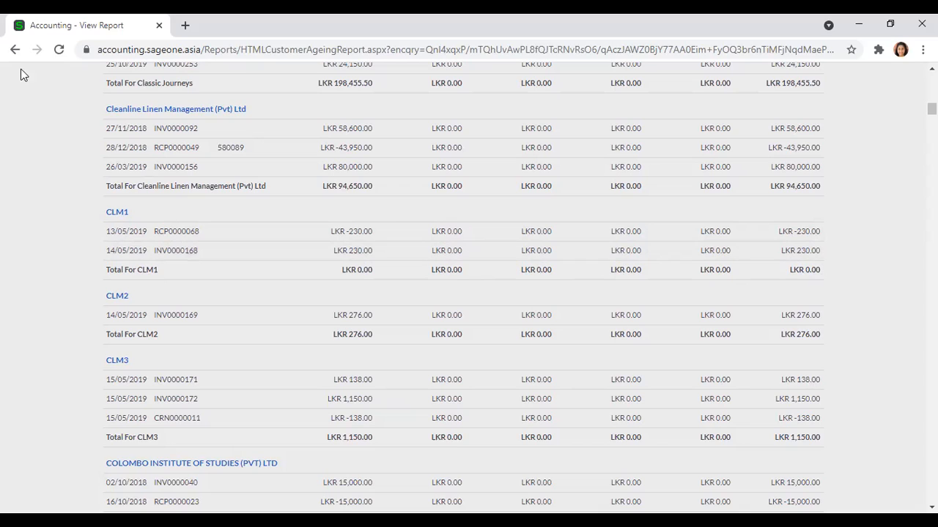
Duplicate the report's browser tab and open the customer Allocate Receipts page in the copy
right_click(44, 24)
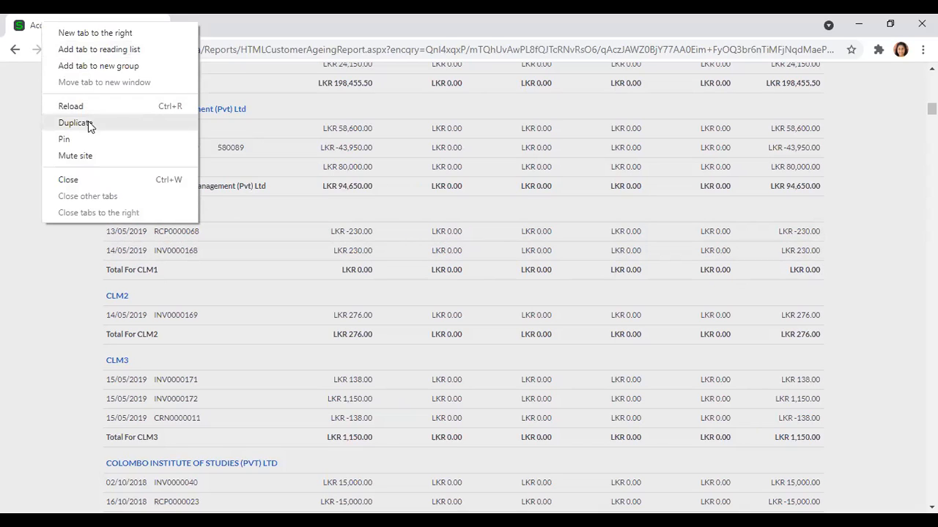
click(75, 123)
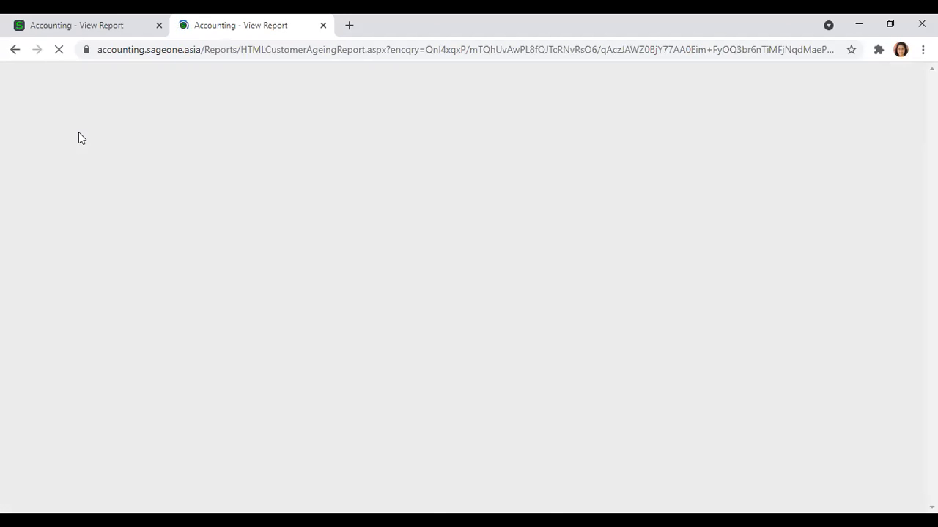
mouse_move(134, 114)
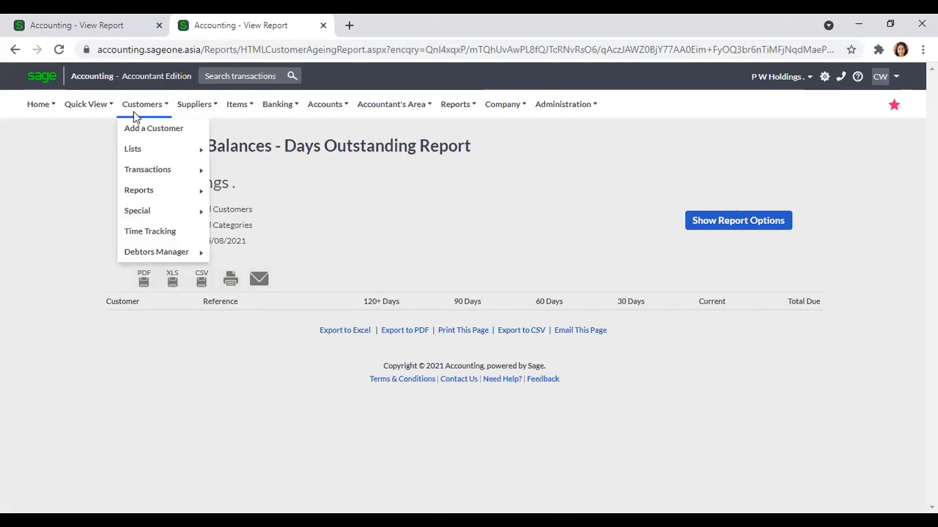
mouse_move(143, 174)
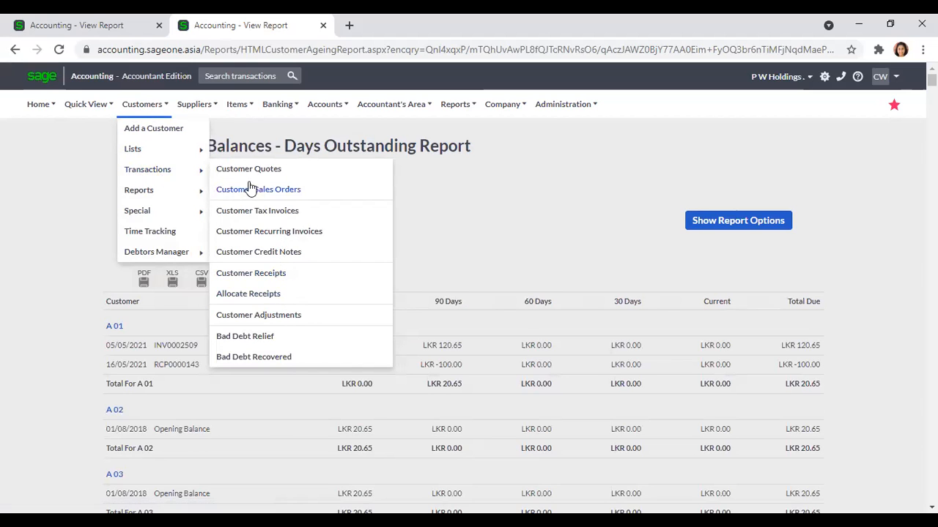
click(268, 297)
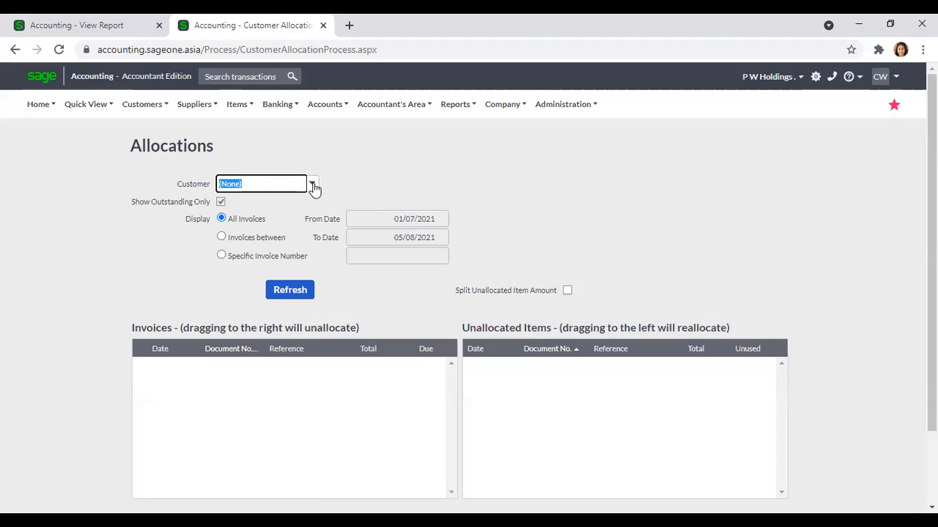
Choose Accounting Software (Pvt) Ltd as the customer for the allocations
click(313, 186)
text(A 02)
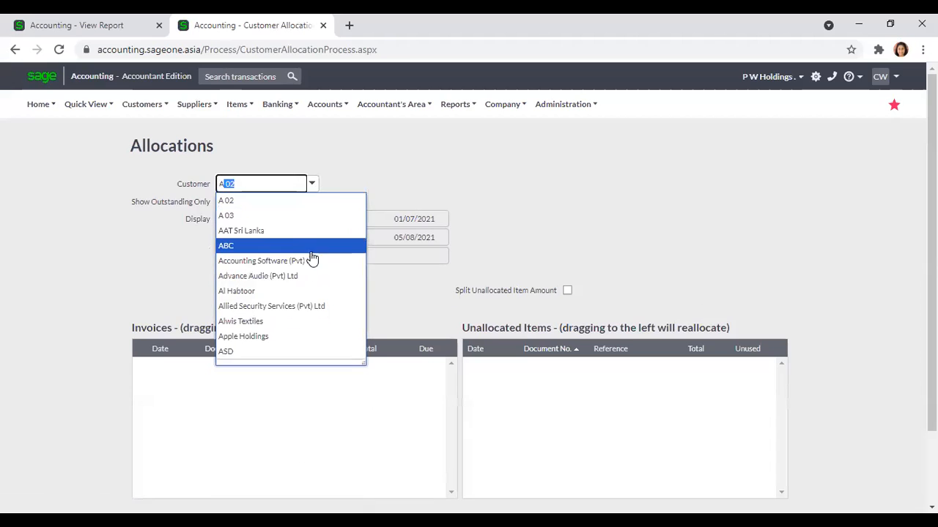
click(314, 260)
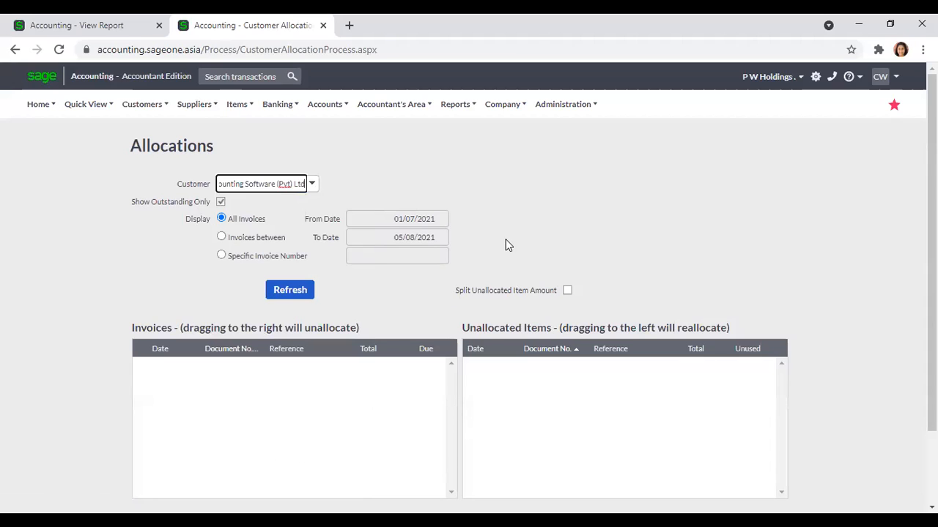
Load all outstanding invoices and unallocated items for Accounting Software (Pvt) Ltd and review both lists
click(279, 296)
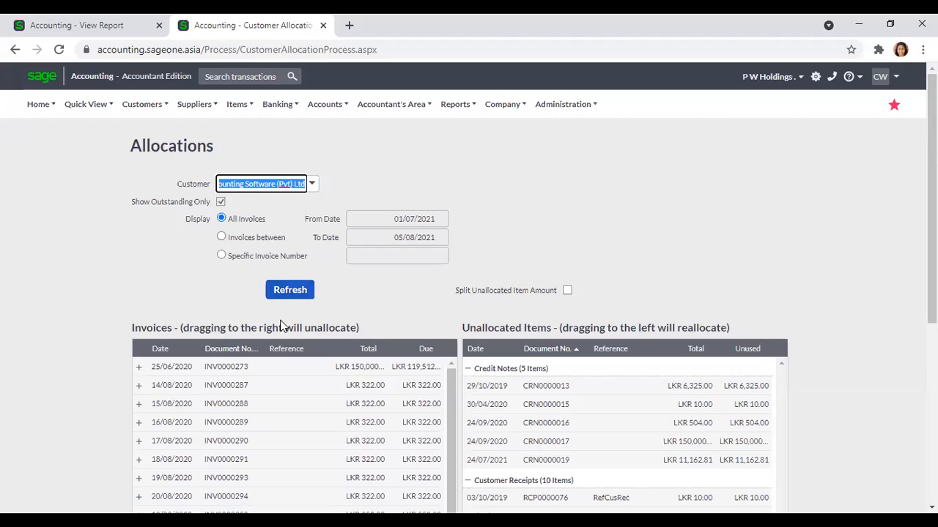
scroll(283, 344, down, 2)
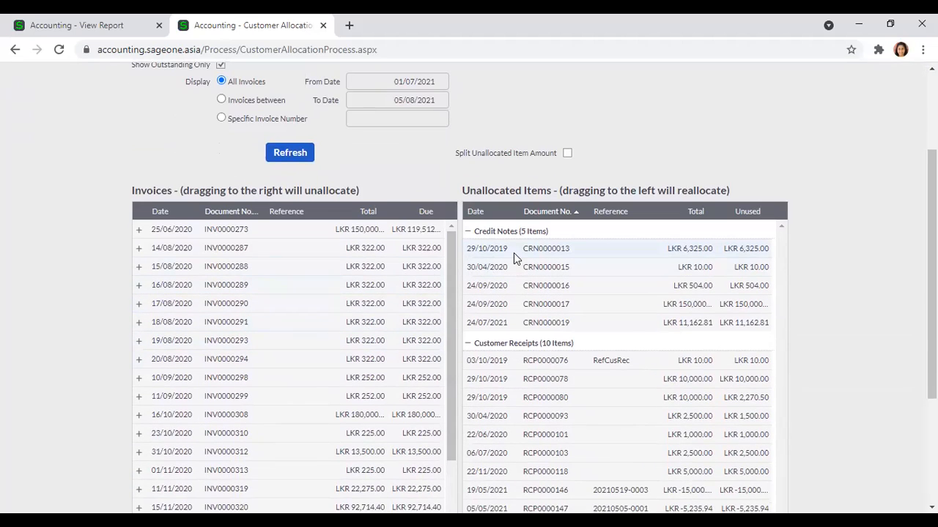
scroll(512, 252, down, 1)
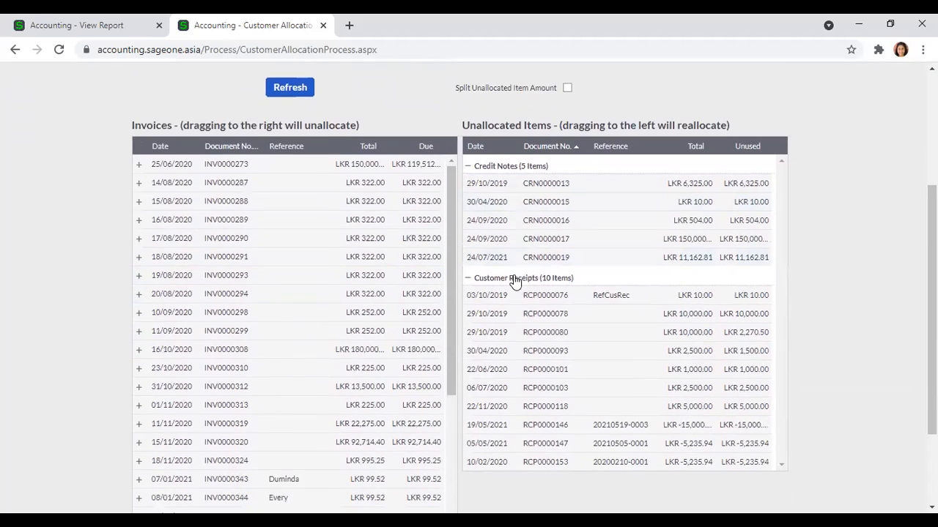
scroll(511, 281, up, 3)
Search the allocation customer choices for names starting with "cl" and compare them with the customers in the Days Outstanding report
click(313, 186)
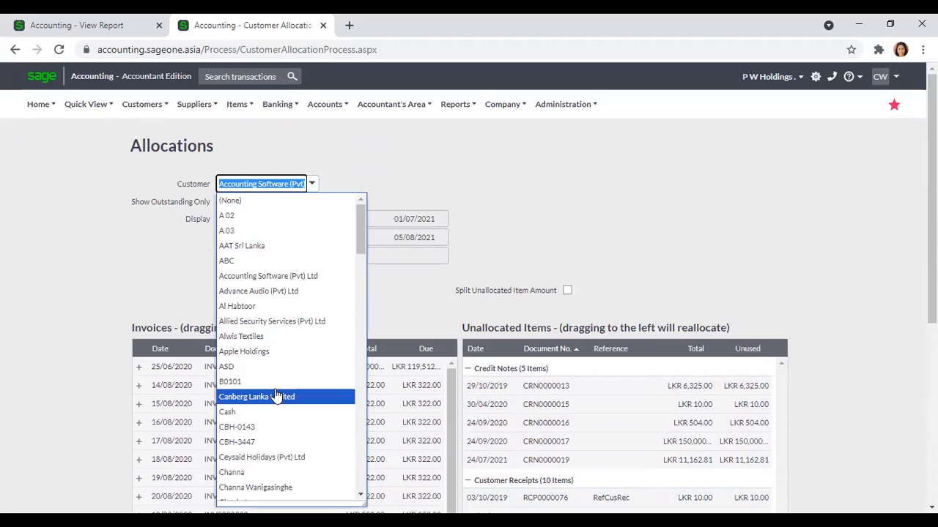
scroll(277, 397, down, 3)
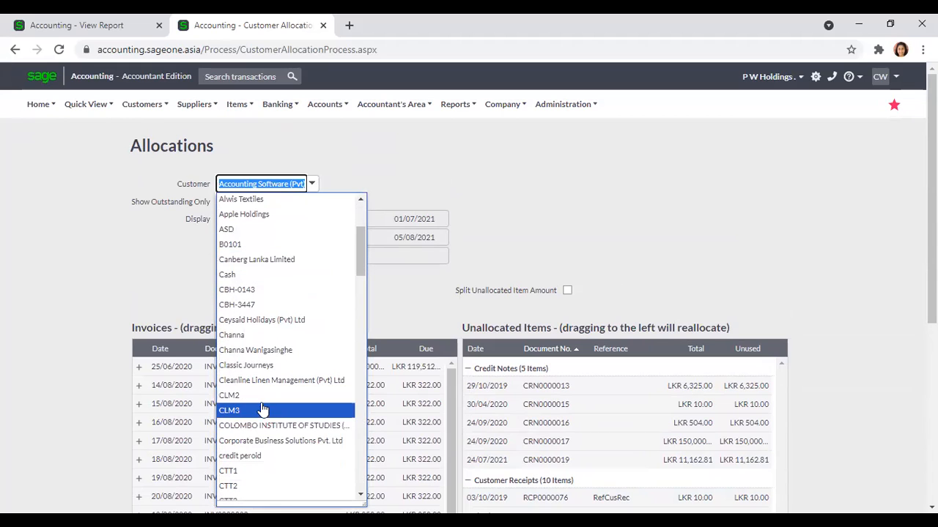
scroll(263, 403, down, 6)
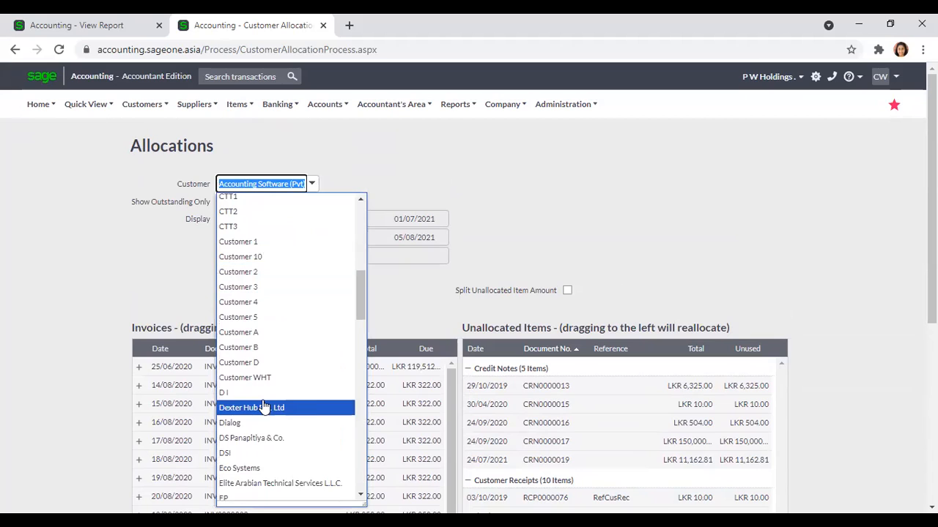
text(cl)
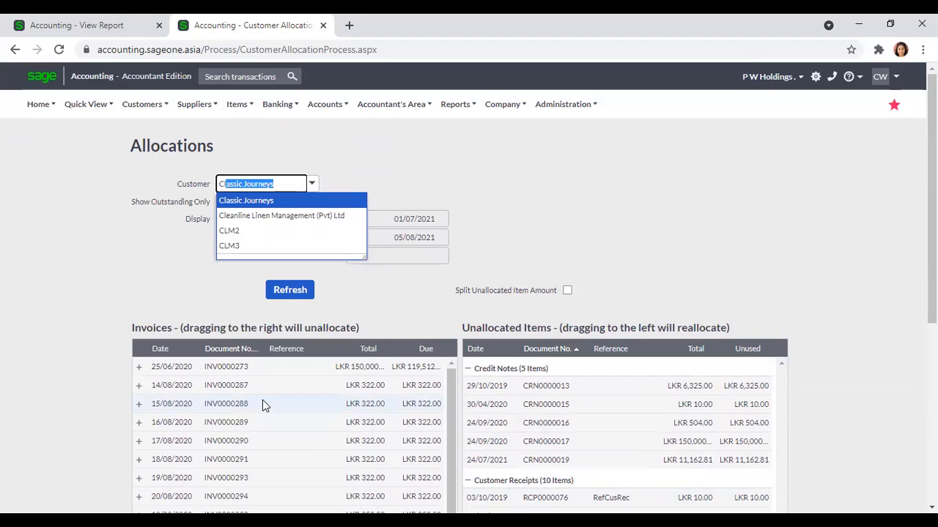
key(ctrl+shift+Tab)
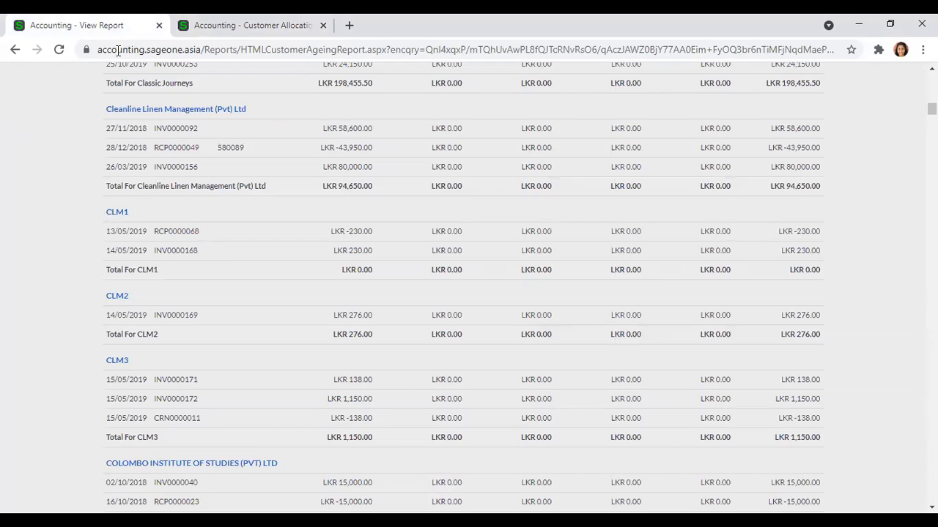
key(ctrl+Tab)
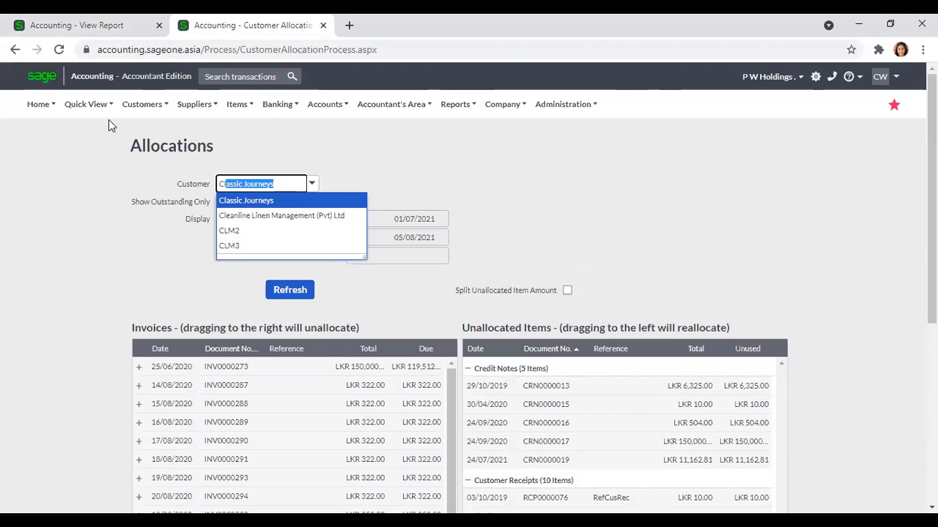
key(ctrl+shift+Tab)
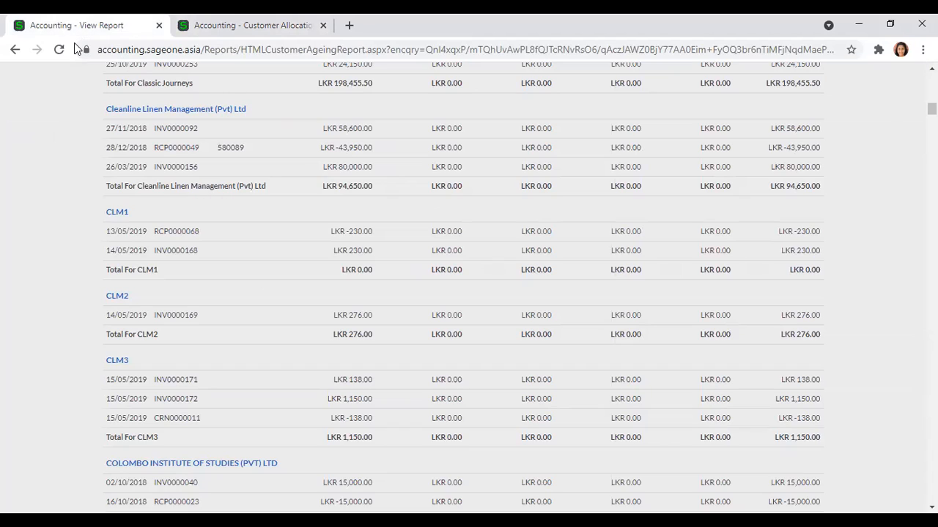
Duplicate the Days Outstanding report's browser tab and open the List of Customers in the original tab
drag(932, 109, 931, 79)
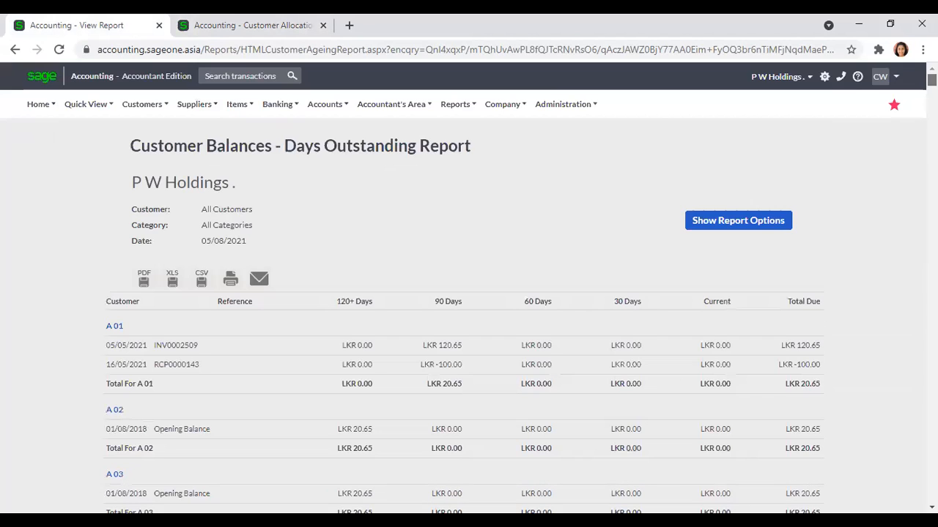
right_click(97, 27)
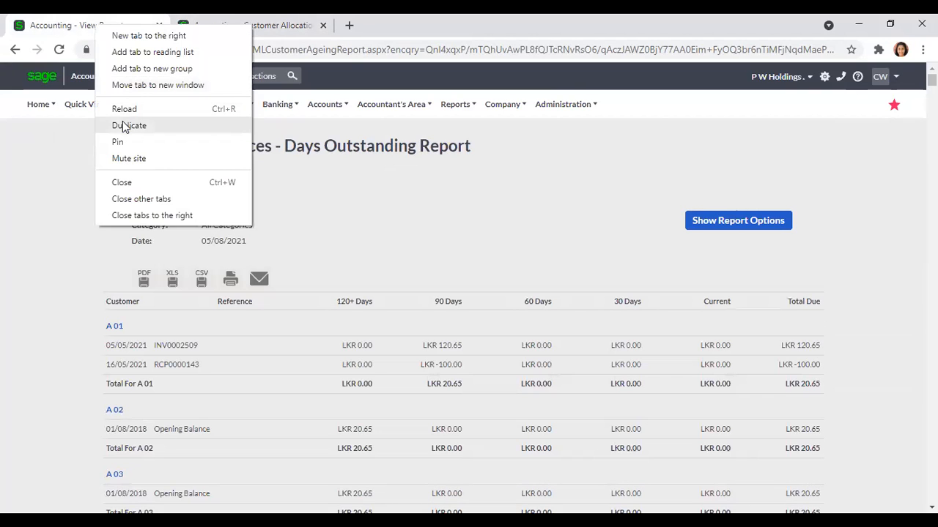
click(124, 127)
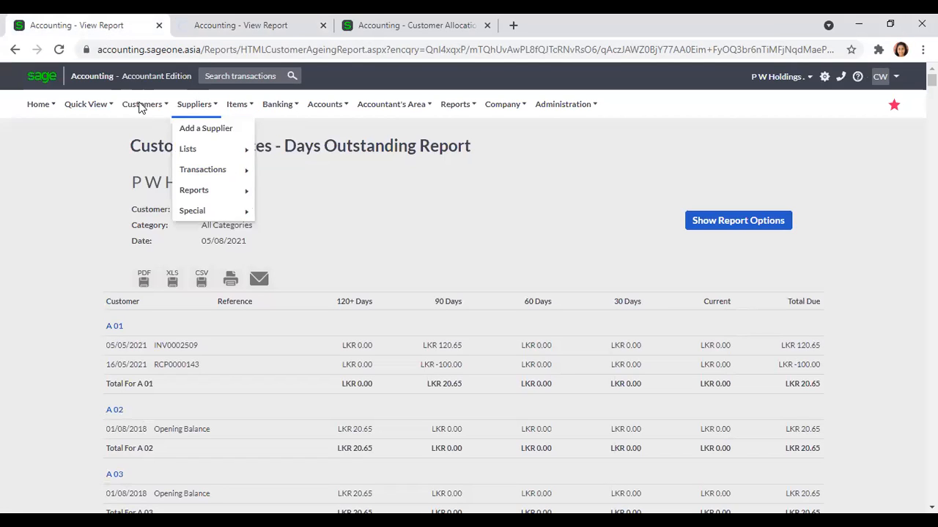
mouse_move(141, 106)
mouse_move(142, 150)
click(235, 153)
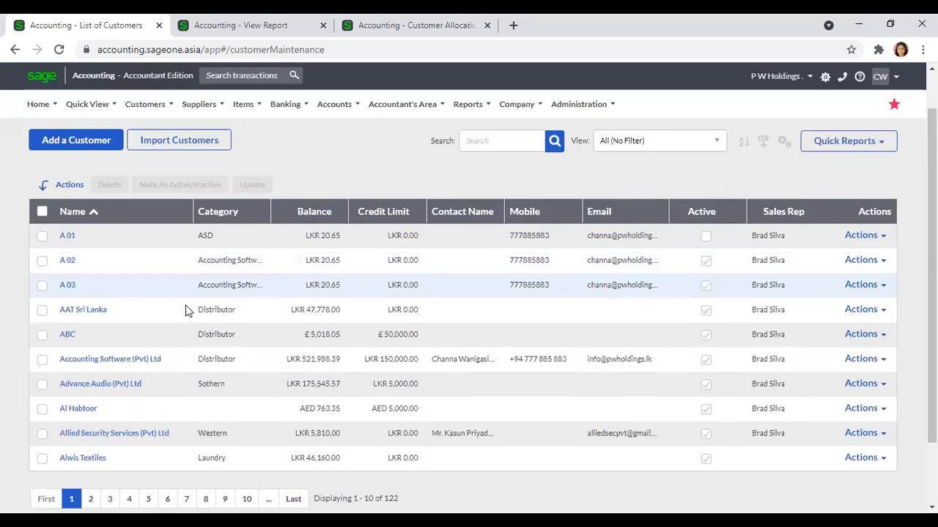
Find customer CLM1 on page 3 of the customer list and open its record for editing
scroll(185, 305, down, 2)
click(90, 421)
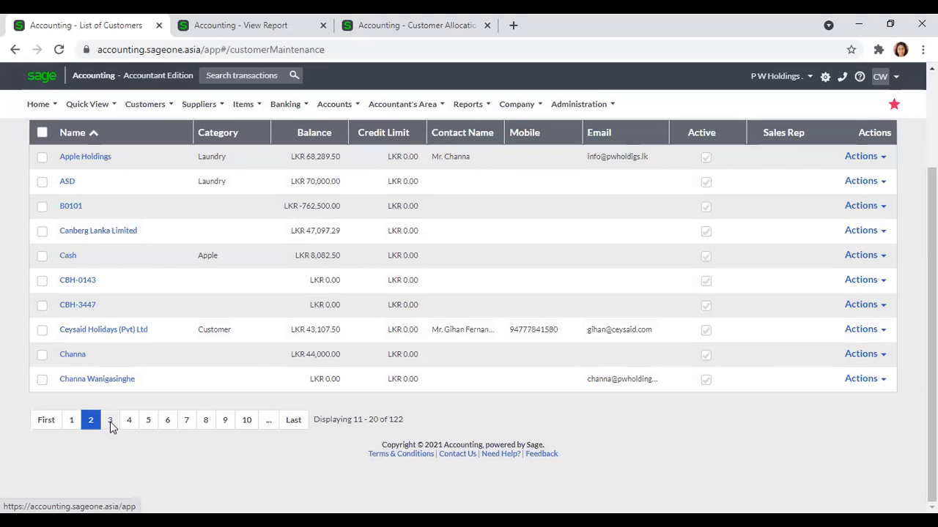
click(110, 420)
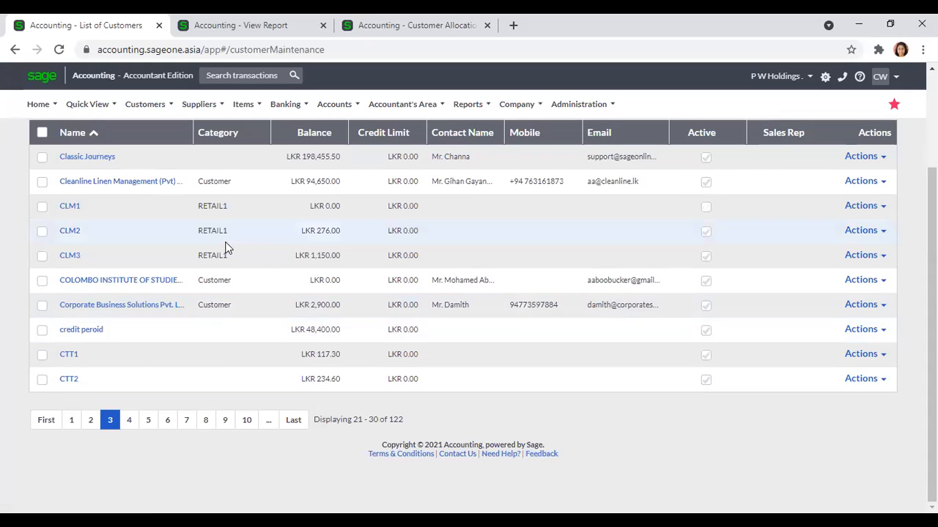
scroll(227, 249, up, 3)
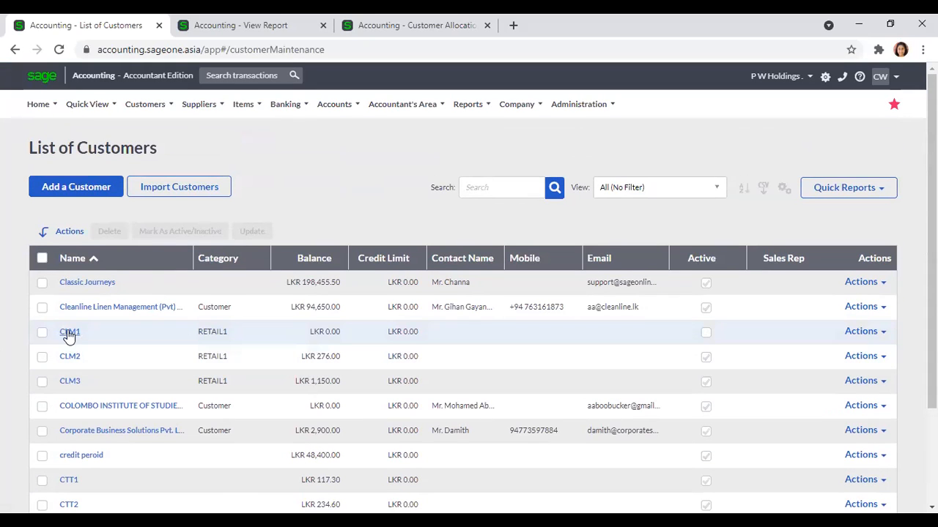
click(68, 333)
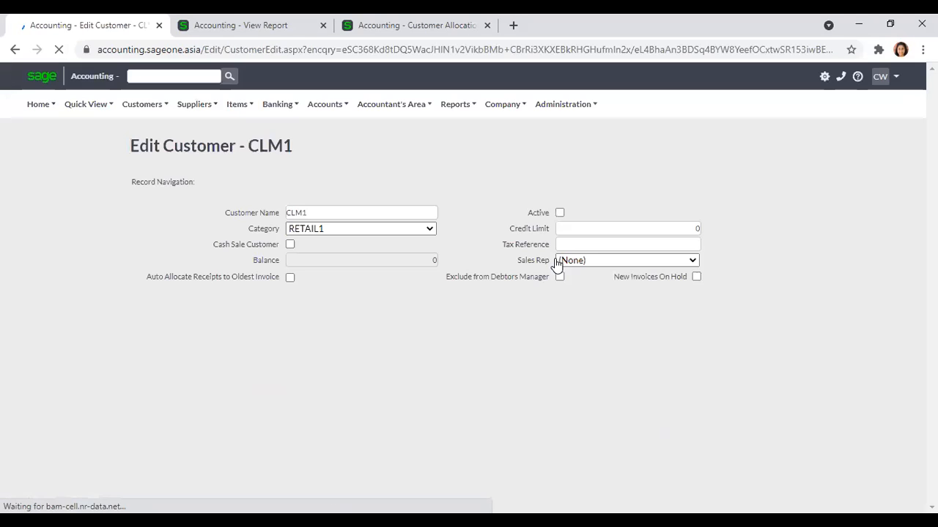
Mark customer CLM1 as active and save the record
click(559, 212)
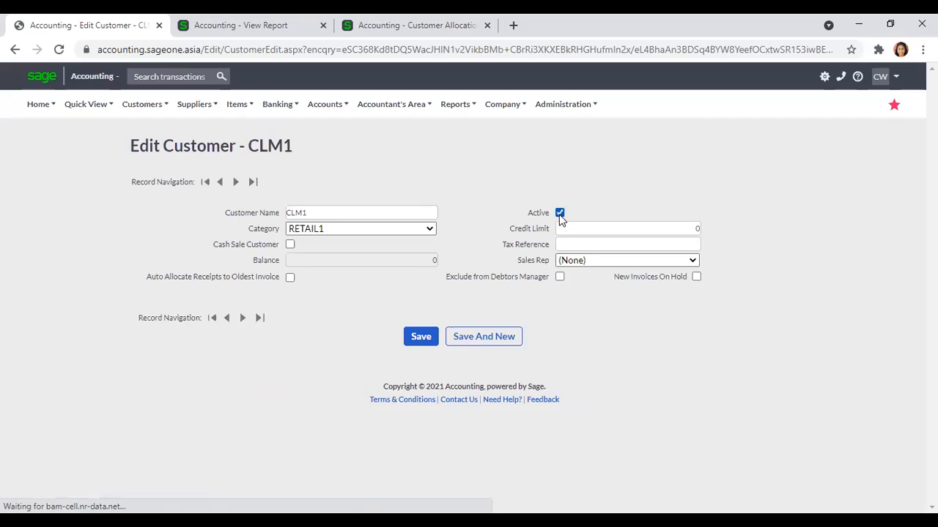
scroll(459, 356, down, 3)
click(420, 438)
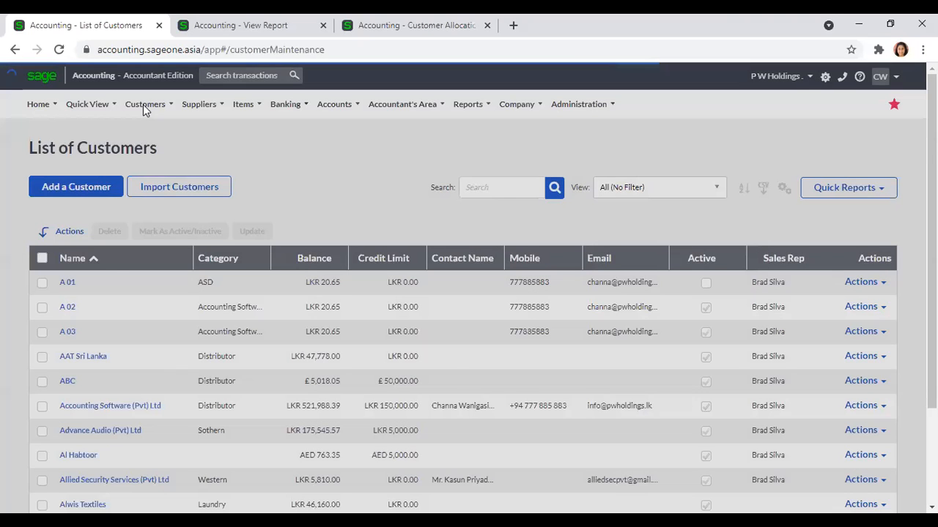
Open the customer Allocate Receipts page and load the outstanding invoices and unallocated items for CLM1
click(144, 105)
mouse_move(153, 176)
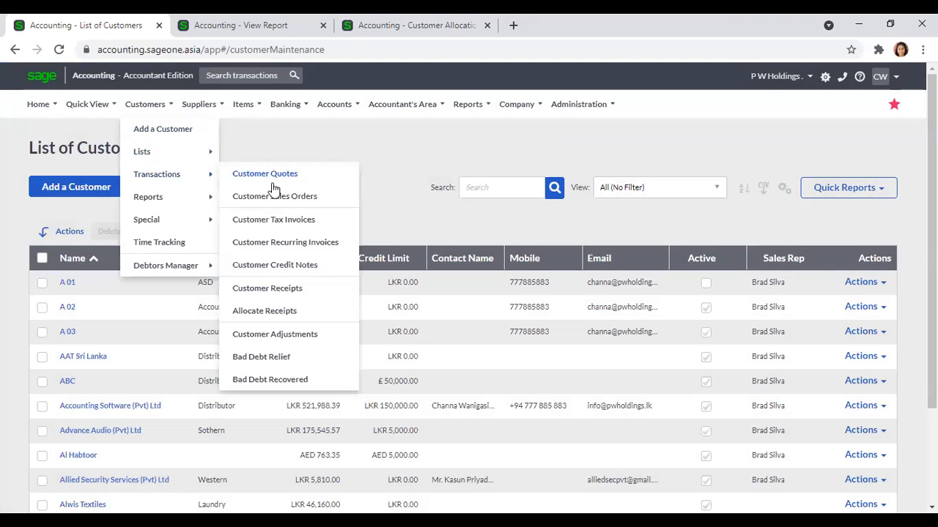
click(284, 312)
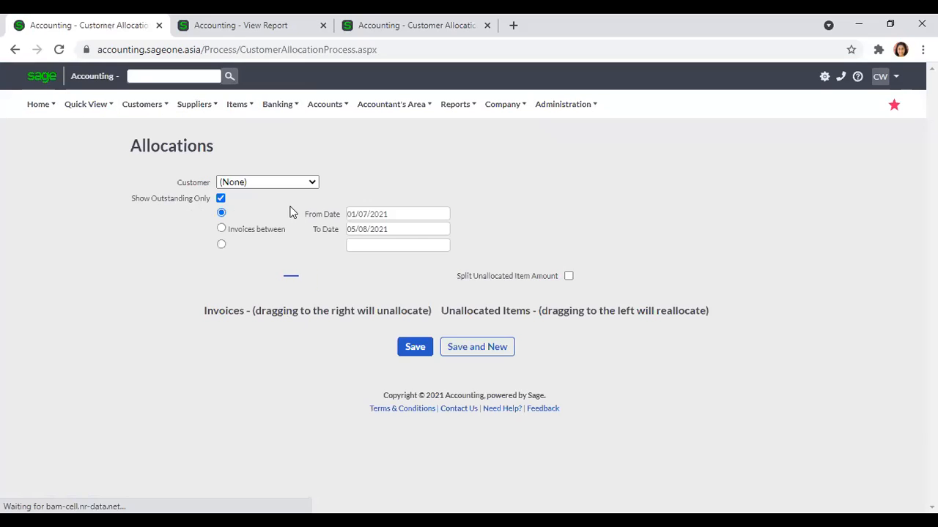
text(cl)
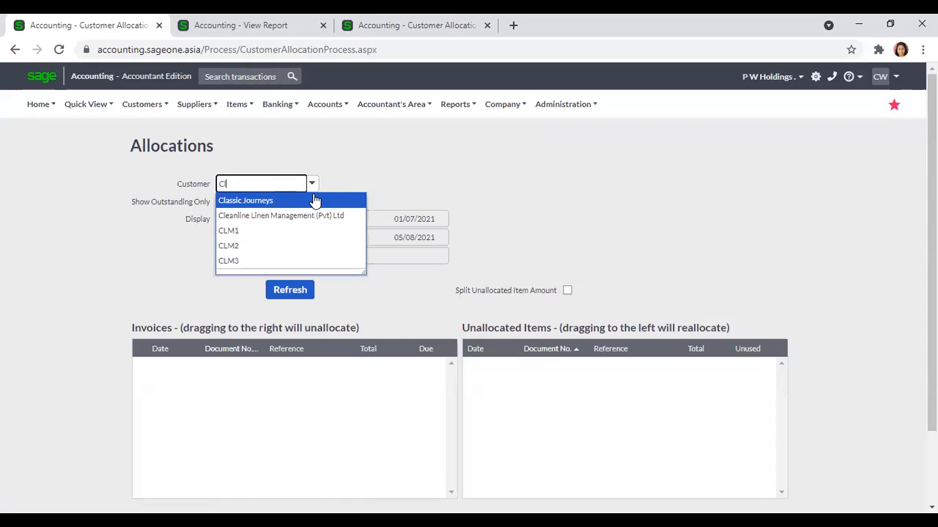
click(293, 235)
click(293, 288)
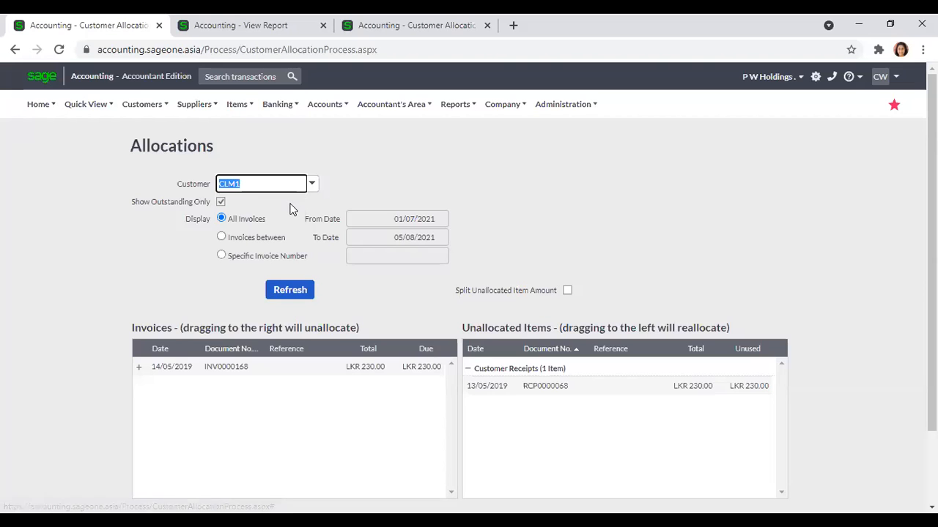
Try allocating customer receipt RCP0000068 to invoice INV0000168 and moving it back to the unallocated items
click(291, 289)
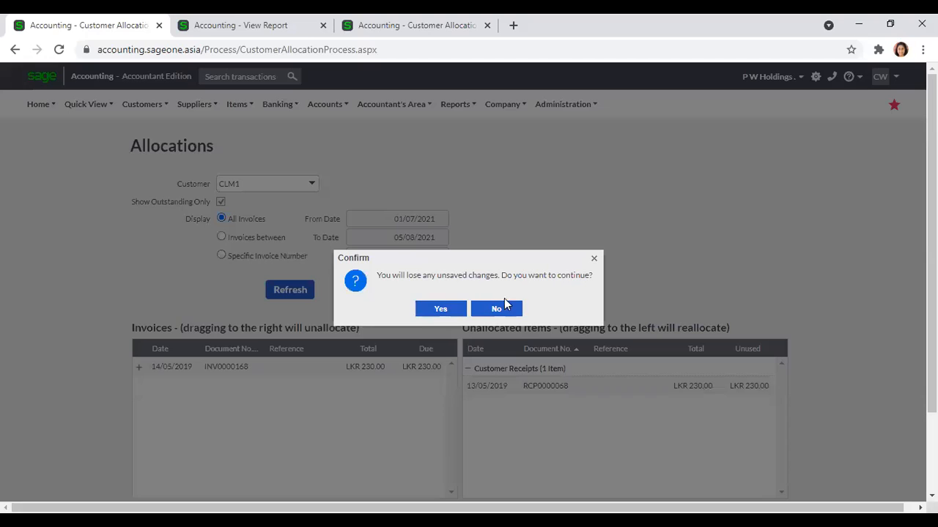
click(596, 260)
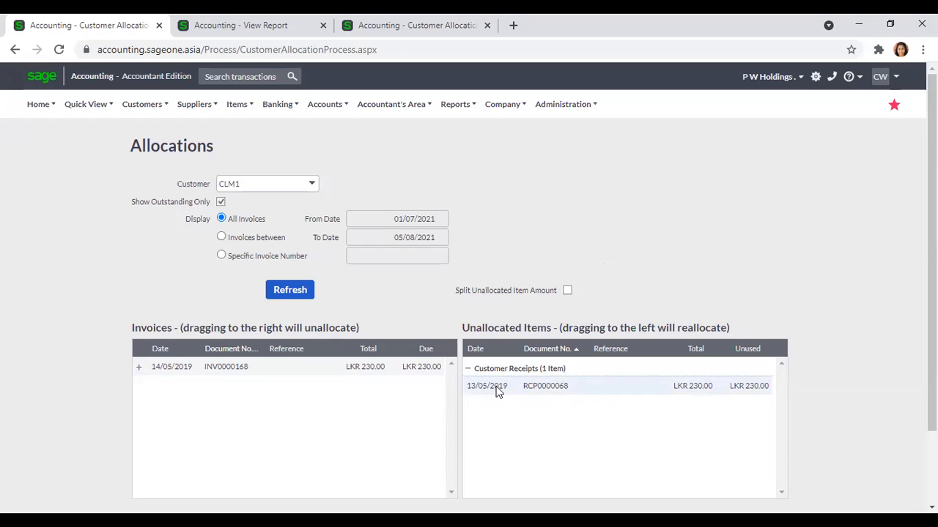
drag(494, 383, 412, 367)
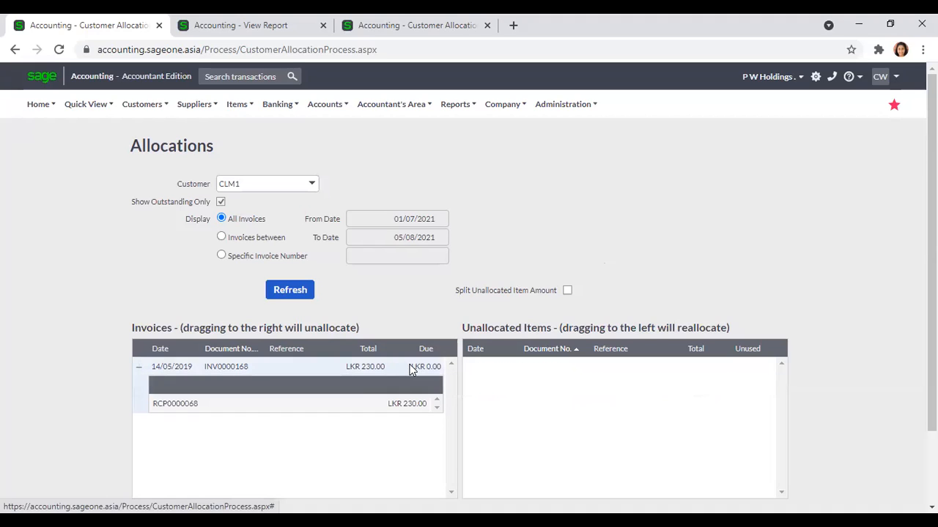
drag(353, 405, 488, 402)
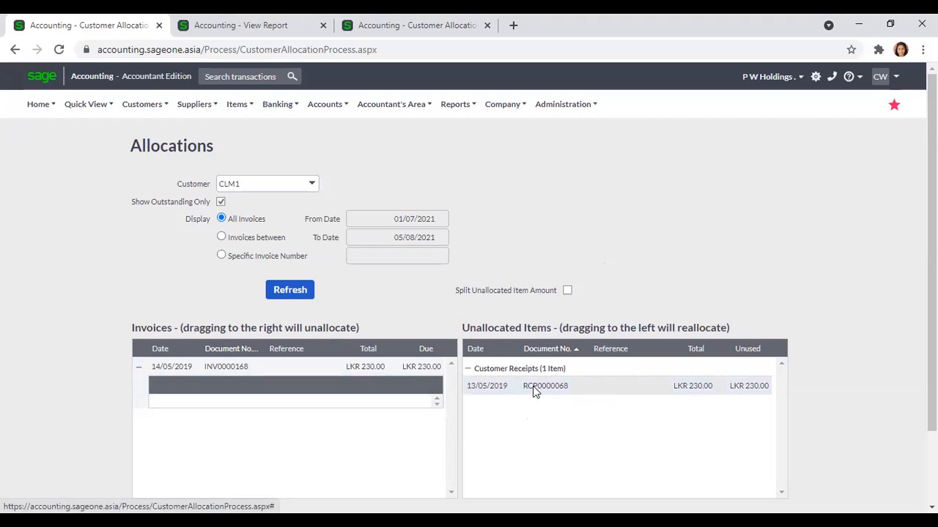
drag(533, 392, 435, 369)
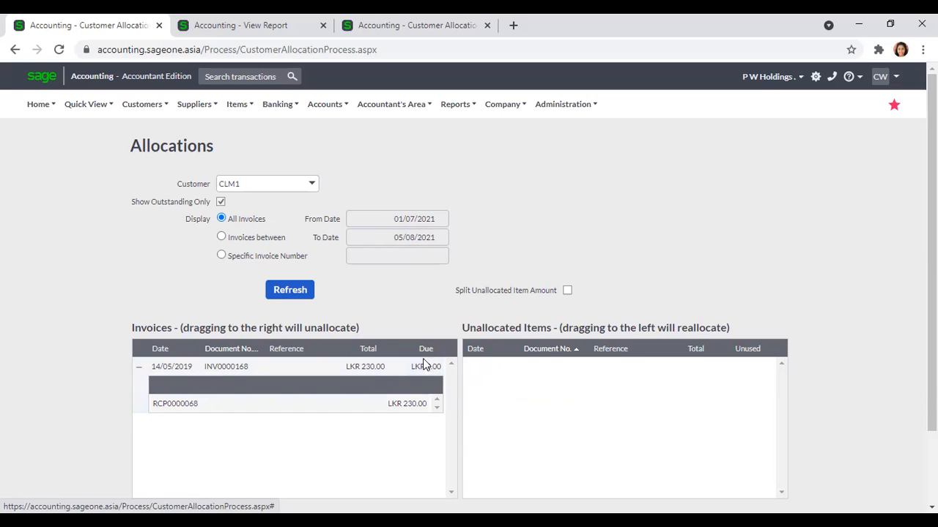
drag(417, 404, 581, 395)
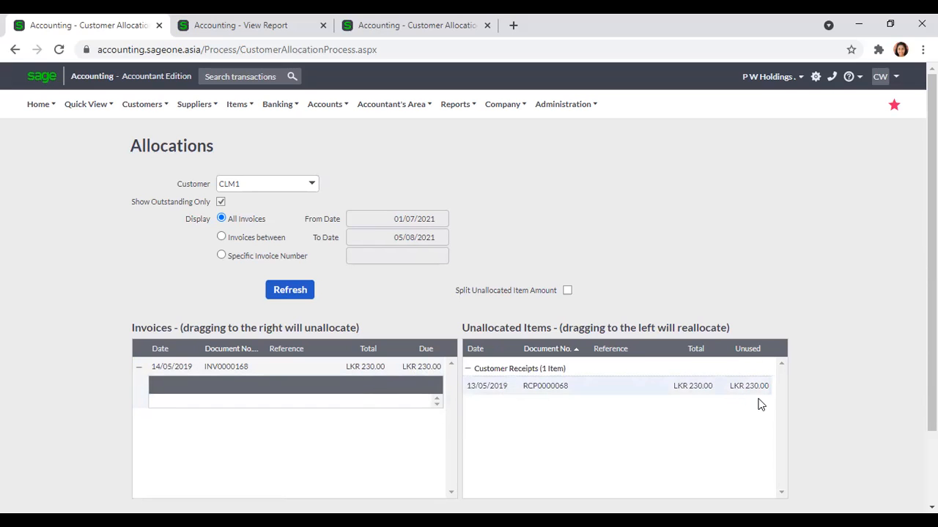
Reallocate the CLM1 customer's LKR 230.00 receipt to its invoice, and unallocate it again without saving
drag(700, 386, 422, 370)
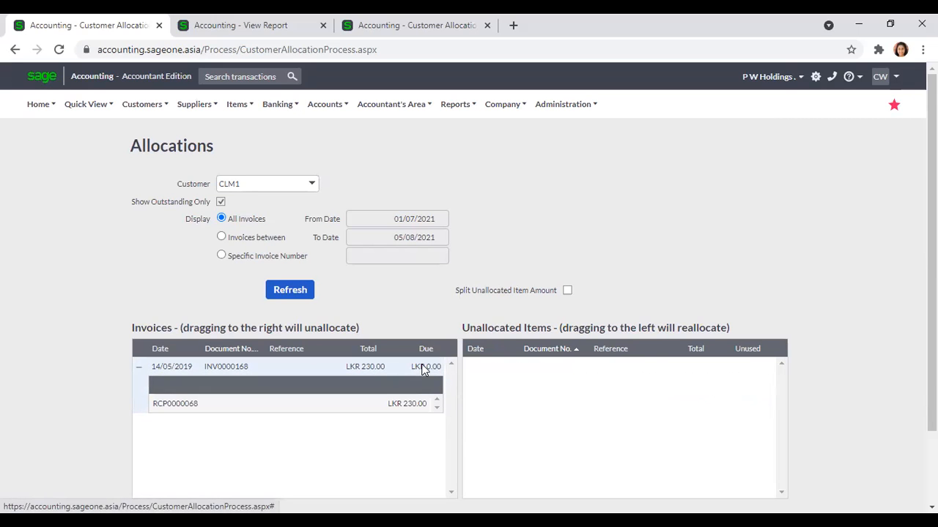
scroll(559, 290, down, 2)
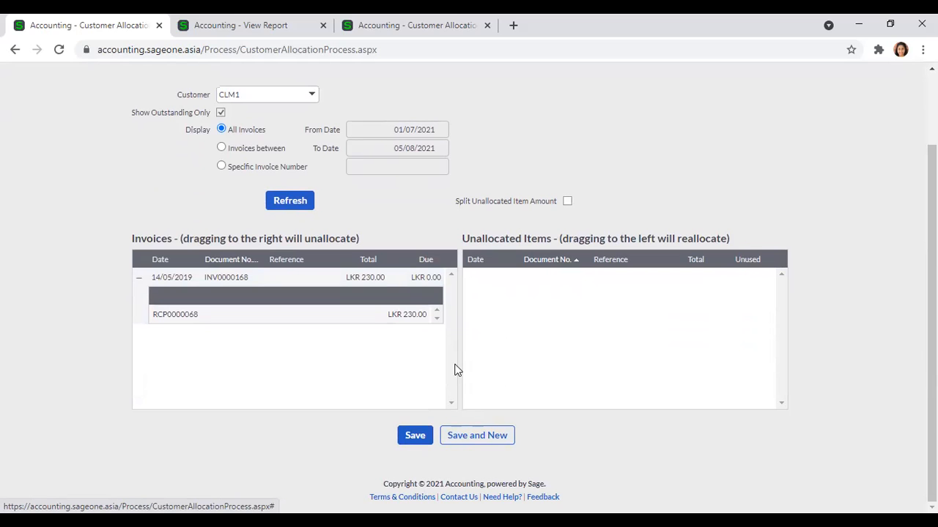
scroll(454, 370, up, 1)
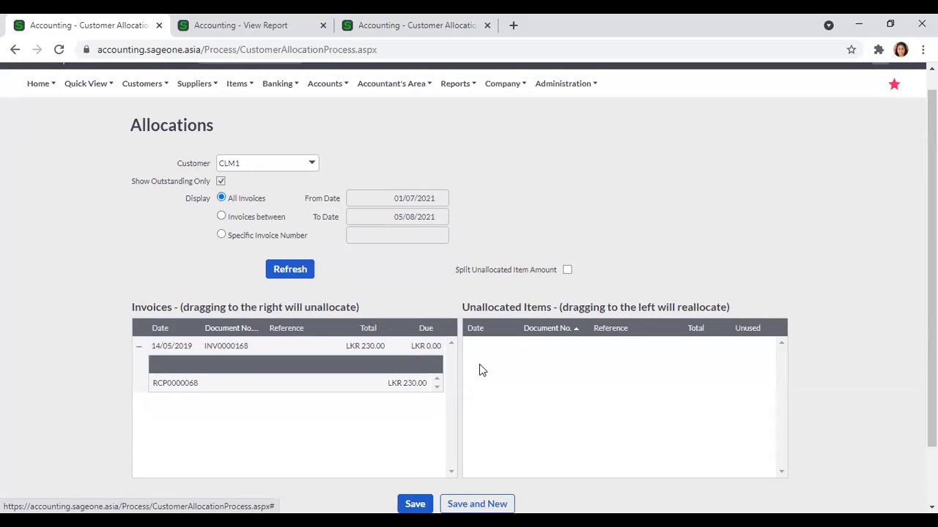
drag(364, 385, 501, 366)
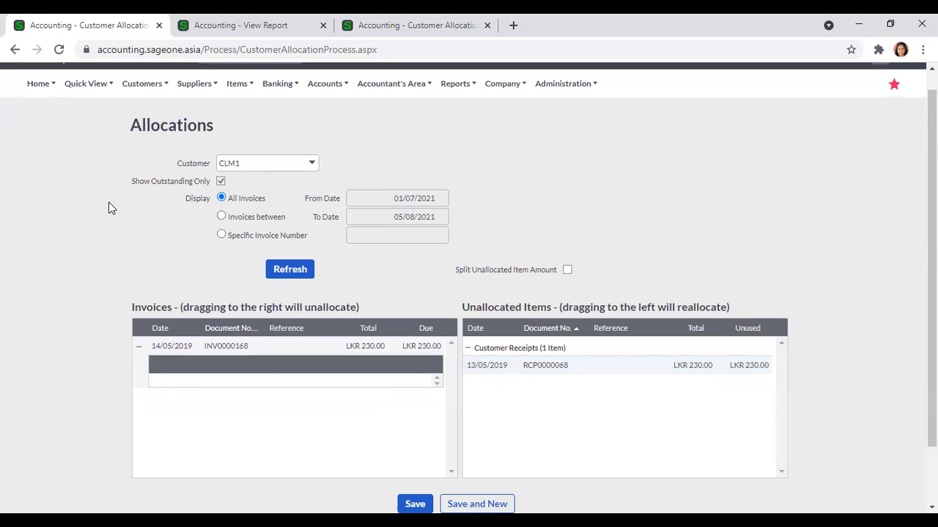
scroll(109, 208, up, 1)
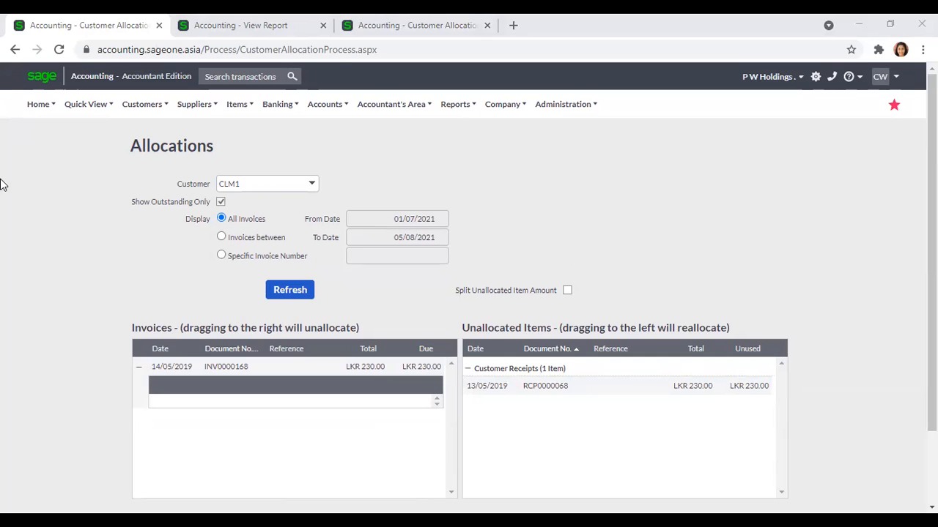
Open the company's general rounding settings and examine the available rounding types without changing the selection
mouse_move(128, 104)
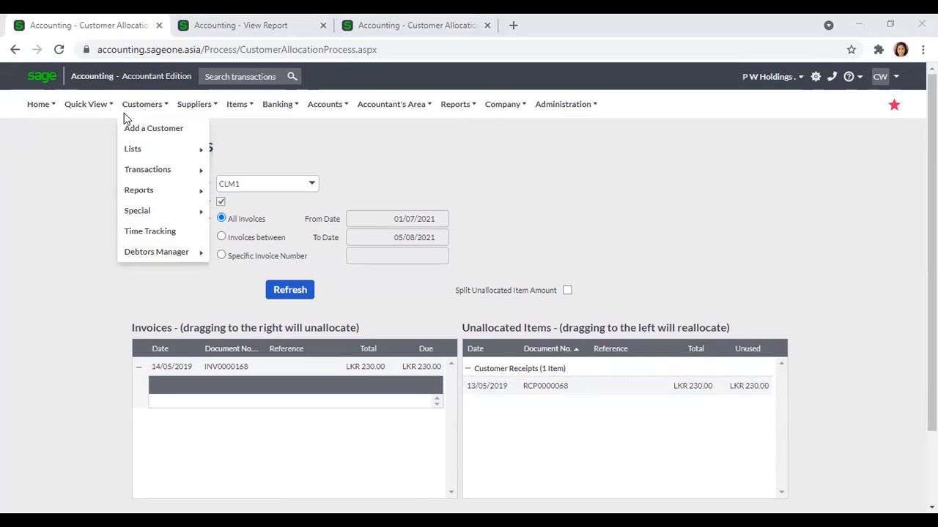
mouse_move(159, 170)
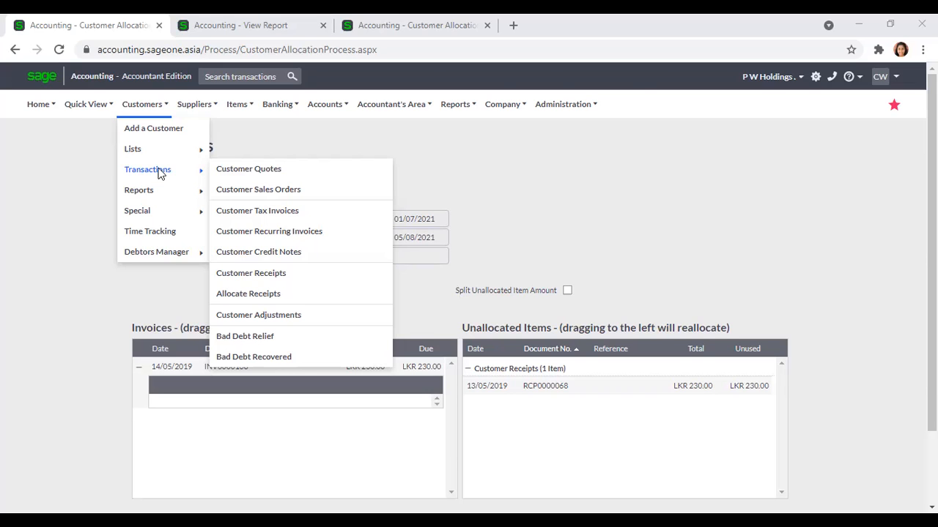
mouse_move(532, 100)
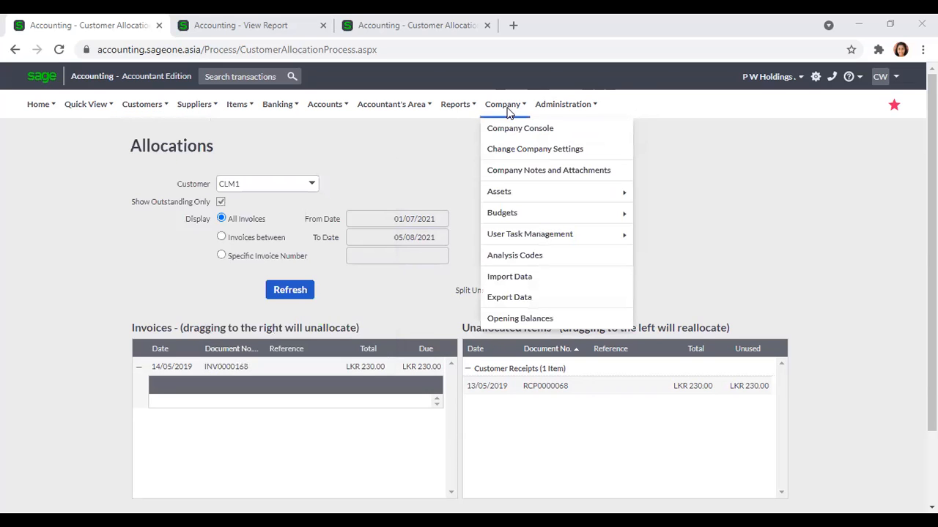
click(509, 151)
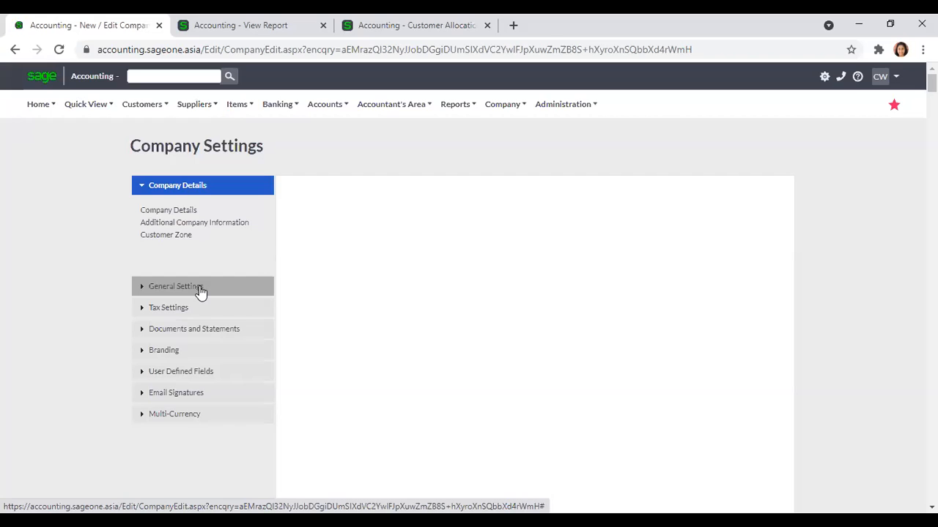
click(200, 287)
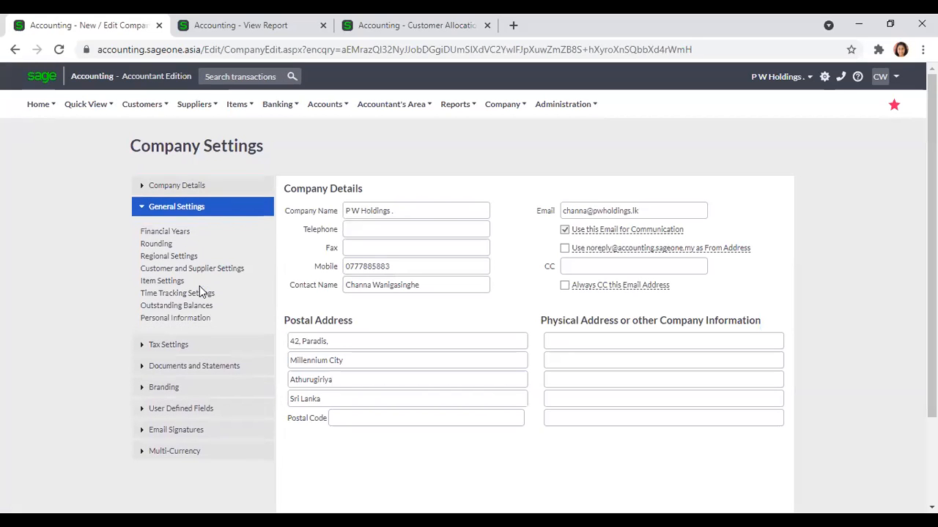
click(169, 248)
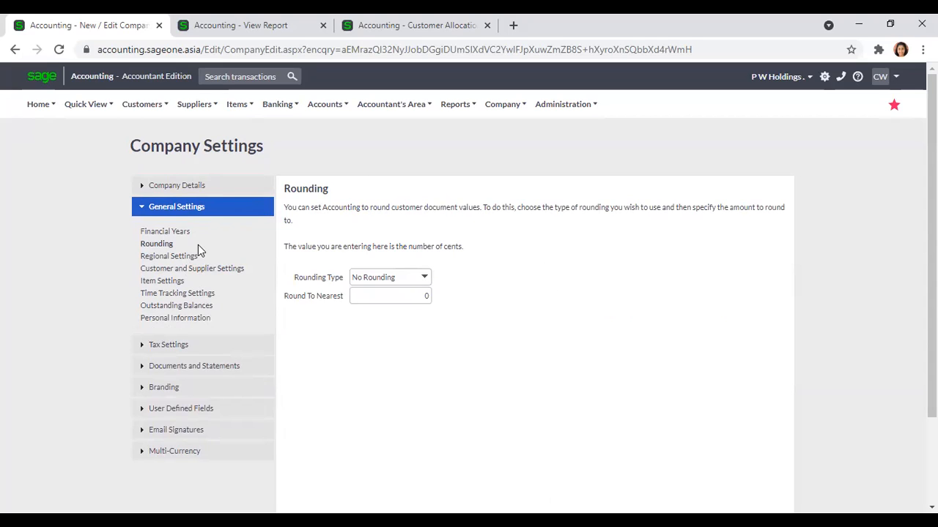
click(425, 281)
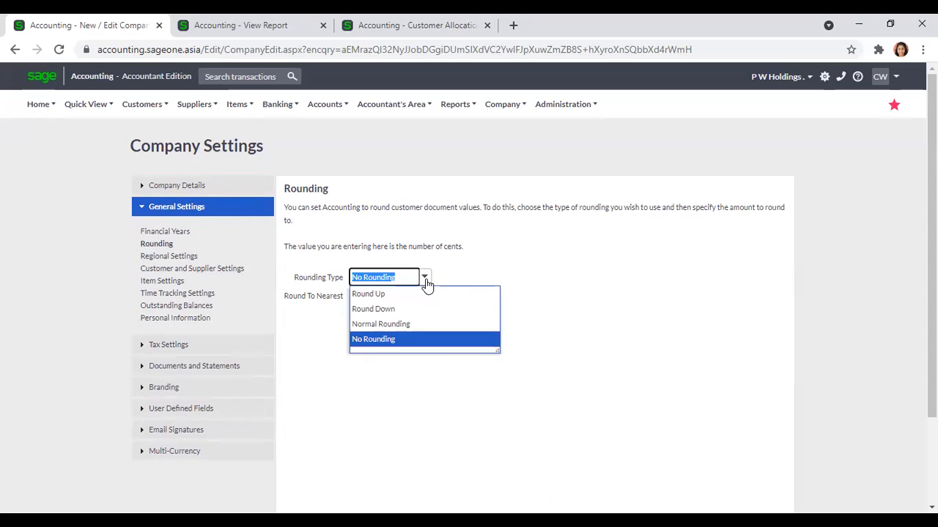
click(466, 280)
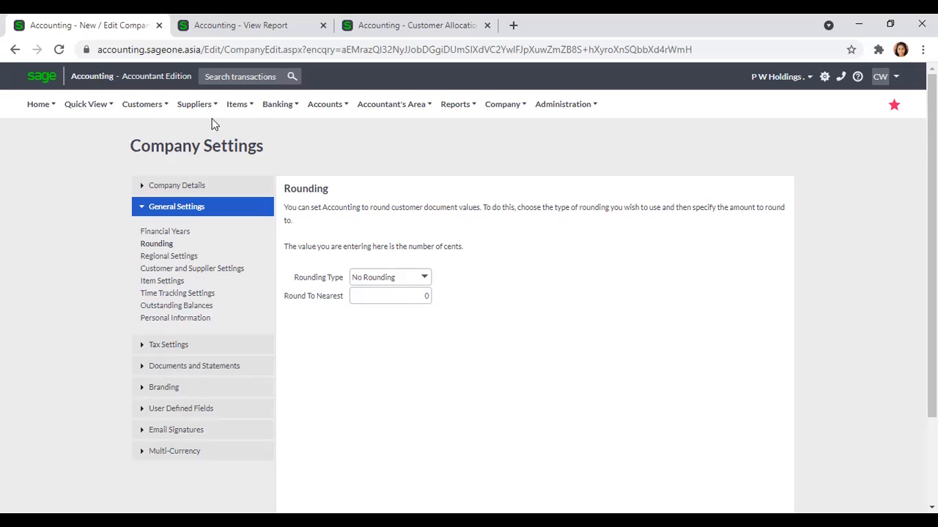
Open the page for allocating customer receipts
mouse_move(153, 112)
mouse_move(146, 162)
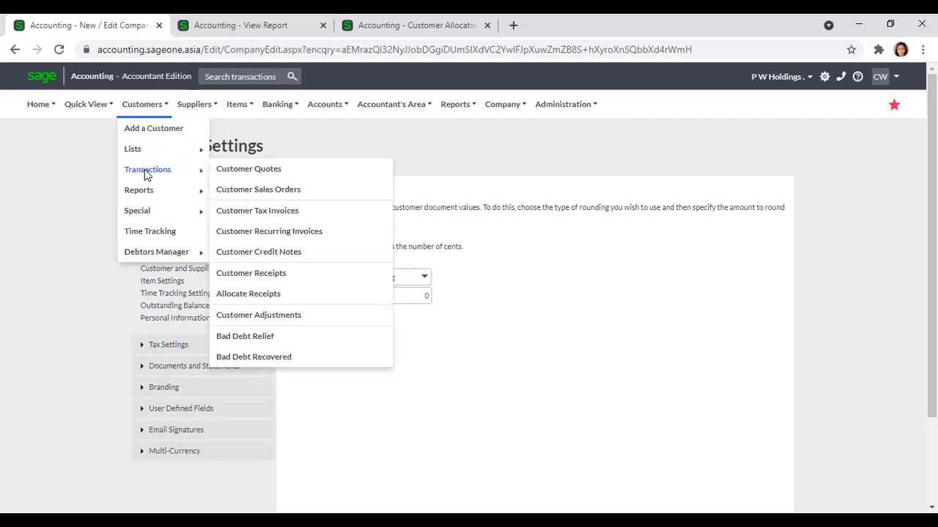
click(292, 296)
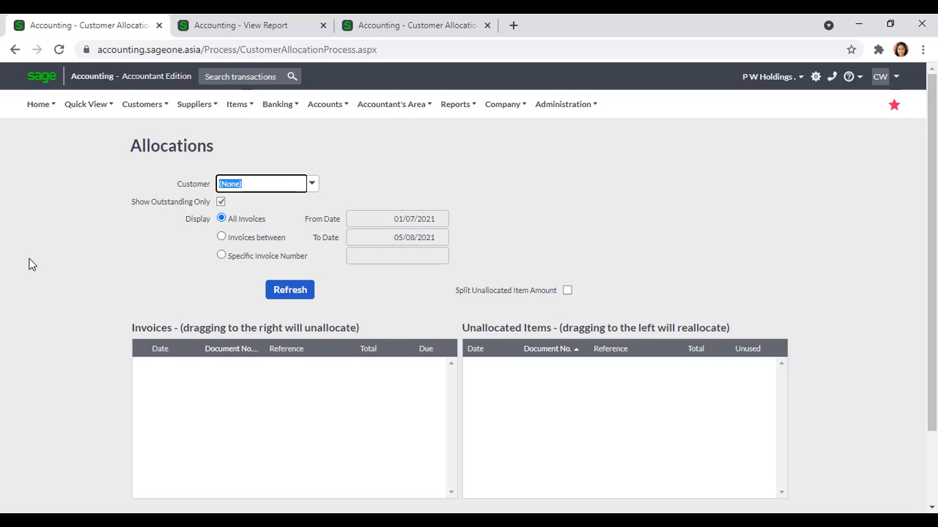
click(4, 272)
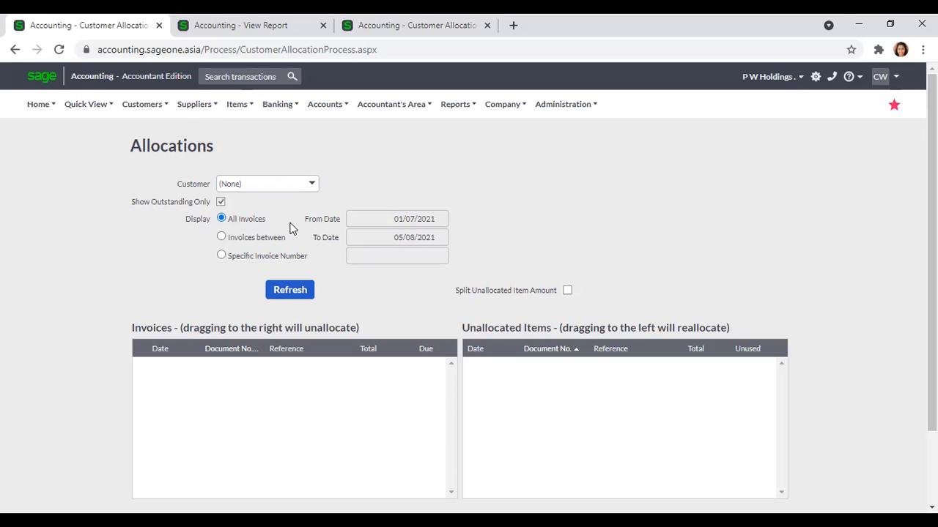
Switch to the other browser tab with customer allocations and examine Accounting Software (Pvt) Ltd's outstanding invoices and unallocated items
click(450, 37)
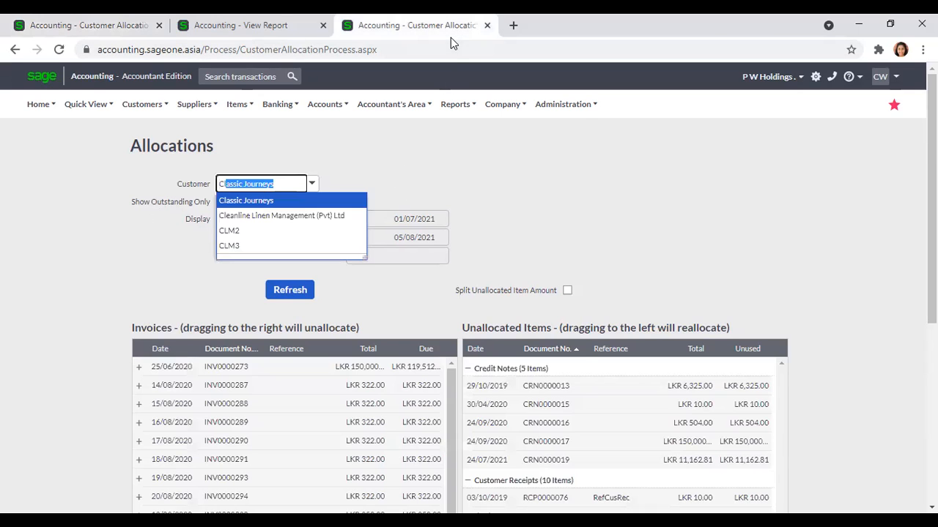
click(337, 176)
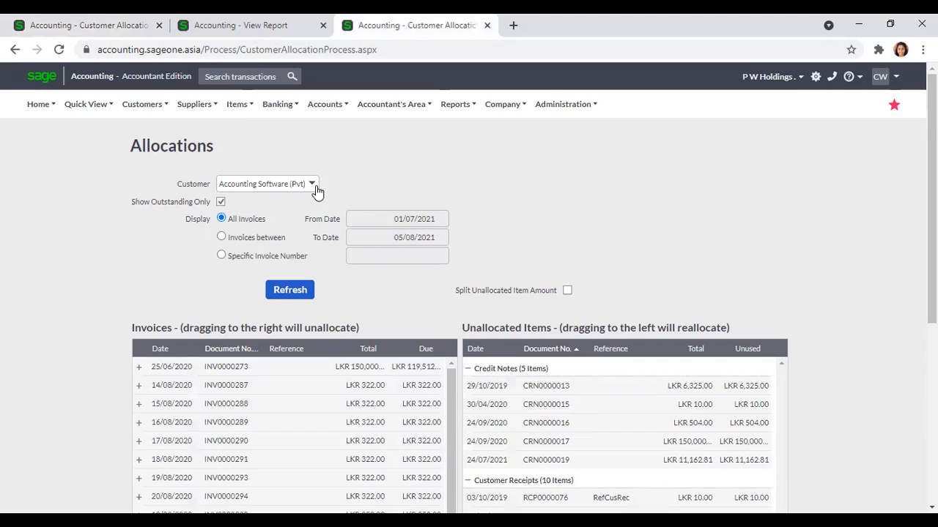
scroll(391, 189, down, 3)
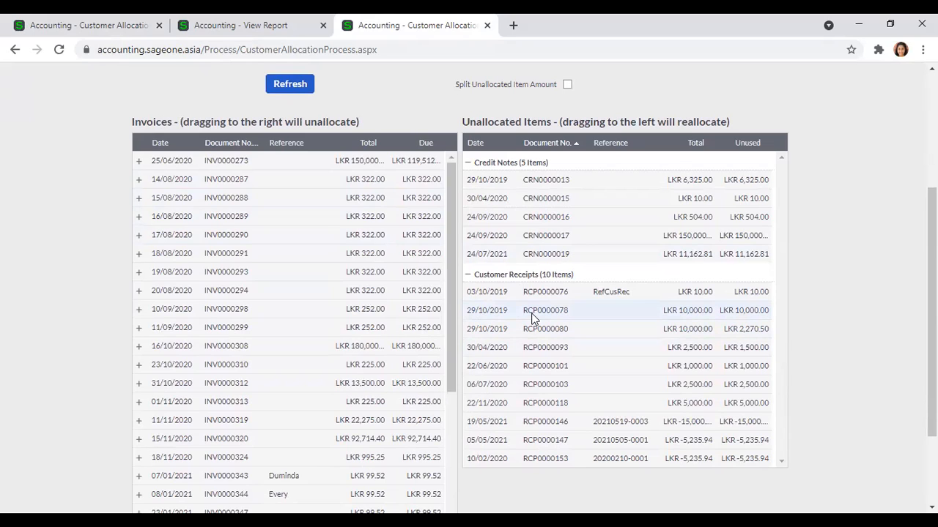
mouse_move(532, 315)
mouse_down()
mouse_move(493, 198)
mouse_move(420, 165)
mouse_move(517, 321)
mouse_up()
scroll(522, 328, up, 3)
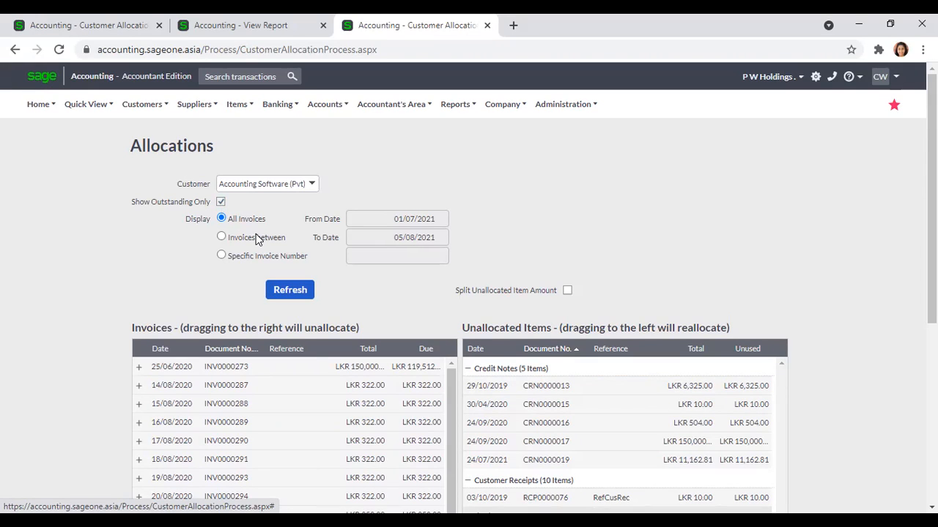
scroll(422, 397, down, 5)
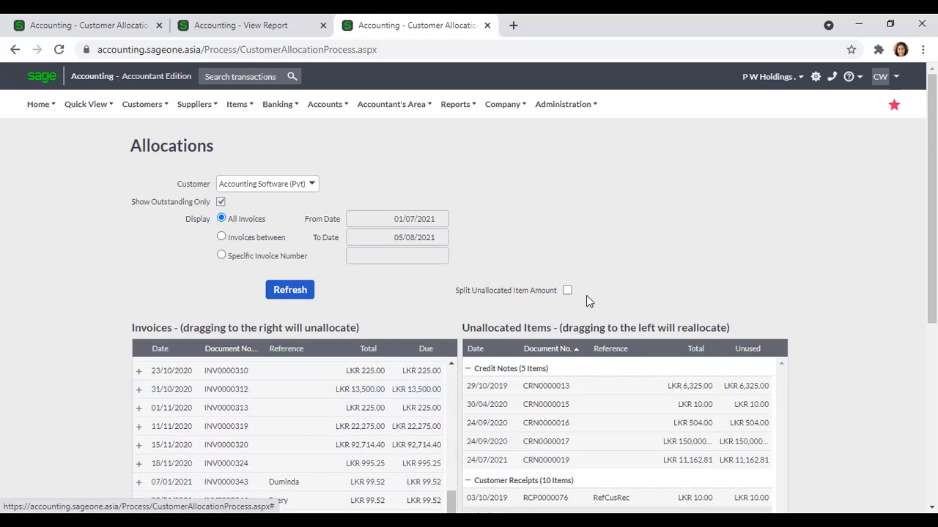
scroll(582, 296, down, 2)
scroll(393, 328, down, 2)
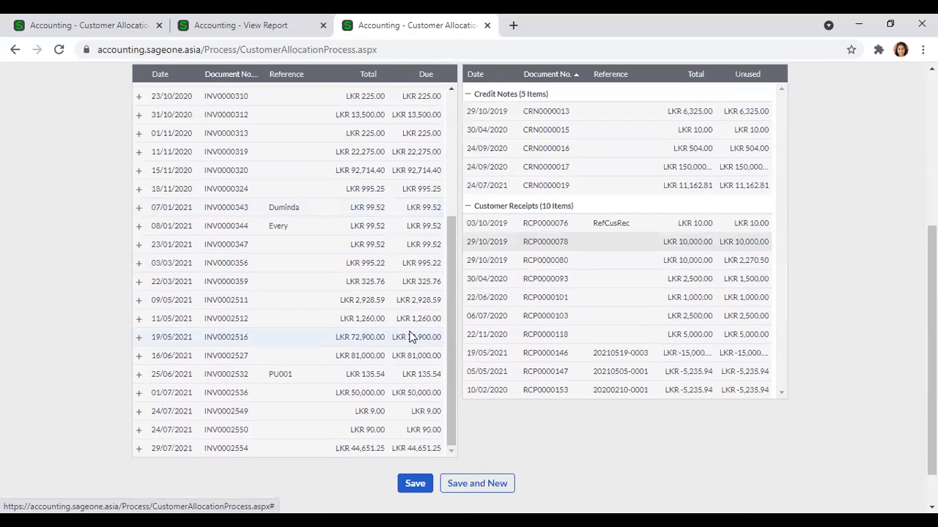
scroll(424, 262, up, 5)
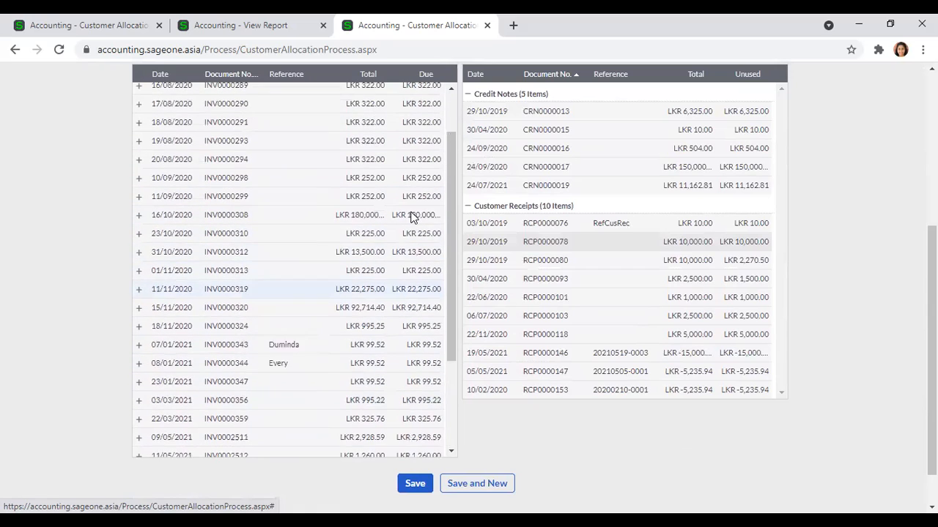
Sort the customer's invoices by amount due in ascending order
click(424, 74)
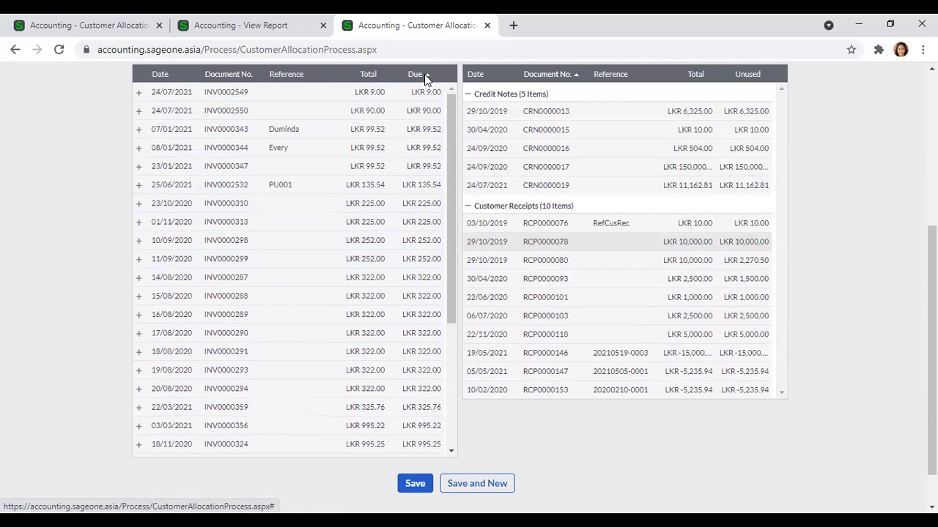
scroll(425, 132, up, 2)
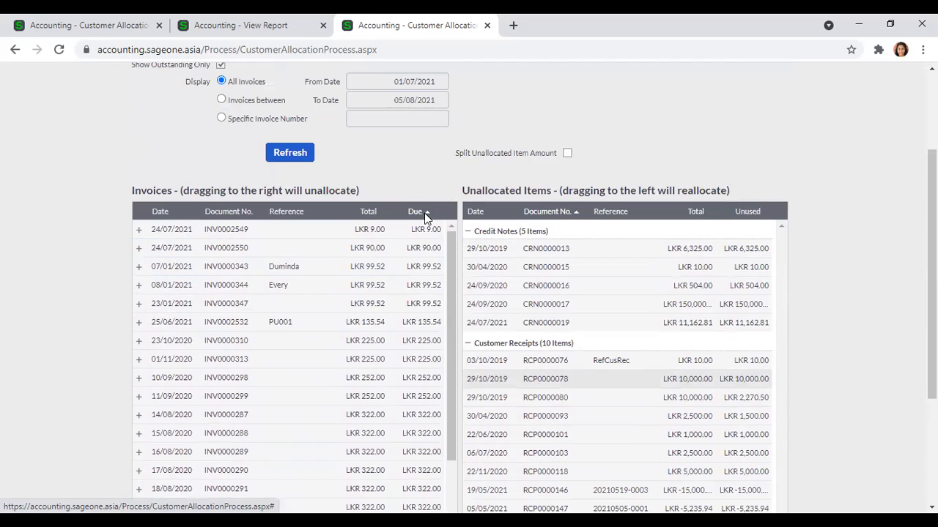
click(425, 215)
click(424, 210)
Turn off Show Outstanding Only and refresh the customer's invoice list, discarding any unsaved changes
scroll(373, 186, up, 2)
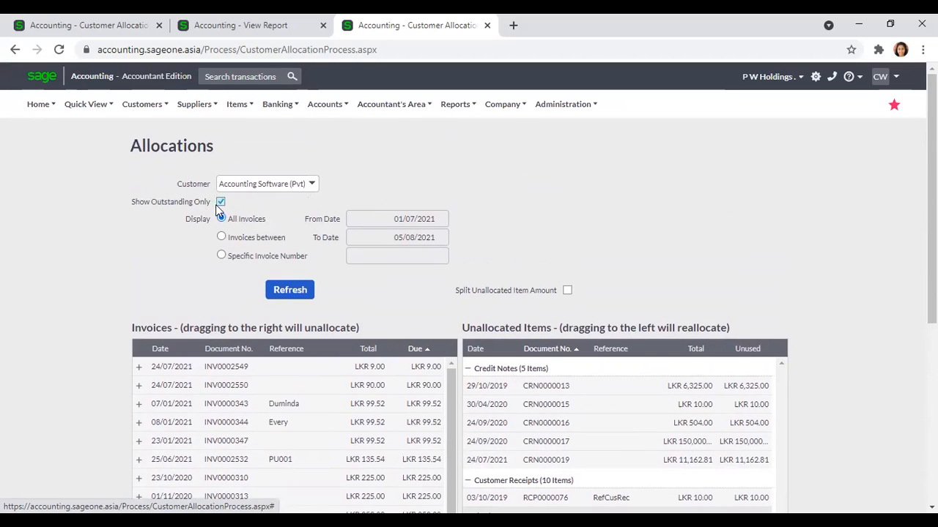
click(291, 290)
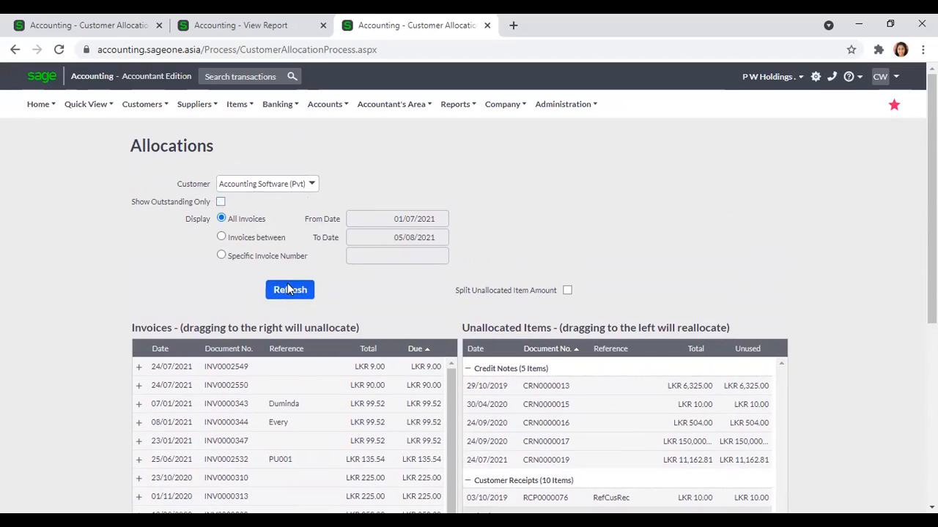
click(440, 310)
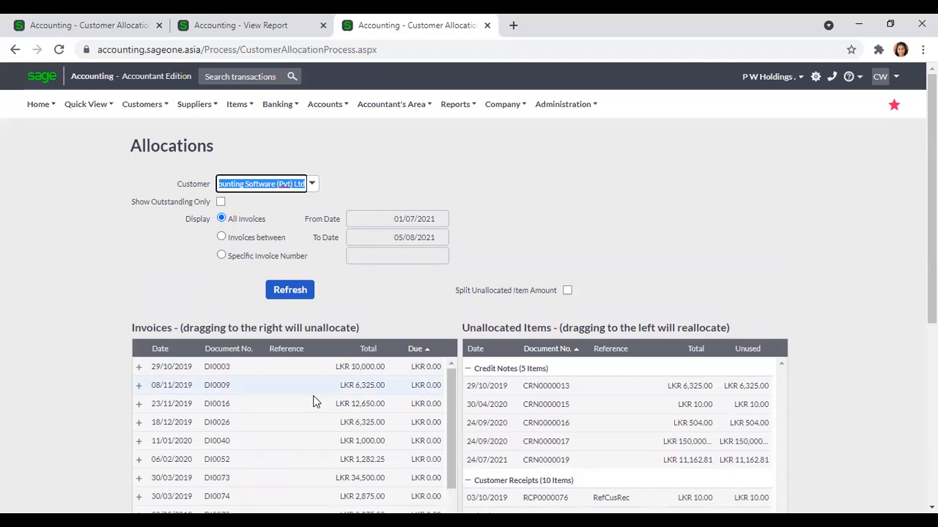
scroll(380, 410, down, 2)
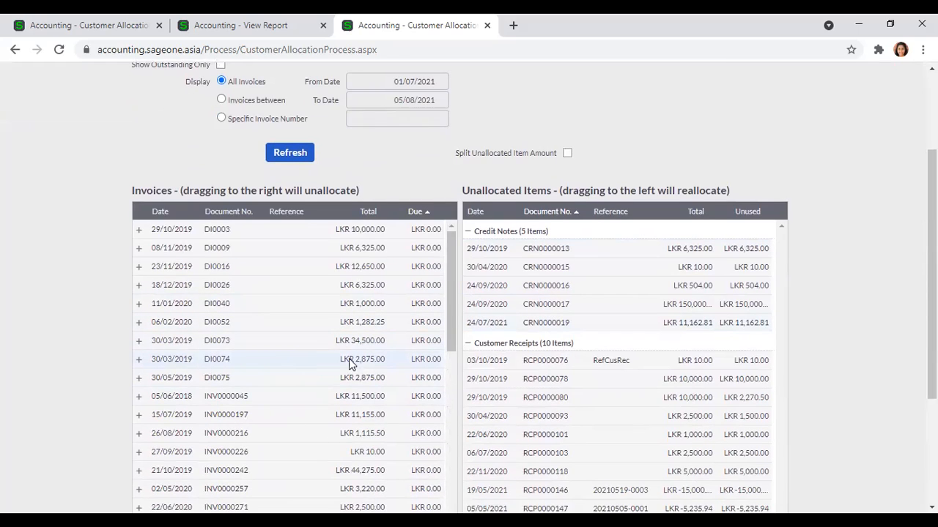
Reapply the ascending amount-due sort to the full invoice list and look through the sorted invoices
scroll(337, 361, down, 3)
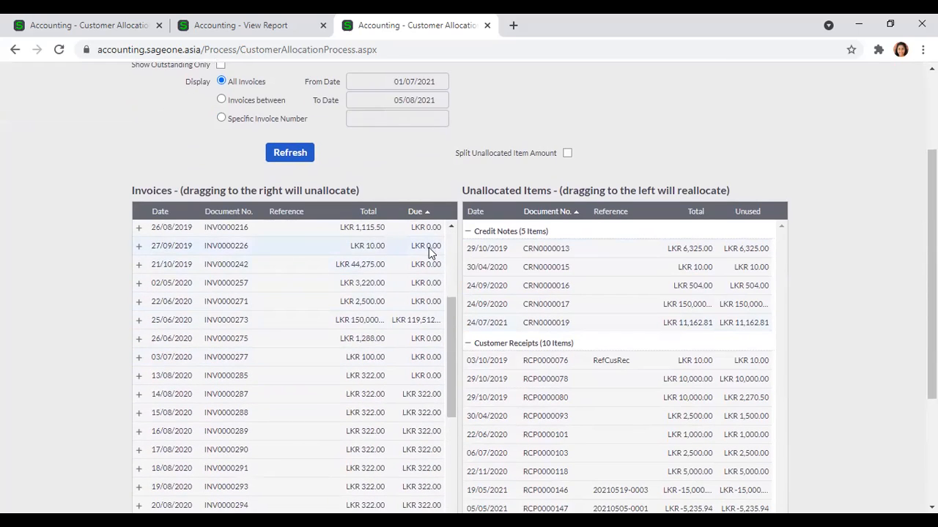
click(423, 213)
click(423, 214)
scroll(423, 271, down, 10)
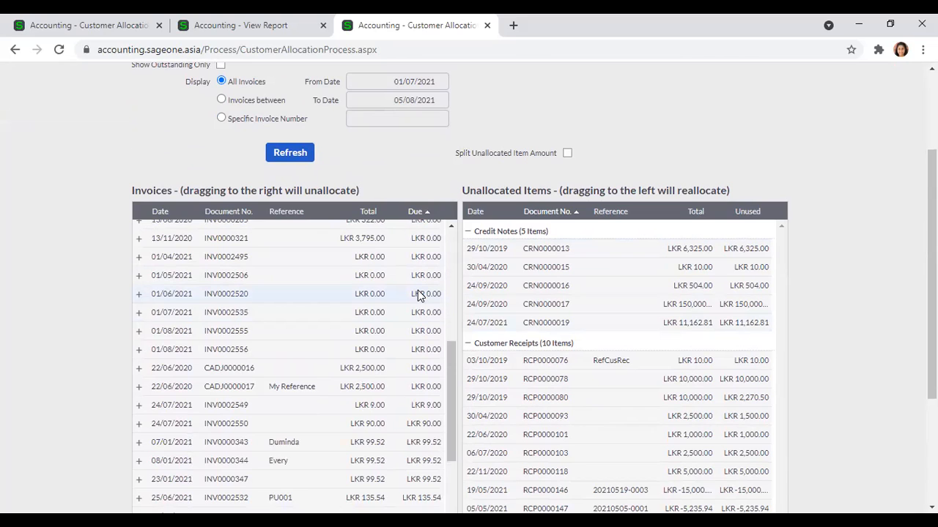
Turn on Show Outstanding Only and refresh the customer's invoices, discarding any unsaved changes
scroll(417, 293, up, 12)
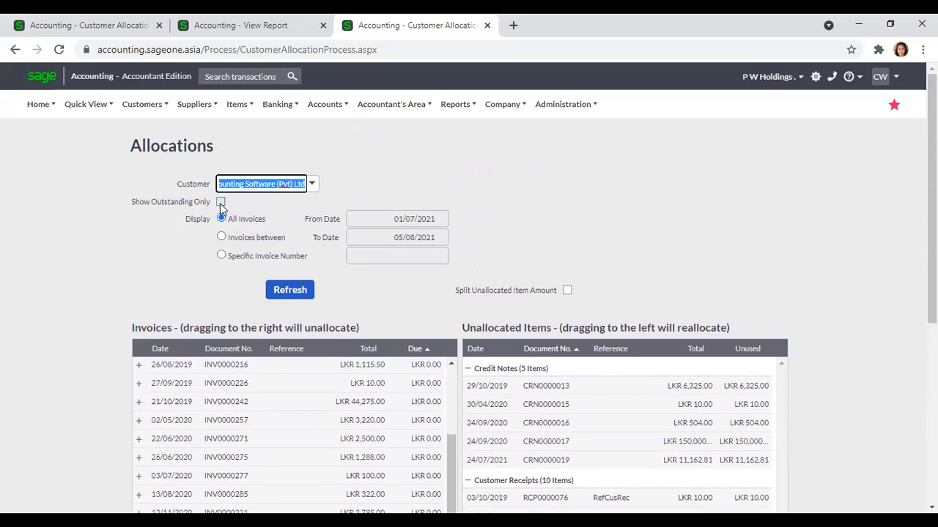
click(220, 203)
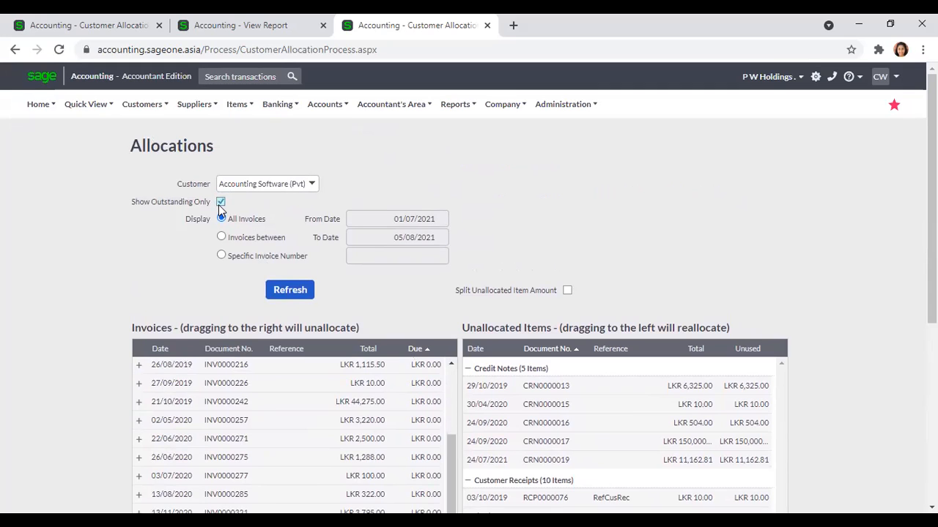
click(287, 293)
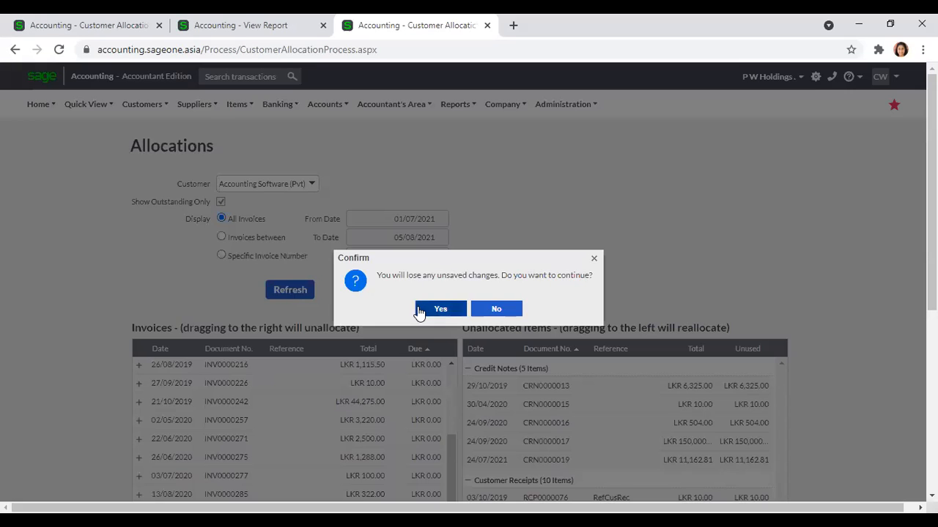
click(443, 308)
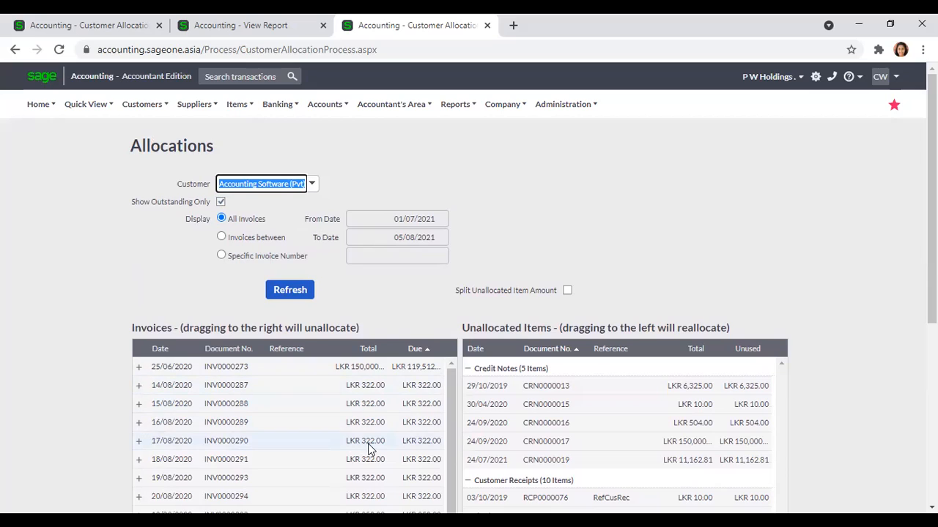
Limit the outstanding invoices to those between 01/07/2021 and 05/08/2021, refresh the list, and sort it by date in ascending order
click(221, 237)
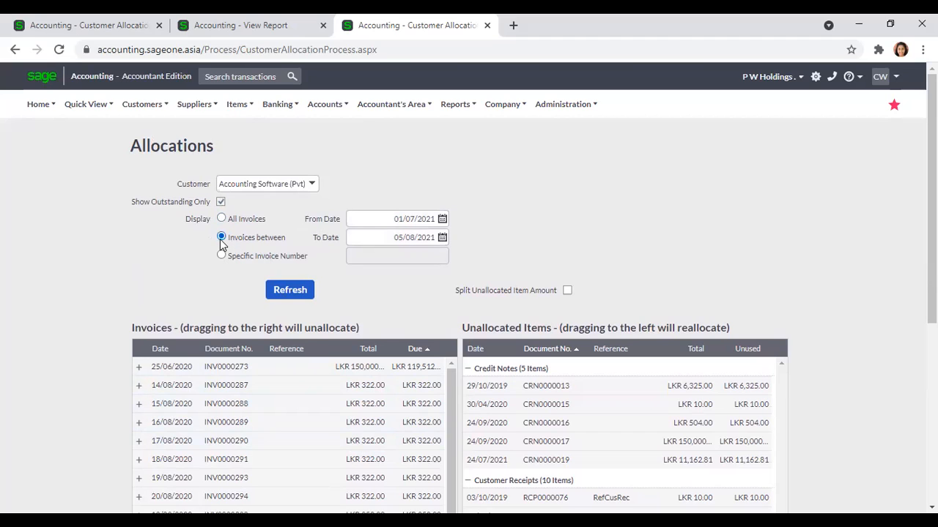
click(221, 218)
click(222, 237)
click(306, 290)
click(435, 309)
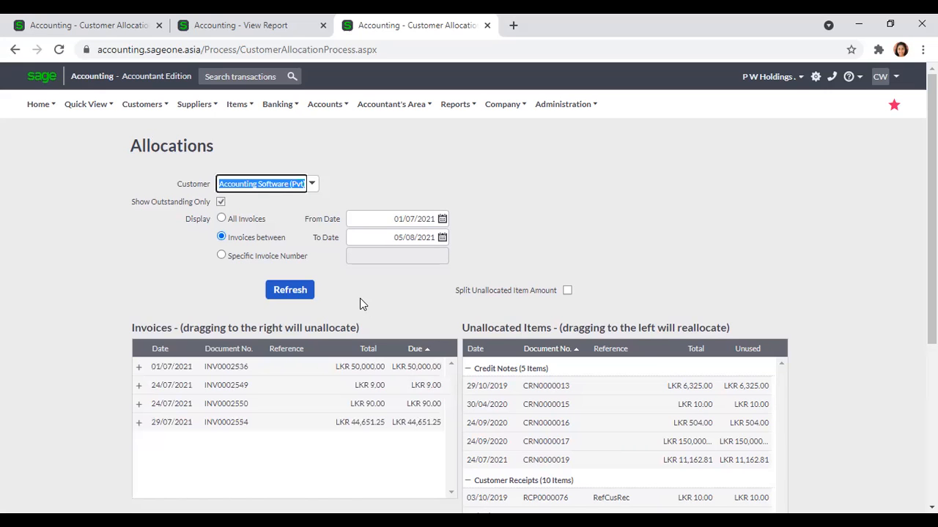
click(168, 350)
Filter the list by the specific invoice number INV0002554 and refresh it, discarding unsaved changes
click(221, 256)
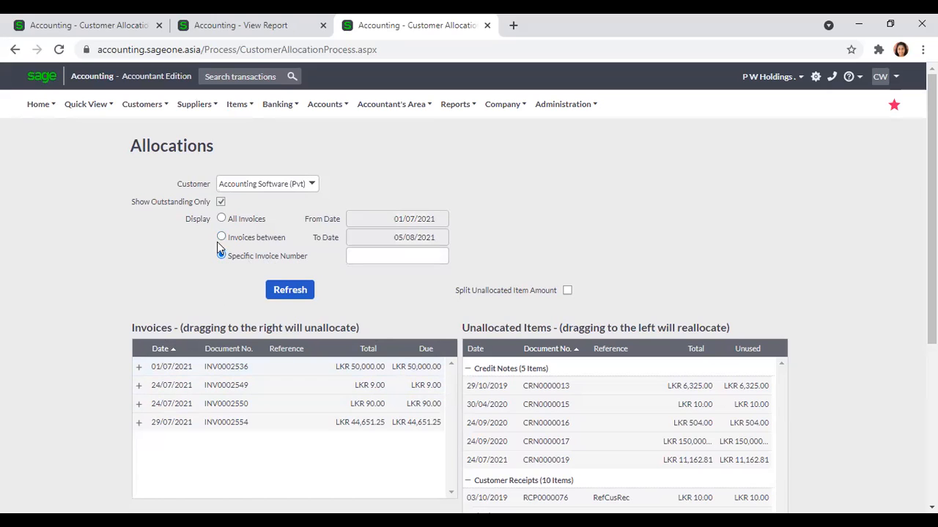
click(222, 239)
click(221, 256)
click(354, 255)
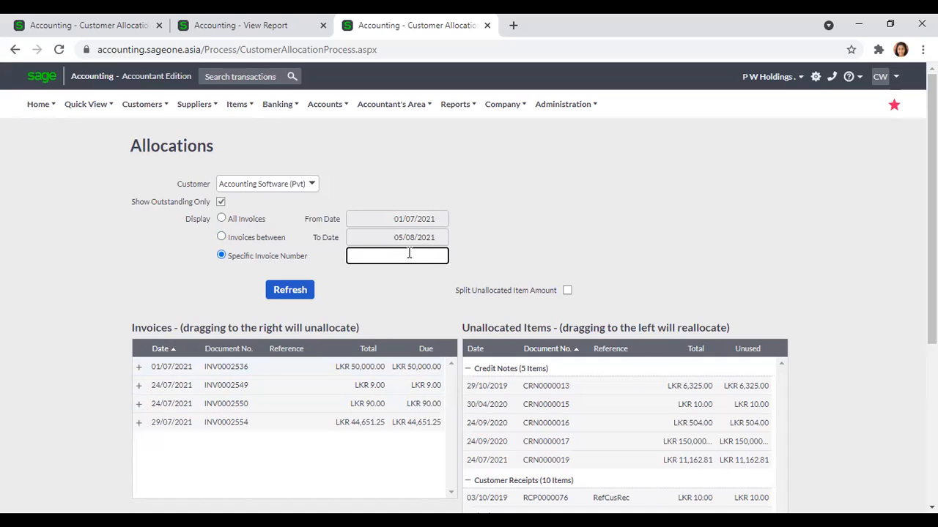
text(INV0002554)
click(282, 290)
click(436, 310)
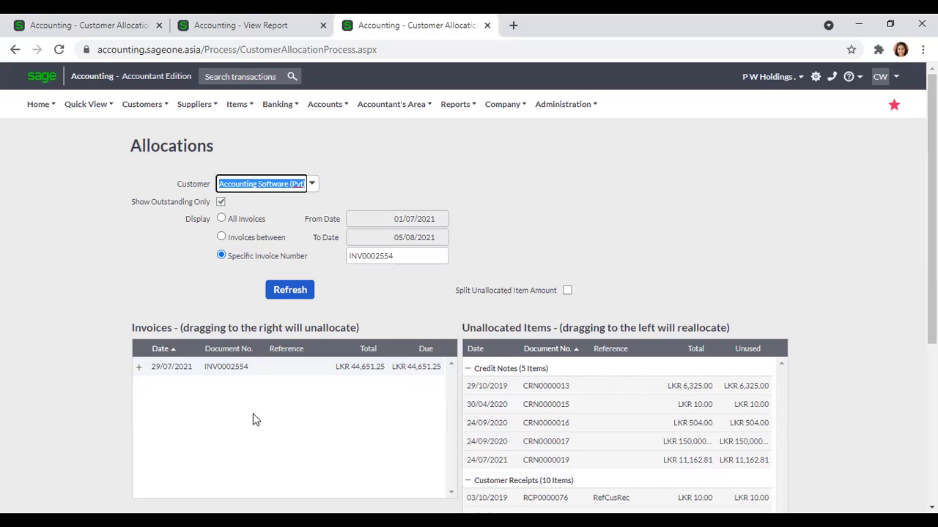
Set the display back to All Invoices and refresh the outstanding invoice list
click(222, 219)
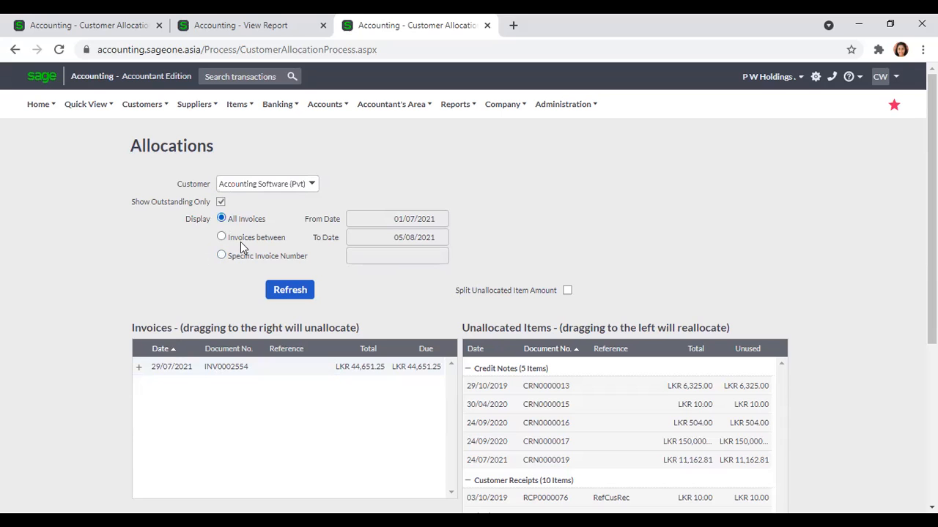
click(284, 296)
click(437, 309)
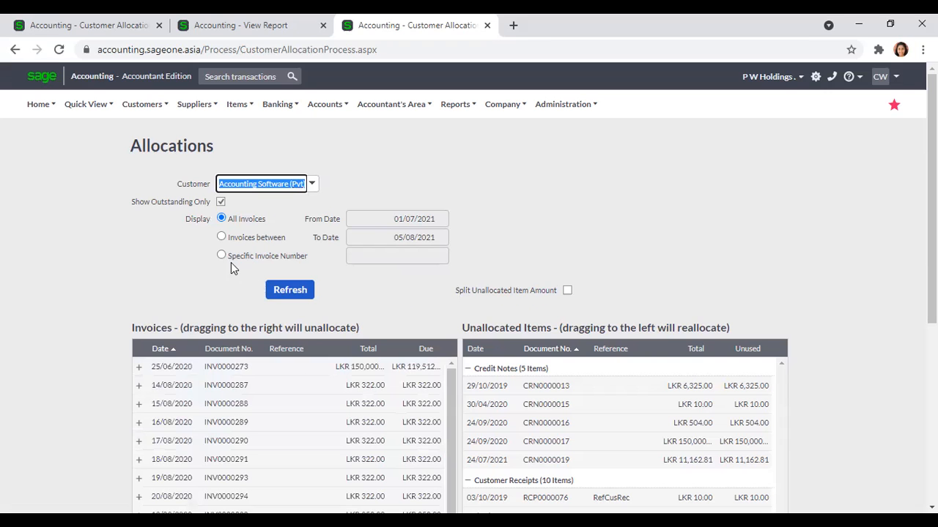
Return to the Invoices between display for 01/07/2021 to 05/08/2021 and refresh the list
click(222, 238)
click(300, 291)
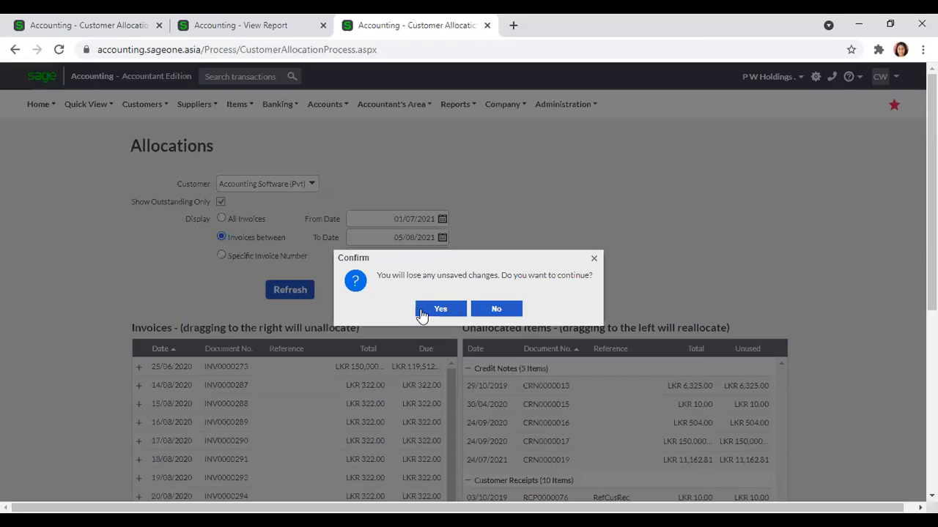
click(439, 309)
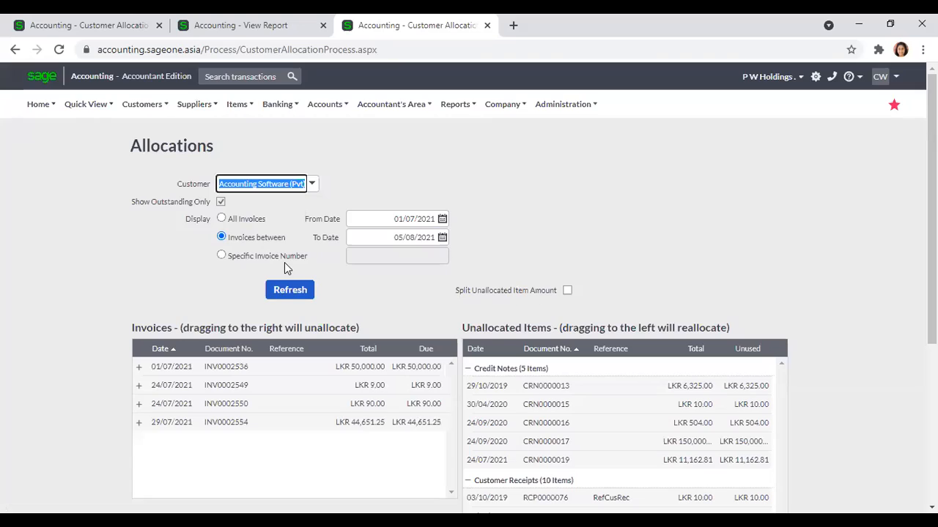
Allocate credit note CRN0000013 to invoice INV0002554 and receipt RCP0000076 to invoice INV0002550
drag(514, 384, 429, 419)
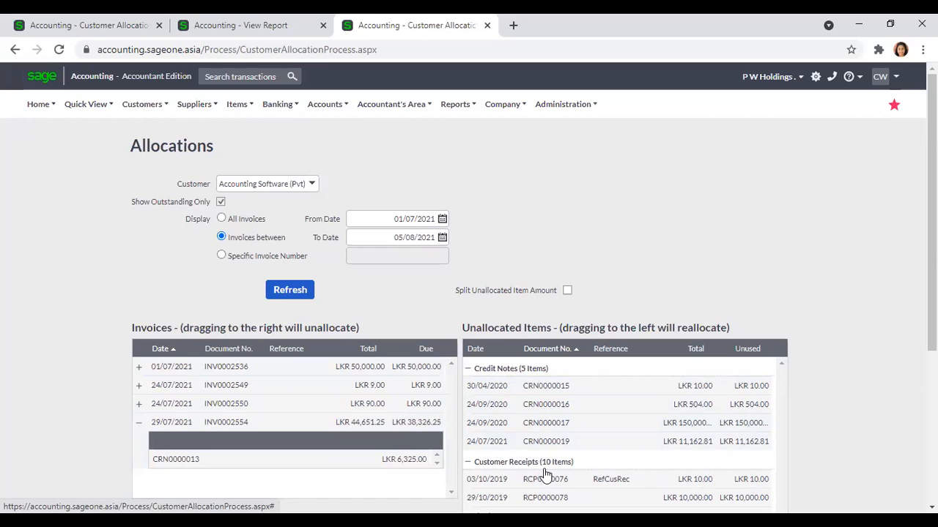
drag(542, 476, 429, 405)
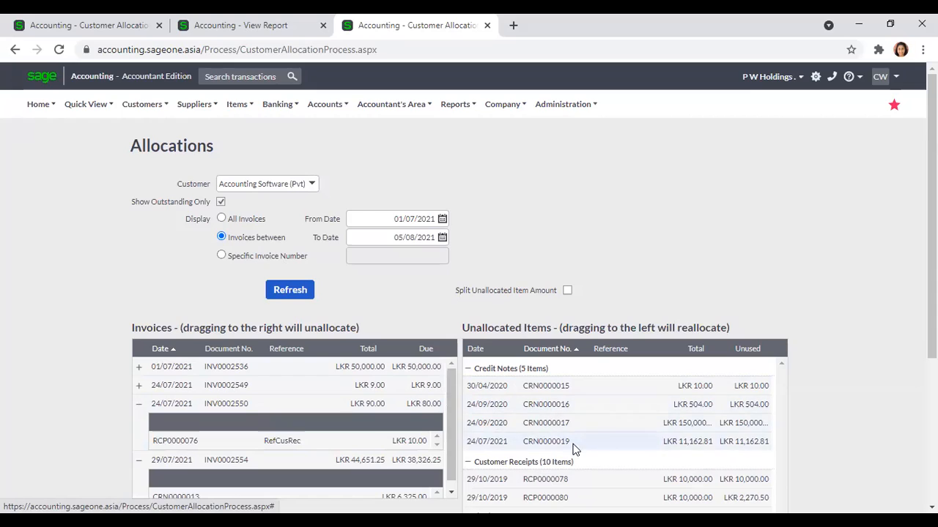
Unallocate receipt RCP0000076 and credit note CRN0000013 from their invoices, and move credit note CRN0000015 within the unallocated items
scroll(597, 442, down, 2)
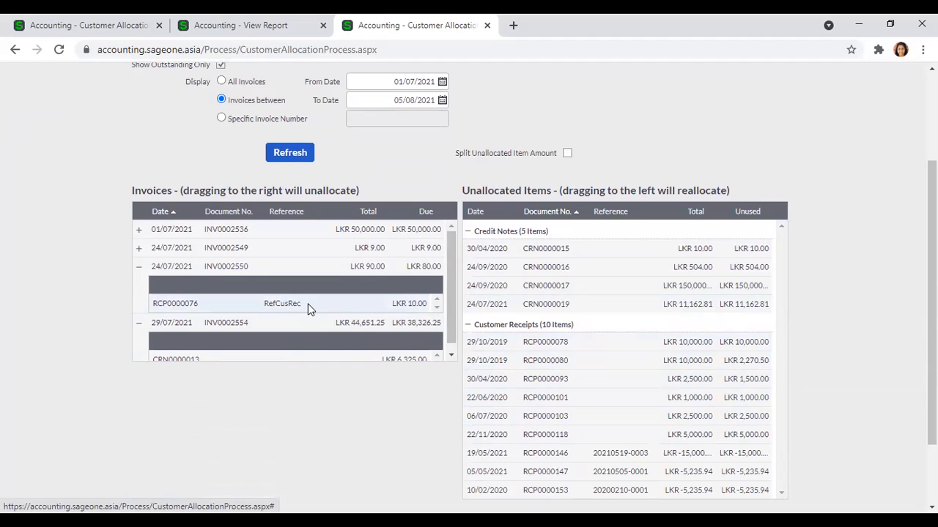
drag(308, 307, 606, 334)
drag(387, 355, 620, 359)
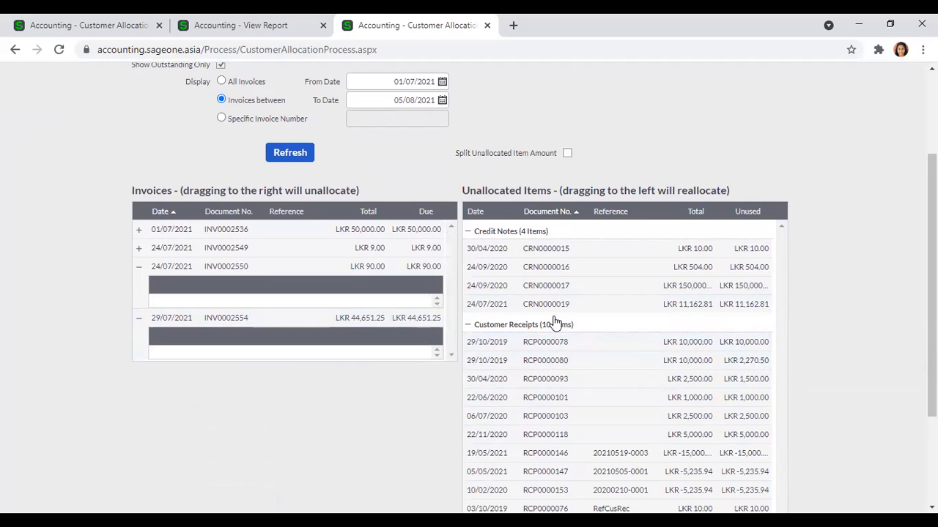
drag(560, 254, 618, 343)
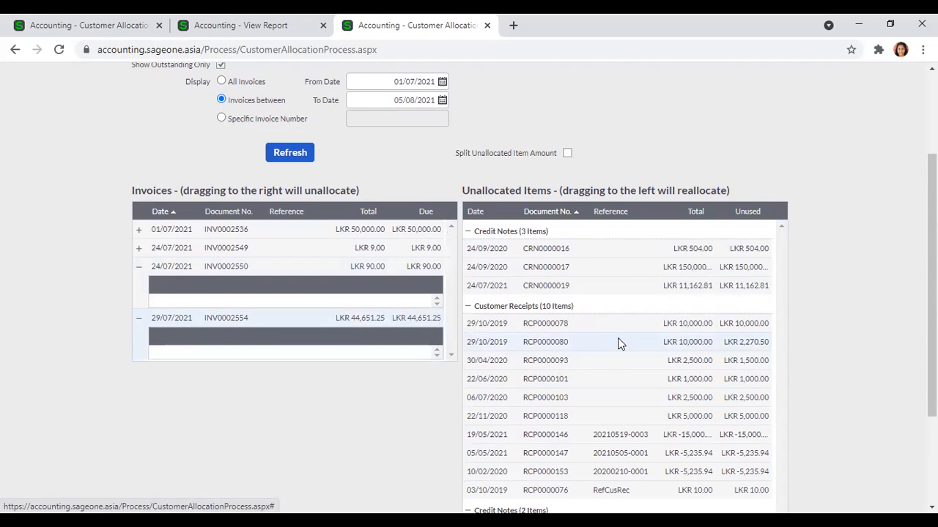
scroll(809, 366, down, 3)
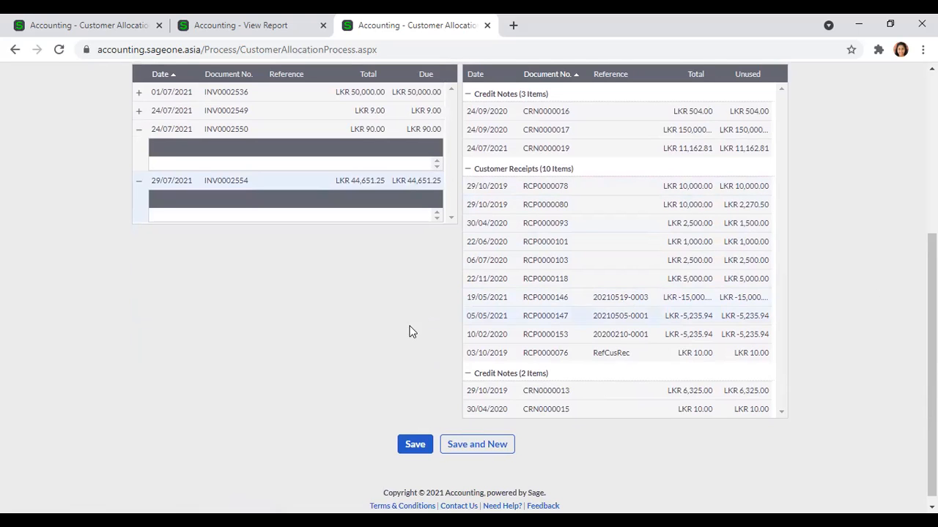
scroll(327, 312, up, 4)
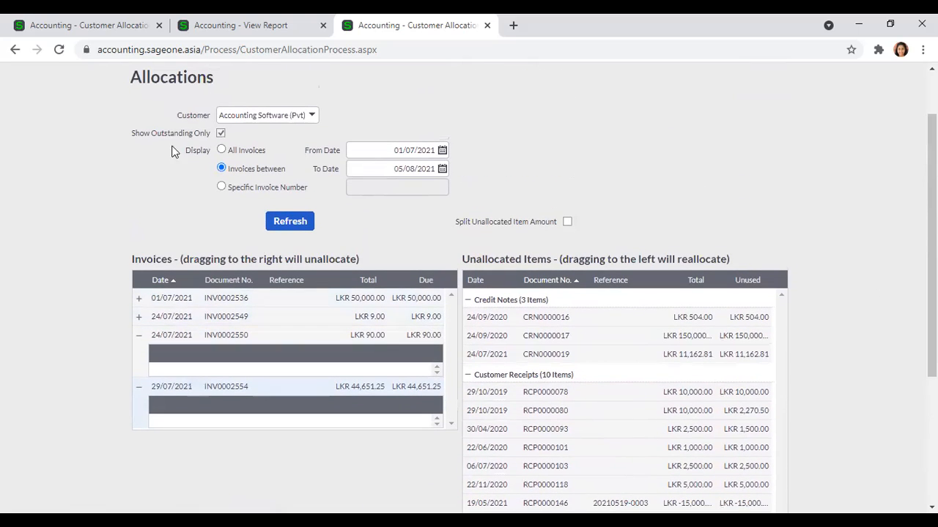
Turn off Show Outstanding Only, refresh the date-filtered invoices without saving changes, and expand invoice INV0002535
click(221, 133)
click(287, 221)
click(440, 310)
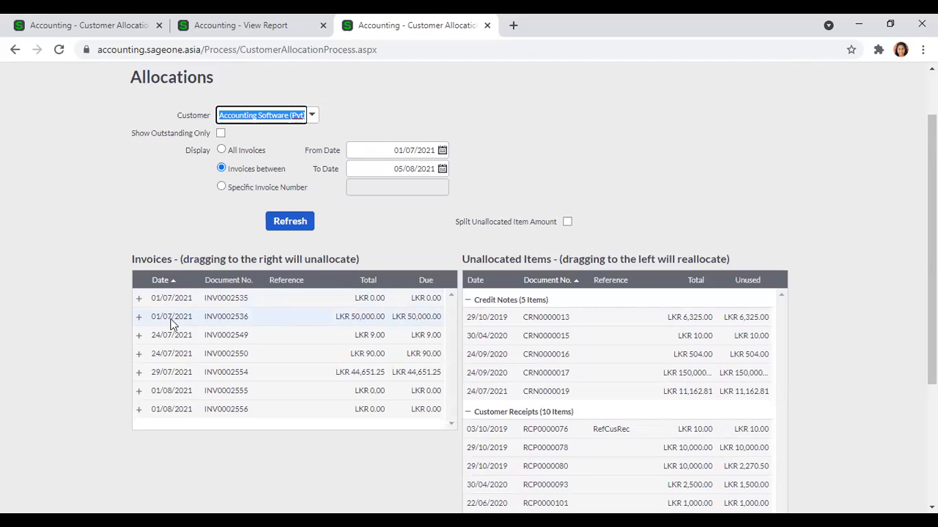
click(139, 298)
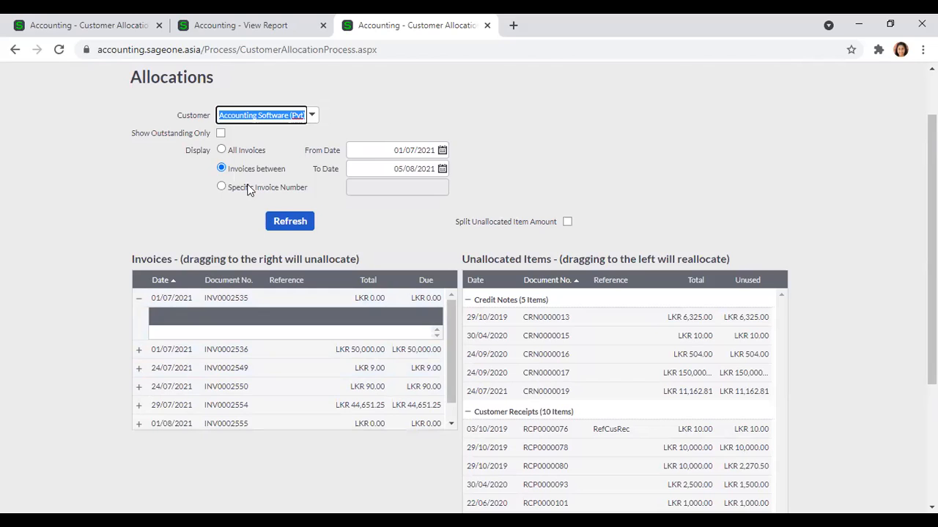
Switch the display to All Invoices with settled ones included and refresh, discarding unsaved changes
click(221, 151)
click(300, 220)
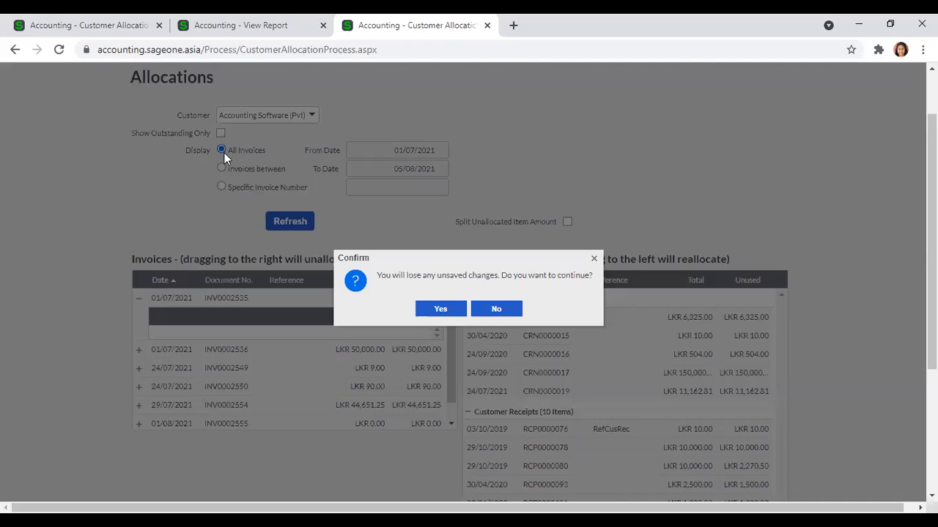
click(440, 310)
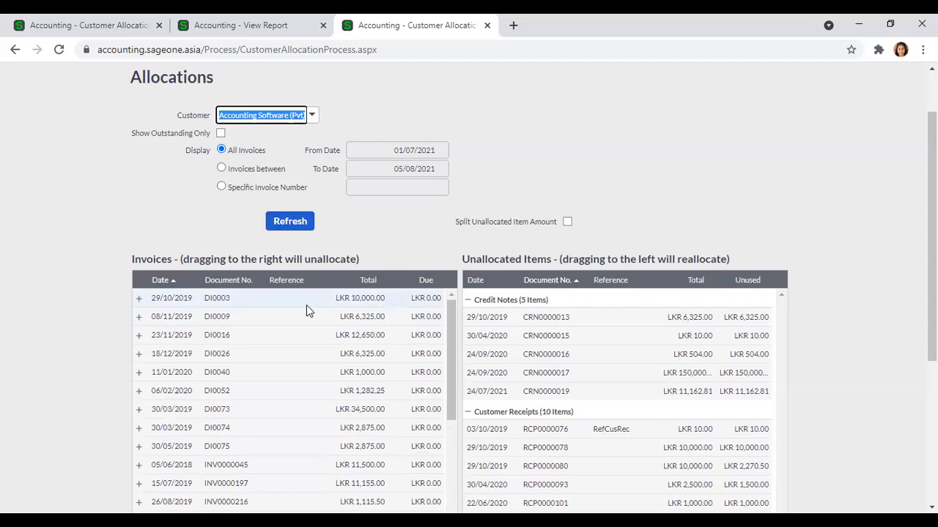
Expand invoices DI0003 and DI0009 to examine the receipts allocated to them
click(139, 299)
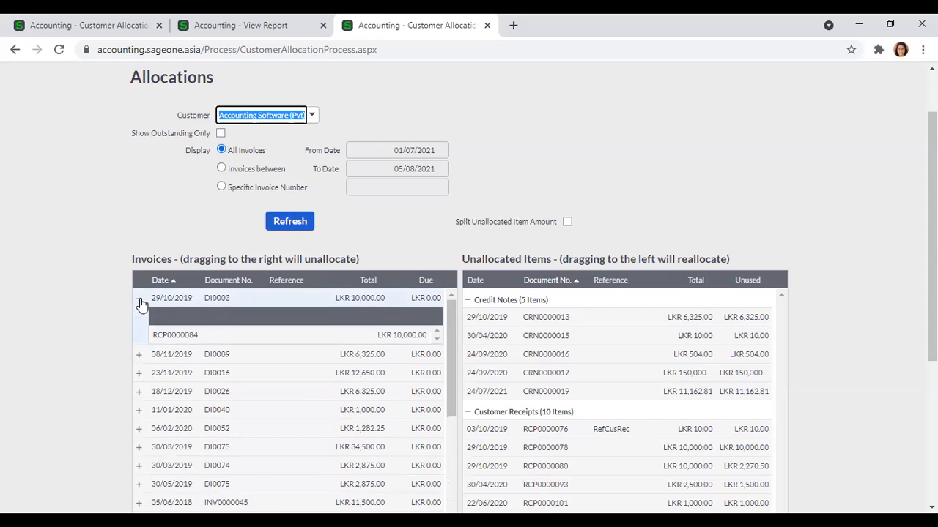
click(270, 337)
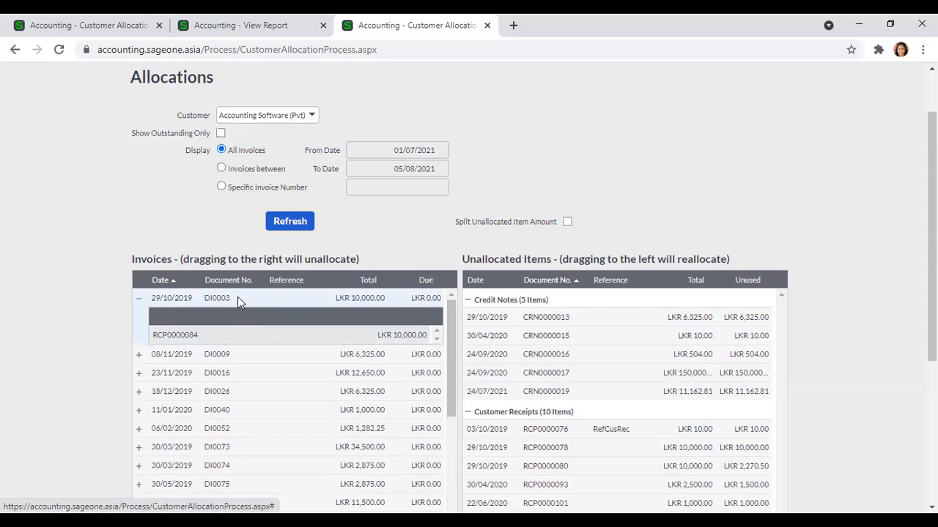
click(140, 355)
scroll(256, 378, down, 2)
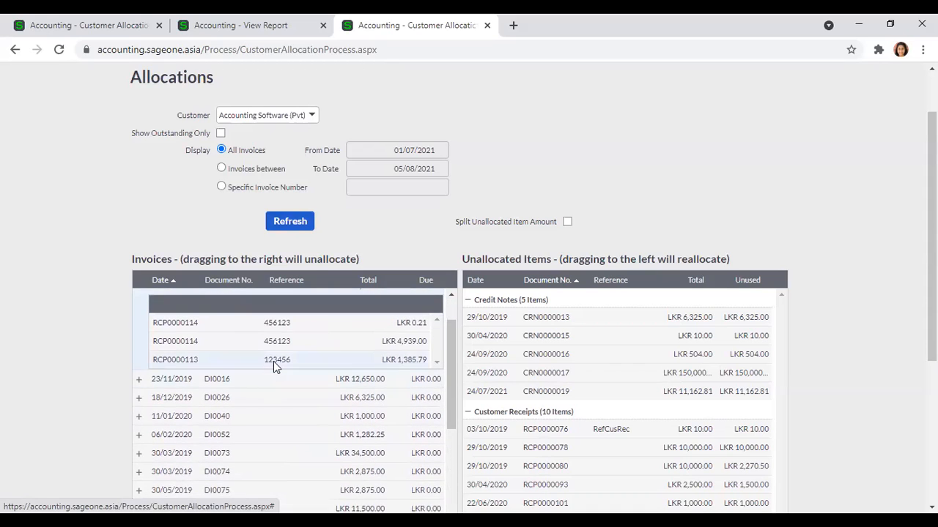
scroll(273, 361, up, 2)
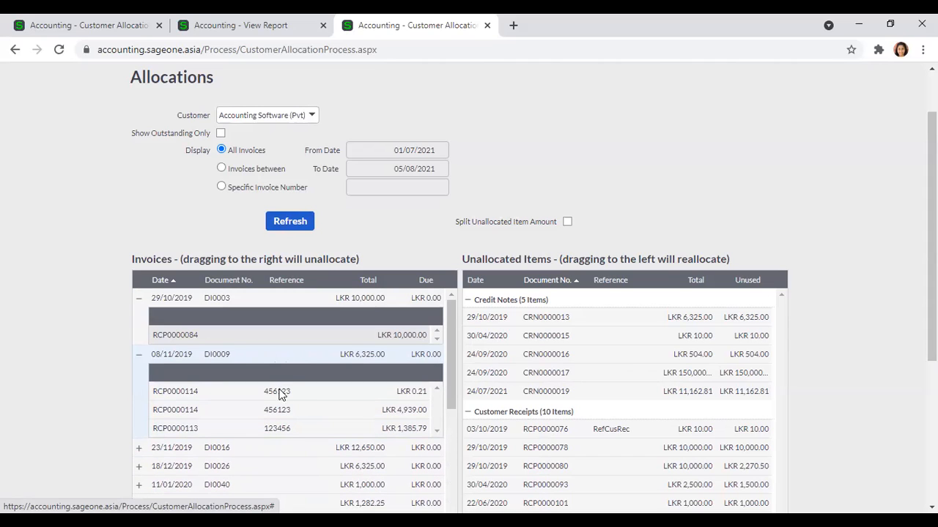
Unallocate receipt RCP0000113 and the LKR 4,939.00 portion of RCP0000114 from invoice DI0009, then collapse both expanded invoices
drag(282, 429, 649, 395)
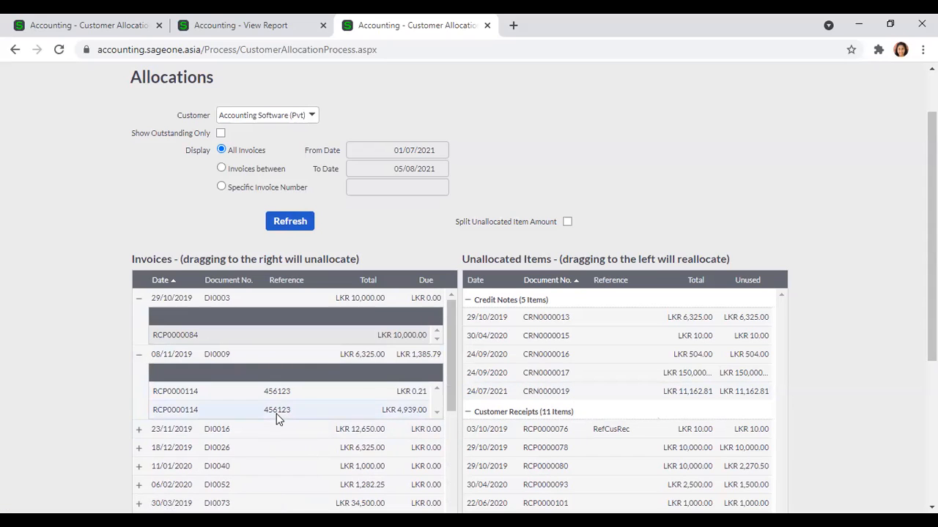
drag(270, 413, 621, 387)
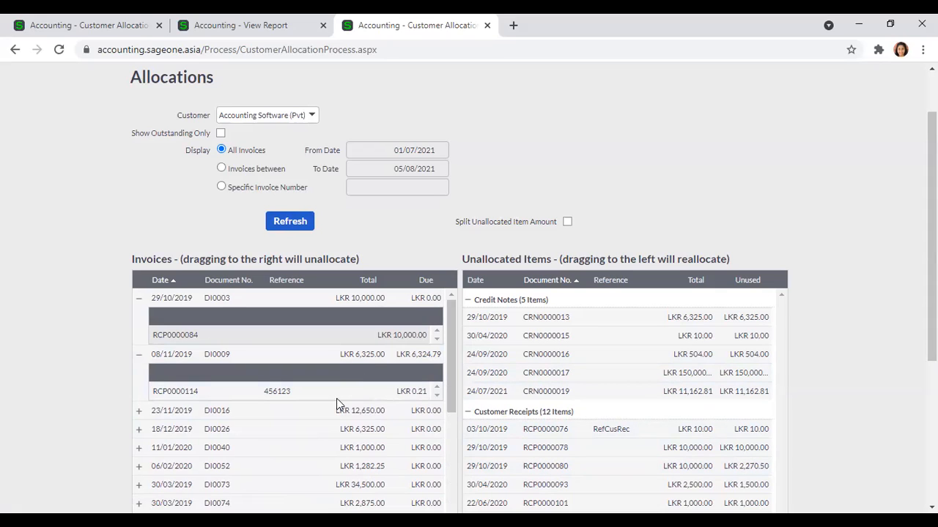
click(139, 355)
click(138, 298)
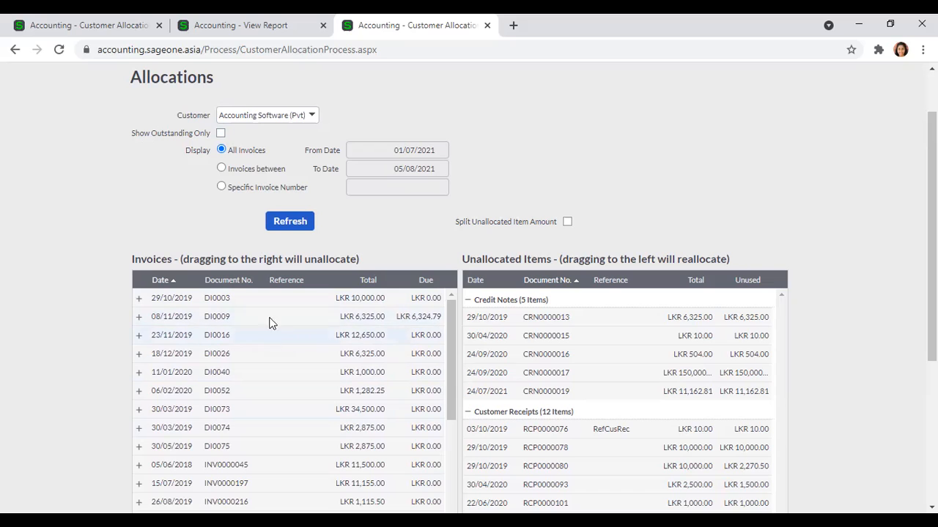
Switch the display to Specific Invoice Number without entering one, turn on Show Outstanding Only, and refresh, discarding unsaved changes
click(219, 169)
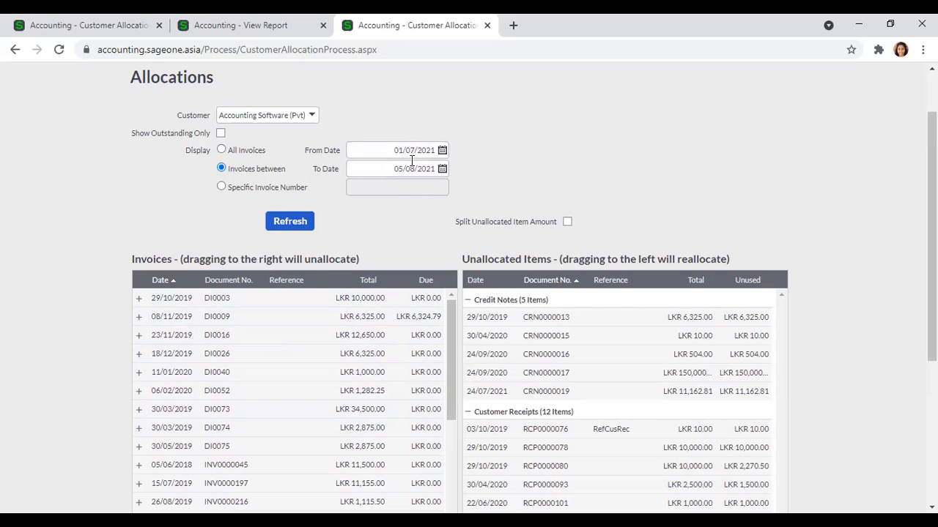
click(221, 187)
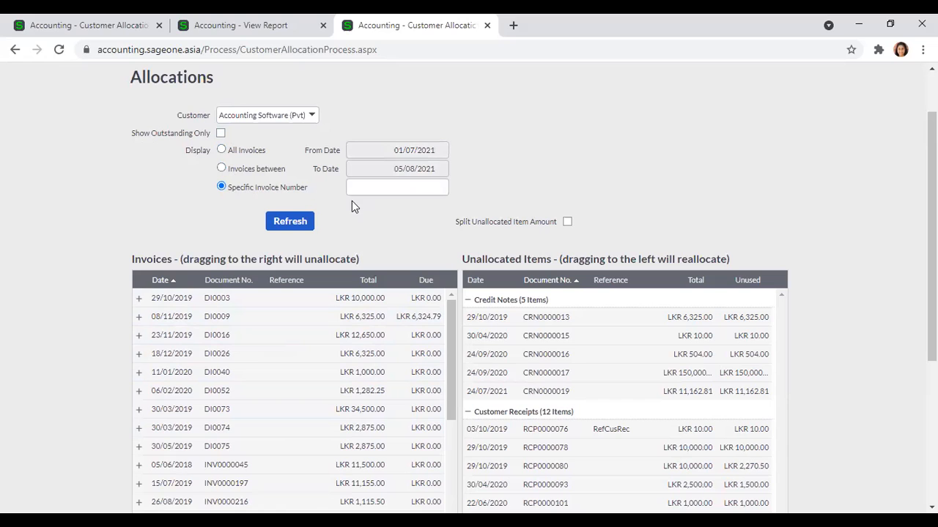
click(221, 132)
click(288, 223)
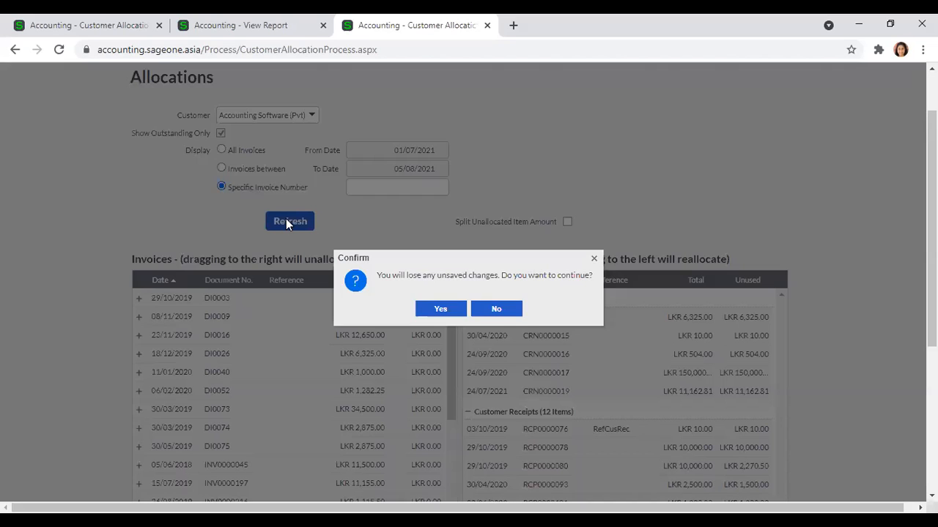
click(454, 313)
click(455, 311)
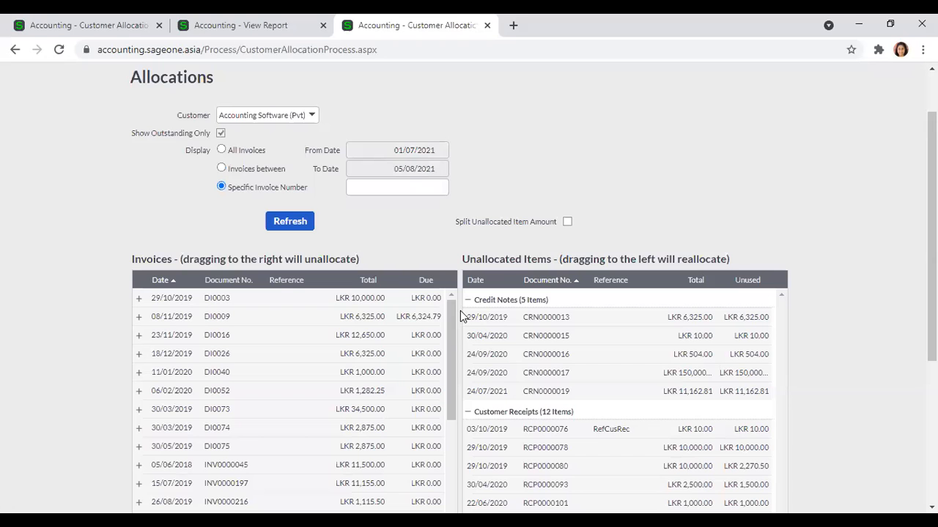
Set the display back to All Invoices and refresh the outstanding invoices, discarding unsaved changes
click(221, 149)
click(286, 220)
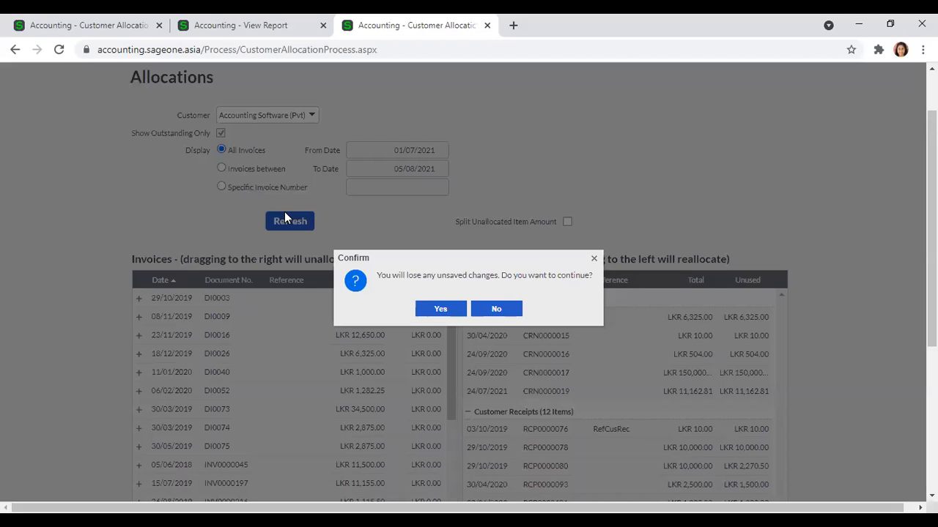
click(436, 316)
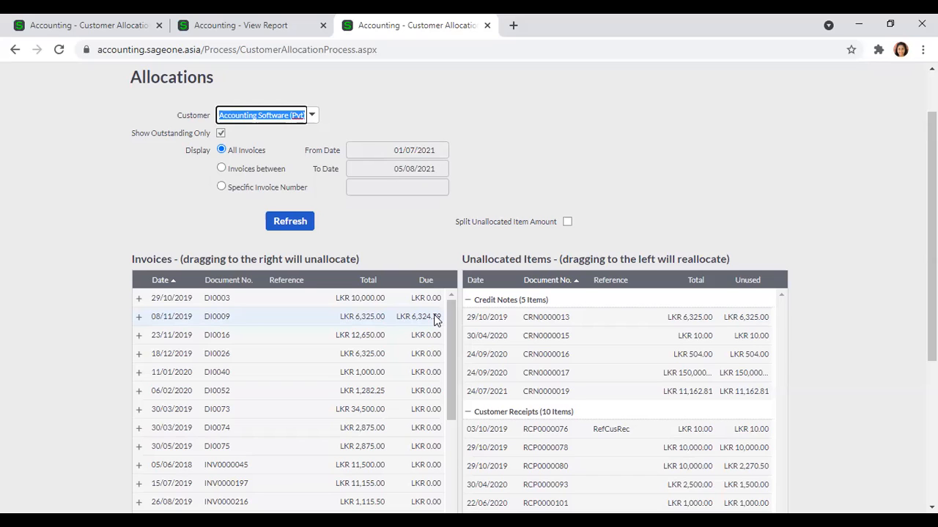
Allocate receipt RCP0000078 to the LKR 322.00 invoices INV0000287, INV0000288, INV0000289, INV0000290 and INV0000291
scroll(435, 321, down, 5)
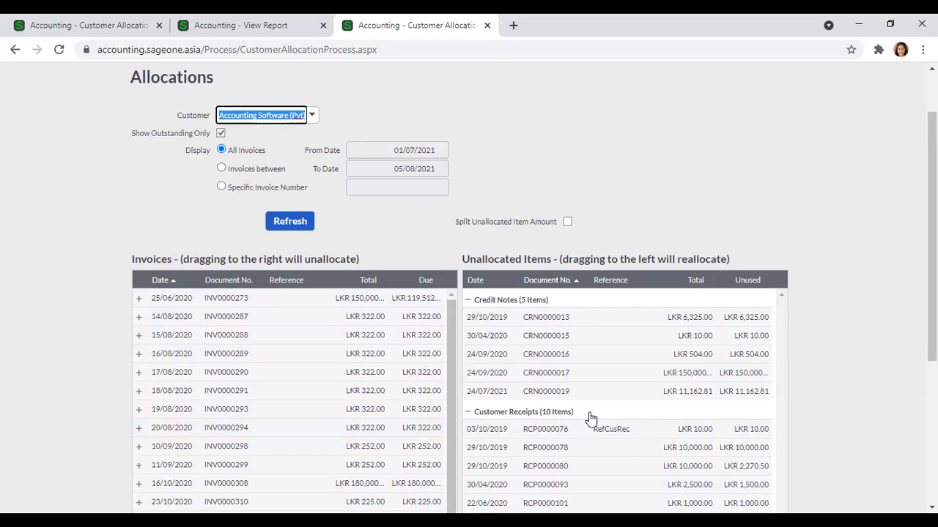
scroll(591, 418, down, 1)
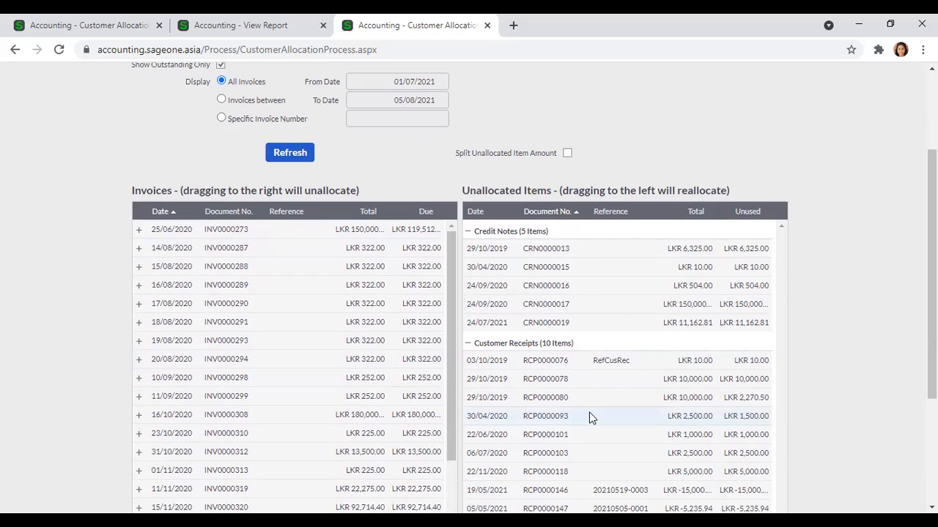
drag(578, 380, 423, 252)
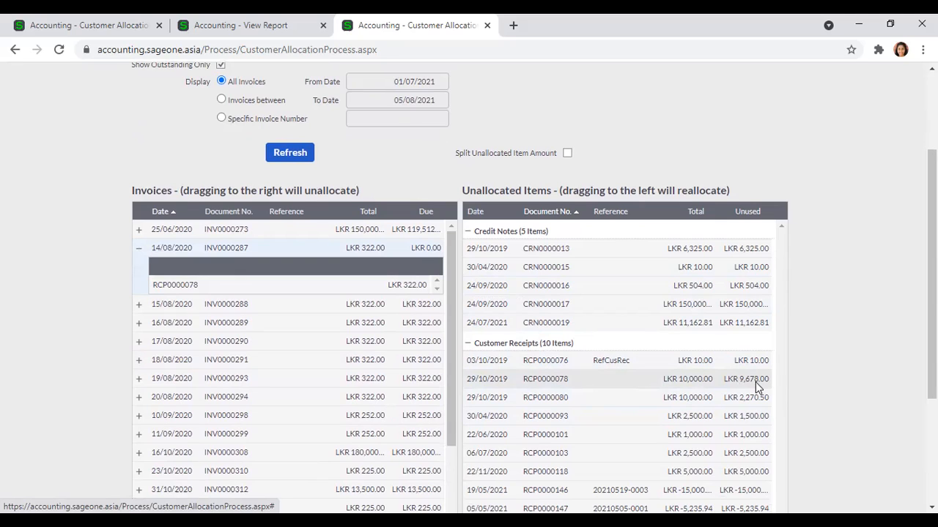
drag(751, 381, 422, 304)
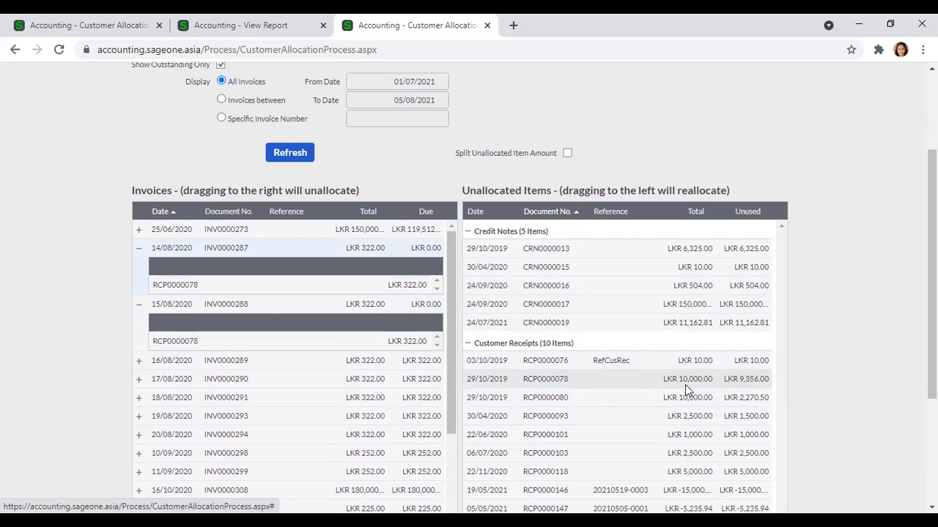
drag(692, 384, 423, 360)
drag(717, 383, 431, 419)
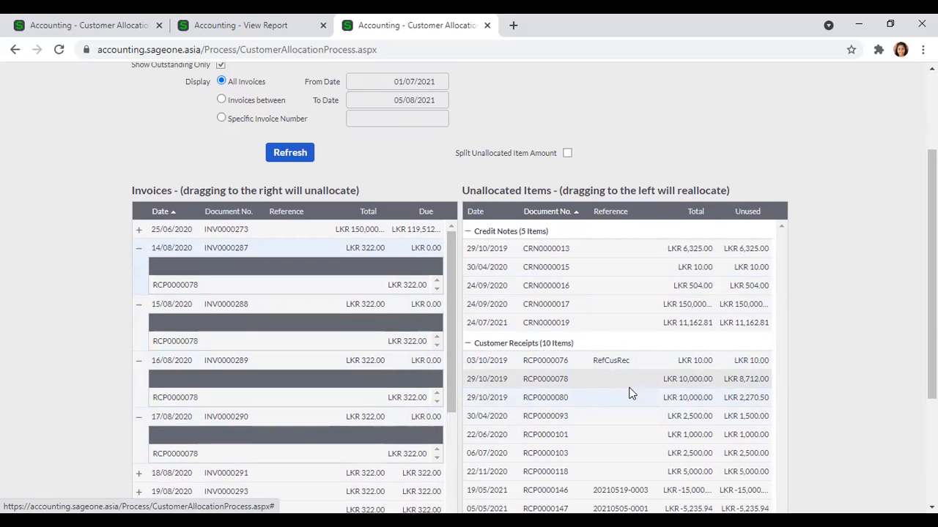
scroll(415, 369, down, 1)
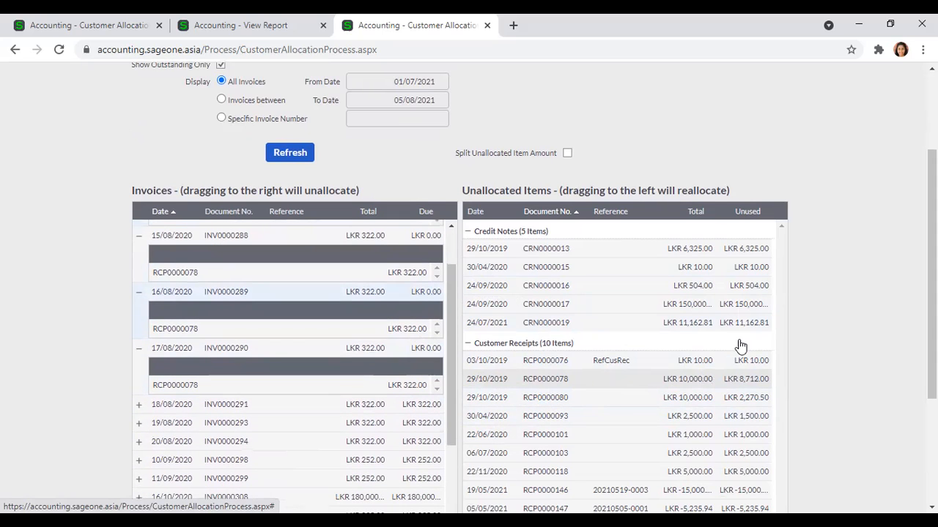
drag(746, 380, 423, 408)
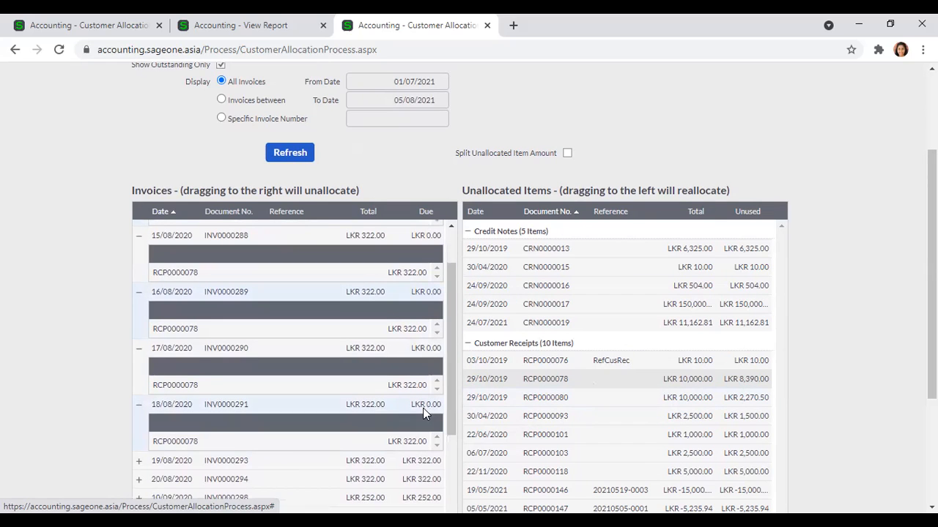
Unallocate receipt RCP0000078 from invoices INV0000287 through INV0000291
scroll(395, 340, down, 2)
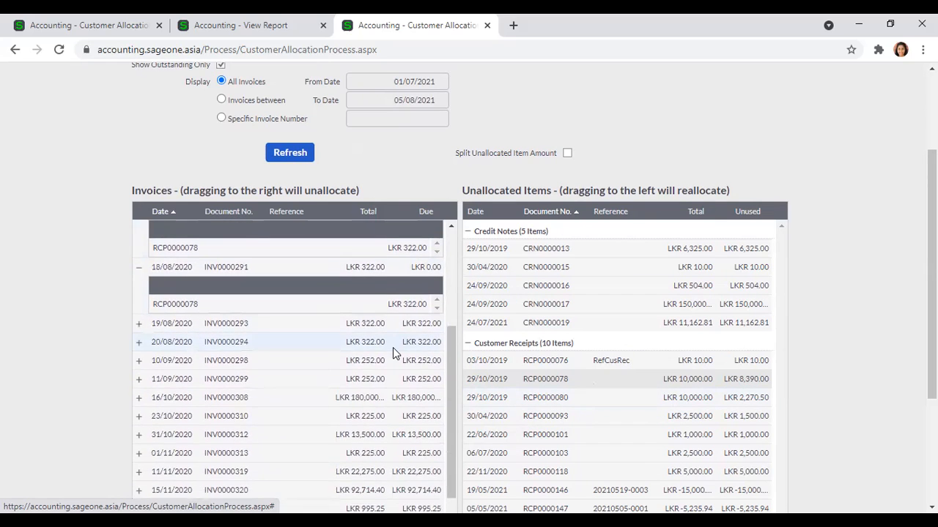
scroll(392, 347, up, 3)
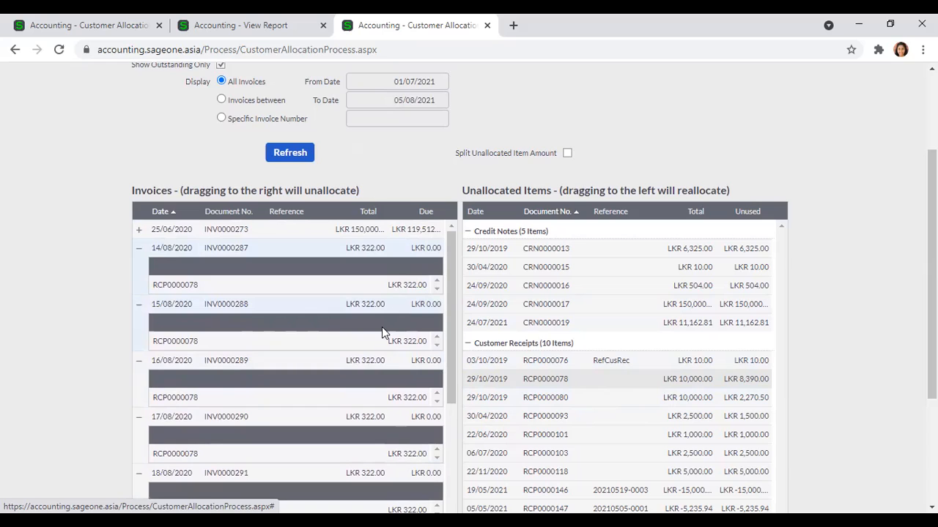
drag(259, 287, 605, 333)
drag(220, 336, 453, 360)
drag(410, 386, 513, 414)
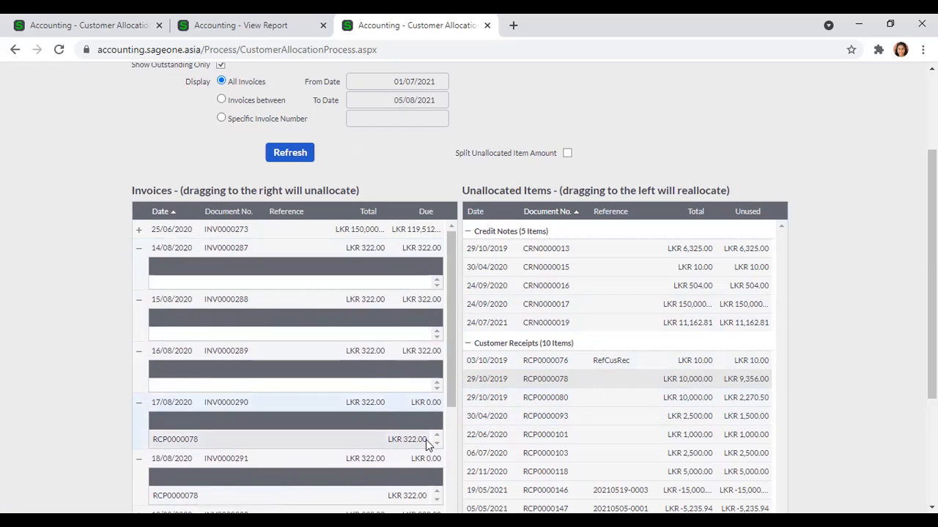
drag(425, 439, 480, 444)
drag(363, 484, 634, 421)
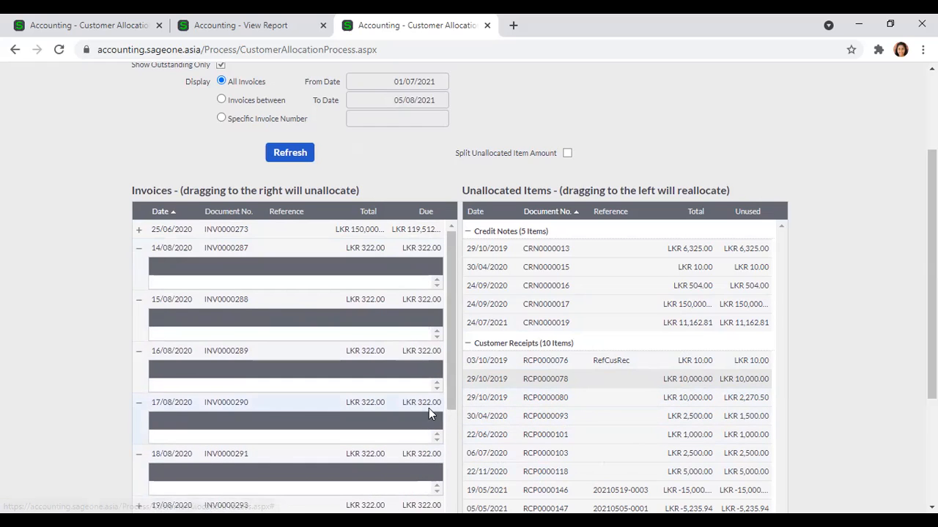
Collapse the five expanded invoices INV0000287 through INV0000291
scroll(429, 408, down, 1)
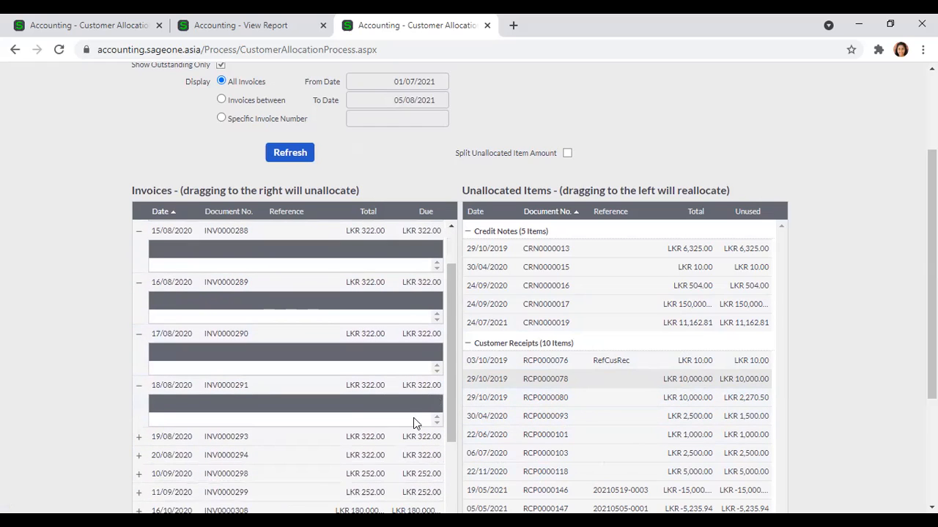
click(139, 286)
click(137, 236)
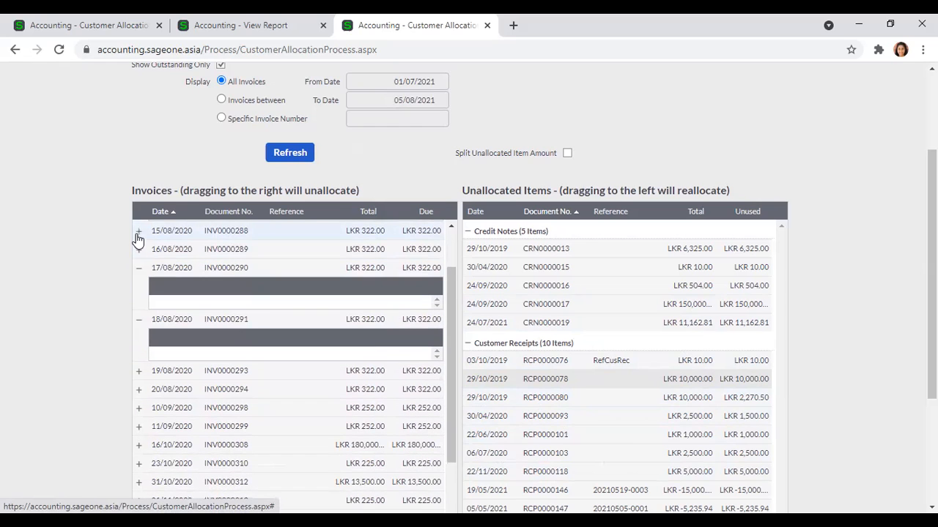
click(137, 269)
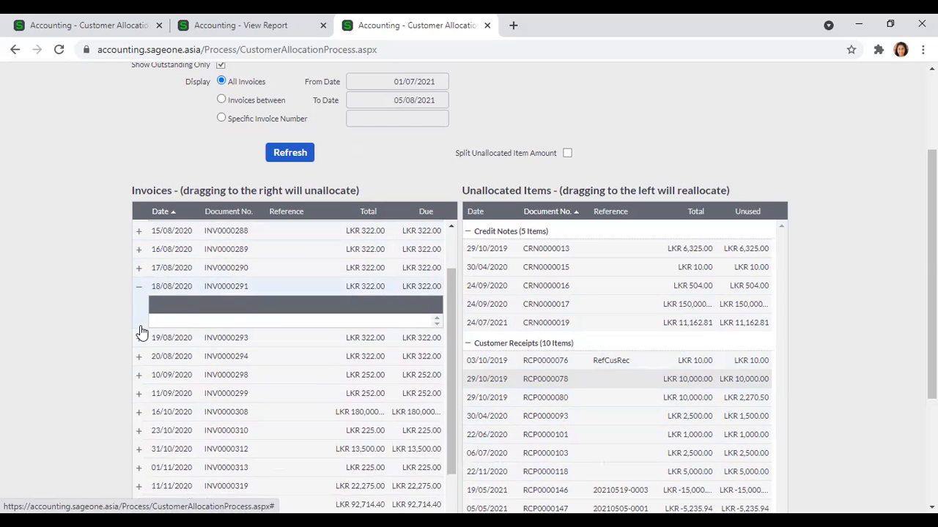
click(138, 286)
scroll(315, 342, up, 1)
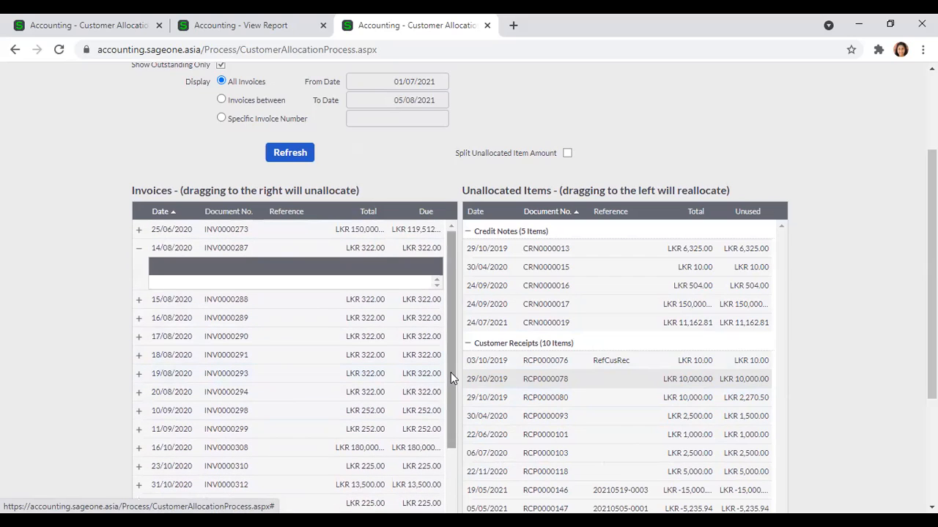
click(140, 249)
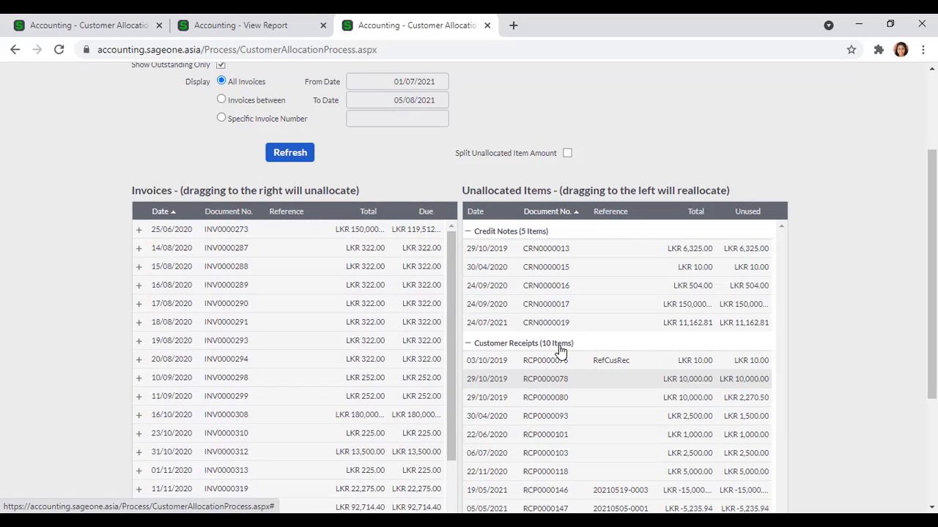
Sort the outstanding invoices by due amount in ascending order and find the group with LKR 322.00 due
scroll(411, 293, up, 1)
click(414, 283)
click(423, 283)
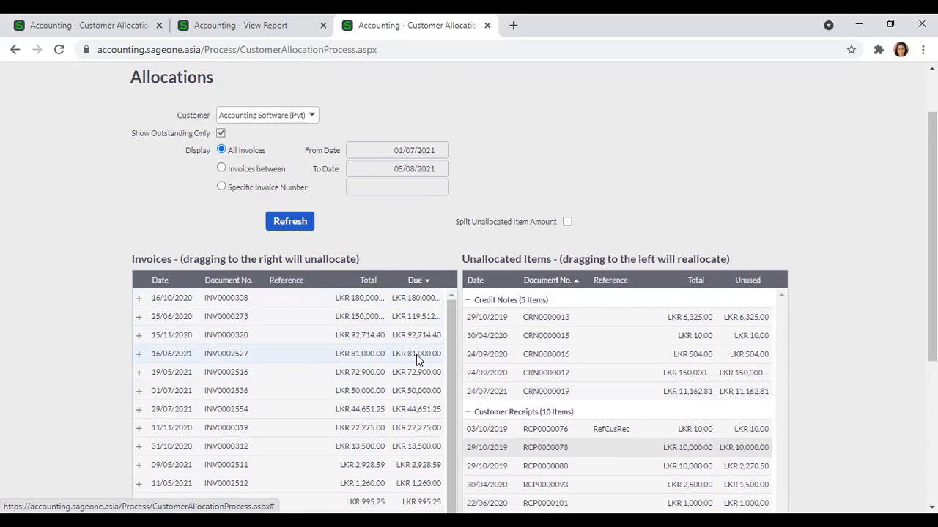
click(416, 280)
scroll(422, 374, down, 3)
scroll(422, 383, down, 3)
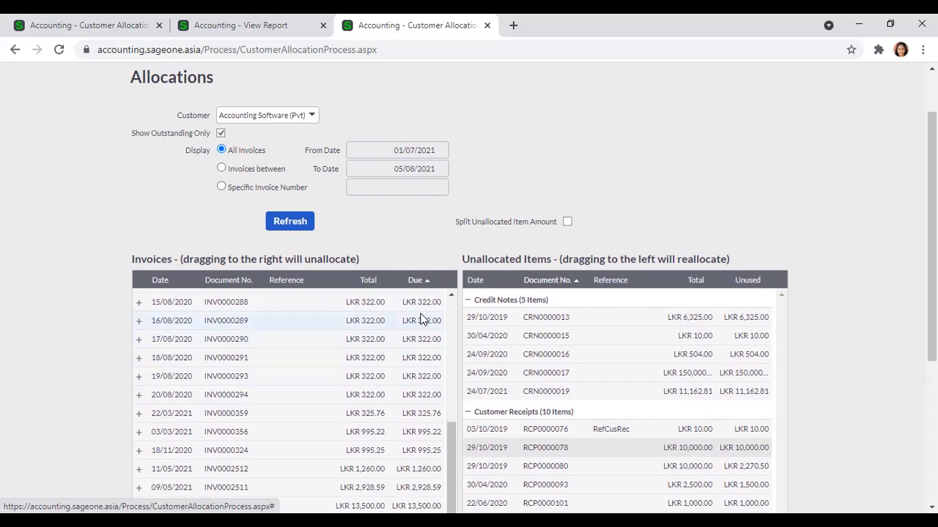
scroll(422, 320, up, 2)
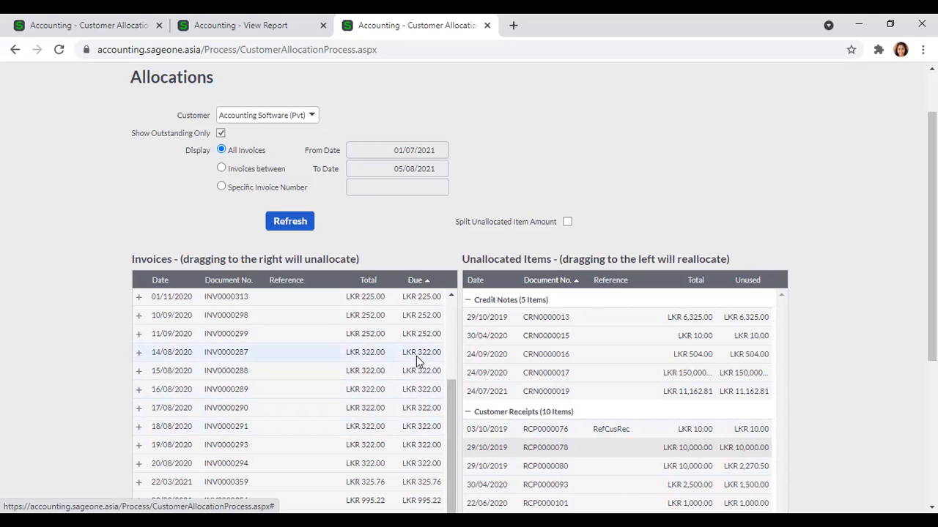
Turn on Split Unallocated Item Amount, then start allocating receipt RCP0000093 to invoice INV0000287 and cancel without entering an amount
click(566, 224)
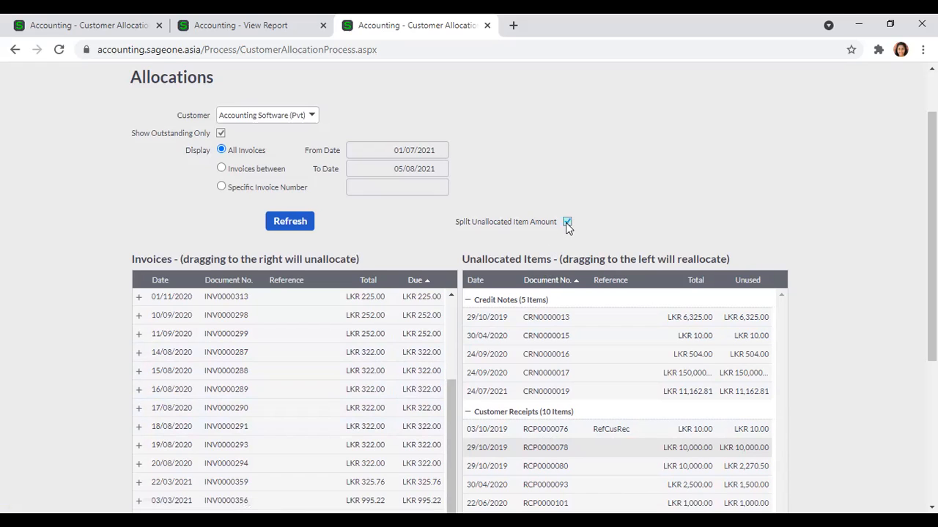
scroll(770, 436, down, 1)
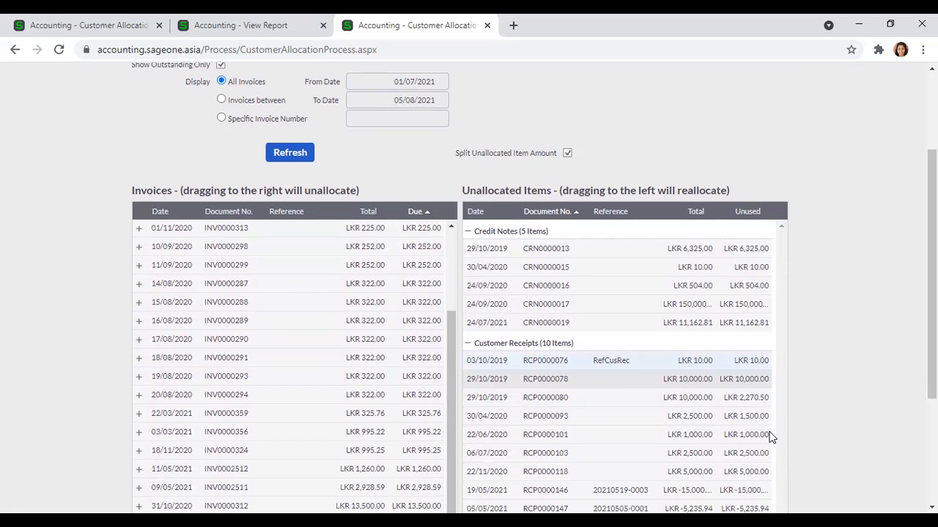
drag(740, 419, 423, 287)
click(545, 255)
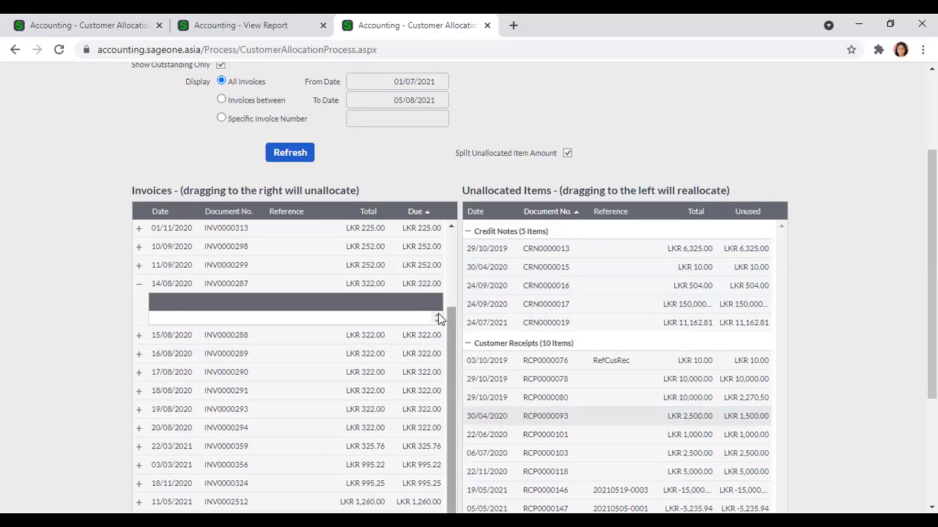
click(138, 283)
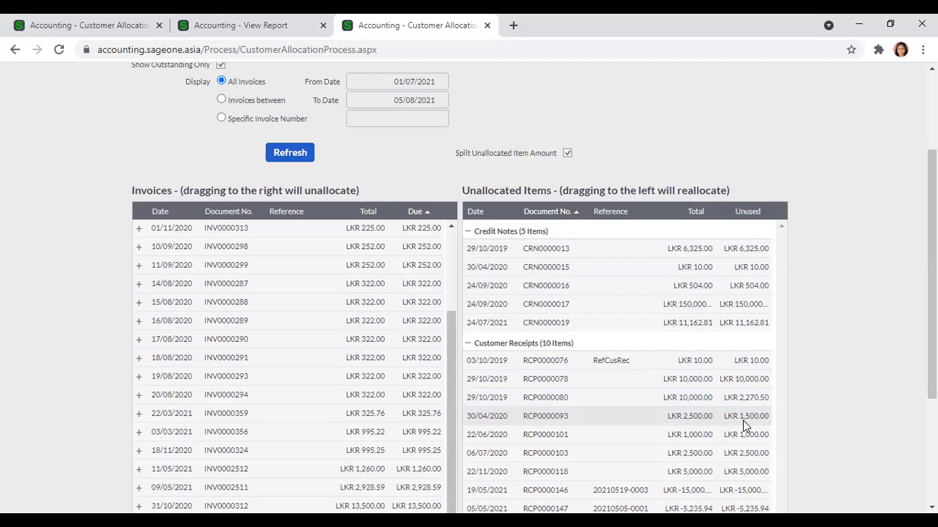
Allocate LKR 300 of receipt RCP0000093 to each of invoices INV0000287, INV0000288 and INV0000289
drag(743, 420, 416, 283)
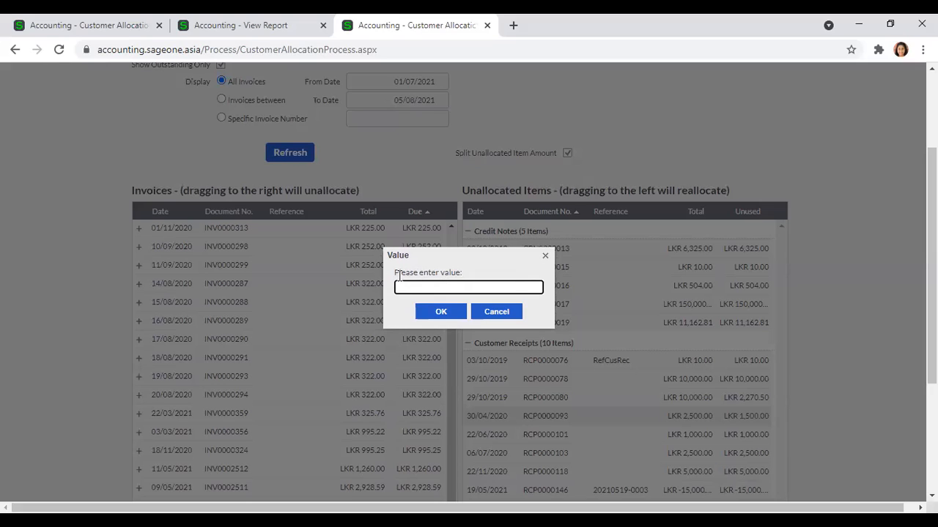
text(300)
click(444, 312)
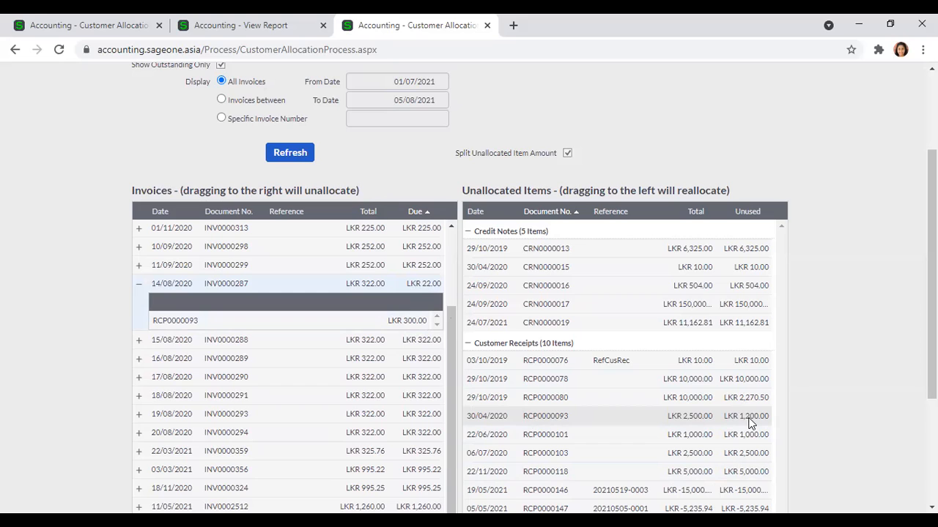
drag(749, 423, 417, 341)
text(300)
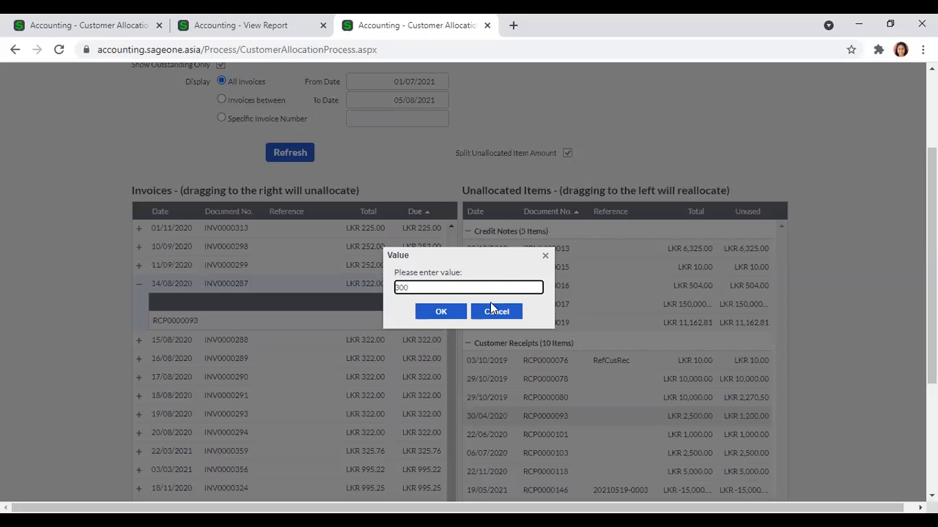
click(454, 313)
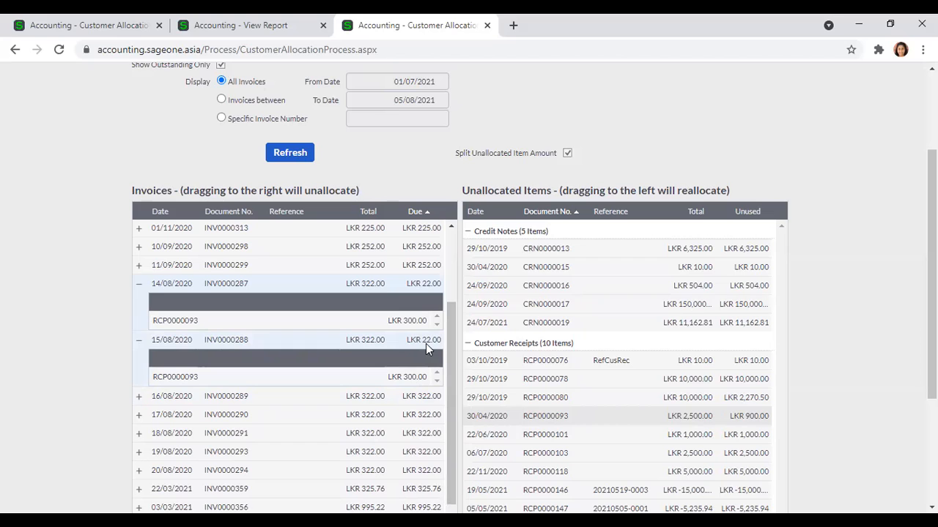
drag(733, 419, 430, 397)
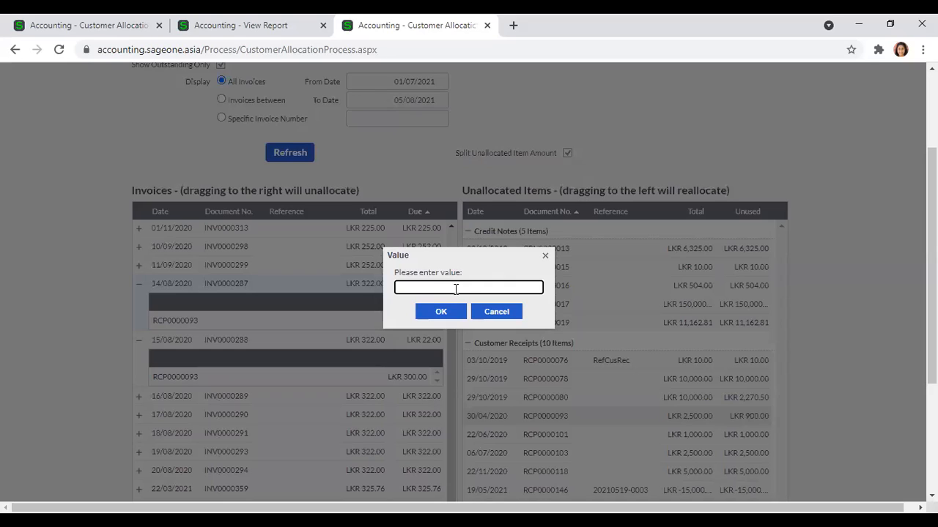
text(300)
click(455, 314)
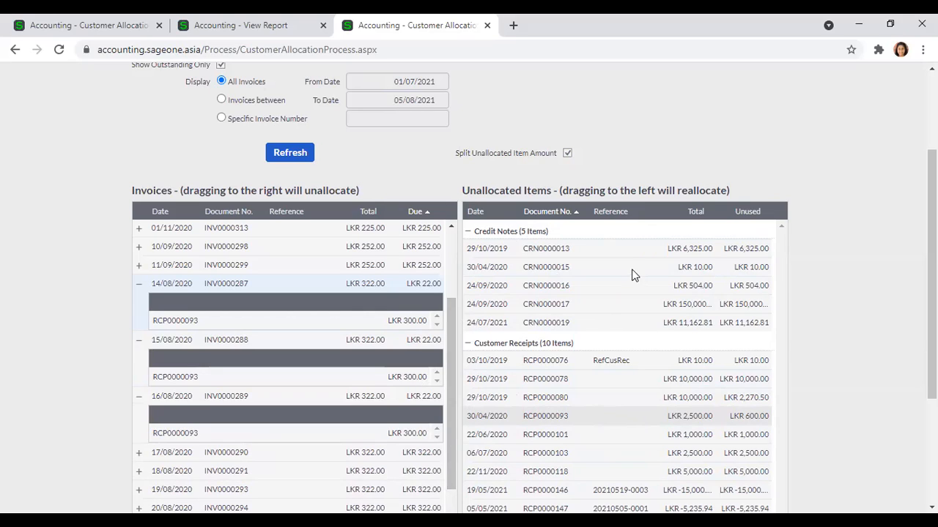
Unallocate the LKR 300 of receipt RCP0000093 from invoice INV0000287
scroll(397, 268, down, 3)
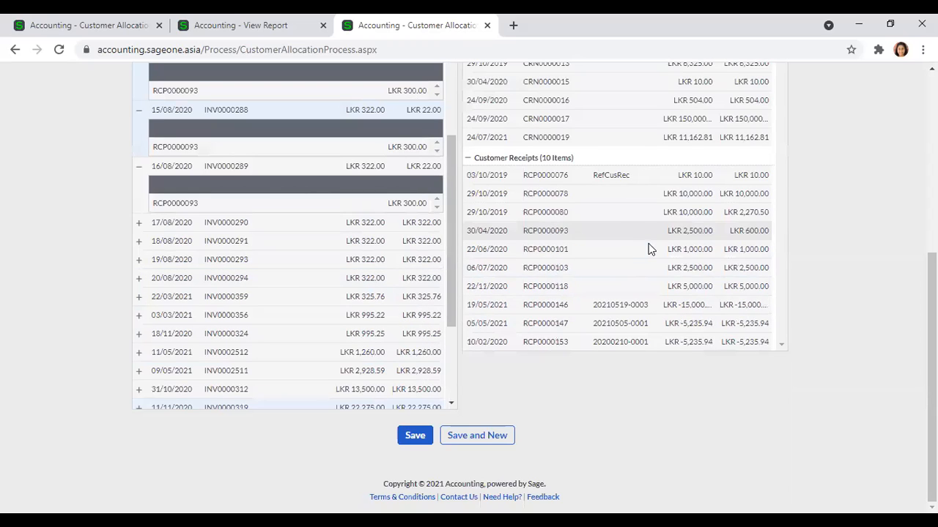
scroll(651, 249, up, 1)
scroll(469, 386, down, 1)
scroll(882, 443, up, 5)
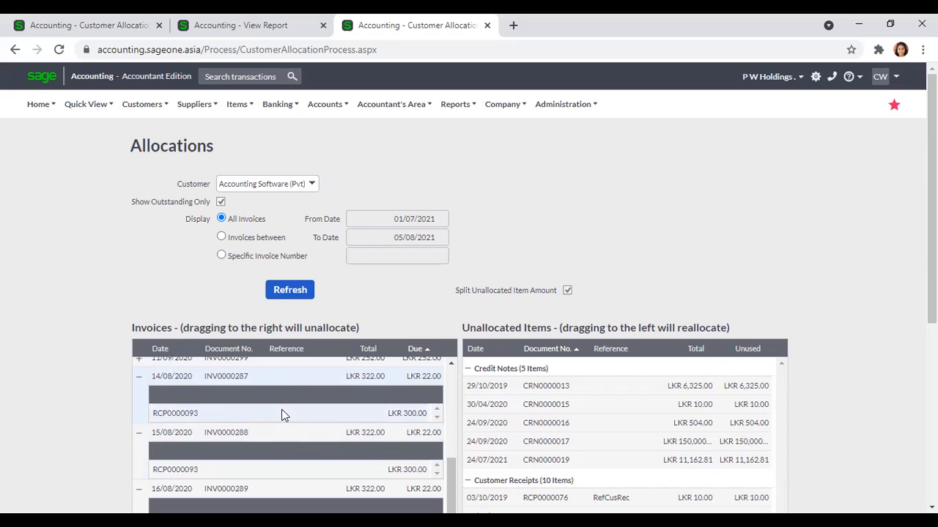
drag(282, 414, 586, 421)
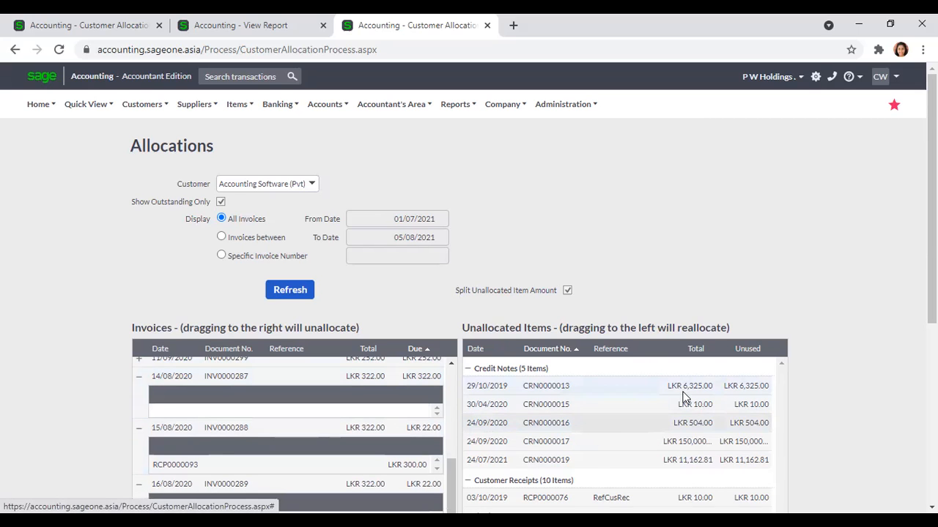
scroll(685, 399, down, 3)
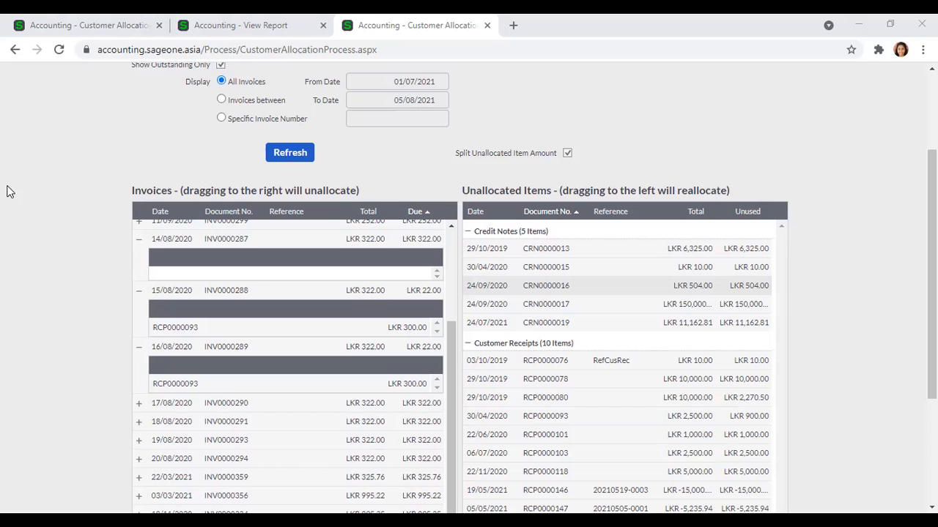
Close the extra Customer Allocations browser tab and return to the remaining Allocations page
scroll(33, 193, up, 2)
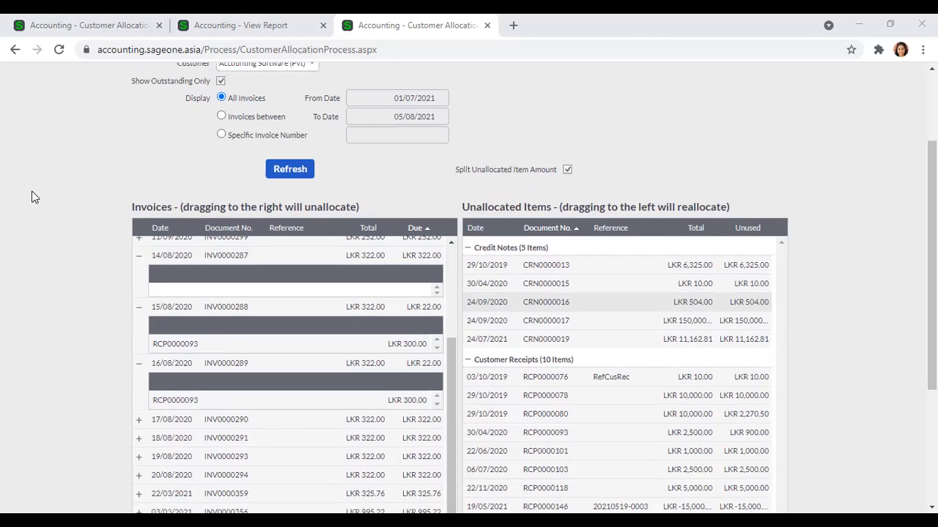
mouse_move(143, 102)
click(159, 26)
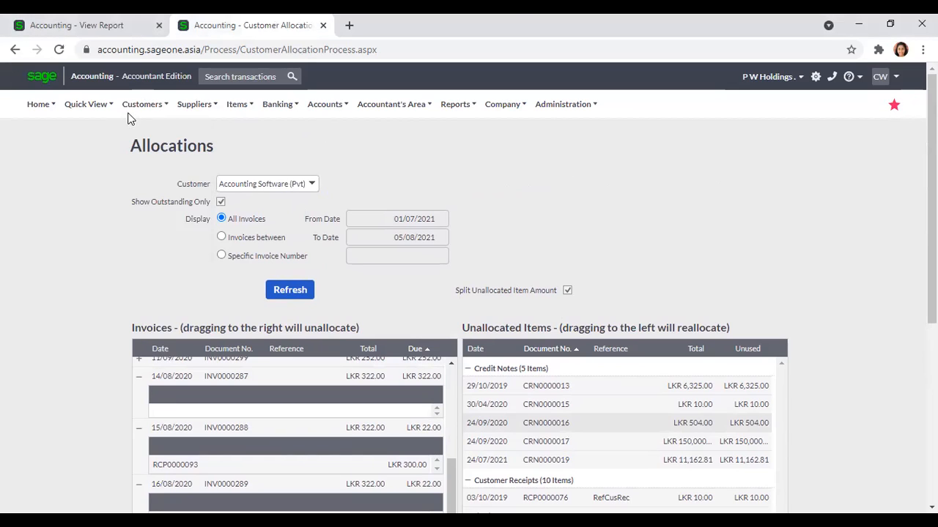
mouse_move(131, 116)
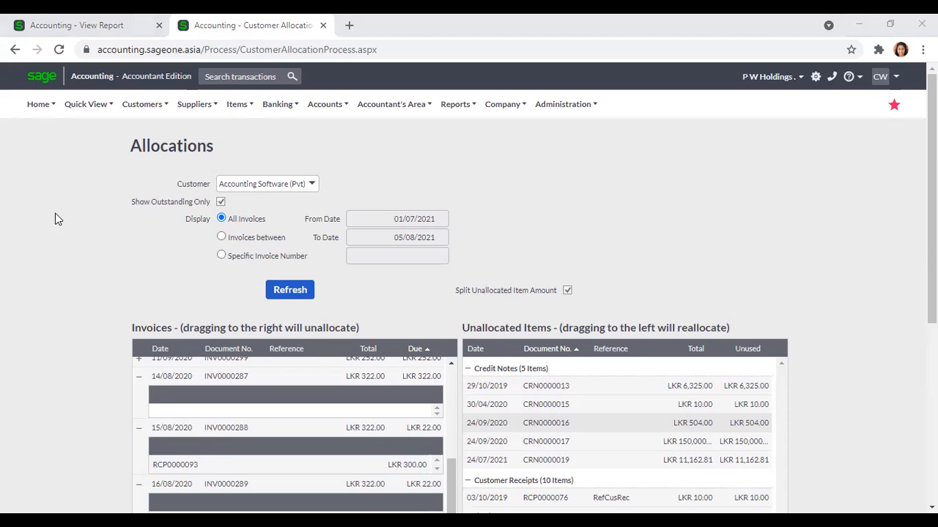
click(55, 213)
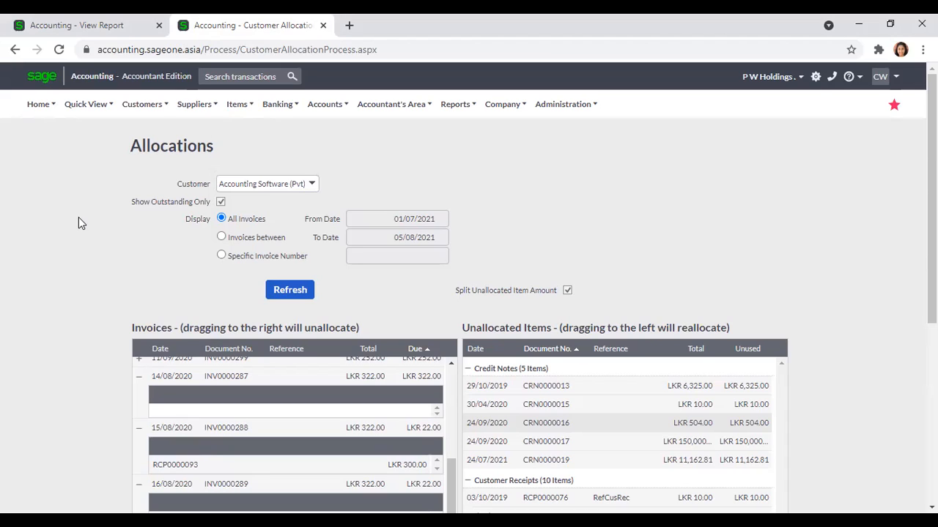
Open the Customer Adjustments list from the customer transactions
click(142, 104)
mouse_move(149, 190)
mouse_move(151, 171)
mouse_move(141, 106)
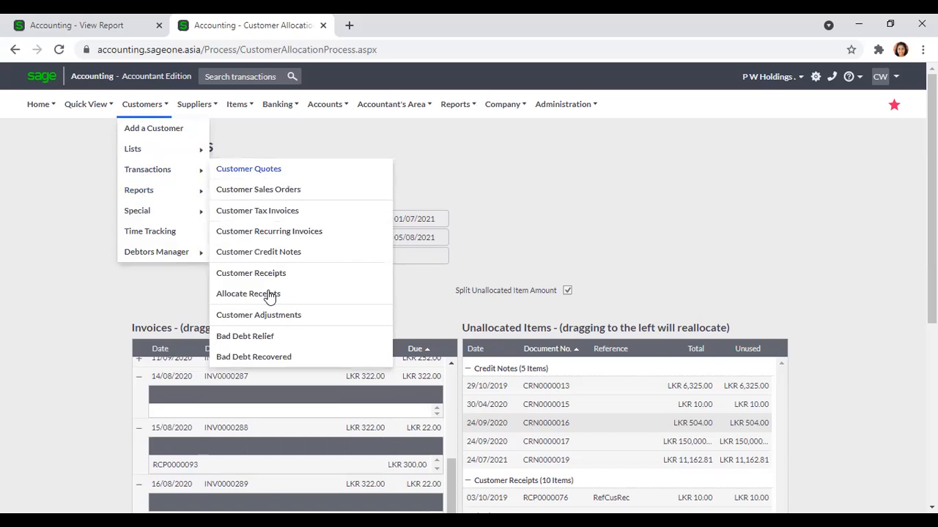
click(268, 320)
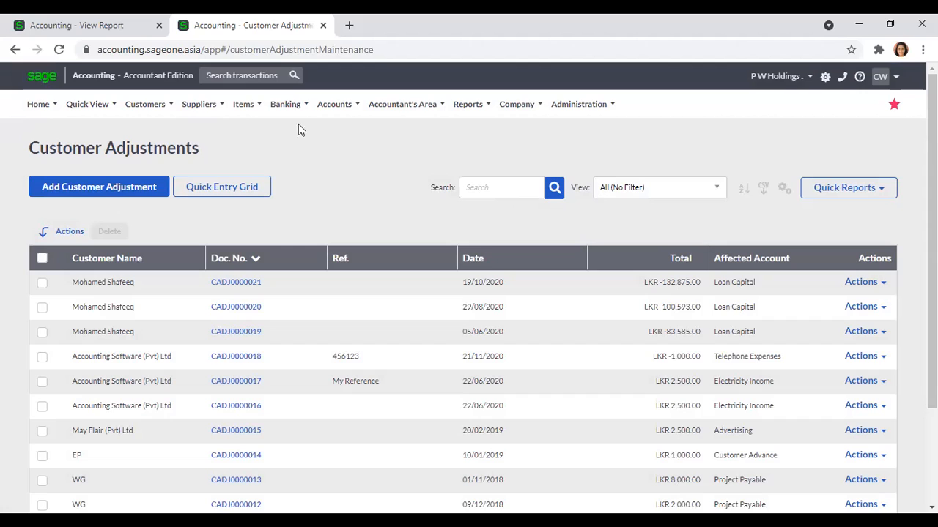
Start a new customer adjustment and choose Accounting Software (Pvt) Ltd as its customer
click(148, 107)
mouse_move(154, 182)
click(145, 104)
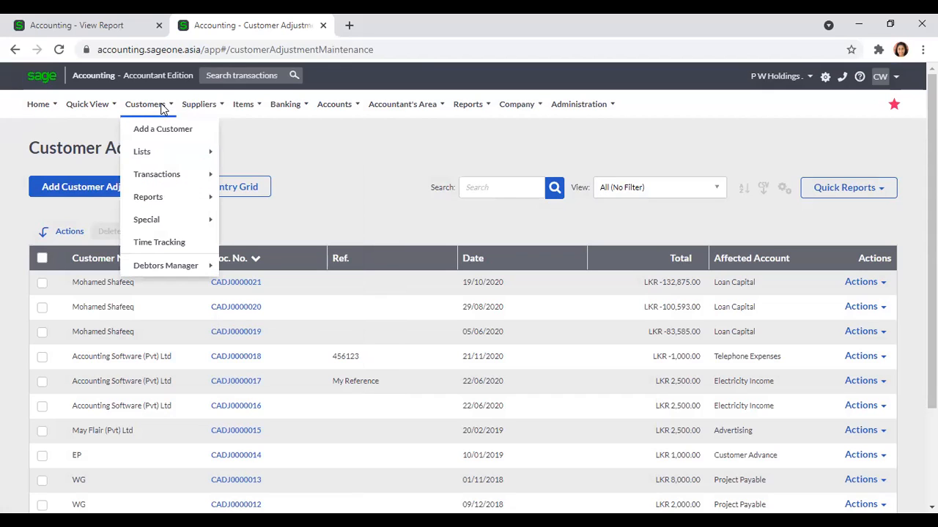
mouse_move(150, 112)
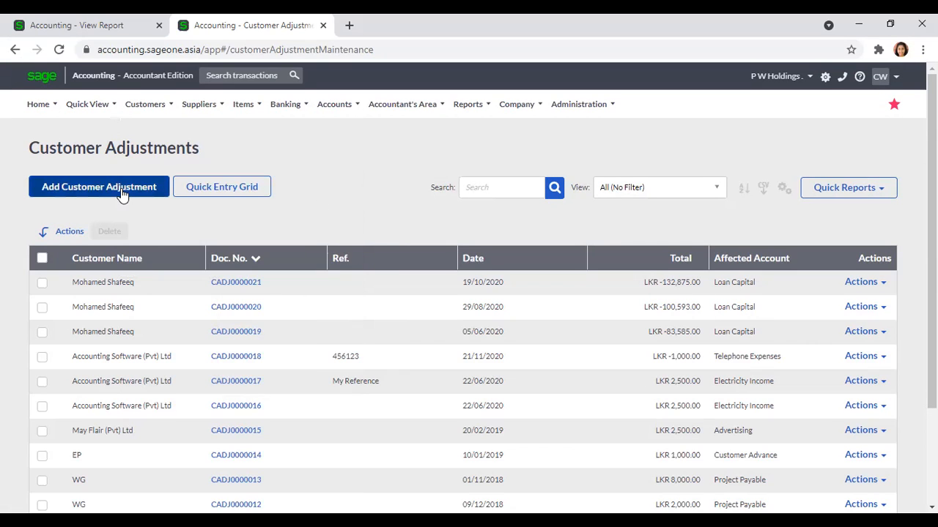
click(122, 192)
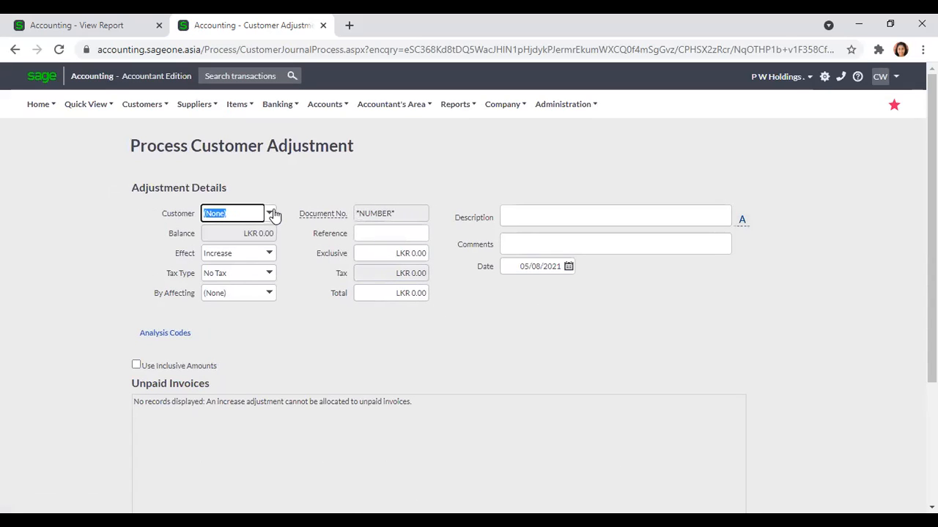
click(271, 213)
click(282, 321)
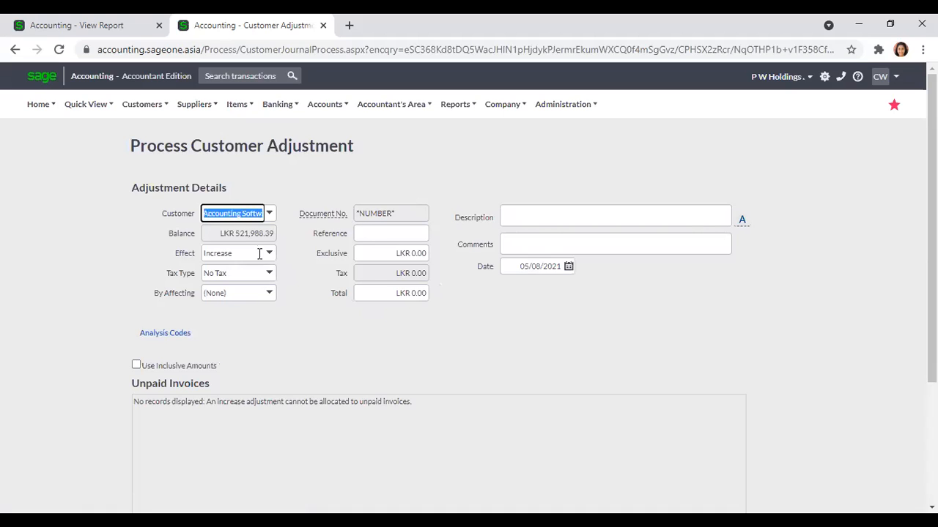
click(282, 234)
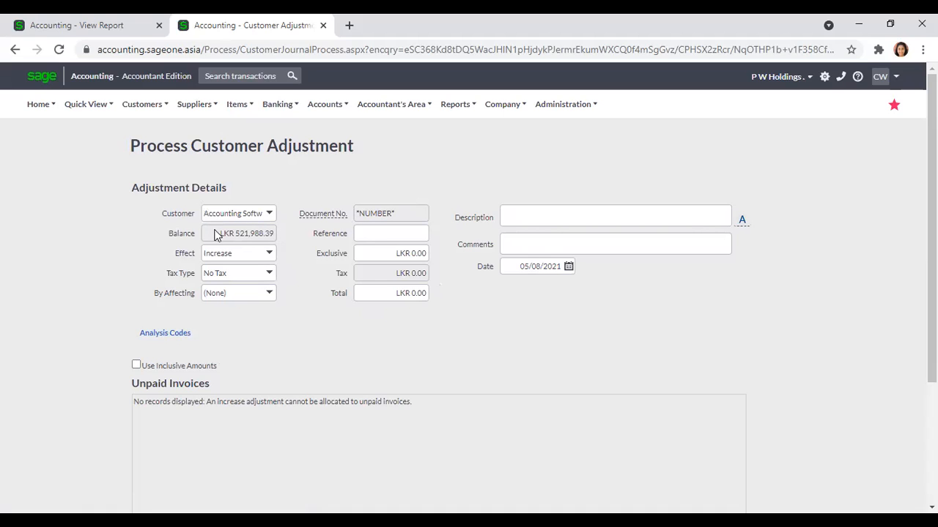
Compare the Decrease and Increase effects for the adjustment, and set the effect to Decrease
click(271, 256)
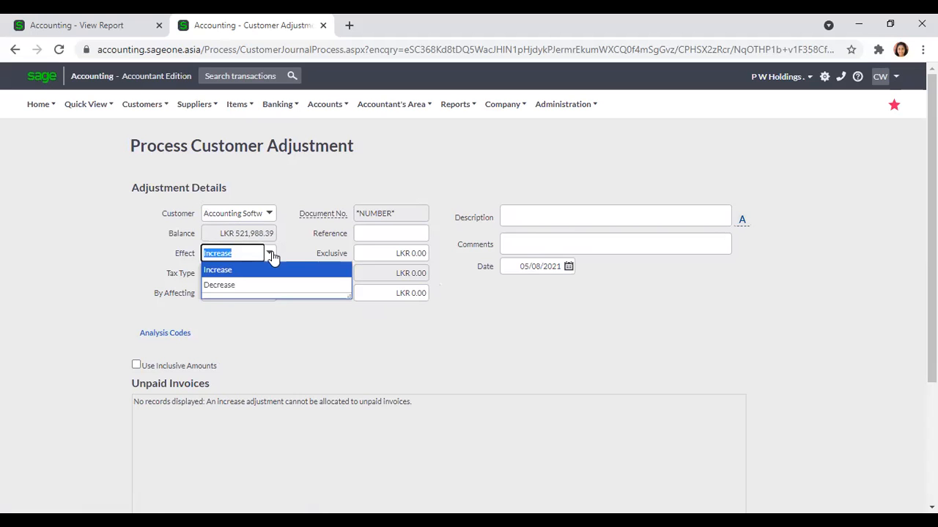
click(265, 285)
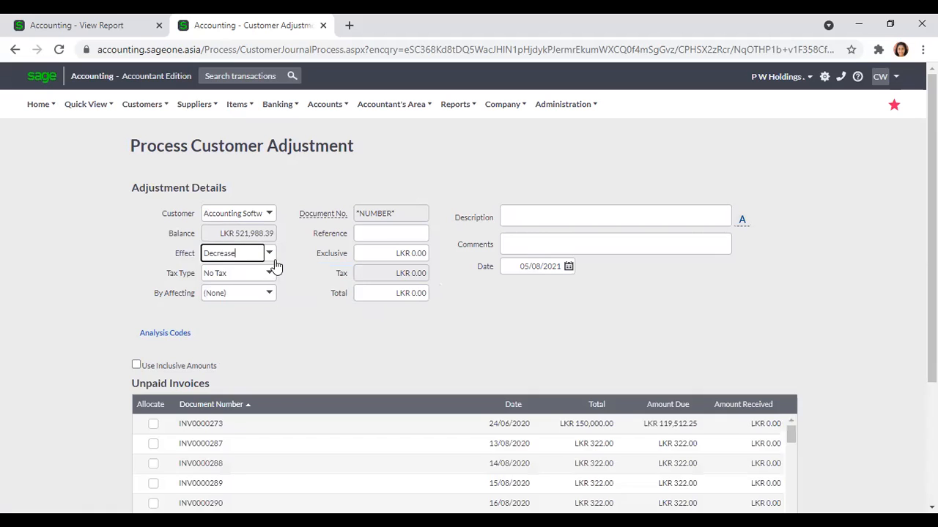
click(271, 255)
click(271, 269)
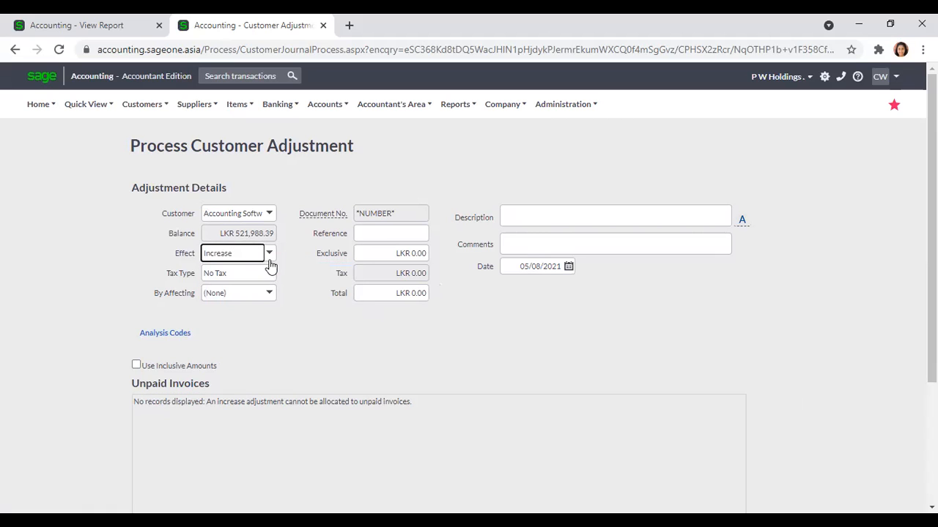
click(269, 255)
click(264, 285)
click(298, 285)
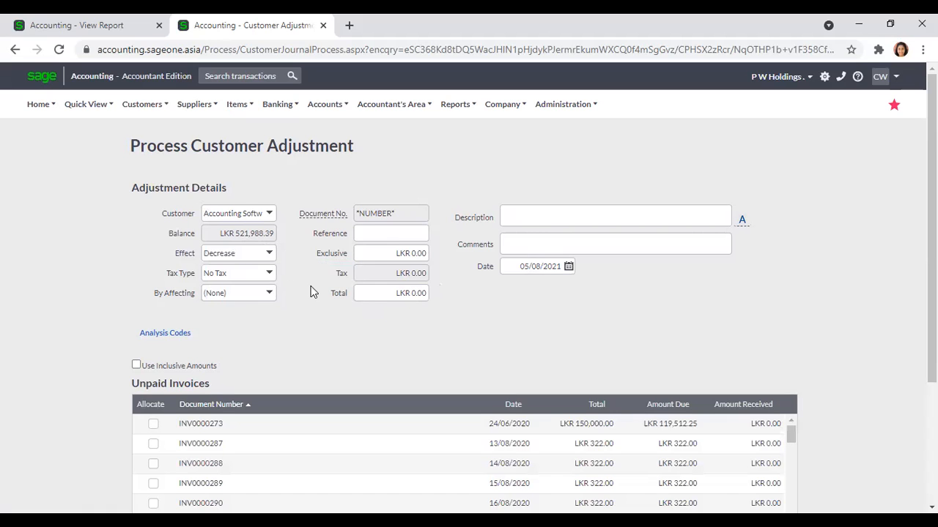
click(270, 258)
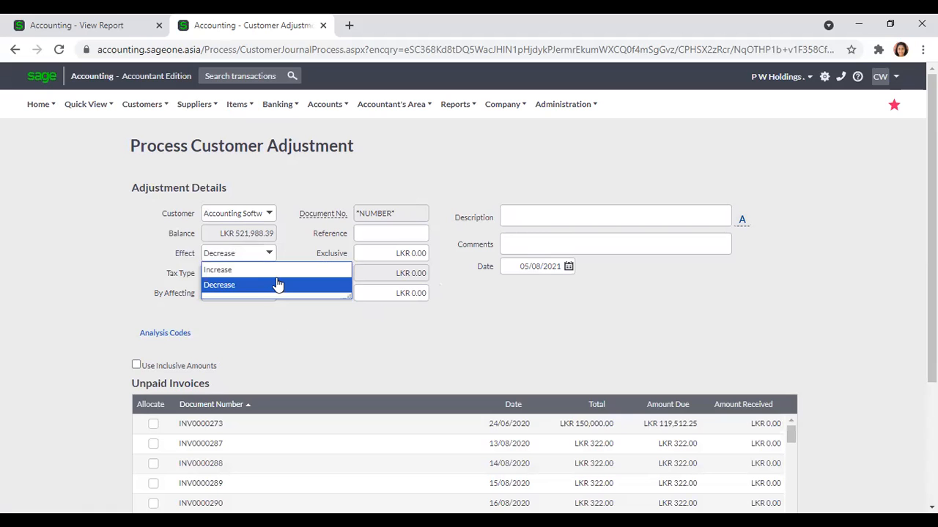
click(277, 285)
click(308, 302)
Look through the unpaid invoices to the end of the list and try marking invoice INV0002527 for allocation
scroll(306, 292, down, 1)
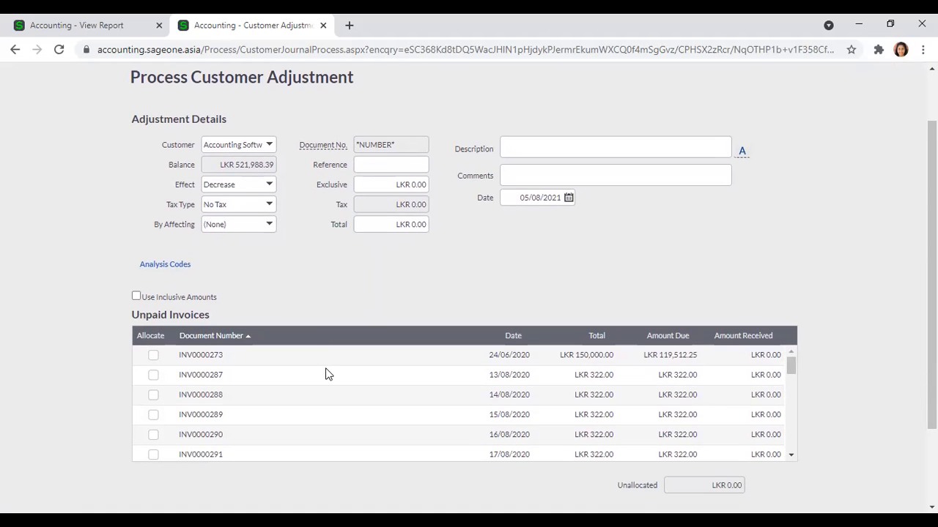
scroll(327, 374, down, 8)
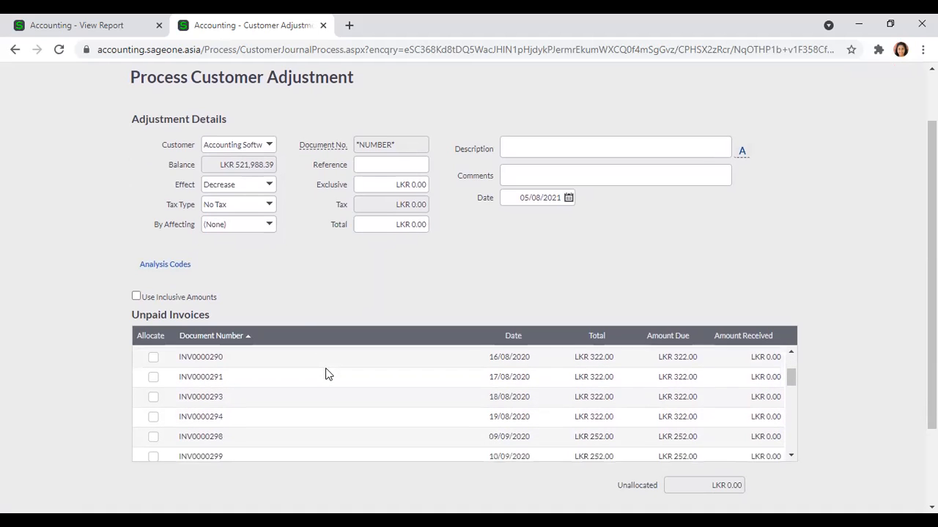
scroll(327, 374, down, 6)
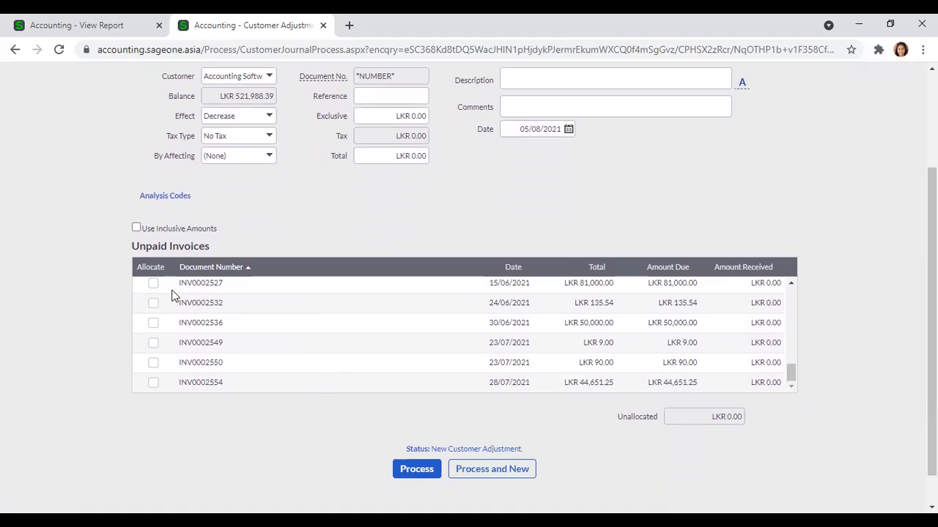
click(154, 284)
click(153, 284)
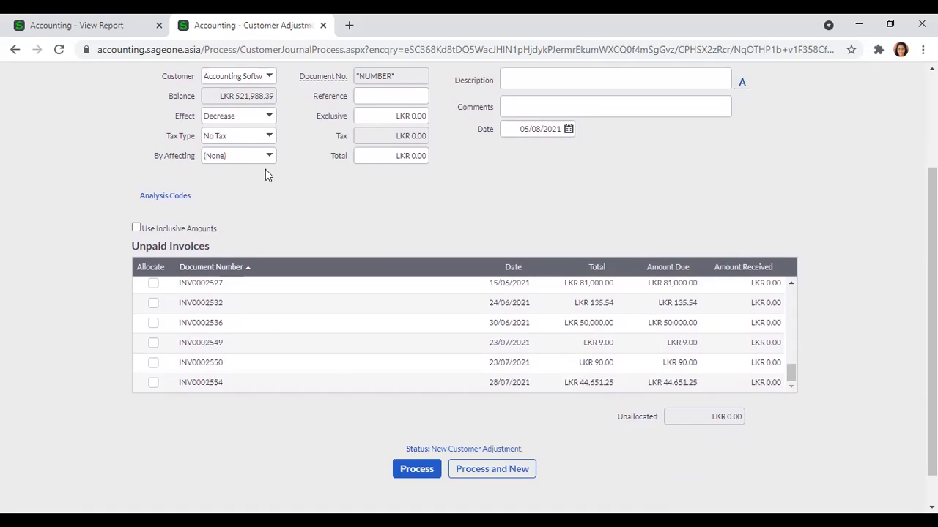
Set the adjustment's tax type to VAT 8% and its affected account to Advertising
click(271, 136)
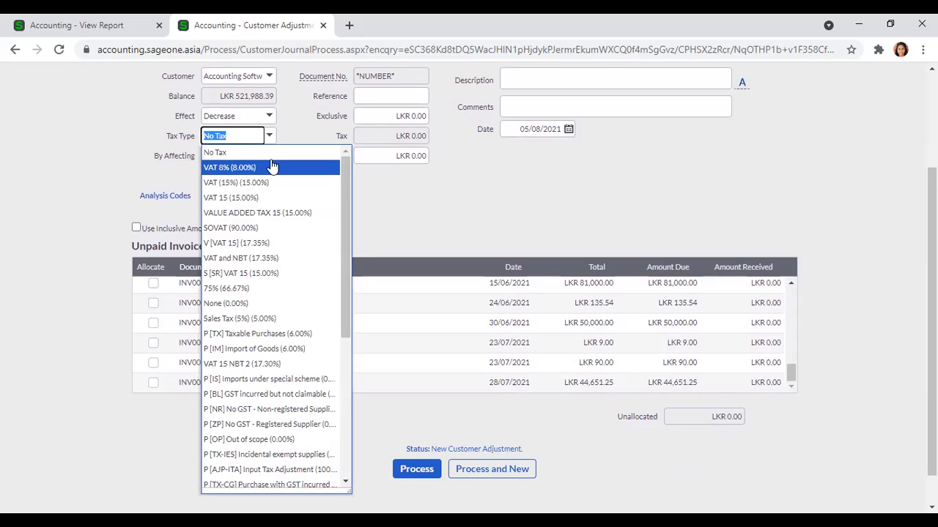
click(271, 167)
click(271, 158)
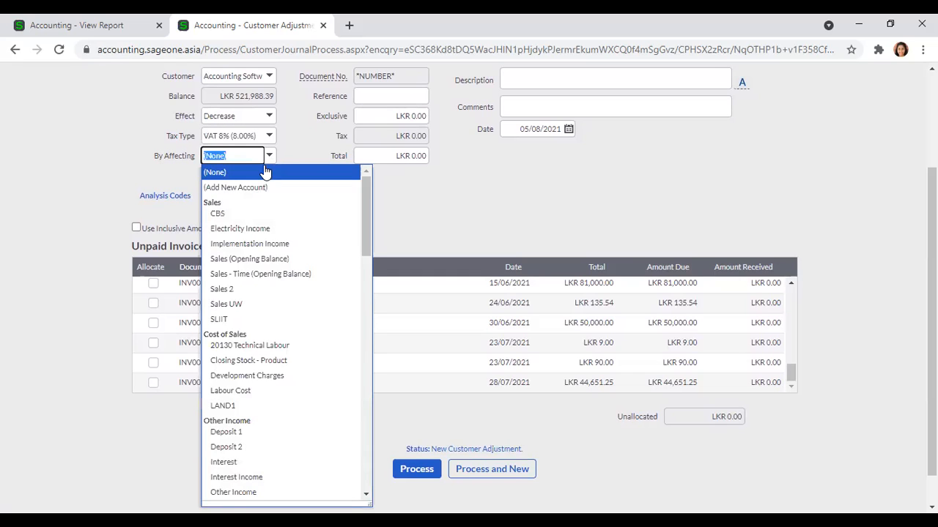
scroll(266, 236, down, 3)
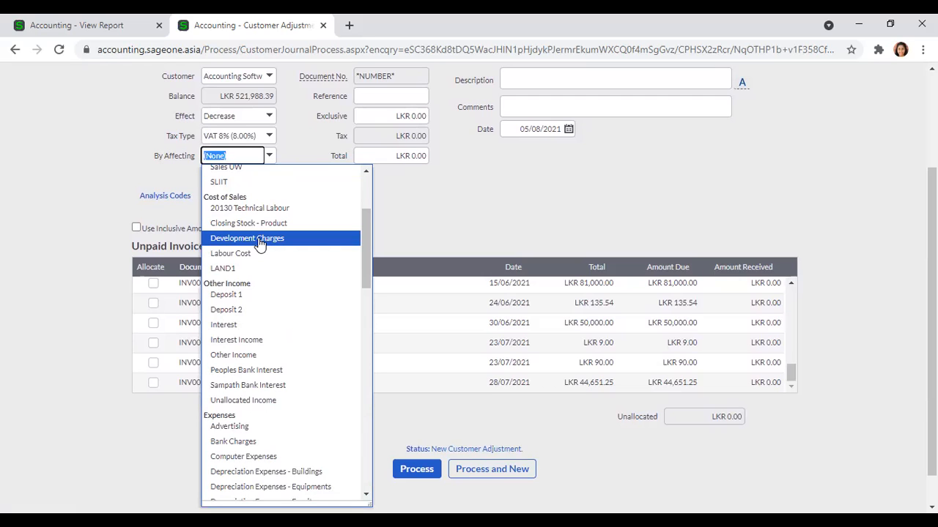
scroll(259, 244, up, 1)
click(449, 211)
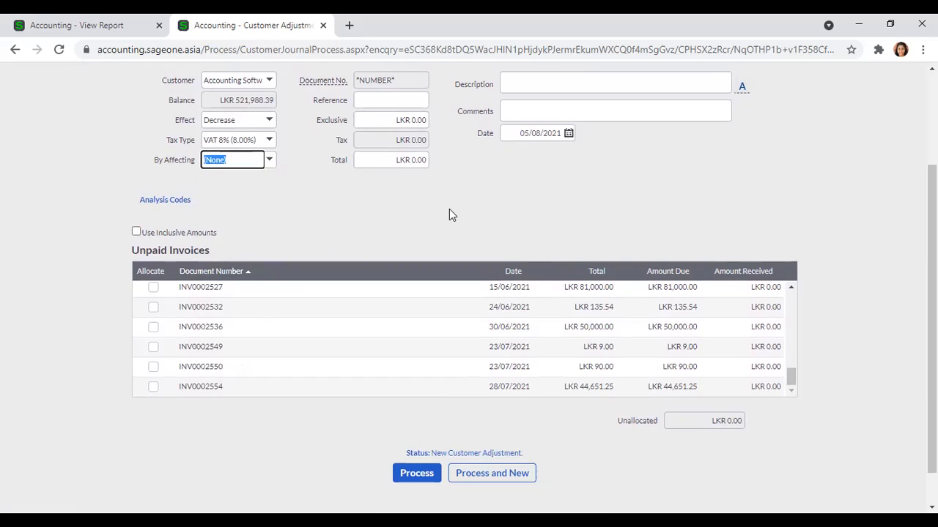
scroll(449, 214, up, 1)
click(358, 261)
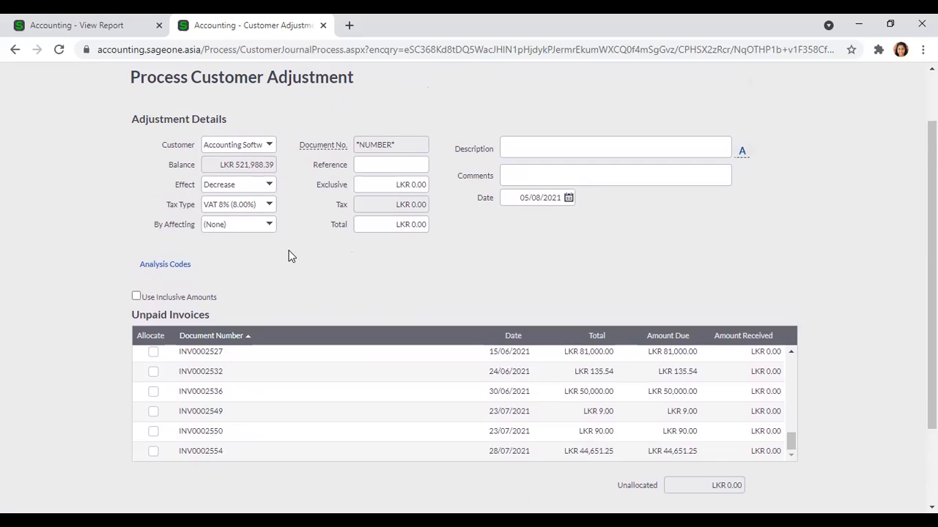
click(271, 230)
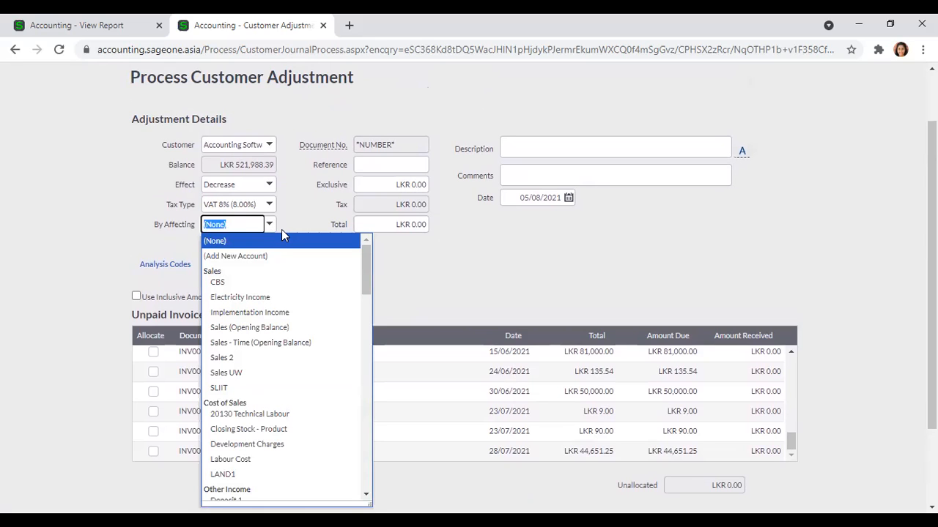
text(a)
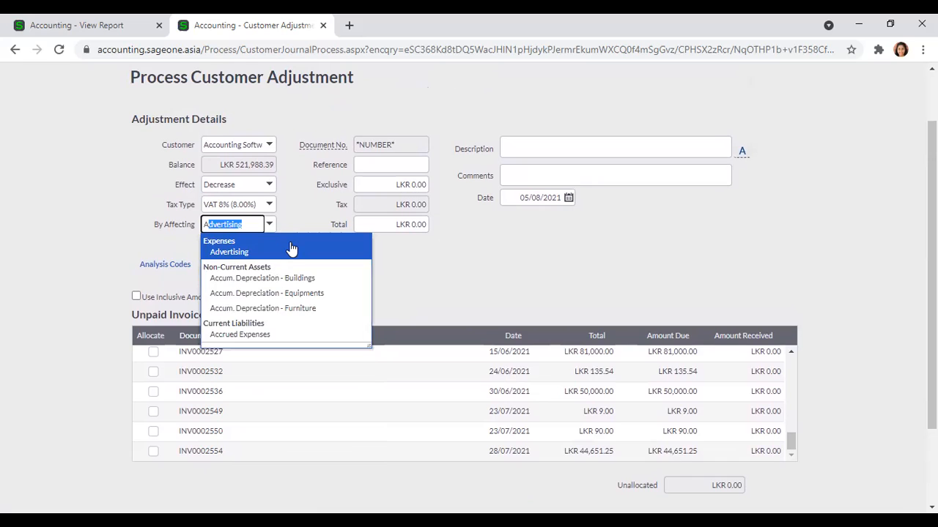
click(290, 250)
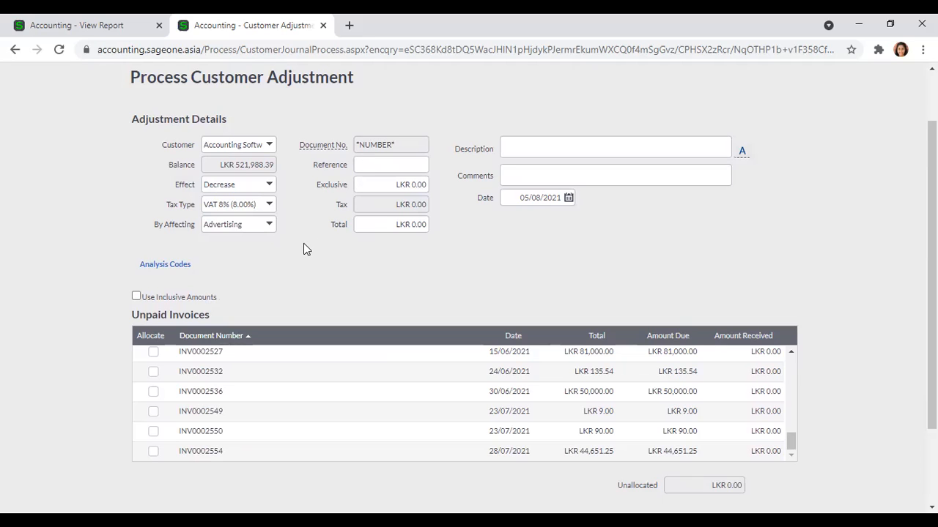
Enter an exclusive amount of LKR 1,000 for the adjustment, leaving the reference blank
scroll(304, 244, up, 2)
click(366, 231)
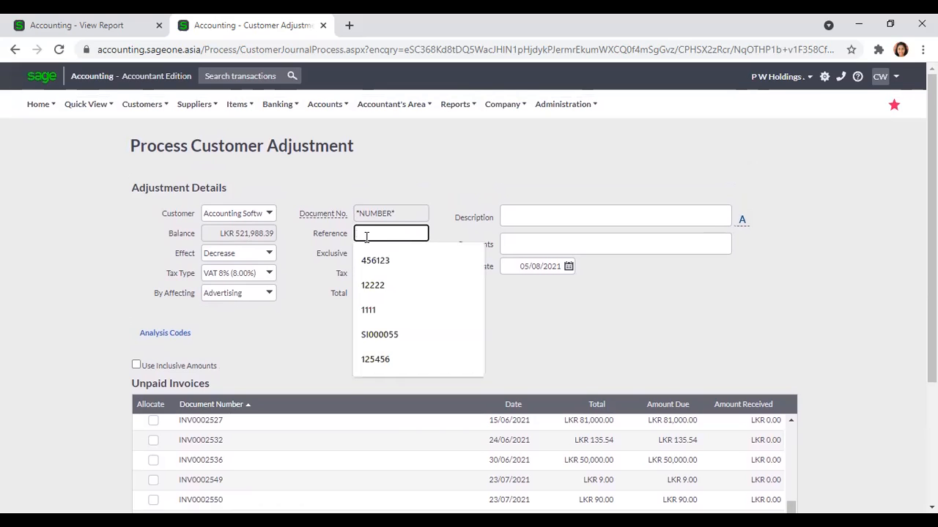
click(374, 253)
text(1000)
key(Tab)
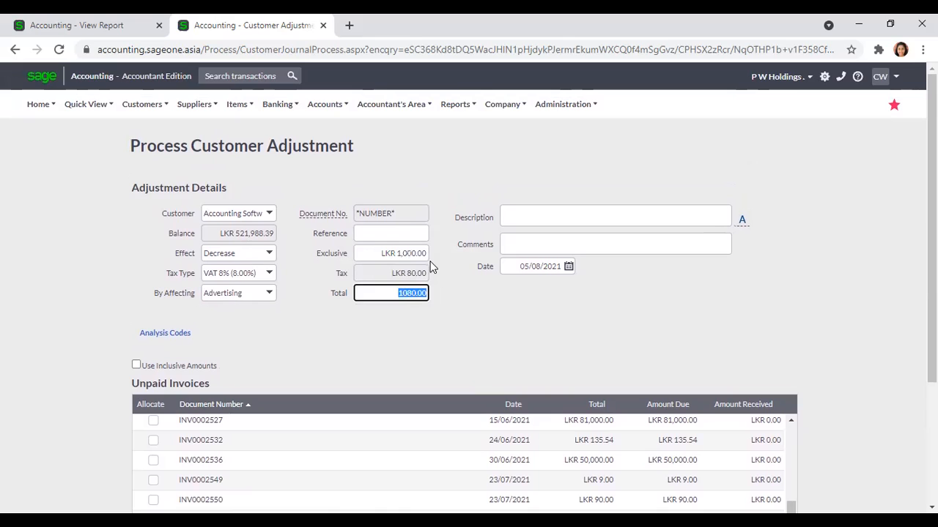
click(395, 320)
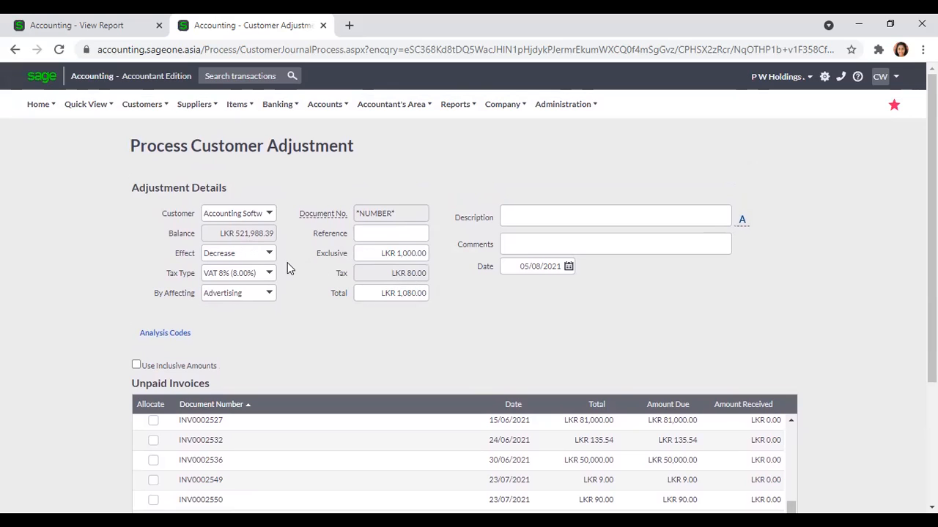
Switch the customer adjustment's effect to Increase
click(372, 293)
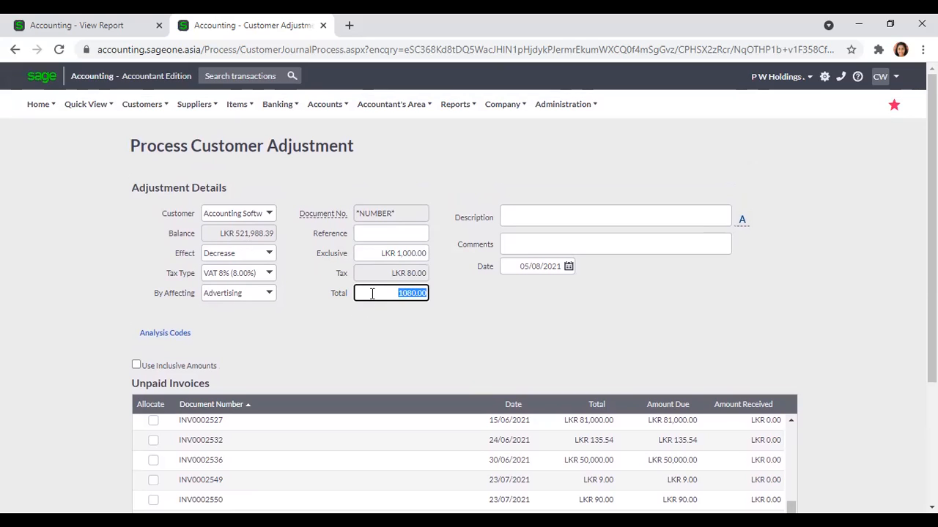
click(310, 308)
click(270, 256)
click(257, 270)
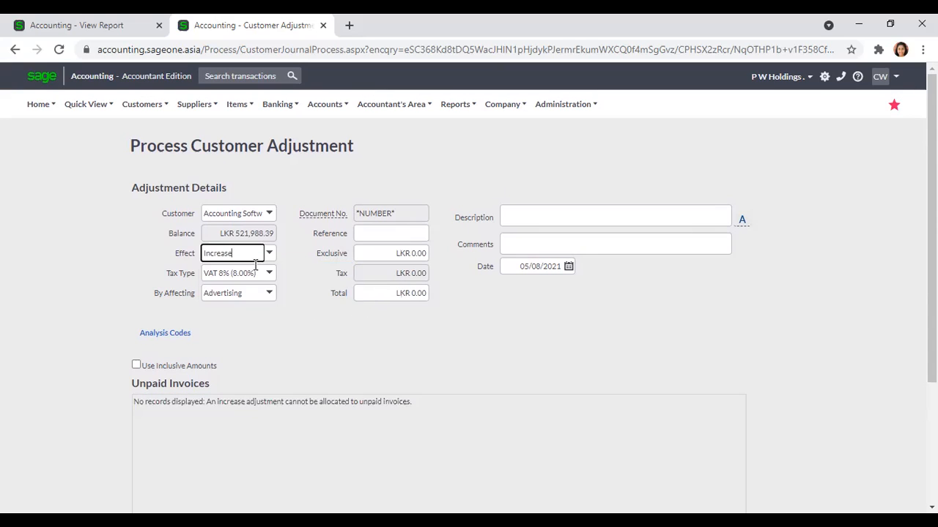
Enter an exclusive amount of LKR 1,000 for the increase adjustment
click(396, 295)
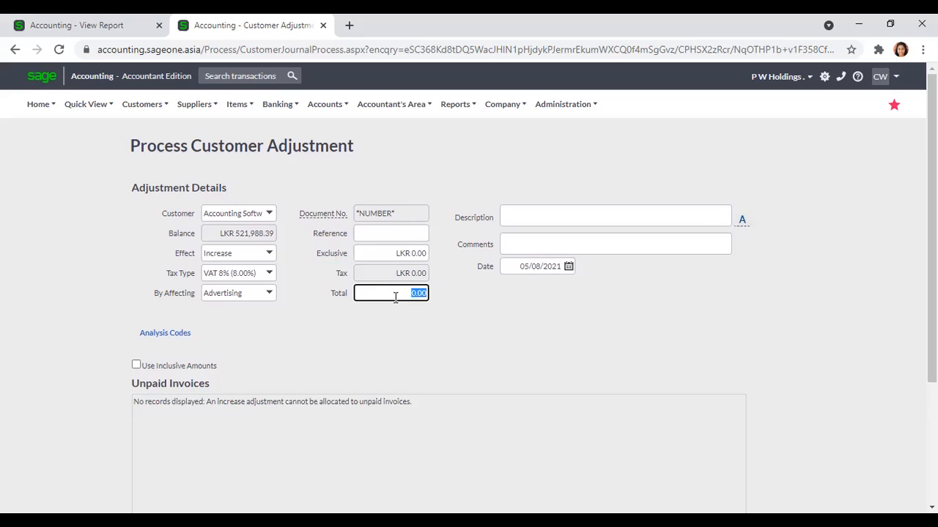
click(421, 253)
key(BackSpace)
text(1000)
key(Tab)
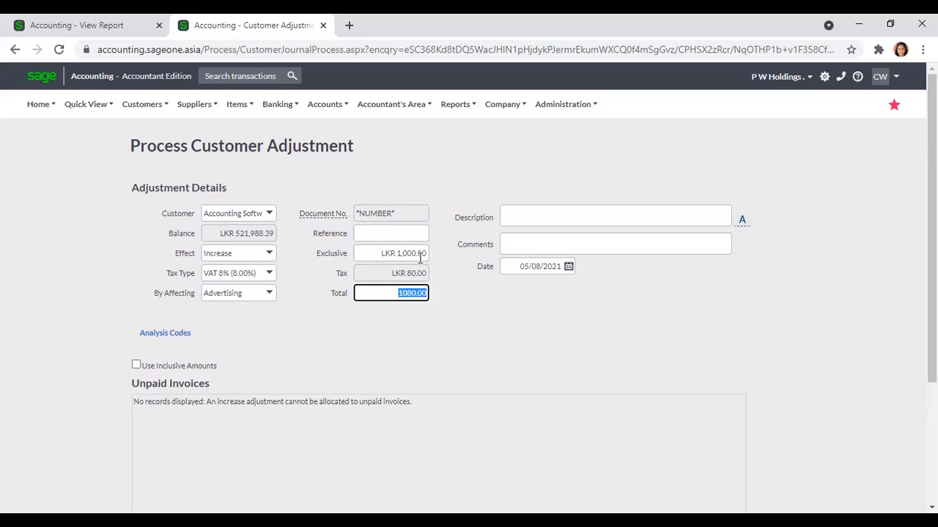
click(416, 307)
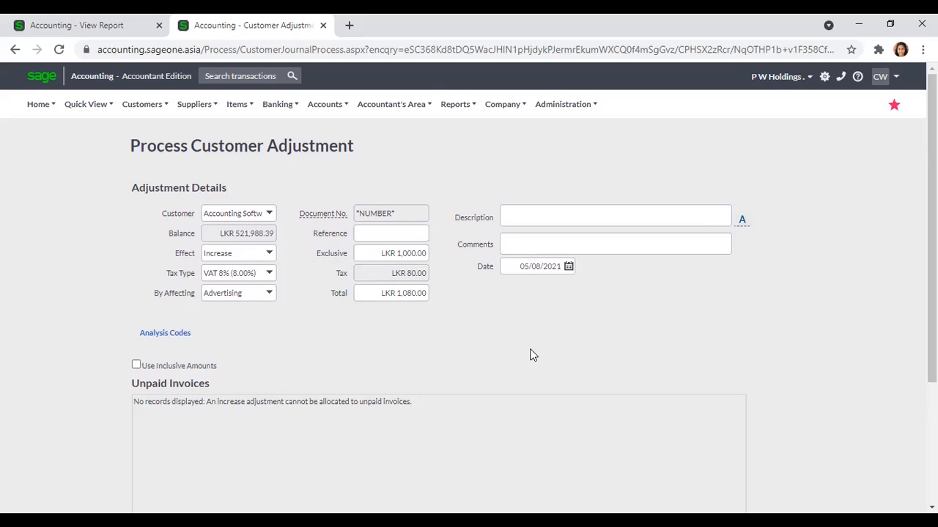
Review the adjustment's description, comments and date fields without filling them in
click(503, 219)
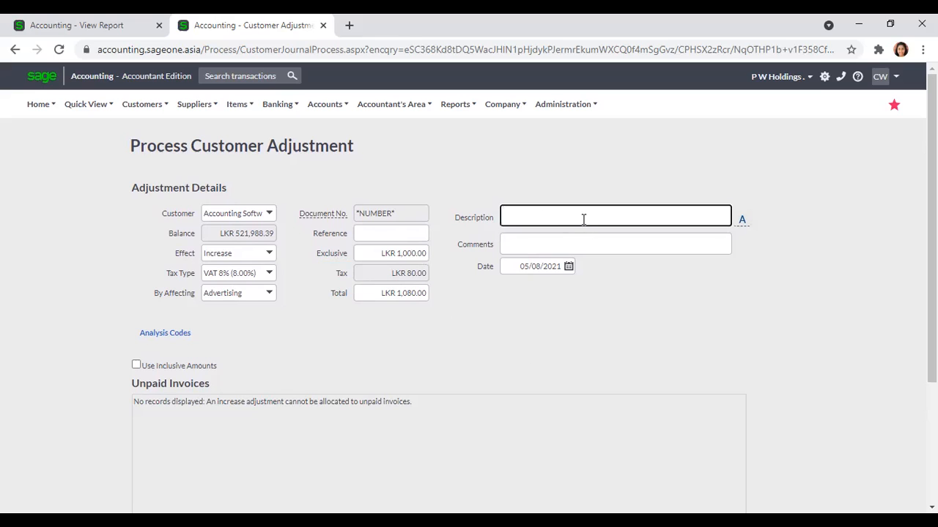
click(545, 243)
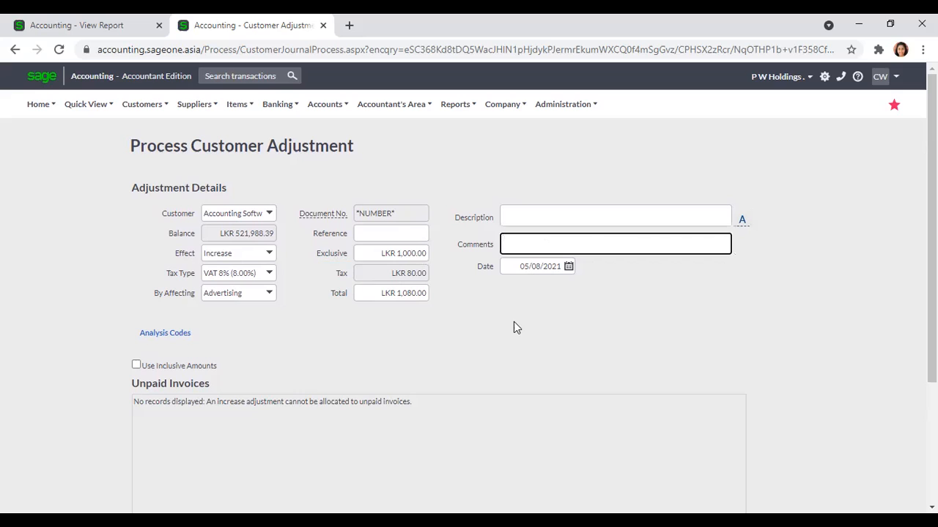
click(579, 303)
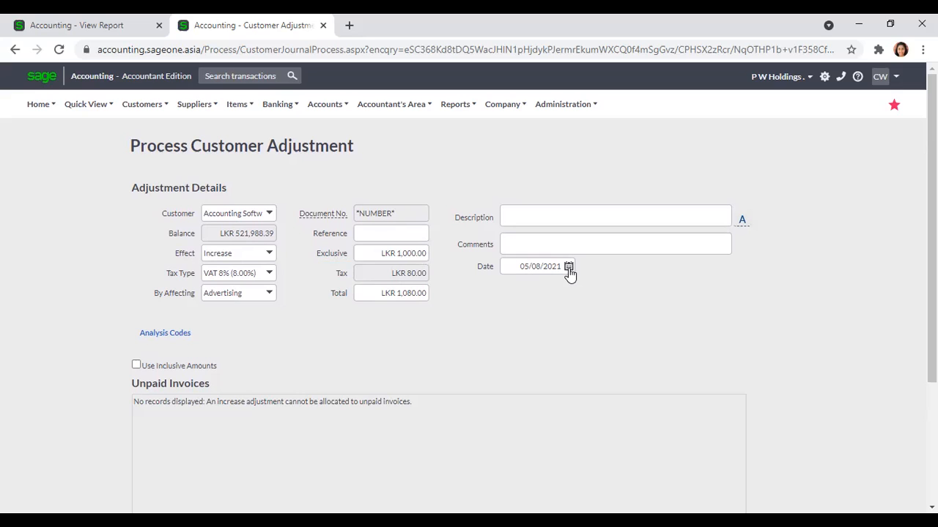
click(569, 267)
click(783, 272)
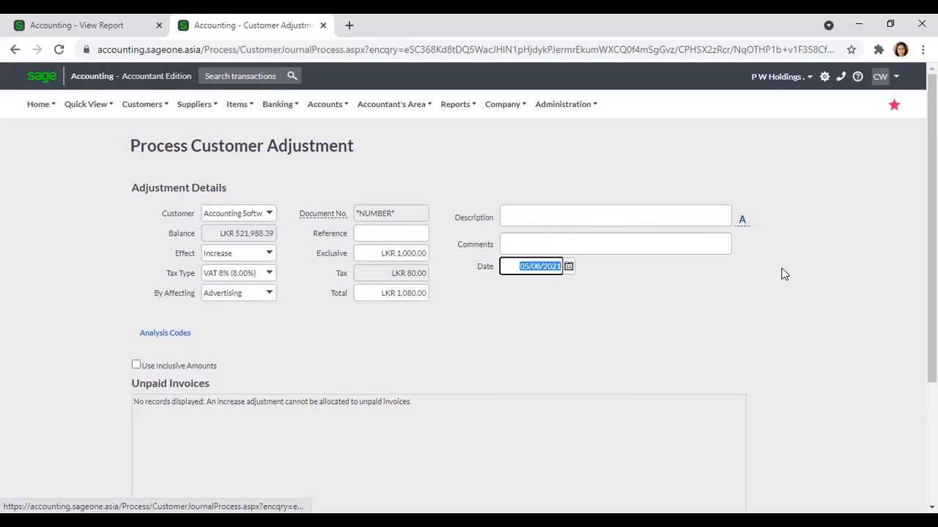
Expand the adjustment's analysis codes and look over the Department choices and the processing options
scroll(781, 277, down, 2)
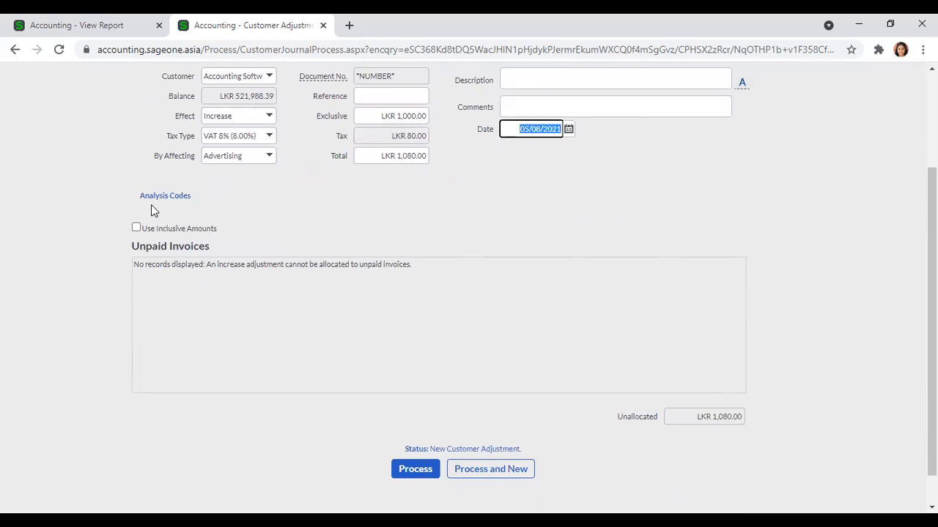
click(155, 198)
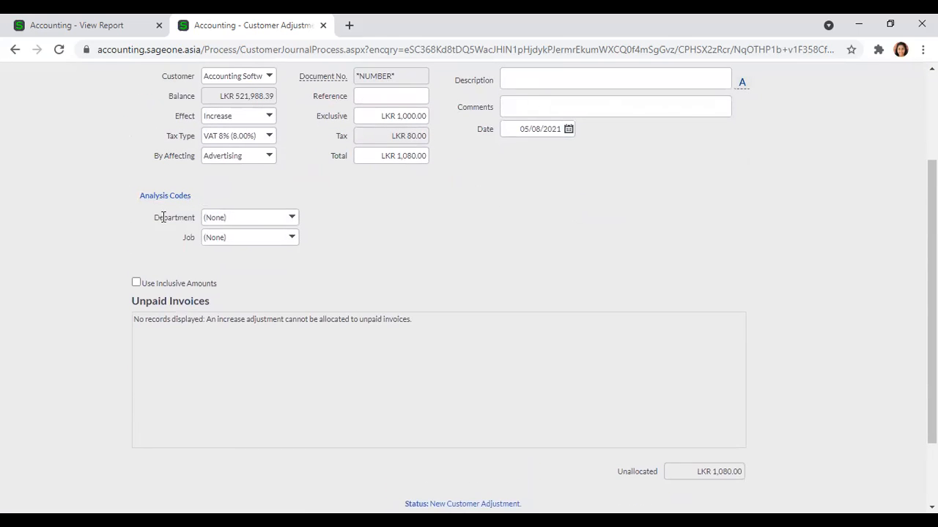
click(290, 218)
click(434, 235)
scroll(435, 233, down, 2)
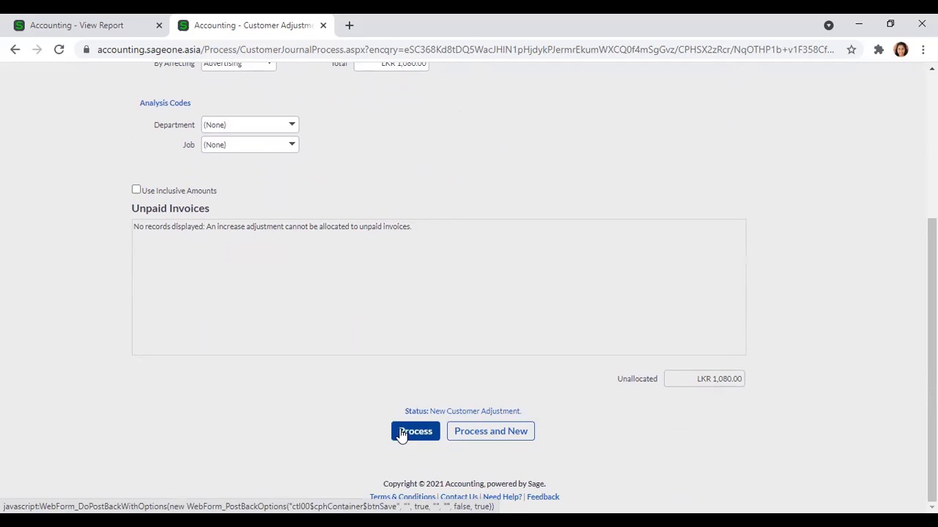
scroll(402, 435, up, 3)
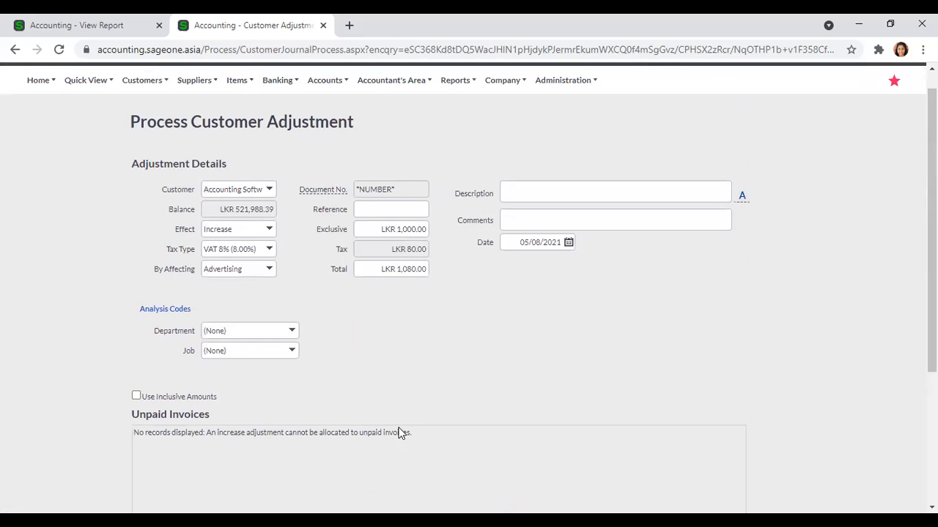
Leave the adjustment unsaved, return to the Customer Adjustments list and open the Quick Entry Grid
click(136, 80)
mouse_move(161, 146)
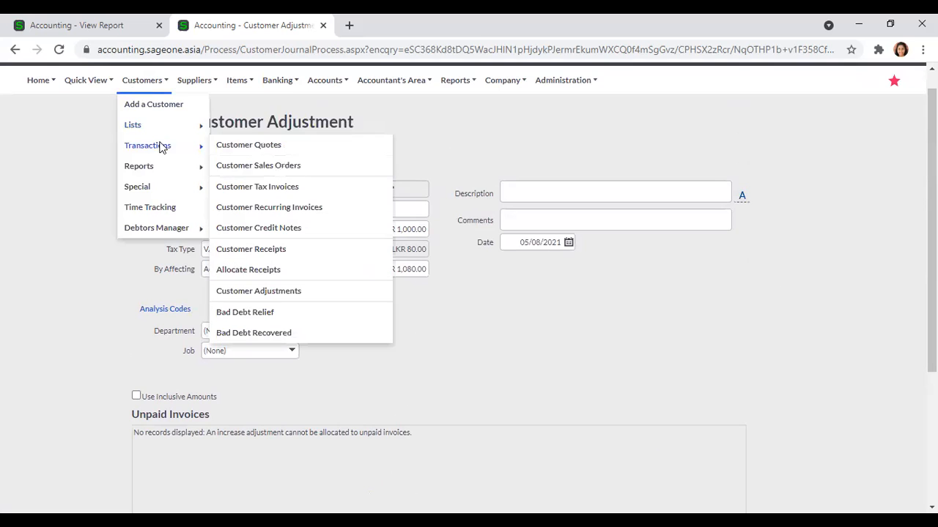
click(259, 293)
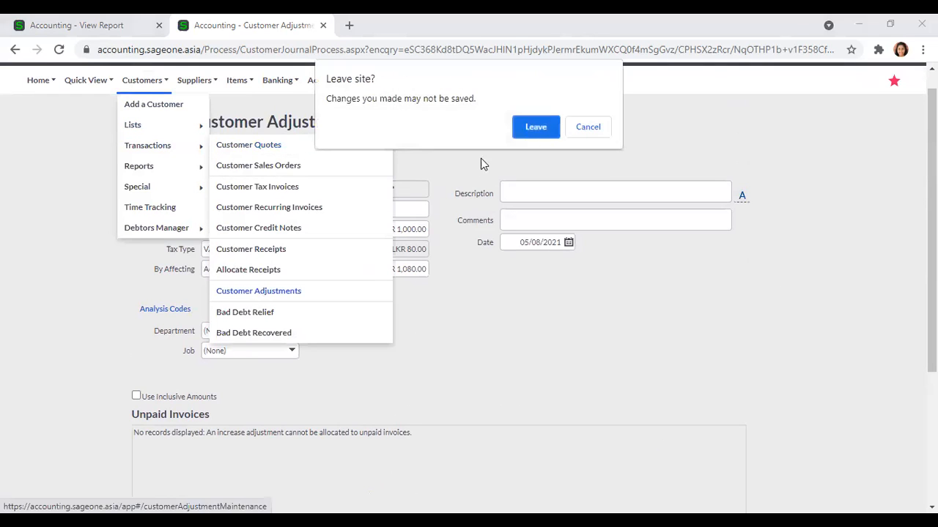
click(534, 127)
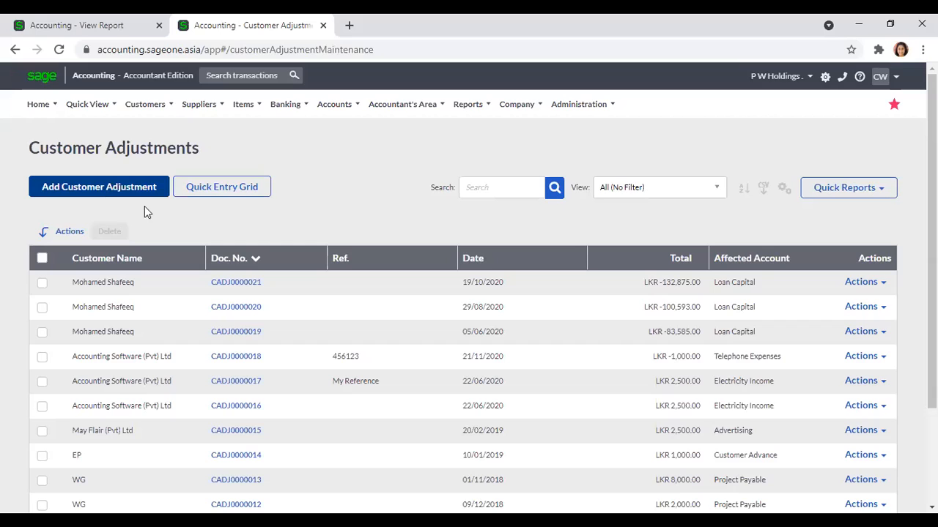
click(206, 204)
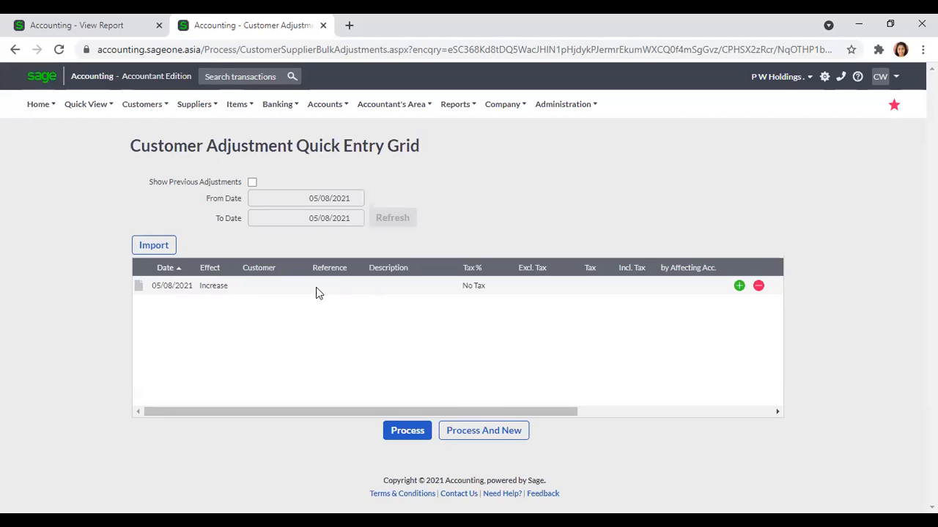
In the browser tab with the customer balances report, open the Customer Adjustments list and start a blank adjustment form
click(37, 27)
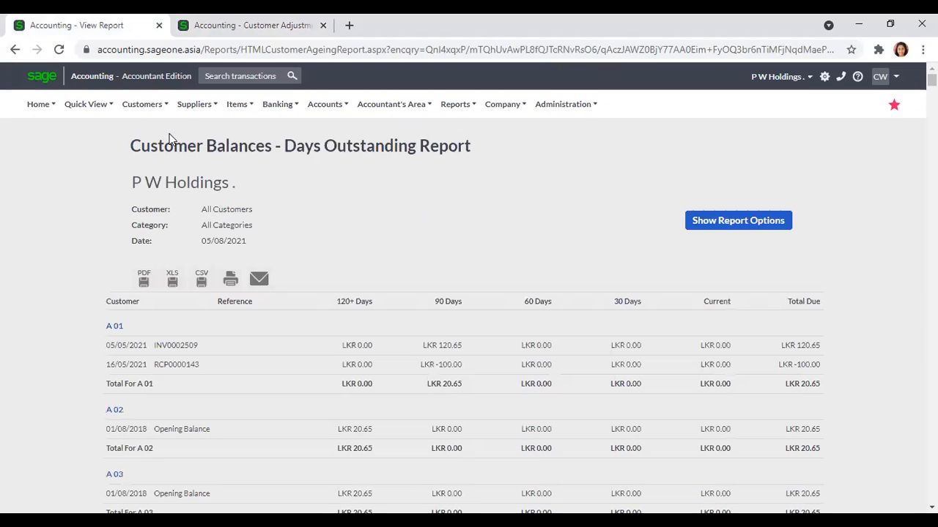
click(145, 106)
mouse_move(150, 166)
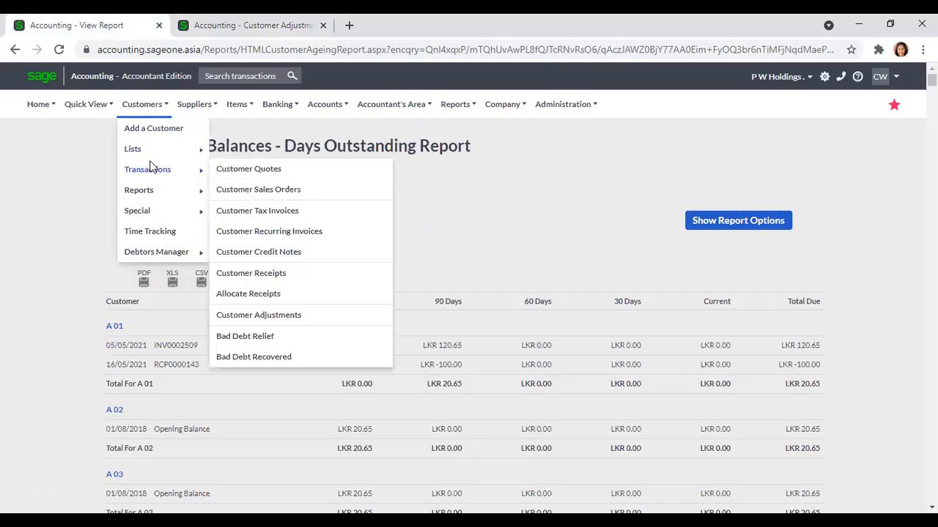
click(240, 295)
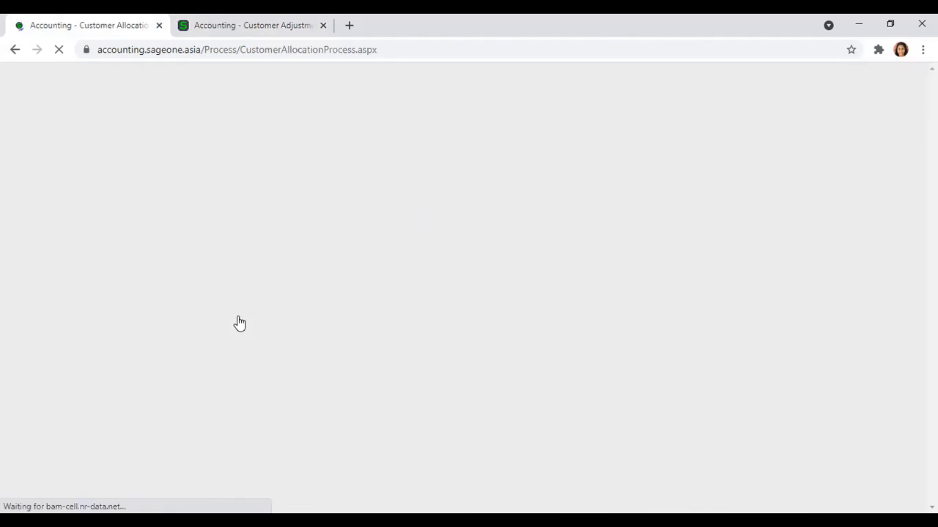
mouse_move(164, 108)
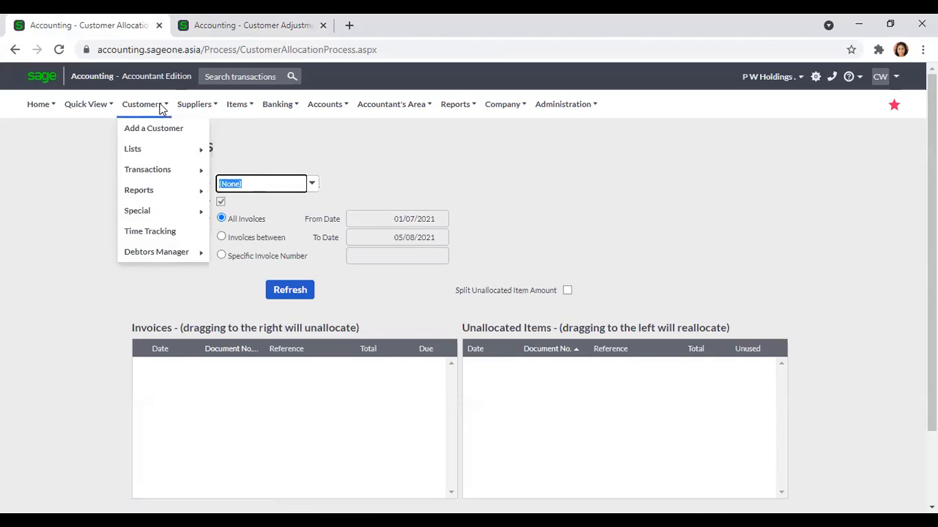
mouse_move(156, 190)
mouse_move(156, 170)
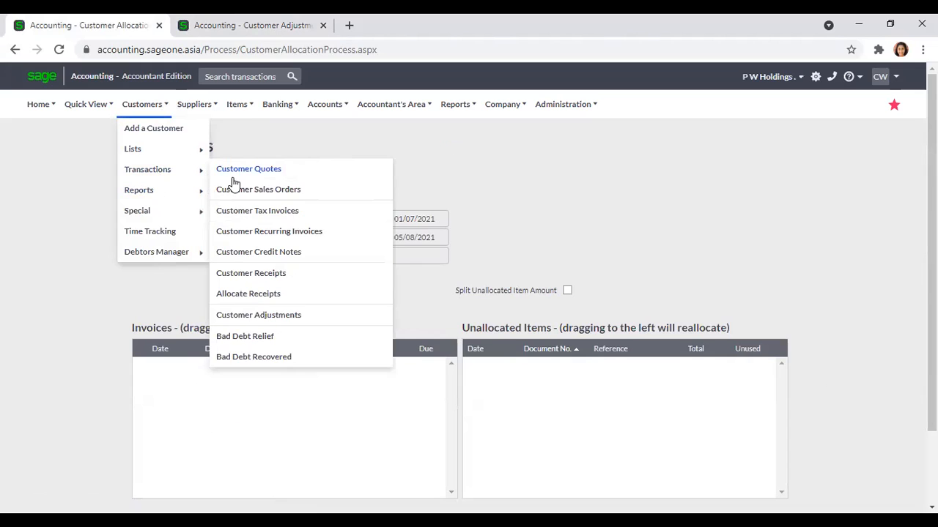
click(262, 315)
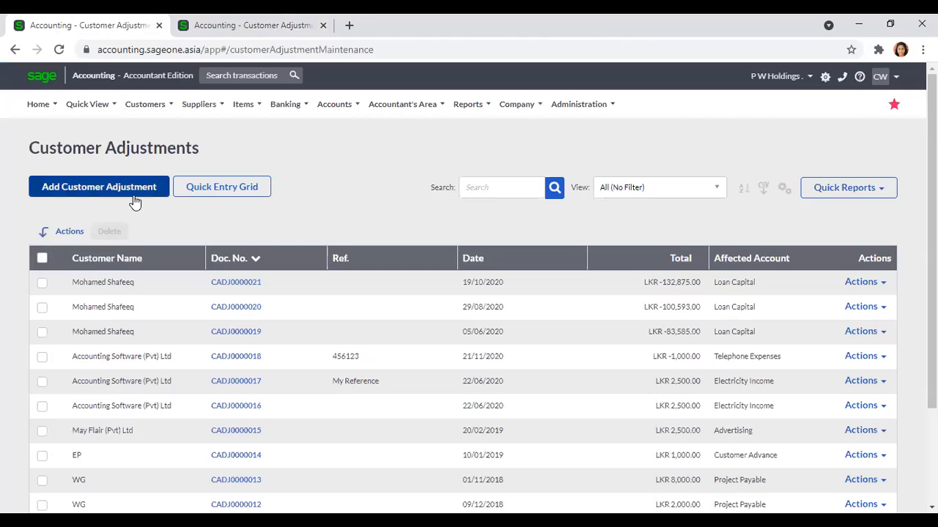
click(135, 196)
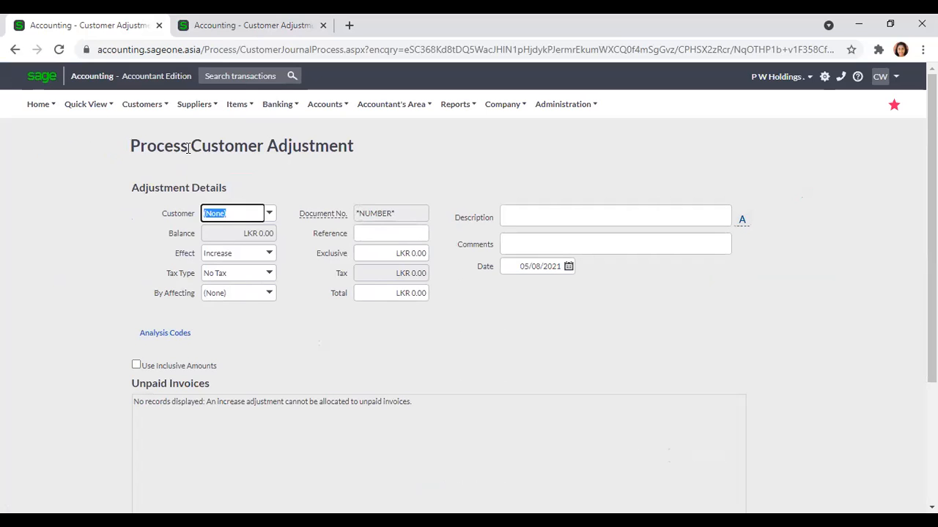
Return to the Customer Adjustment Quick Entry Grid and add a second adjustment line
click(183, 30)
click(144, 104)
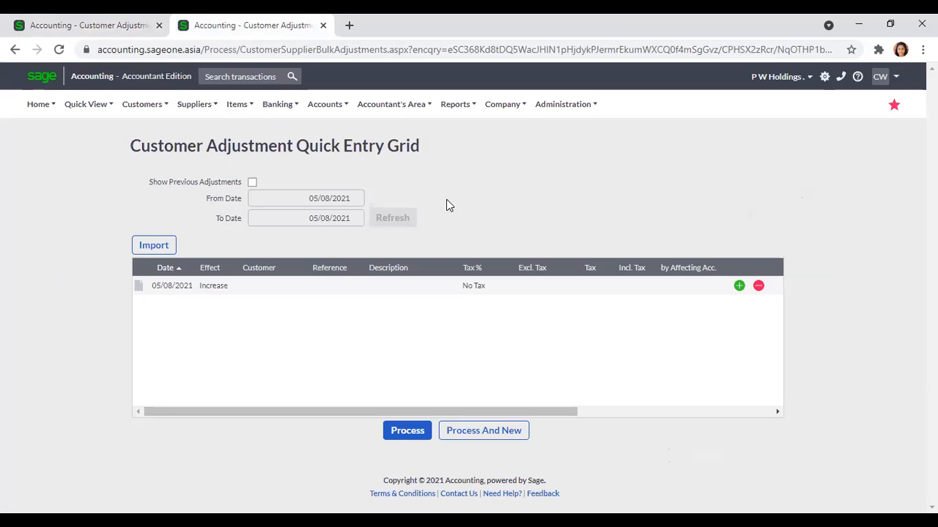
click(228, 287)
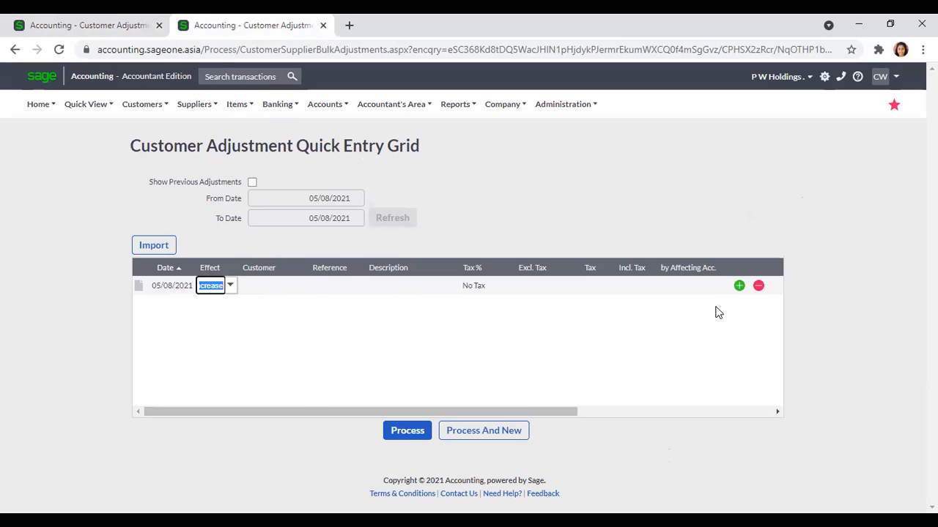
click(740, 286)
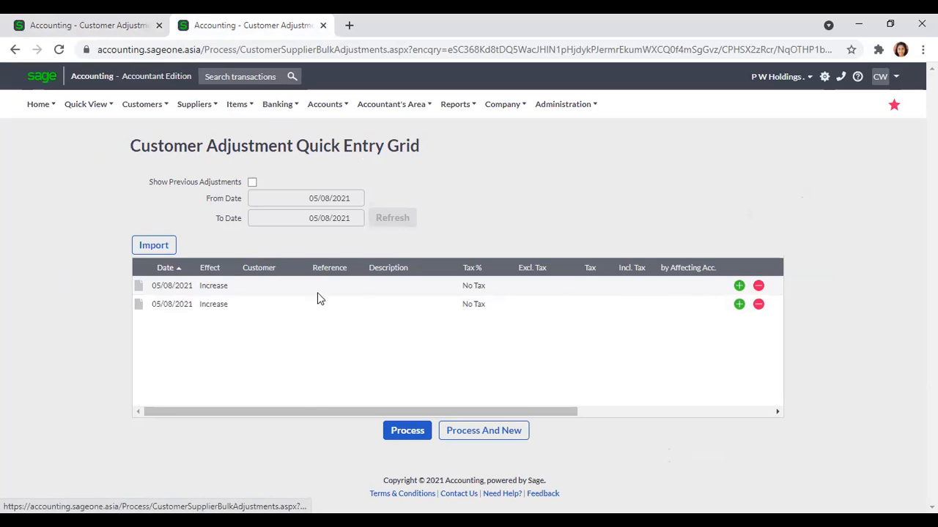
Keep the first line's effect as Increase and set its customer to Accounting Software (Pvt) Ltd
click(168, 286)
click(229, 288)
click(230, 286)
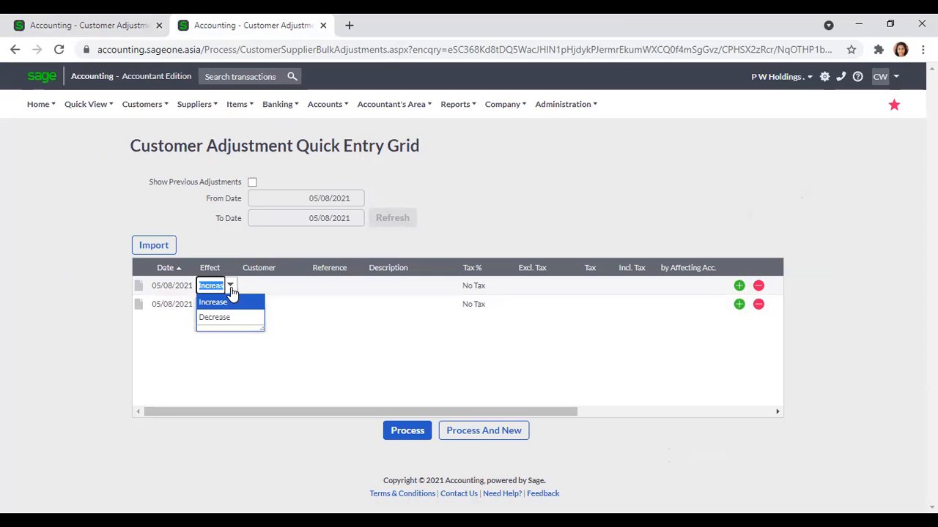
click(240, 239)
click(269, 290)
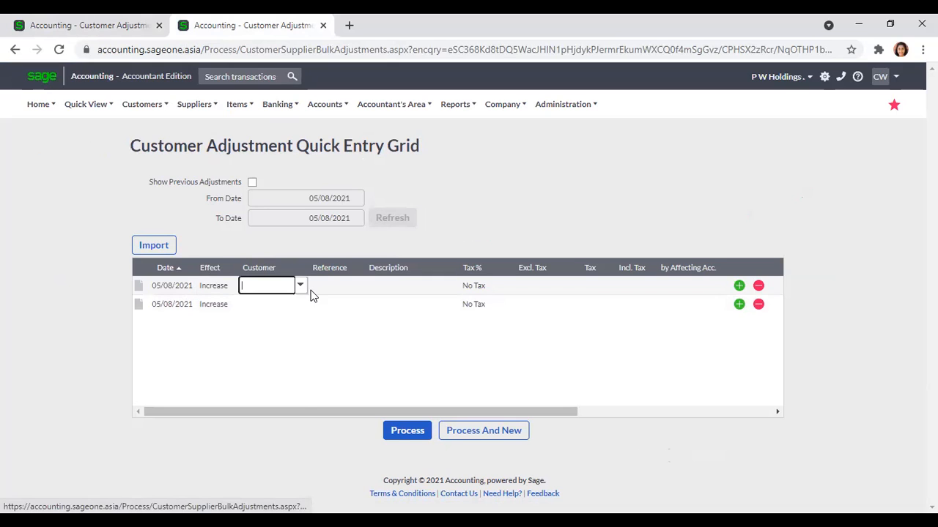
click(301, 285)
click(301, 285)
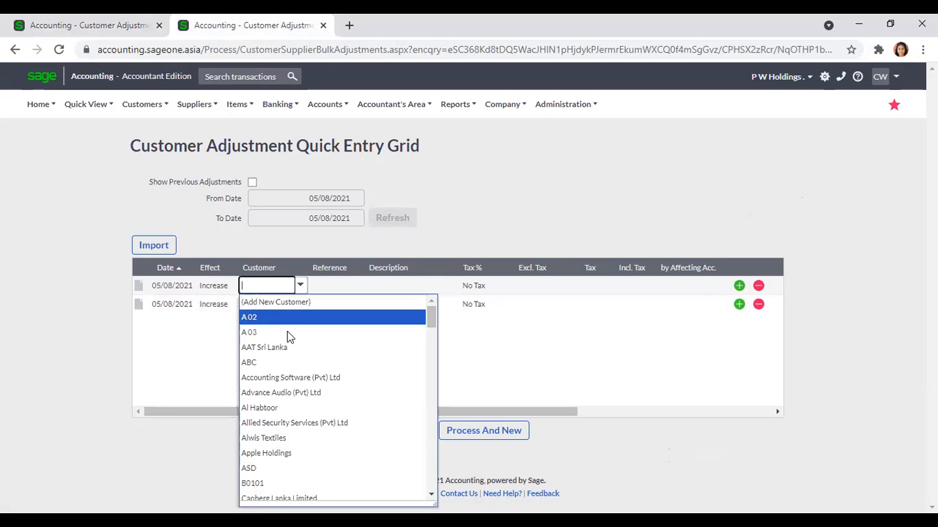
click(287, 379)
click(432, 239)
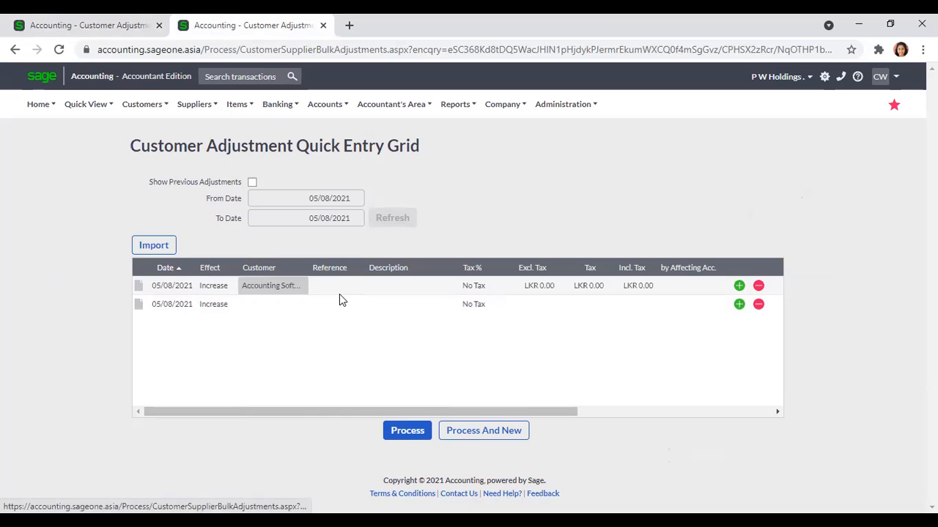
Enter a tax-exclusive amount of LKR 1,000 on the first line, leaving its reference and description blank
click(340, 292)
click(385, 287)
click(524, 292)
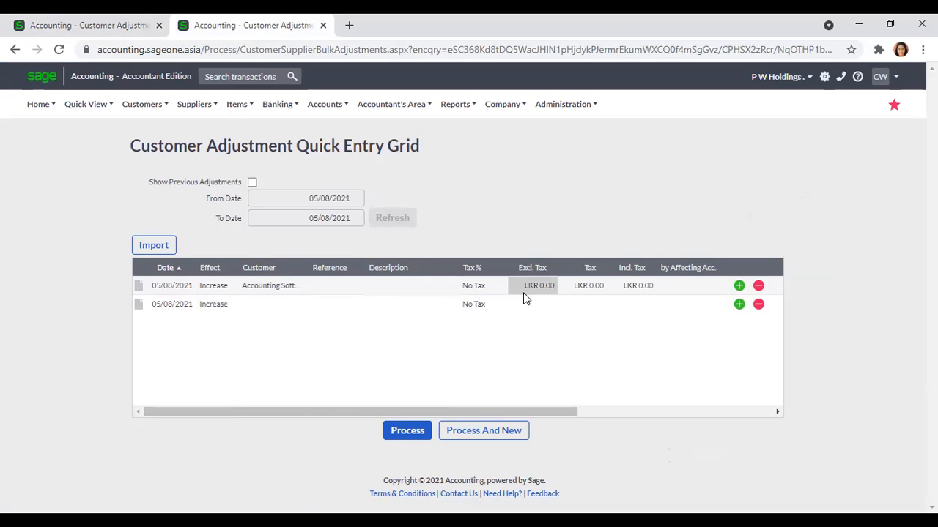
text(1000)
key(Tab)
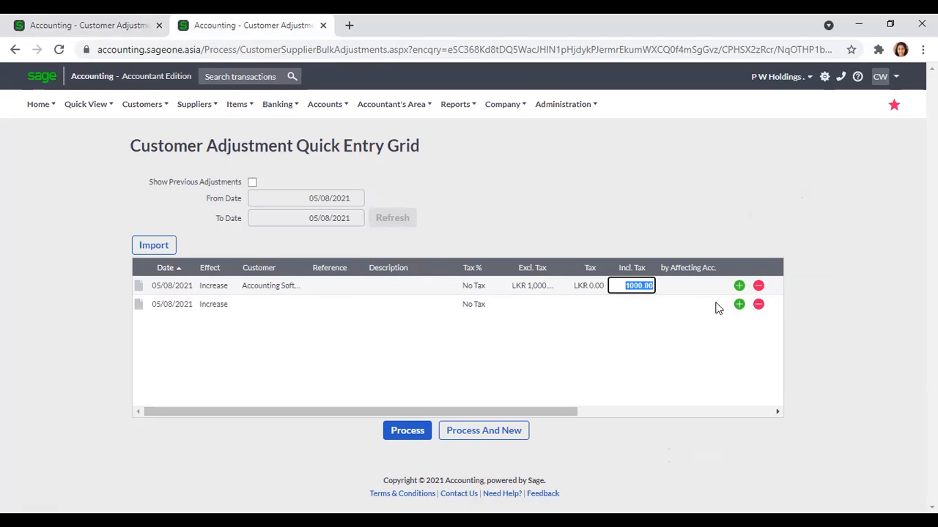
Review the first line's tax type and amount fields, and look through the accounts offered as its affecting account without choosing one
click(688, 290)
click(631, 288)
click(592, 286)
click(482, 290)
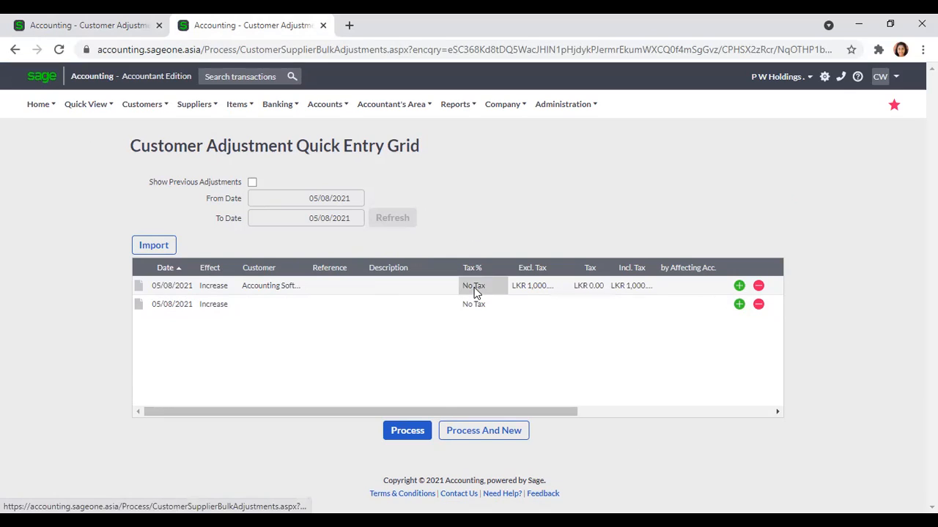
click(678, 285)
click(722, 287)
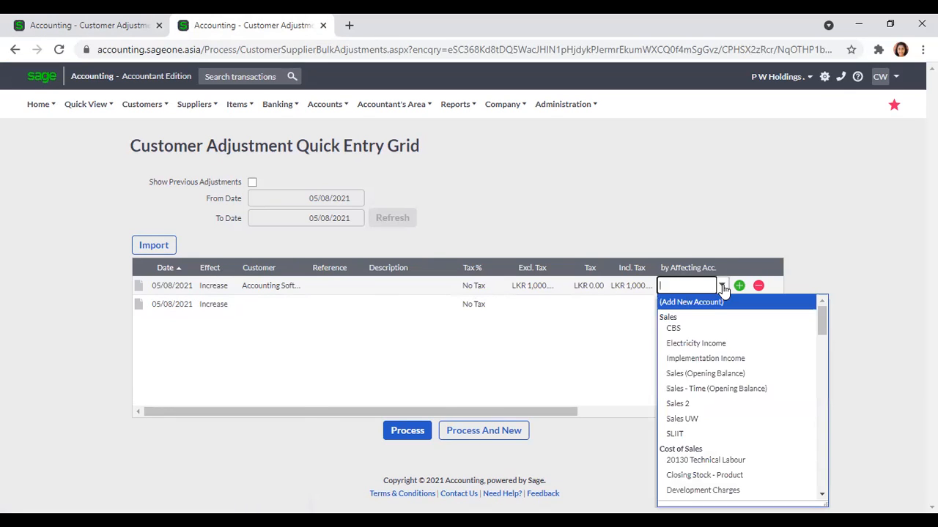
click(718, 227)
Look through the department choices available for the first adjustment line
click(601, 414)
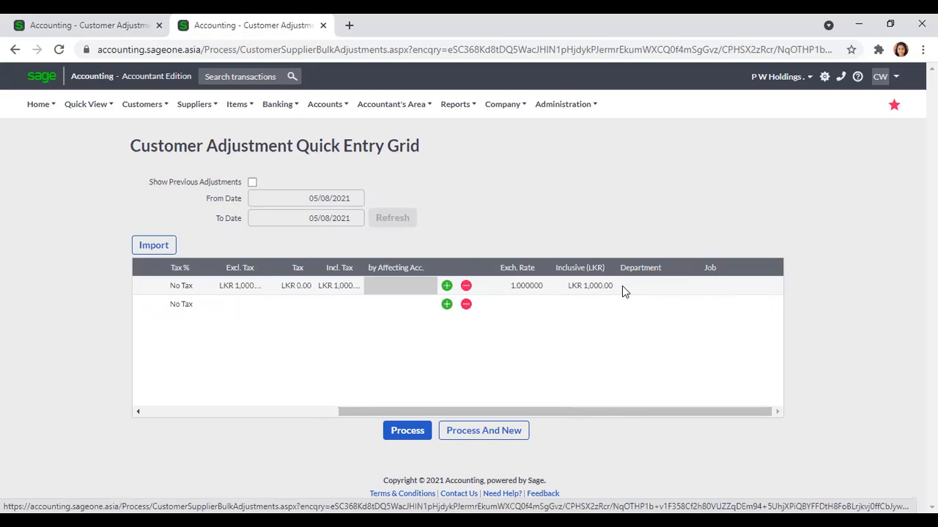
click(664, 286)
click(691, 288)
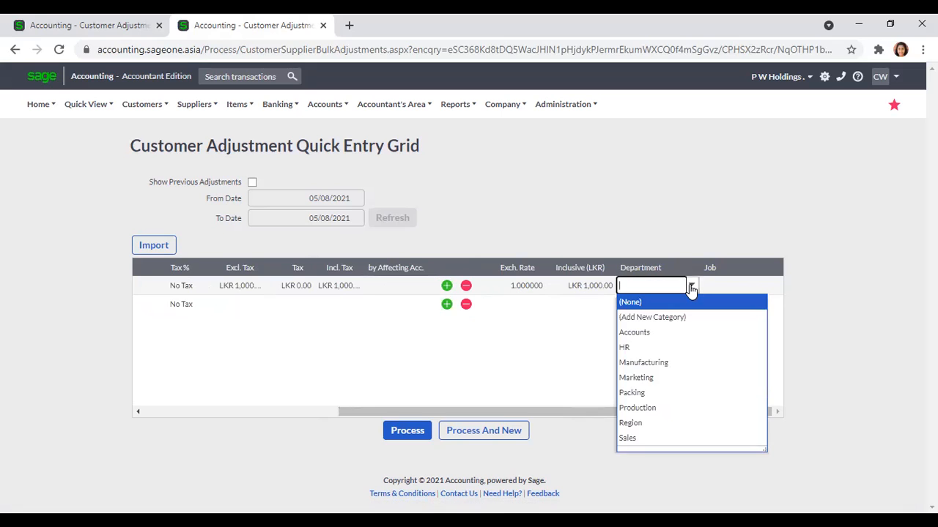
Add two more blank adjustment lines below the second line of the grid
drag(523, 412, 320, 411)
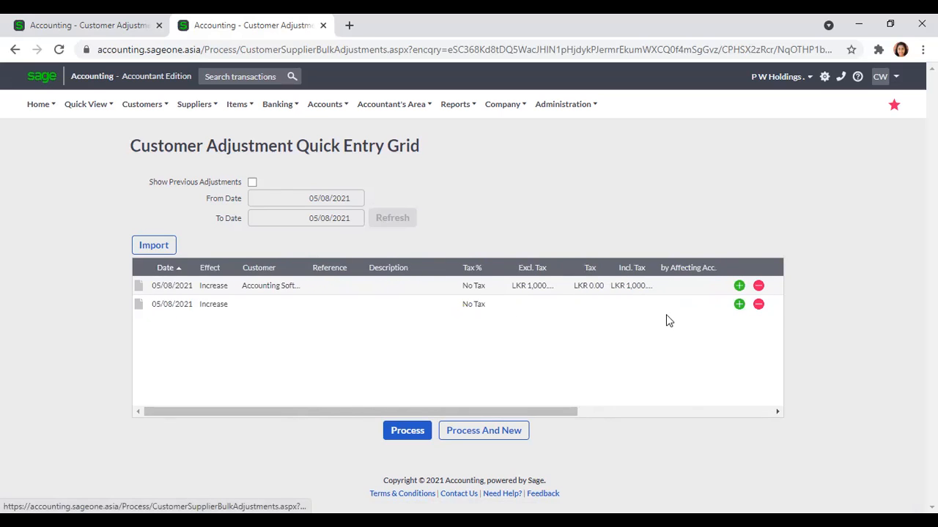
click(740, 305)
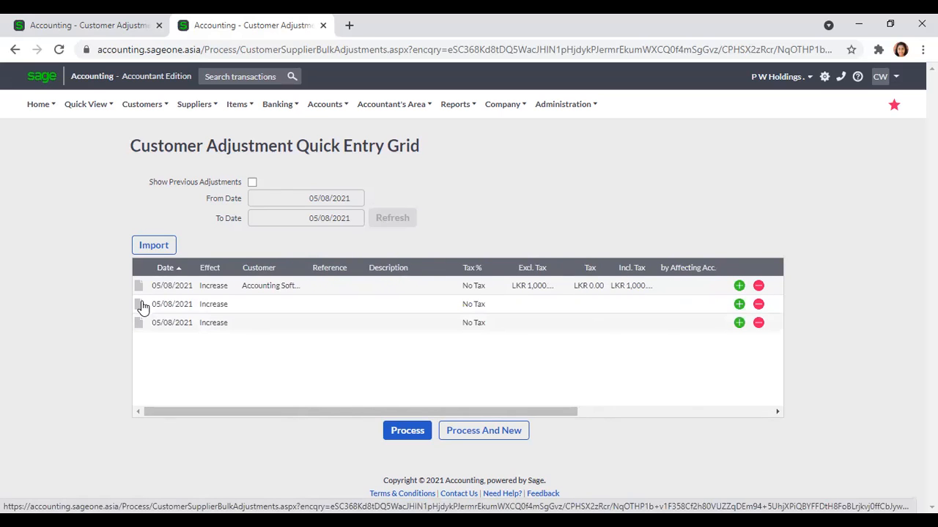
click(740, 323)
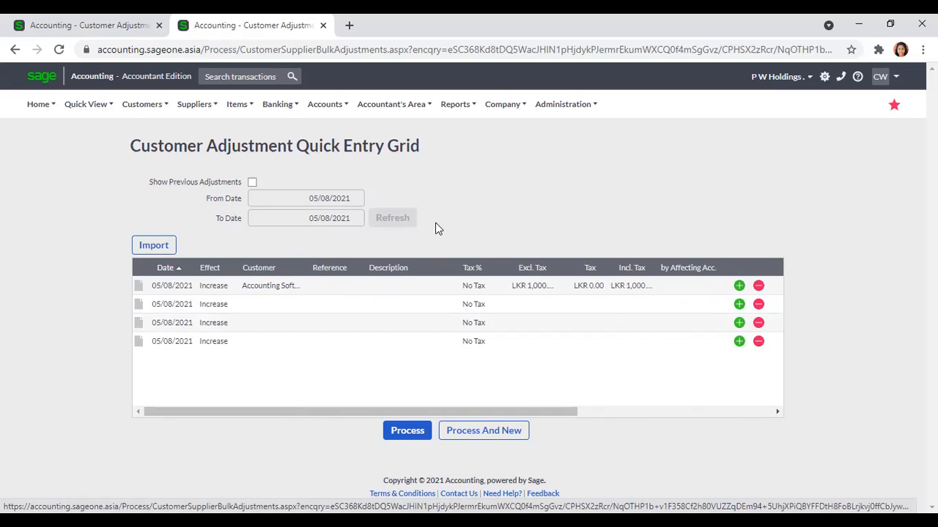
Show the CSV import options and setup help, download the example adjustments file and examine it in Excel
click(153, 246)
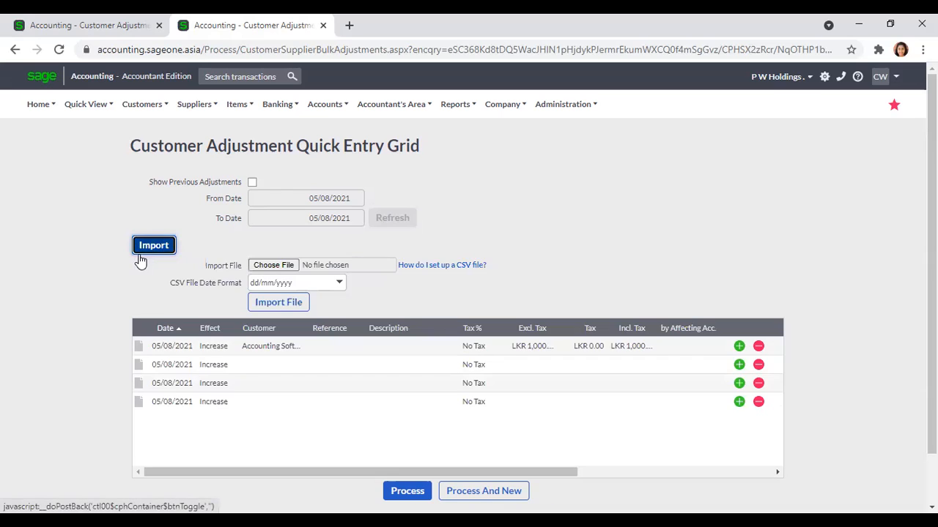
click(424, 269)
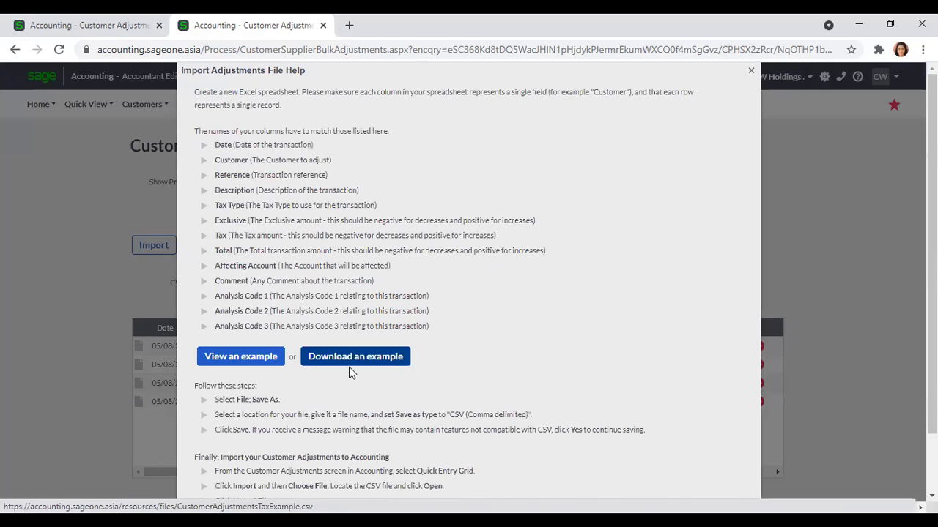
click(372, 365)
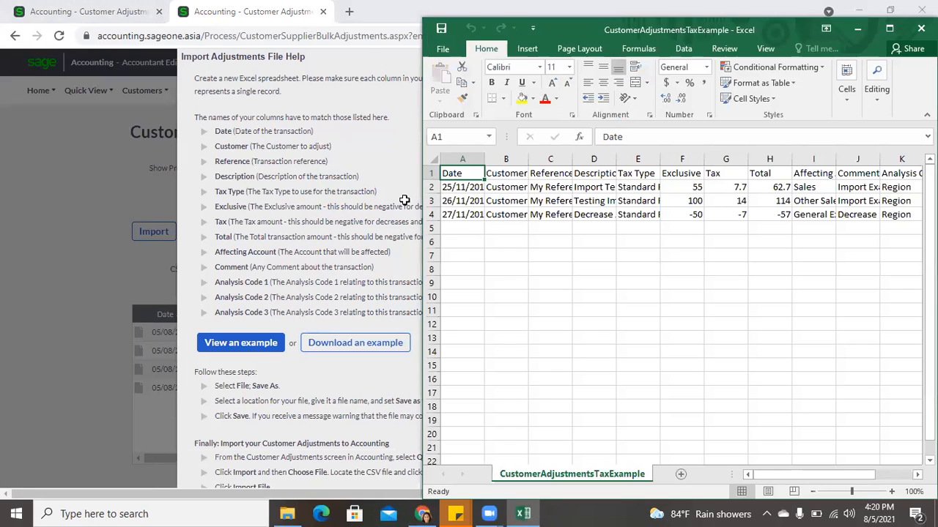
key(super+Up)
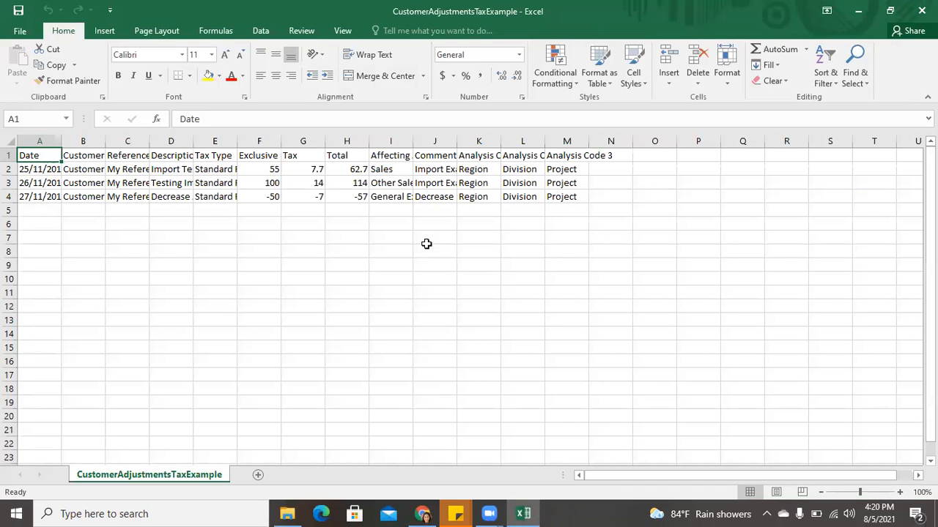
click(339, 24)
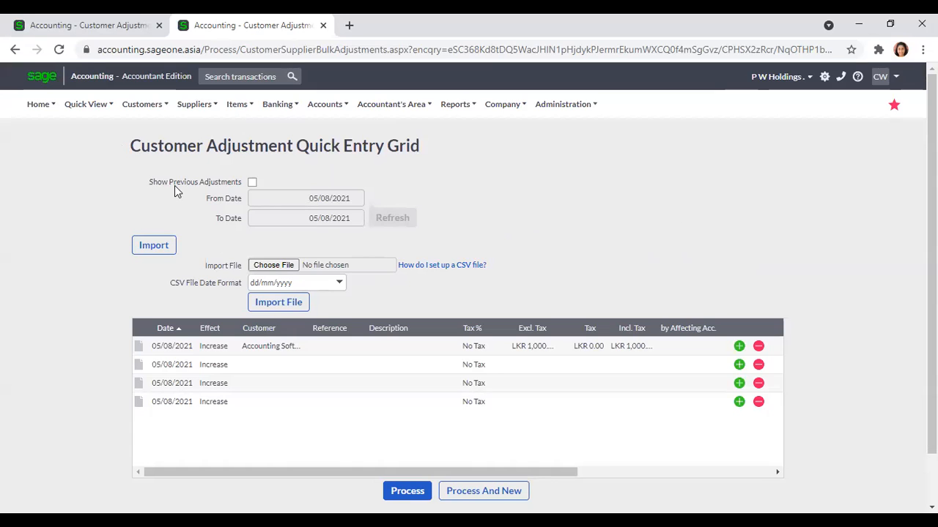
click(82, 27)
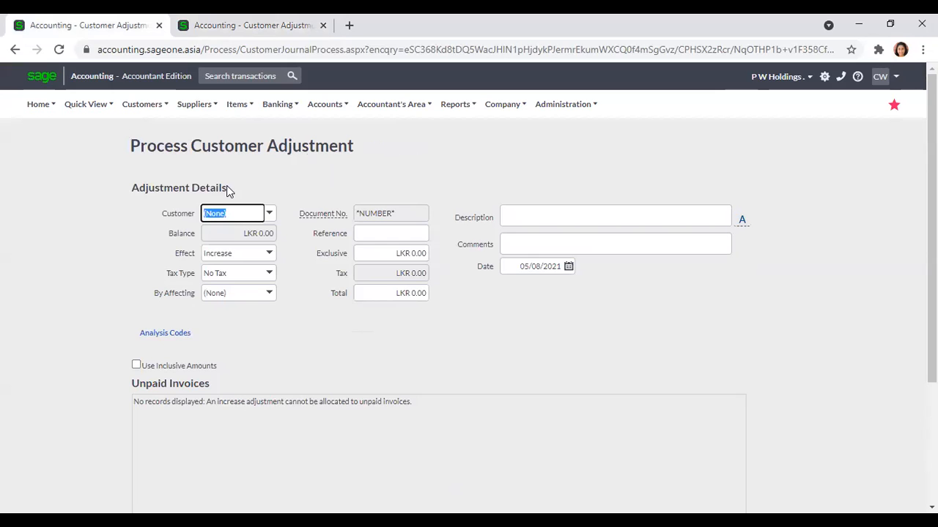
mouse_move(138, 110)
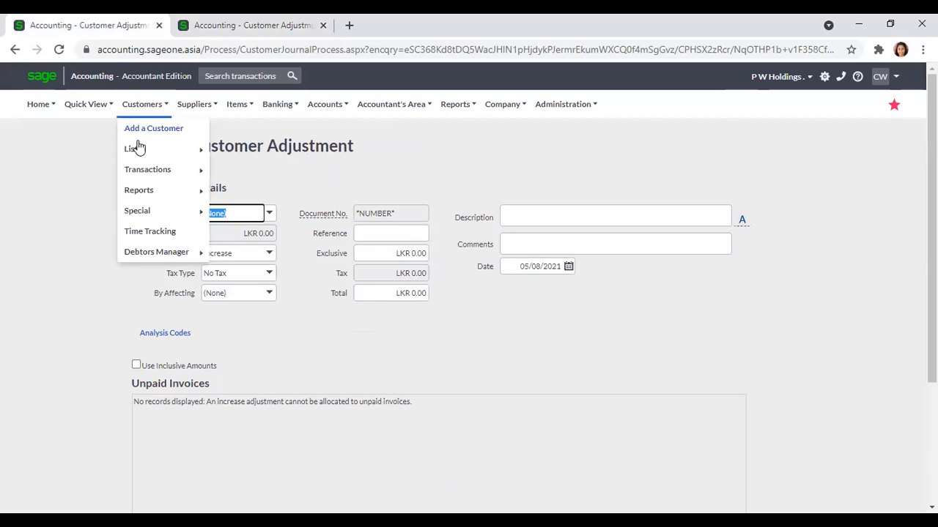
mouse_move(141, 175)
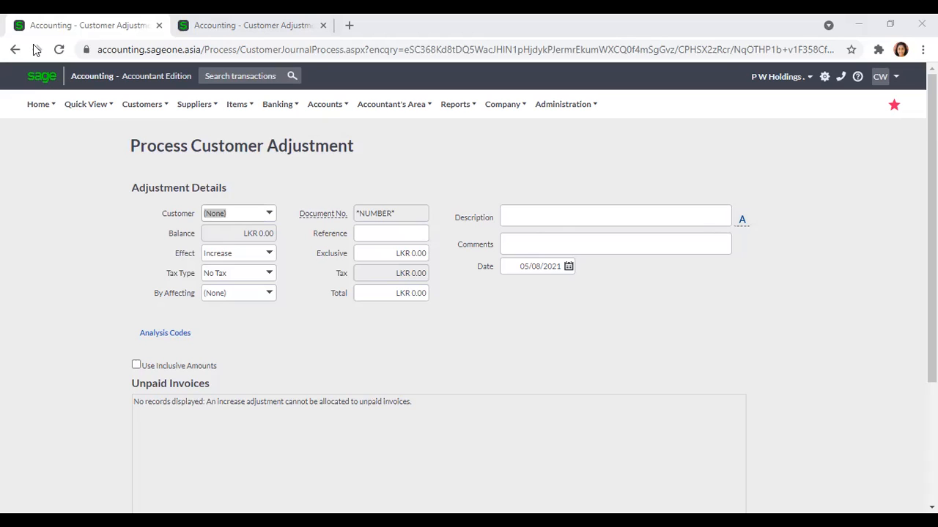
click(38, 104)
click(44, 361)
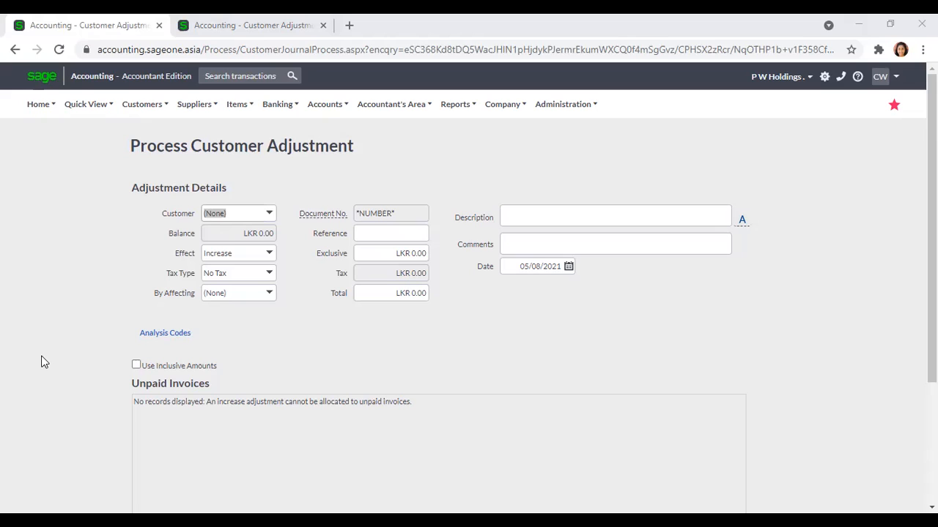
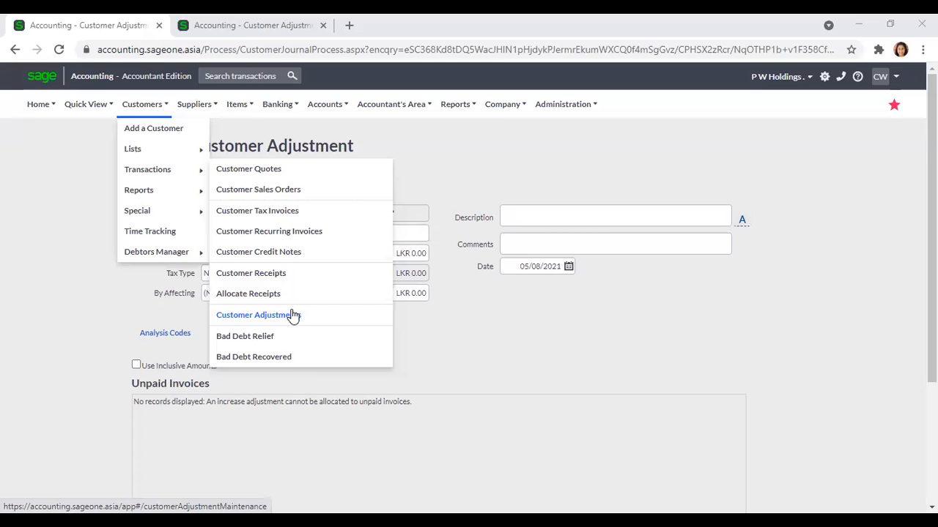
click(279, 284)
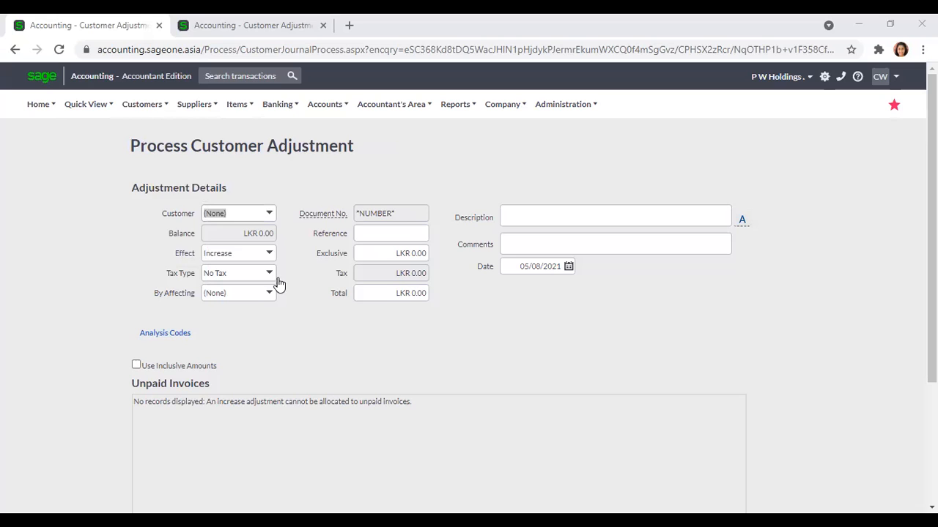
click(142, 104)
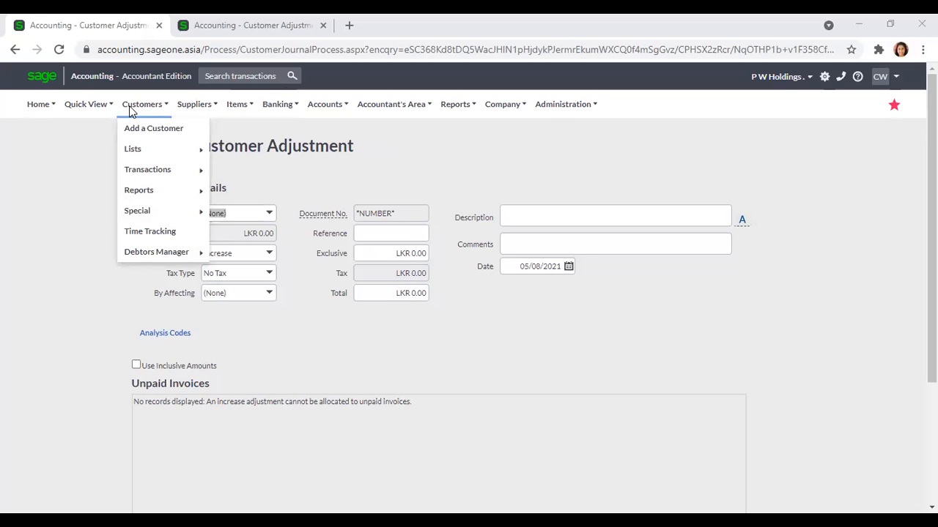
key(ctrl+Tab)
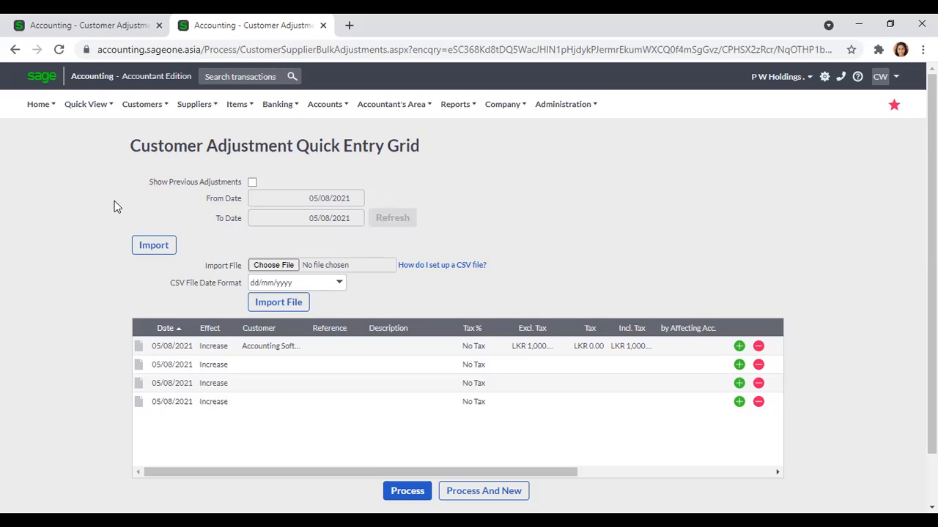
Open the Customer Adjustments list in the browser tab holding the blank adjustment form
click(103, 28)
mouse_move(142, 106)
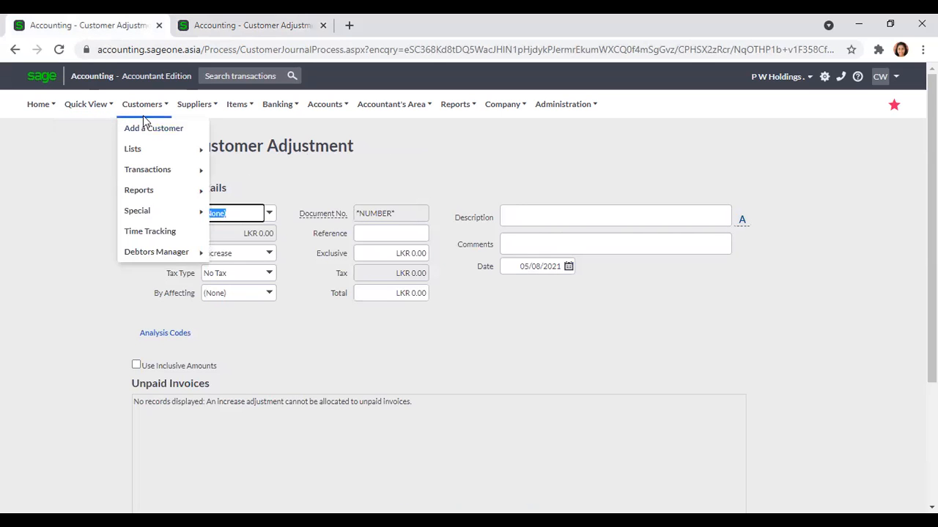
mouse_move(160, 173)
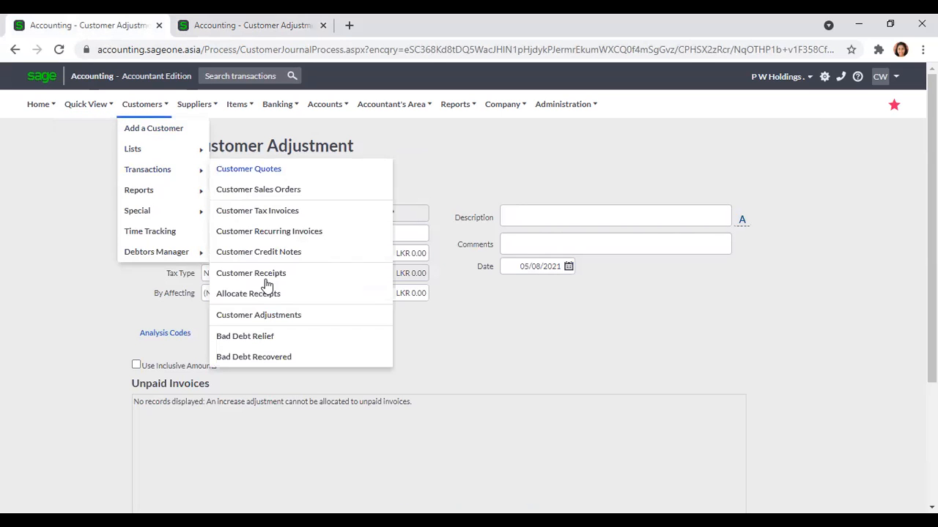
click(271, 316)
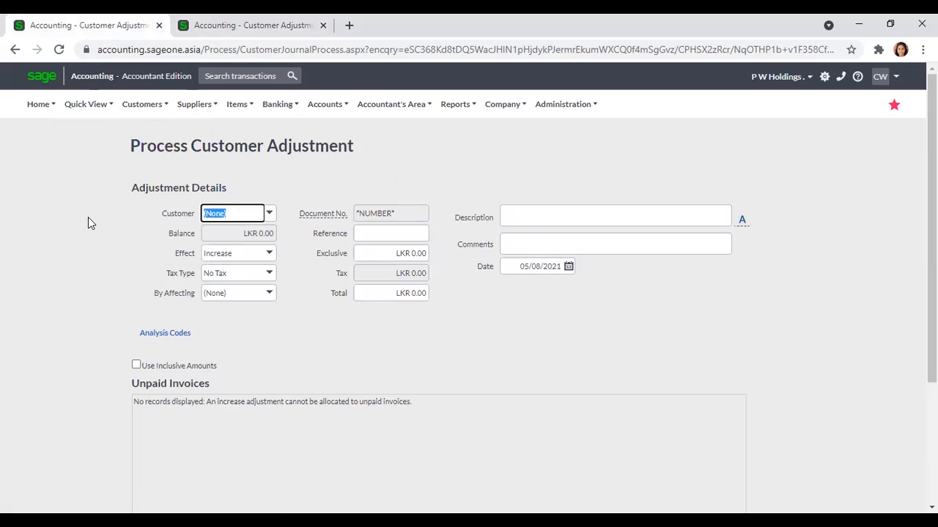
mouse_move(151, 113)
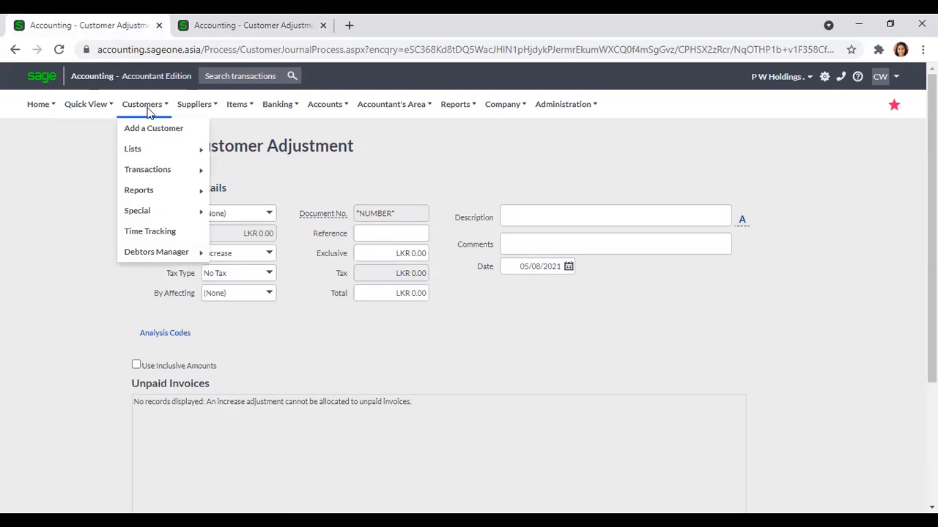
mouse_move(153, 171)
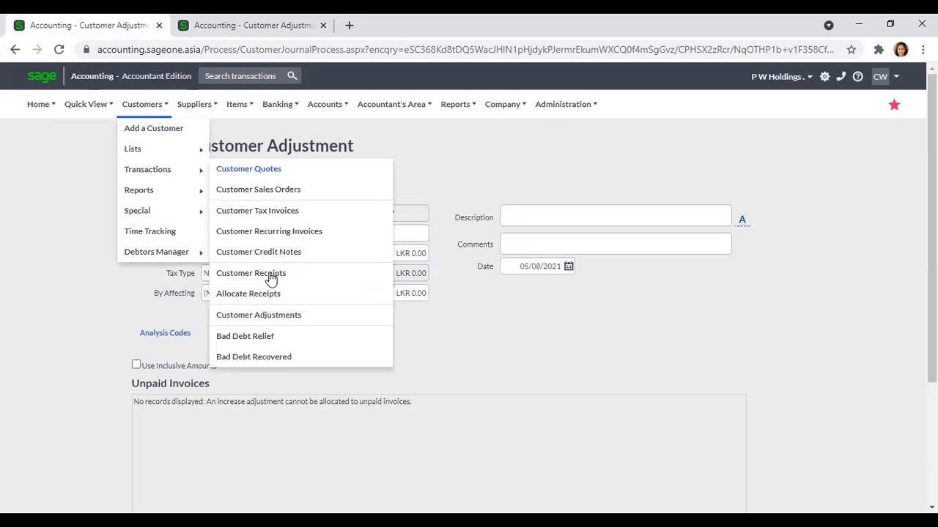
click(271, 317)
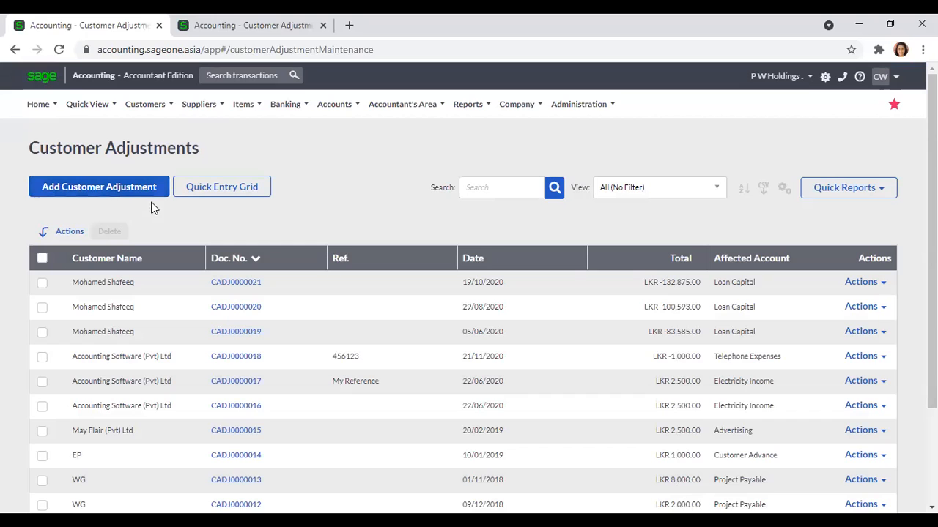
Return to the Quick Entry Grid containing the entered lines and check the first line's department and job columns
click(219, 189)
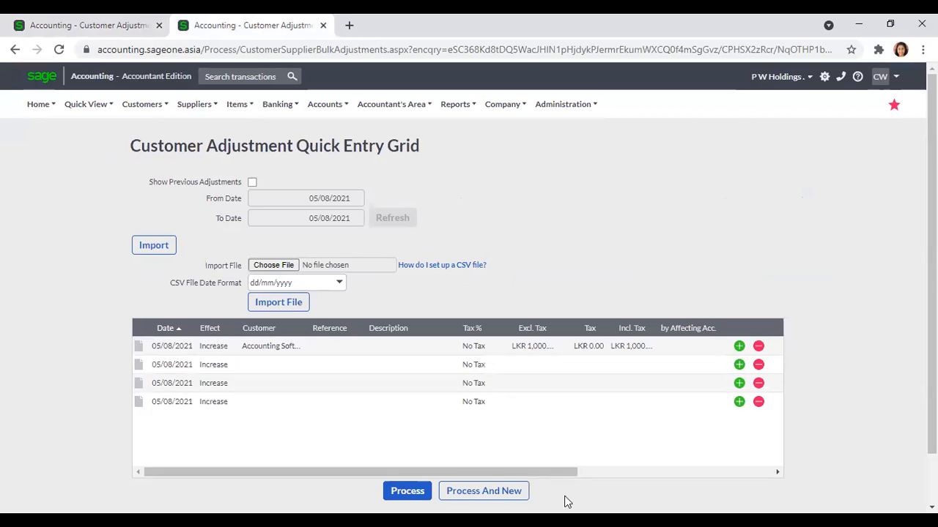
click(616, 473)
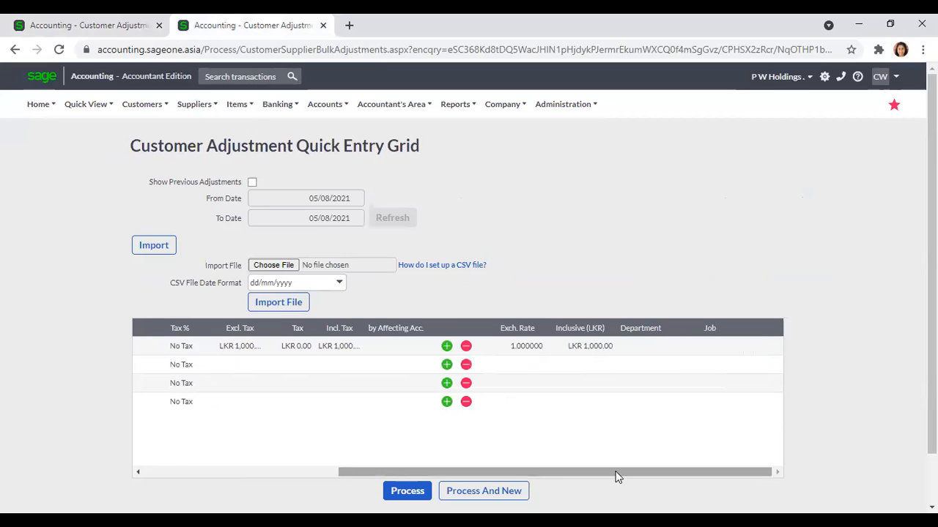
click(645, 349)
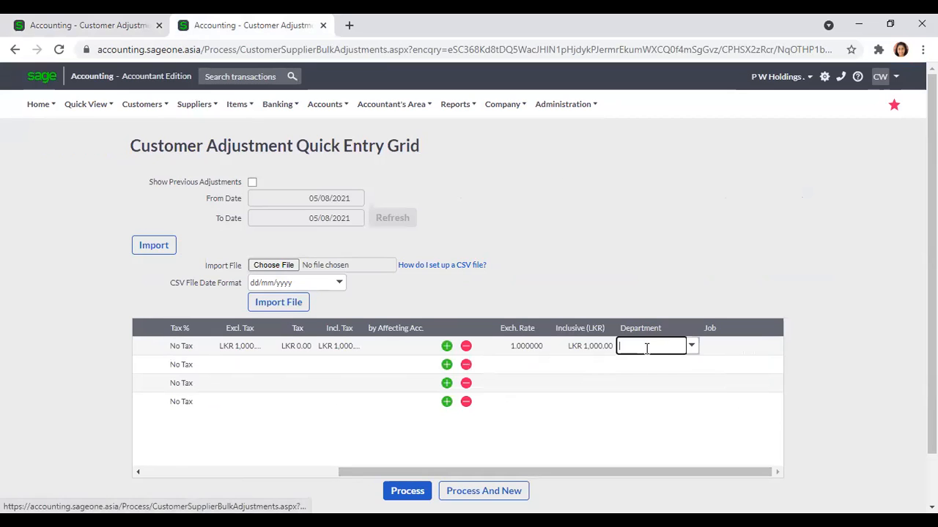
click(654, 298)
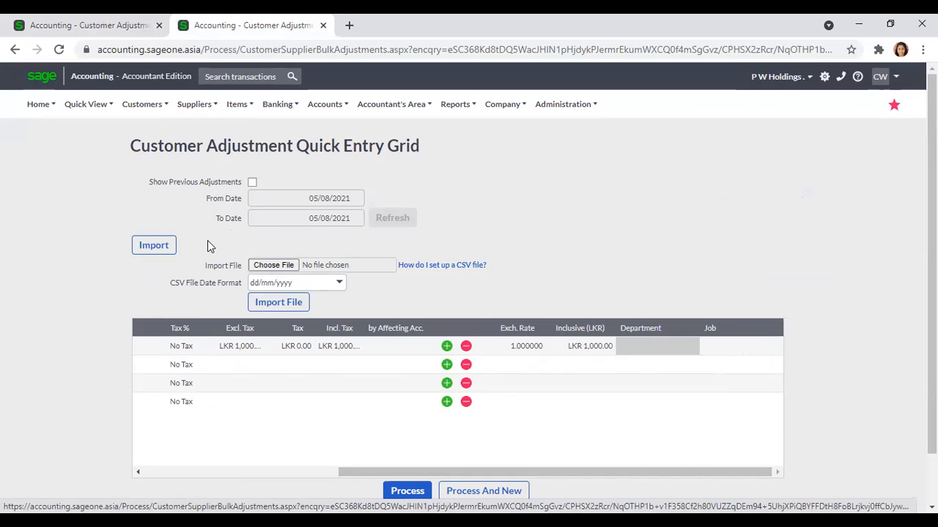
click(264, 472)
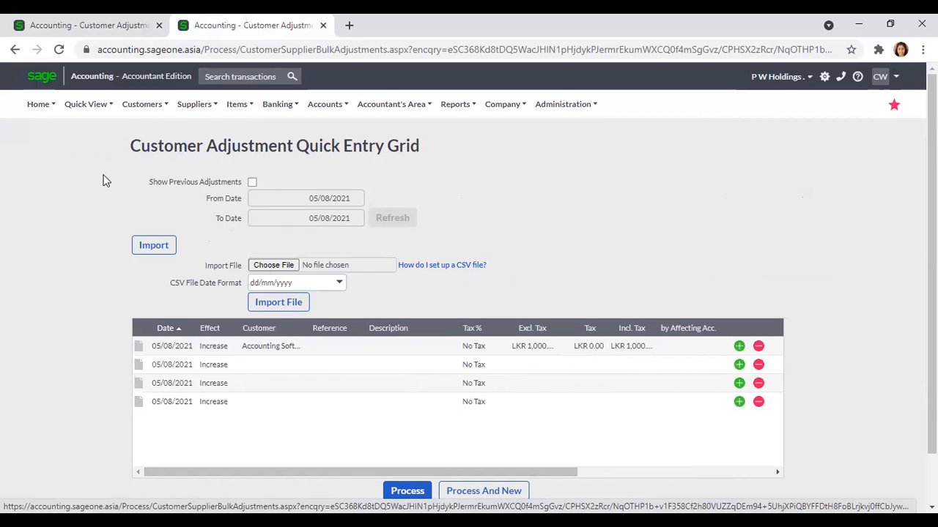
Leave the Quick Entry Grid for the Customer Adjustments list, discarding the unsaved adjustment lines
mouse_move(135, 118)
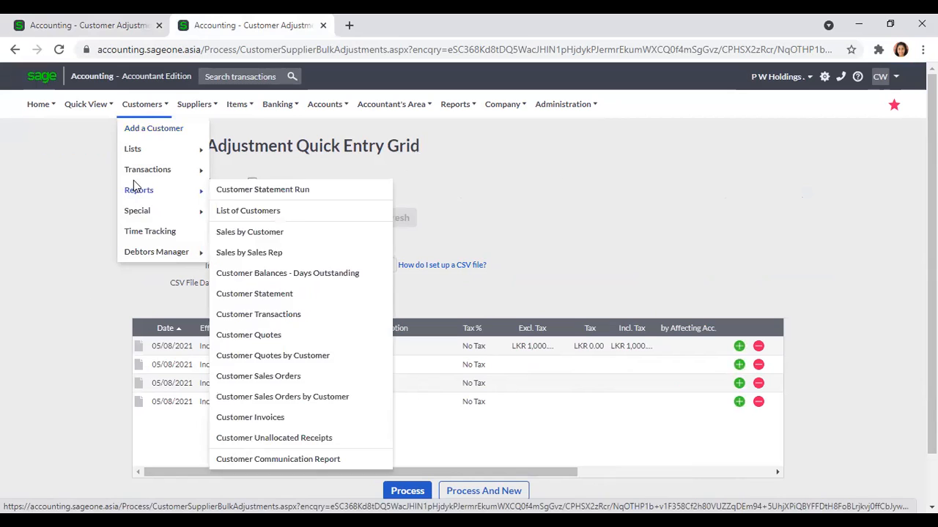
mouse_move(141, 173)
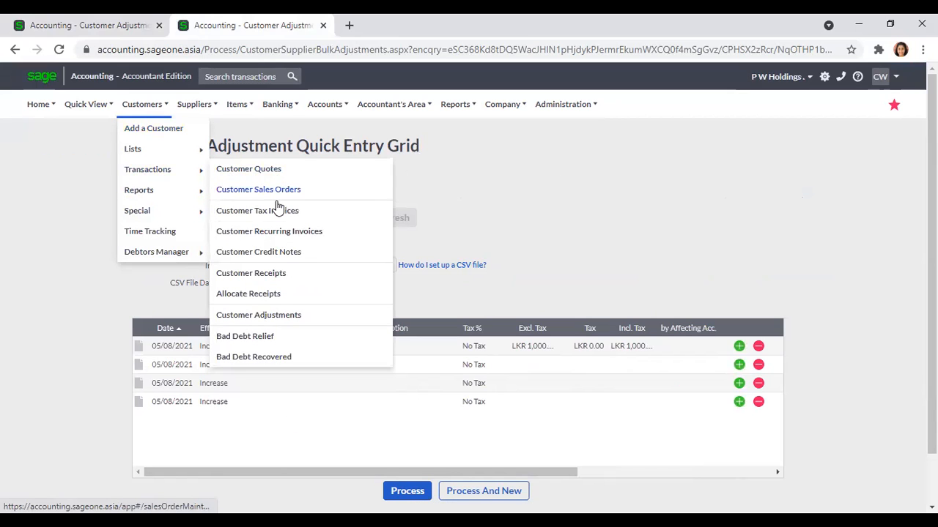
click(274, 321)
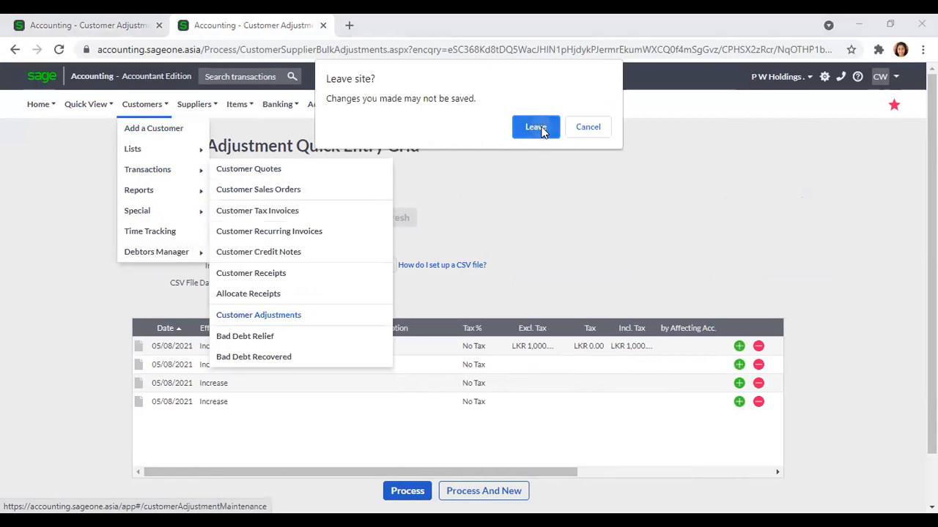
click(541, 126)
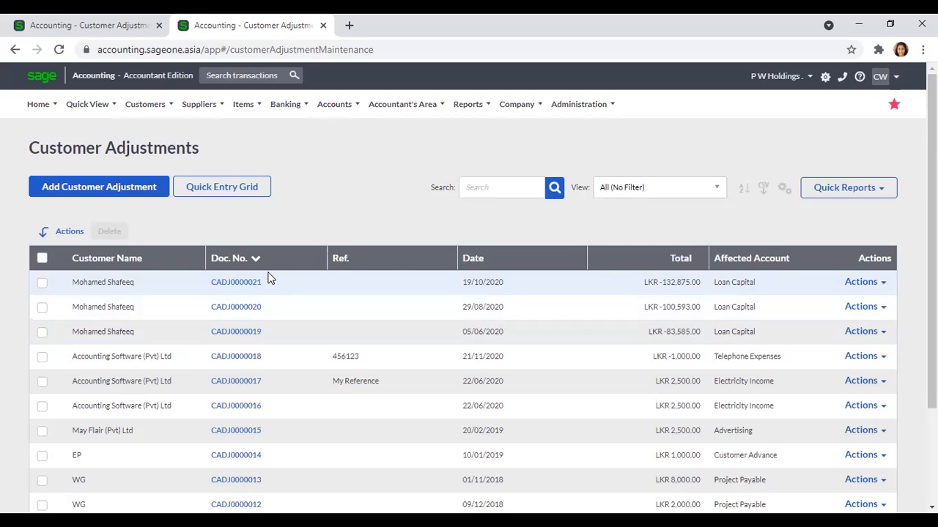
Review the adjustments list's column customisation, view filter and multi-column sorting options, leaving each without changes
click(785, 192)
click(763, 208)
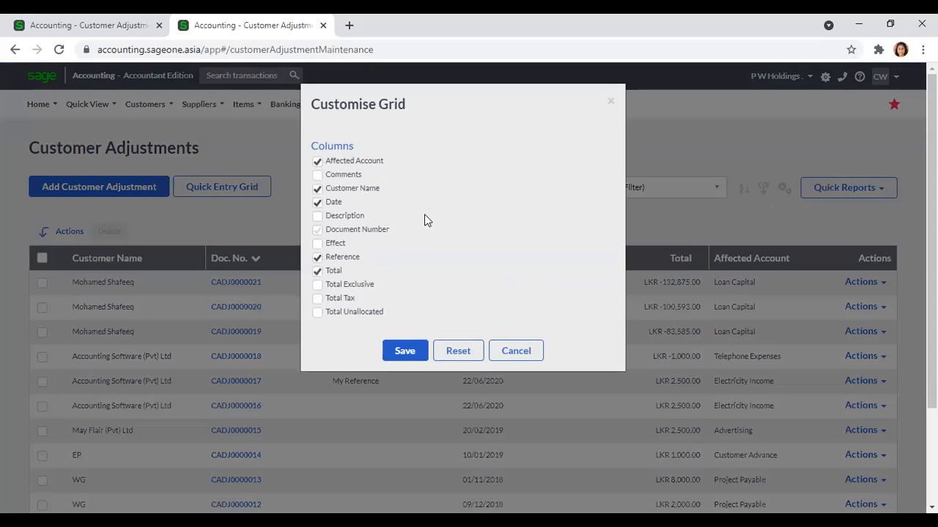
click(496, 355)
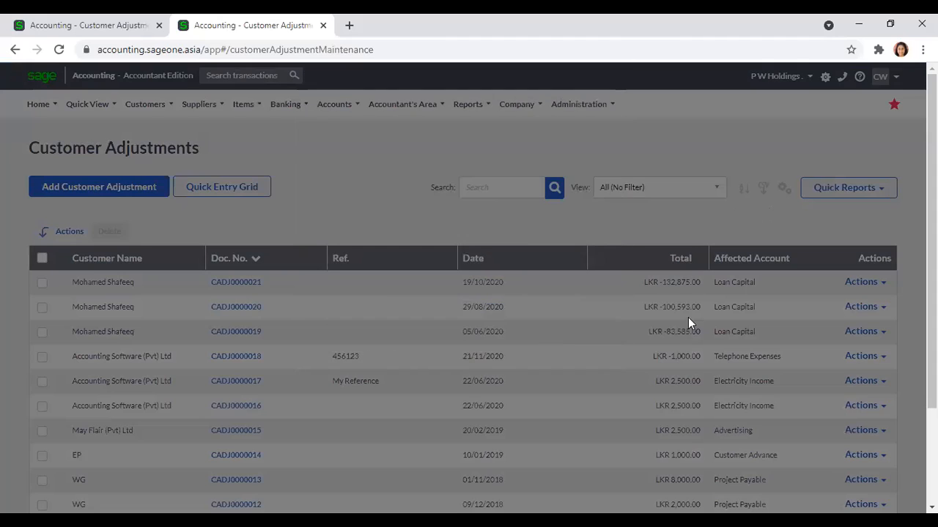
click(696, 197)
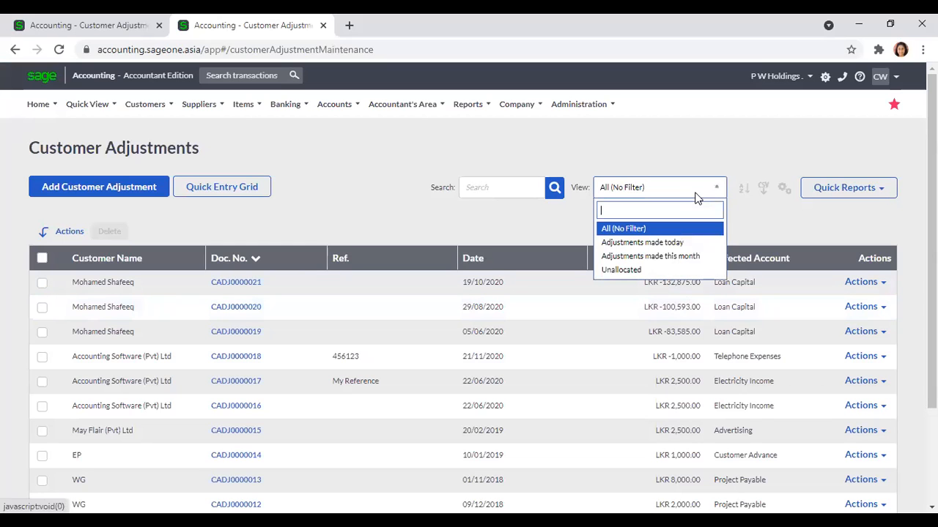
click(705, 150)
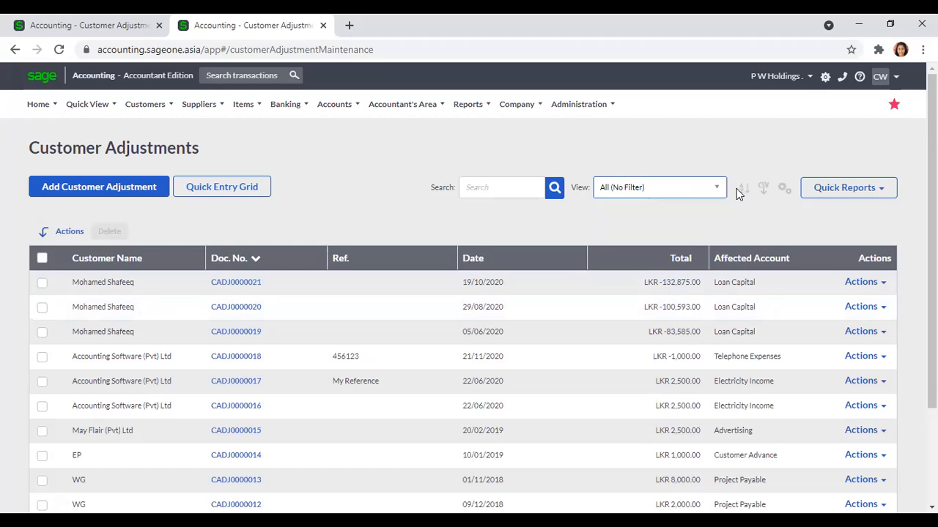
click(742, 191)
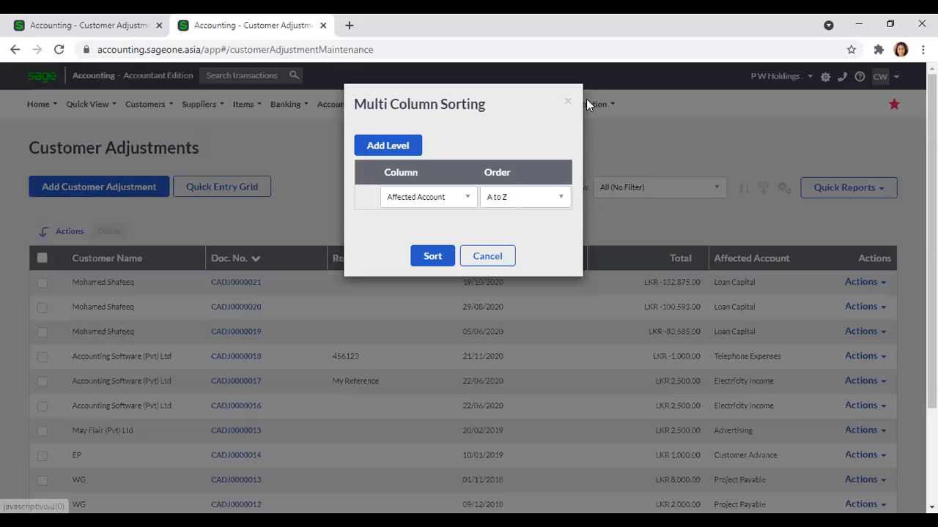
click(568, 101)
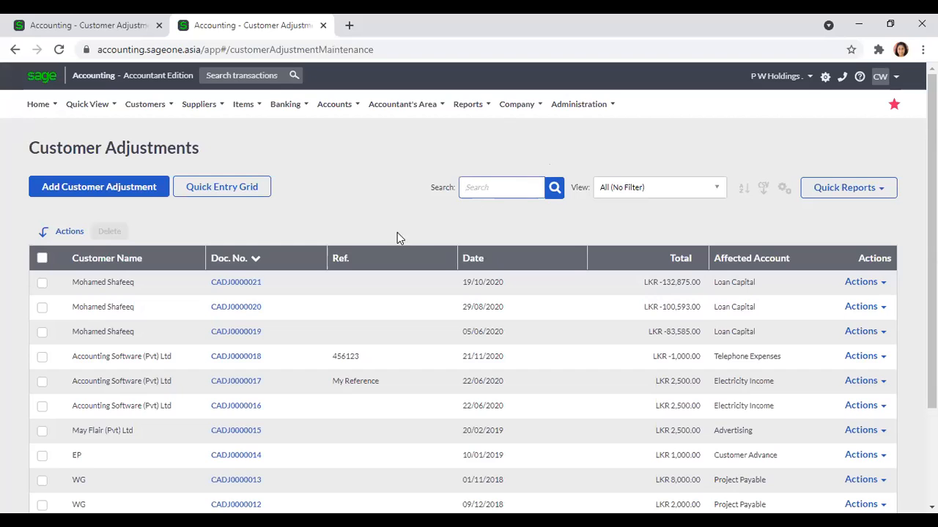
Check the actions available for the first adjustment in the list and look through the rest of the listing and its page navigation
click(864, 283)
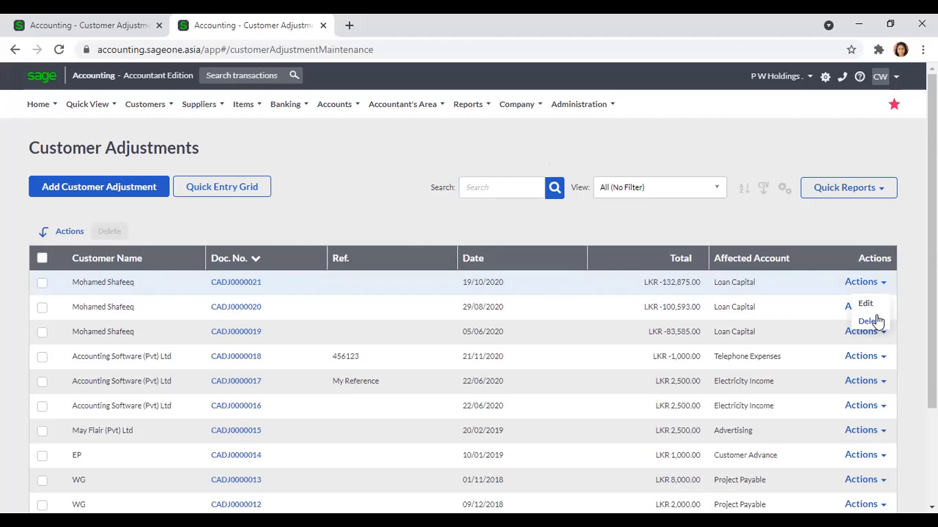
click(346, 211)
scroll(347, 211, down, 3)
scroll(347, 212, up, 3)
scroll(265, 463, down, 3)
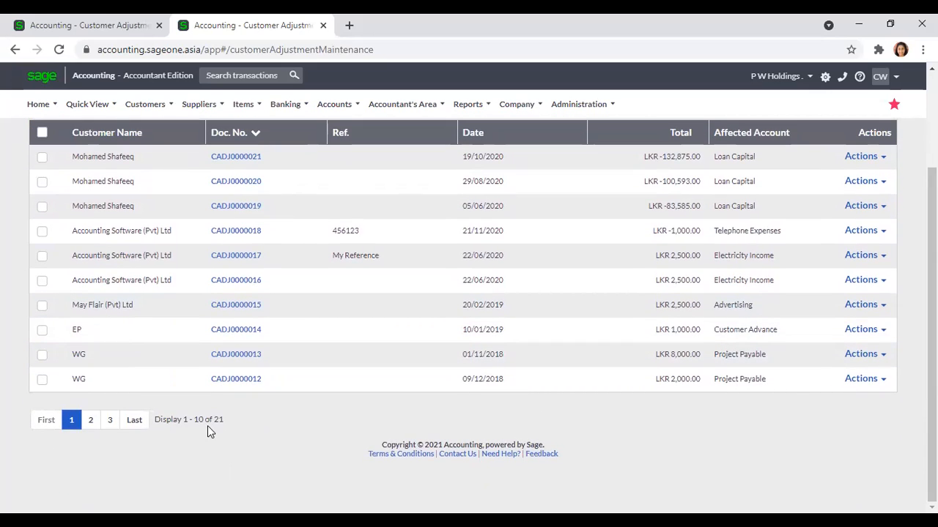
scroll(259, 413, up, 3)
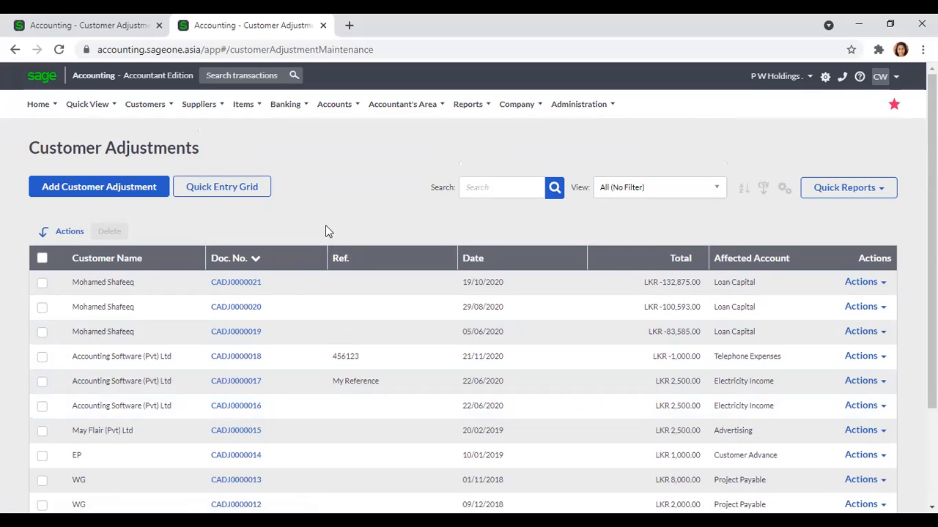
Look over the customer transaction and report types, and open the Customer Bad Debt Relief list
click(150, 106)
mouse_move(157, 178)
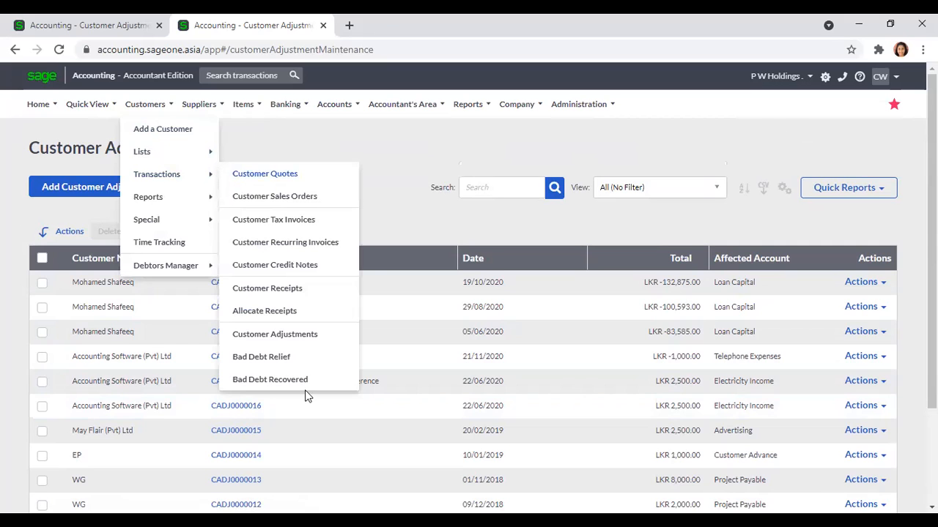
click(144, 110)
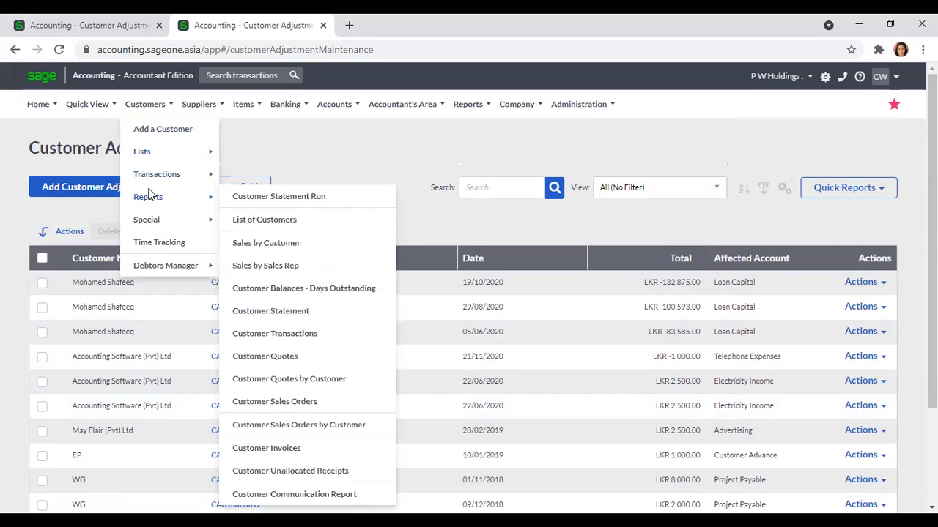
mouse_move(153, 181)
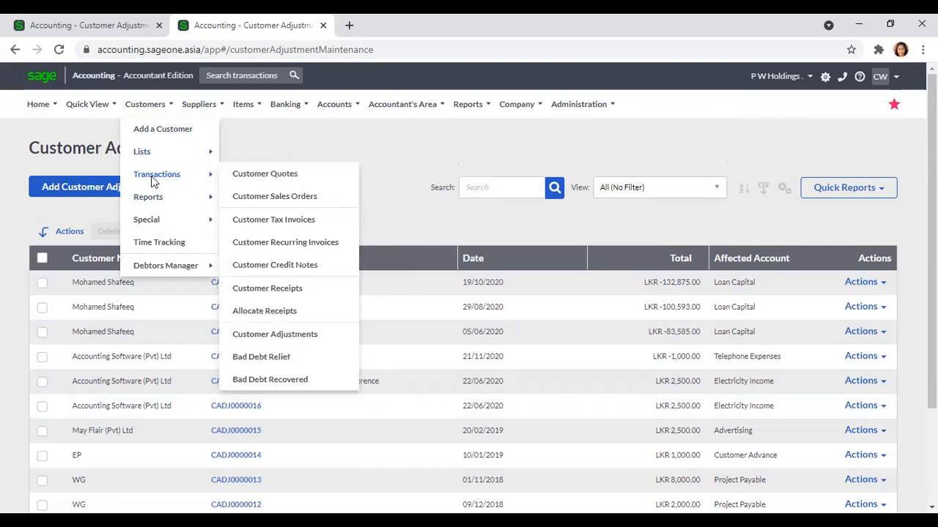
click(281, 358)
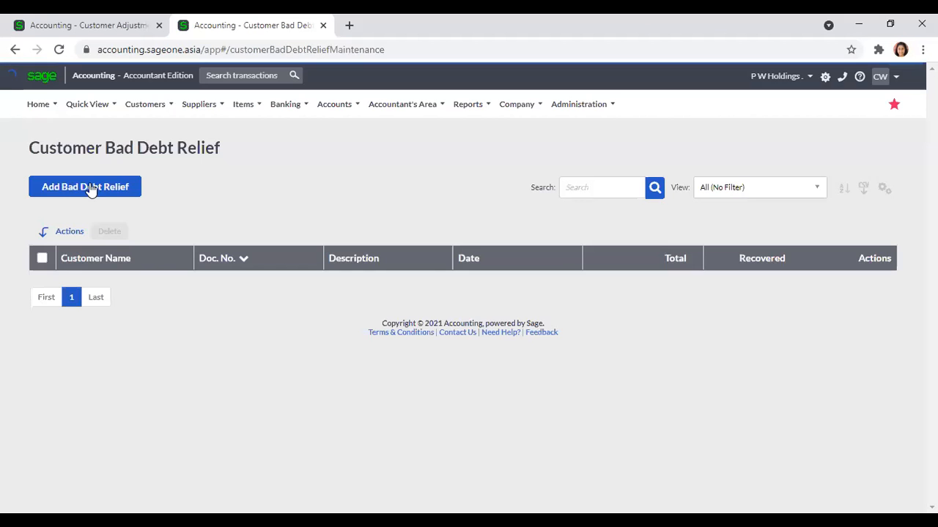
Start a new bad debt relief entry and select customer A 02 to view its unpaid invoices exceeding 6 months
click(77, 189)
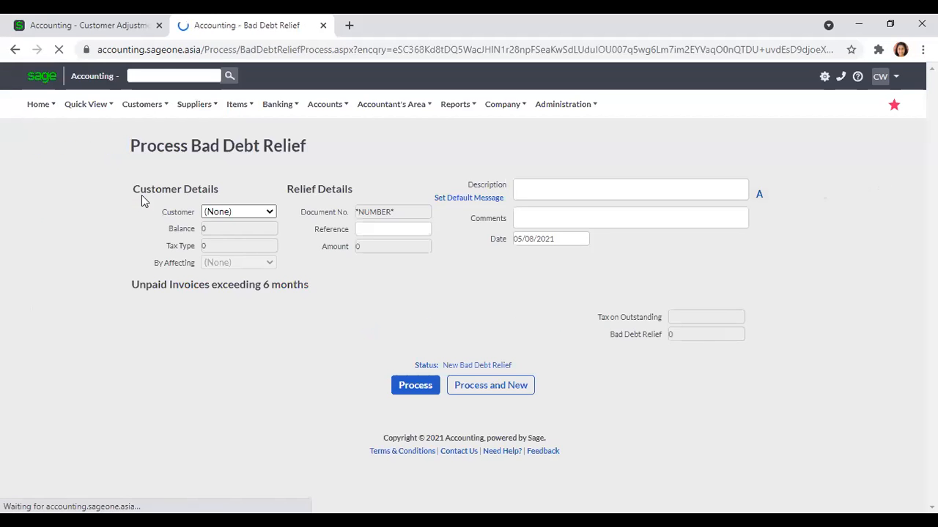
click(269, 216)
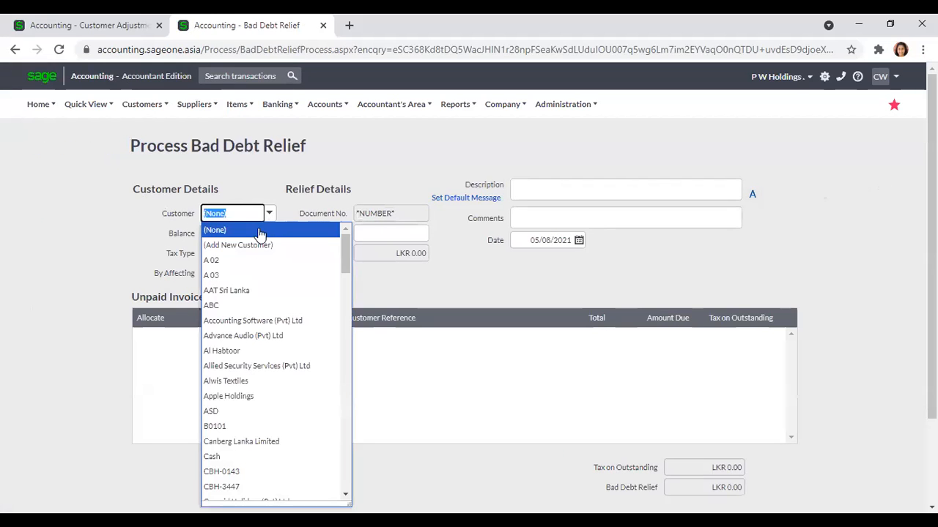
click(248, 264)
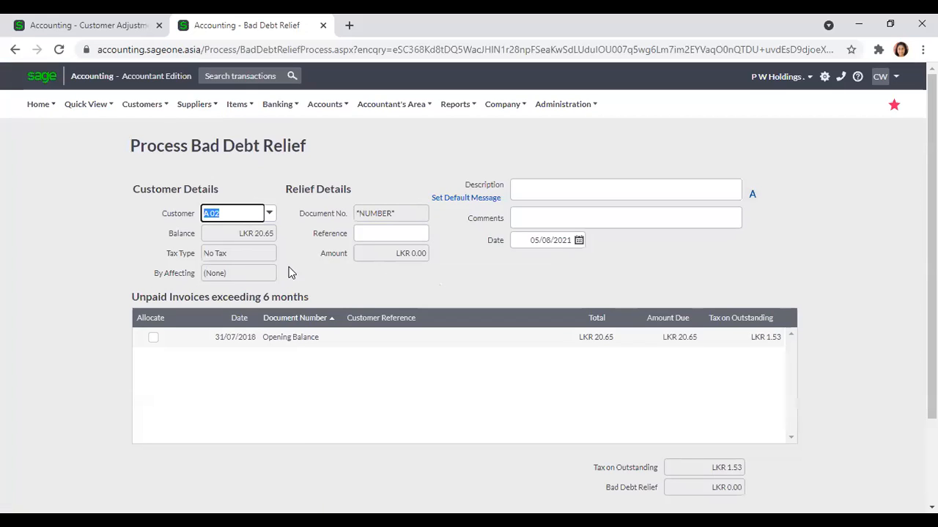
Open the Customer Statement Run report, abandoning the unprocessed bad debt relief entry, and close the other browser tab
click(150, 106)
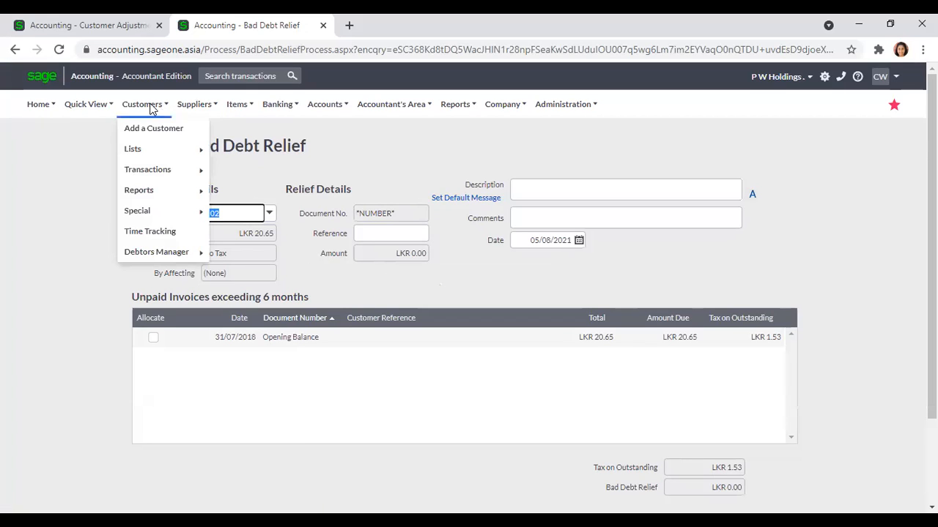
mouse_move(166, 201)
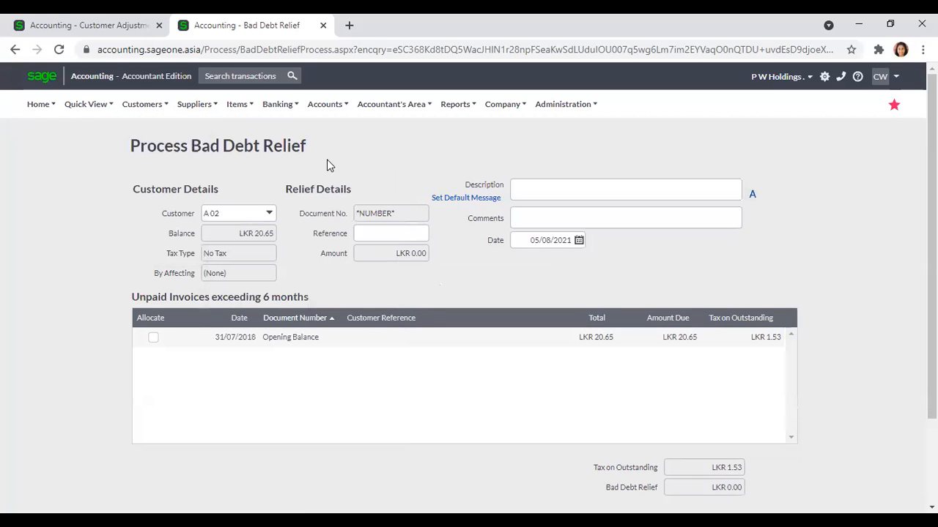
mouse_move(144, 106)
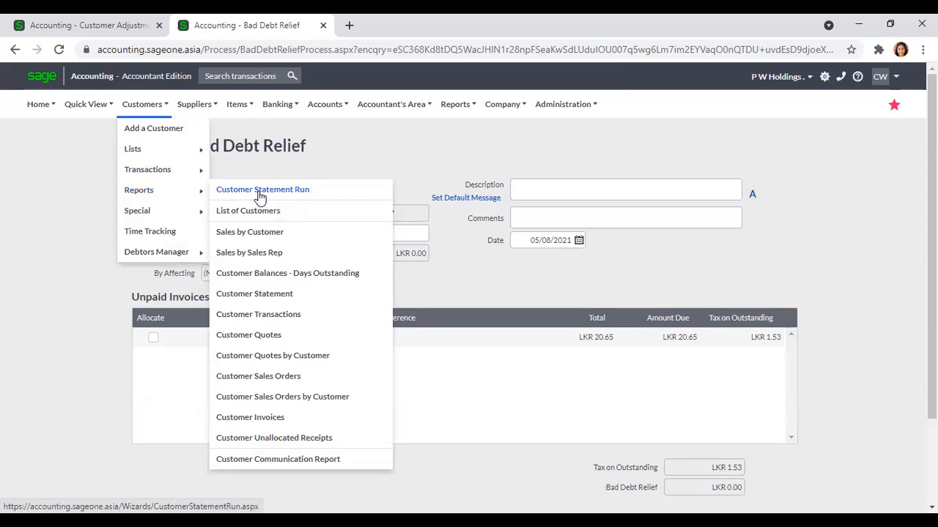
click(259, 195)
click(534, 125)
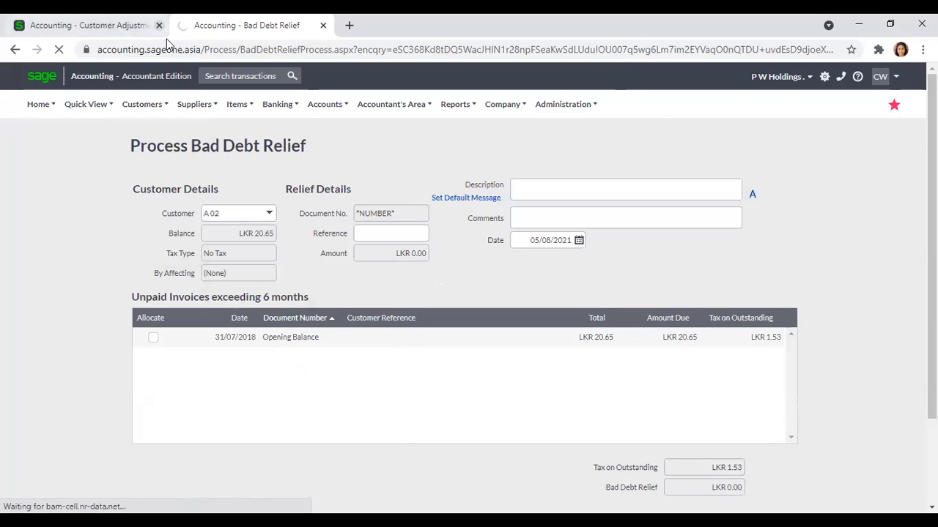
click(158, 25)
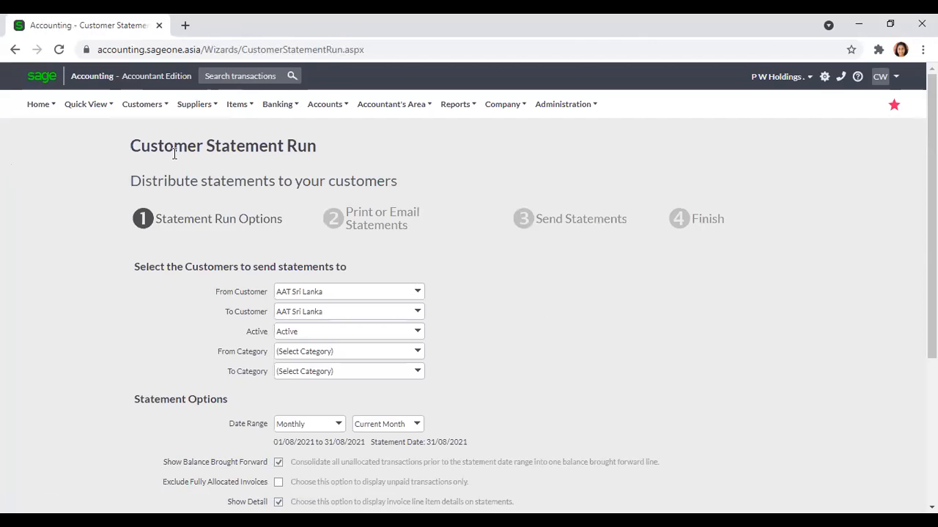
Look over the customer report types and statement run options, and duplicate the Customer Statement Run browser tab
mouse_move(160, 119)
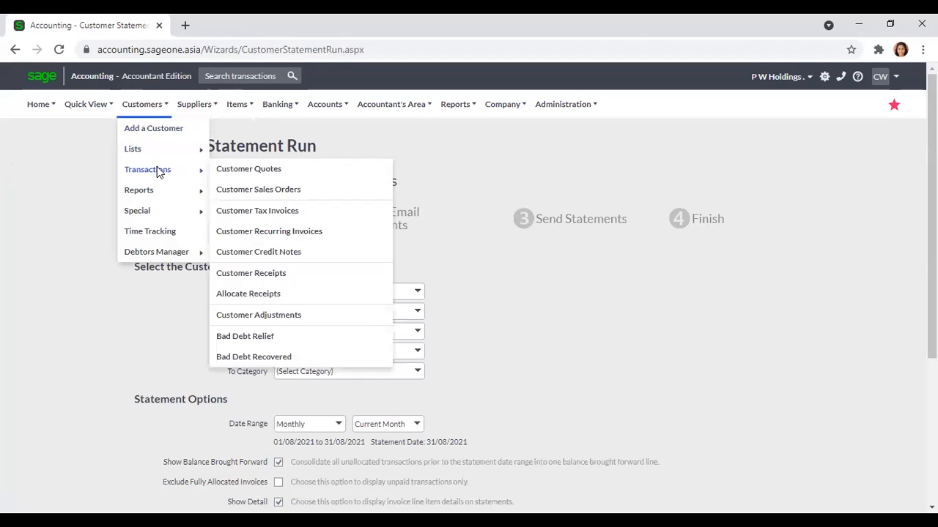
mouse_move(160, 194)
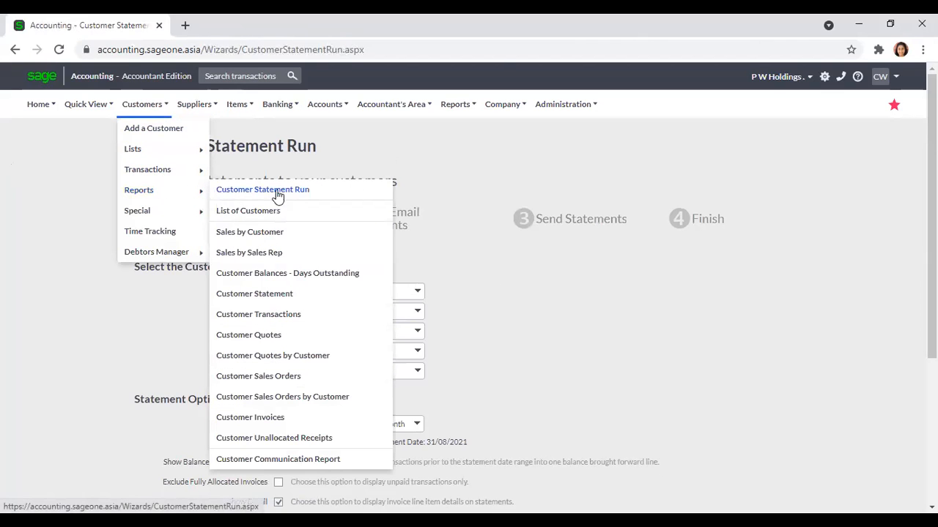
scroll(447, 179, down, 2)
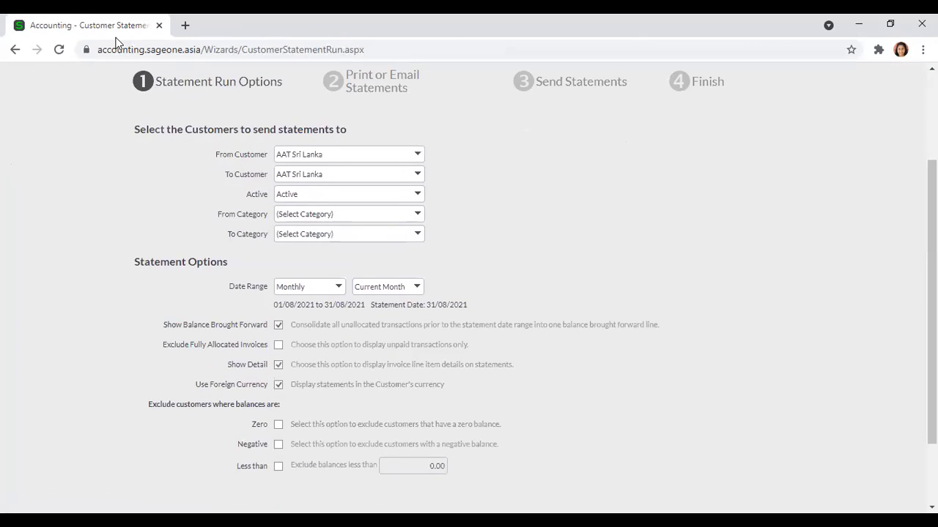
right_click(114, 30)
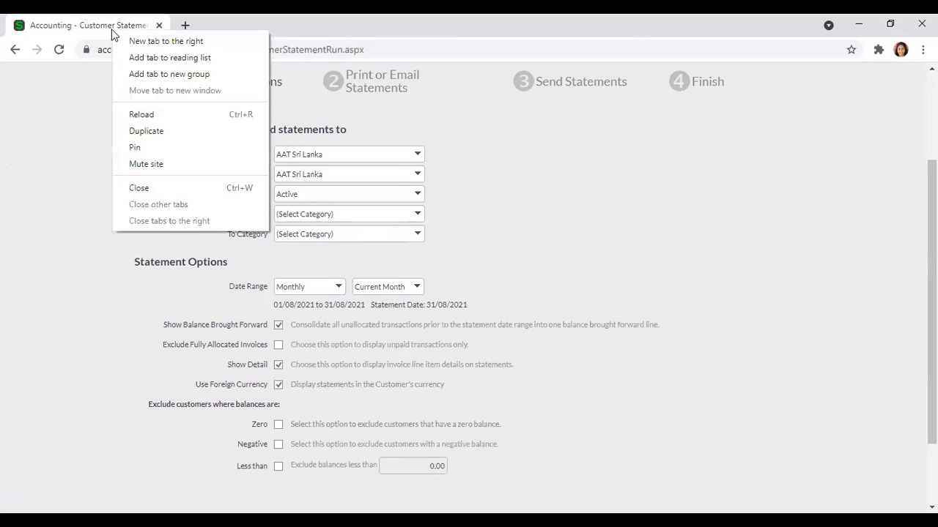
click(150, 134)
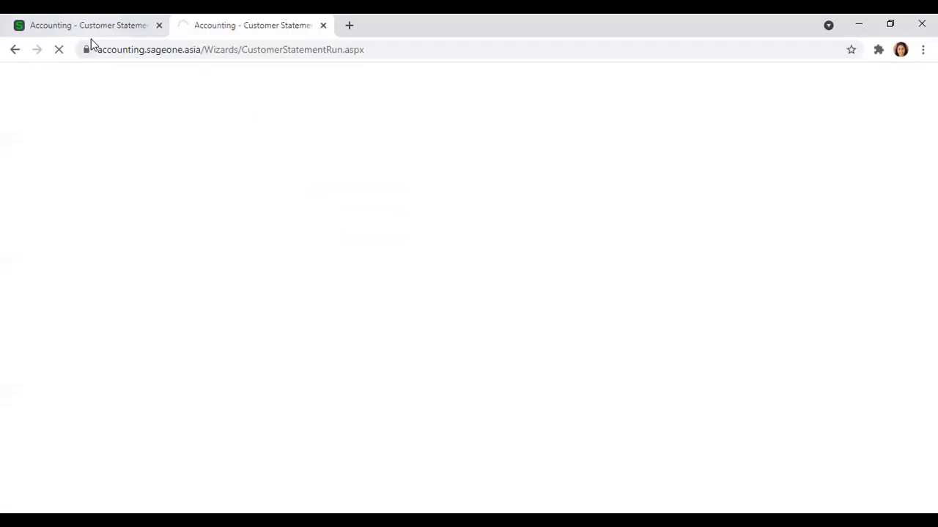
Open a blank New Customer form in the original browser tab and point out its contact e-mail field
scroll(542, 125, up, 2)
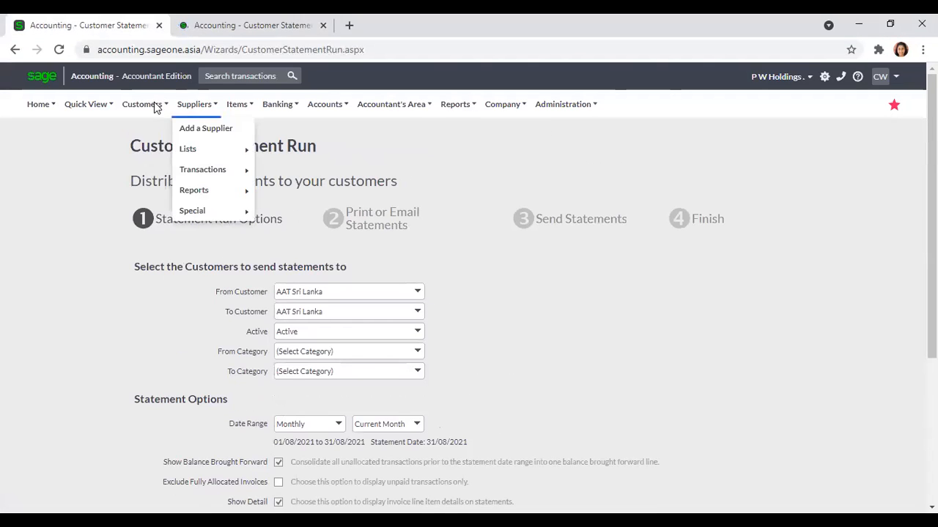
mouse_move(143, 104)
mouse_move(227, 151)
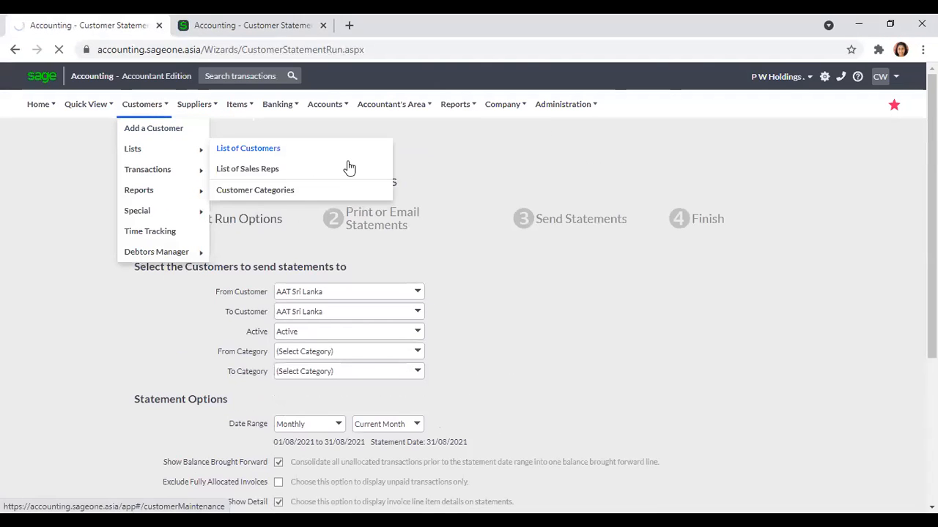
click(344, 157)
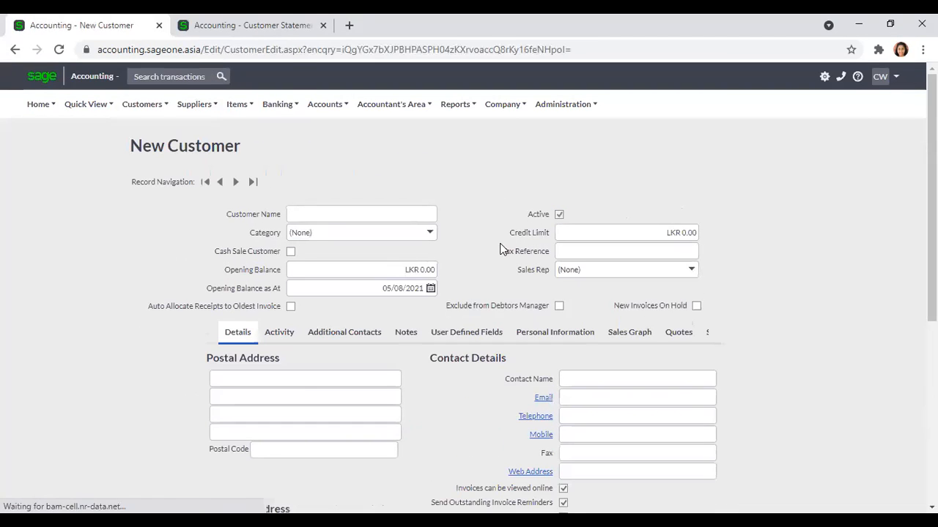
click(615, 395)
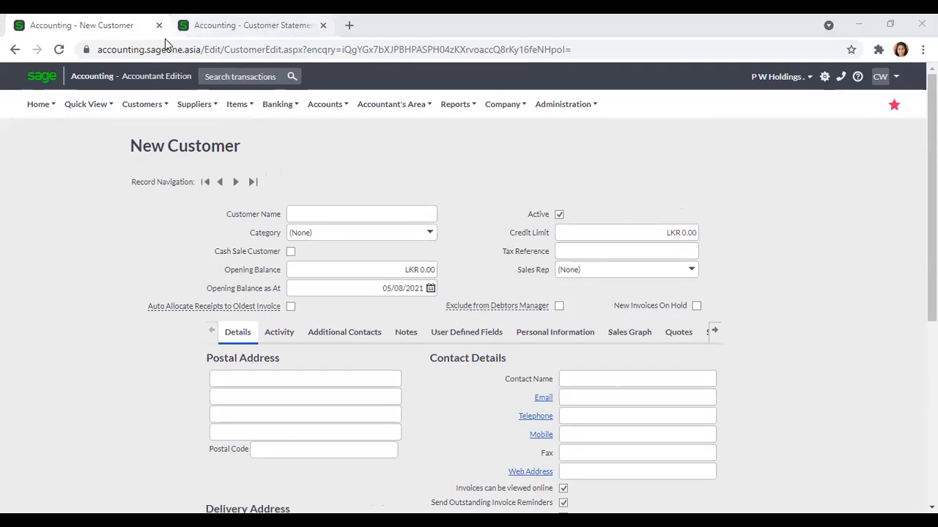
Return to the Customer Statement Run and choose Accounting Software (Pvt) Ltd as the customer to send statements to
click(220, 25)
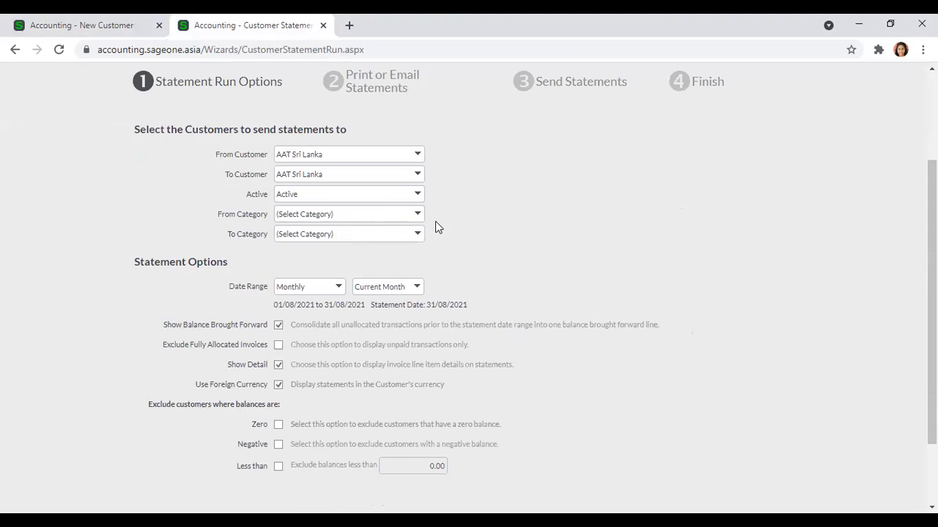
scroll(435, 221, up, 1)
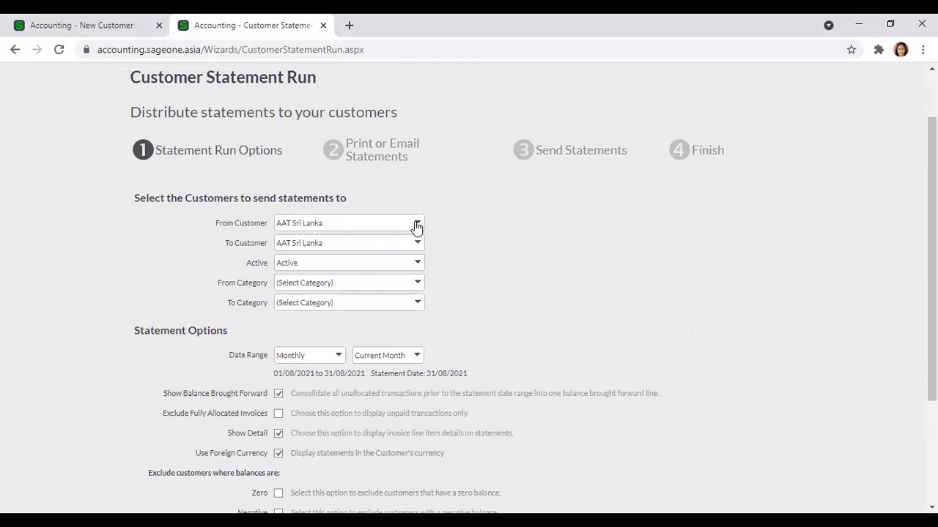
click(416, 224)
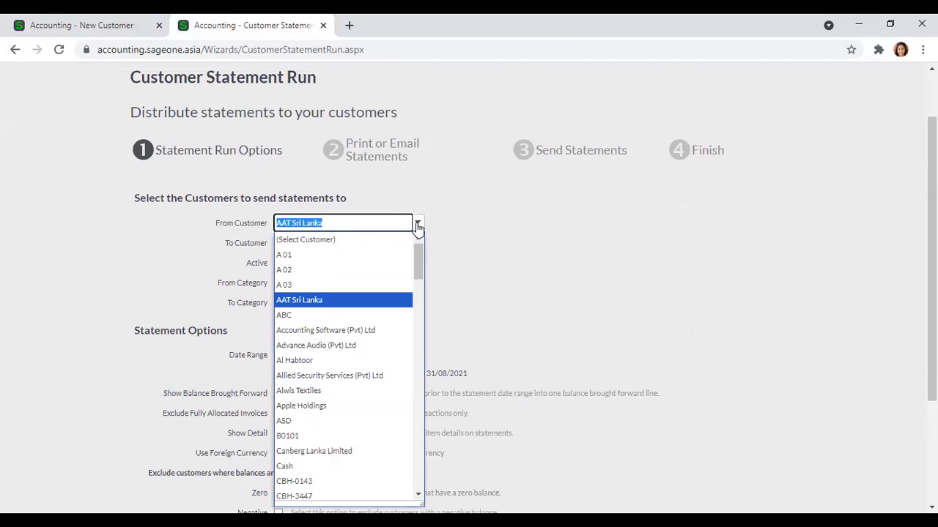
click(375, 331)
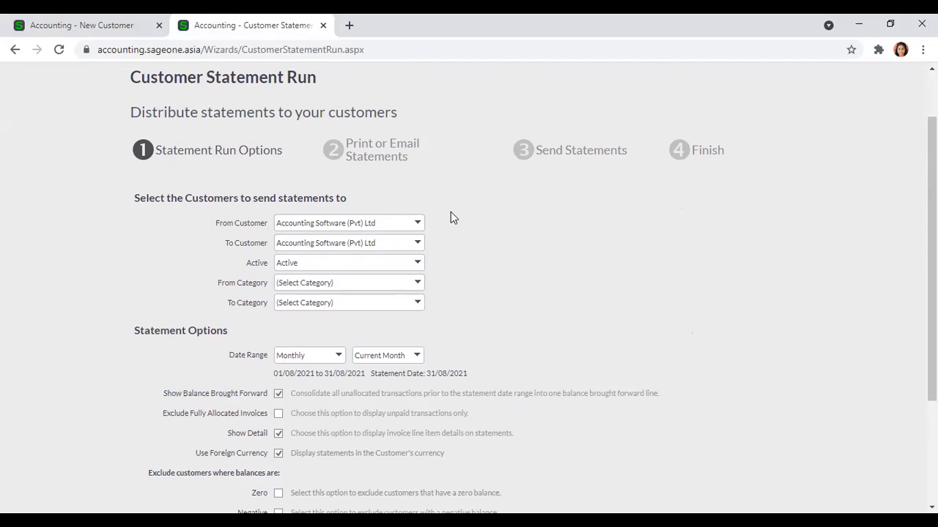
Look through the active status, category and date range choices for the statement run without changing them
click(416, 265)
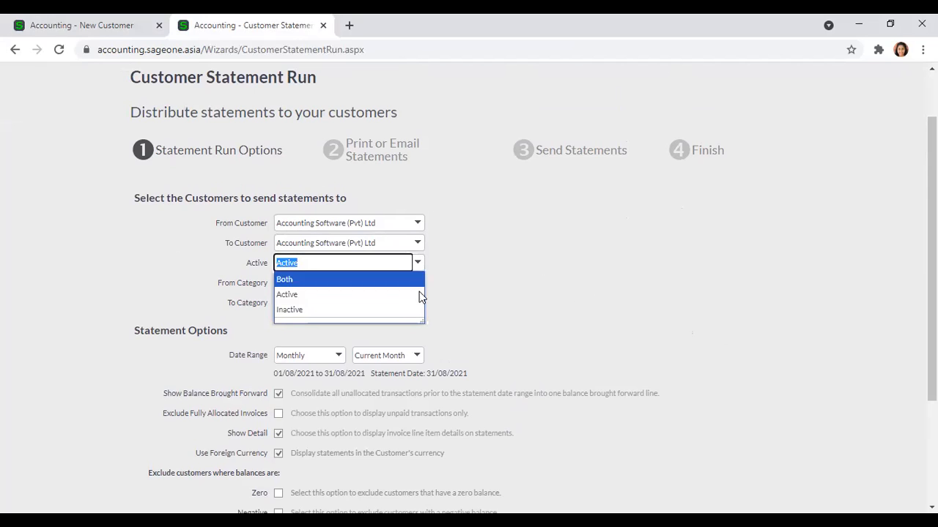
click(483, 284)
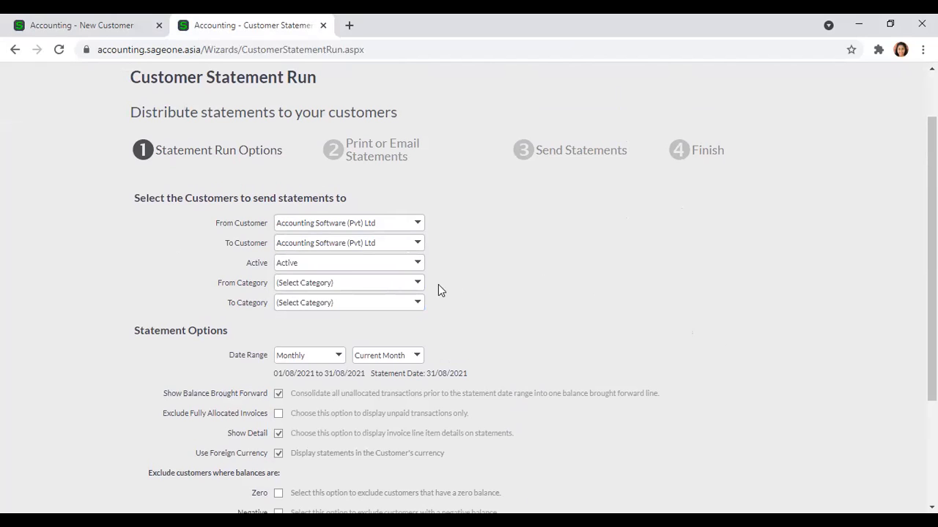
click(417, 288)
click(460, 279)
scroll(492, 240, down, 1)
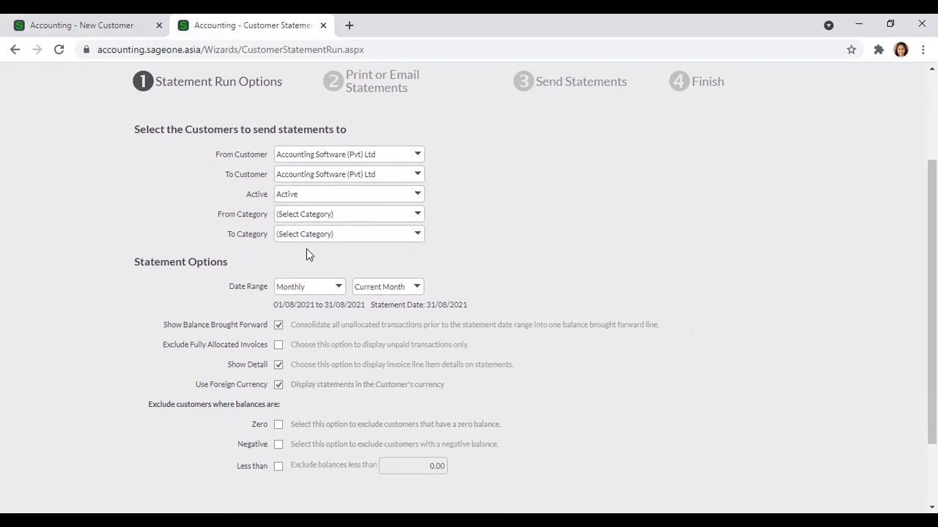
click(342, 286)
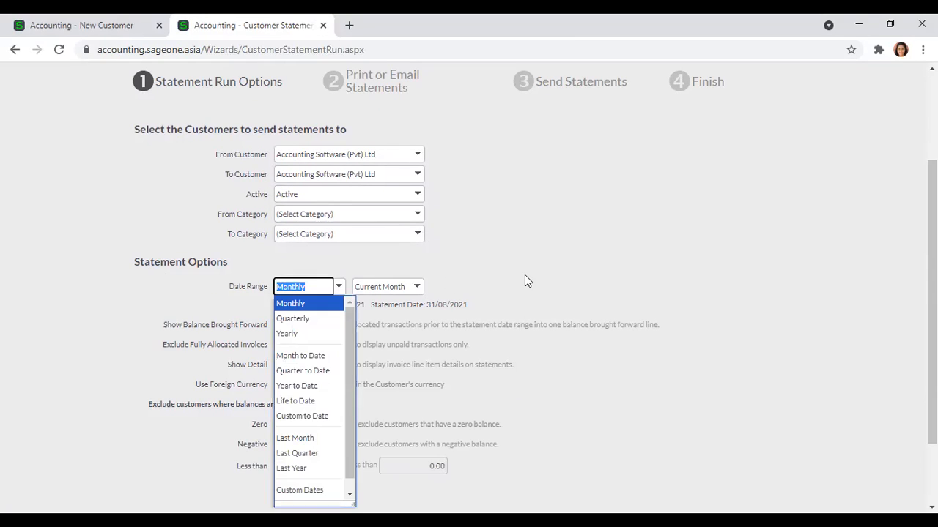
click(525, 276)
scroll(522, 277, down, 1)
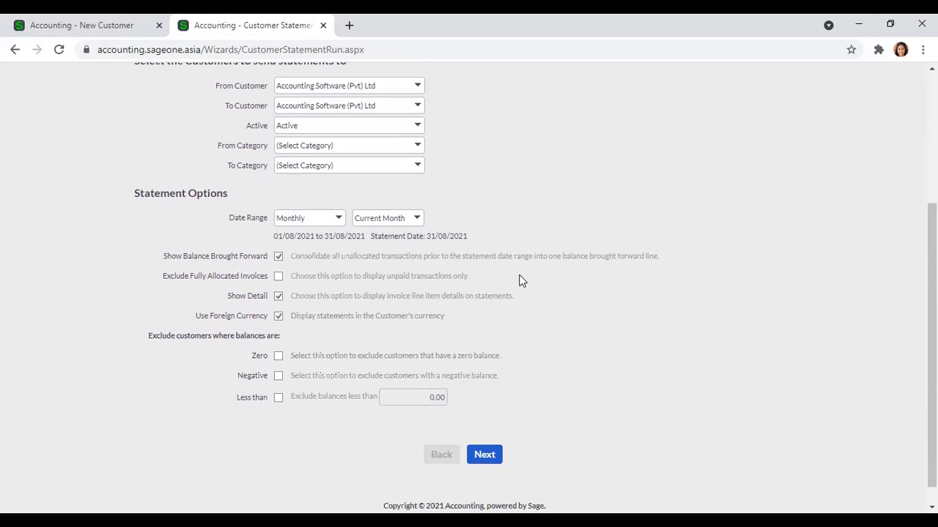
click(339, 222)
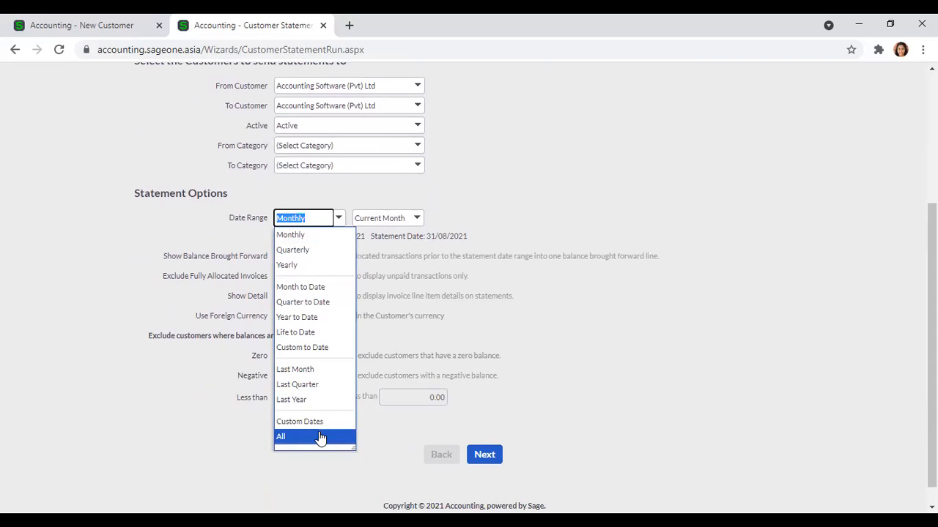
click(517, 190)
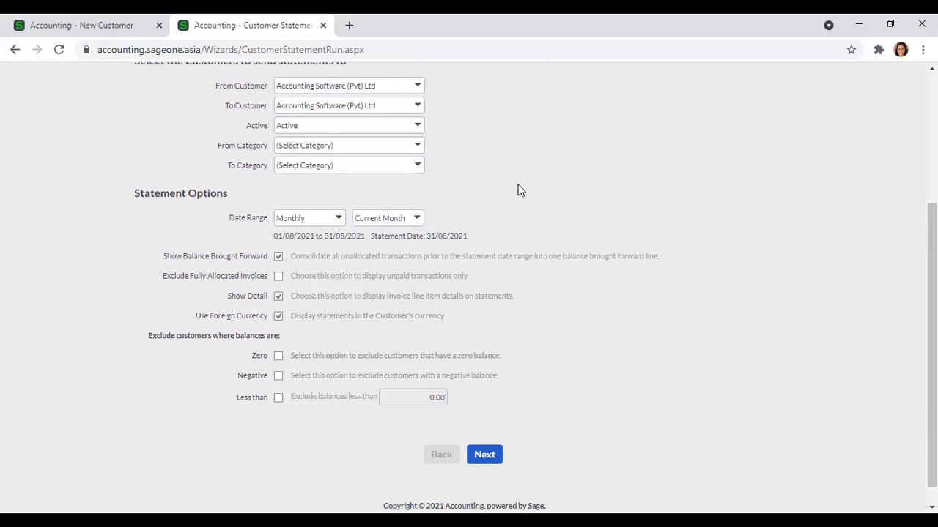
Set the monthly statement period to Last Month and continue to the statement distribution options
click(417, 218)
click(406, 251)
click(482, 460)
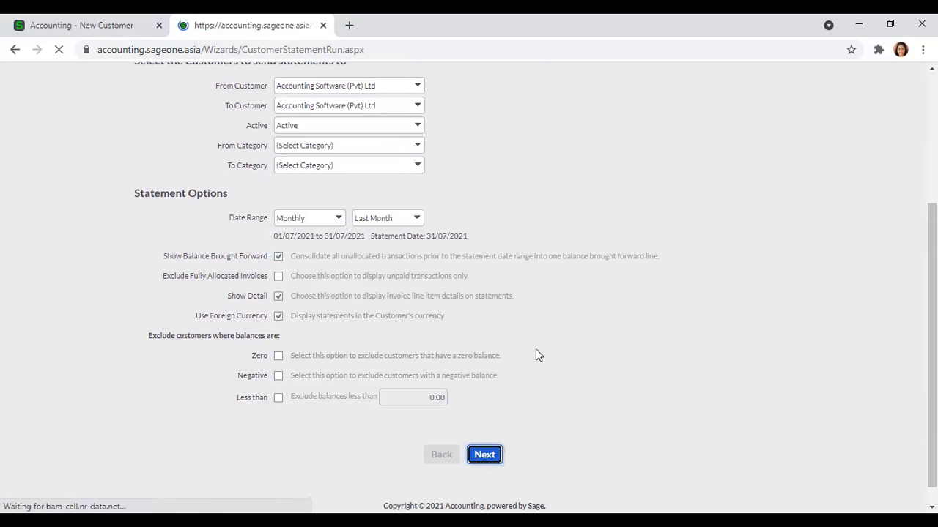
Keep the Email as per Customer Setting distribution, send the statements and finish the run
scroll(476, 320, down, 2)
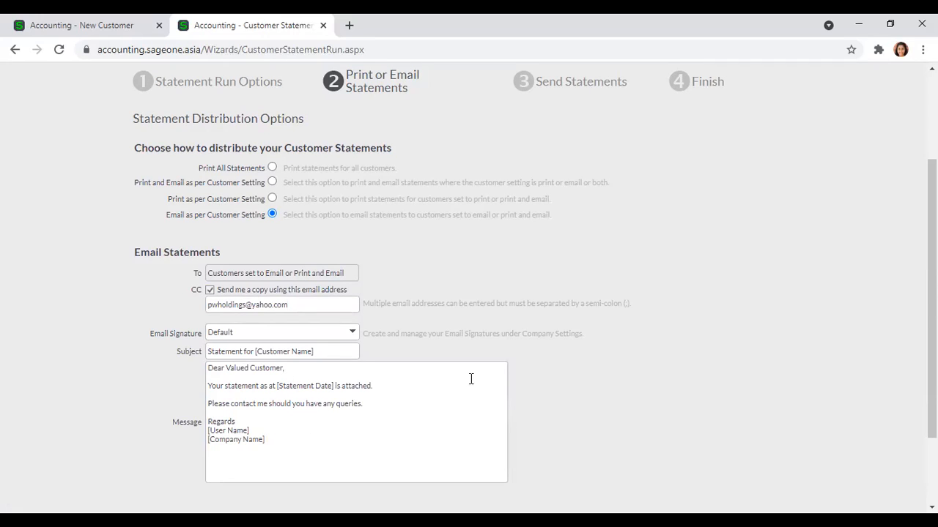
scroll(471, 379, down, 2)
click(484, 434)
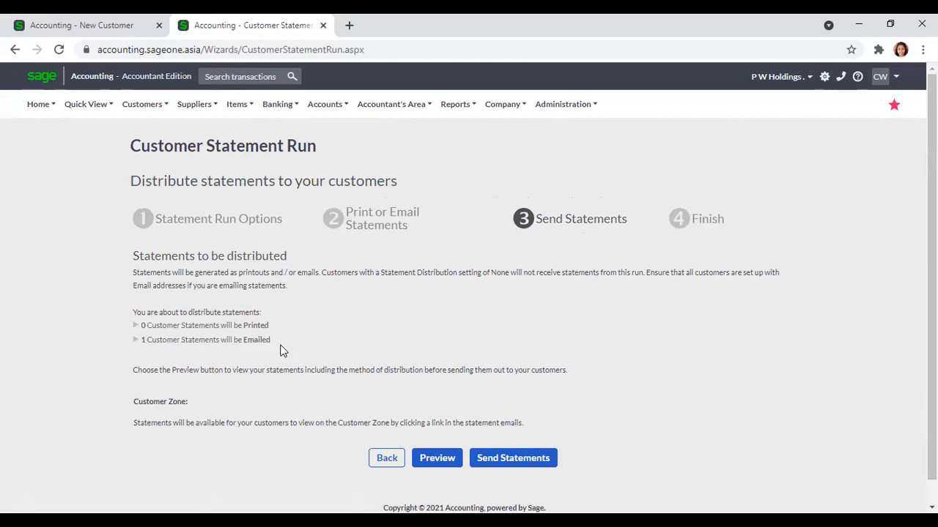
click(528, 459)
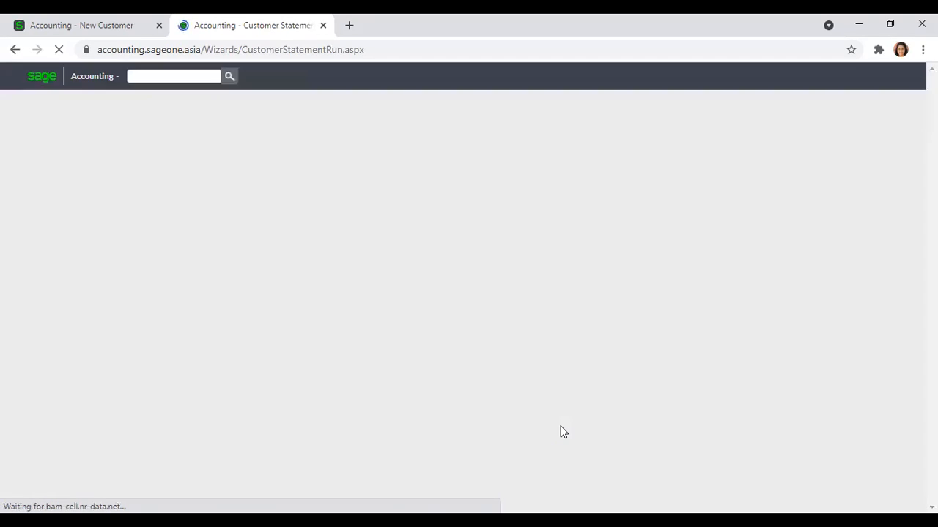
click(474, 362)
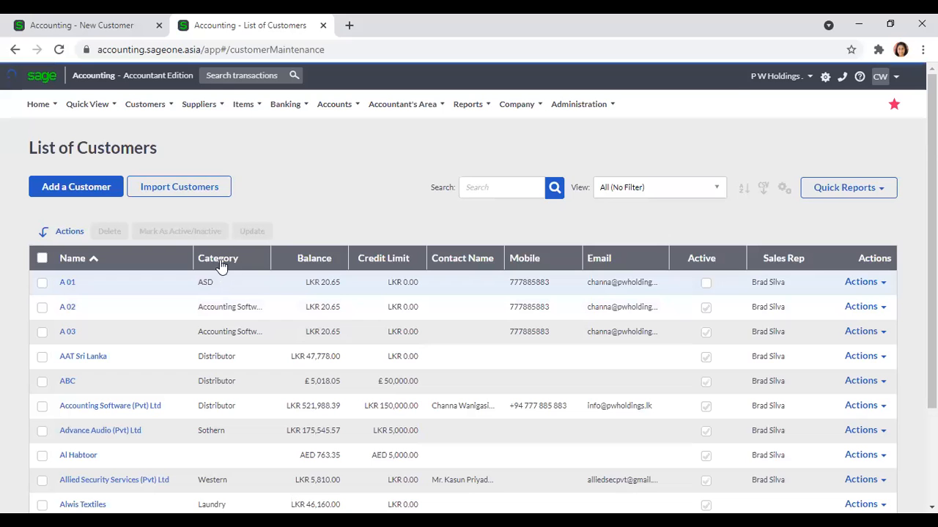
Start another Customer Statement Run from the customer reports
click(170, 105)
mouse_move(168, 180)
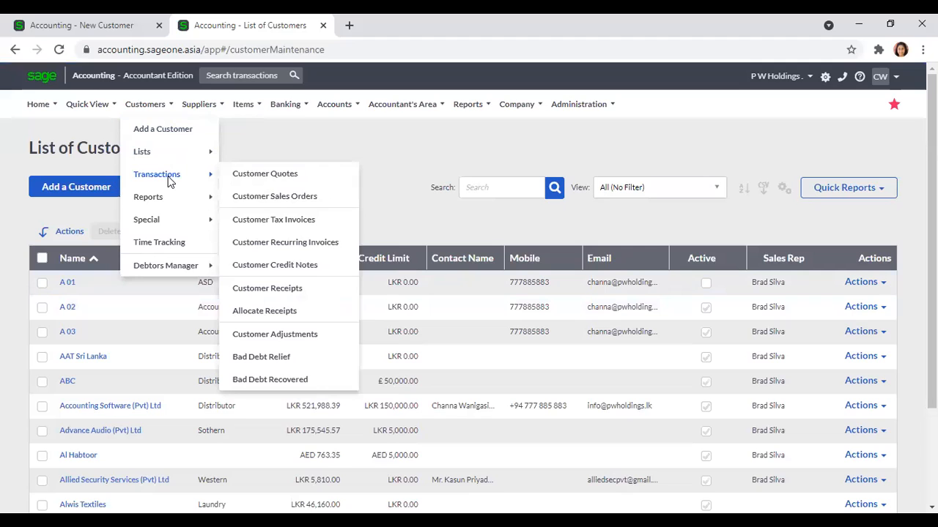
mouse_move(166, 199)
click(249, 196)
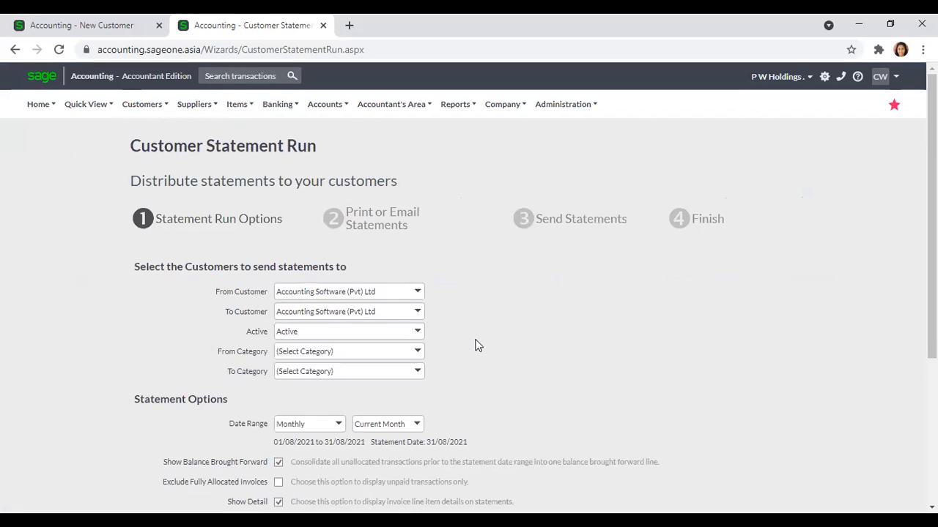
Turn off Show Detail for the current month's statements and continue to the distribution options
scroll(474, 345, down, 2)
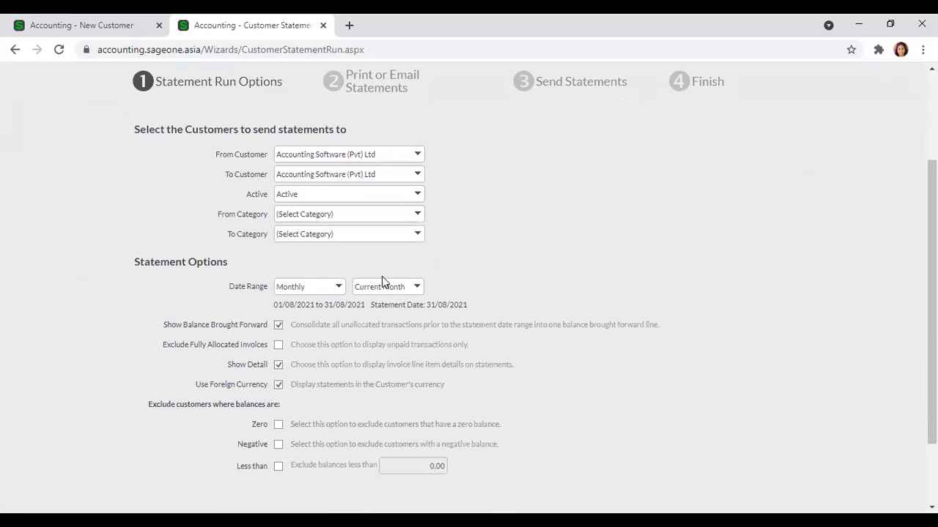
scroll(381, 282, down, 1)
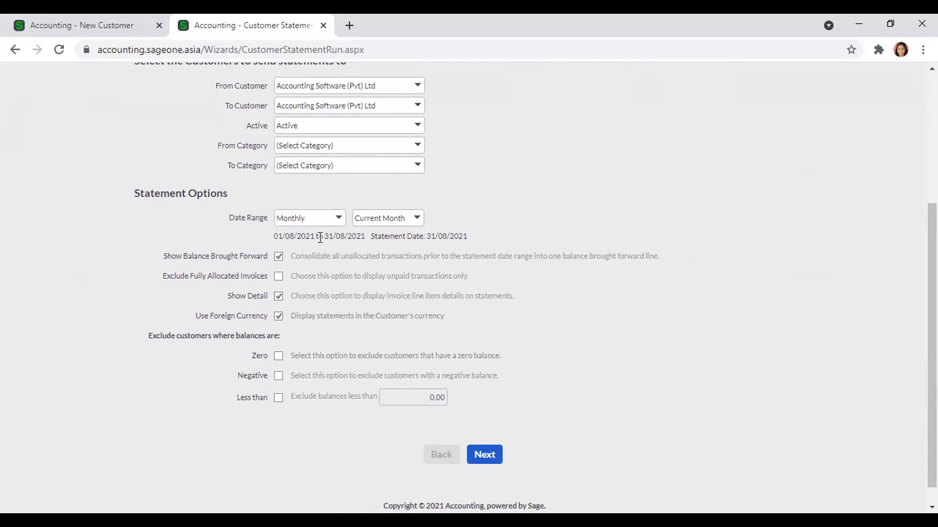
click(278, 296)
click(484, 455)
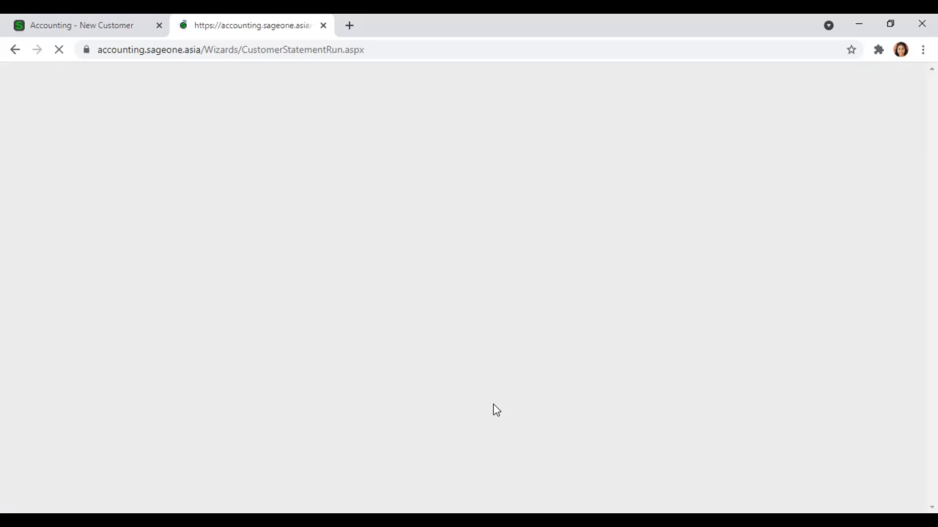
Accept the default email distribution options and preview the statement for Accounting Software (Pvt) Ltd
scroll(500, 376, down, 3)
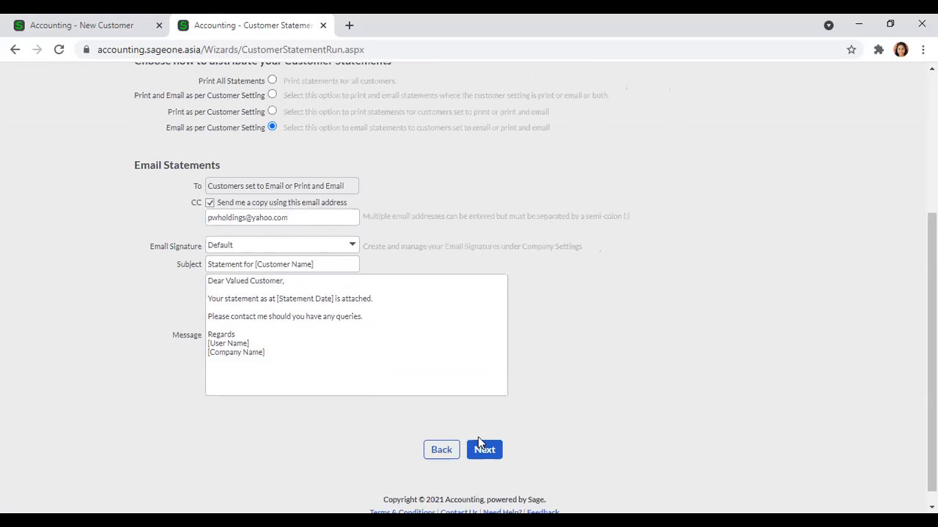
click(479, 439)
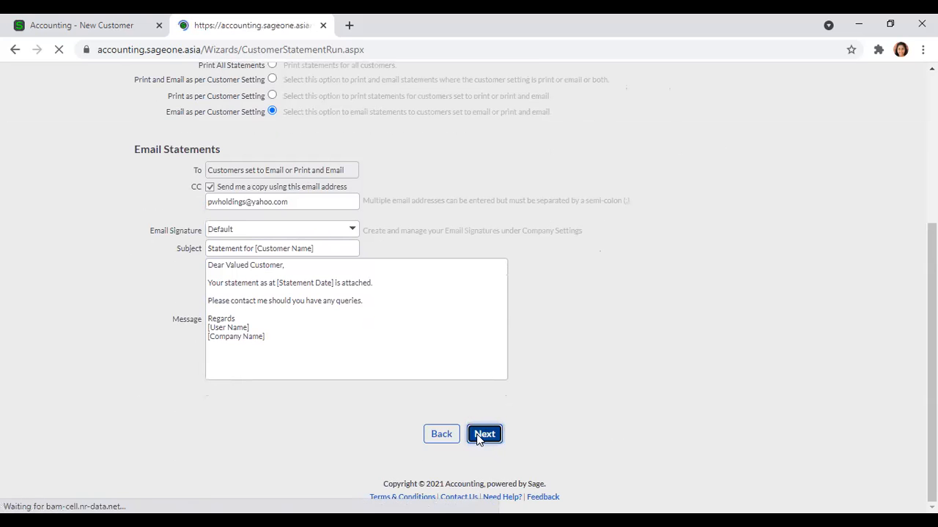
click(457, 458)
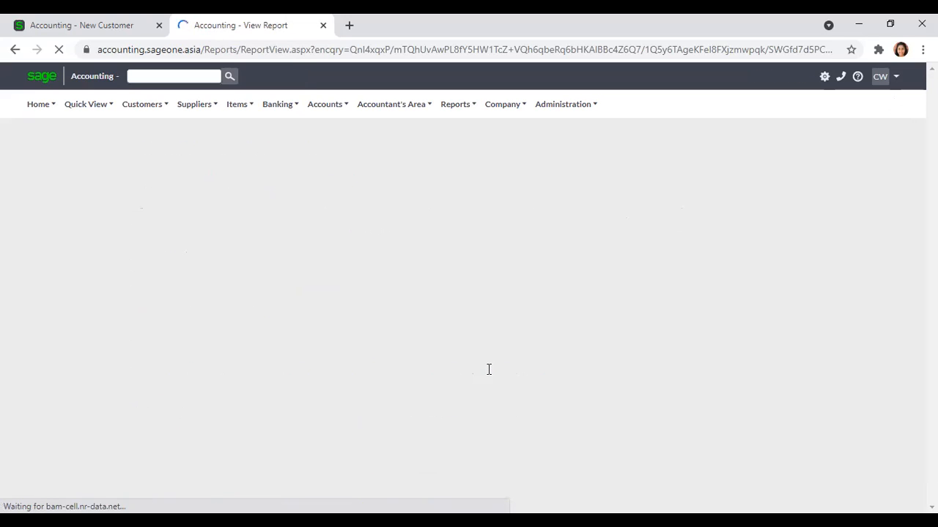
scroll(489, 369, down, 4)
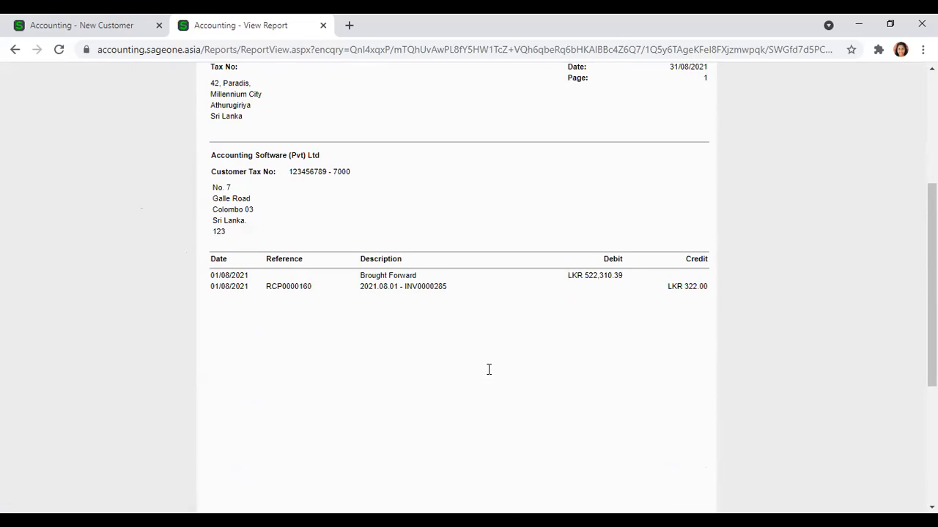
scroll(489, 369, up, 4)
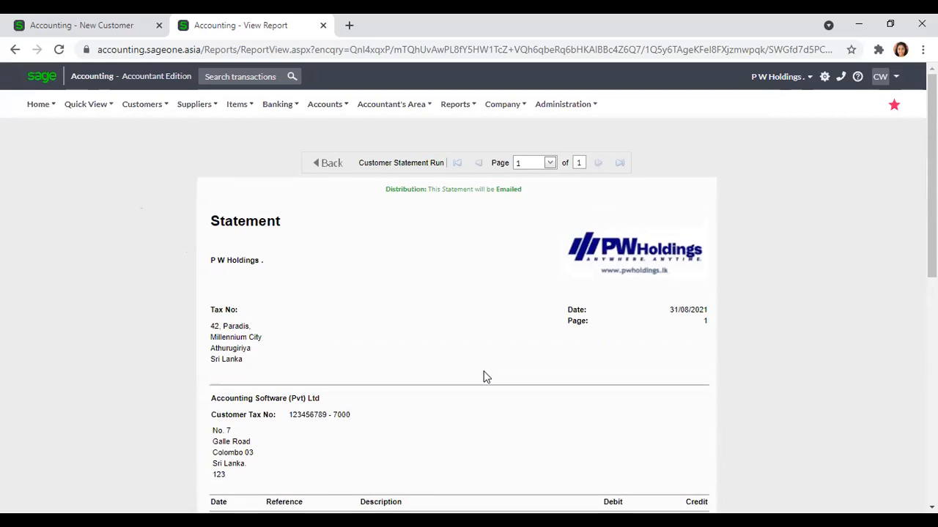
Start a new customer tax invoice in the other browser tab, abandoning the blank New Customer form
click(143, 39)
mouse_move(141, 104)
mouse_move(147, 169)
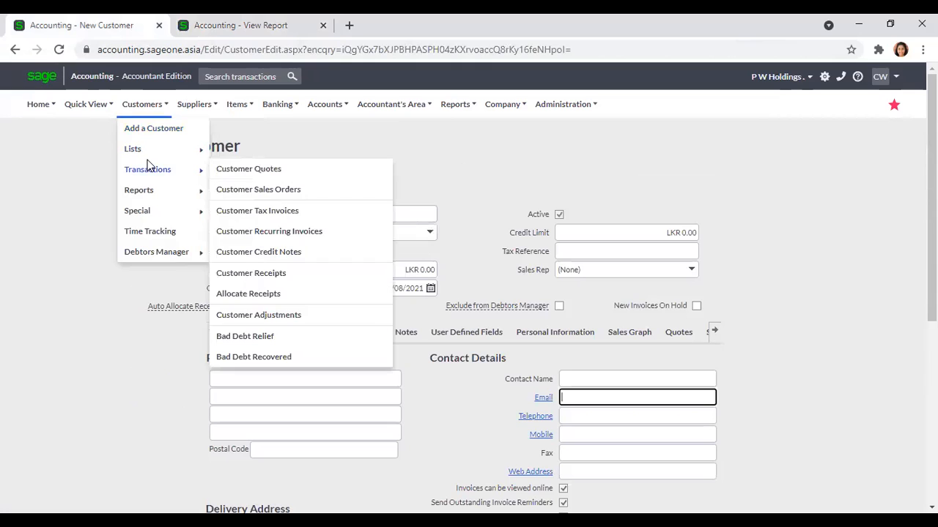
click(271, 214)
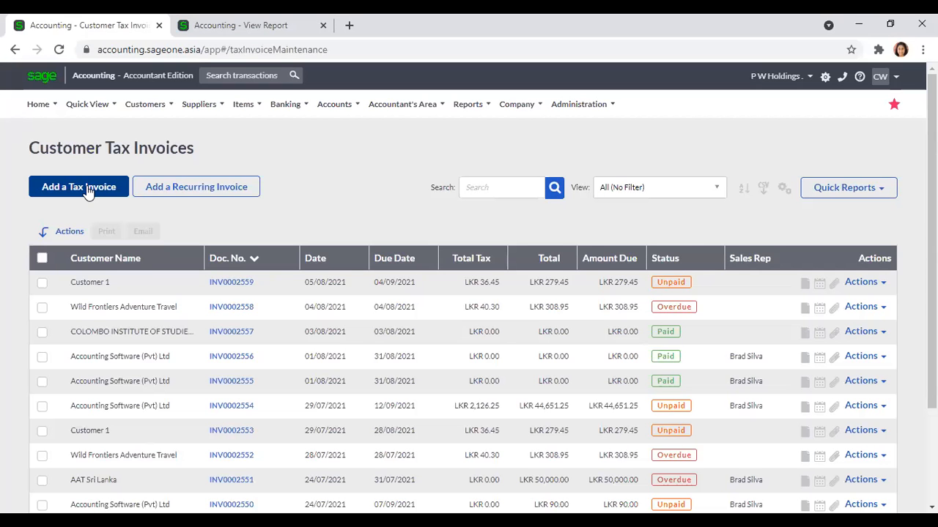
click(88, 190)
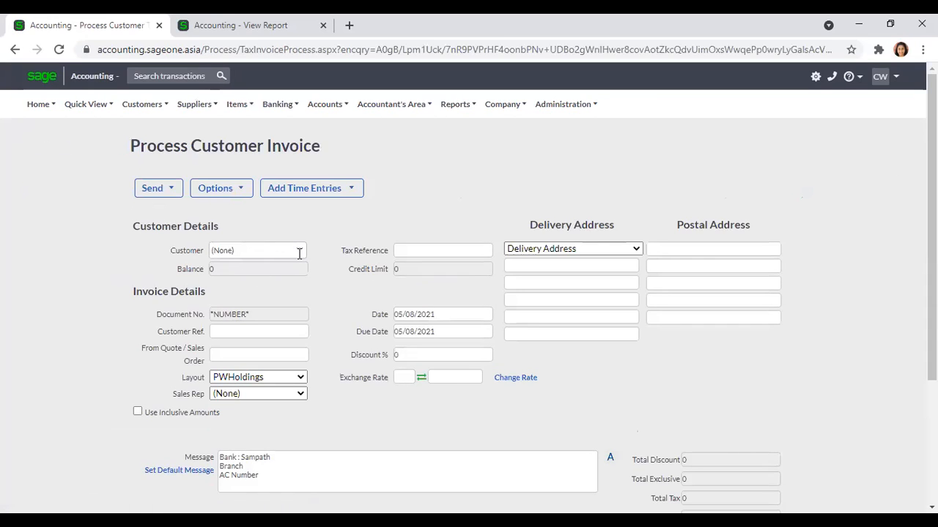
Select Accounting Software (Pvt) Ltd as the invoice customer and decline invoicing its outstanding sales orders
text(A c)
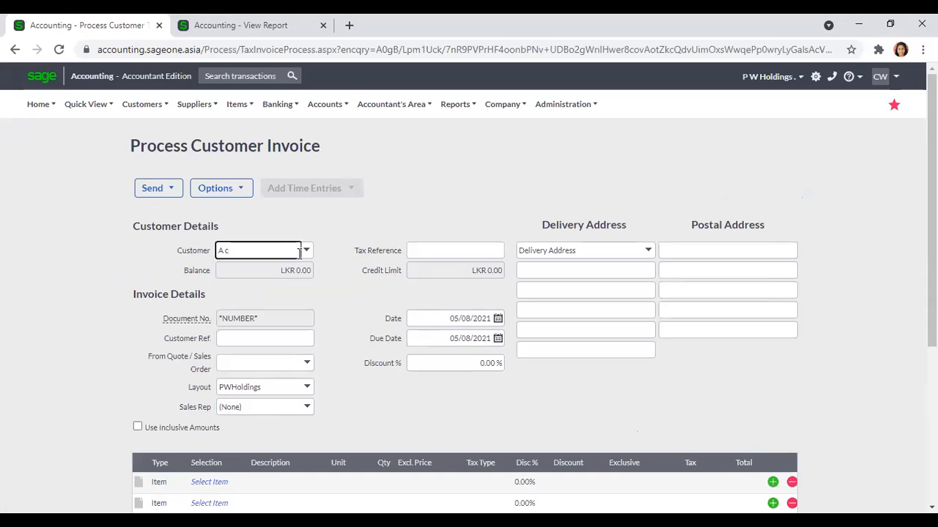
key(BackSpace)
key(BackSpace)
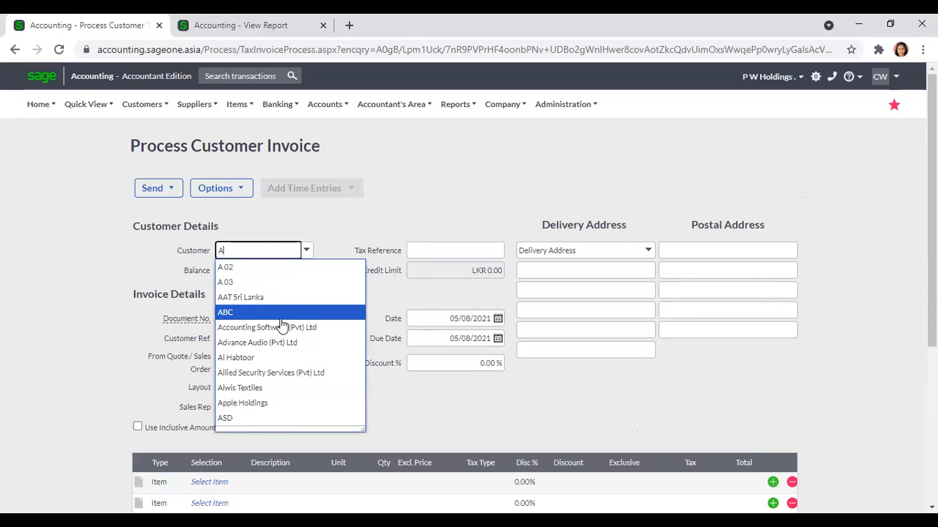
click(282, 326)
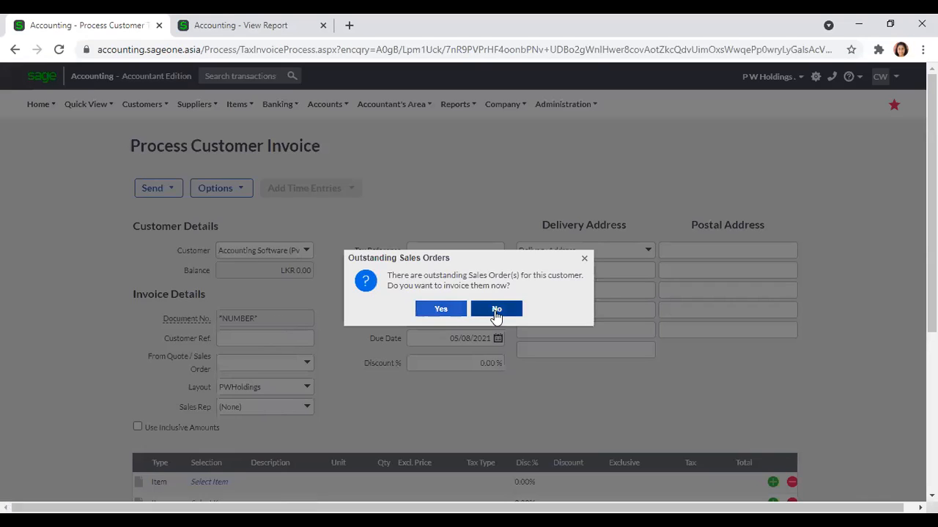
click(493, 311)
Add the FAO (Finance & Accounting Outsourcing) item to the first invoice line
scroll(348, 341, down, 3)
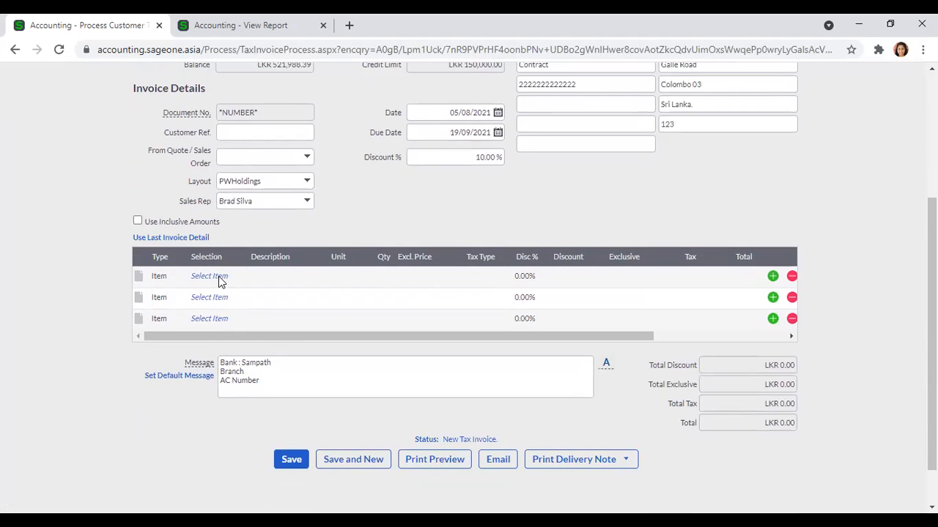
click(213, 277)
click(238, 277)
text(fa)
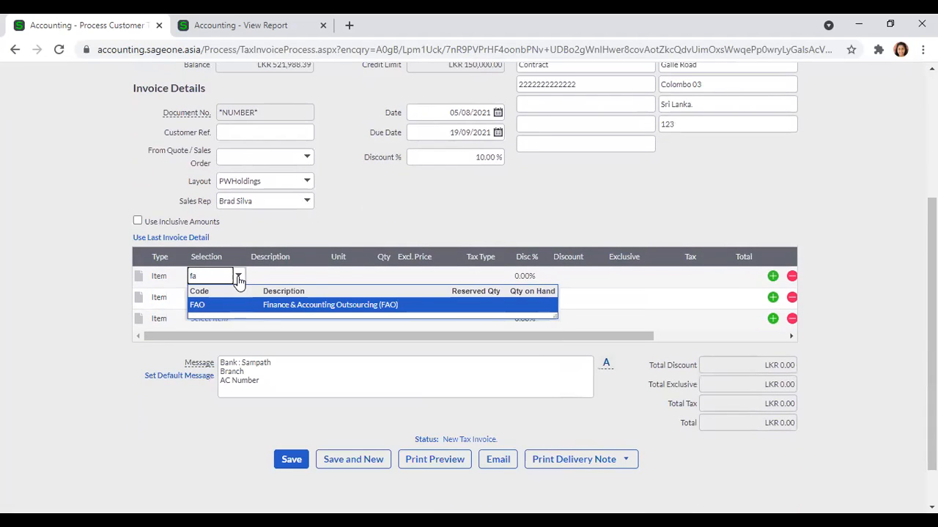
key(Tab)
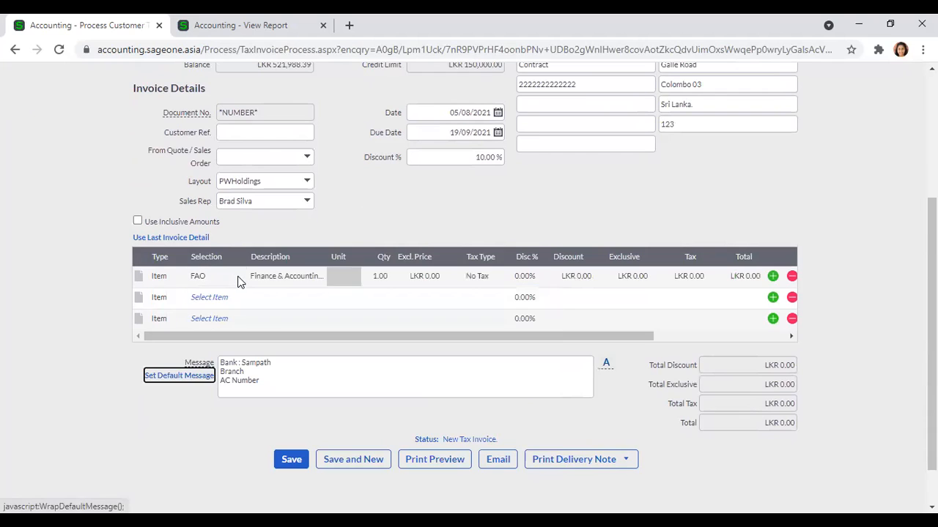
Set the FAO line's exclusive price to 50000 and save the invoice, accepting that the credit limit will be exceeded
text(5000)
text(0)
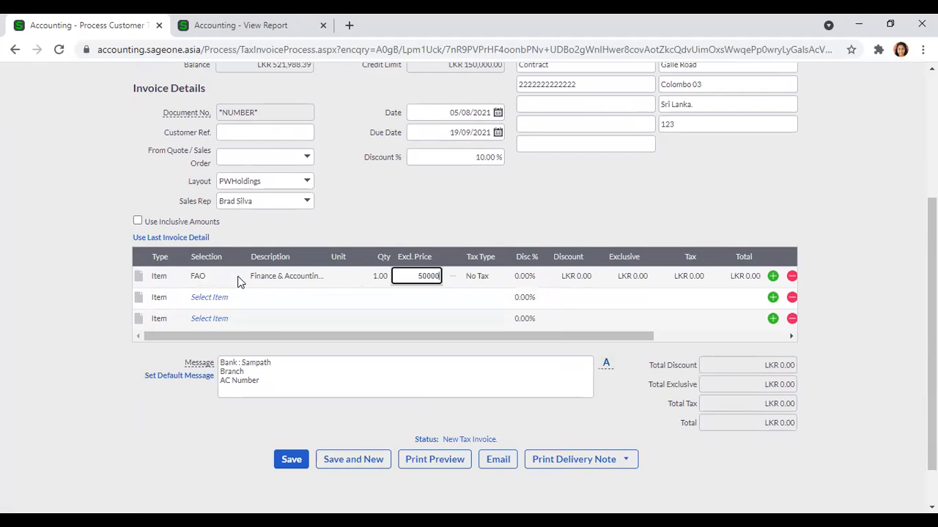
key(Tab)
click(289, 460)
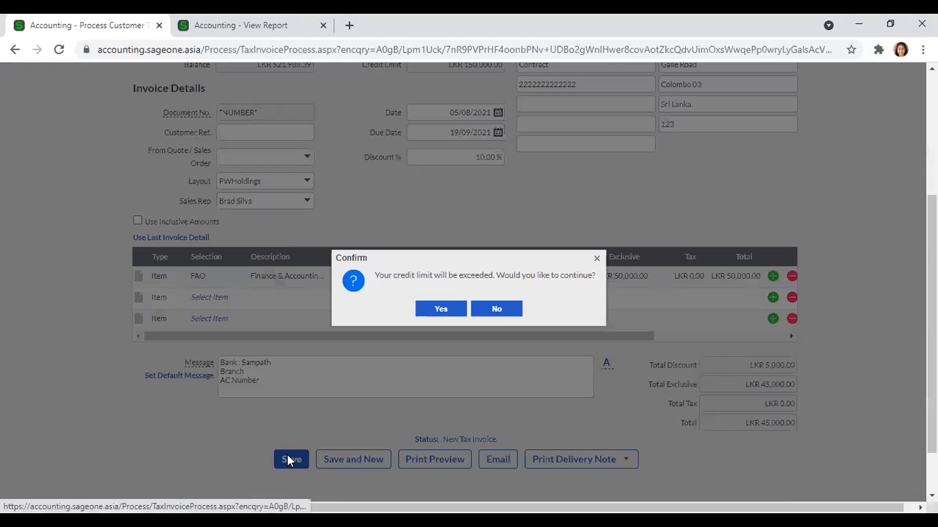
click(441, 309)
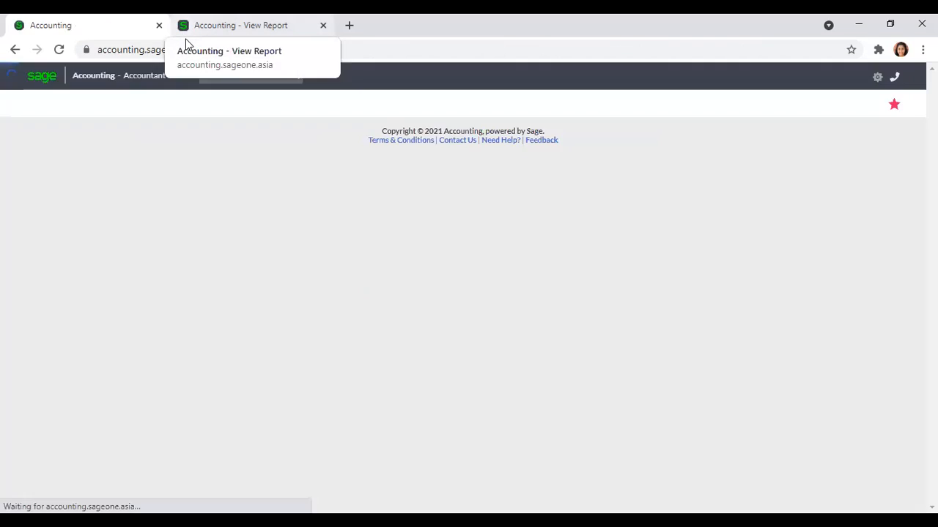
Reload the customer statement preview in the other browser tab and check its transaction lines for the new invoice
click(185, 38)
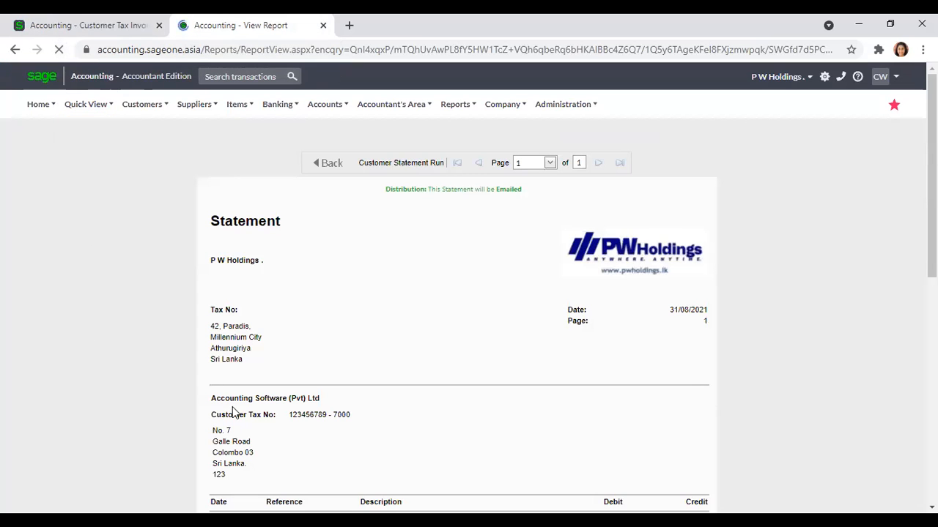
scroll(408, 366, down, 3)
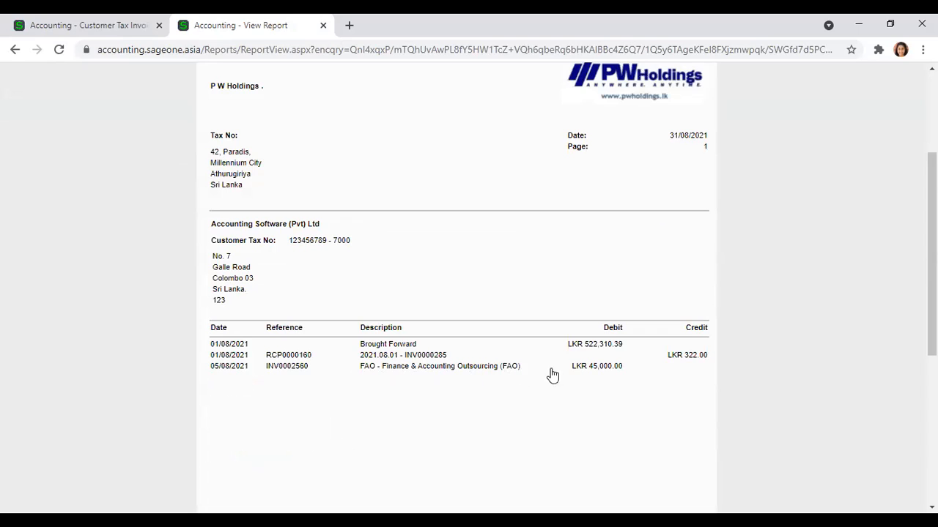
Reopen invoice INV0002560 from the customer tax invoices and add a second line, ready for choosing an item
click(162, 32)
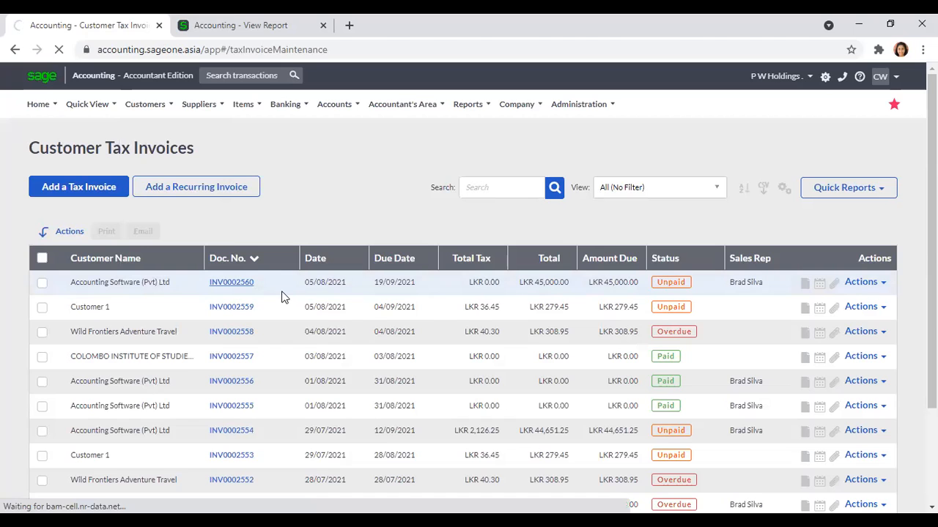
scroll(323, 337, down, 5)
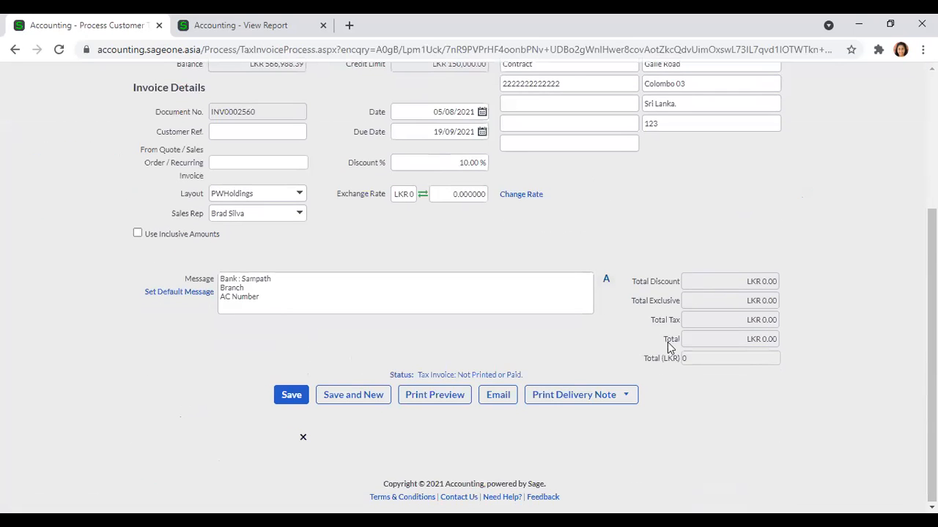
click(773, 289)
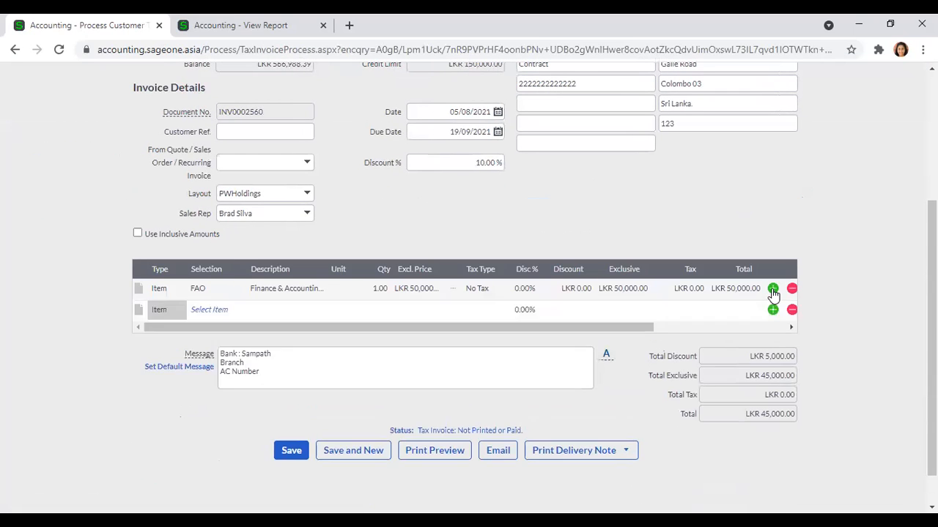
click(210, 309)
text(i)
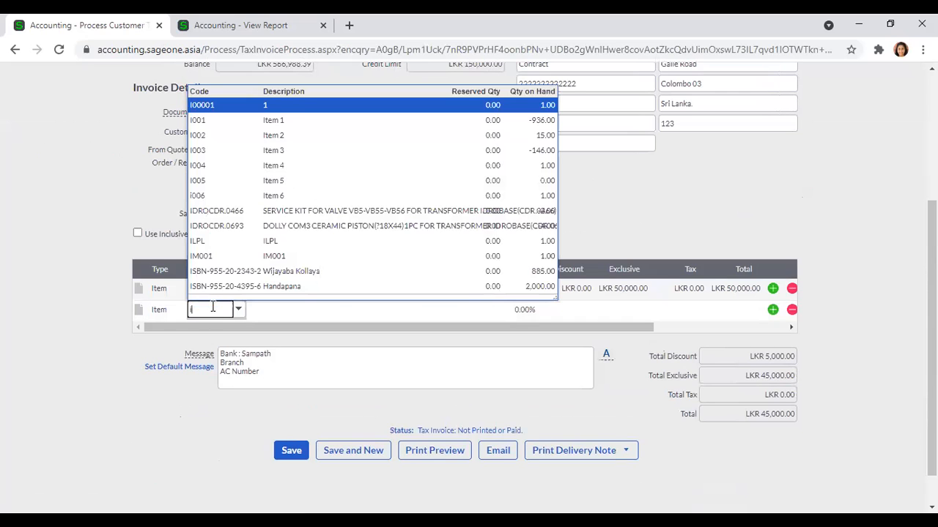
text(m)
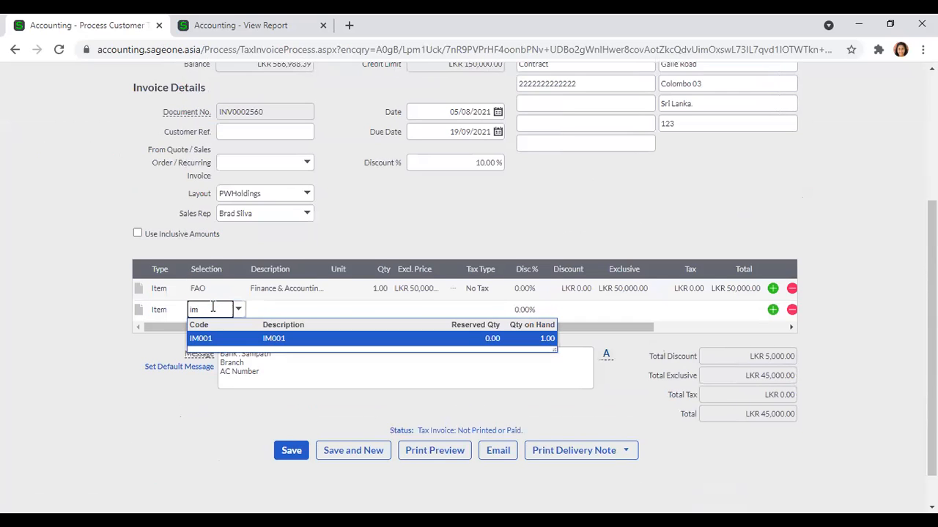
key(BackSpace)
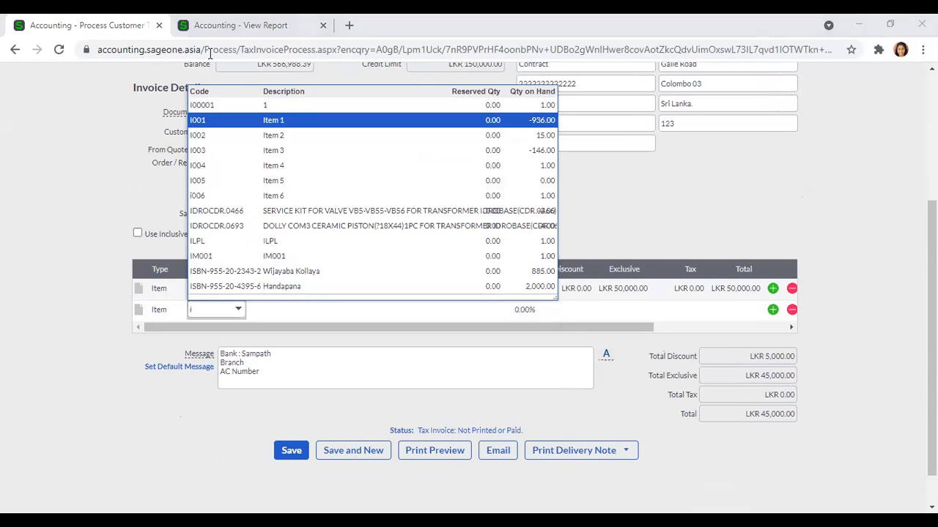
click(212, 289)
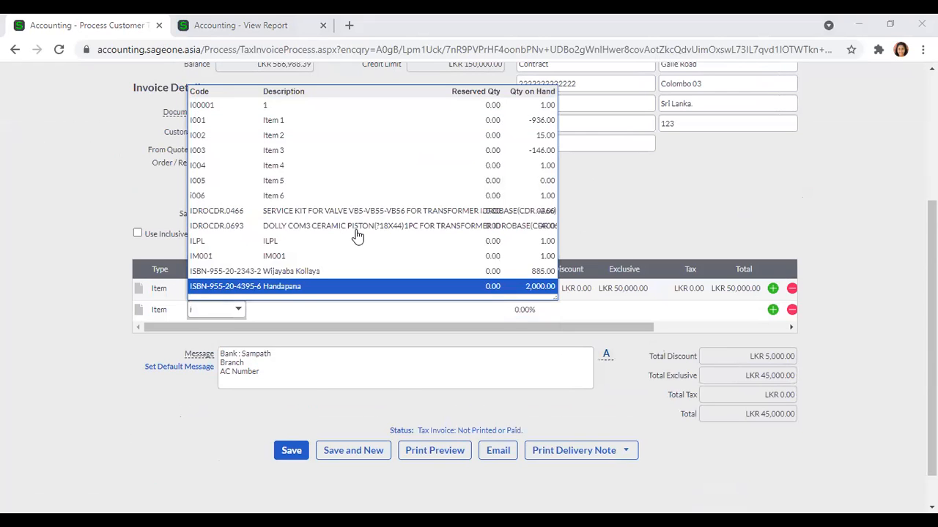
scroll(356, 236, down, 1)
click(199, 268)
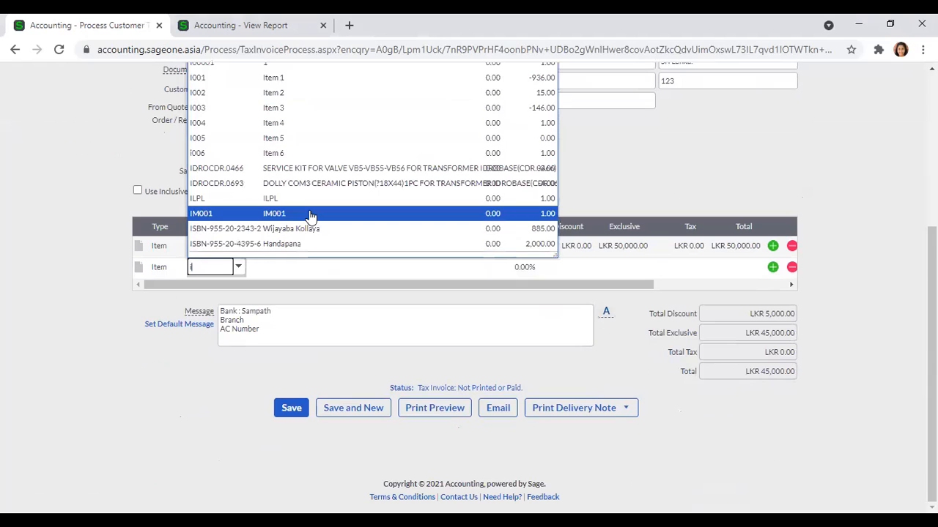
scroll(311, 216, up, 1)
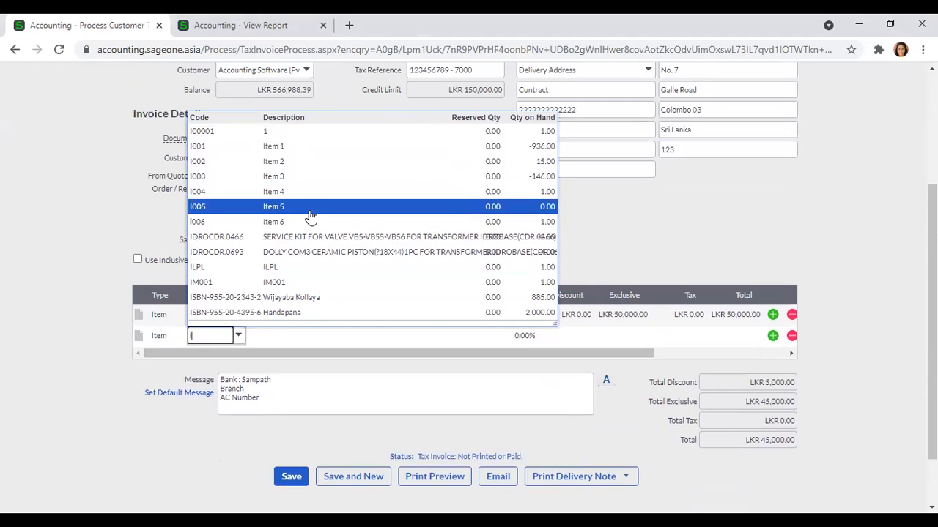
key(BackSpace)
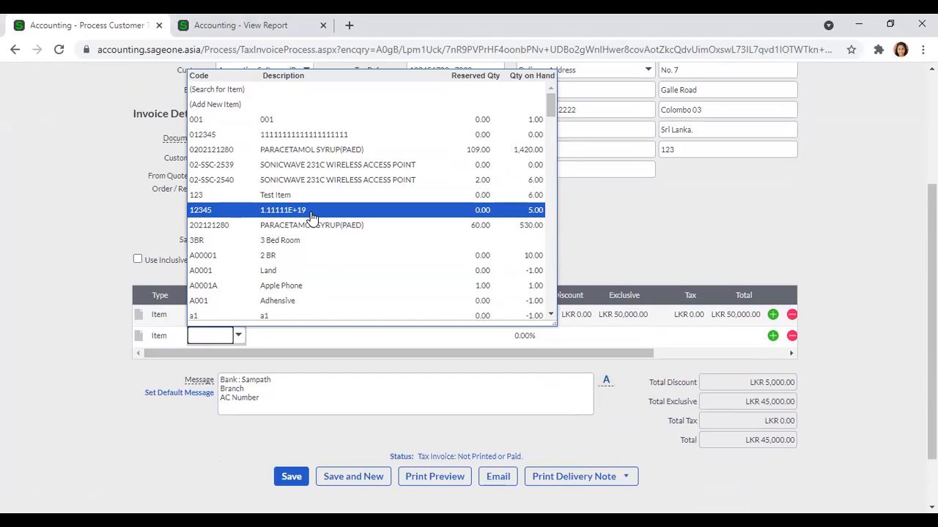
text(id)
key(BackSpace)
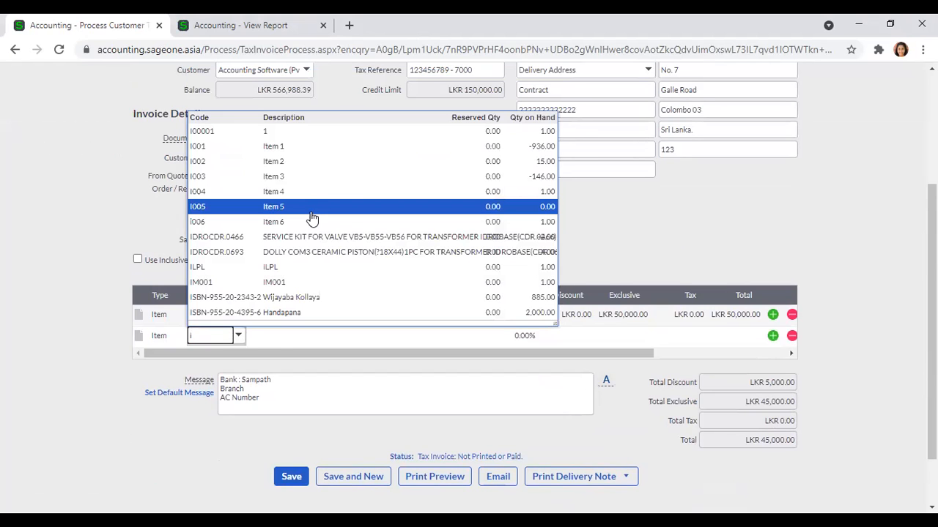
key(BackSpace)
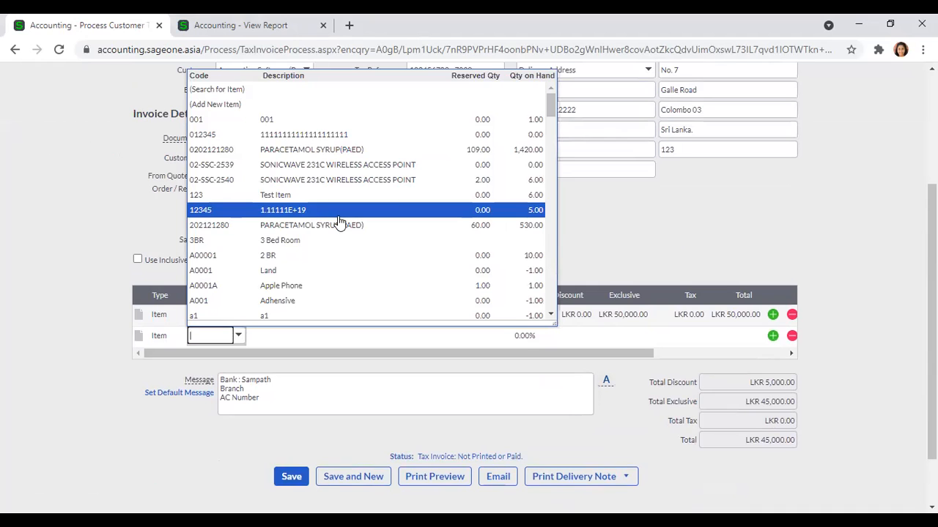
Put the CAS (Compliance Assurance Service) item on the second invoice line with an exclusive price of 25000
scroll(347, 229, down, 1)
scroll(347, 228, down, 4)
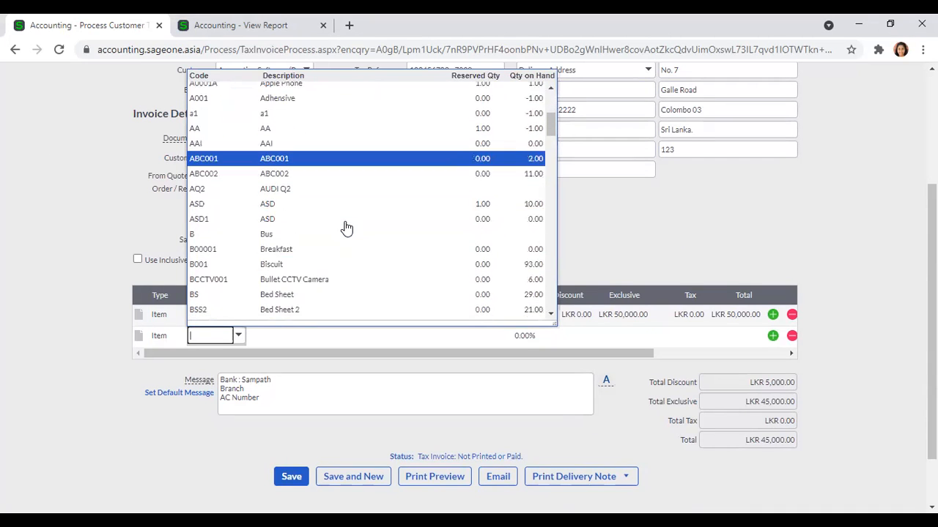
scroll(346, 229, down, 1)
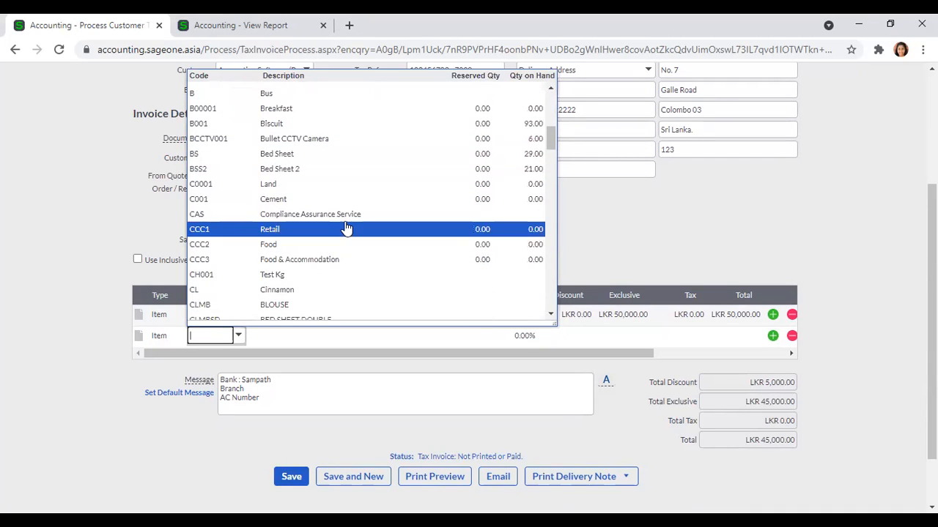
click(347, 215)
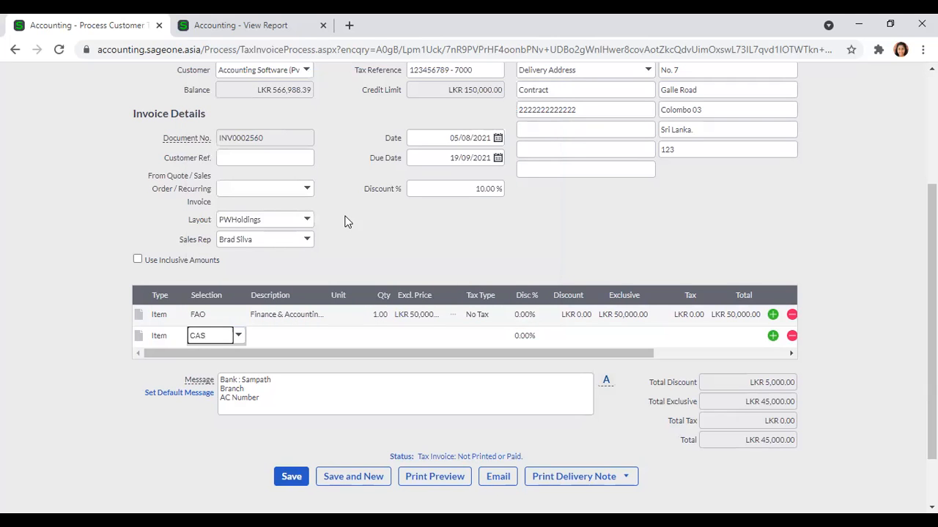
key(Tab)
key(Tab)
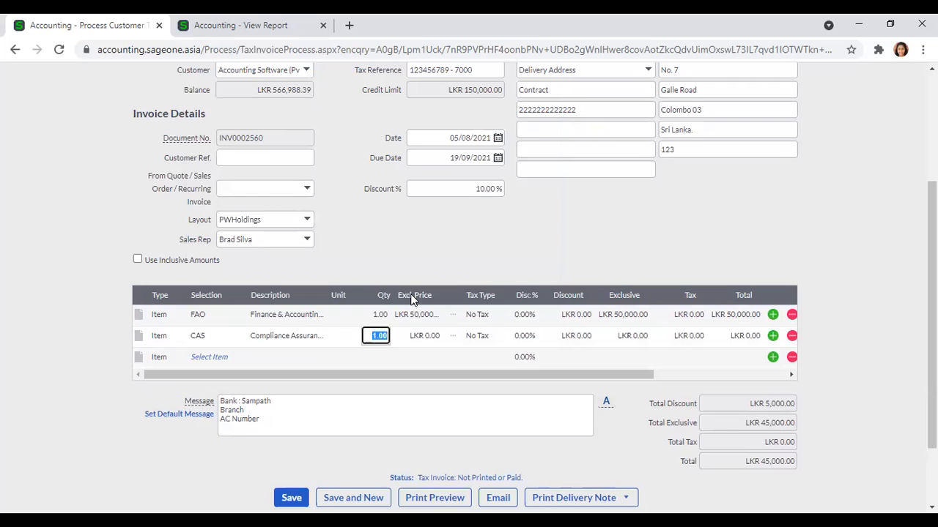
text(25000)
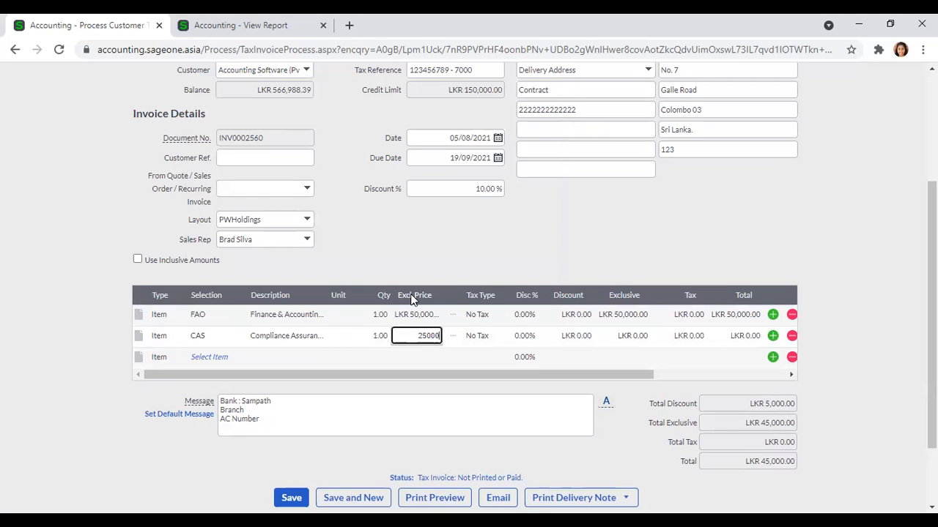
key(Tab)
Save the updated invoice despite the exceeded credit limit and reload the statement preview in the other tab
click(291, 497)
click(459, 306)
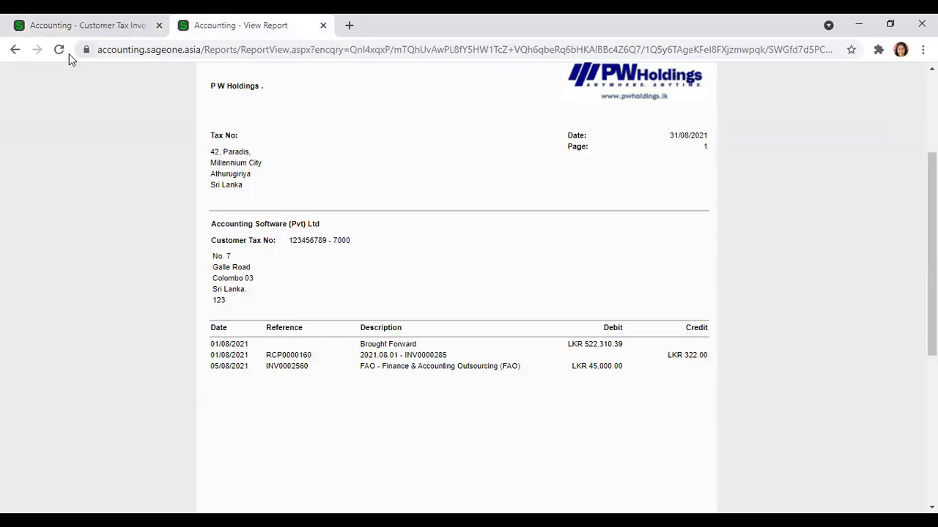
click(66, 53)
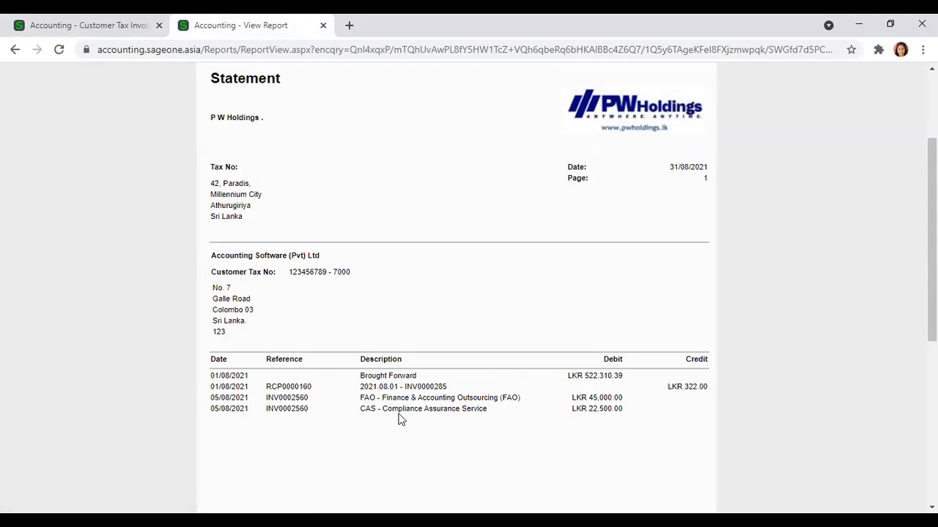
Open a new Customer Statement Run in the invoices tab and bring its Statement Options into view
click(81, 24)
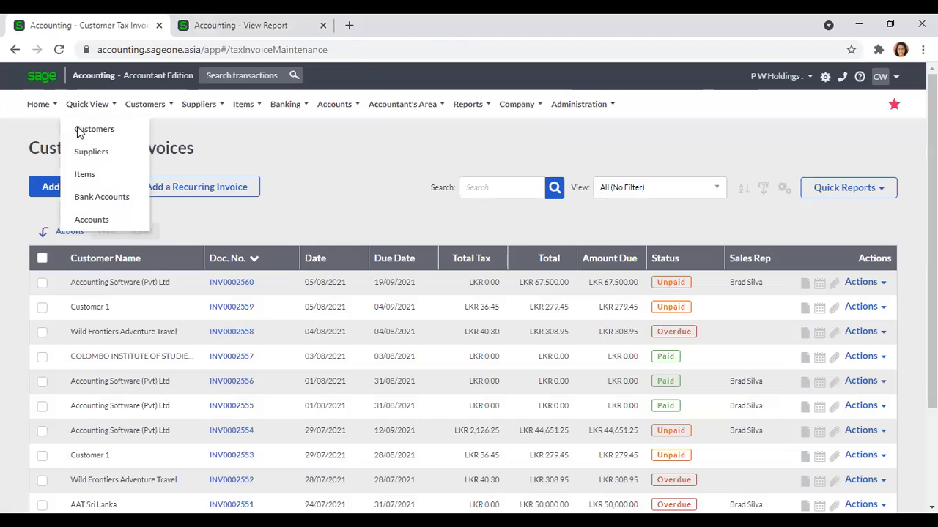
mouse_move(155, 203)
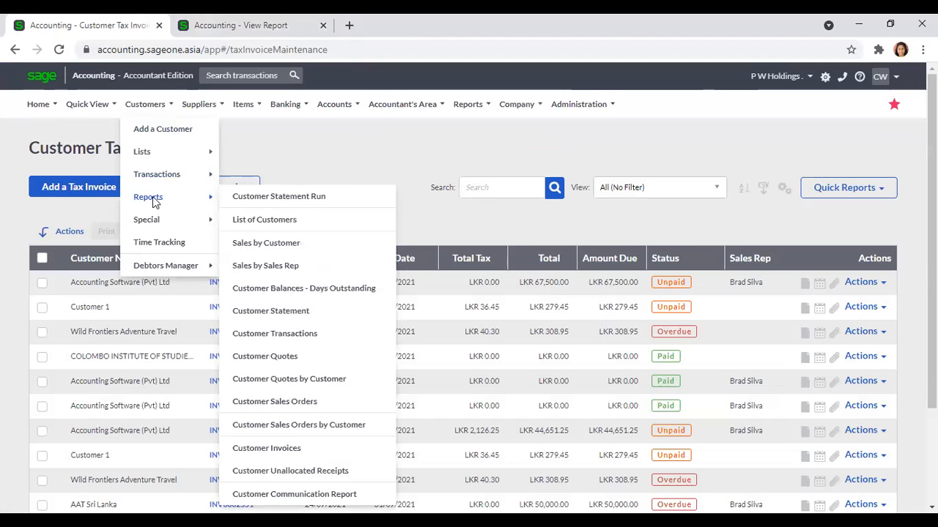
click(239, 197)
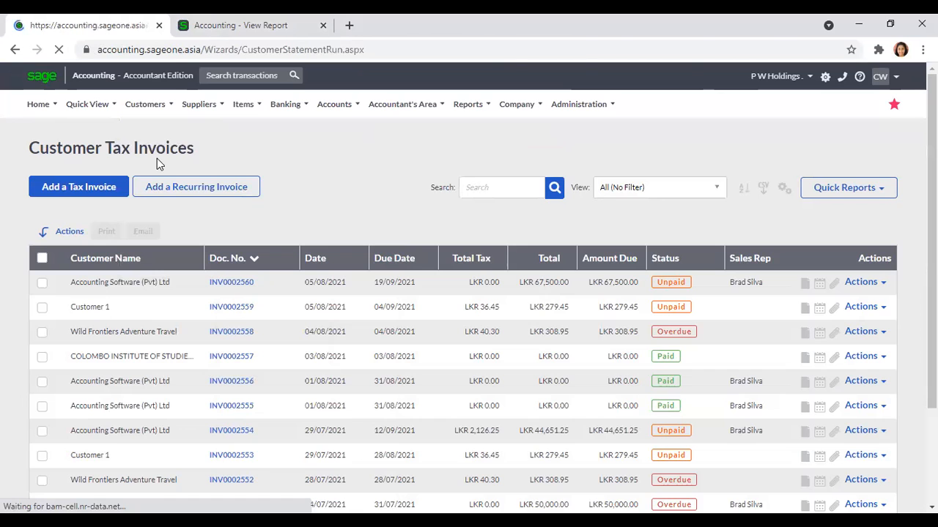
scroll(441, 287, down, 2)
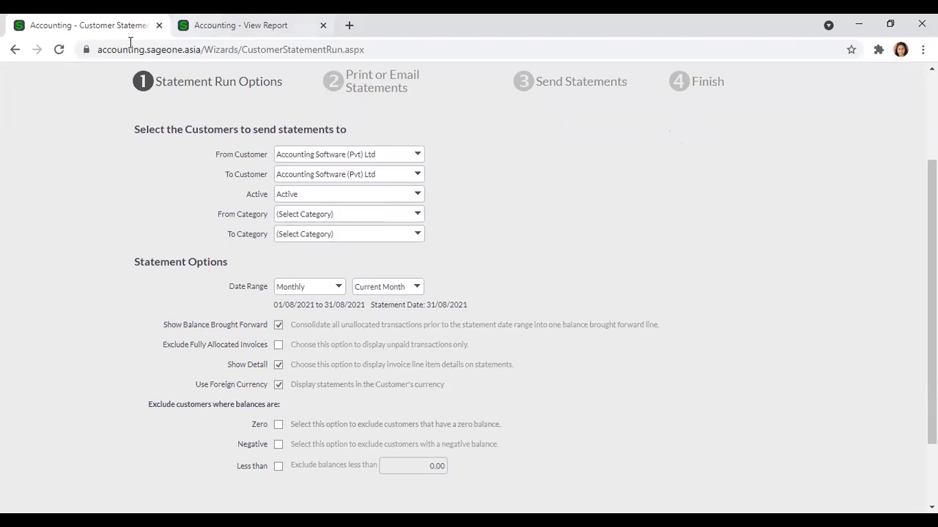
Compare the Show Balance Brought Forward and Show Detail options with the corresponding lines on the statement preview
click(212, 25)
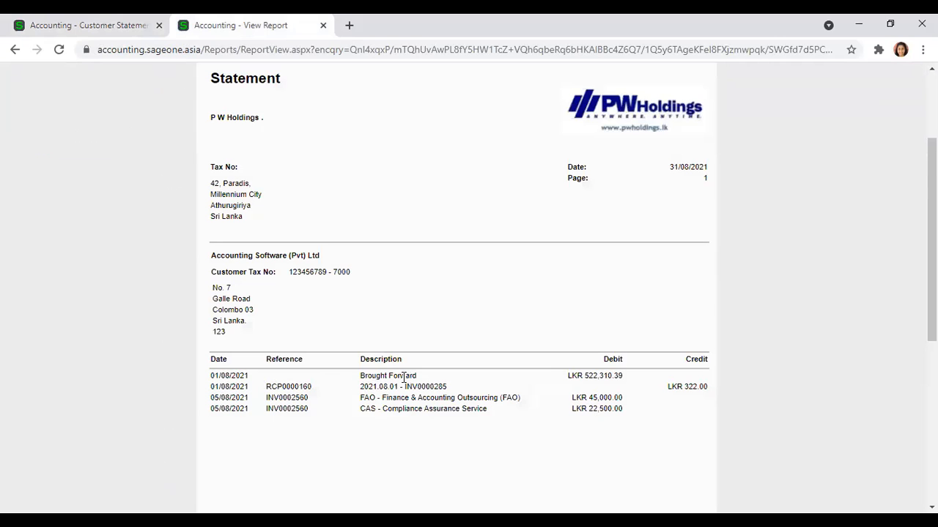
click(118, 35)
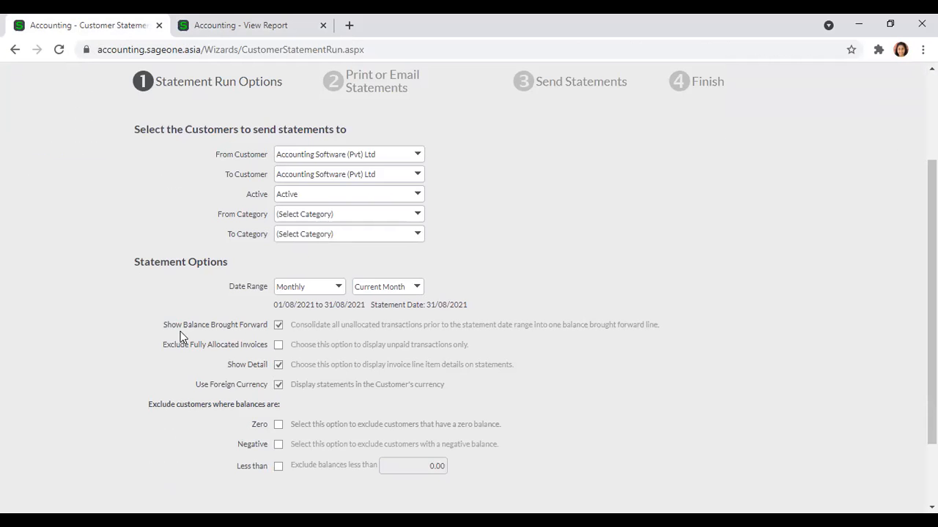
click(279, 363)
click(176, 35)
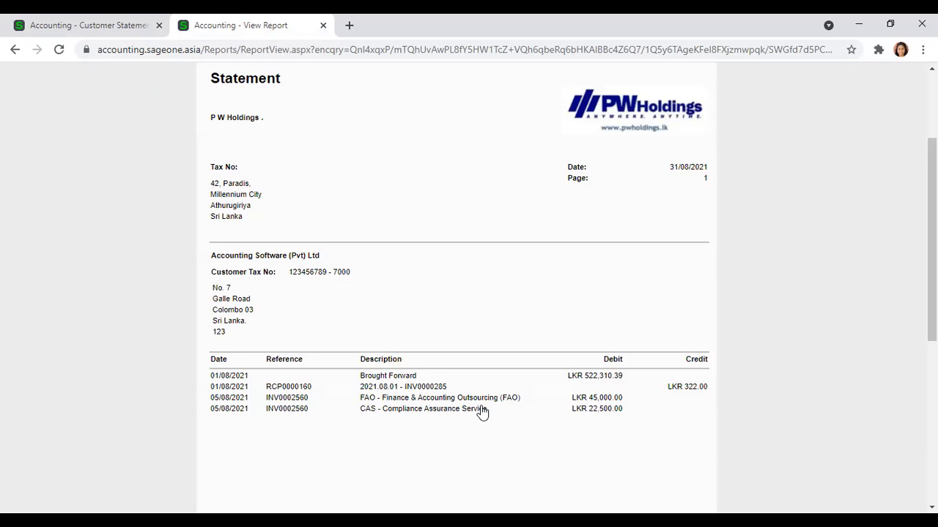
click(79, 28)
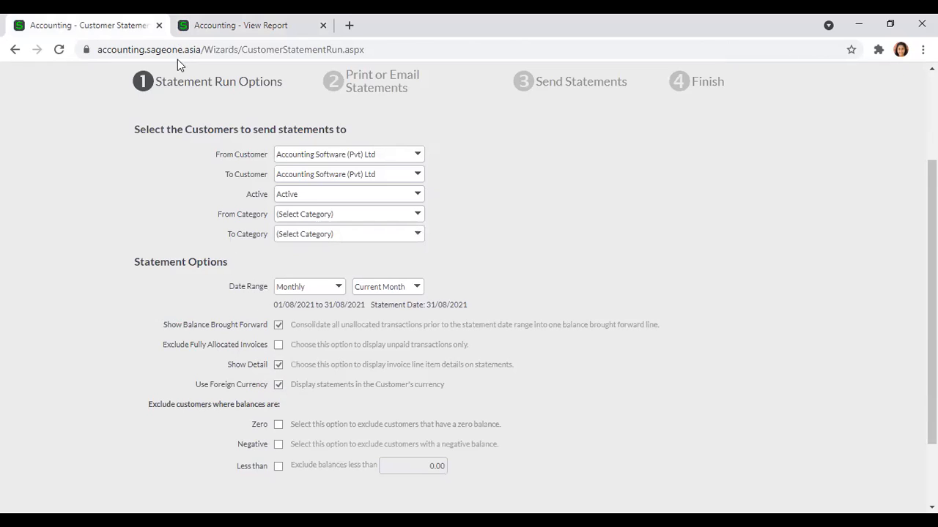
Review the statement preview from its transaction lines down to the ageing and amount due section
click(176, 38)
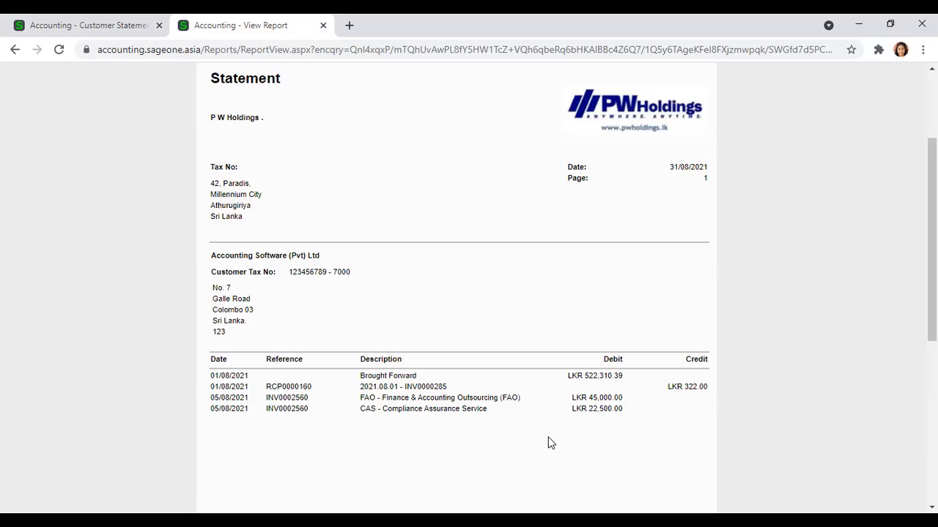
scroll(561, 405, down, 2)
scroll(561, 399, down, 1)
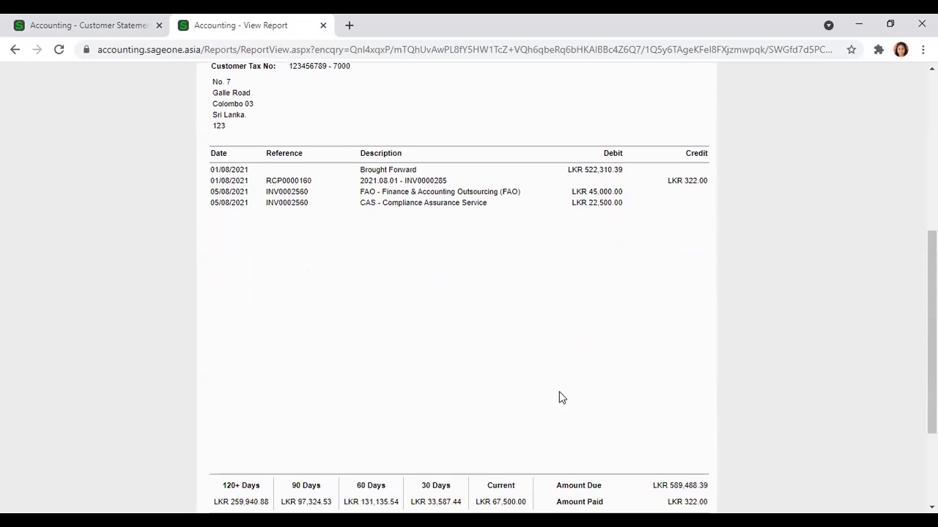
scroll(293, 125, down, 2)
scroll(293, 125, up, 4)
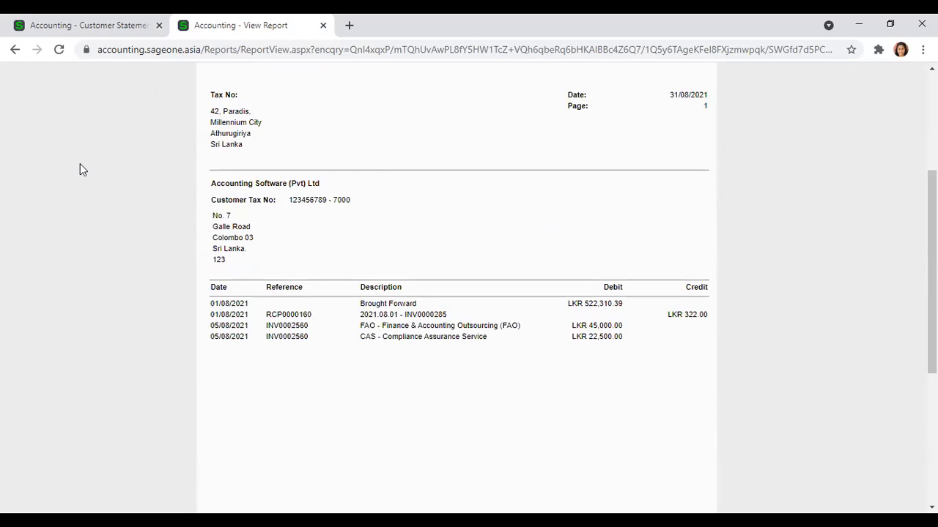
Return to the Customer Statement Run and exclude customers whose balances are less than 2,500.00
key(ctrl+shift+Tab)
scroll(460, 372, down, 2)
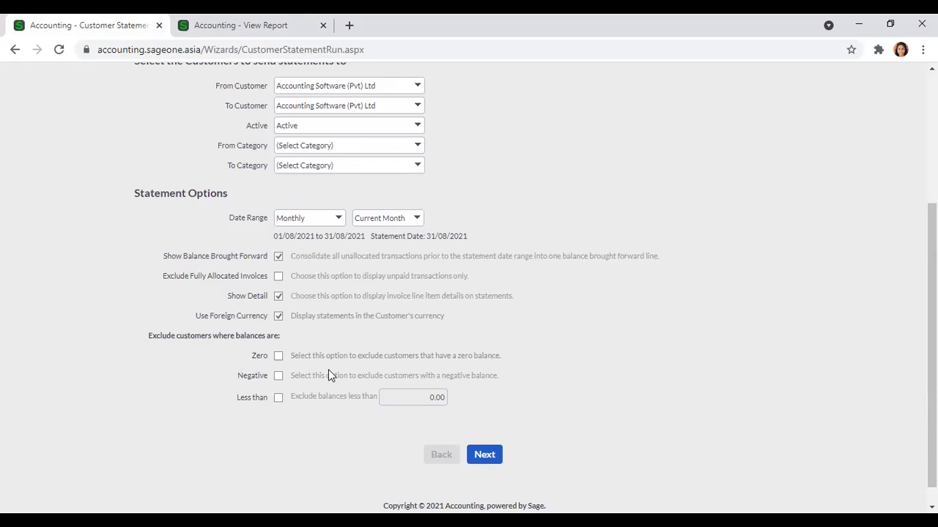
click(278, 359)
click(277, 398)
click(277, 400)
click(279, 399)
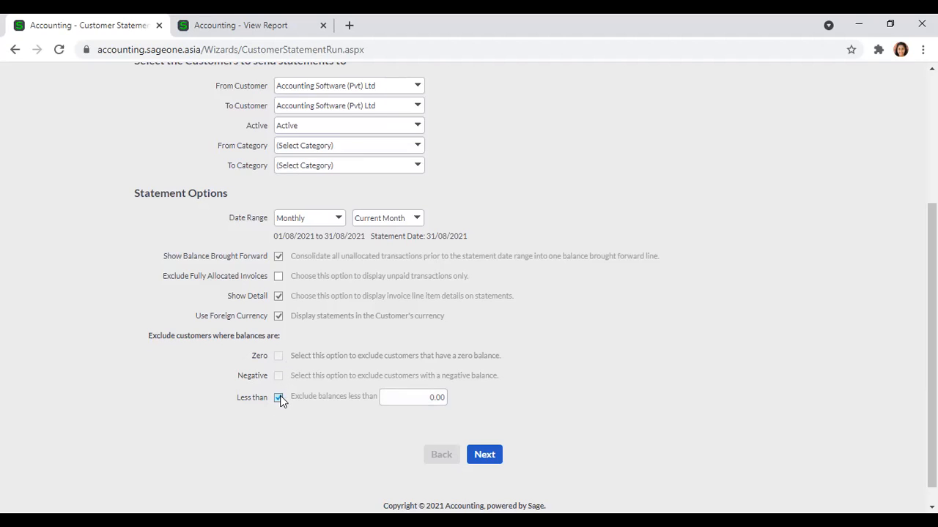
click(402, 398)
text(2500)
key(Tab)
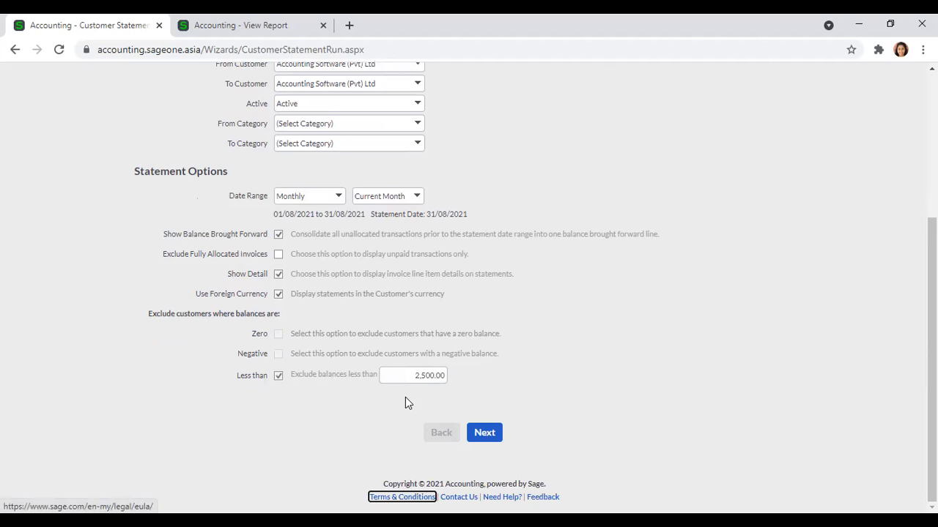
Review the customer selection and Statement Options of the run, including the From Customer choices
scroll(370, 418, up, 1)
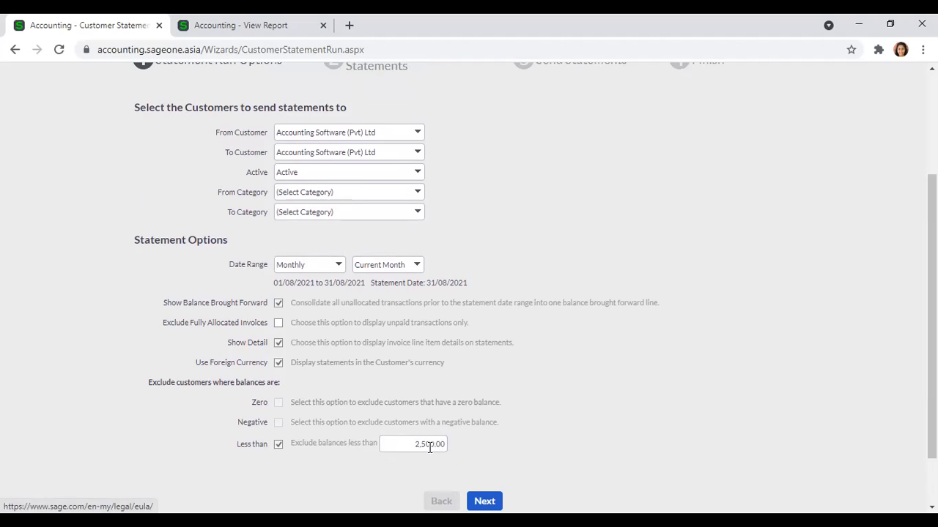
scroll(425, 447, down, 1)
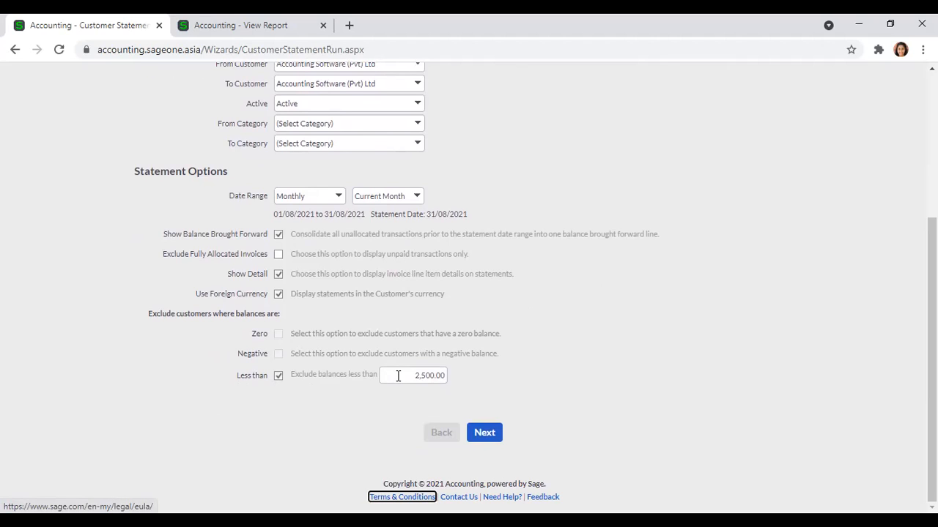
scroll(309, 427, up, 1)
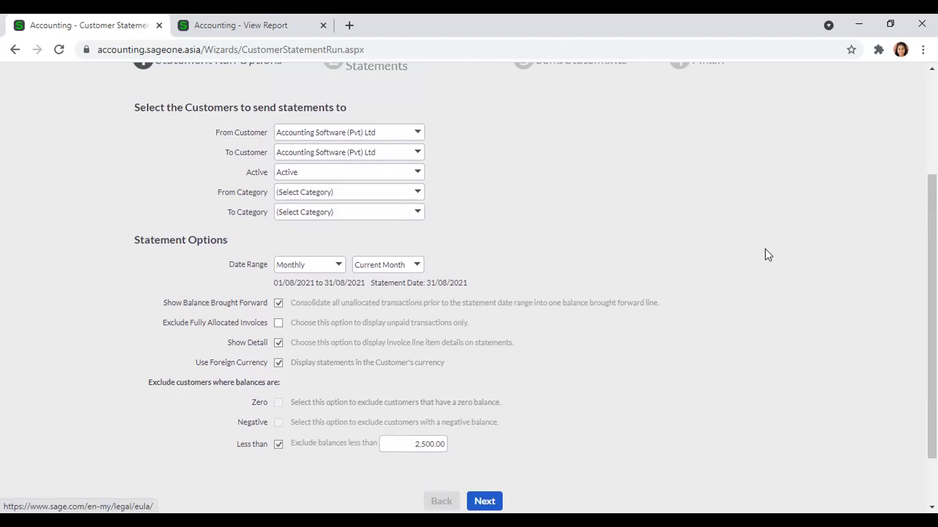
scroll(761, 258, down, 1)
scroll(751, 267, up, 2)
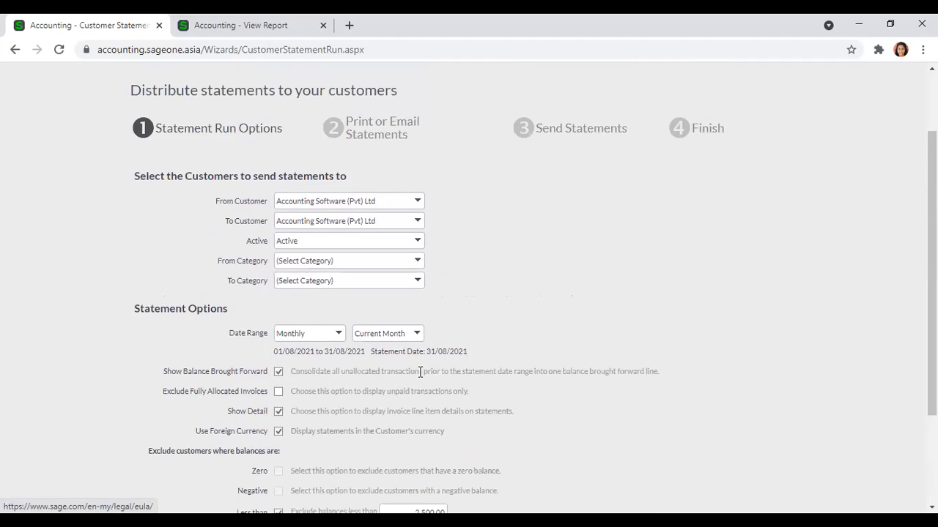
scroll(330, 490, down, 1)
click(417, 132)
click(493, 149)
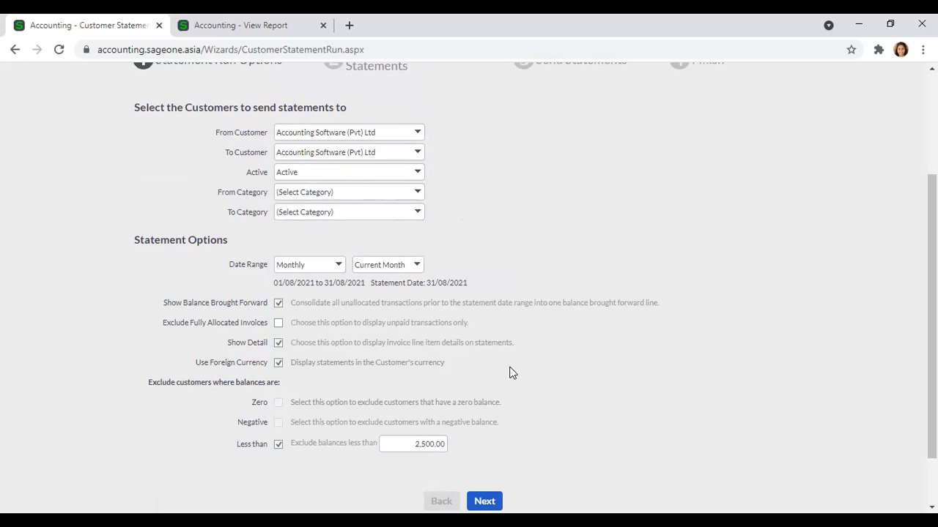
scroll(507, 372, down, 1)
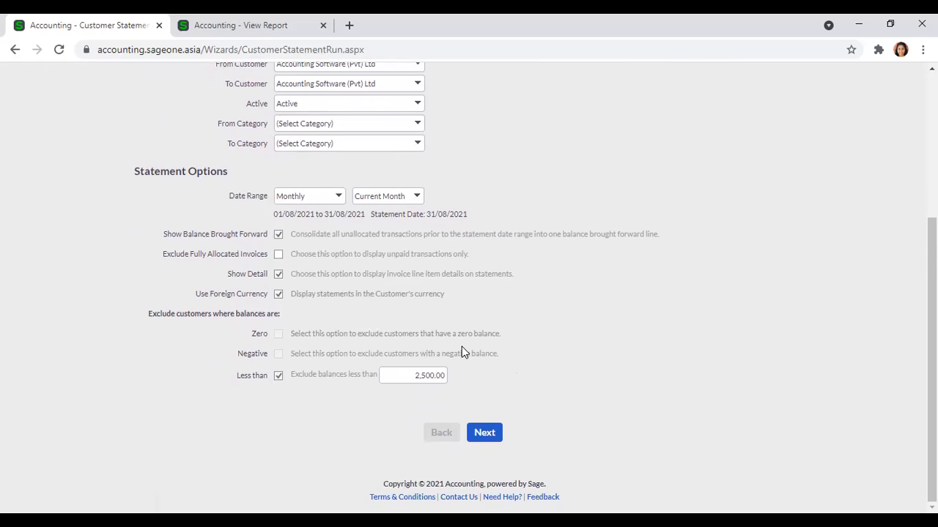
scroll(458, 353, up, 3)
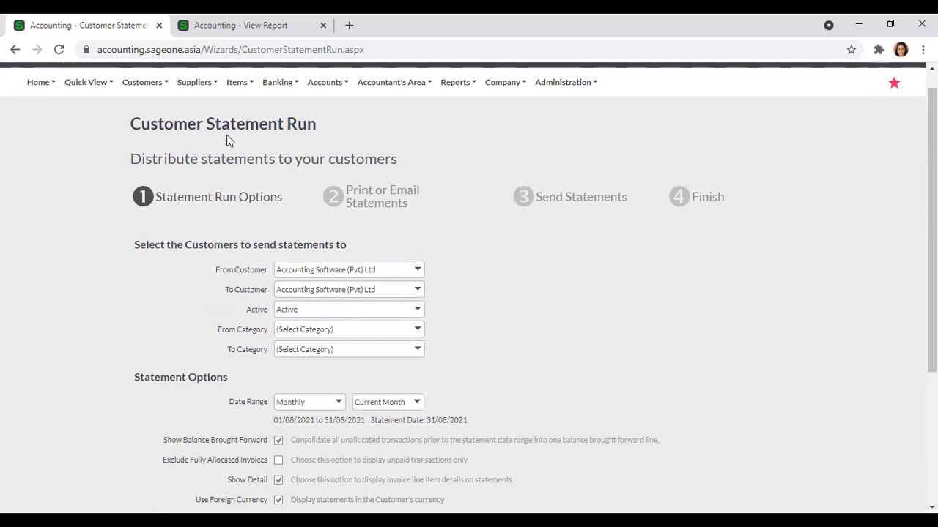
Open the List of Customers report and view it for all customers in Summary style
mouse_move(185, 91)
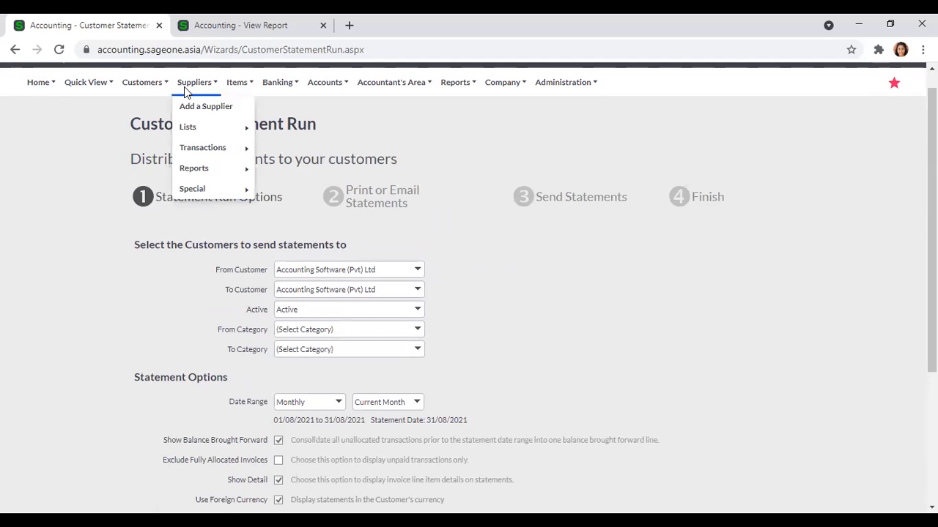
mouse_move(153, 88)
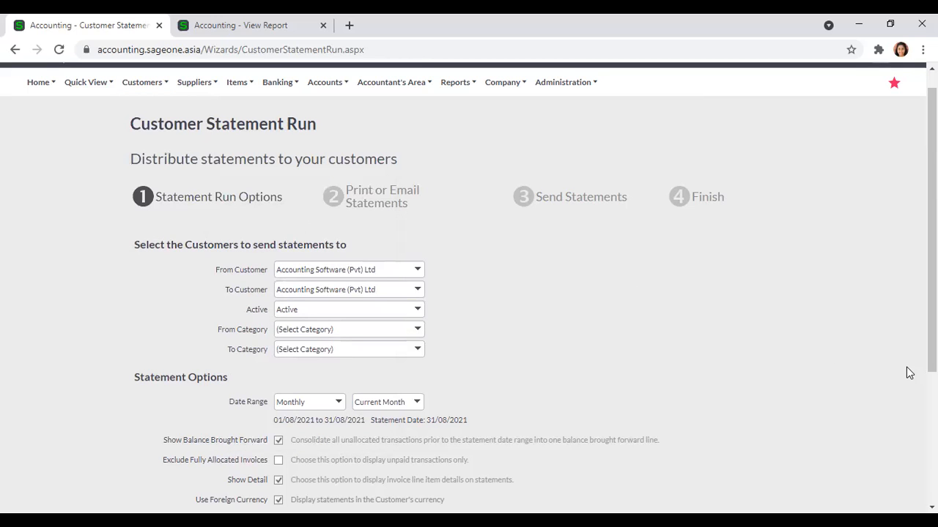
mouse_move(186, 168)
click(143, 89)
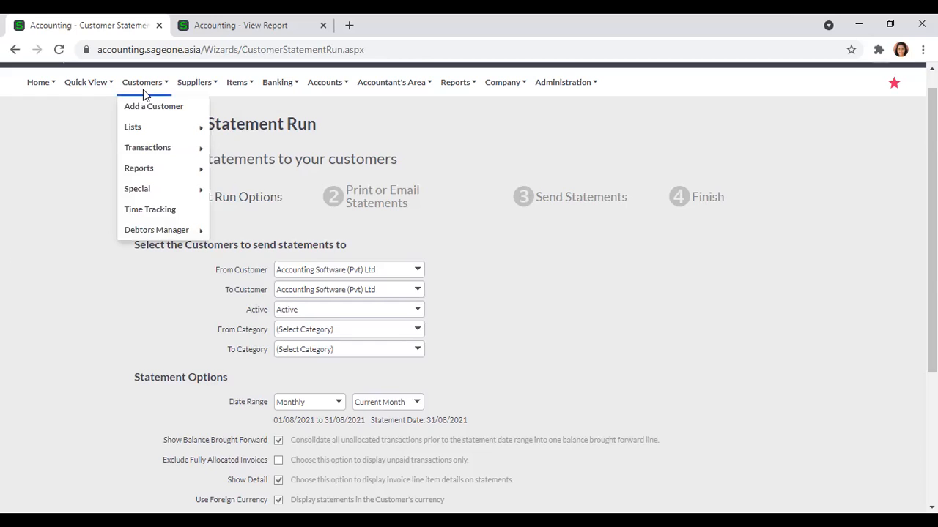
mouse_move(150, 169)
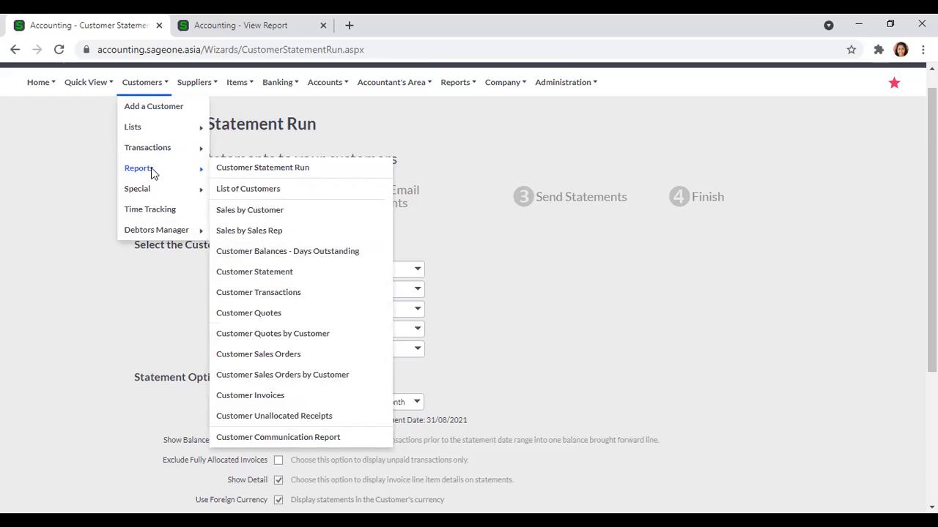
click(306, 190)
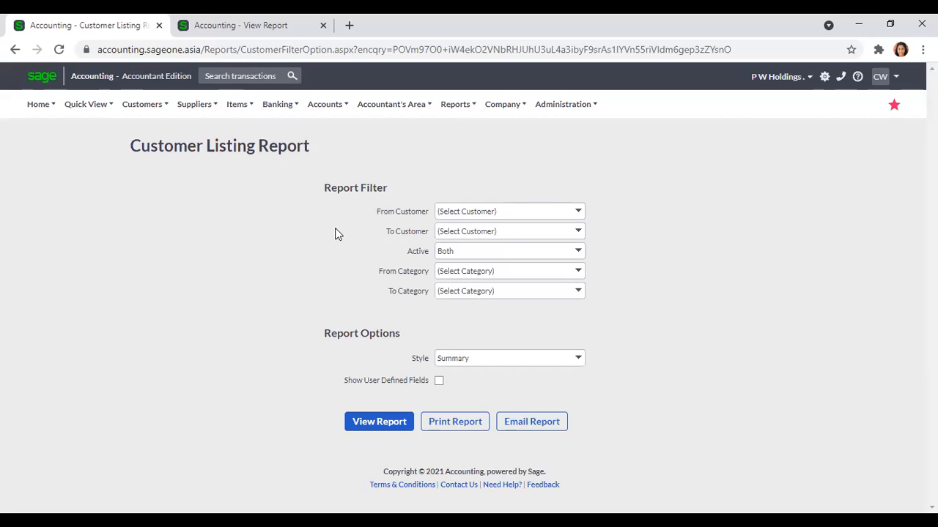
click(377, 432)
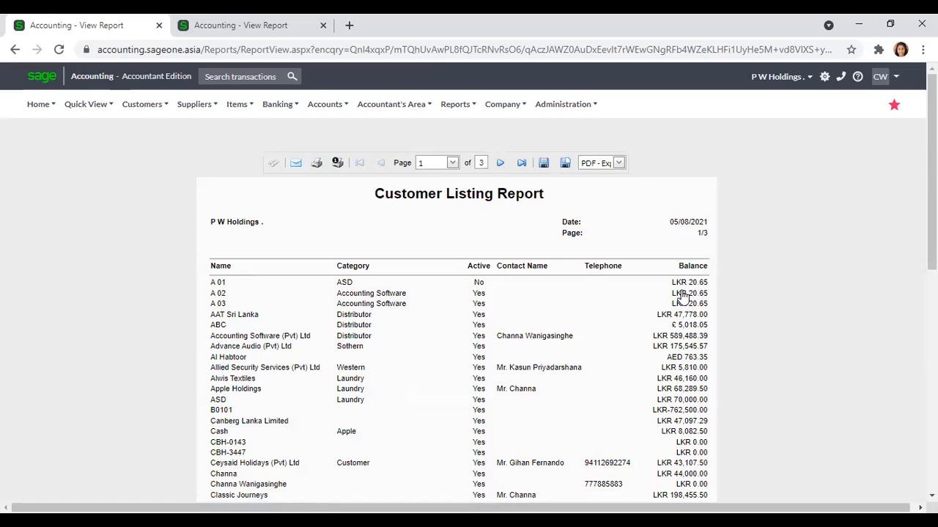
Reopen the List of Customers report options and check the choices for the Active and From Category filters
click(142, 104)
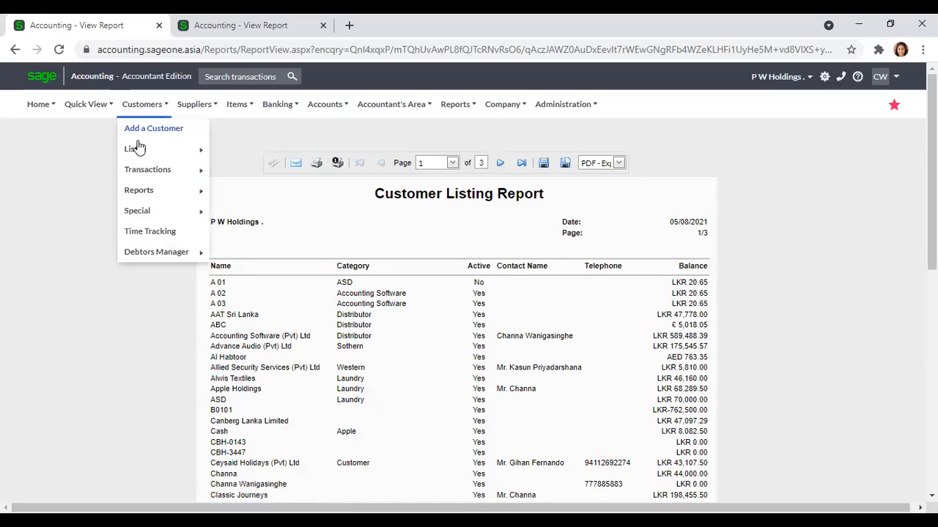
mouse_move(140, 175)
mouse_move(144, 195)
click(246, 214)
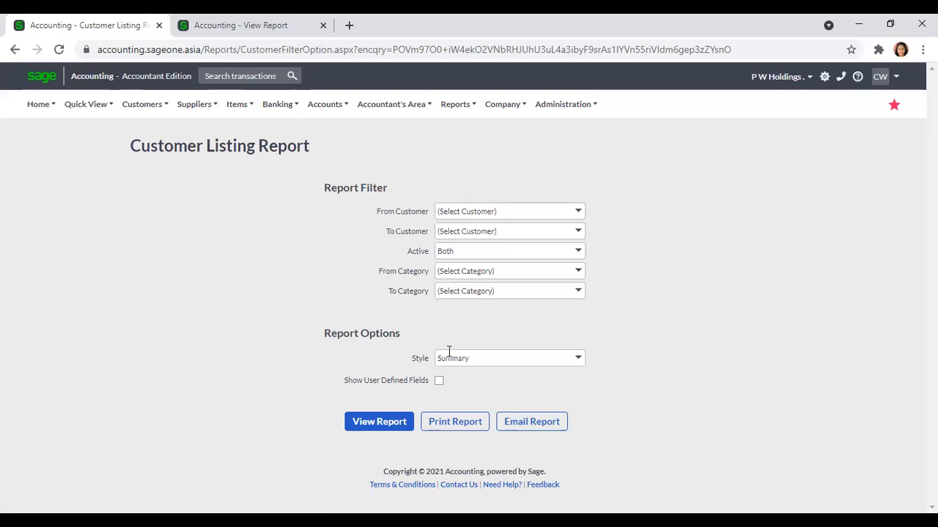
click(578, 253)
click(634, 239)
click(580, 272)
click(642, 249)
Set the Customer Listing Report style to Detailed and view the report
click(586, 358)
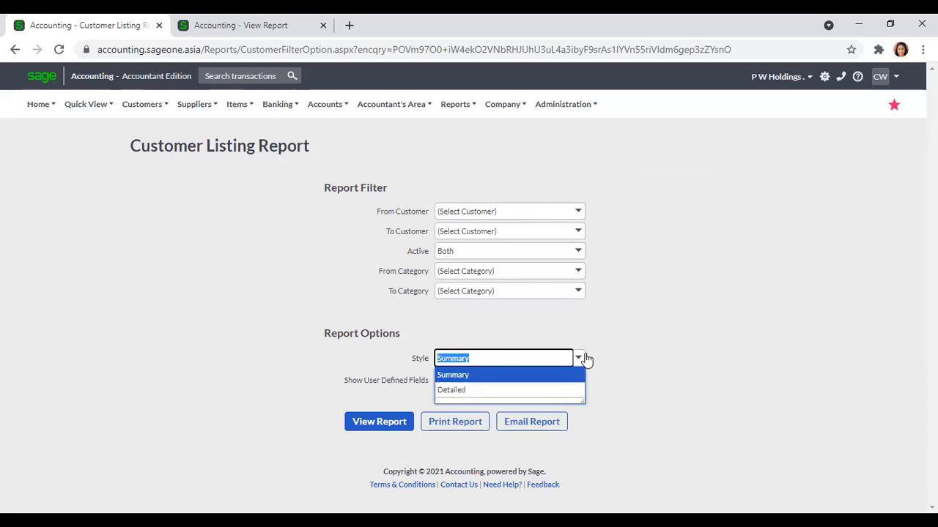
click(528, 390)
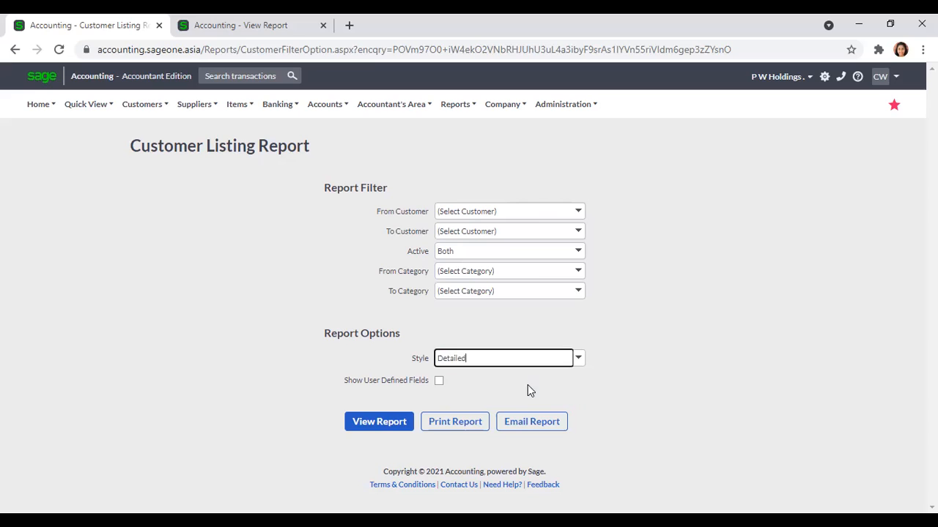
click(351, 424)
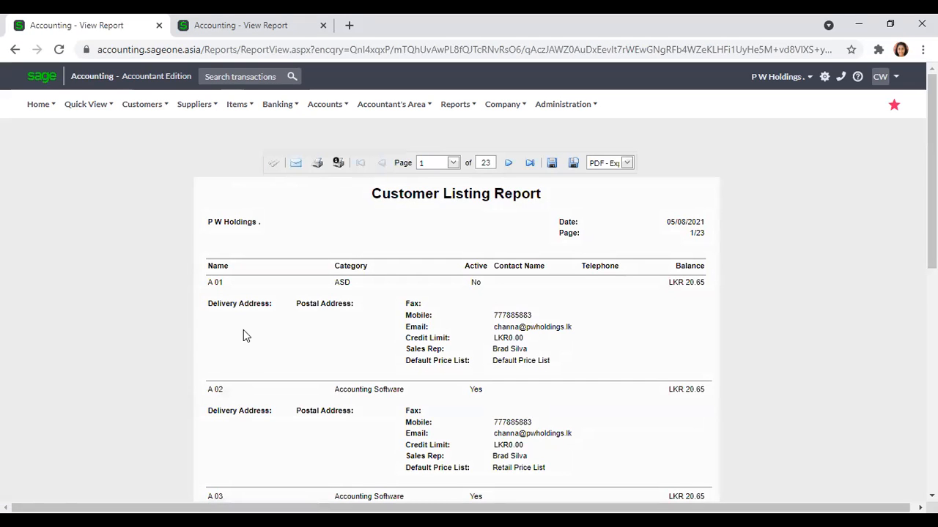
Reopen the List of Customers report, turn on Show User Defined Fields, and view the Summary-style result
click(142, 104)
mouse_move(165, 189)
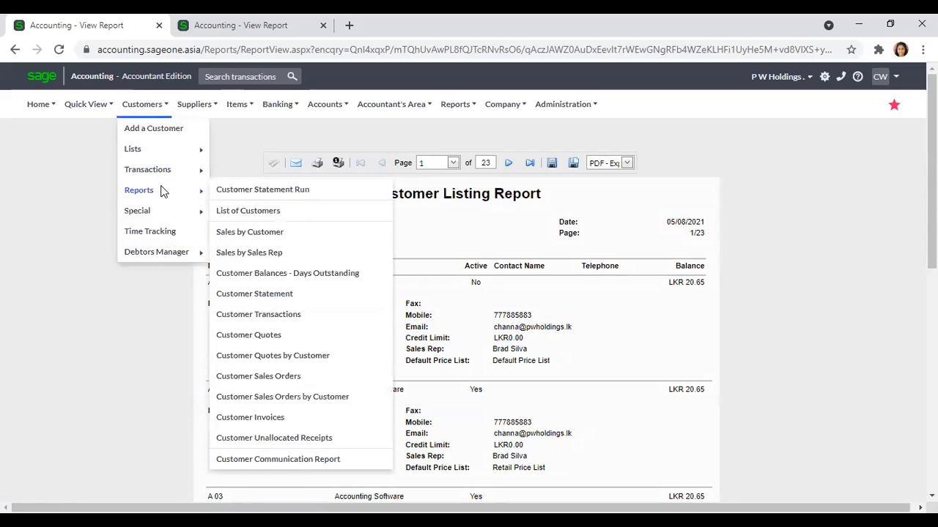
click(242, 214)
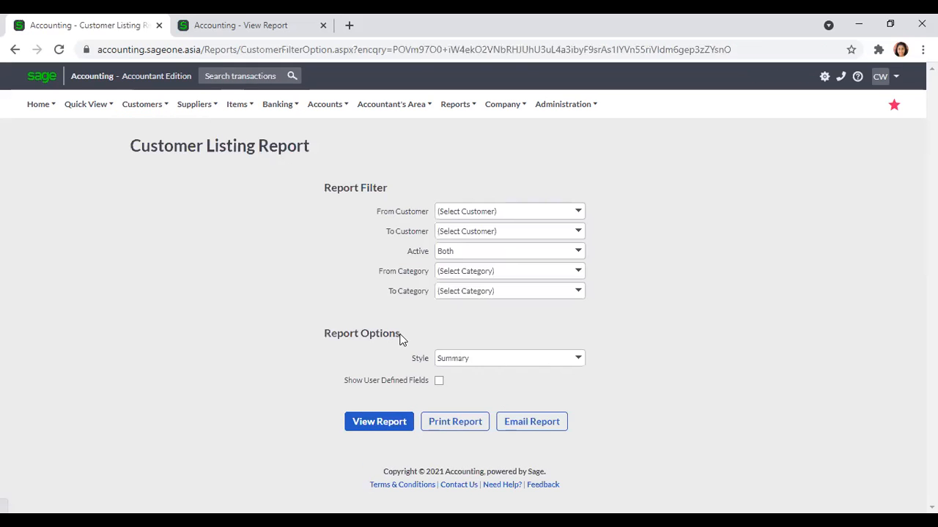
click(438, 381)
click(401, 425)
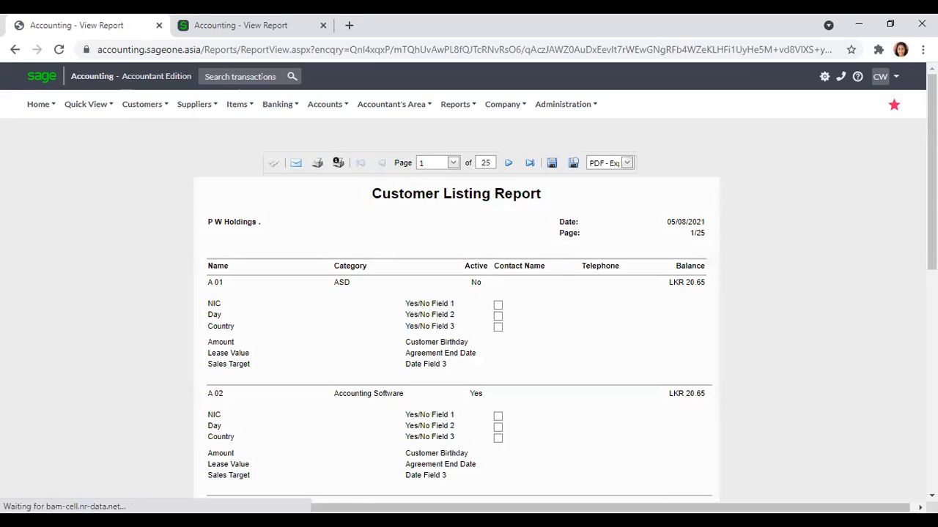
scroll(647, 312, down, 2)
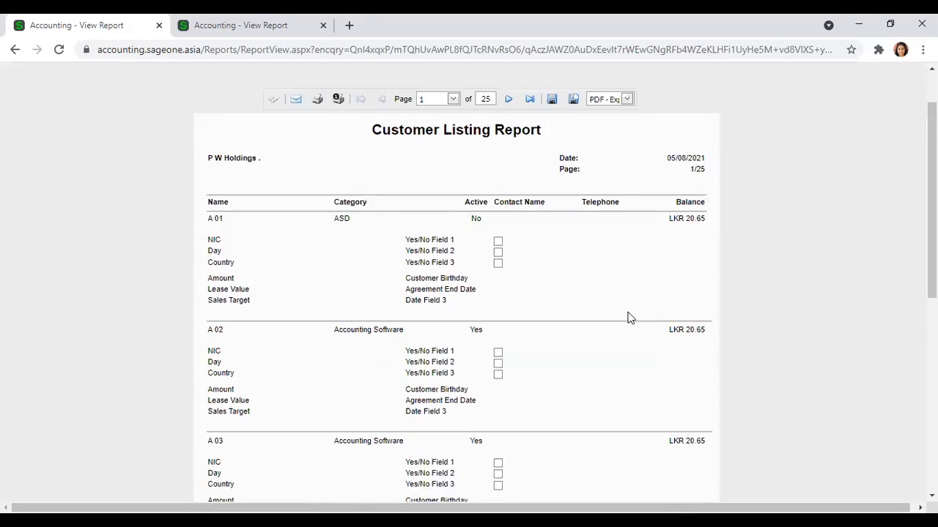
scroll(620, 305, up, 2)
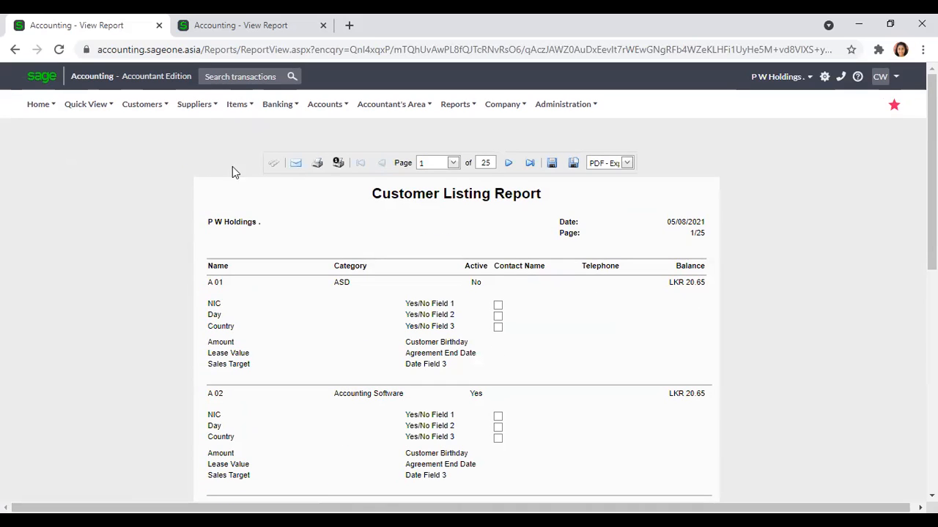
Bring up the available customer reports from the Customer Listing Report page
click(150, 105)
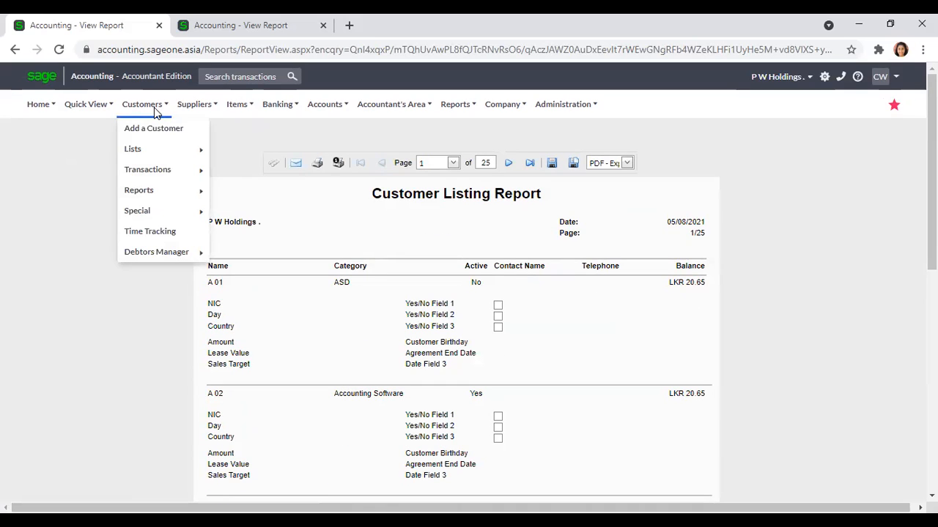
mouse_move(166, 190)
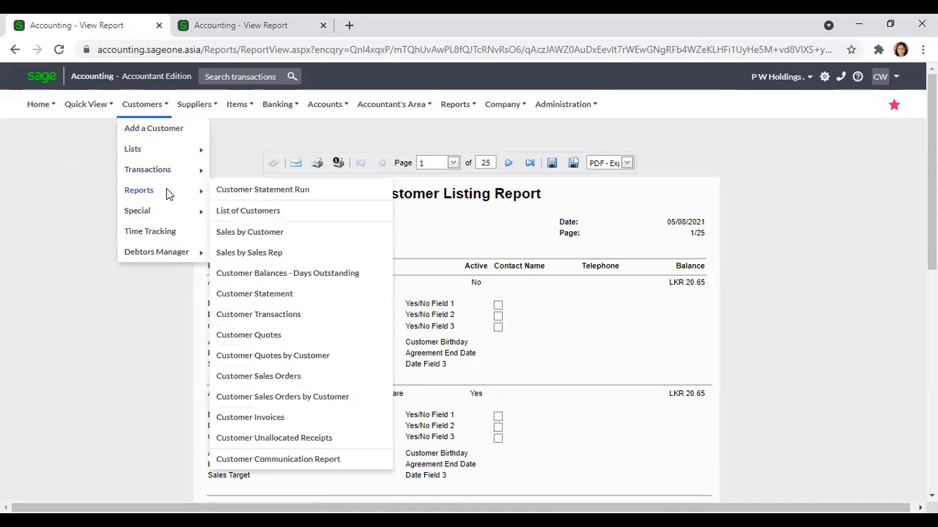
Open the Sales by Customer report options and set a Yearly date range for the current year with Summary style
click(277, 212)
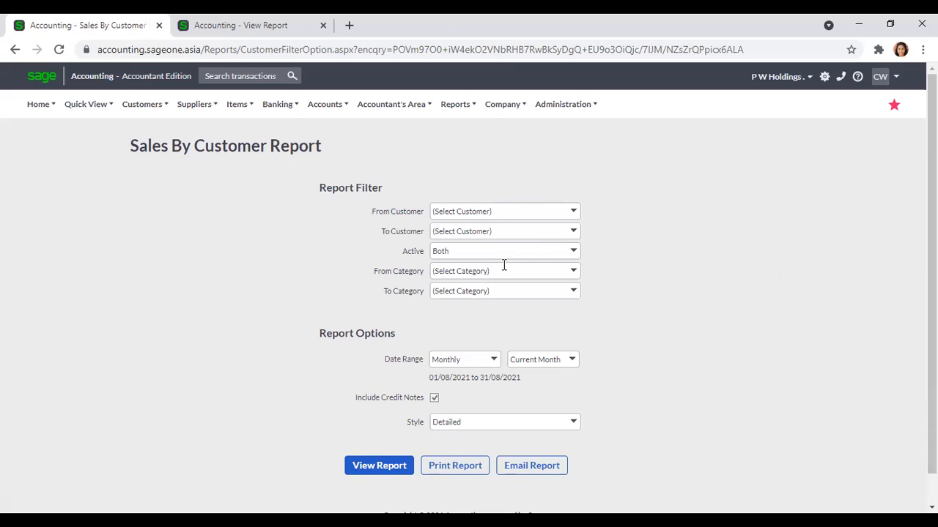
scroll(627, 288, down, 1)
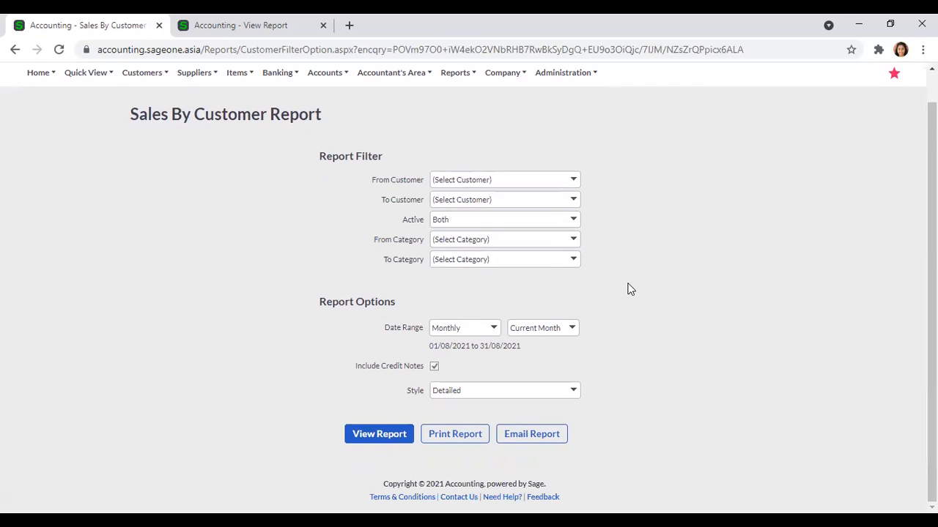
click(494, 329)
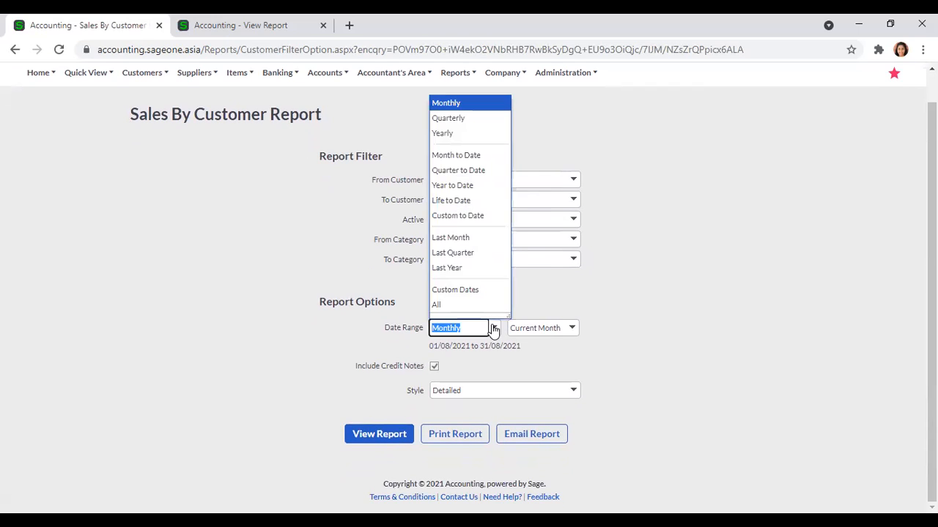
click(461, 136)
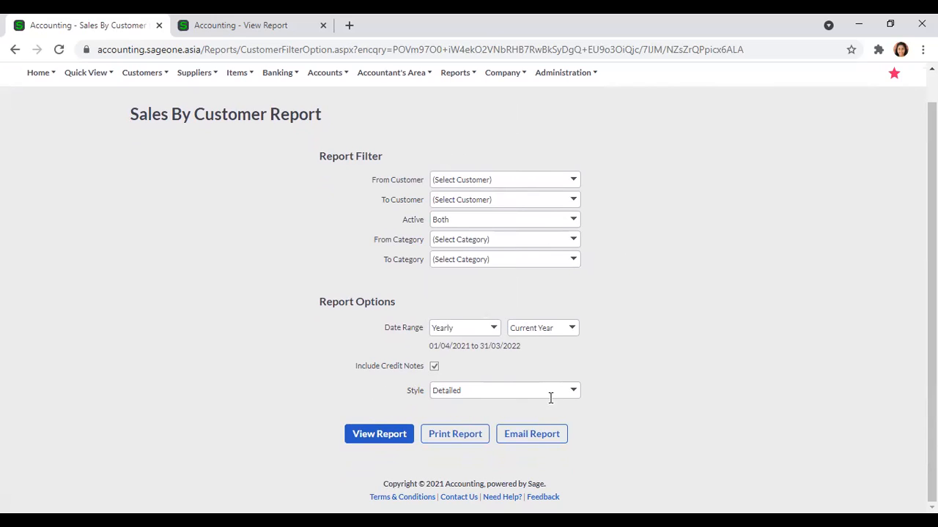
click(572, 394)
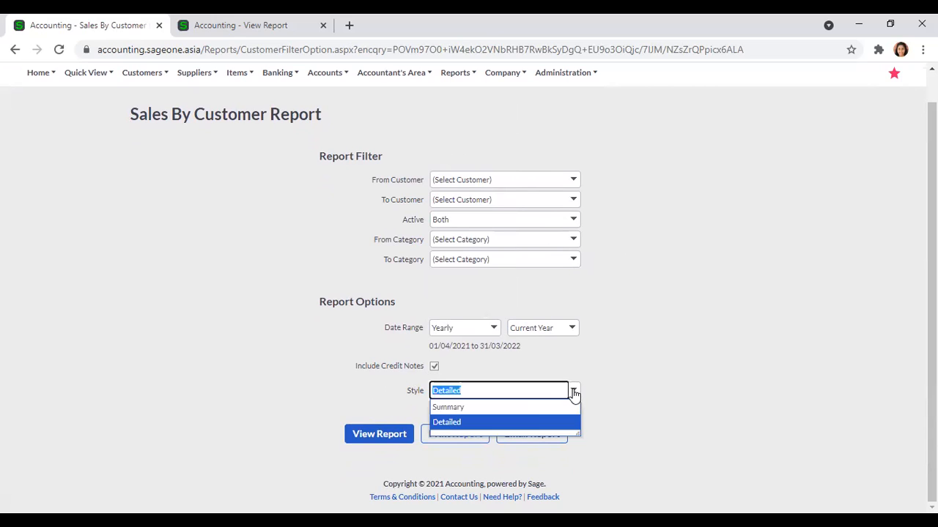
click(536, 407)
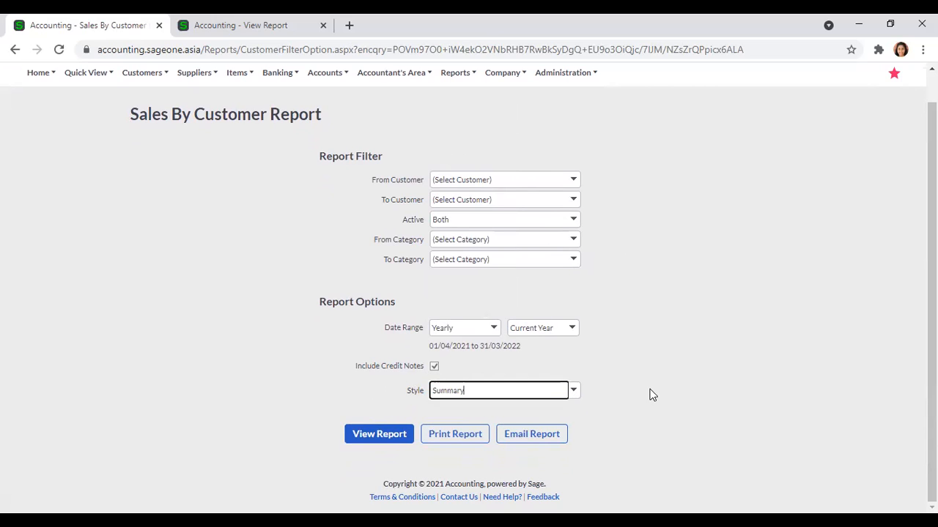
Duplicate the report options page in the browser and generate the yearly summary Sales By Customer report from the original page
right_click(77, 25)
click(121, 131)
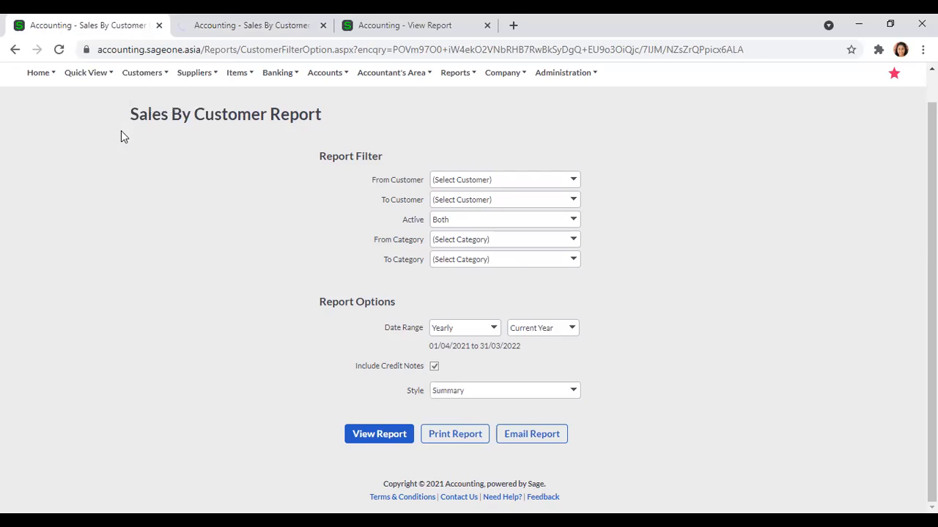
click(378, 434)
click(378, 434)
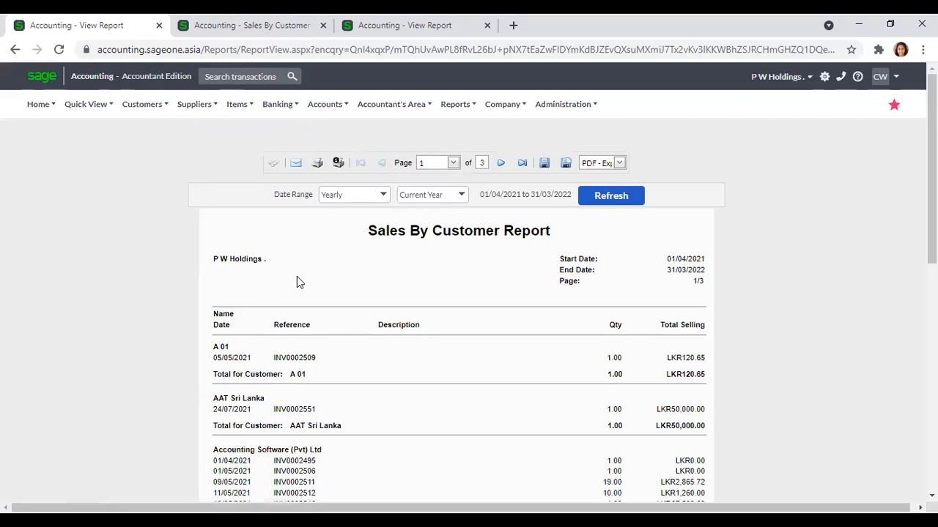
Examine the invoices and customer totals in the yearly summary report, including the grand total on its last page
scroll(297, 279, down, 2)
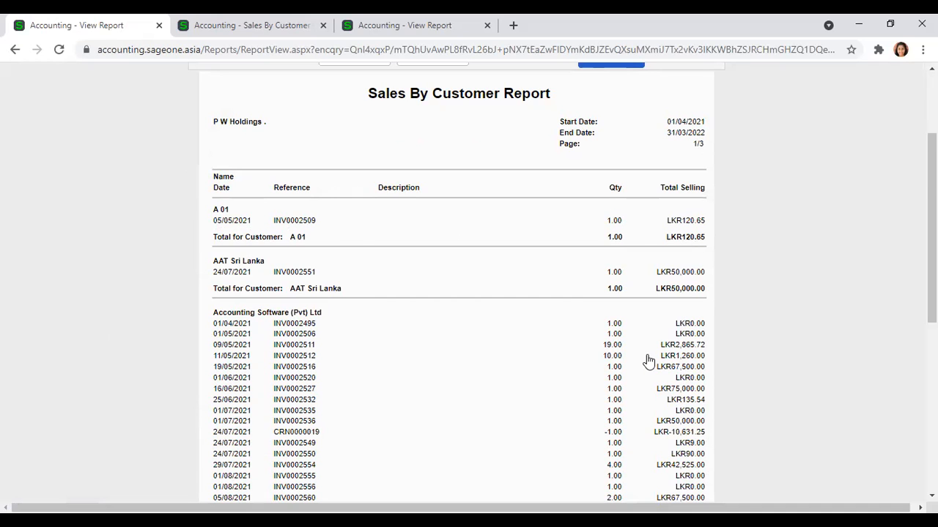
scroll(643, 361, down, 2)
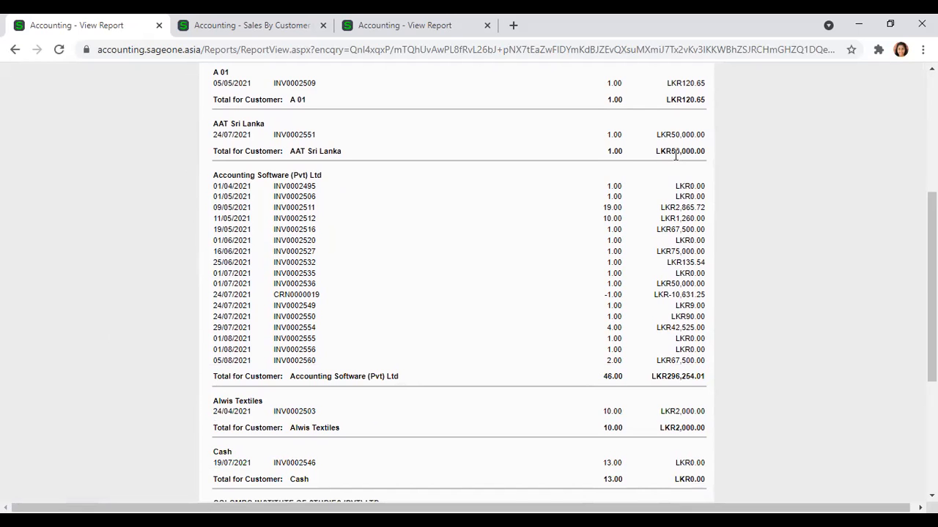
scroll(576, 174, down, 3)
scroll(575, 174, up, 8)
click(522, 164)
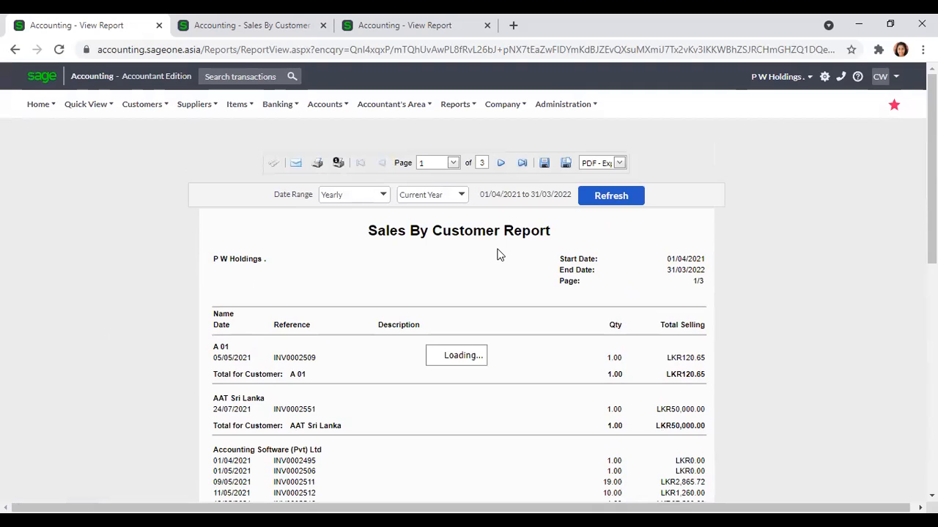
scroll(498, 254, down, 5)
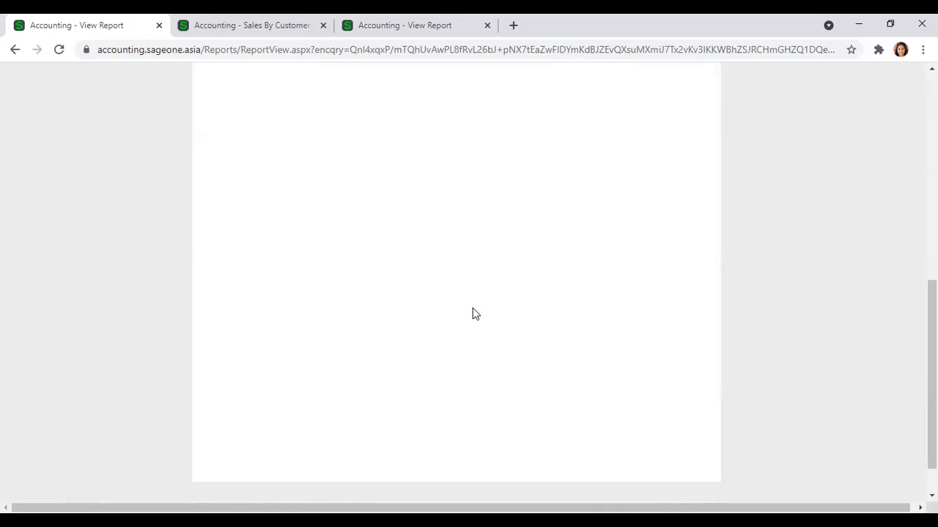
scroll(473, 314, up, 5)
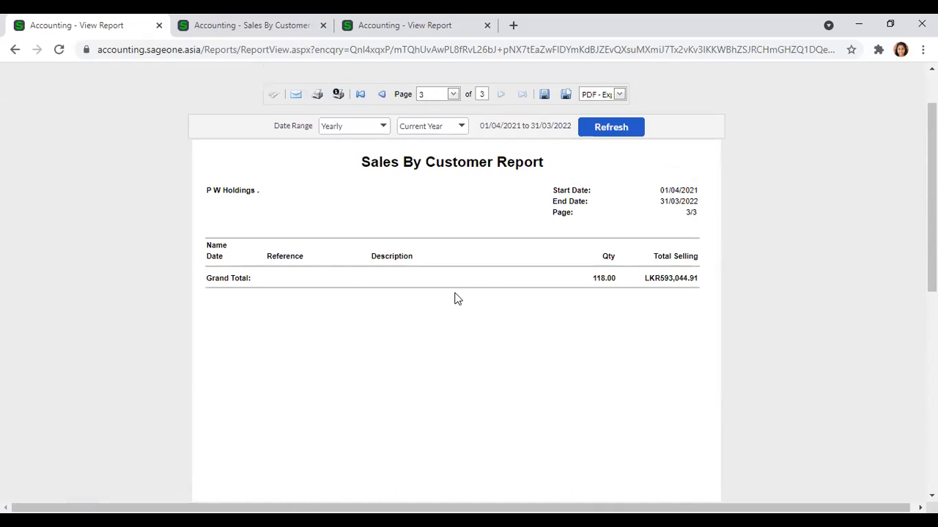
scroll(485, 276, up, 2)
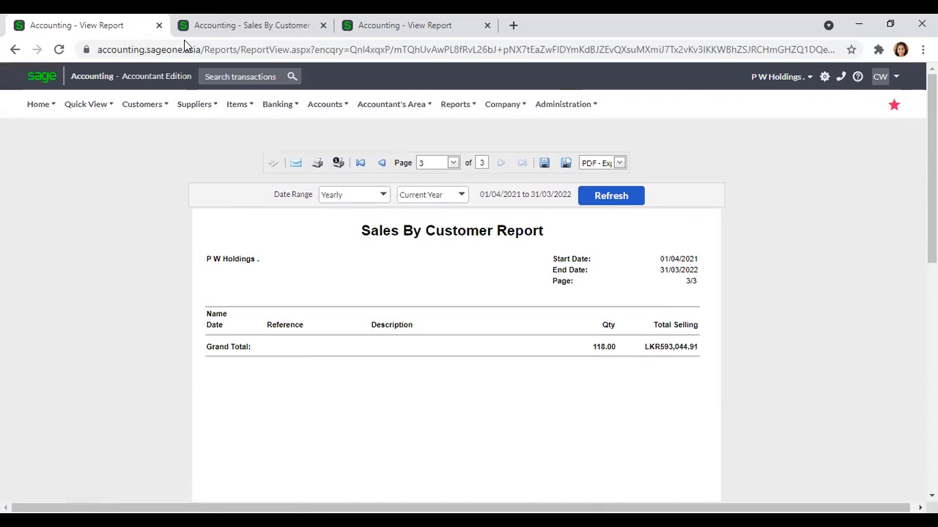
Generate the Detailed Sales By Customer report for the current month from the duplicated page and review its invoice item lines
key(ctrl+Tab)
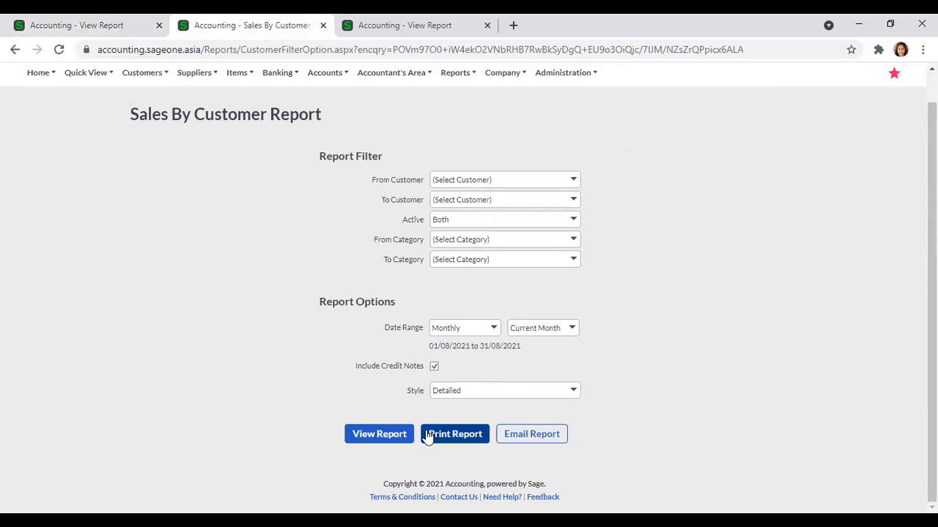
click(392, 436)
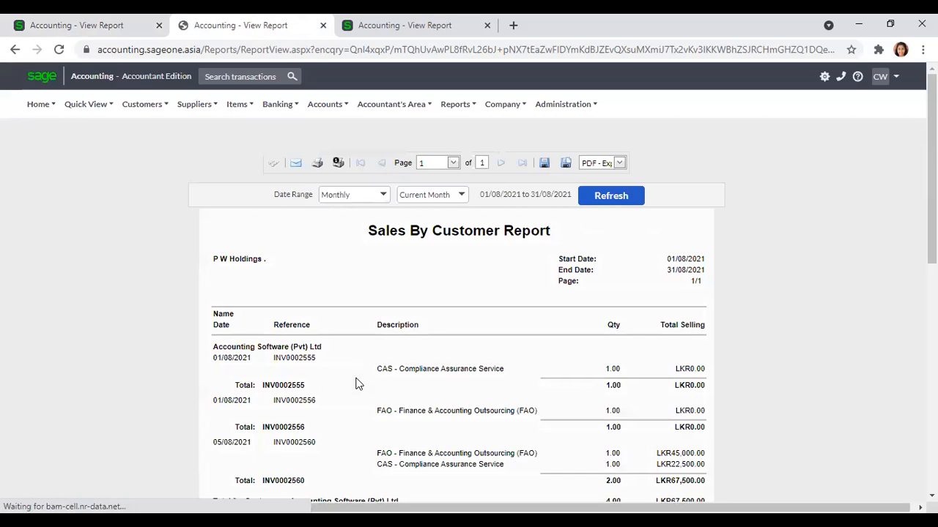
scroll(360, 384, down, 2)
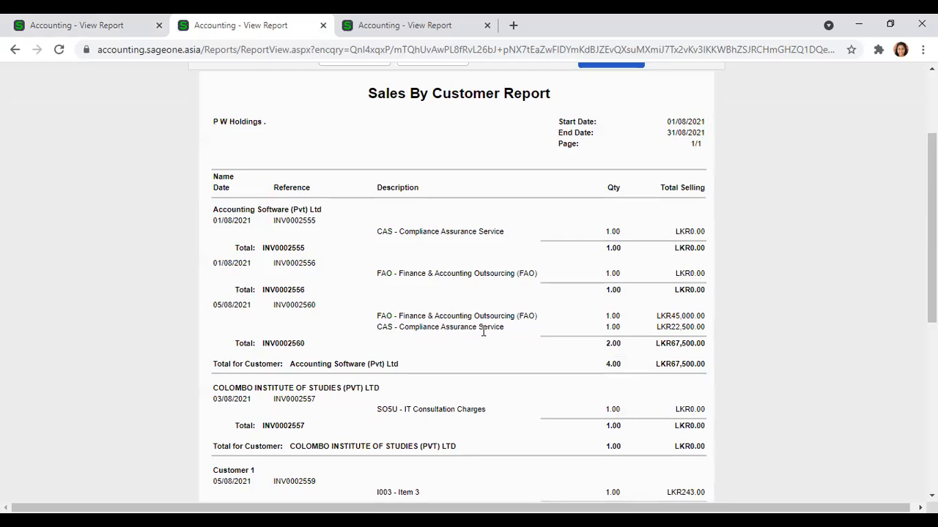
scroll(438, 315, up, 3)
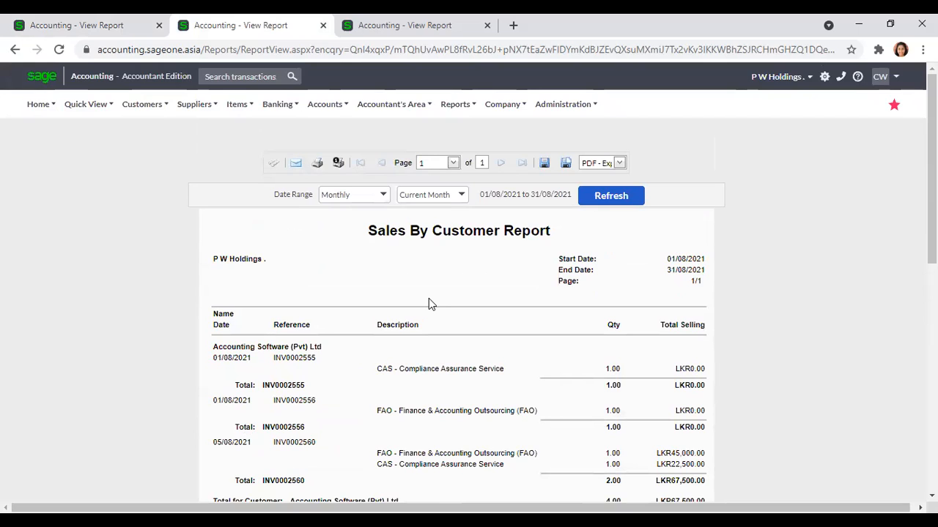
scroll(398, 293, down, 3)
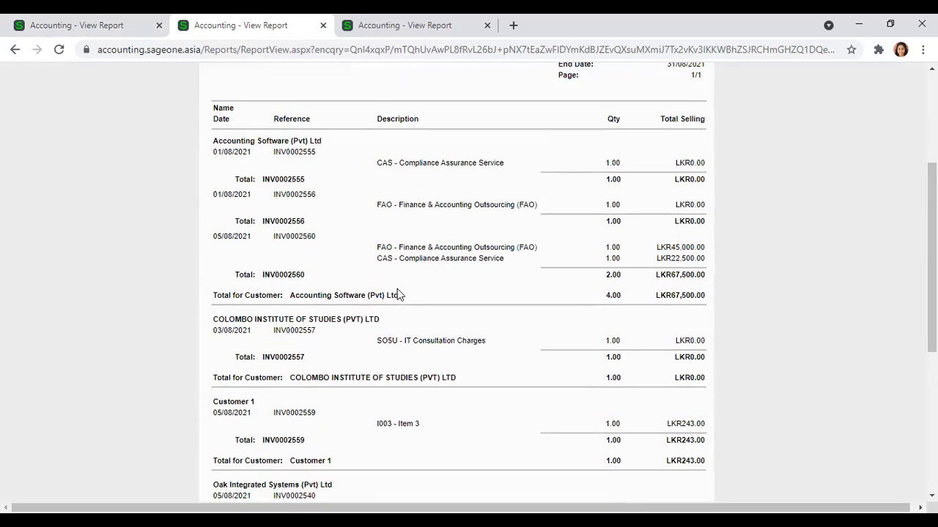
scroll(173, 159, up, 3)
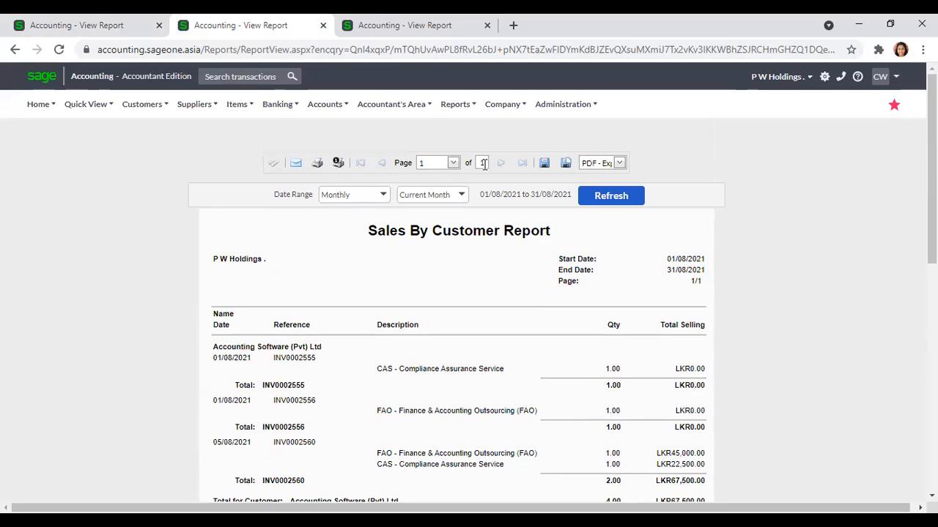
Check the export formats and the email option offered for the detailed Sales By Customer report
click(617, 164)
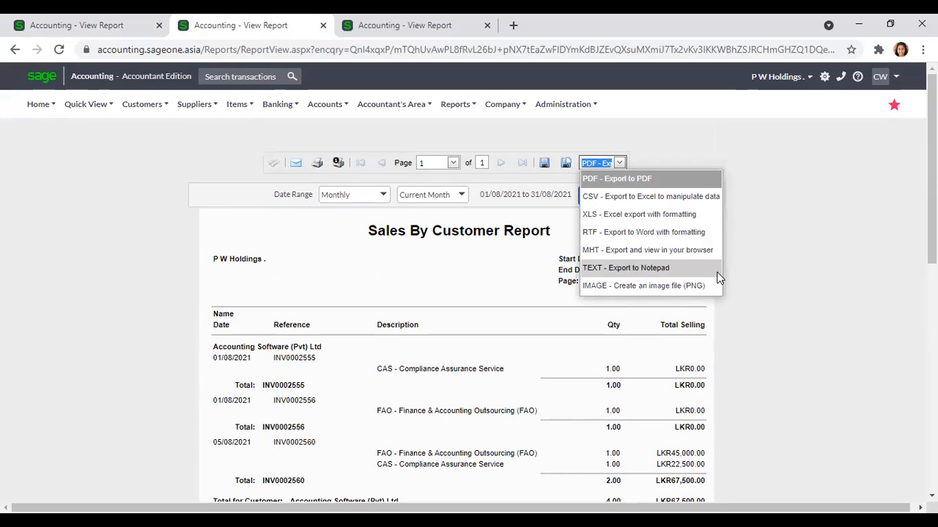
click(839, 266)
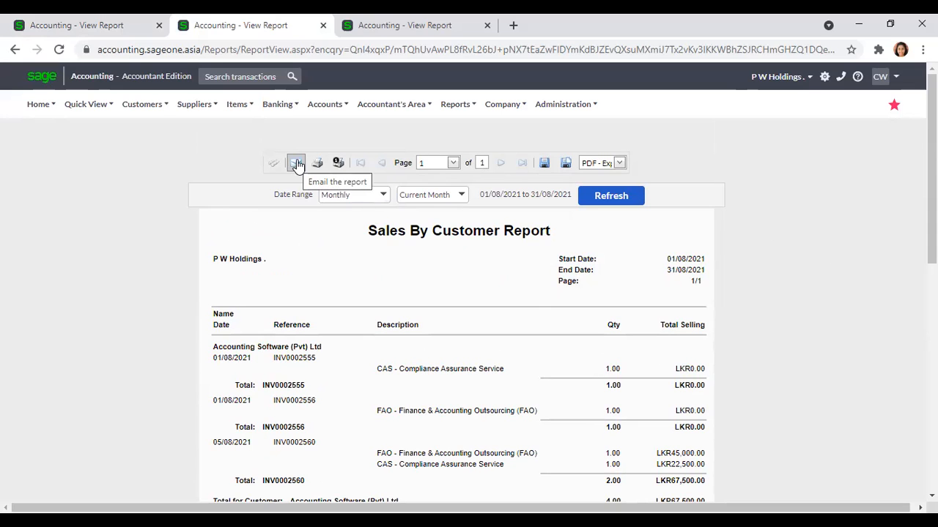
scroll(78, 162, down, 1)
scroll(78, 163, up, 1)
Open the Sales by Sales Rep report options and inspect the sales rep, Active and Sales Type filter choices
mouse_move(127, 112)
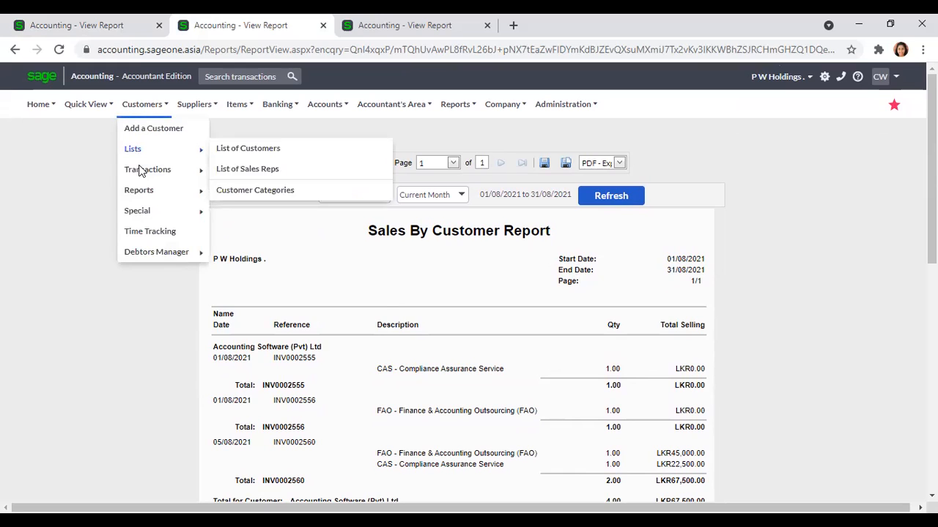
mouse_move(148, 199)
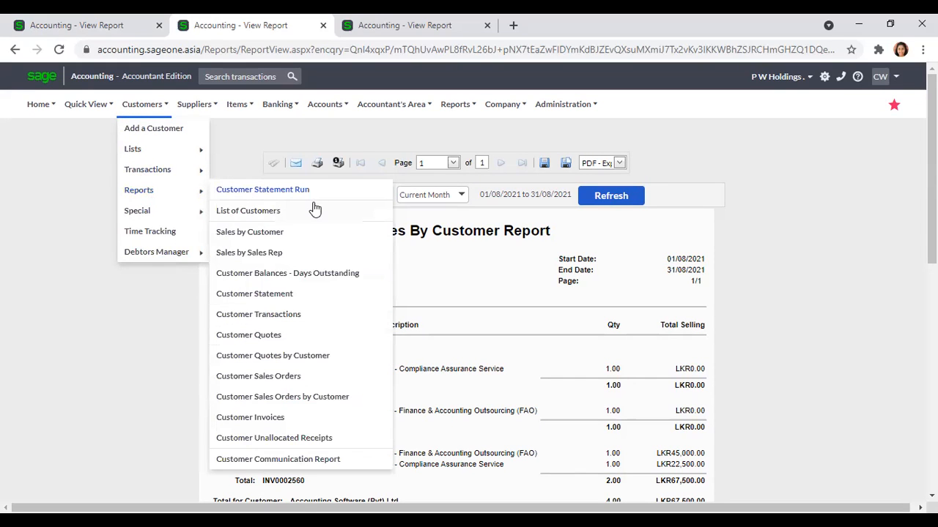
click(299, 259)
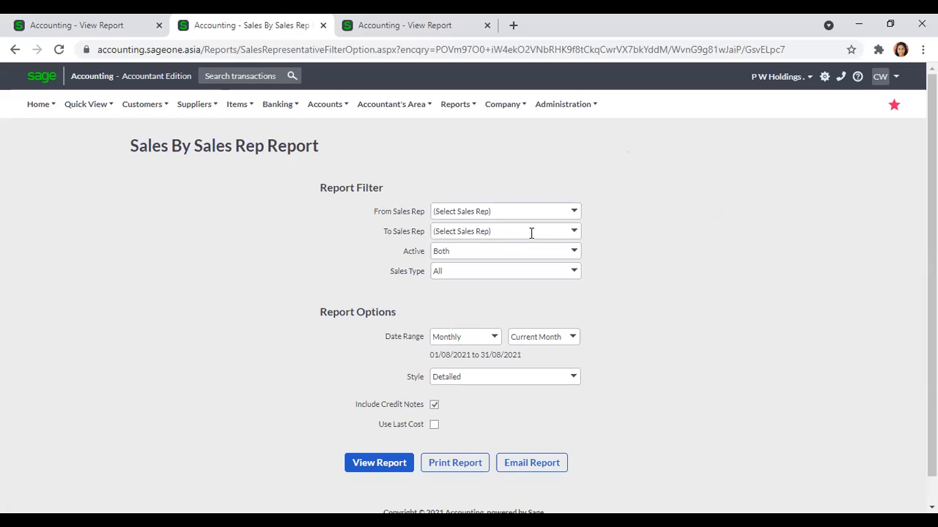
click(575, 211)
click(573, 201)
click(575, 253)
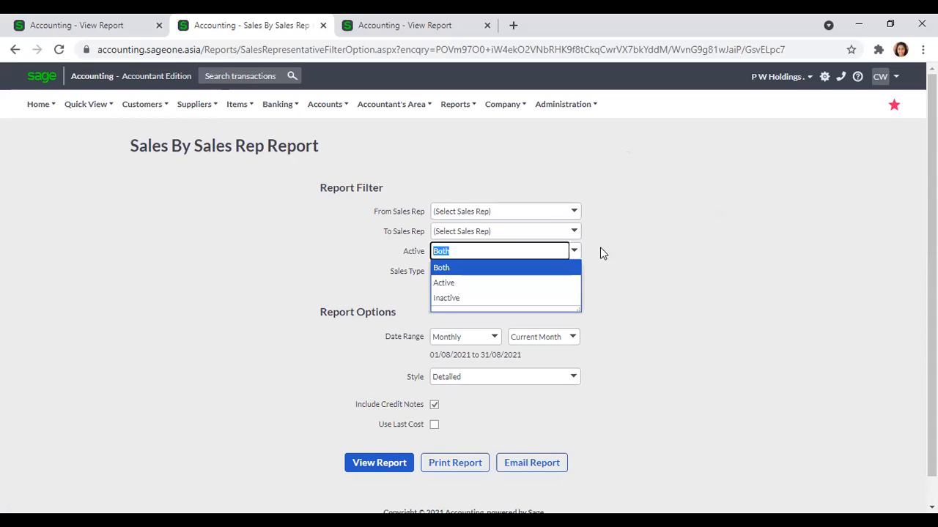
click(603, 253)
click(576, 272)
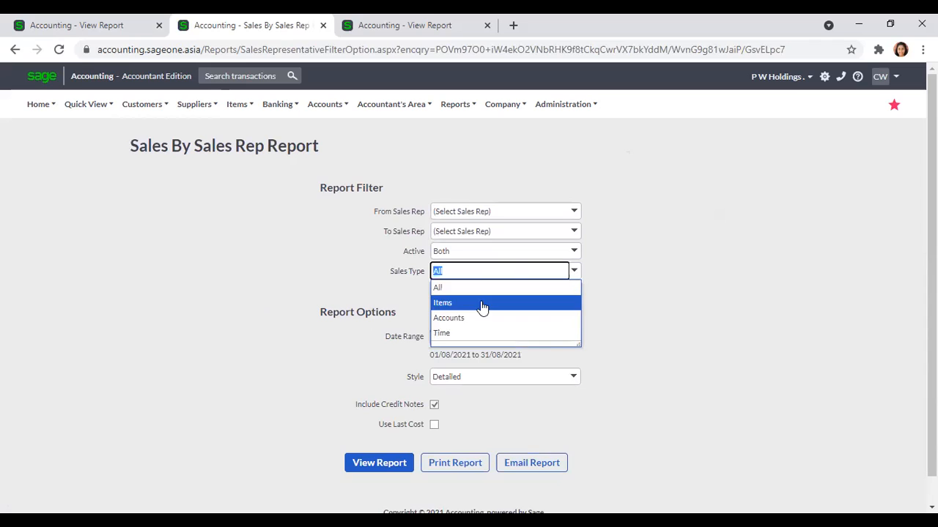
click(665, 324)
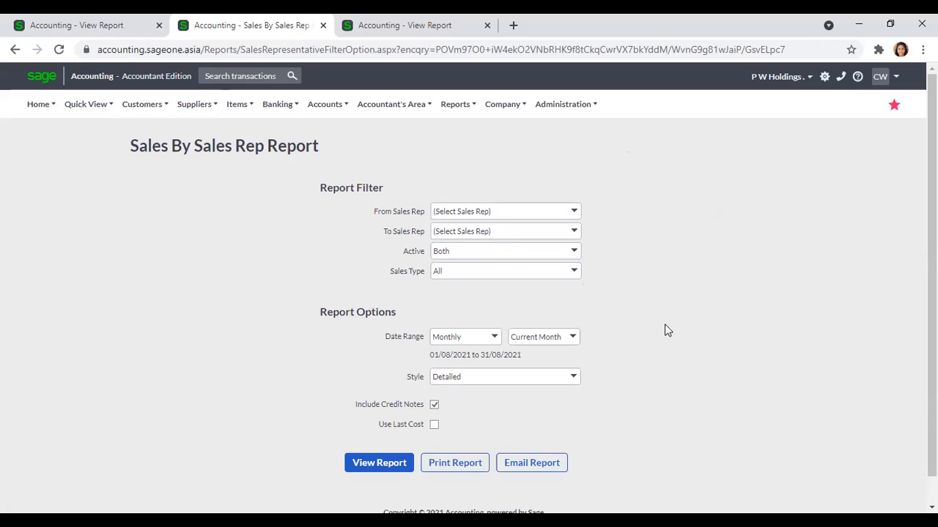
Set the date range to All and the style to Summary, and generate the Sales By Sales Rep report
click(497, 342)
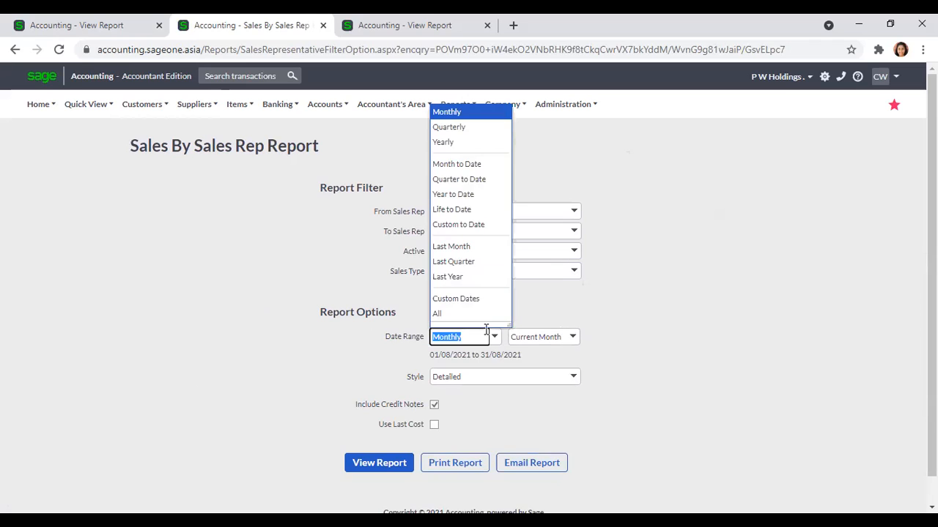
drag(473, 304, 470, 313)
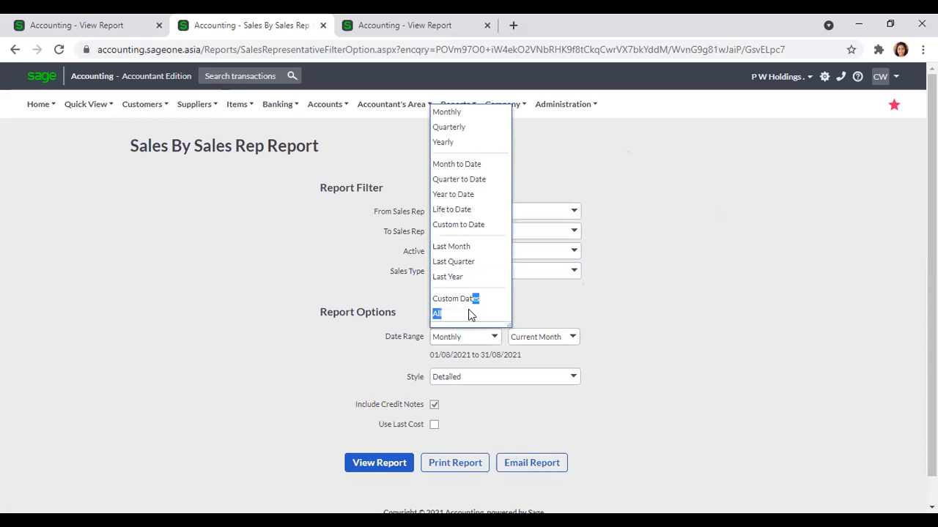
click(470, 313)
scroll(623, 322, down, 1)
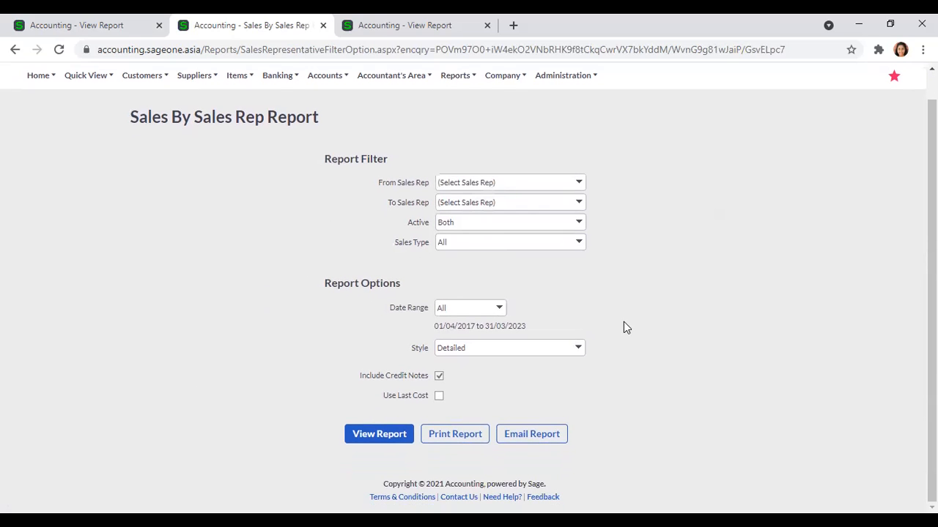
click(576, 355)
click(527, 366)
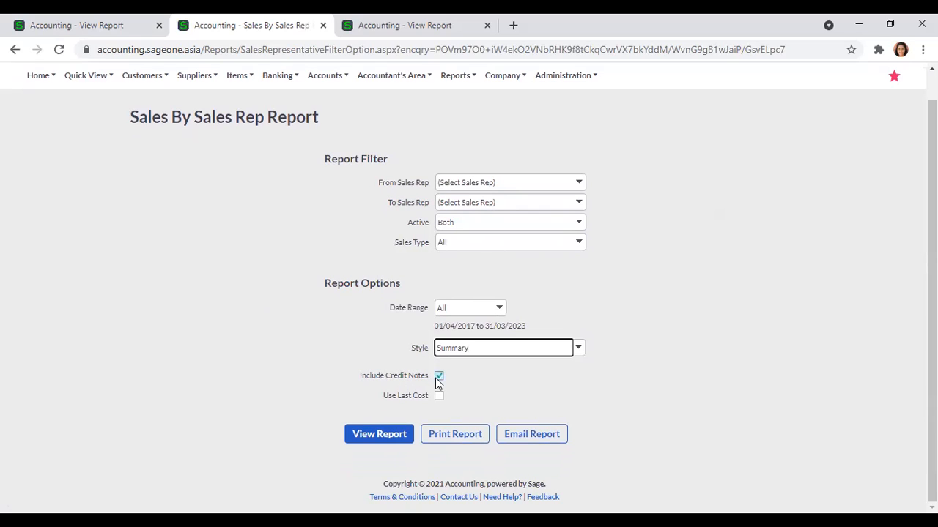
click(380, 438)
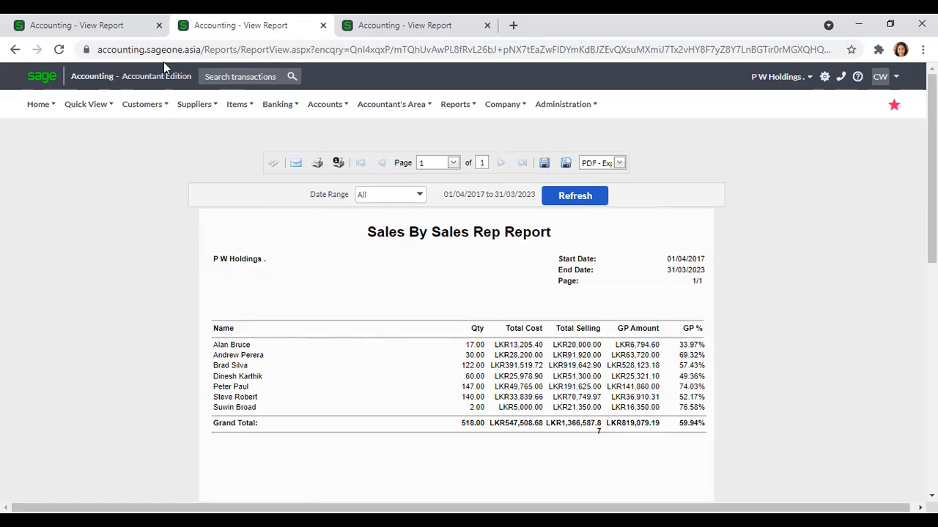
Return to the yearly Sales By Customer report page and open the Sales by Sales Rep report options there
click(146, 32)
mouse_move(146, 107)
mouse_move(151, 174)
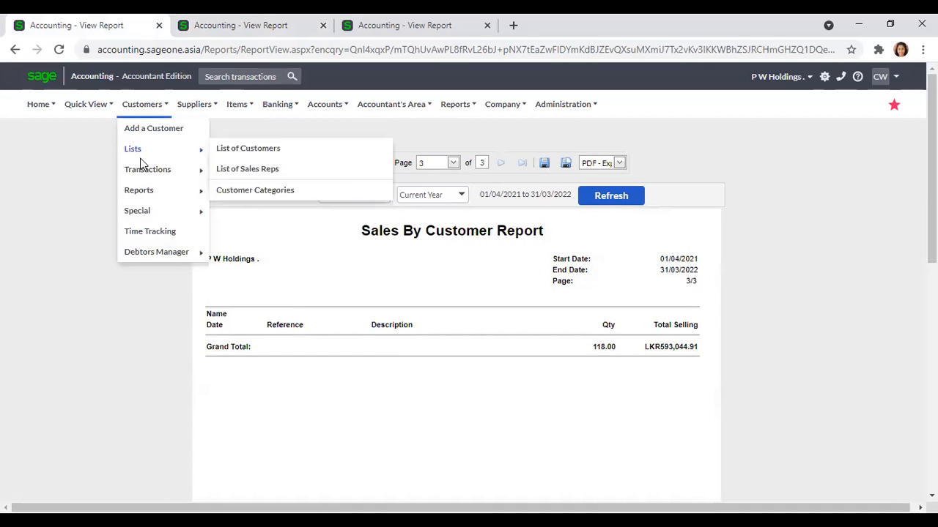
mouse_move(144, 192)
click(242, 252)
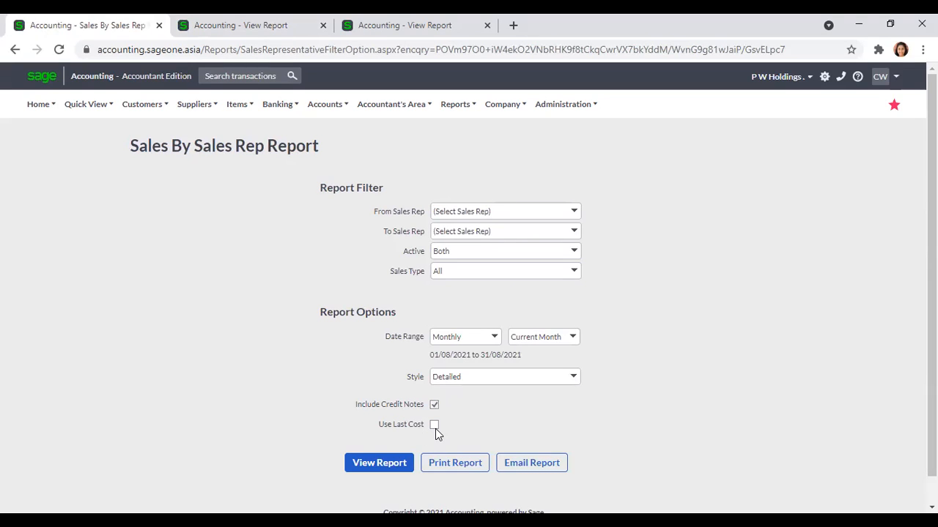
Switch past the Sales By Sales Rep summary to the customer statement page and open the List of Items there
click(224, 30)
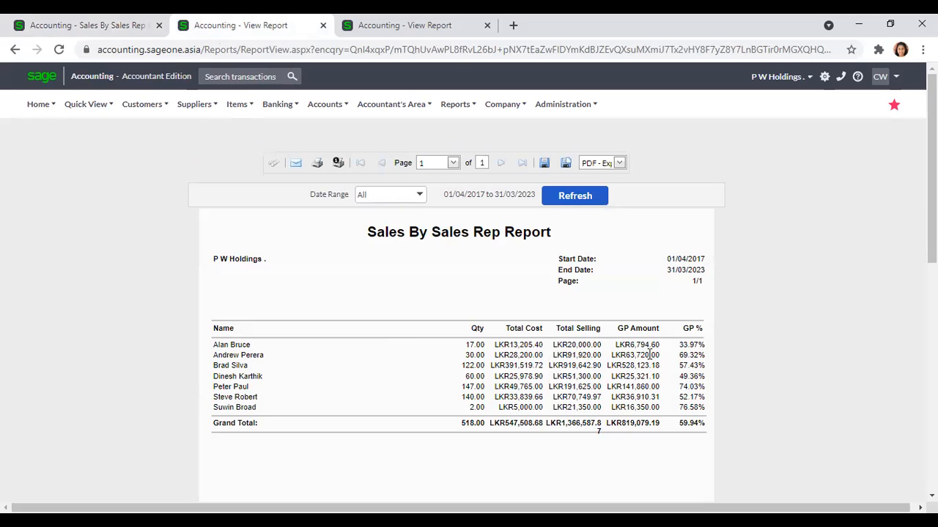
click(432, 27)
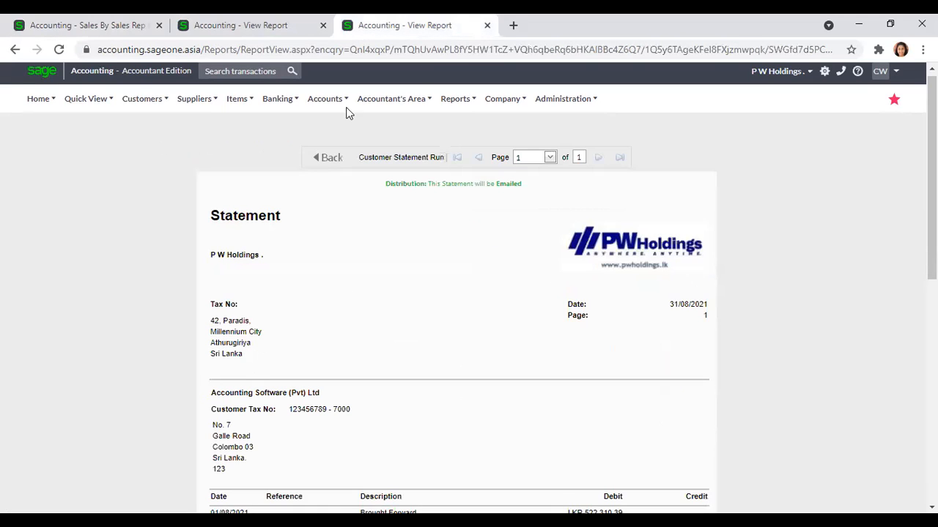
click(219, 104)
mouse_move(241, 145)
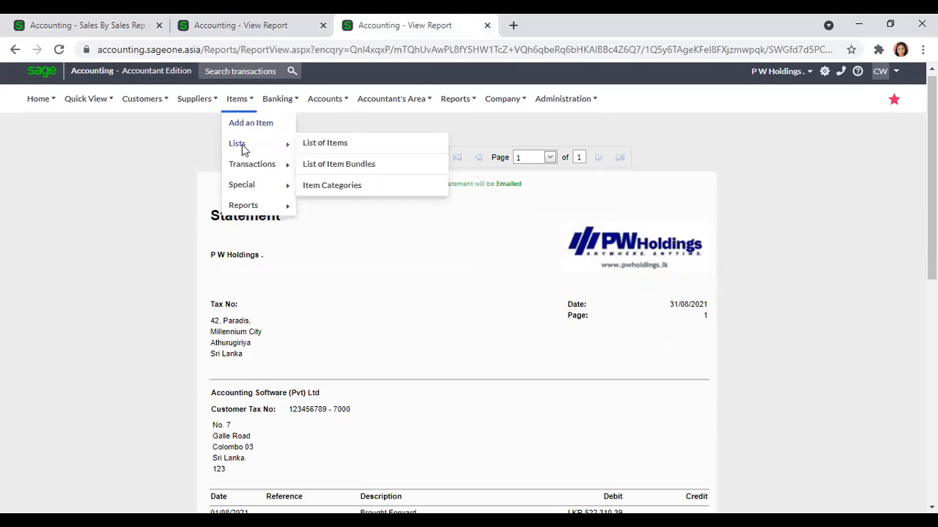
click(350, 145)
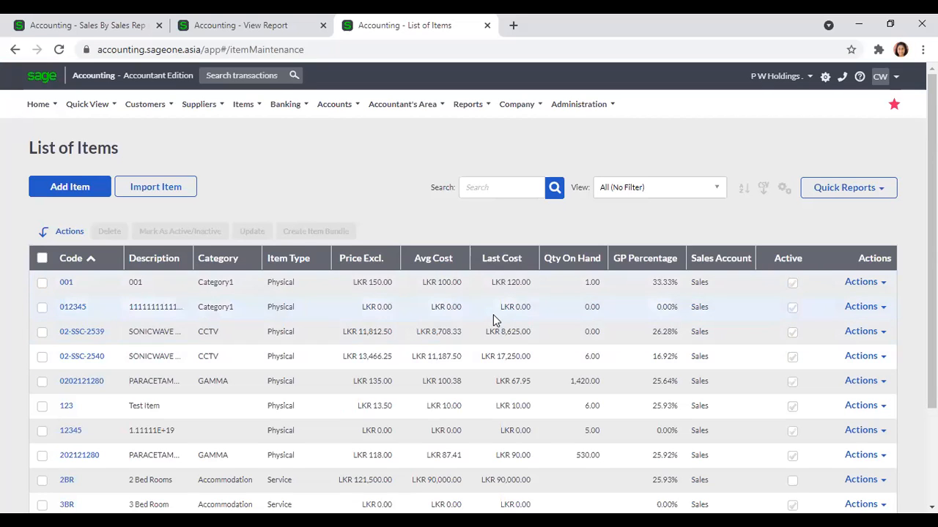
Compare the Use Last Cost option with the sales rep summary's cost and GP columns and the items' average and last costs
click(109, 34)
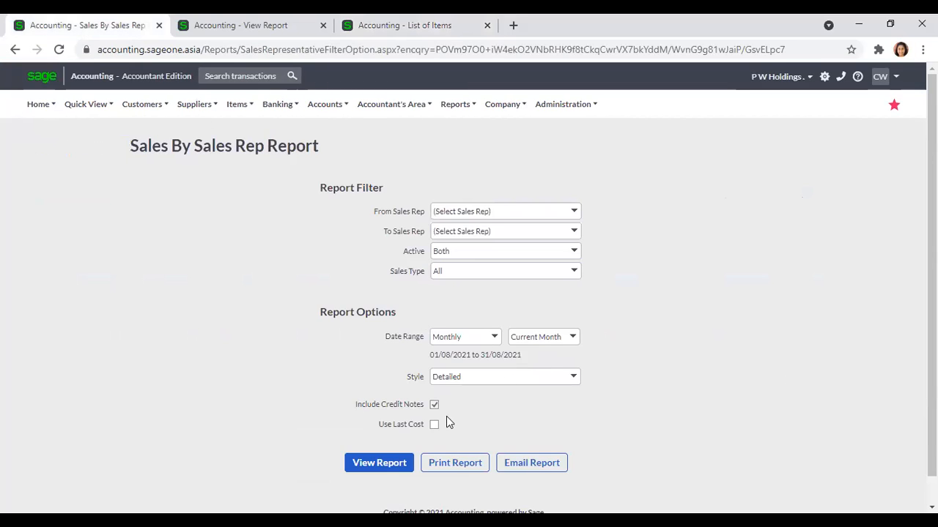
click(176, 32)
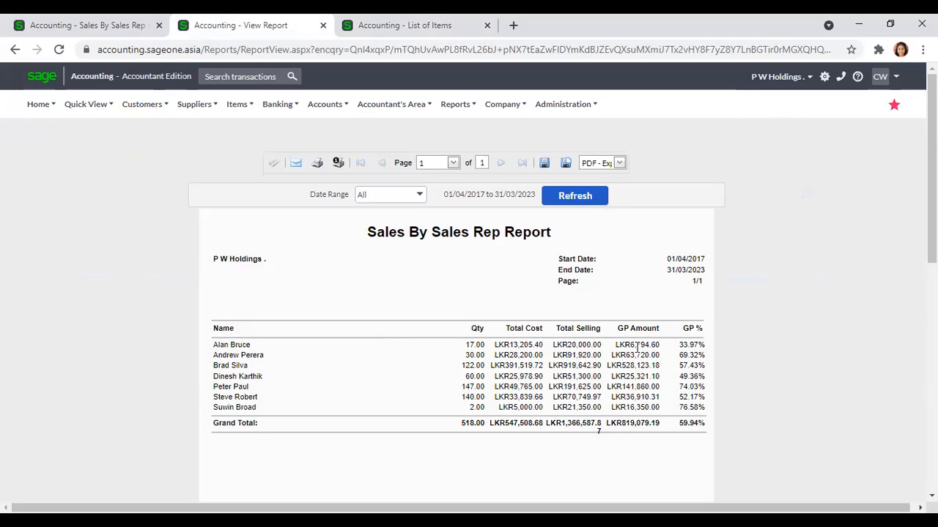
click(126, 29)
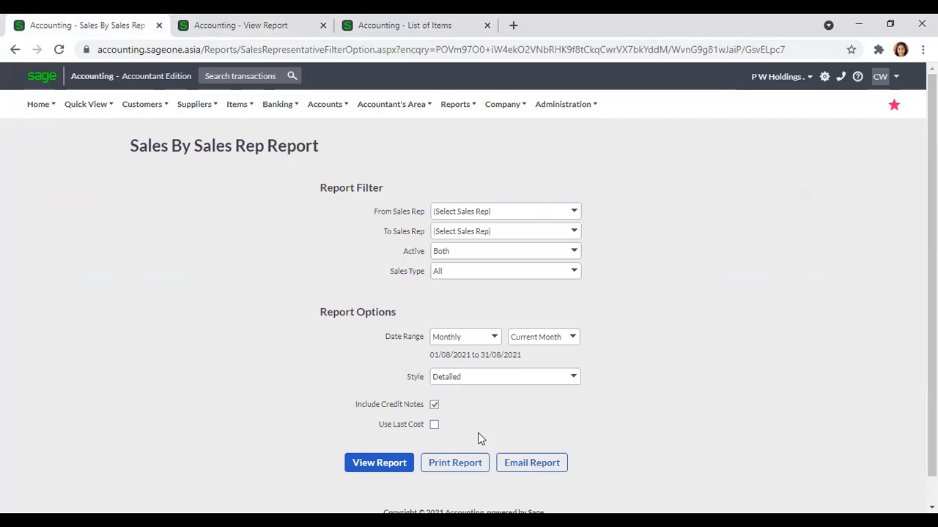
click(175, 31)
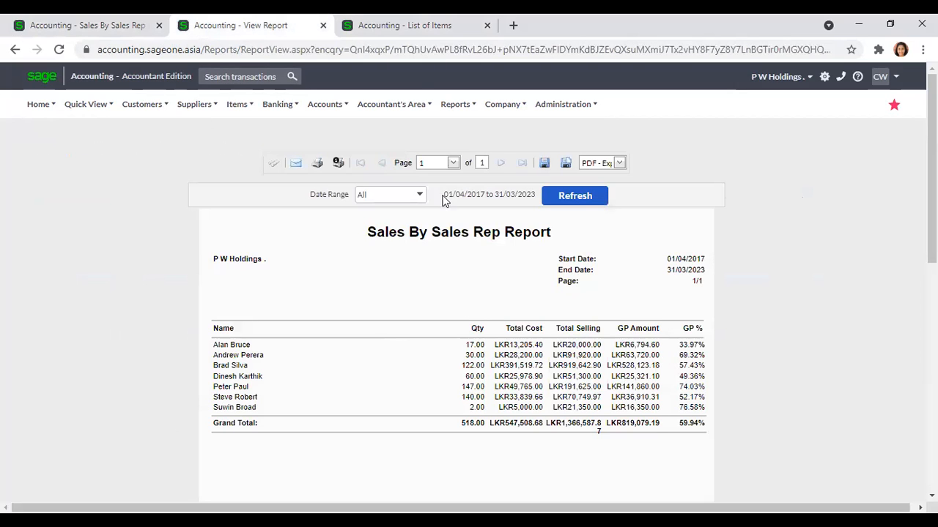
click(436, 28)
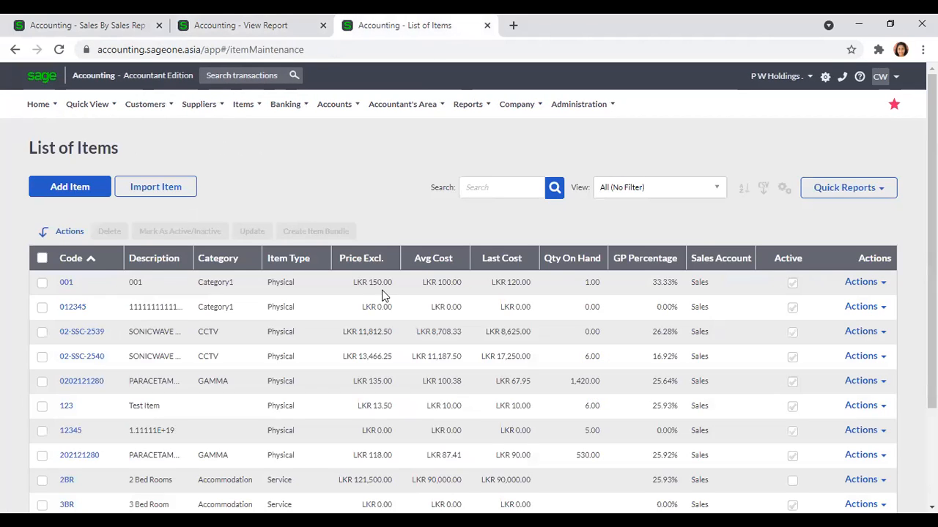
click(85, 25)
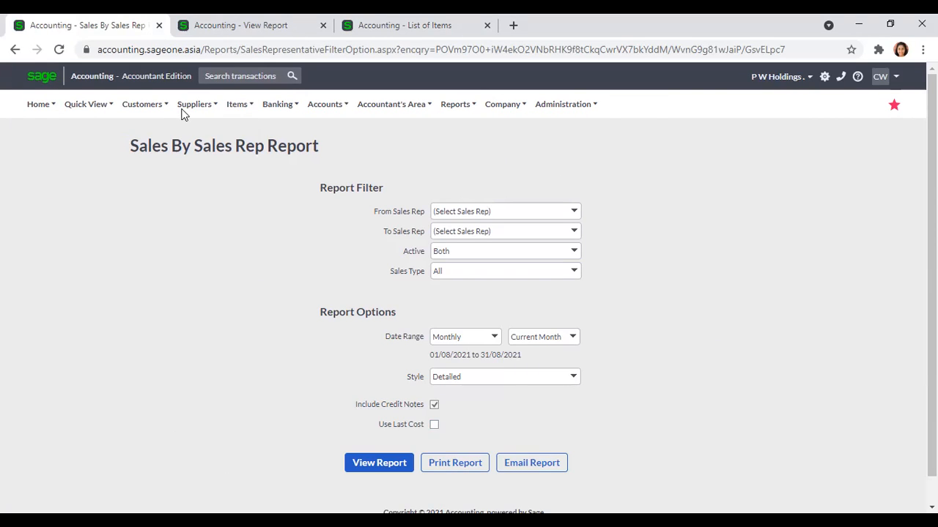
click(178, 32)
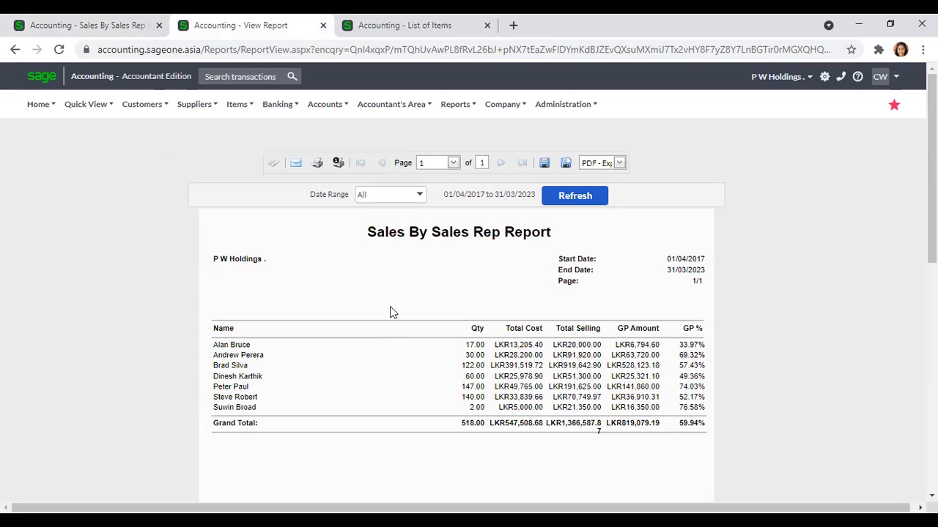
Generate the detailed Sales By Sales Rep report, refresh it for Yearly, Current Year, and review the invoices under each sales rep
click(103, 35)
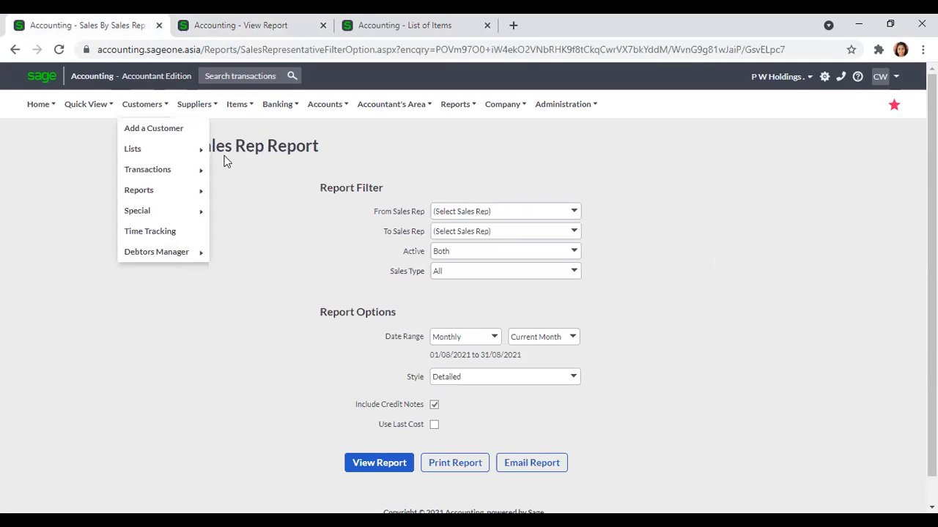
click(385, 463)
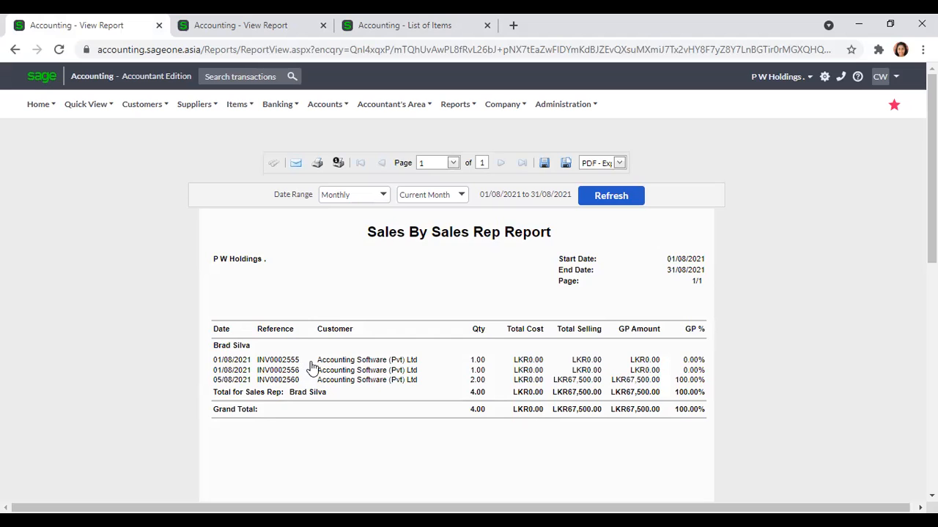
click(384, 197)
click(346, 242)
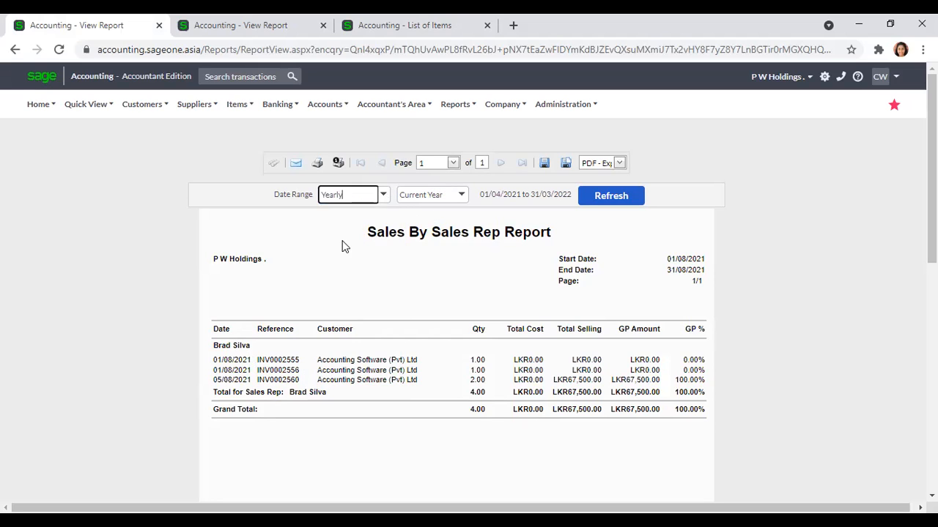
click(621, 196)
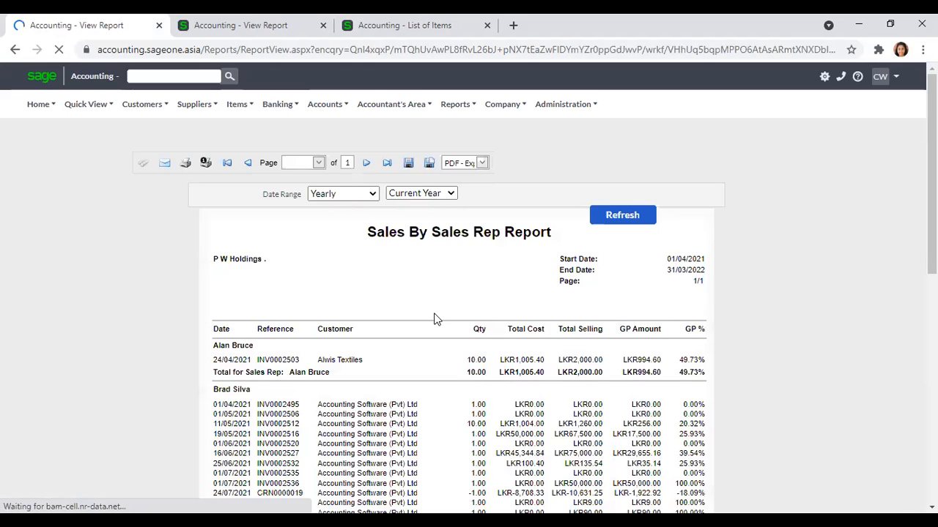
scroll(428, 320, down, 2)
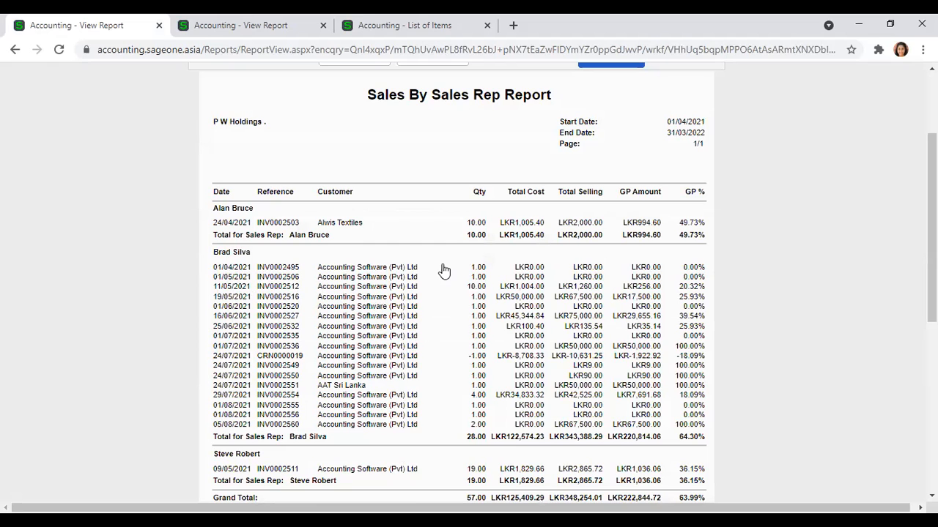
scroll(443, 271, up, 1)
scroll(443, 271, down, 2)
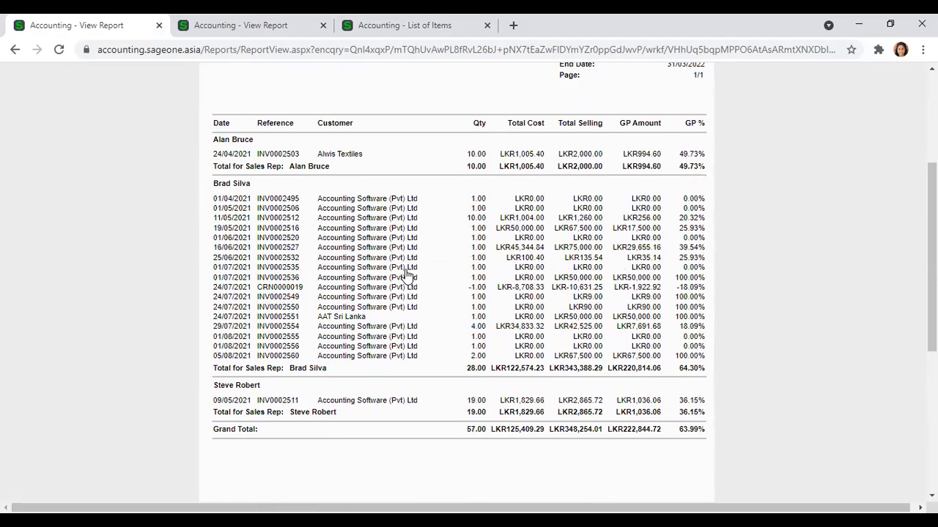
scroll(174, 297, up, 3)
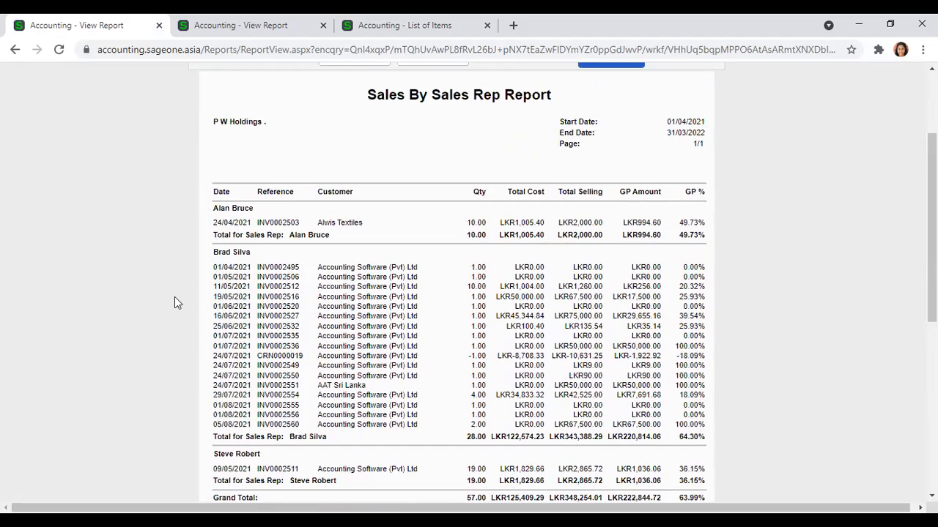
click(143, 104)
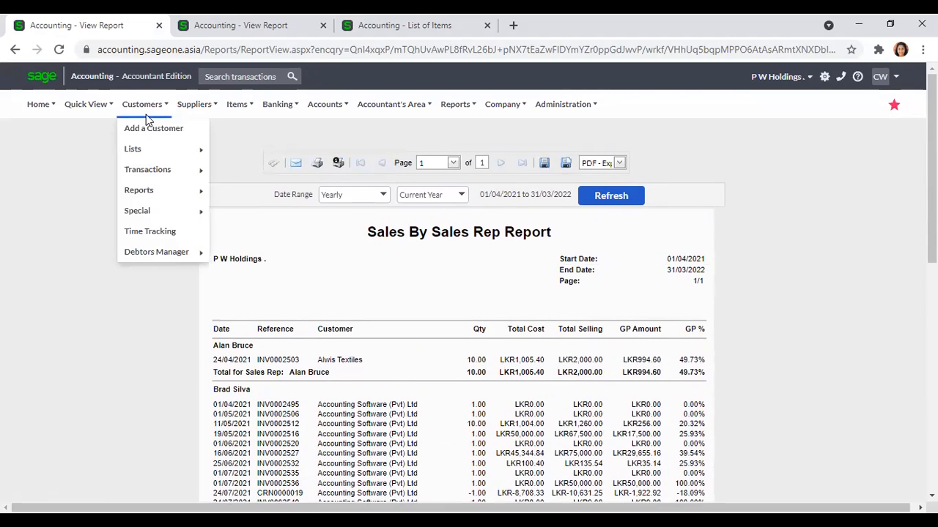
mouse_move(154, 189)
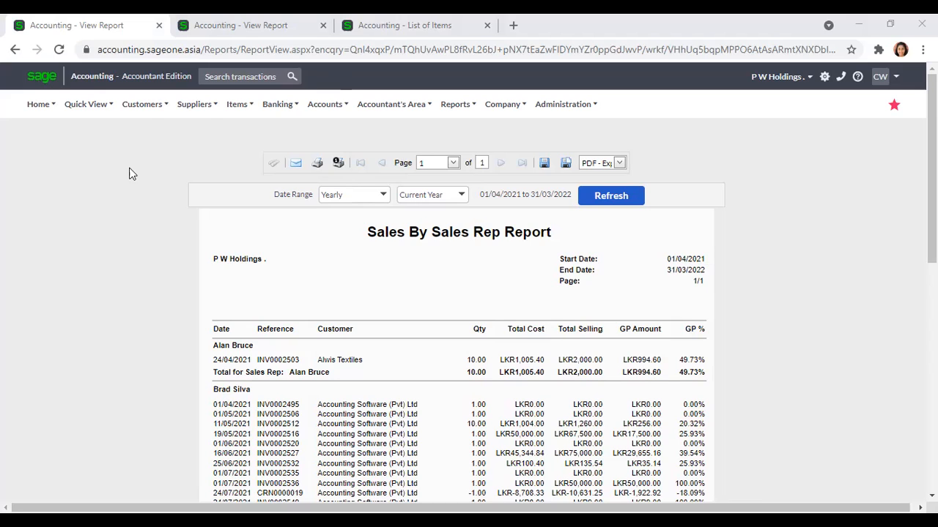
mouse_move(149, 117)
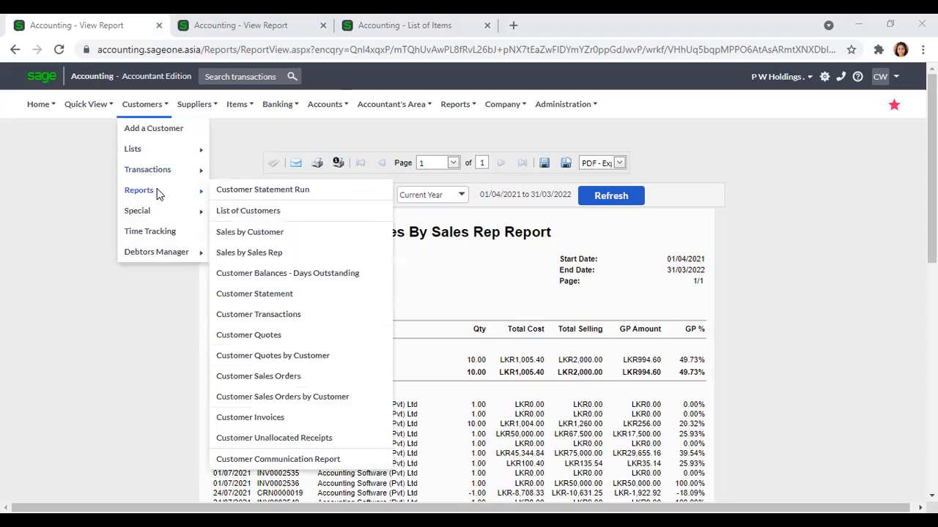
mouse_move(139, 102)
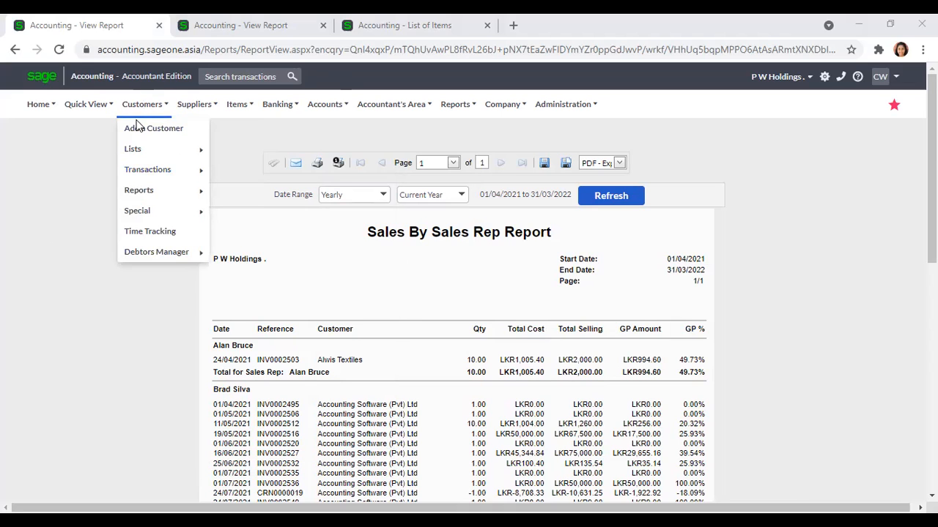
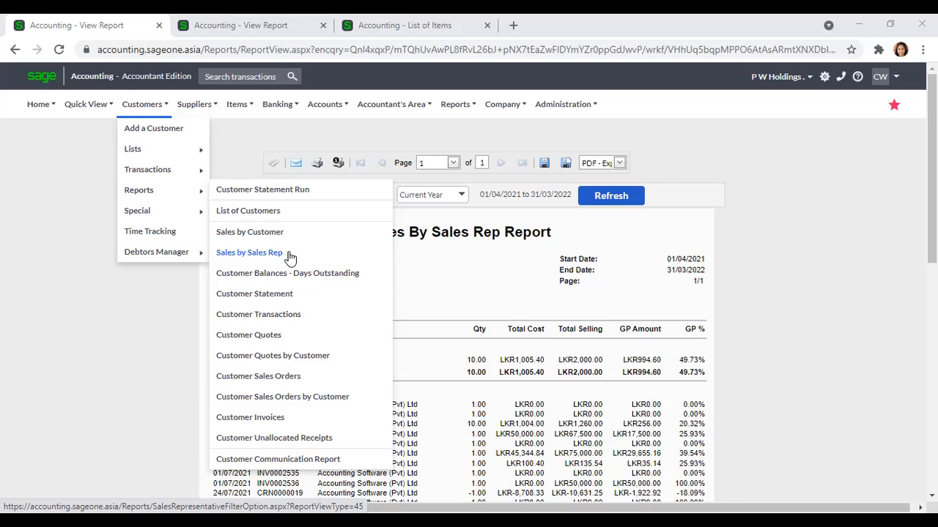
click(289, 256)
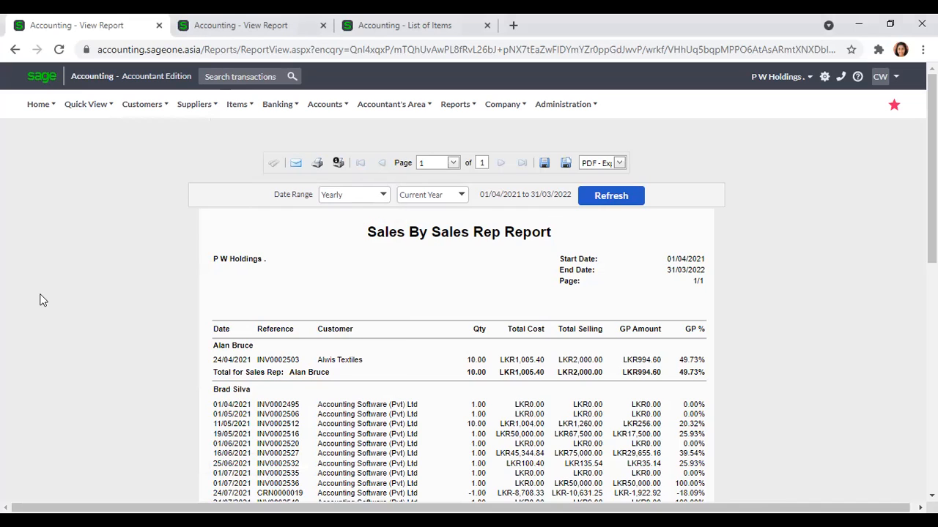
Open the Customer Balances - Days Outstanding report options and close the List of Items page
click(144, 106)
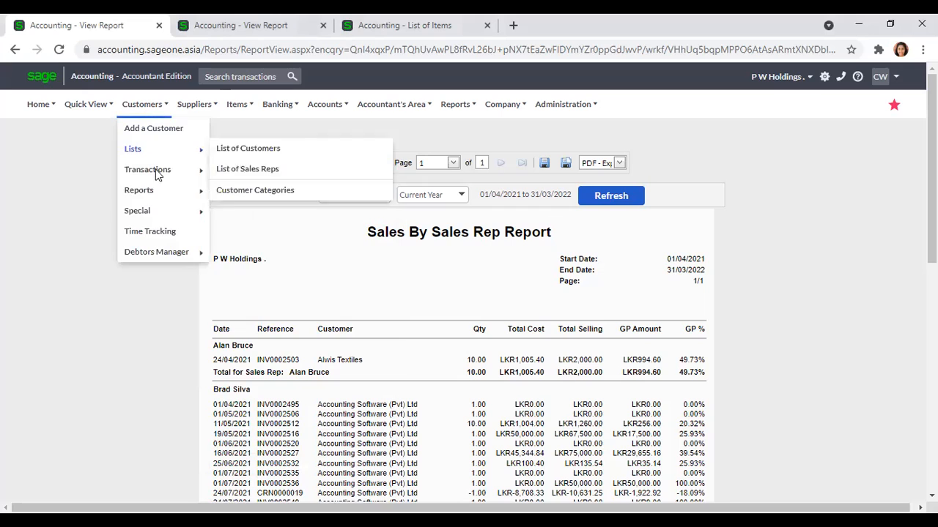
mouse_move(160, 190)
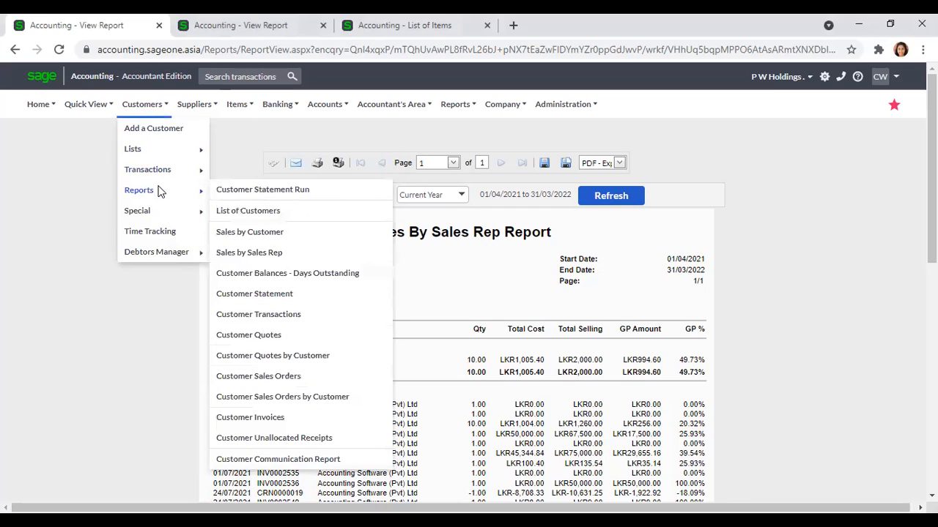
click(366, 277)
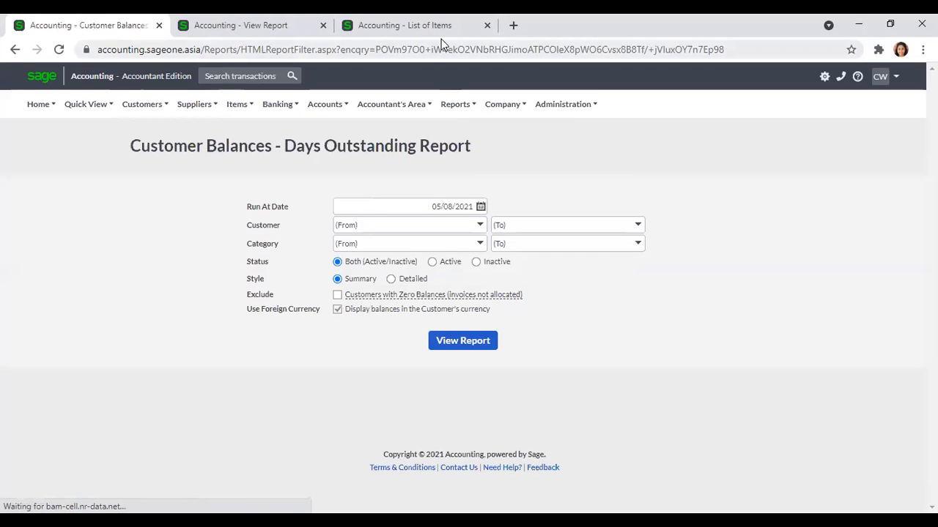
middle_click(441, 37)
Look through the available report groups and the Customer and Category range choices for the Days Outstanding report
click(455, 104)
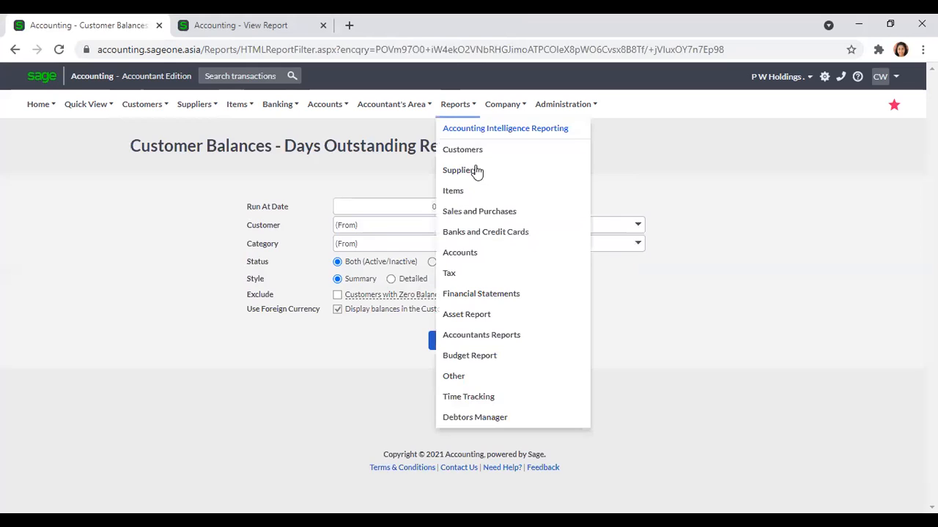
click(884, 334)
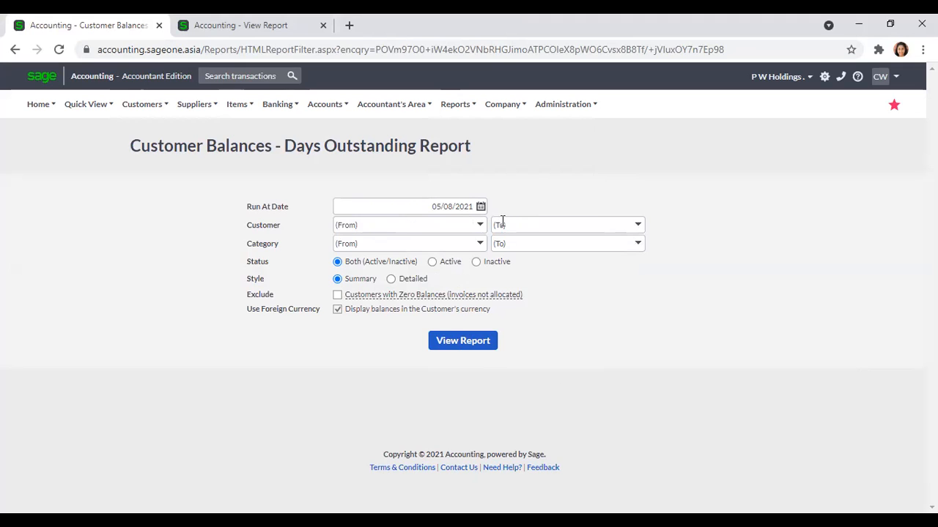
click(480, 231)
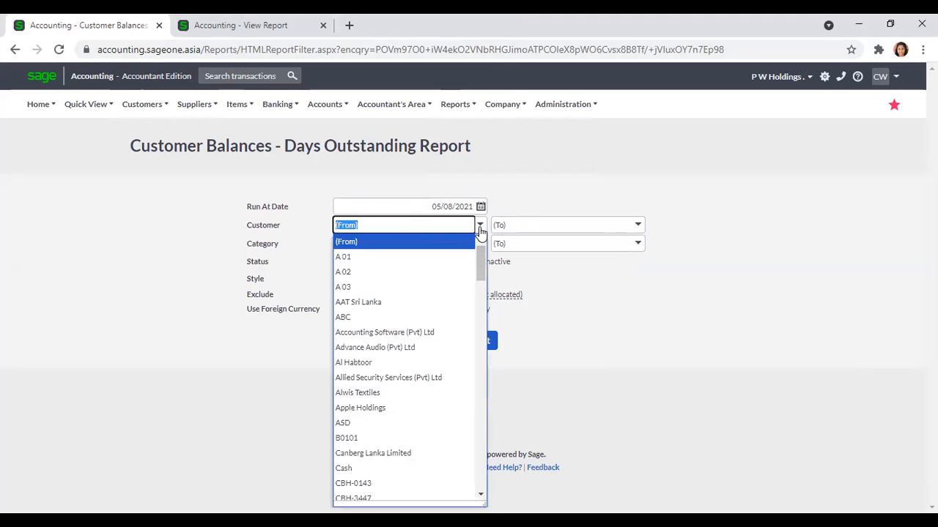
click(522, 203)
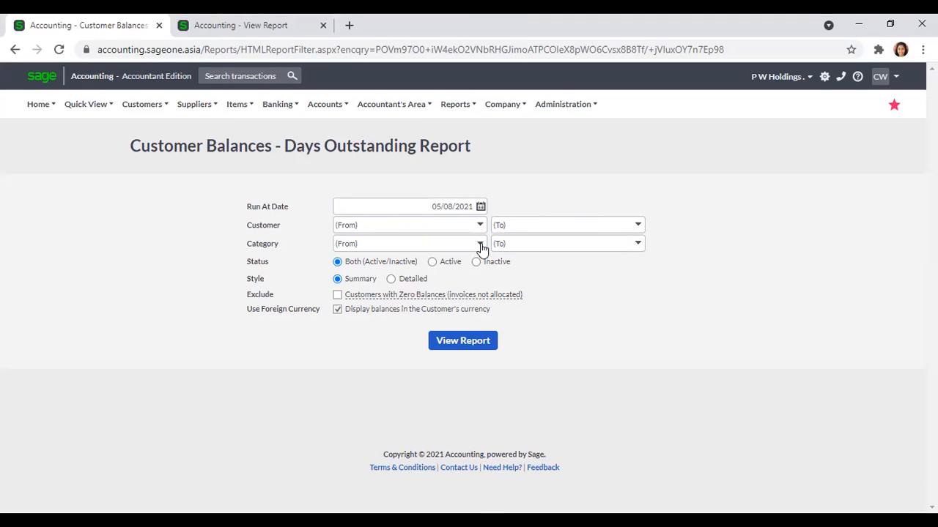
click(481, 244)
click(536, 198)
Generate the summary Customer Balances - Days Outstanding report for all customers and categories and review the ageing columns
click(471, 344)
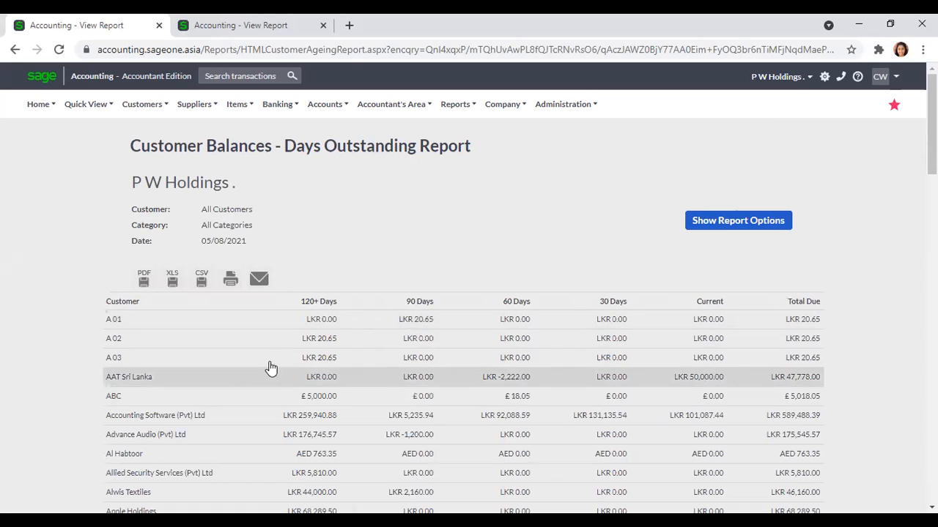
scroll(348, 343, down, 1)
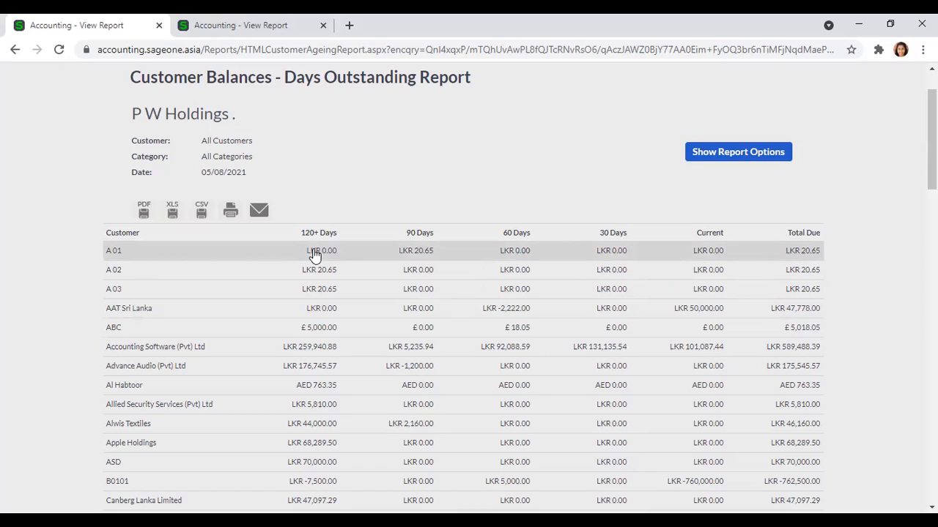
scroll(320, 272, down, 6)
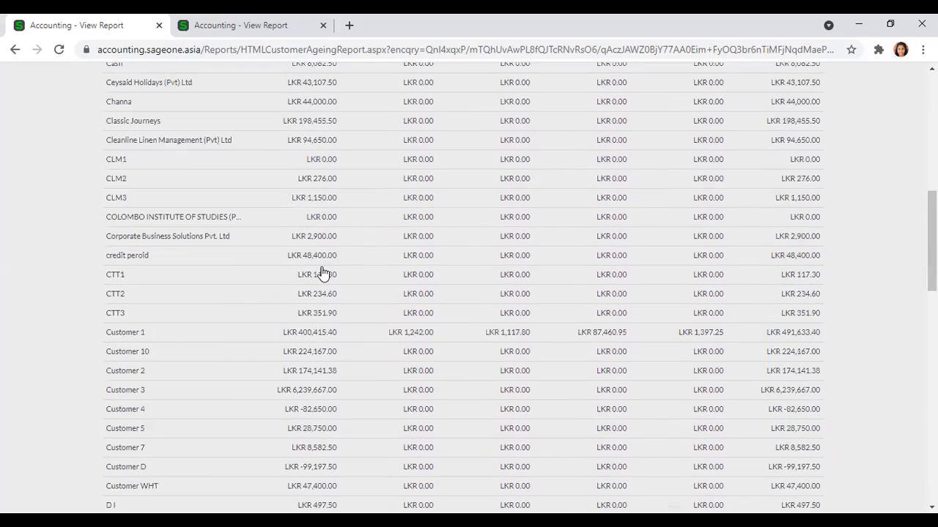
scroll(323, 273, up, 10)
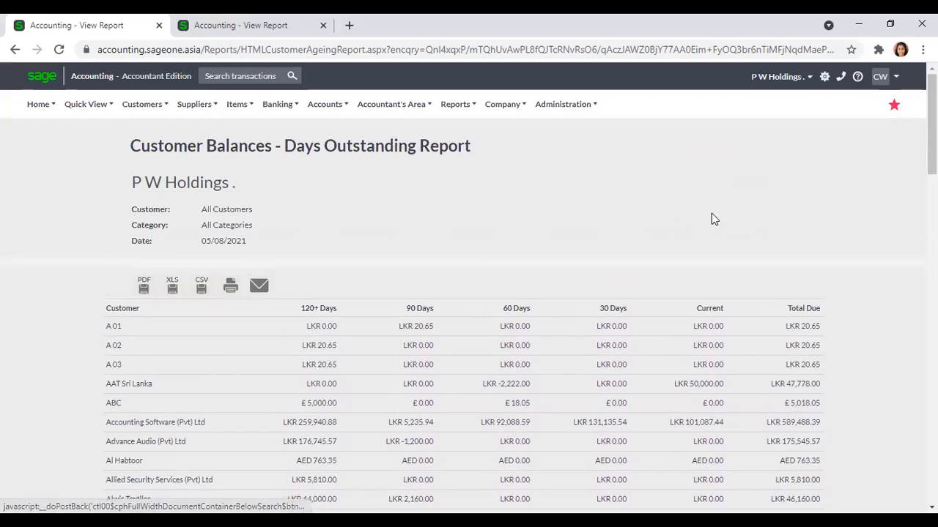
Duplicate the summary Days Outstanding report in a new browser tab and refresh the original report in Detailed style
click(711, 214)
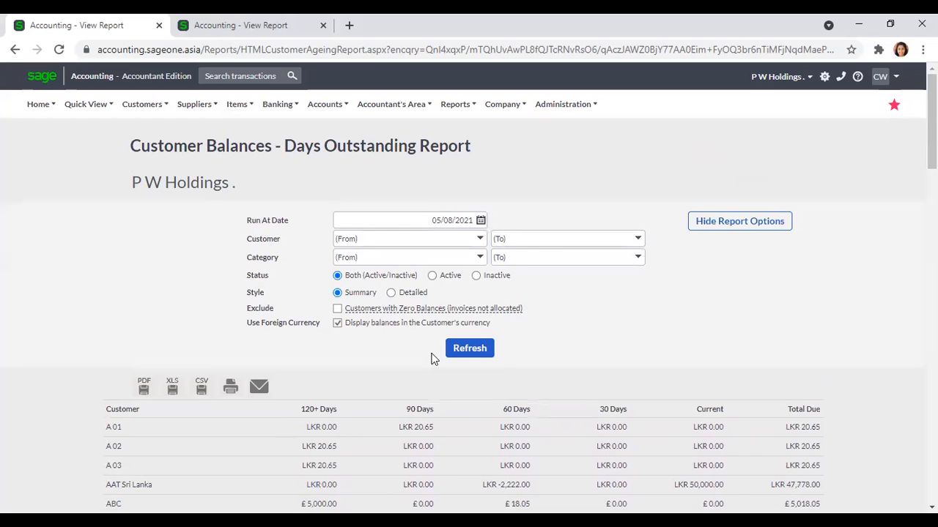
scroll(438, 380, down, 2)
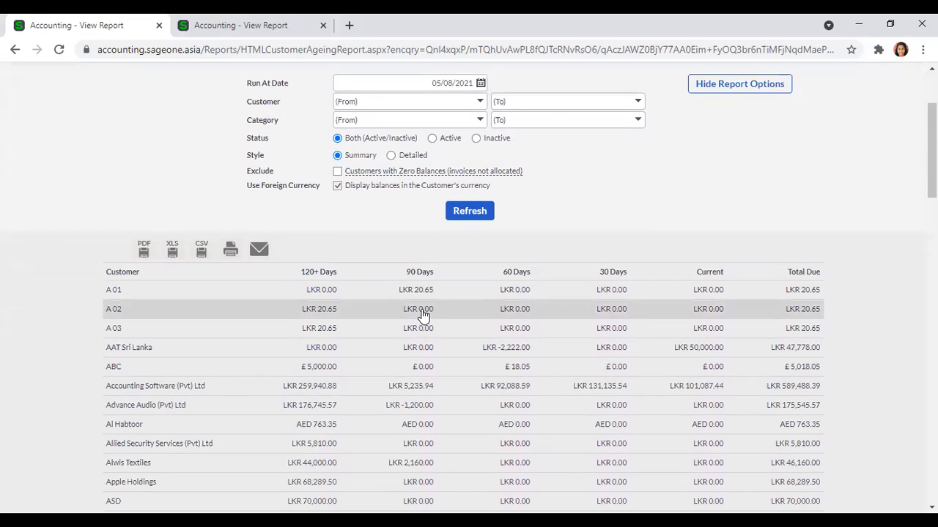
right_click(92, 23)
click(131, 126)
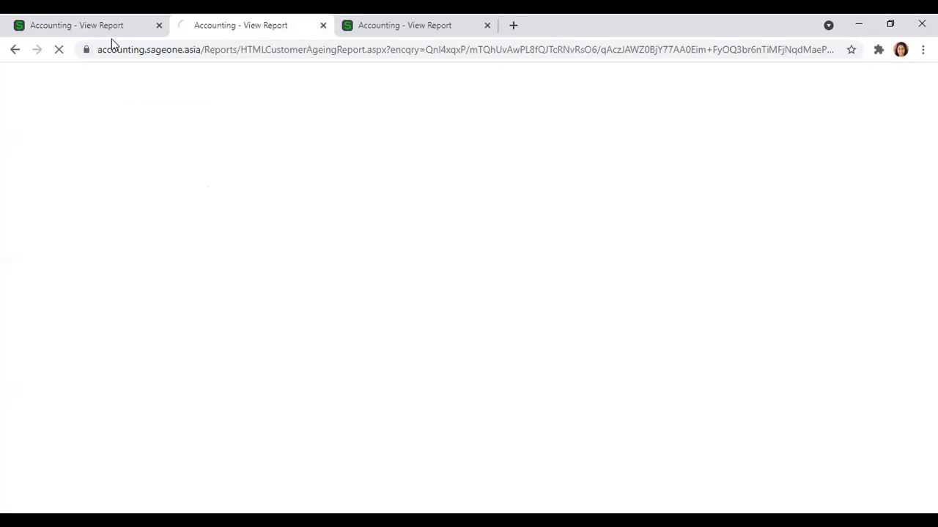
click(112, 39)
click(391, 155)
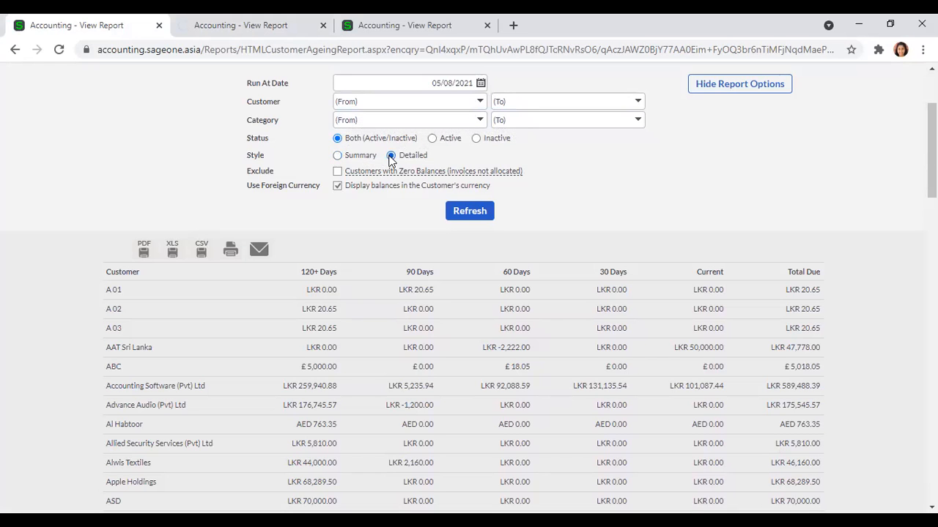
click(460, 219)
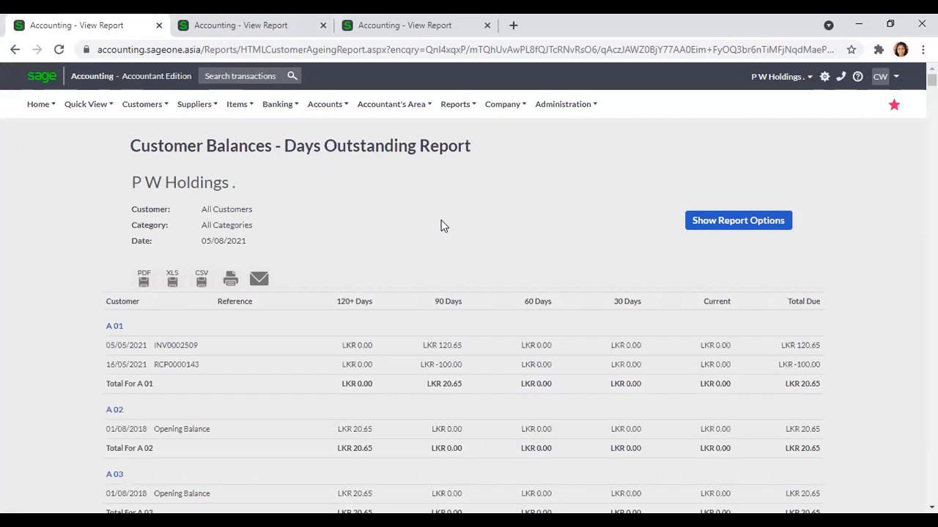
Examine the invoices, receipts and opening balances under each customer in the detailed Days Outstanding report across the ageing columns
scroll(441, 224, down, 3)
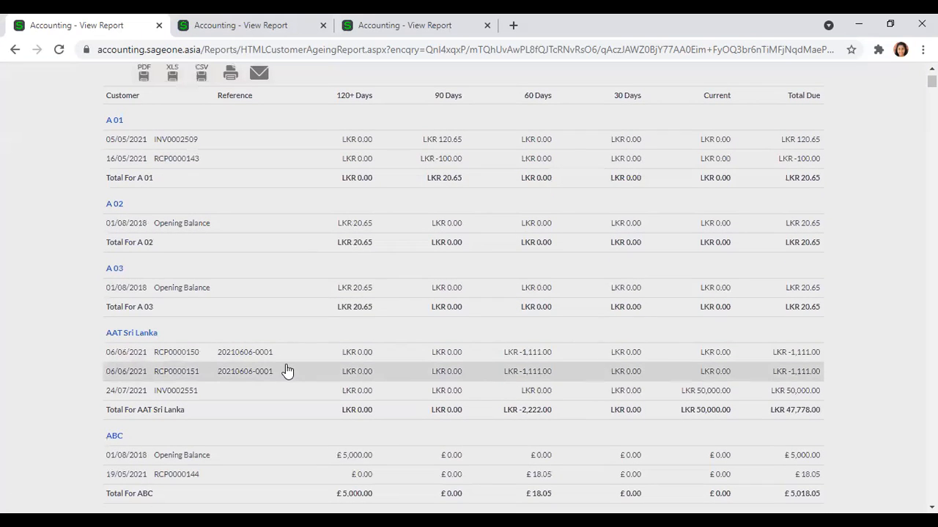
scroll(288, 385, up, 3)
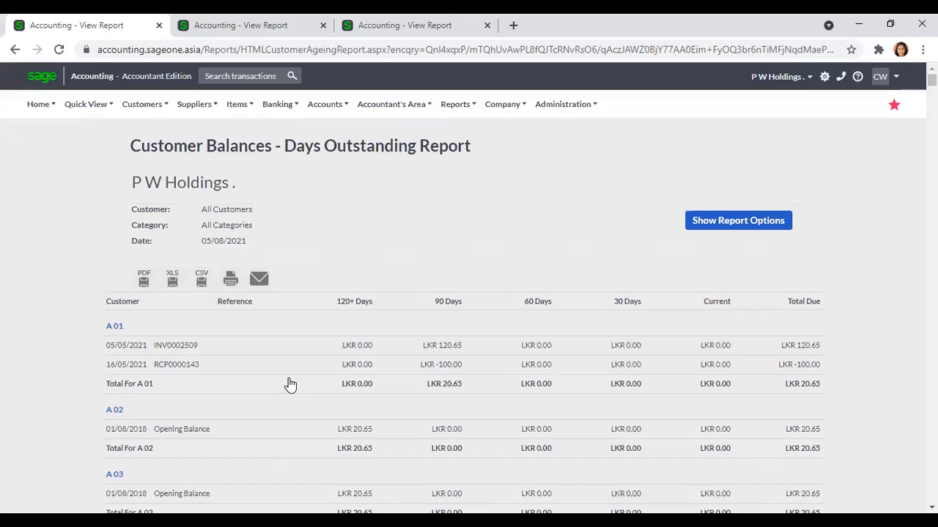
scroll(289, 381, down, 2)
scroll(289, 384, down, 3)
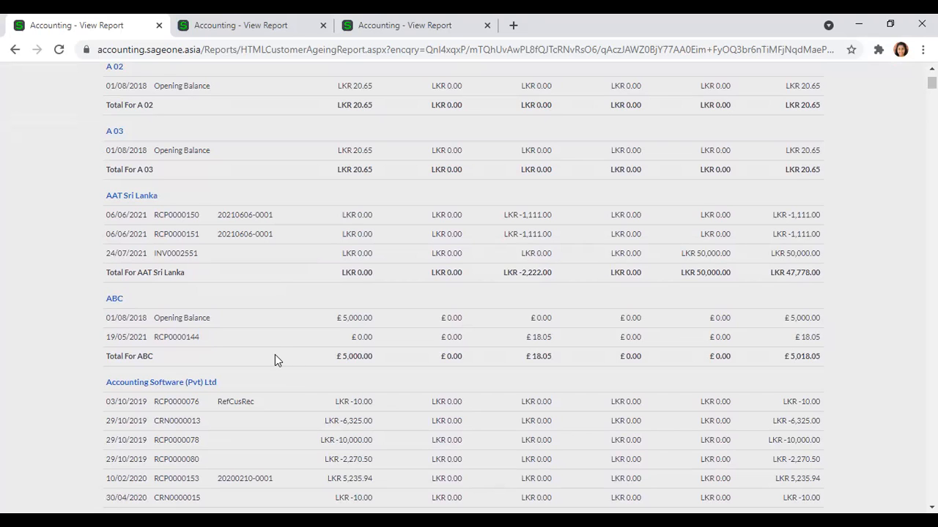
scroll(275, 345, up, 1)
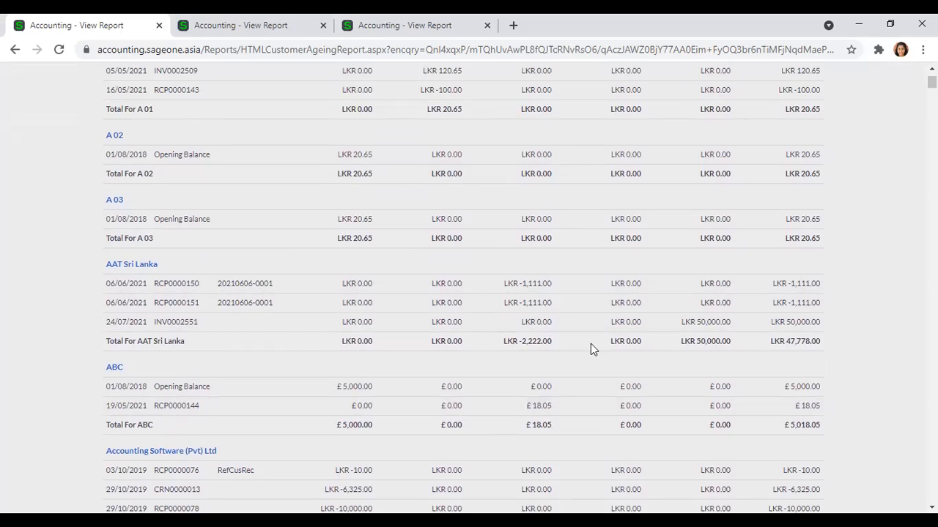
scroll(684, 352, down, 4)
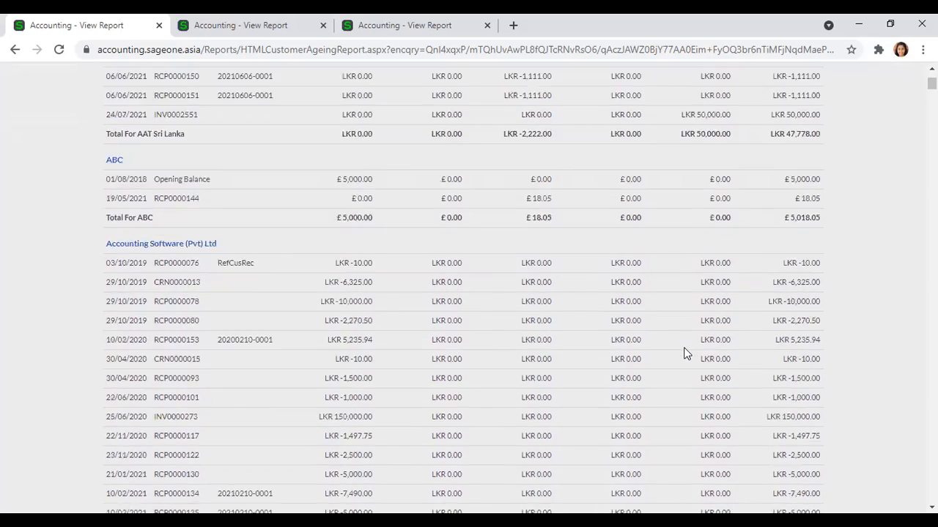
scroll(684, 351, down, 15)
scroll(468, 293, down, 5)
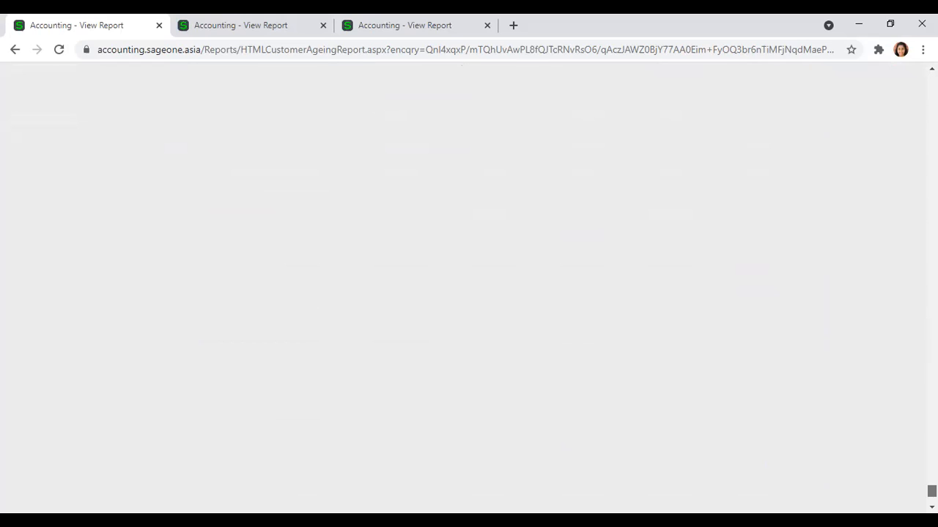
scroll(469, 293, up, 15)
drag(931, 223, 931, 77)
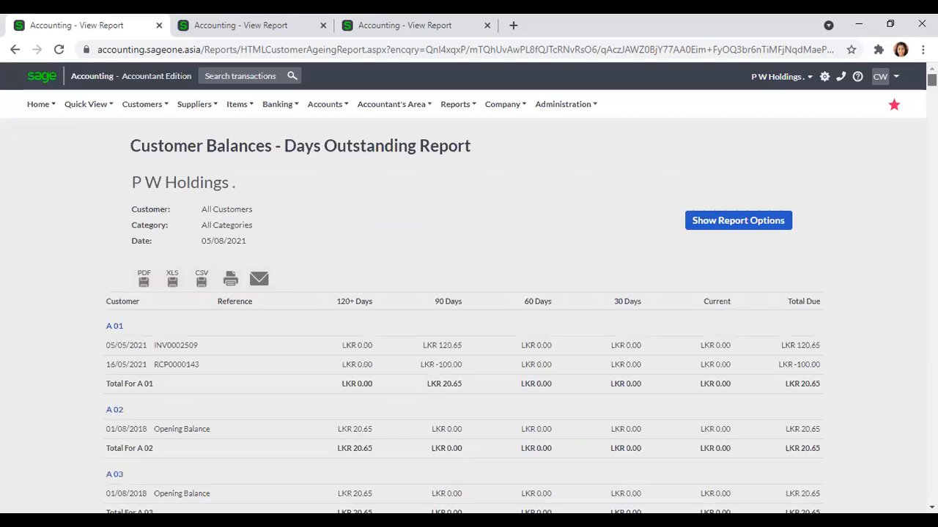
Show the report options and look through the detailed report for customers with a zero total balance, such as CLM1
click(717, 225)
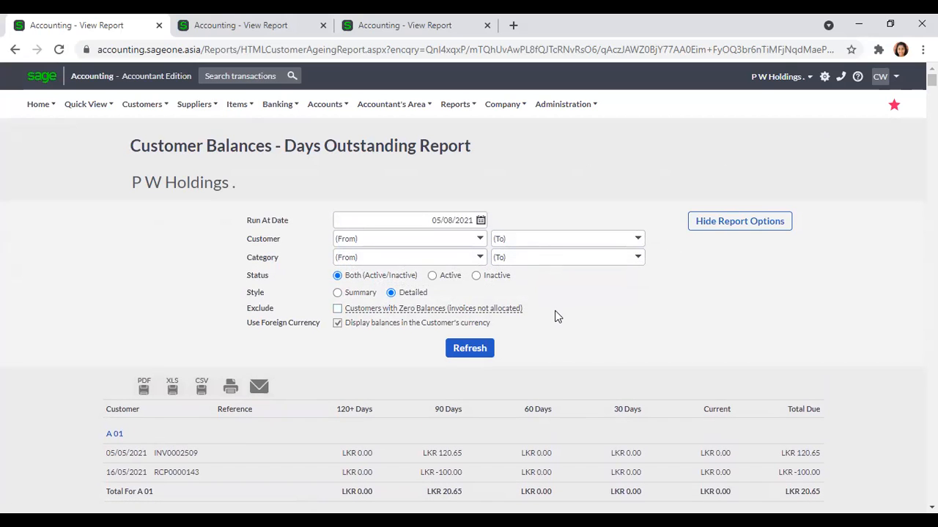
scroll(555, 316, down, 3)
scroll(559, 318, down, 3)
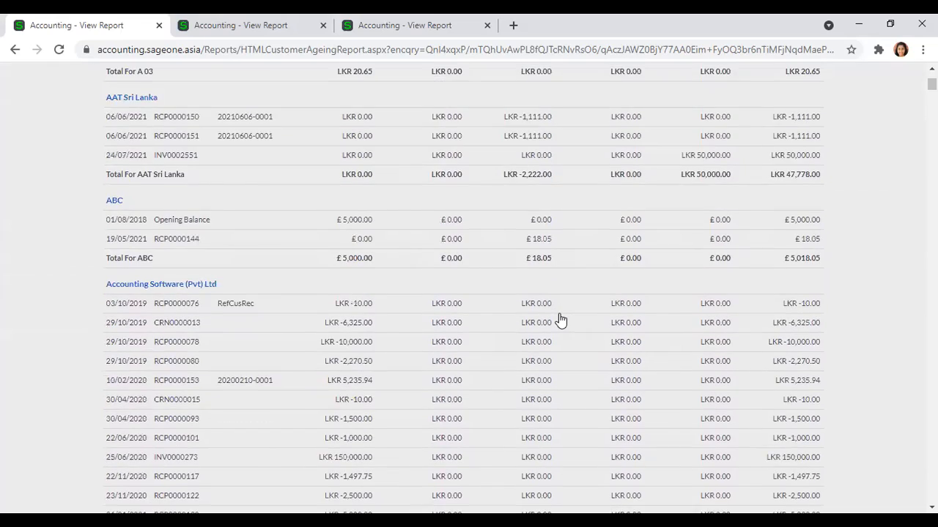
scroll(560, 319, down, 4)
scroll(561, 320, down, 12)
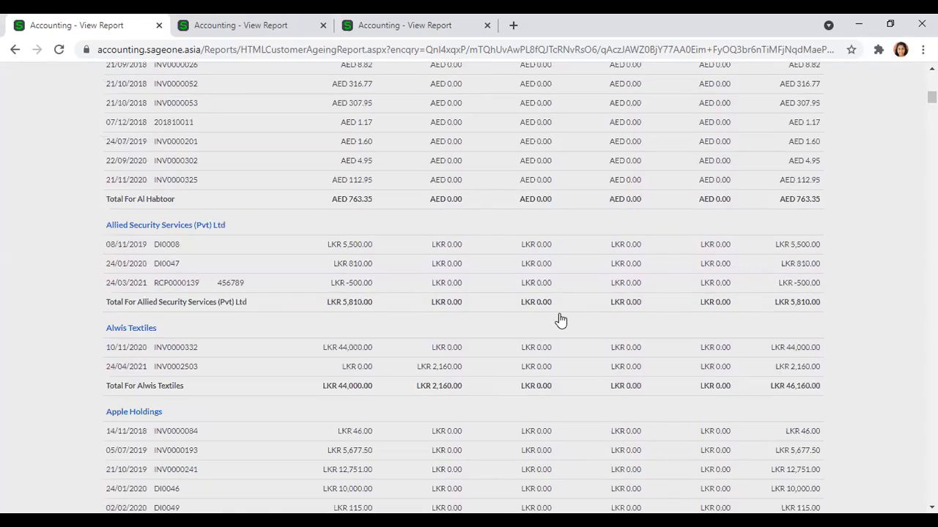
scroll(560, 319, down, 7)
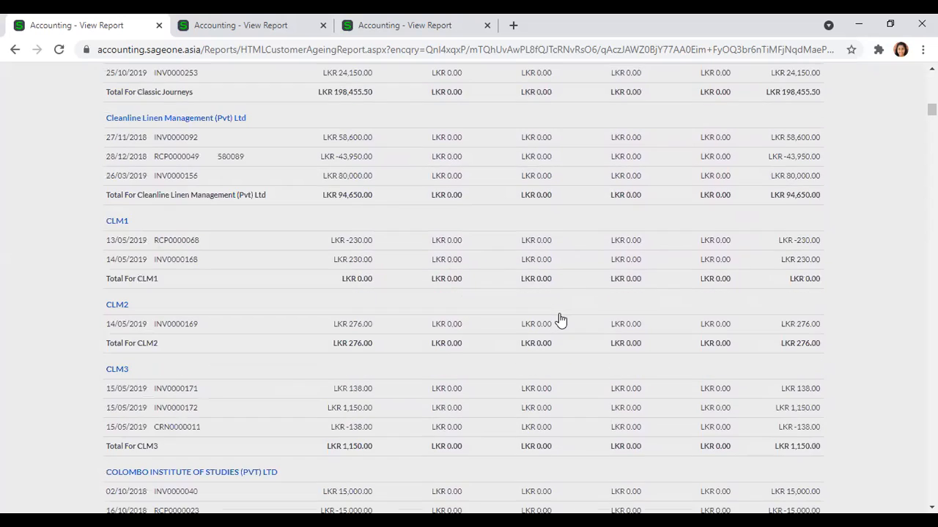
scroll(561, 320, down, 8)
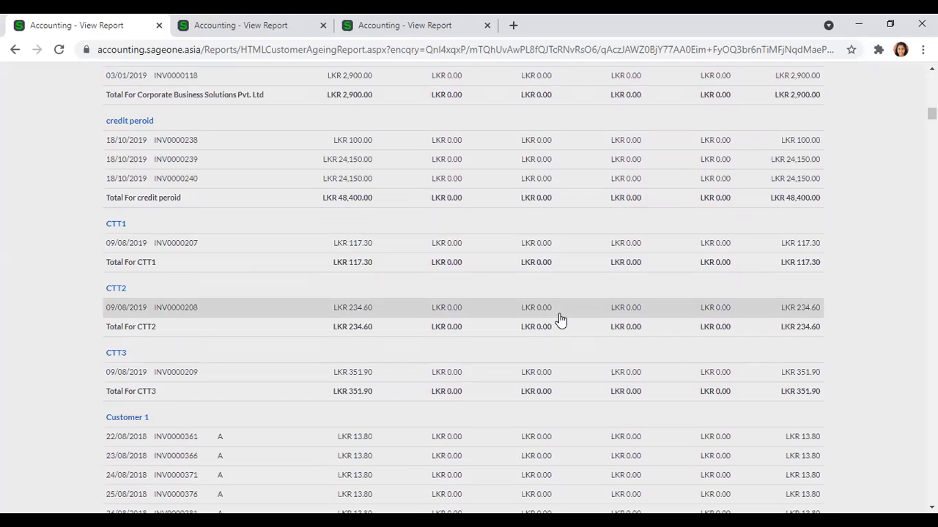
scroll(560, 319, up, 1)
scroll(561, 319, down, 4)
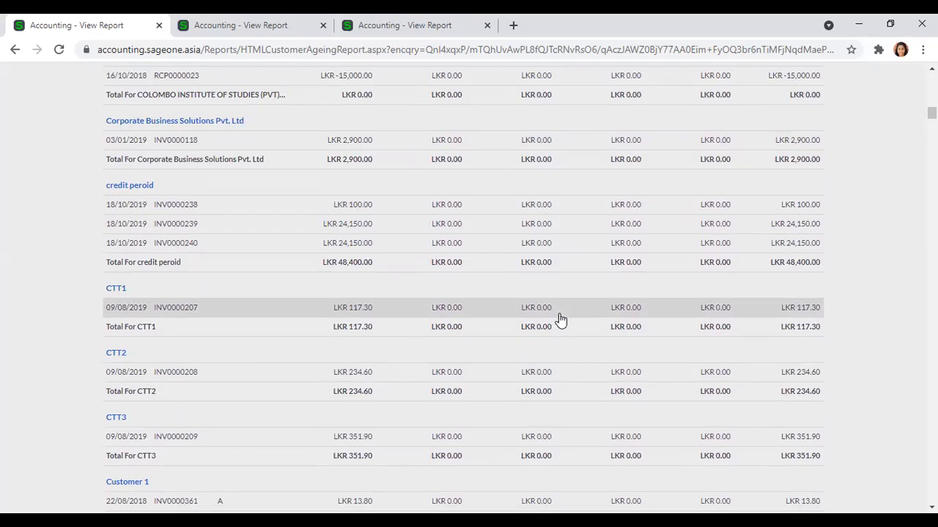
scroll(560, 319, up, 4)
scroll(560, 319, up, 4)
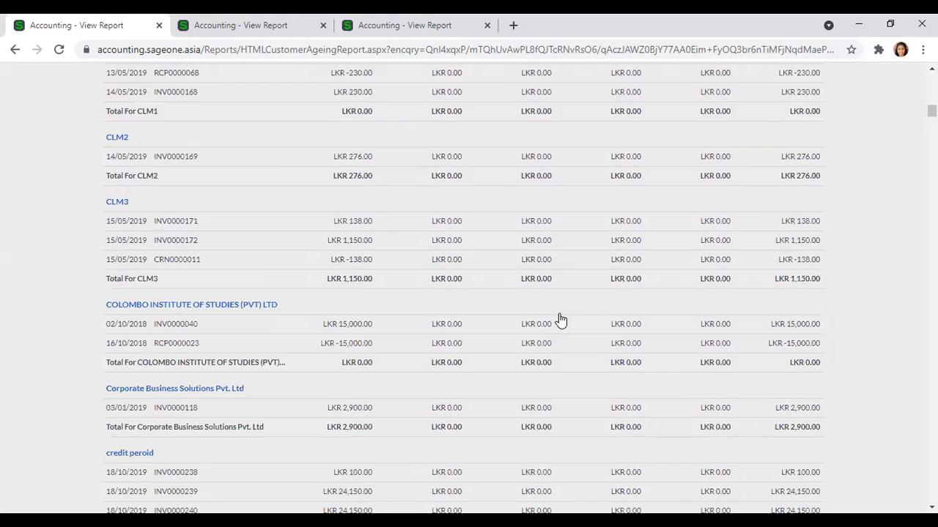
scroll(559, 320, up, 2)
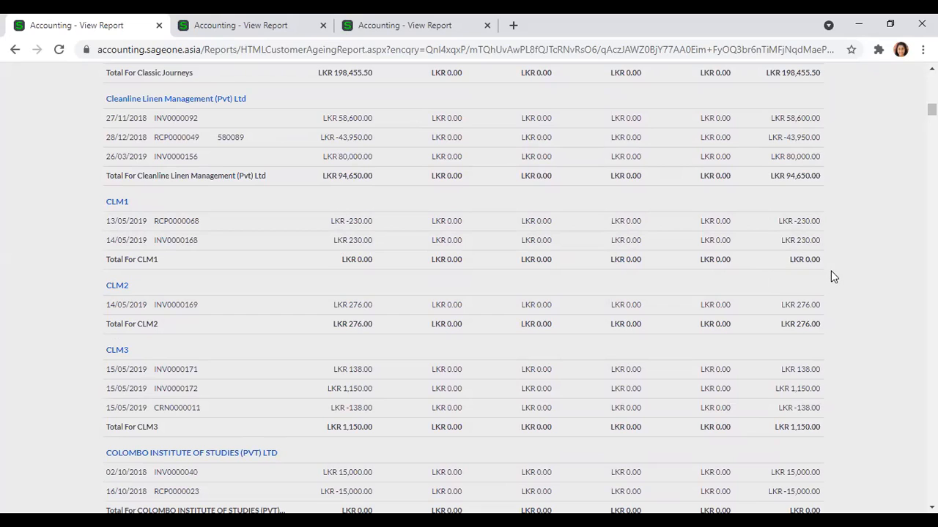
Exclude customers with zero balances (invoices not allocated) and refresh the detailed Days Outstanding report
drag(931, 110, 931, 78)
click(337, 308)
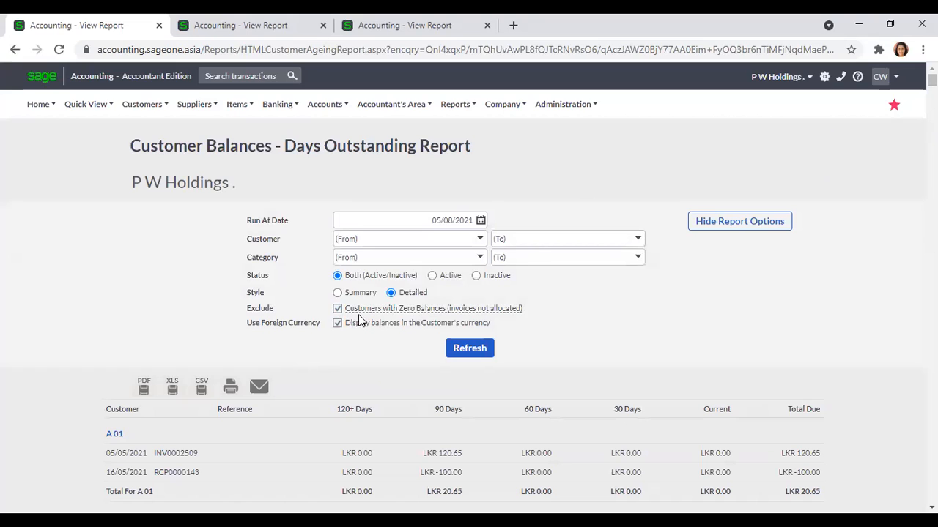
click(472, 350)
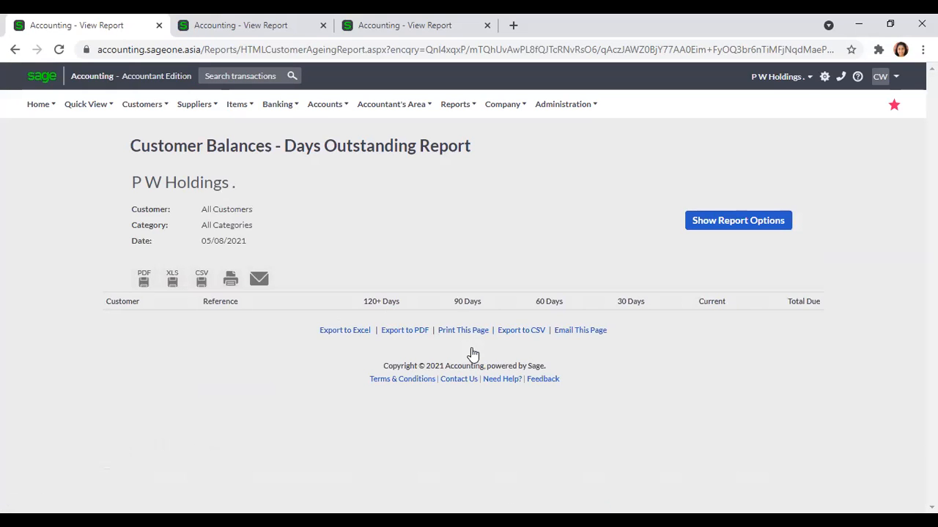
Search the refreshed report for "clm", check which CLM customers are listed, and close the search
key(ctrl+f)
text(c)
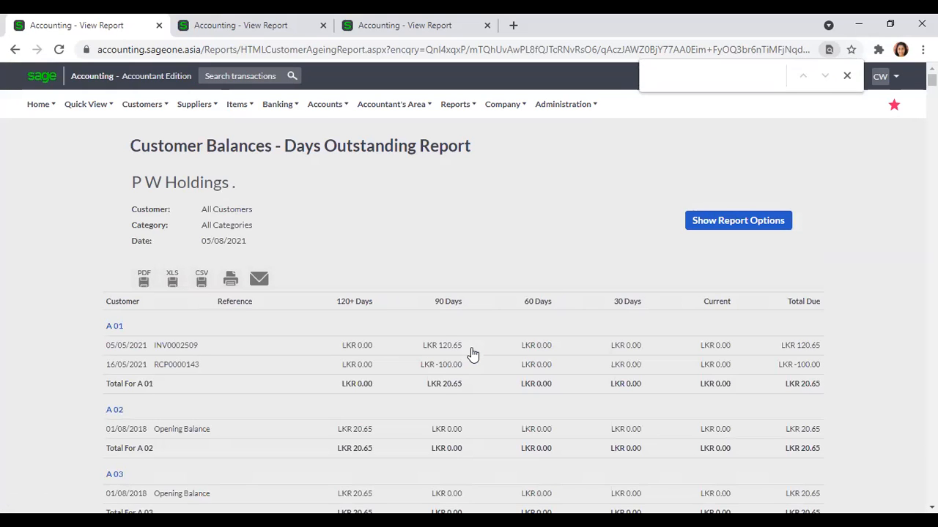
text(lm)
key(Return)
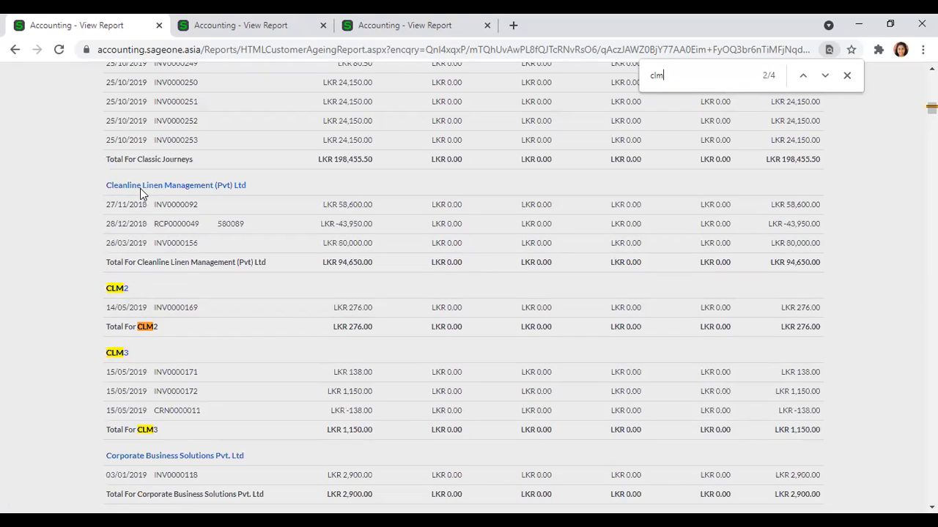
scroll(180, 264, down, 1)
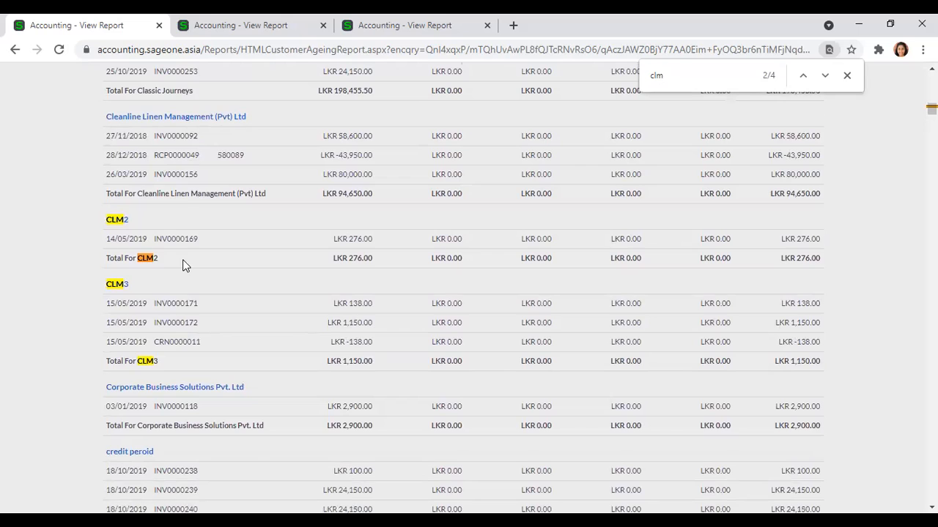
scroll(182, 259, up, 3)
click(847, 75)
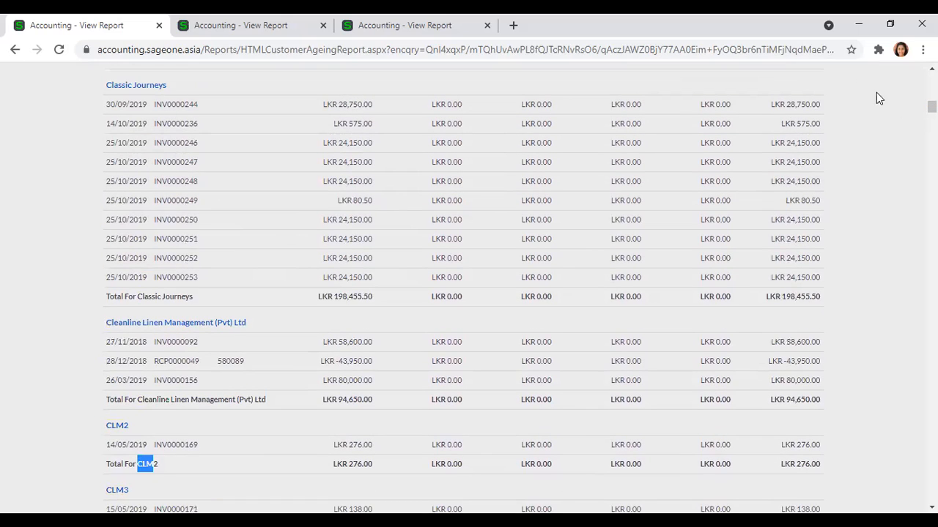
scroll(313, 255, up, 15)
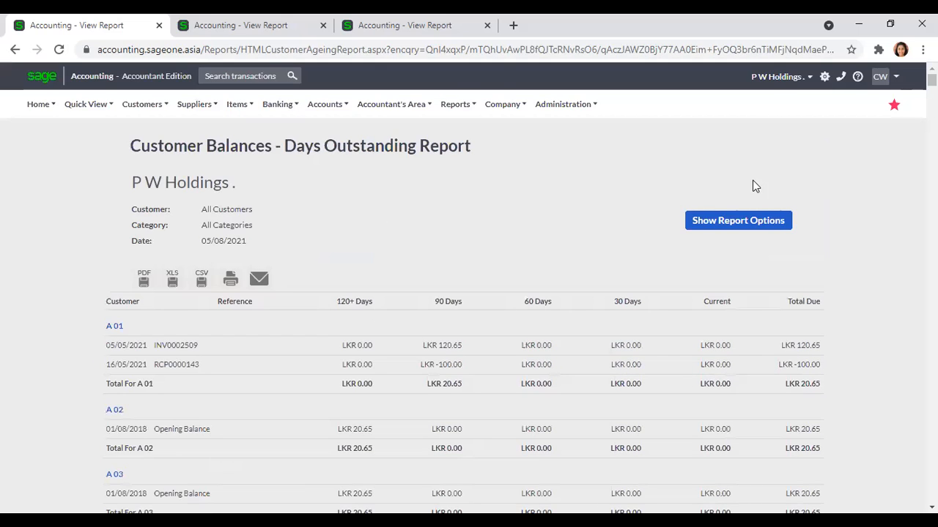
Include customers with zero balances again, refresh the report and find "clm" to check the CLM1 entry
click(740, 221)
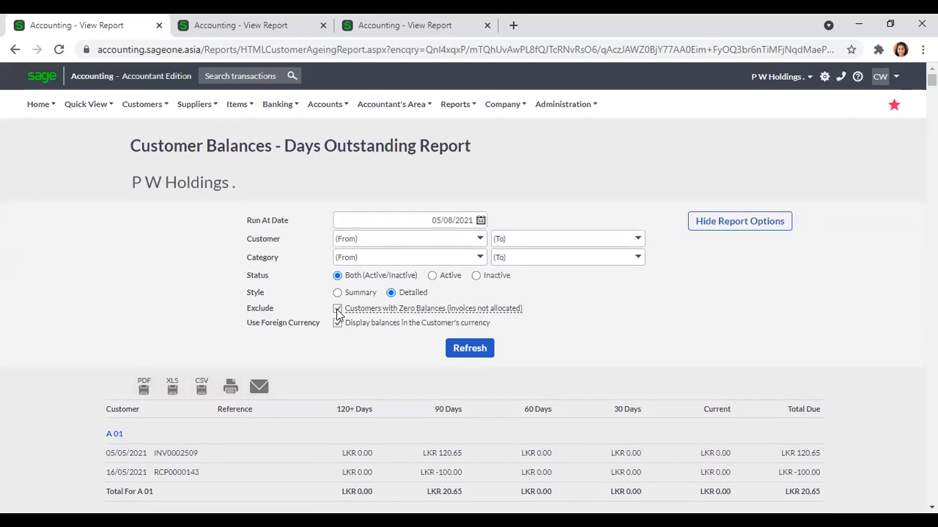
click(461, 349)
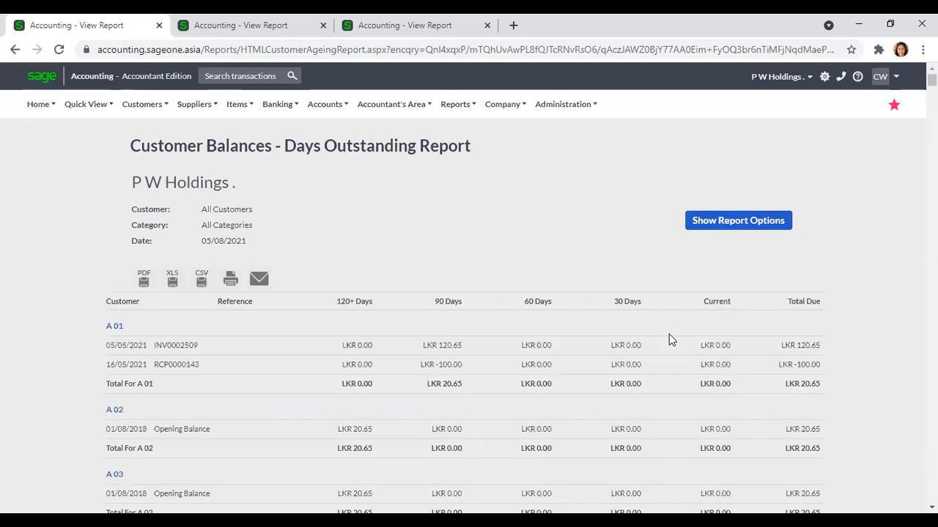
key(ctrl+f)
key(Return)
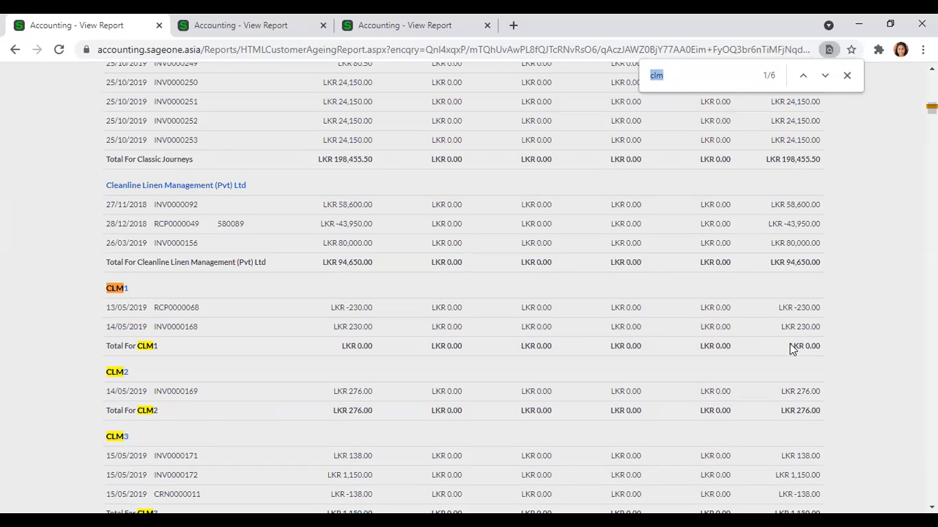
click(847, 76)
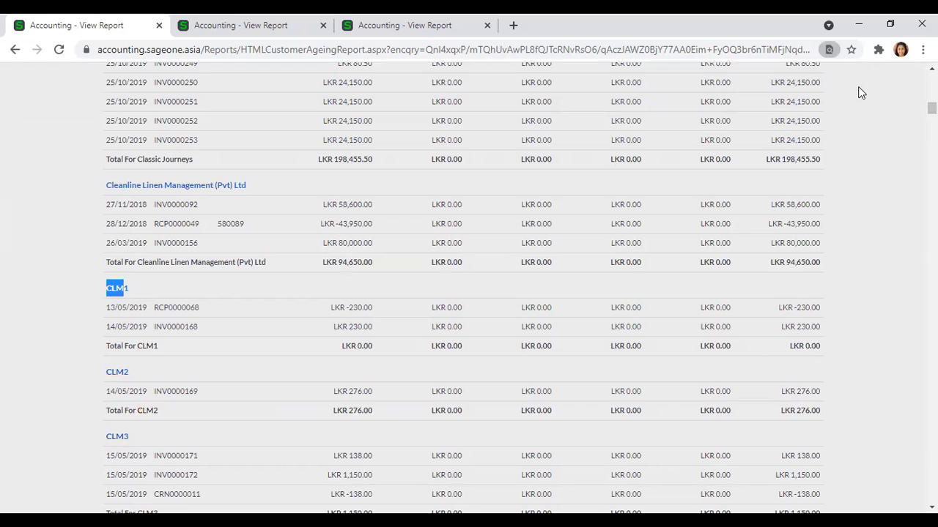
key(Home)
Show the report options and examine the currencies used for customers such as ABC and Al Habtoor in the detailed report
click(751, 232)
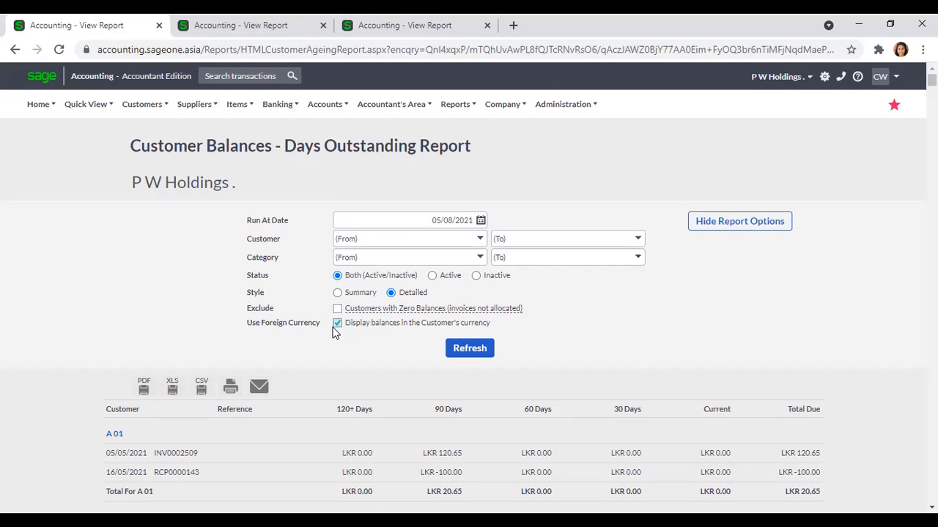
scroll(322, 332, down, 1)
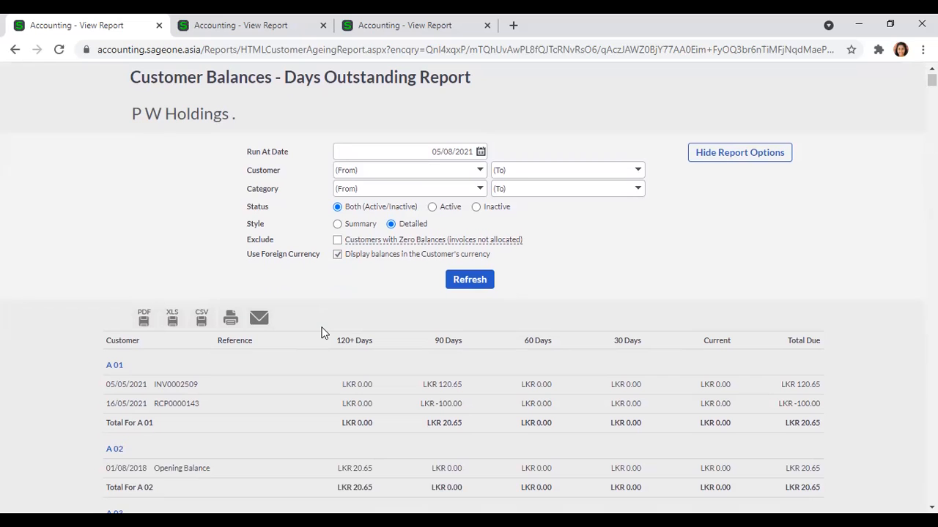
scroll(323, 332, down, 5)
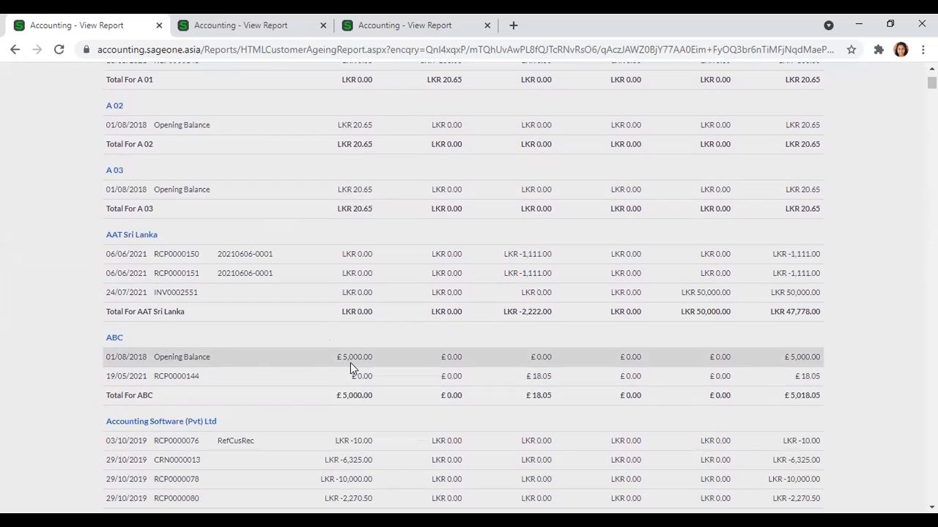
scroll(350, 362, down, 2)
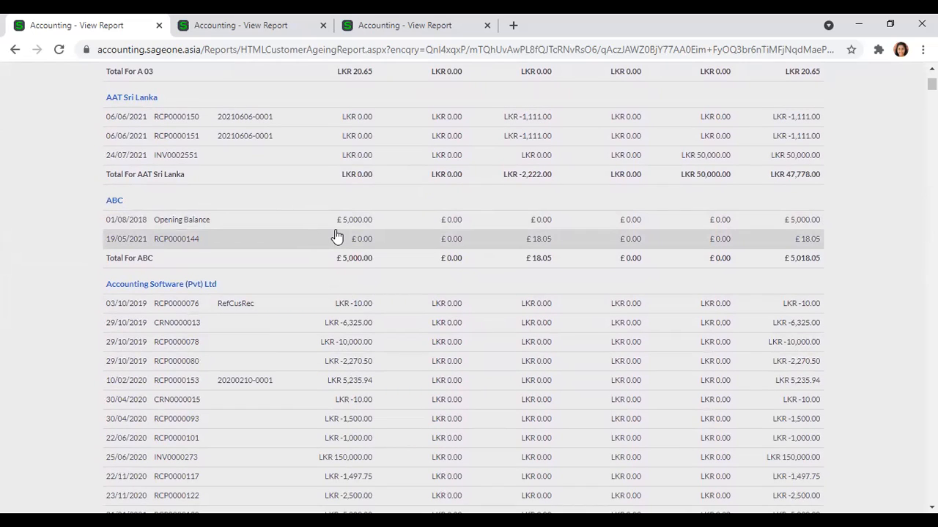
scroll(337, 236, down, 8)
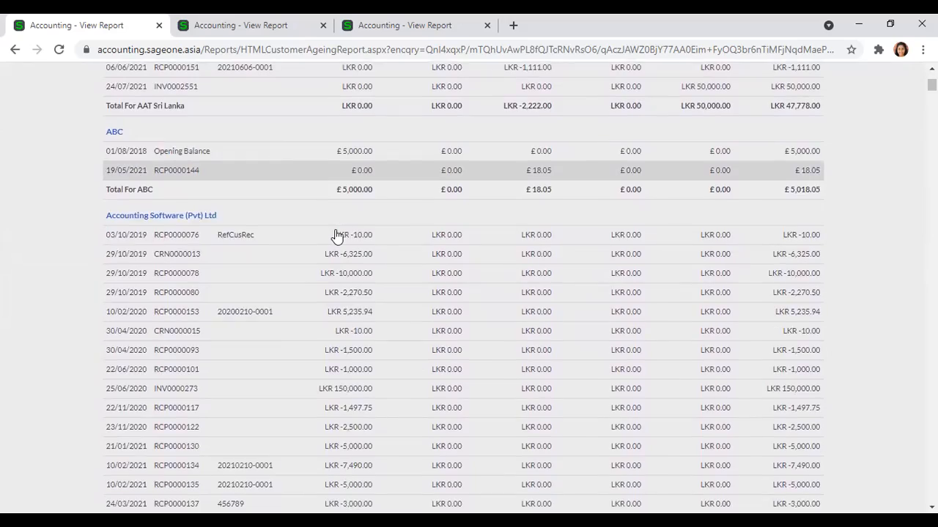
scroll(336, 236, down, 15)
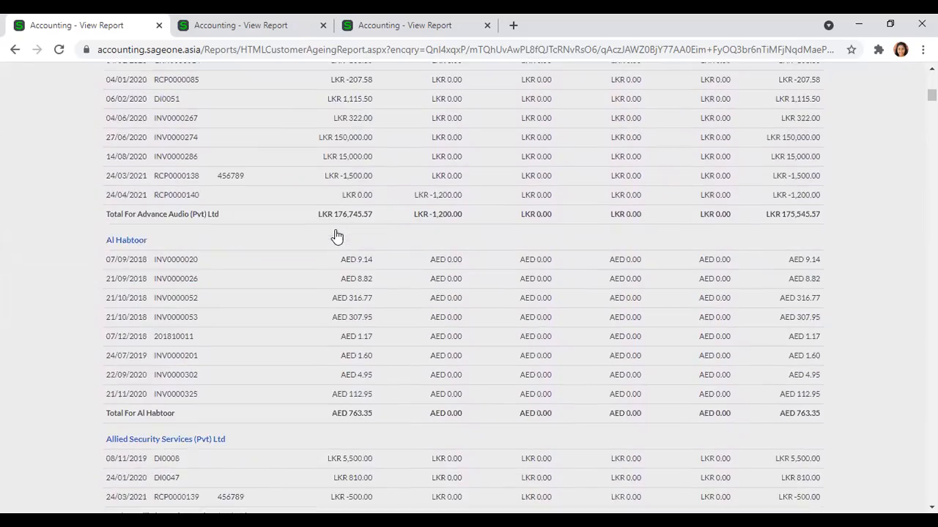
scroll(339, 218, up, 2)
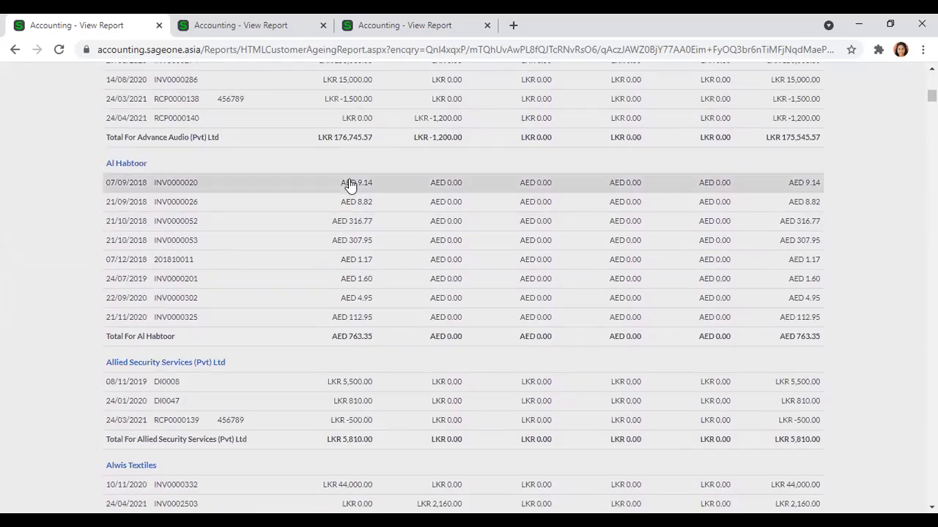
scroll(352, 188, down, 3)
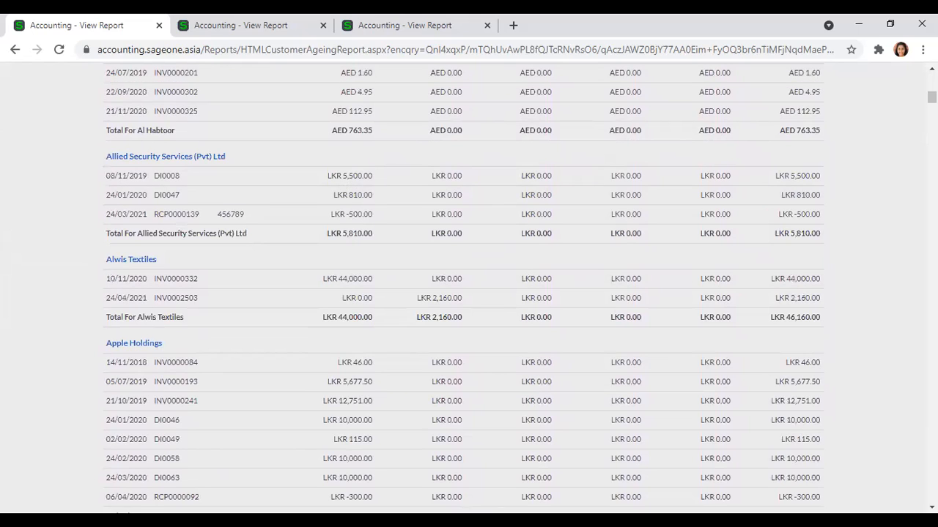
Check the end of the detailed report for a grand total while balances are displayed in each customer's currency
drag(932, 96, 931, 77)
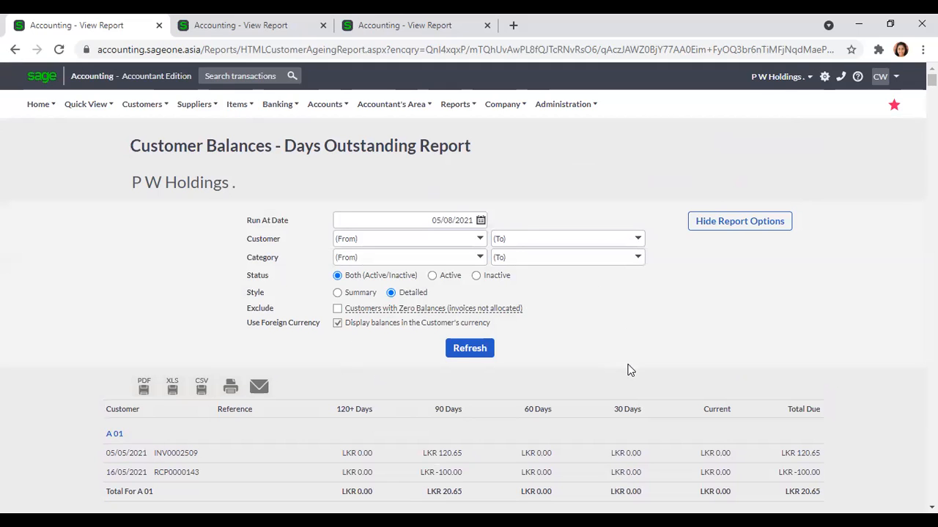
scroll(628, 370, down, 3)
scroll(629, 370, up, 2)
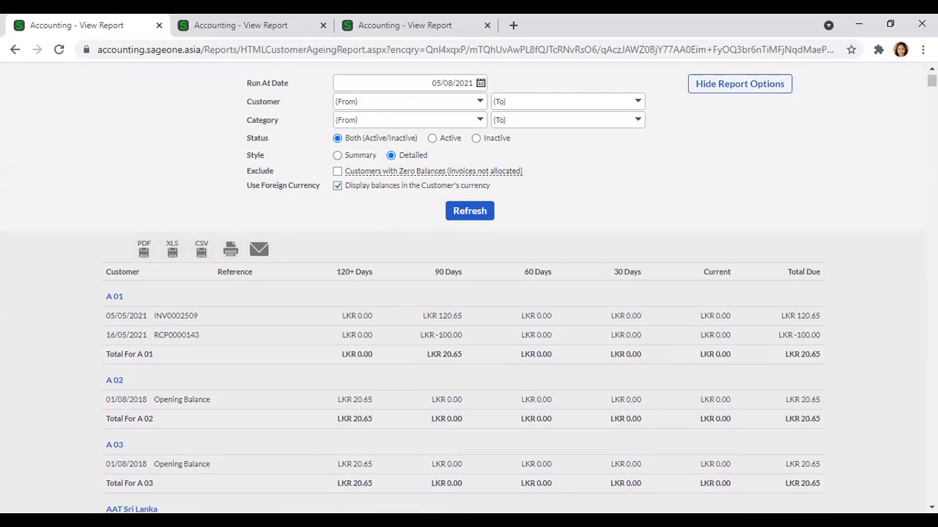
drag(931, 81, 931, 497)
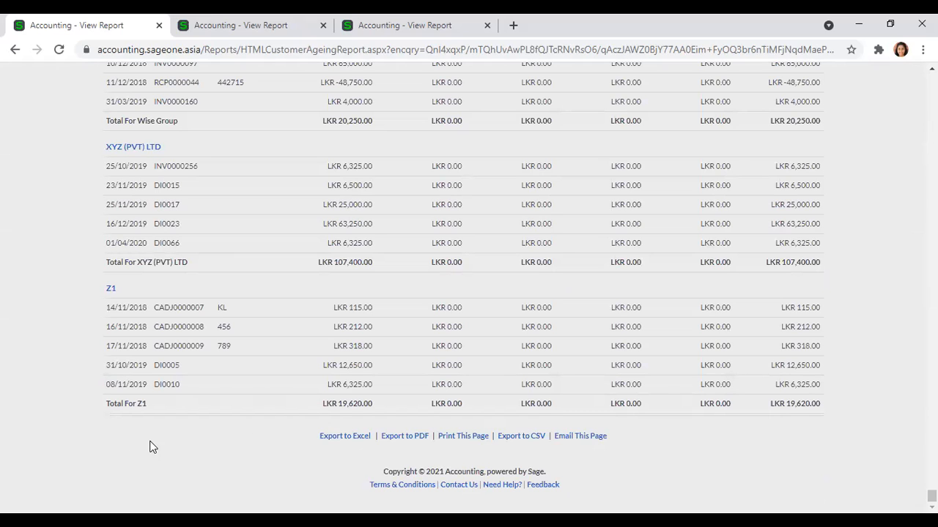
drag(932, 497, 931, 79)
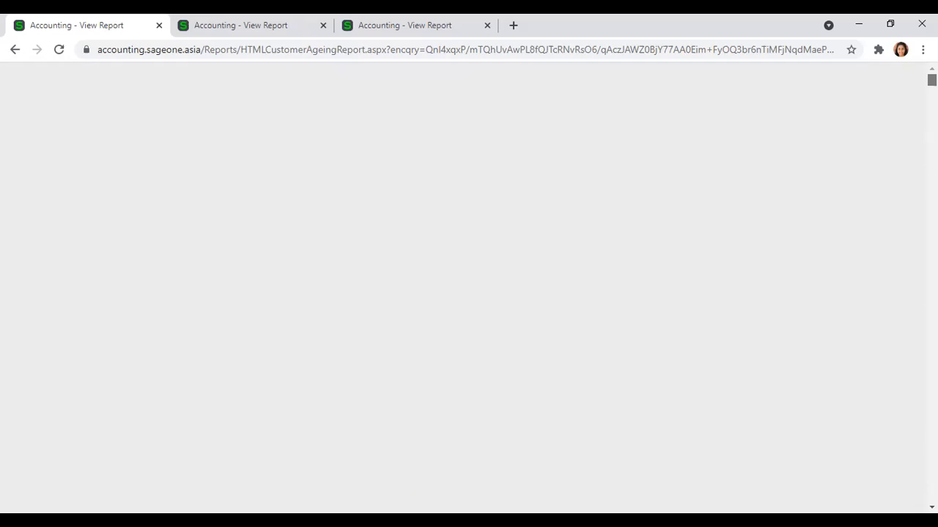
Turn off displaying balances in the customer's currency, refresh the report and check its end for the grand total
click(337, 323)
click(471, 352)
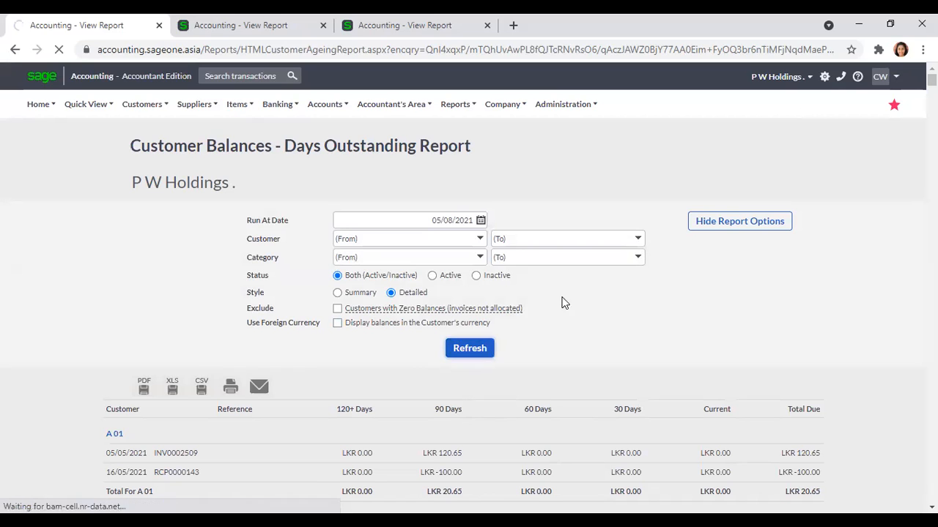
click(818, 212)
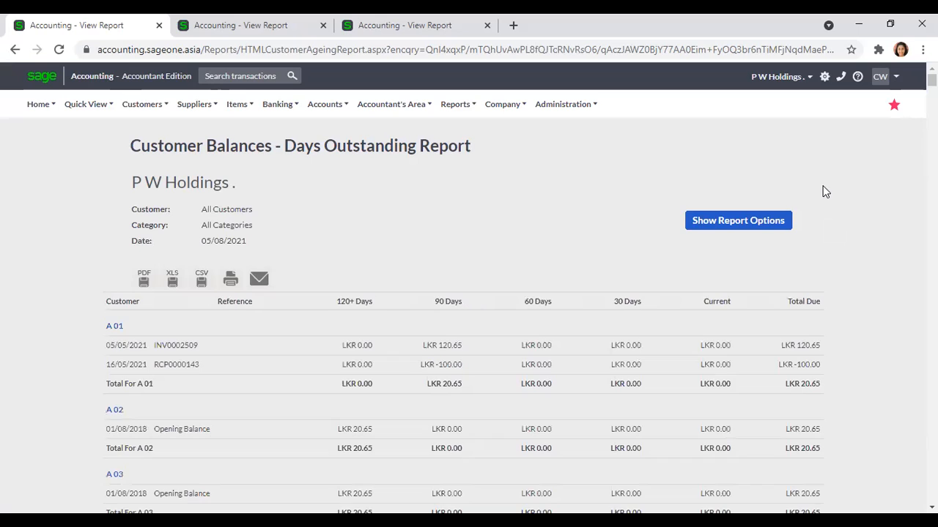
drag(932, 80, 931, 497)
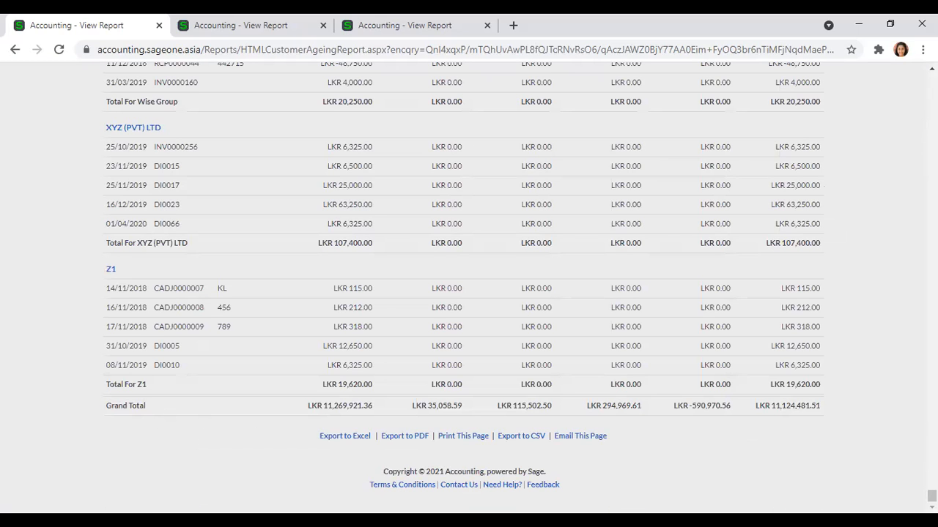
drag(932, 497, 932, 100)
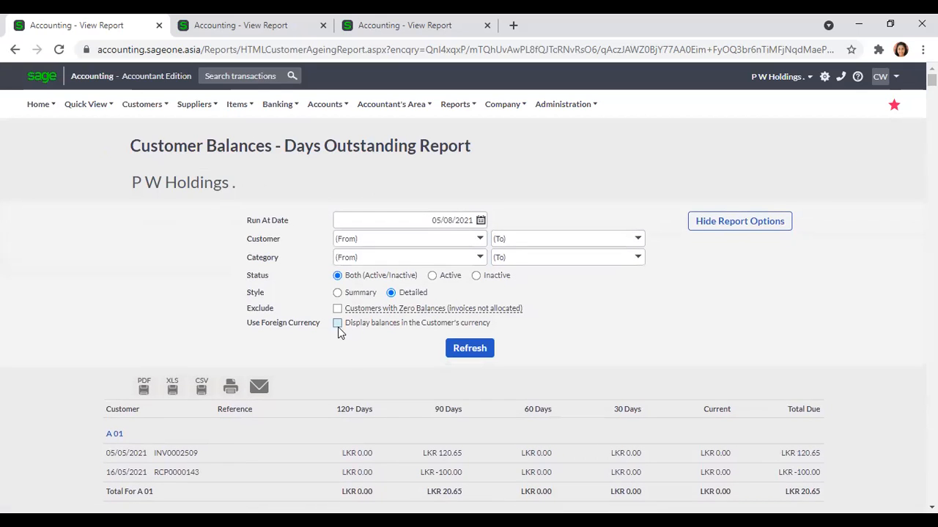
scroll(345, 353, down, 3)
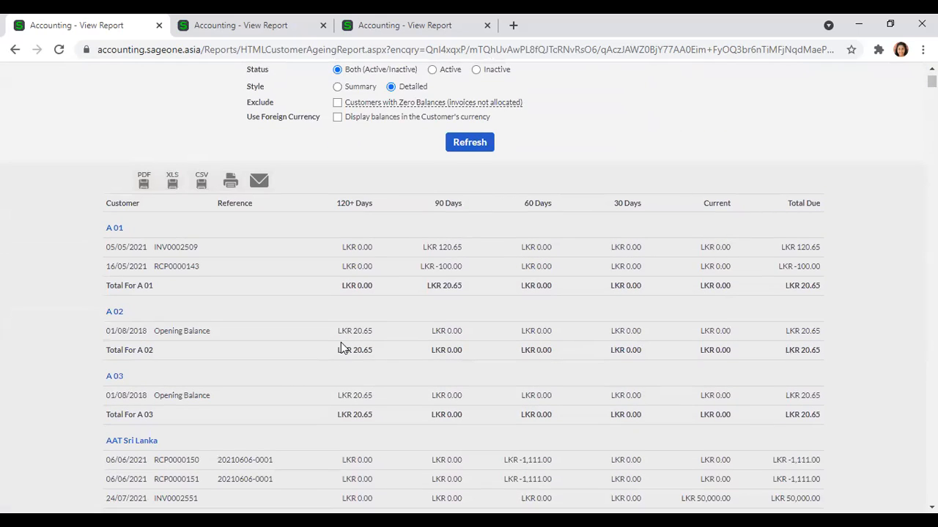
scroll(342, 348, up, 2)
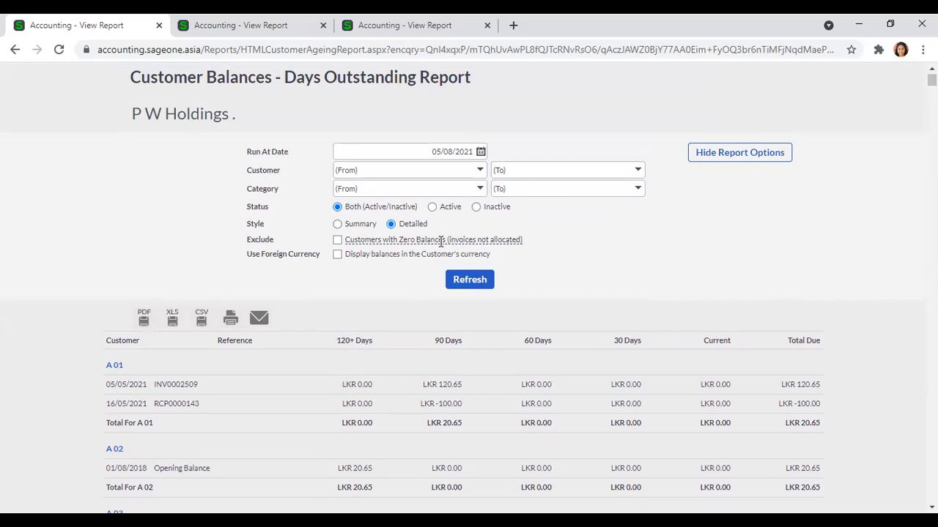
scroll(574, 272, up, 1)
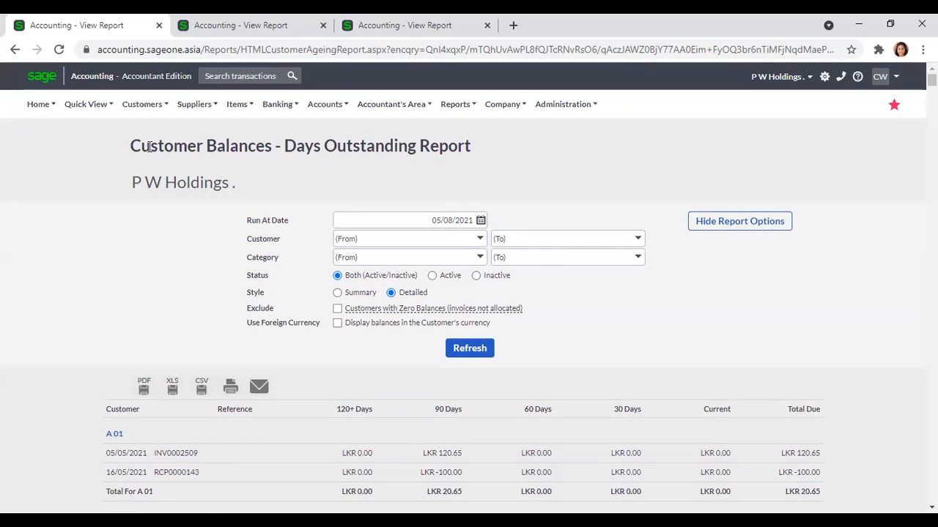
Open the Customer Statement report from the customer reports and close the third browser tab
mouse_move(145, 121)
mouse_move(149, 196)
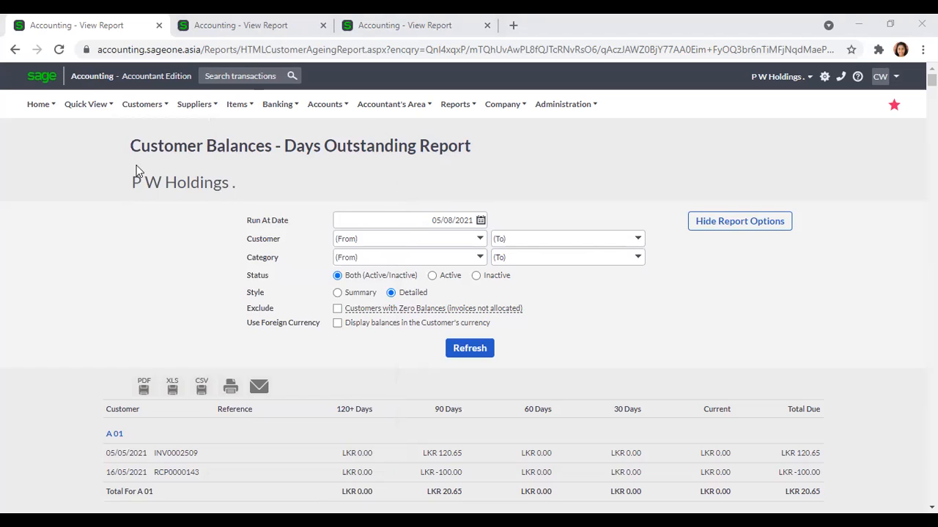
click(143, 111)
mouse_move(149, 197)
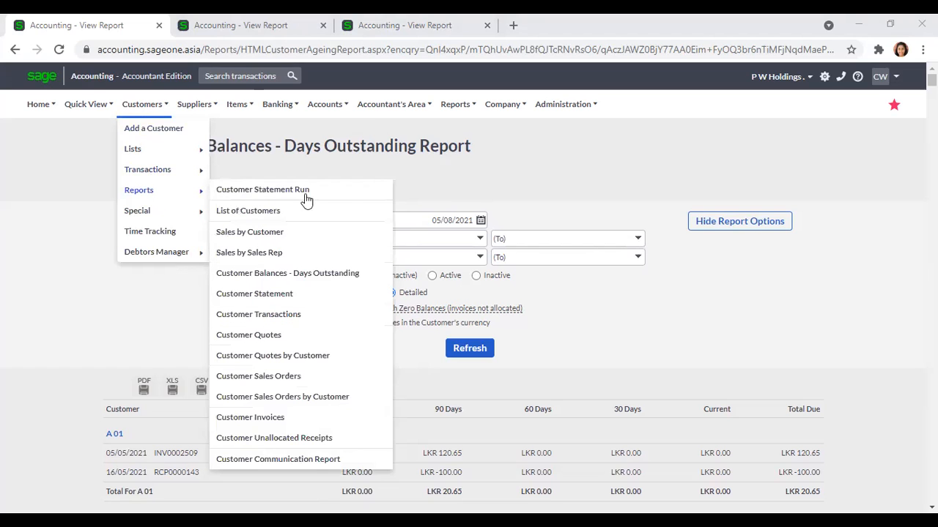
click(298, 295)
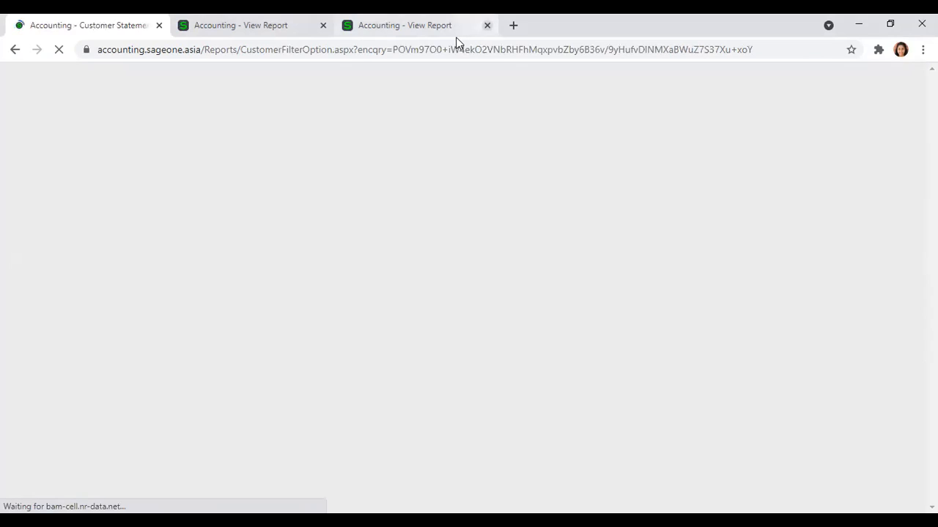
click(487, 25)
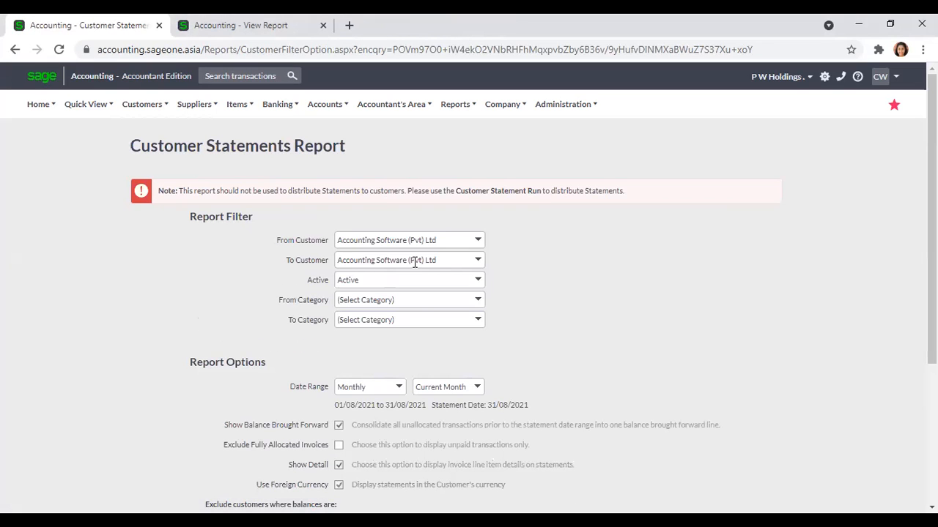
View the Customer Statements report for Accounting Software (Pvt) Ltd for the current month, with balance brought forward and invoice detail included
scroll(527, 264, down, 3)
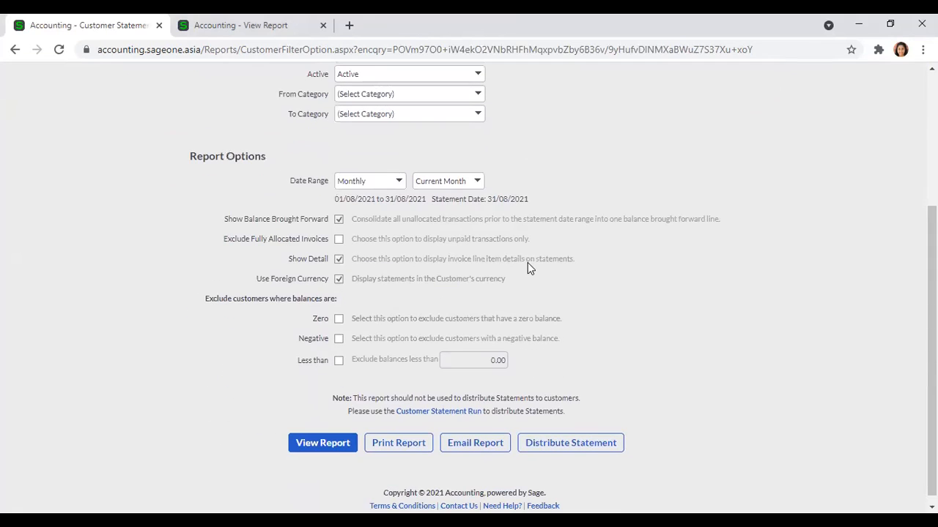
click(335, 446)
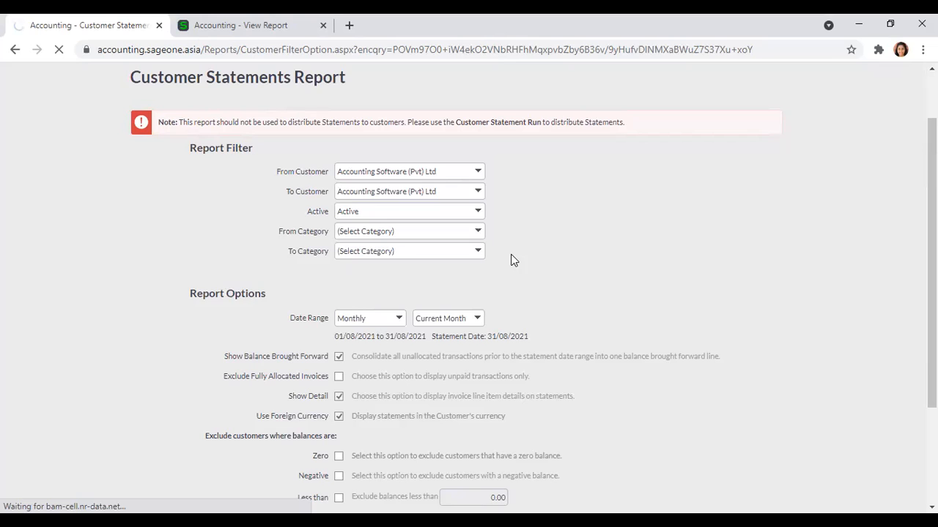
scroll(509, 254, up, 1)
click(142, 104)
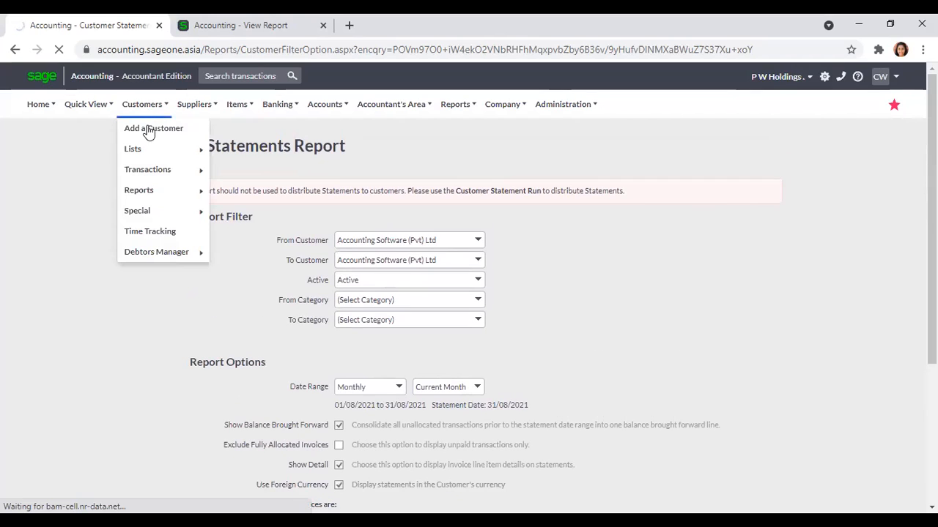
mouse_move(176, 192)
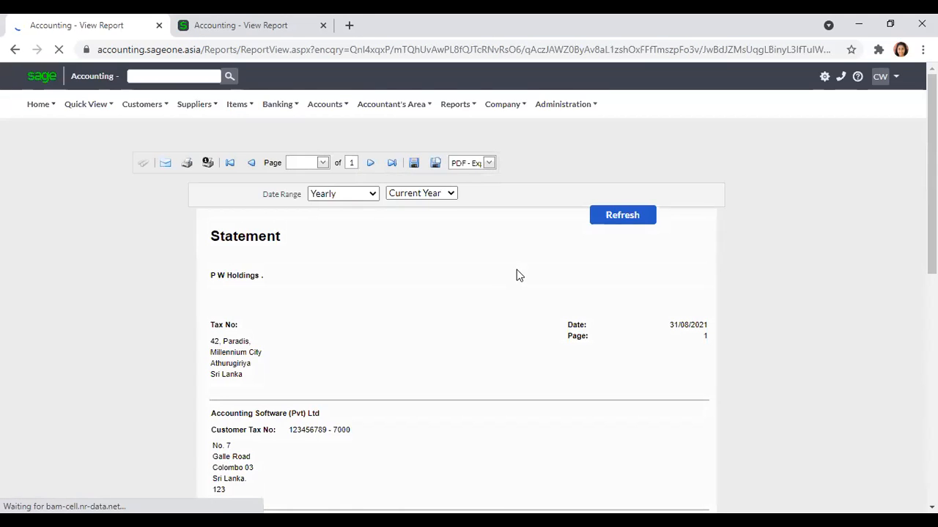
Look through the statement's company details, transaction lines, ageing breakdown, amount due and closing message
scroll(500, 274, down, 5)
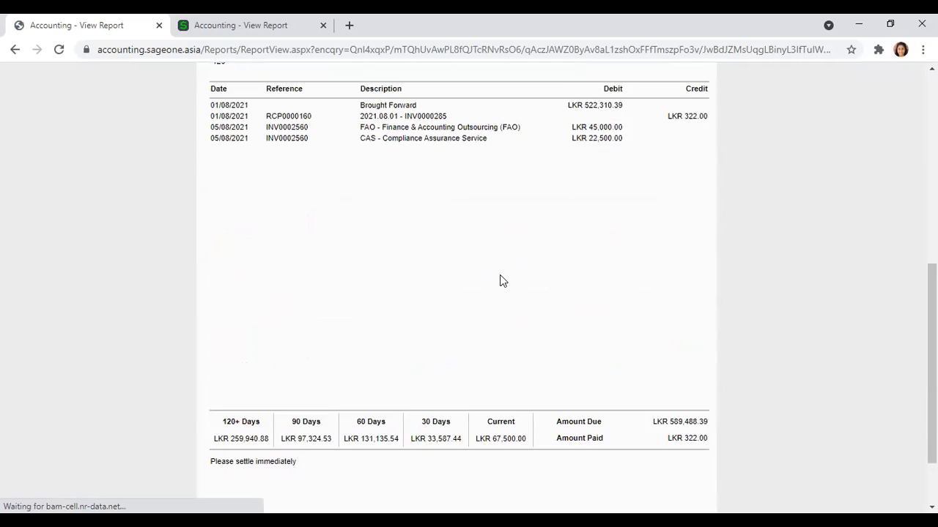
scroll(501, 279, up, 1)
scroll(264, 158, up, 3)
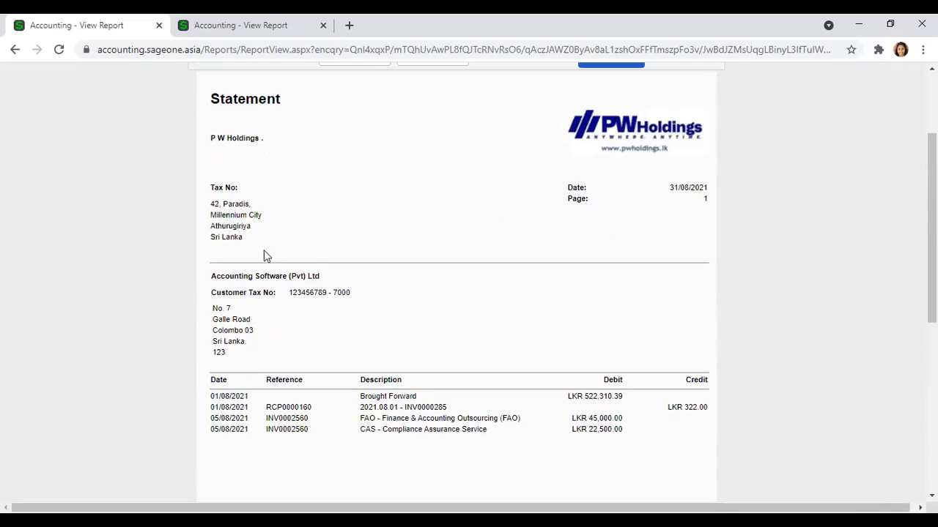
scroll(471, 437, down, 3)
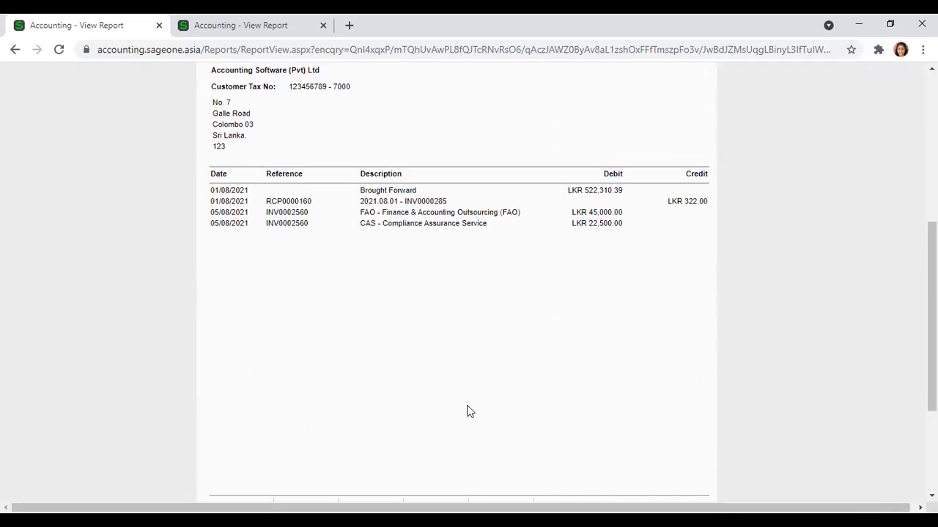
scroll(400, 312, down, 5)
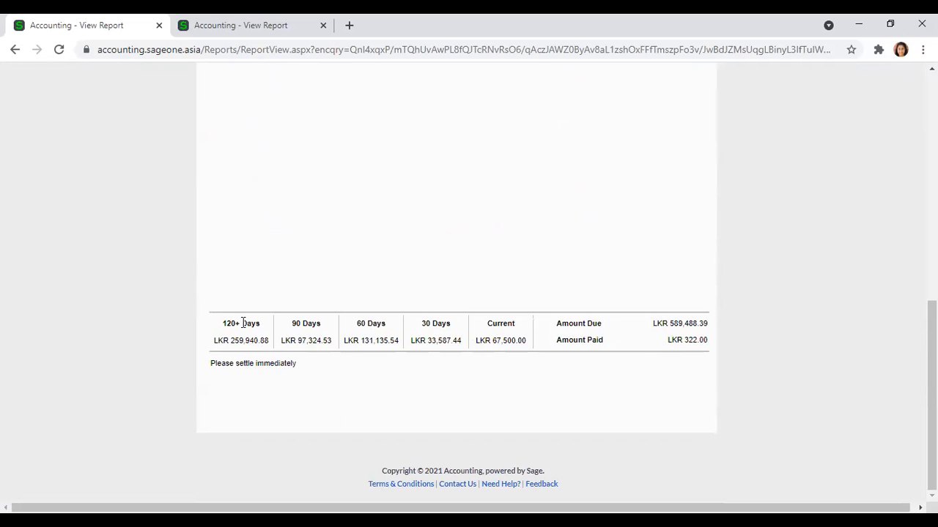
Open the Statement Messages under Documents and Statements in the company settings, using the second browser tab
key(ctrl+Tab)
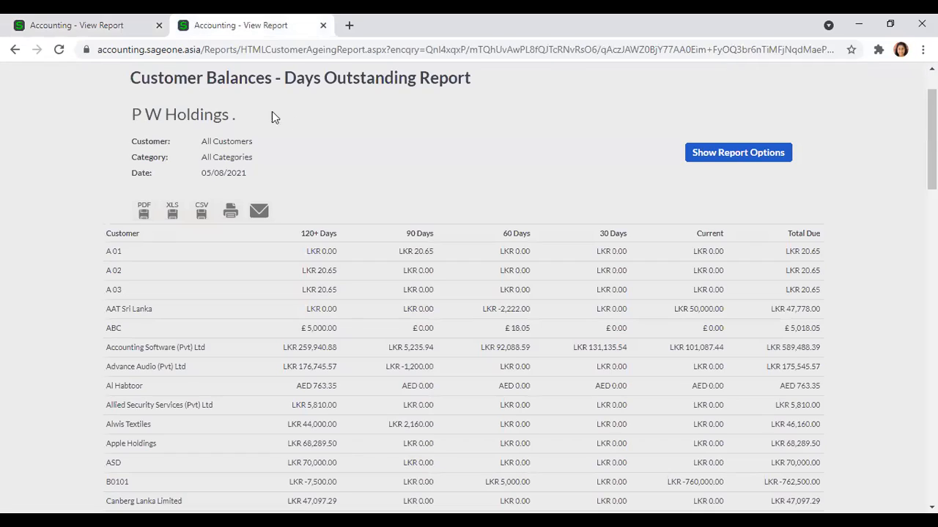
scroll(441, 130, up, 1)
click(502, 104)
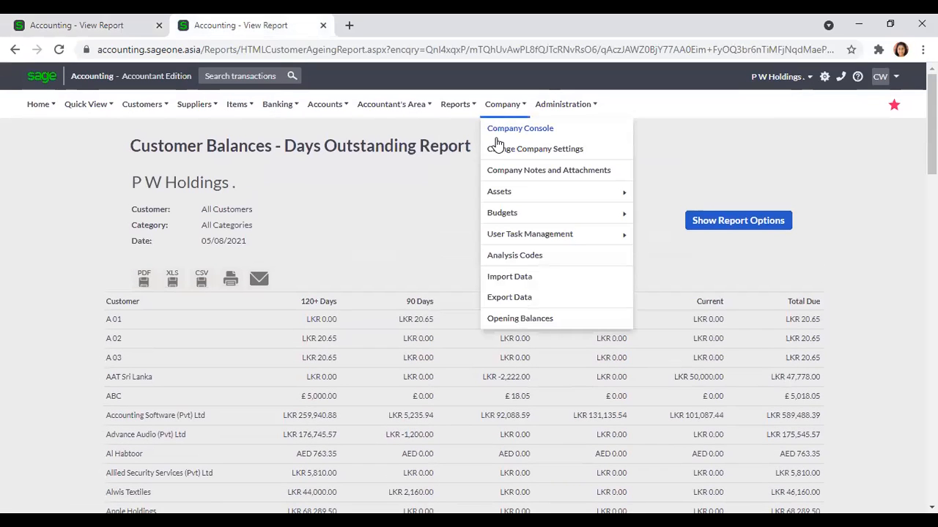
click(497, 149)
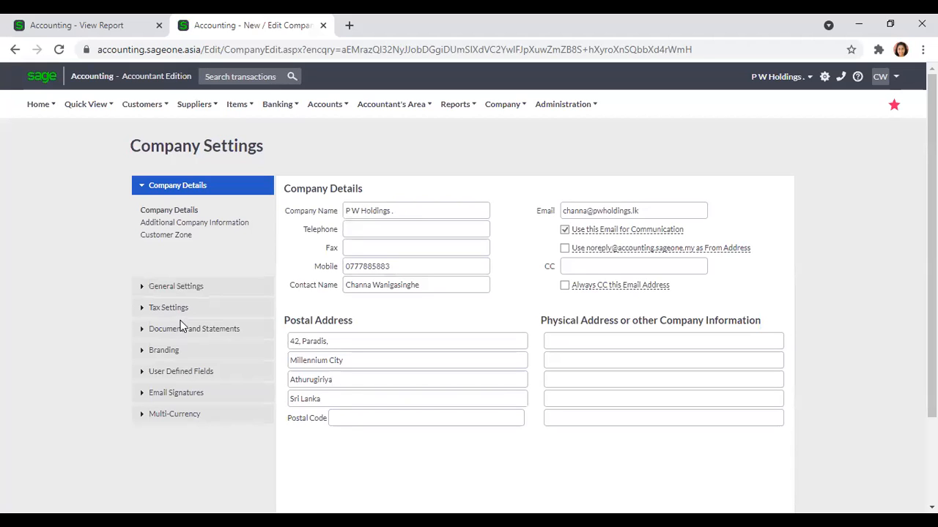
click(181, 326)
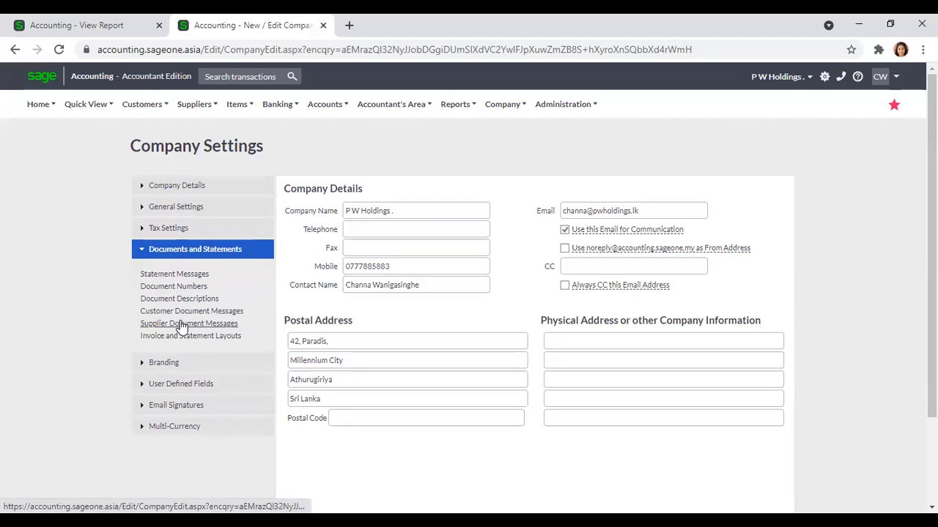
click(183, 275)
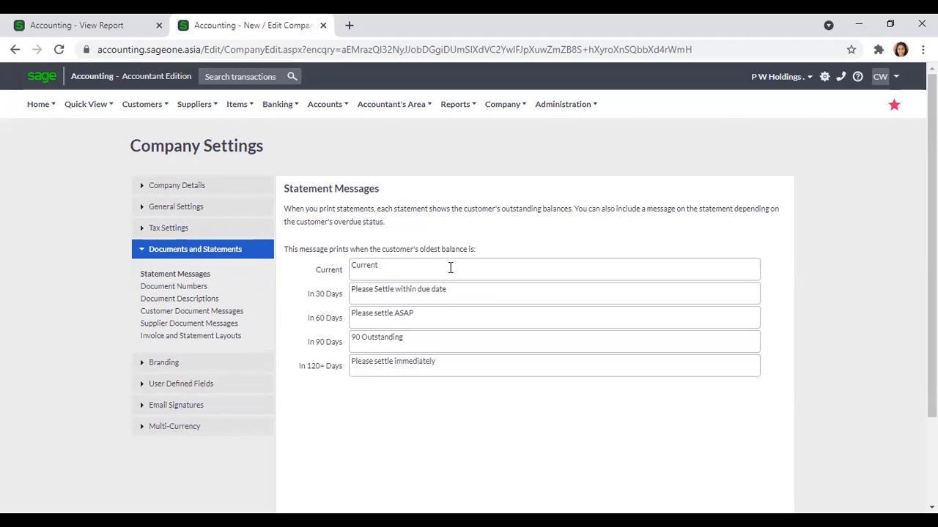
Review the statement messages set for the Current, 30 Days and 60 Days balances
double_click(402, 269)
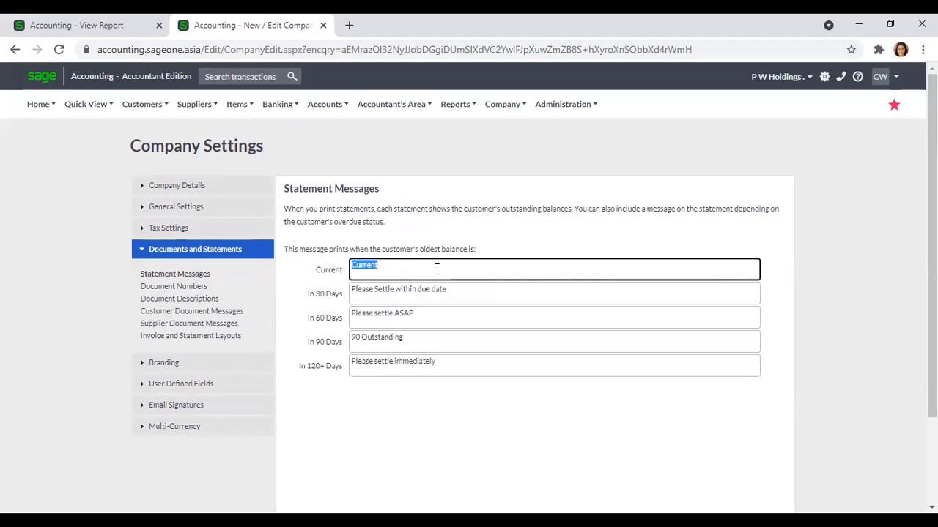
triple_click(439, 296)
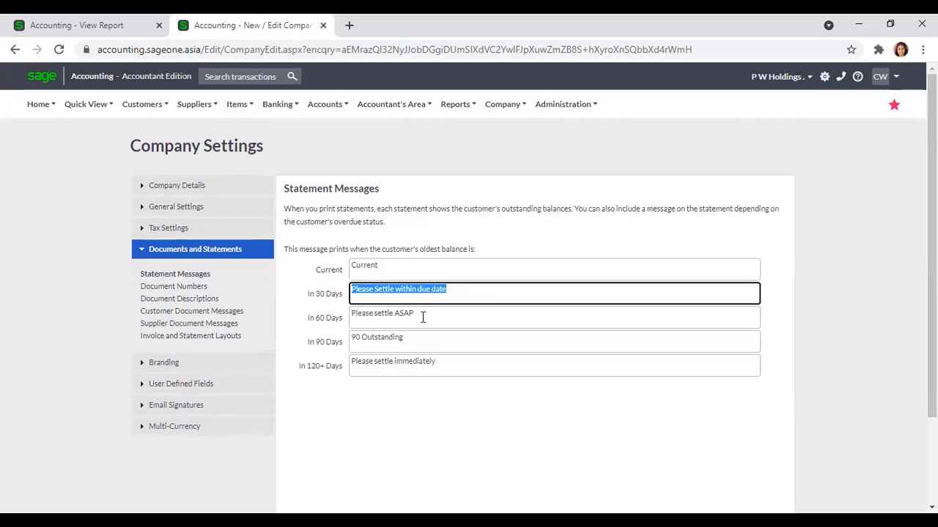
triple_click(423, 317)
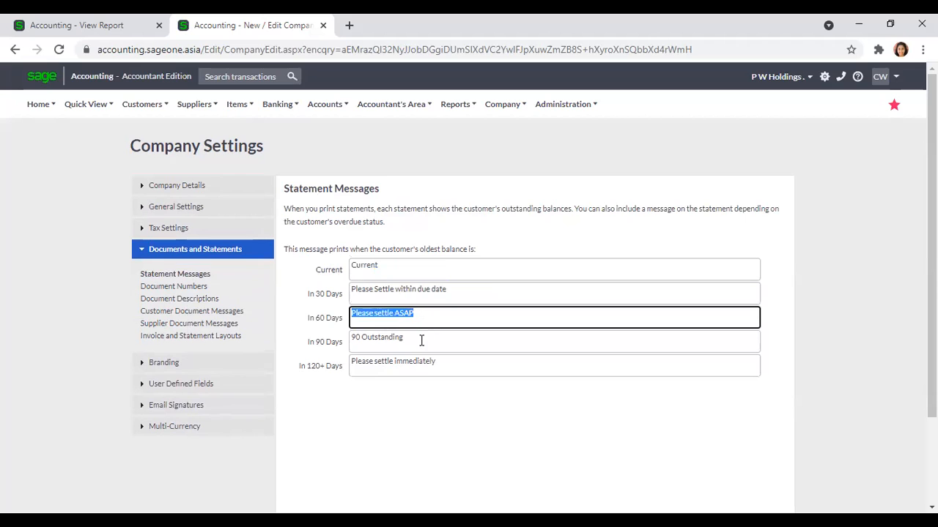
Compare the In 120+ Days statement message with the ageing breakdown and closing message on the customer statement
click(106, 31)
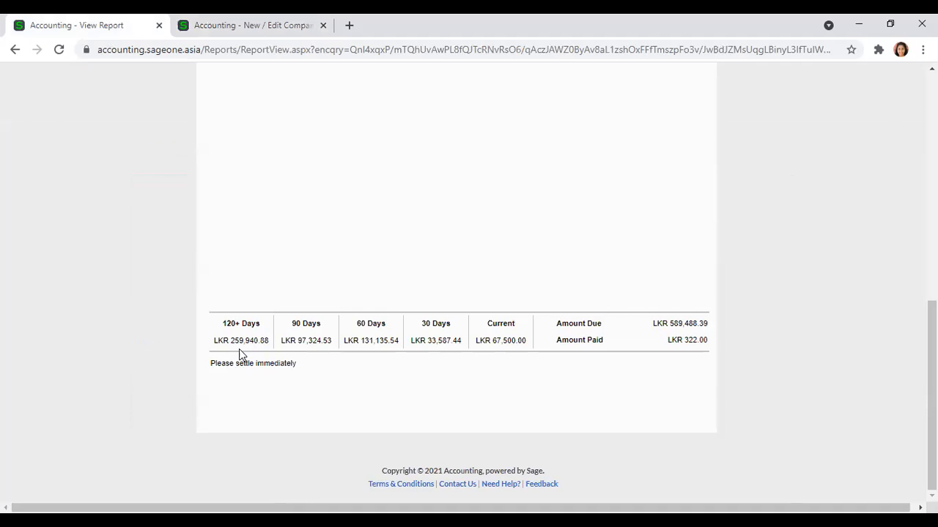
click(187, 26)
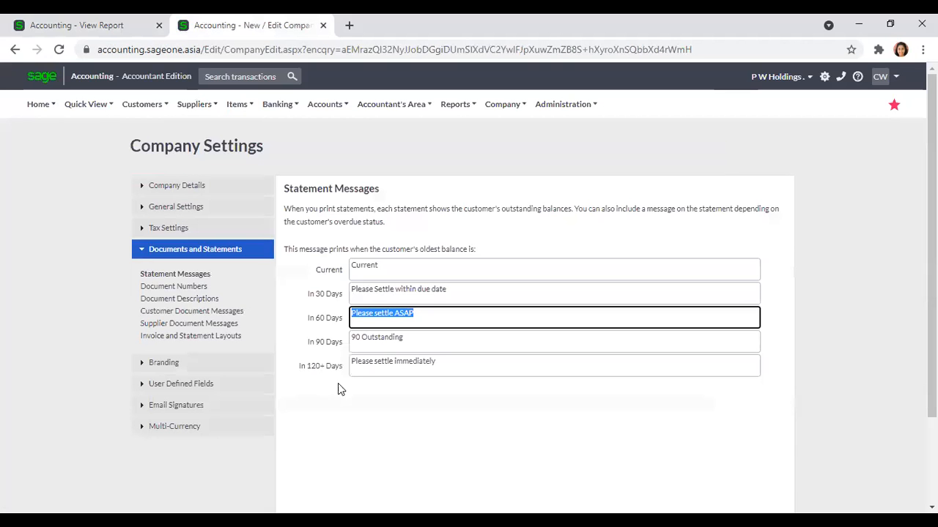
click(396, 361)
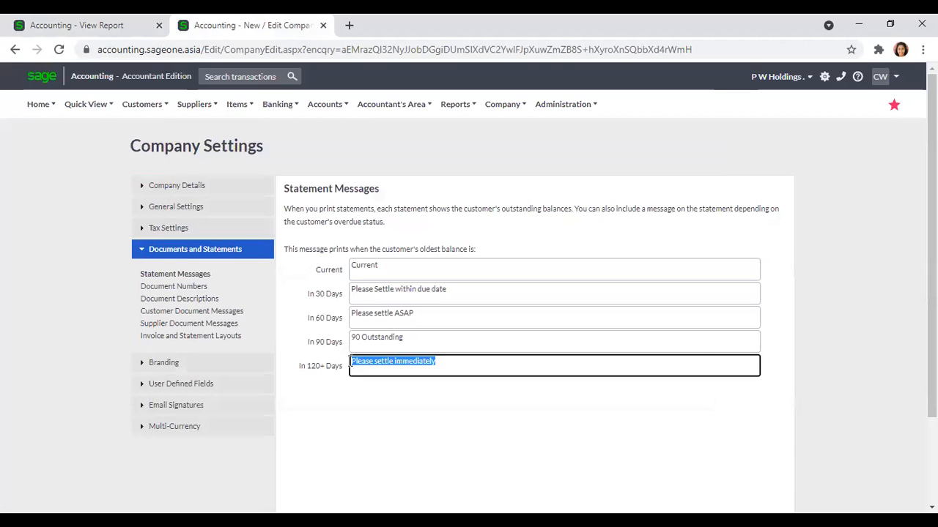
click(77, 24)
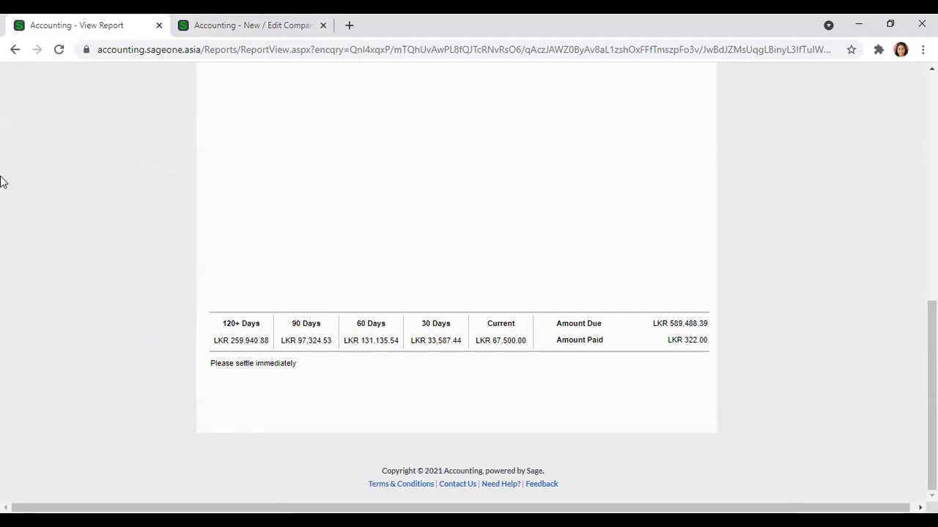
click(220, 26)
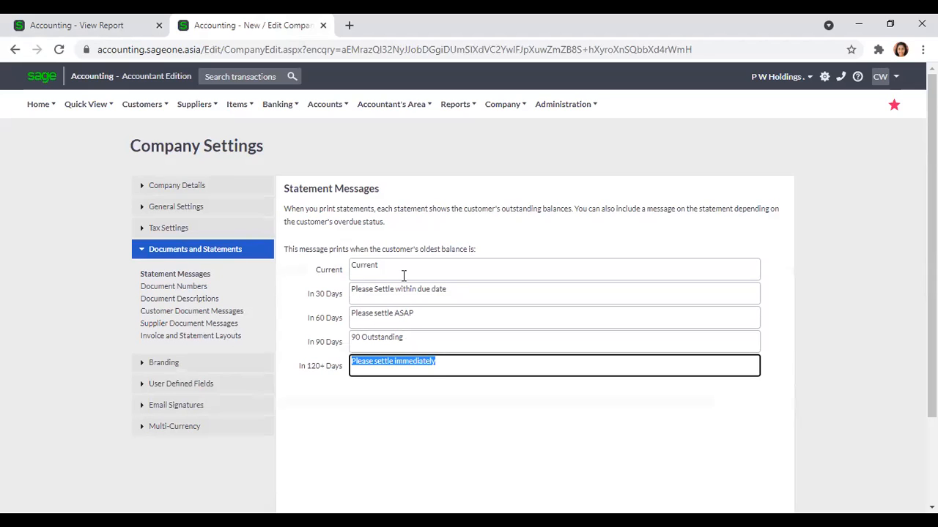
click(147, 28)
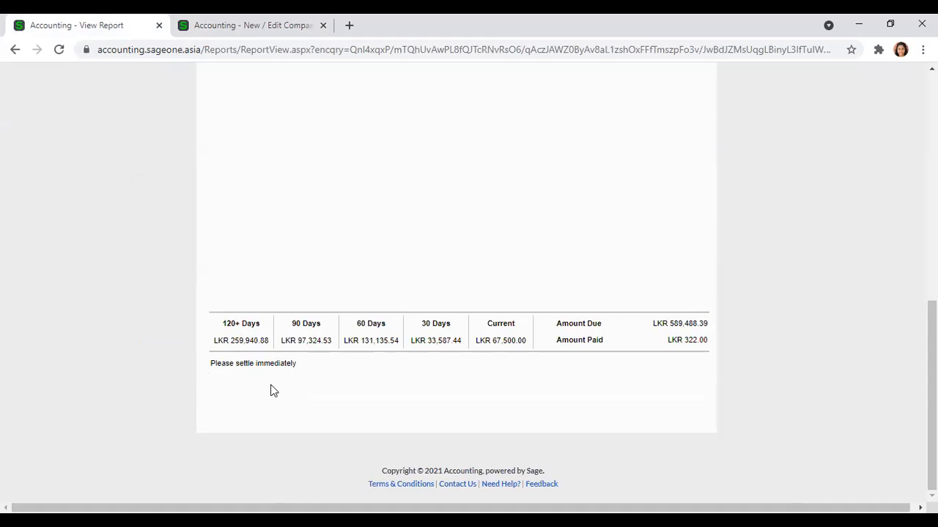
click(245, 25)
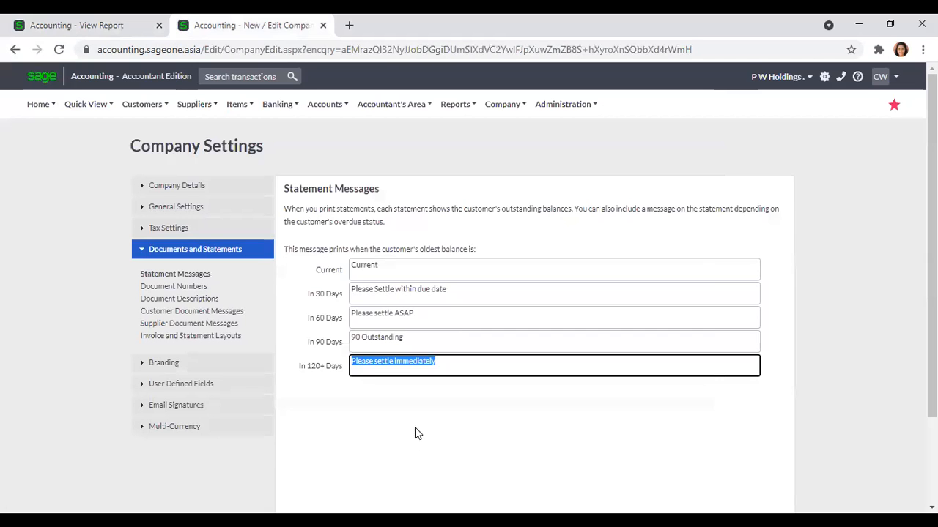
Return to the customer statement and open the Customer Transactions report from the customer reports
mouse_move(134, 106)
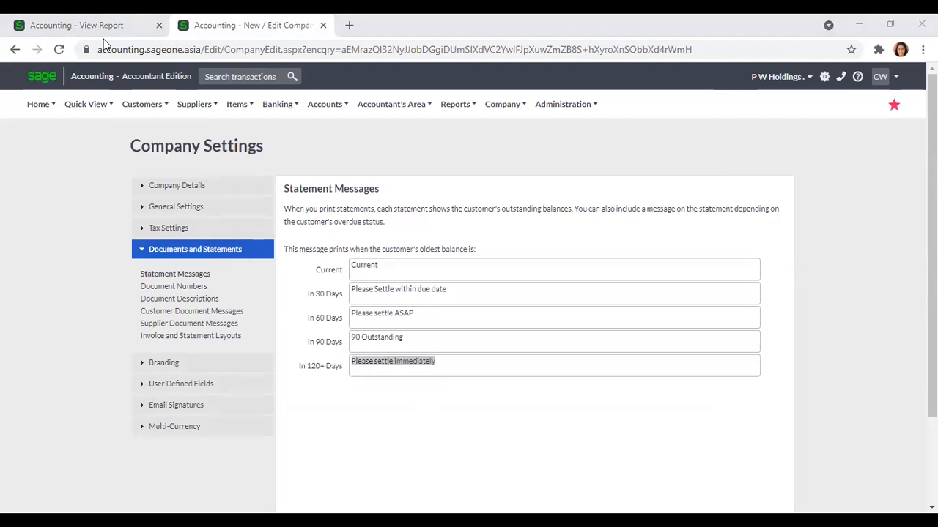
click(88, 25)
scroll(276, 378, up, 10)
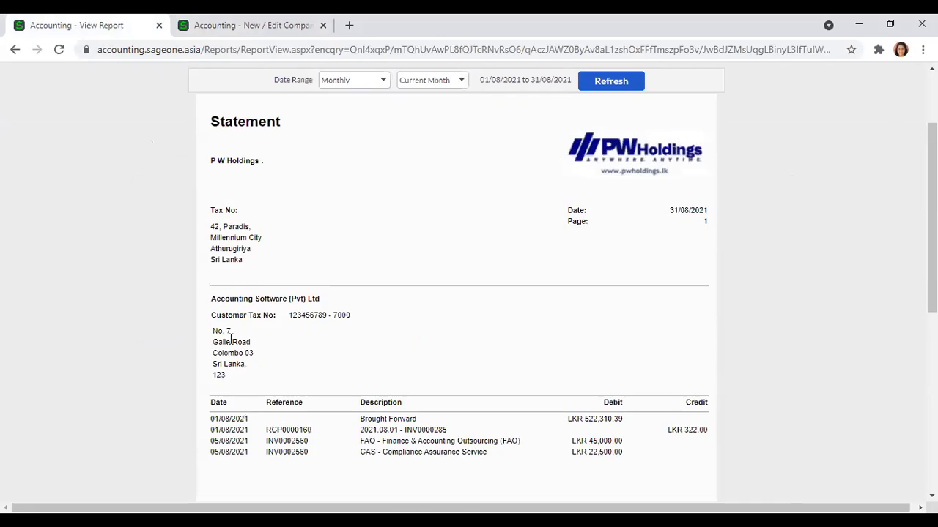
mouse_move(140, 109)
mouse_move(138, 182)
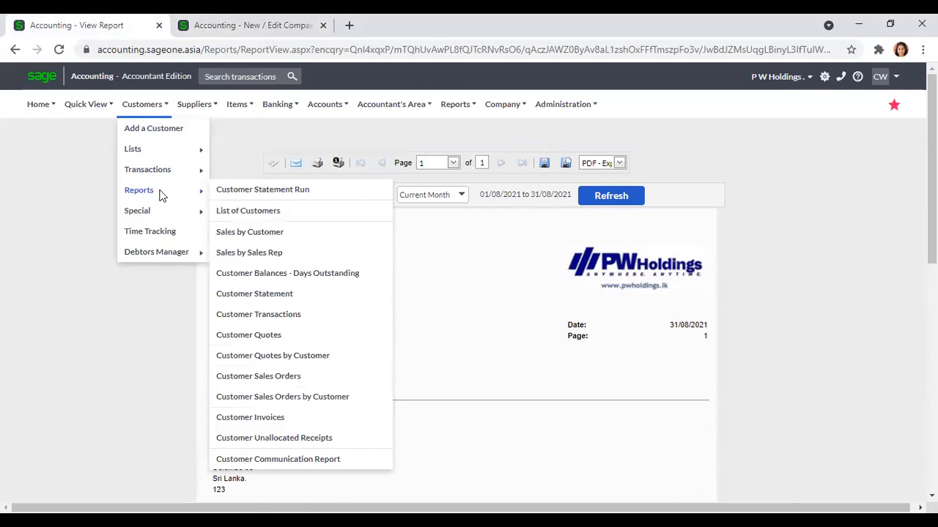
click(272, 317)
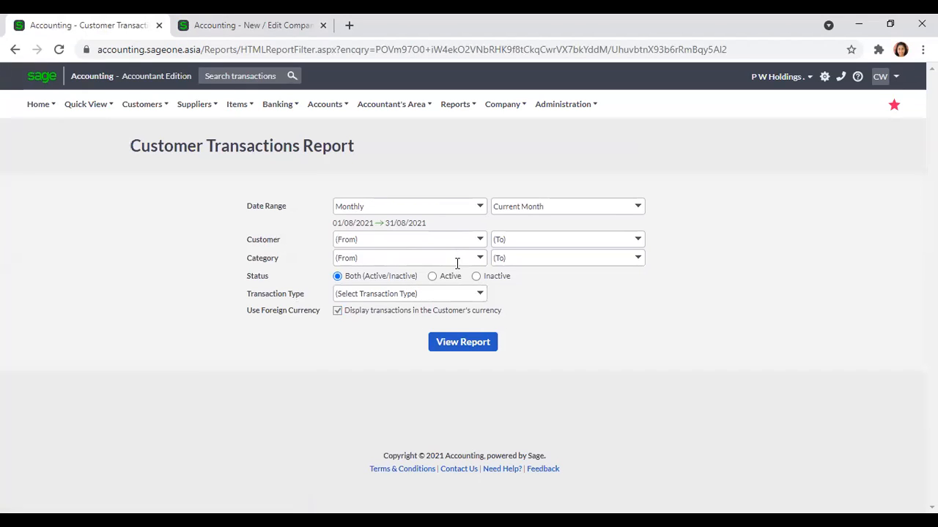
Check the available transaction types, then view the current month's Customer Transactions report for all customers without a type filter
click(479, 298)
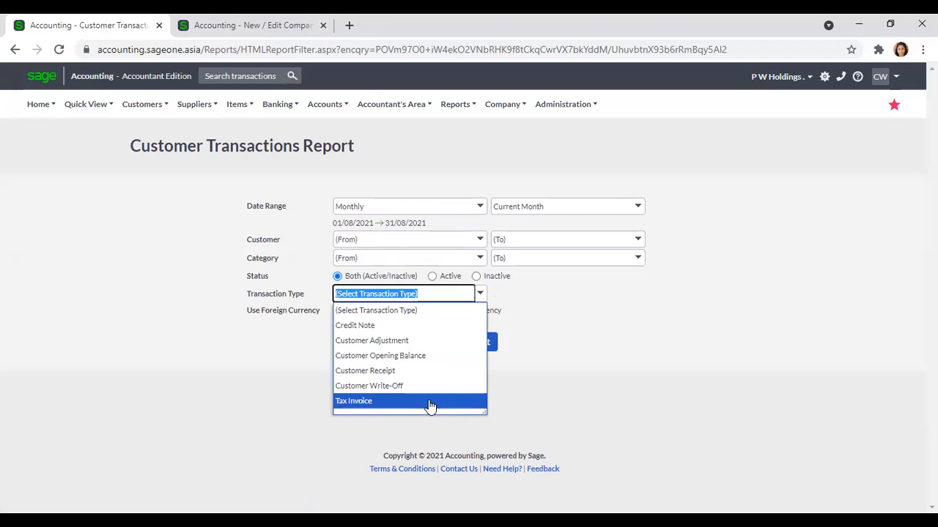
click(608, 386)
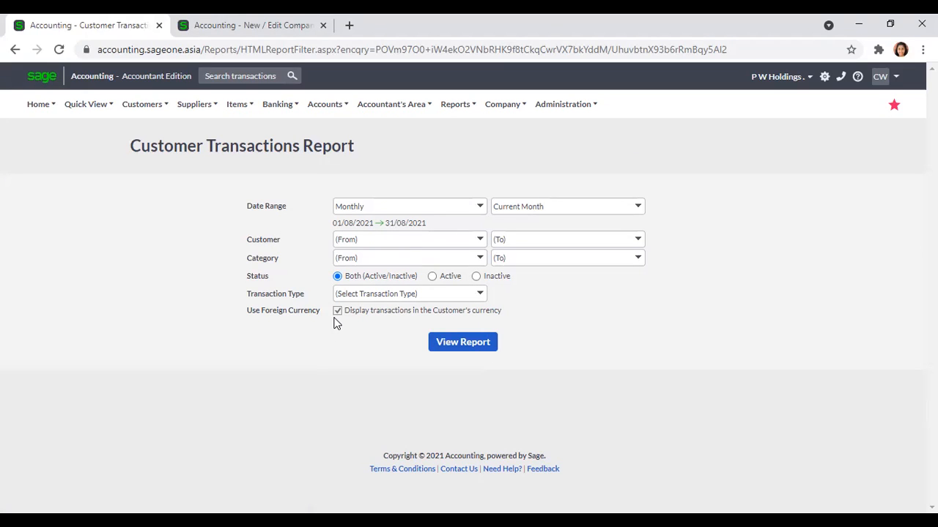
click(434, 347)
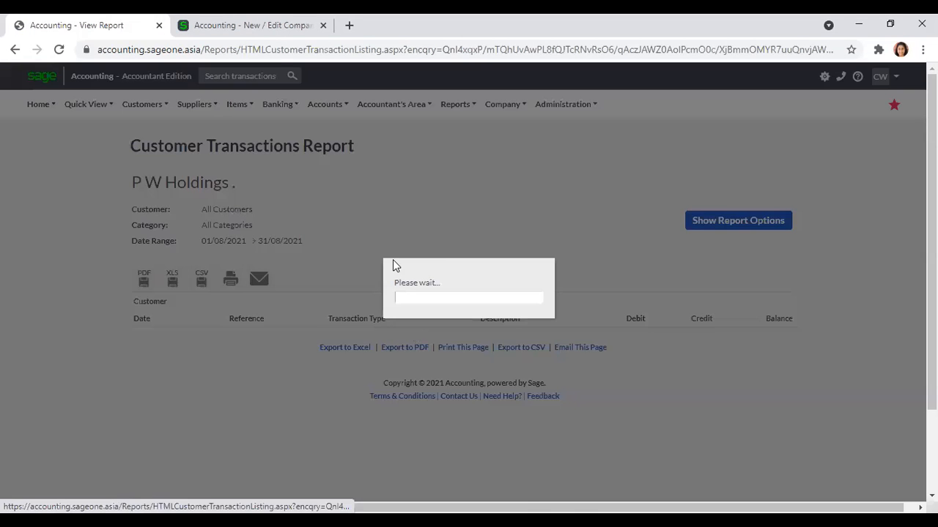
scroll(393, 263, down, 2)
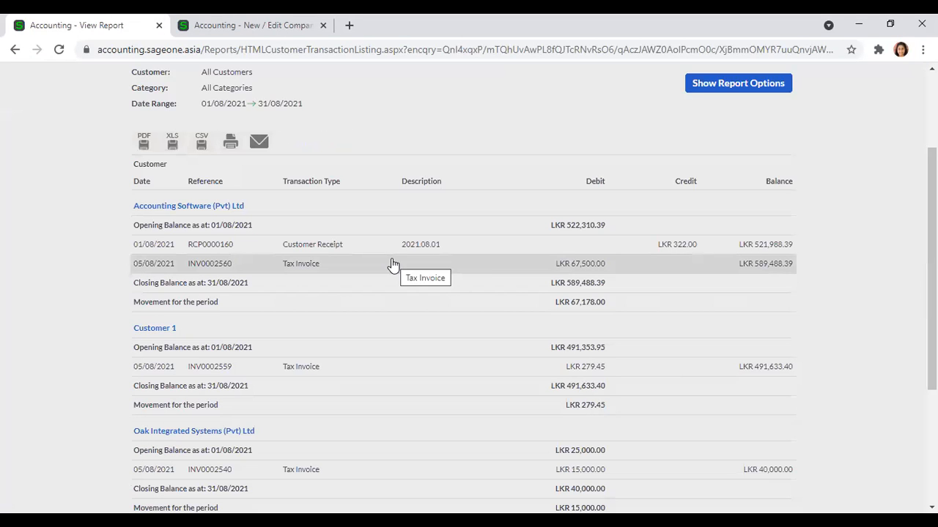
scroll(392, 264, up, 1)
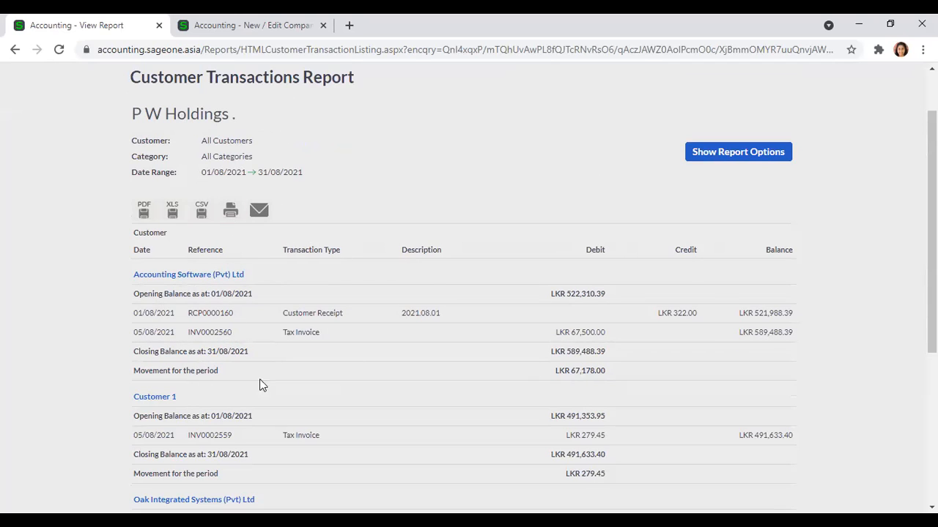
scroll(674, 380, down, 4)
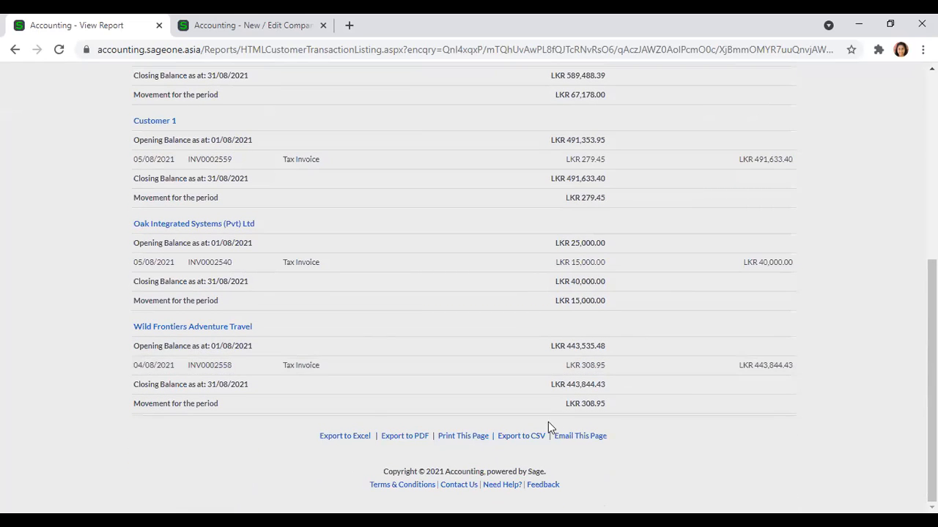
Turn off displaying transactions in the customer's currency, refresh the report and check its end for the grand total
scroll(815, 208, up, 4)
click(750, 152)
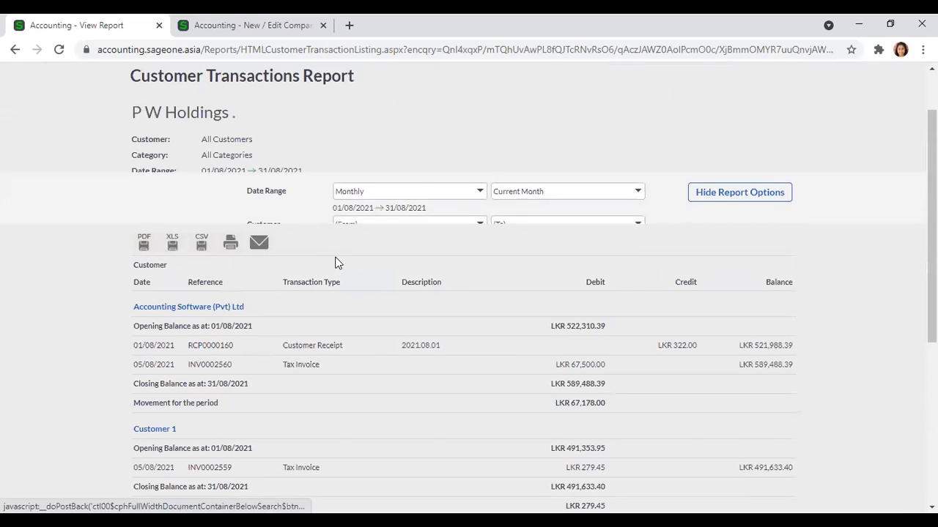
click(460, 287)
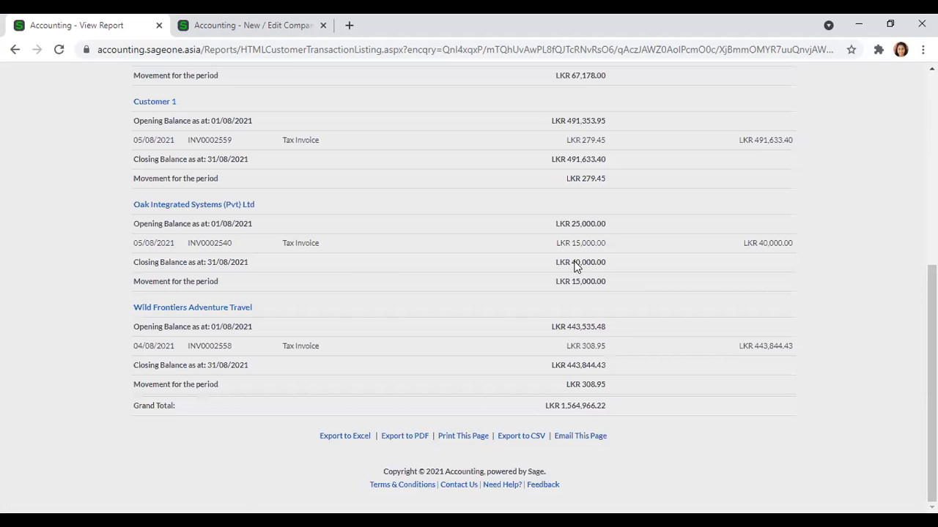
scroll(575, 268, up, 5)
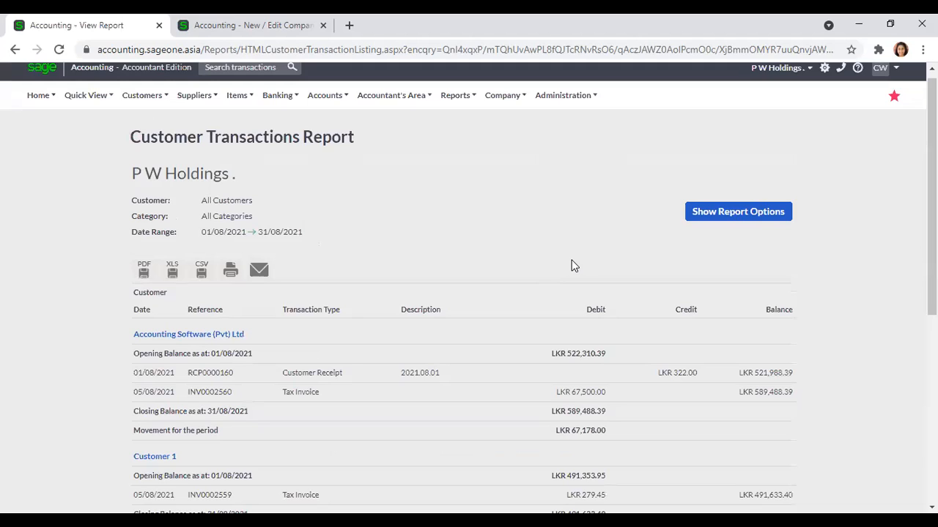
scroll(572, 269, up, 1)
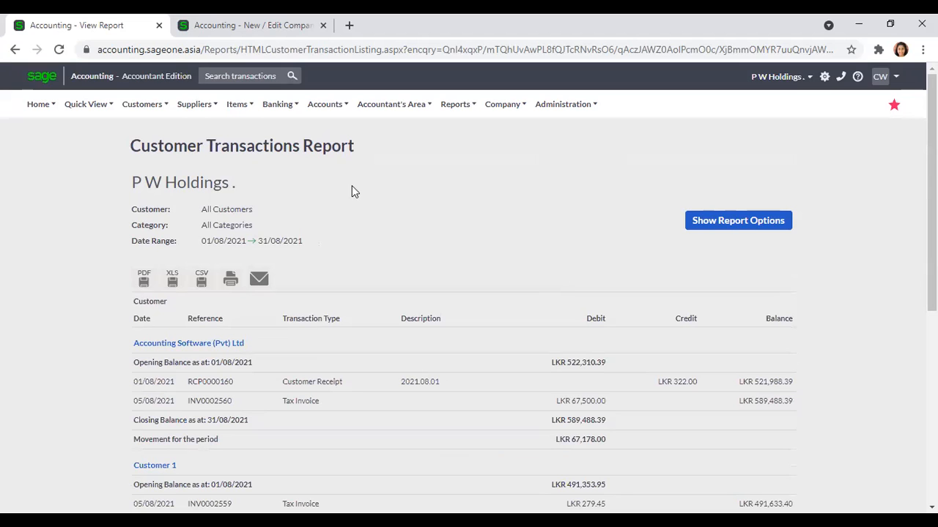
Open the Customer Quotes report from the customer reports and set its date range to Yearly, Current Year
click(142, 104)
mouse_move(163, 199)
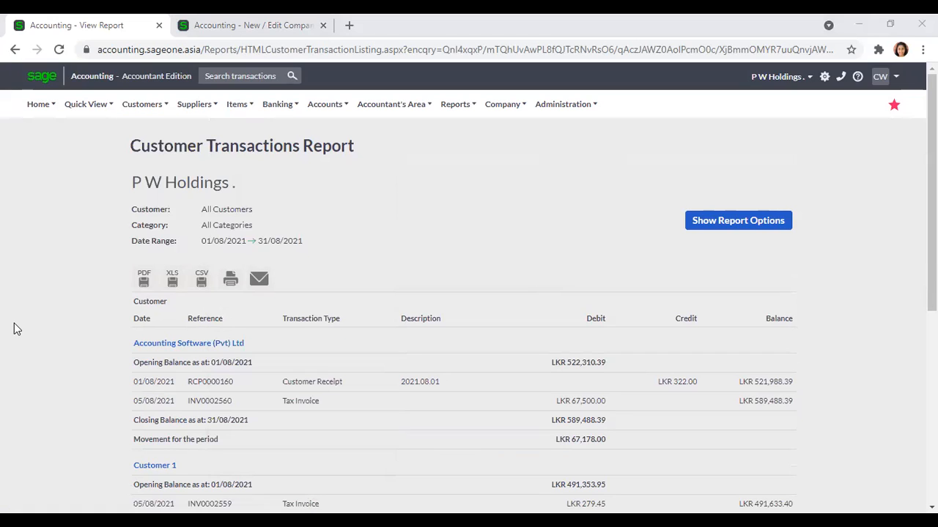
mouse_move(153, 105)
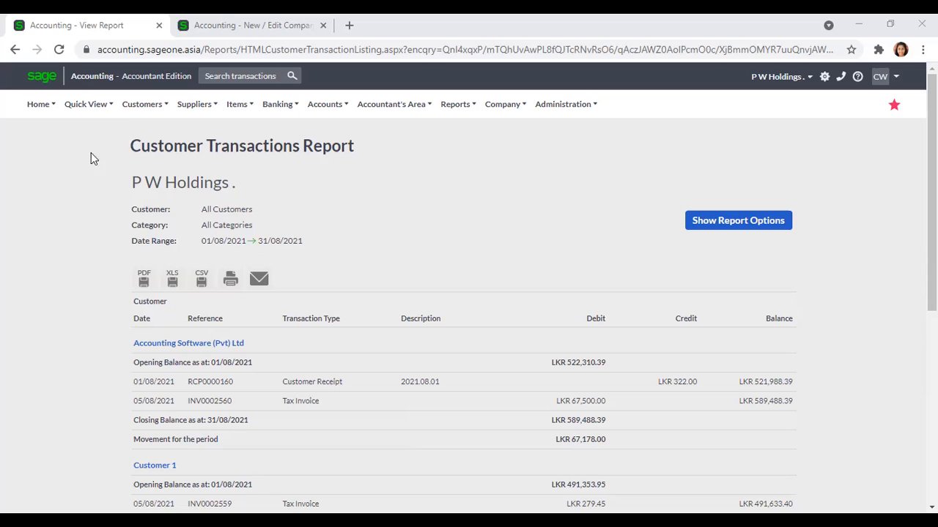
mouse_move(138, 115)
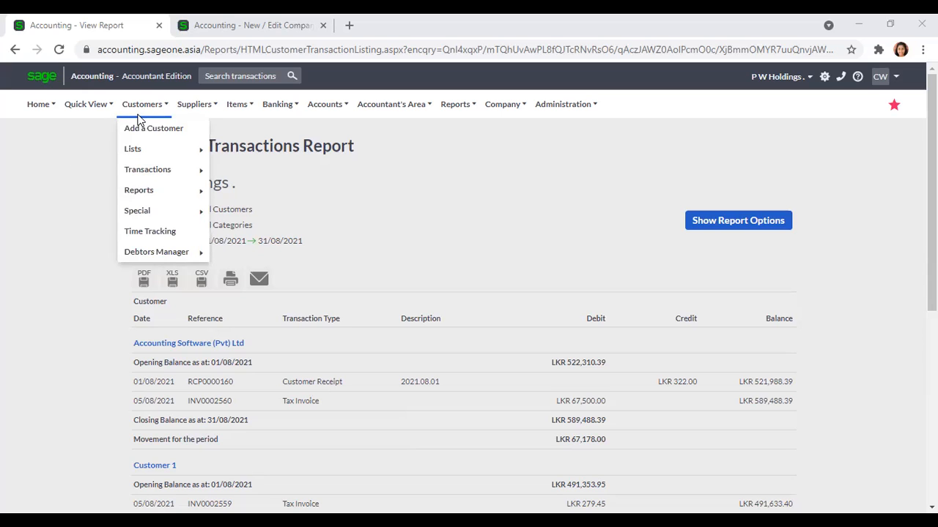
mouse_move(142, 188)
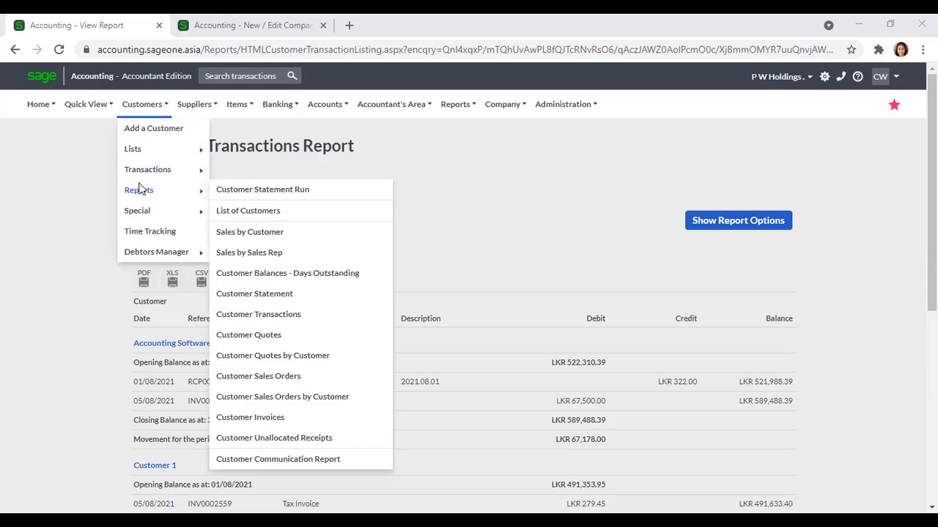
click(286, 340)
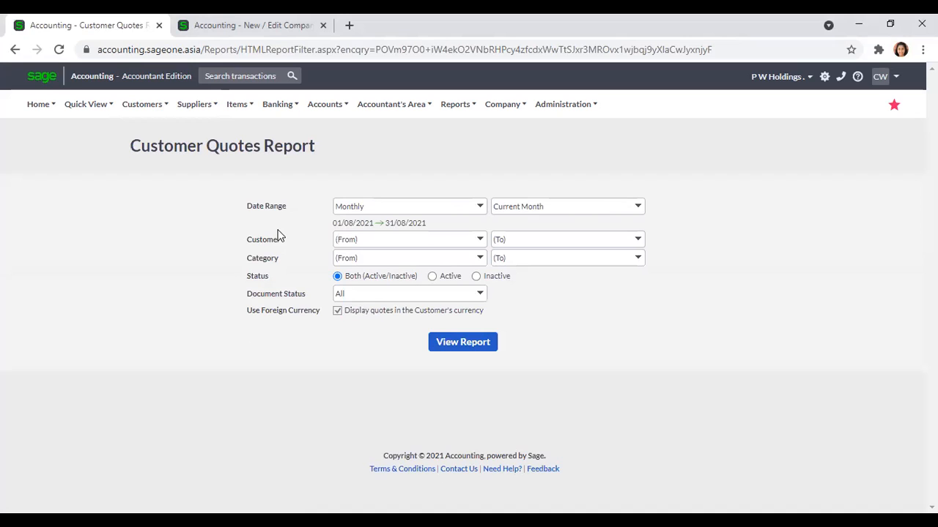
click(480, 210)
click(392, 253)
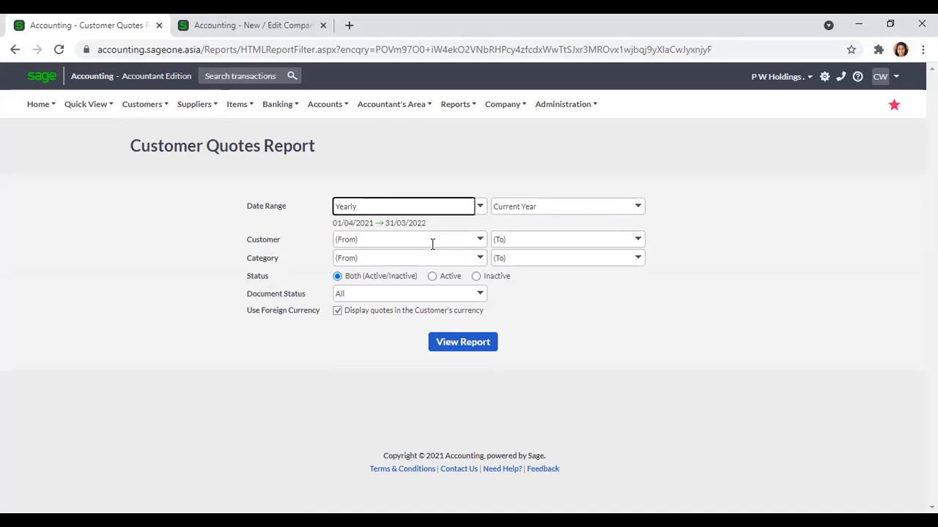
Check the customer and category filter choices, then view the Customer Quotes report for all customers and categories
click(477, 245)
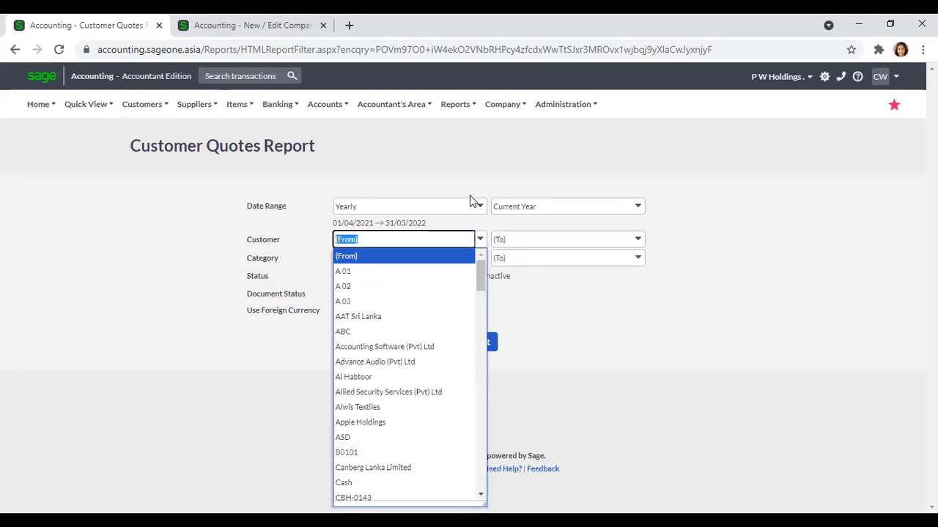
click(469, 205)
click(479, 259)
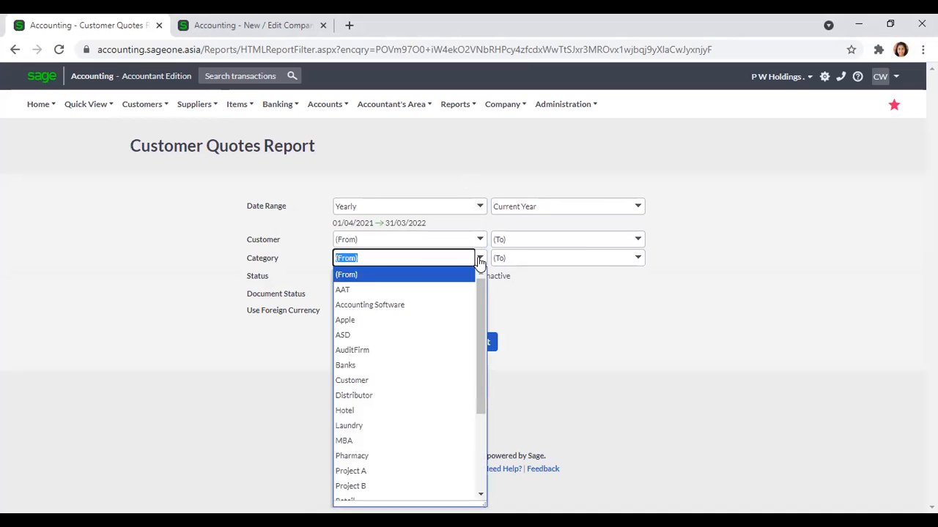
click(591, 358)
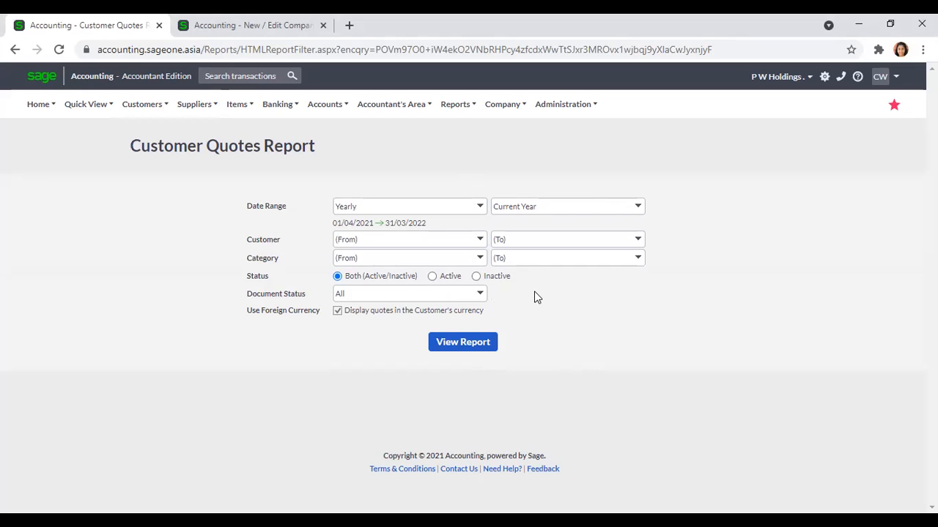
click(462, 342)
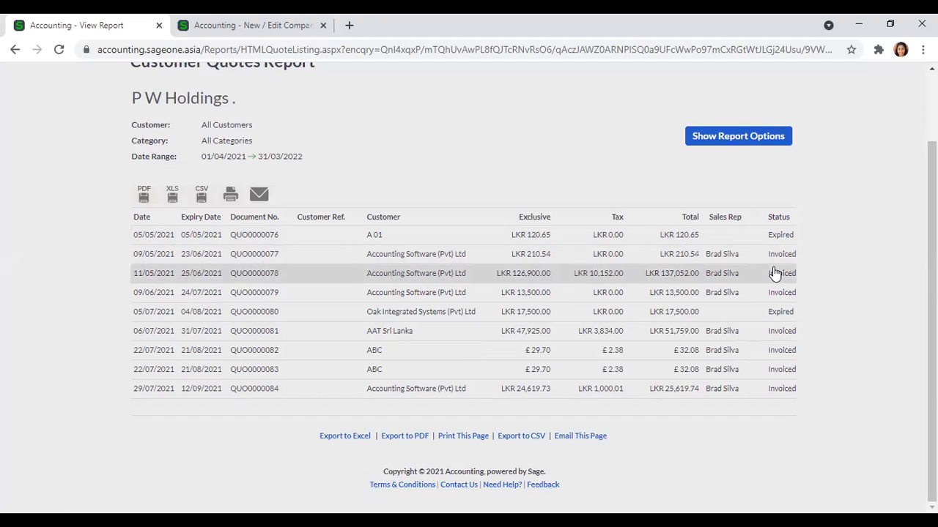
Filter the Customer Quotes report to the Invoiced document status and refresh it
click(711, 139)
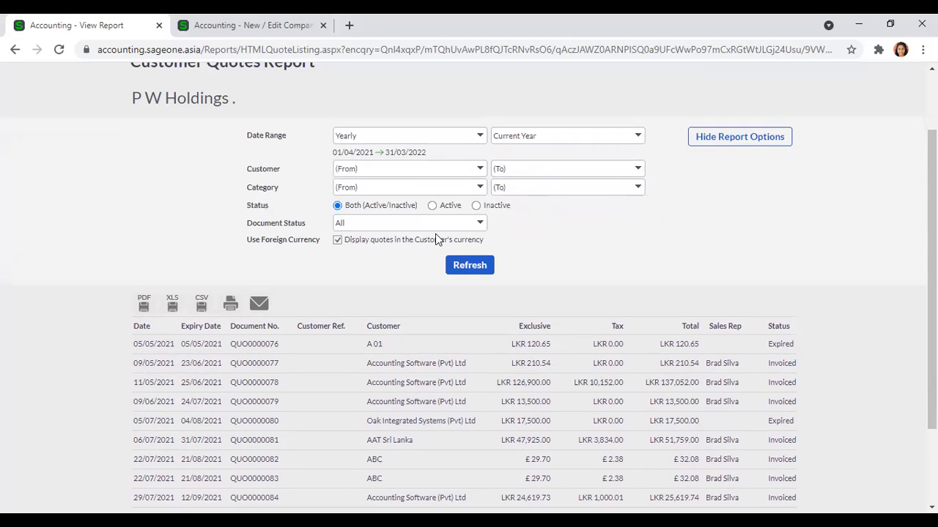
click(480, 224)
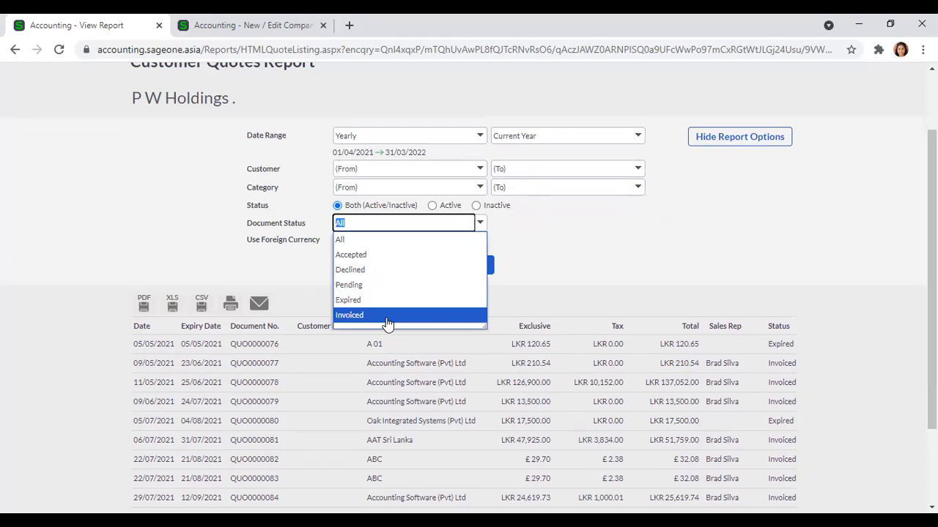
click(595, 282)
click(482, 228)
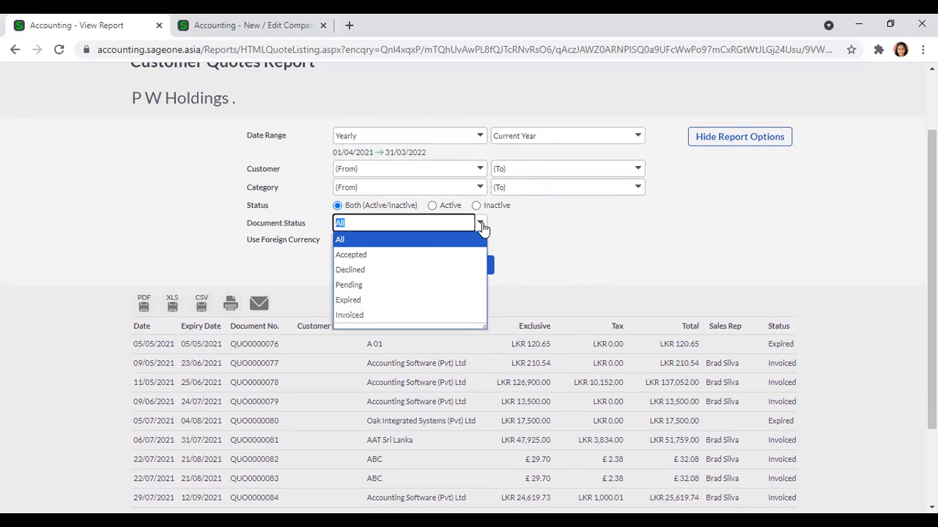
click(370, 315)
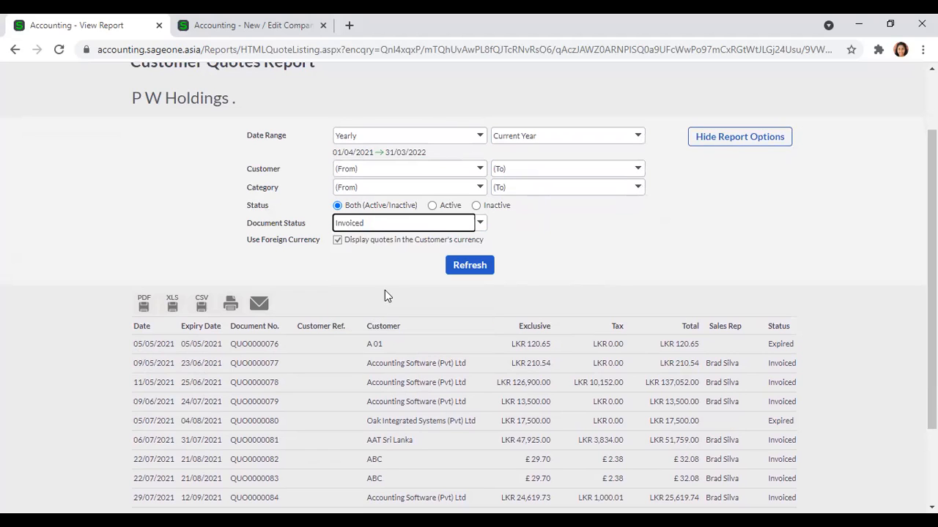
click(459, 270)
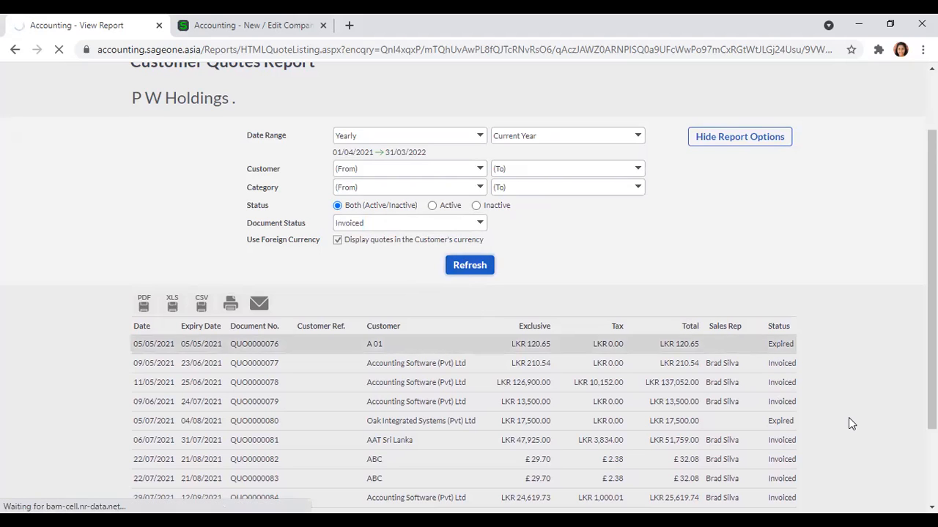
scroll(806, 396, down, 3)
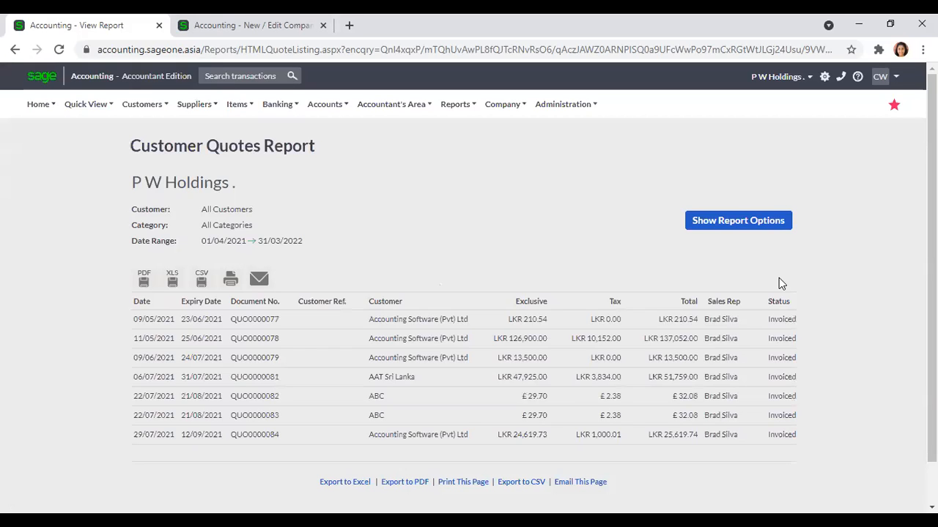
Set the Customer Quotes report's document status back to All and refresh it
click(738, 221)
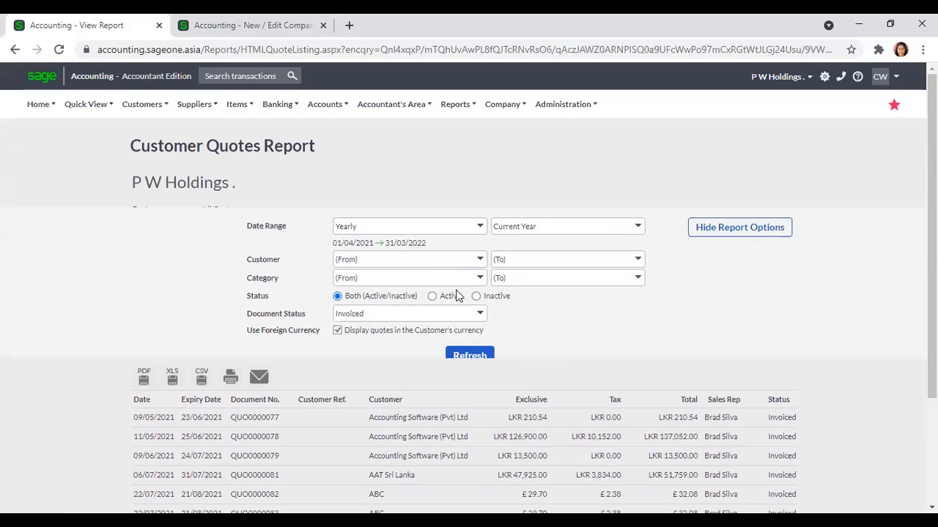
click(480, 311)
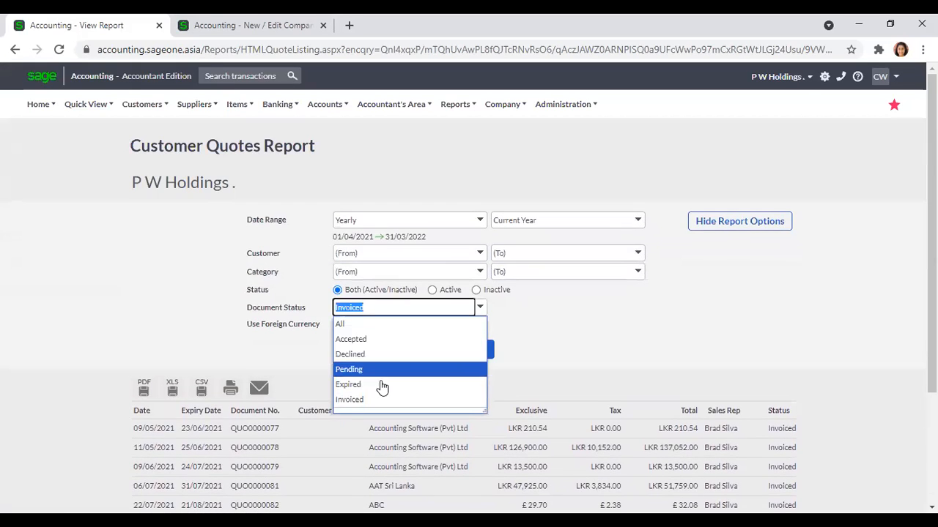
click(395, 329)
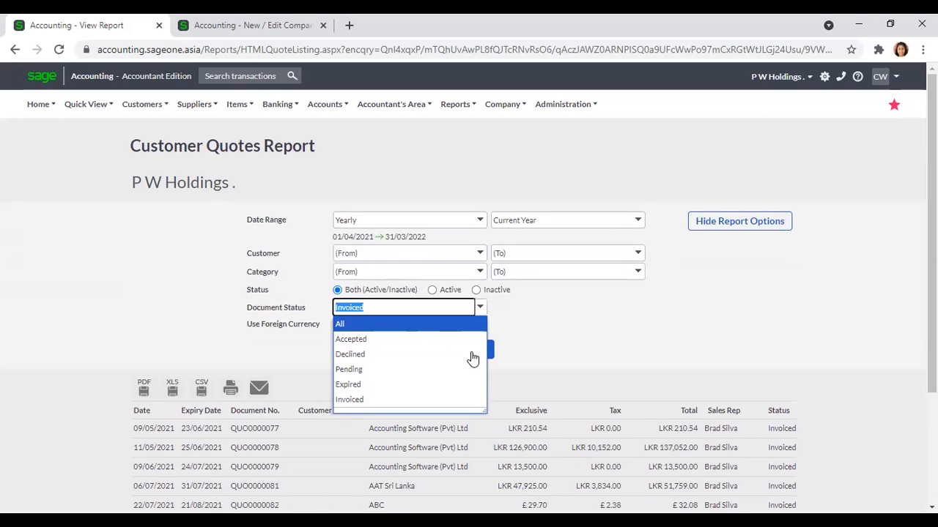
click(473, 355)
scroll(698, 323, down, 3)
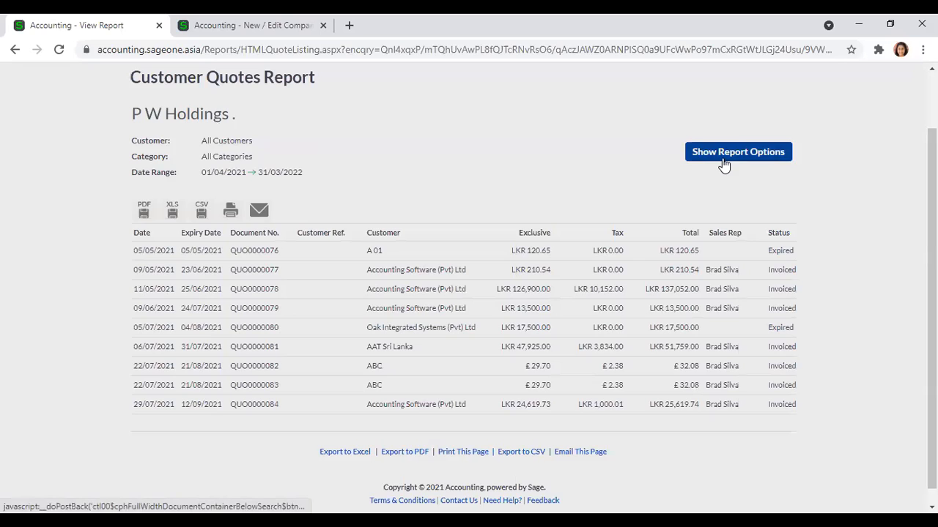
Turn off displaying quotes in the customer's currency, refresh the Customer Quotes report and check its grand total
click(727, 159)
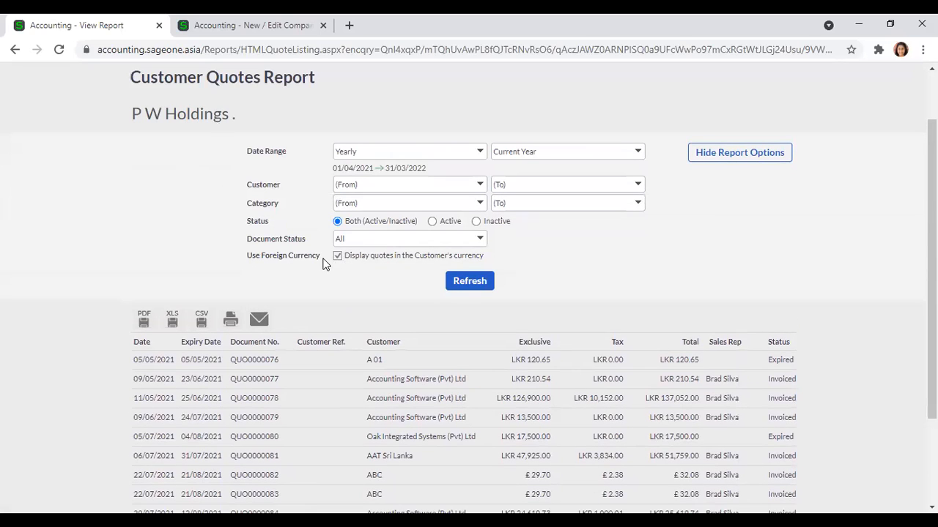
scroll(614, 396, down, 1)
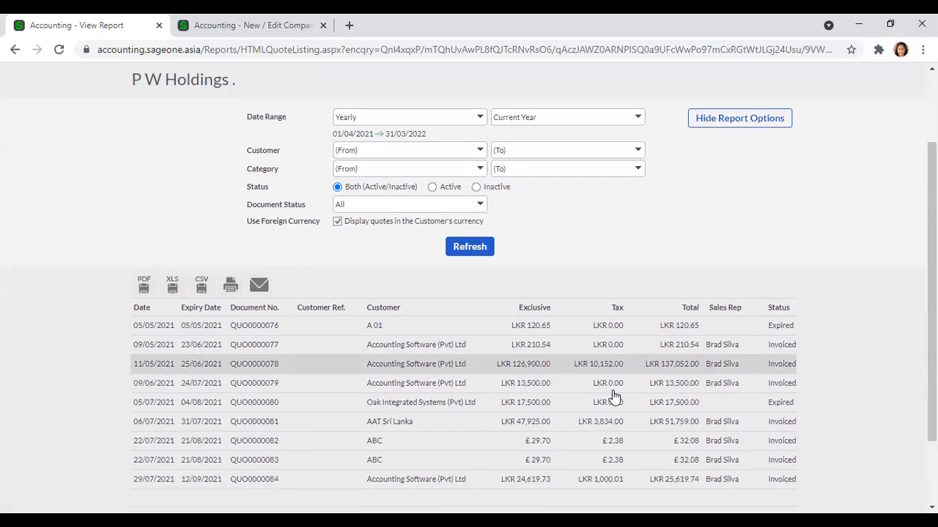
scroll(614, 396, down, 1)
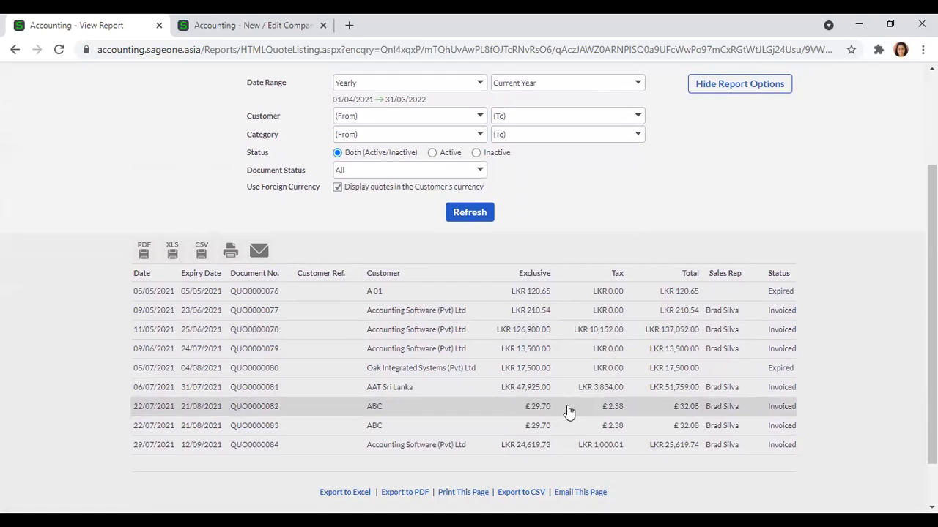
click(337, 187)
click(476, 212)
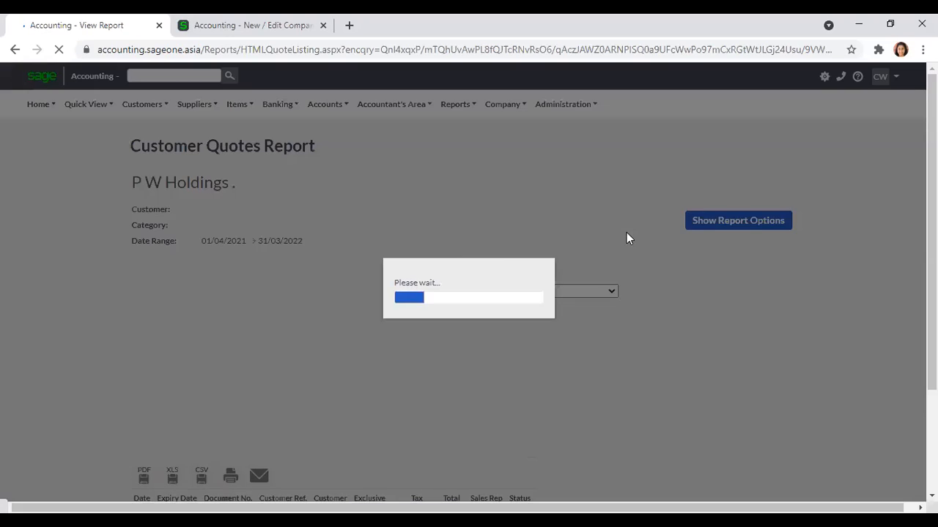
scroll(561, 314, down, 3)
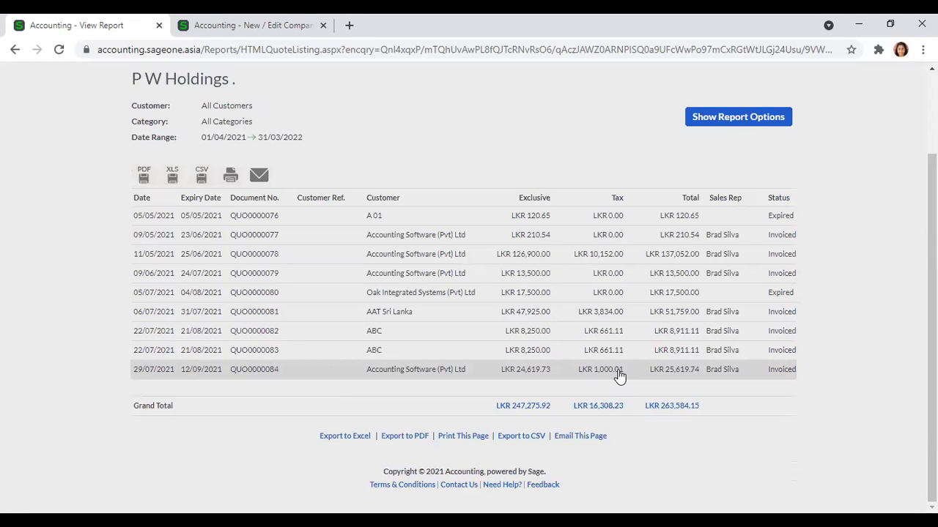
Open the quote dated 09/06/2021 from the report to view its details, then return to the Customer Quotes report
click(739, 280)
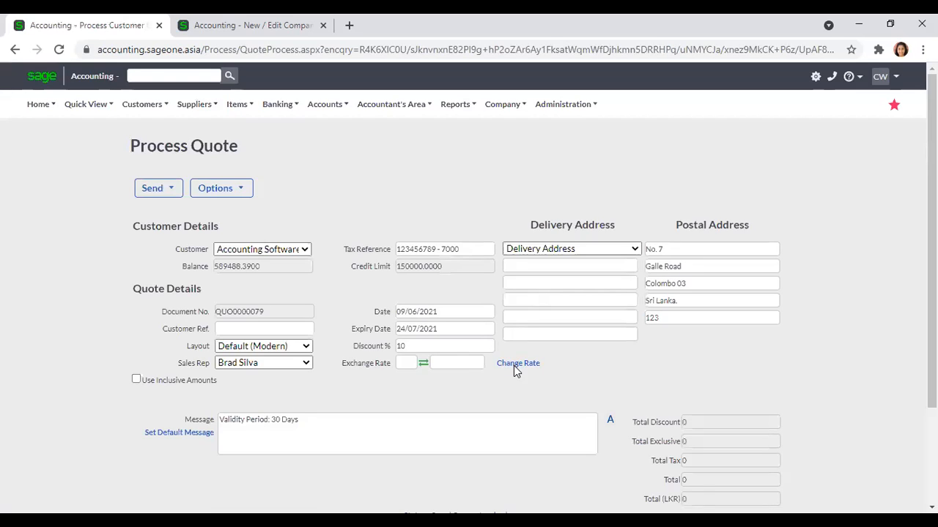
click(16, 50)
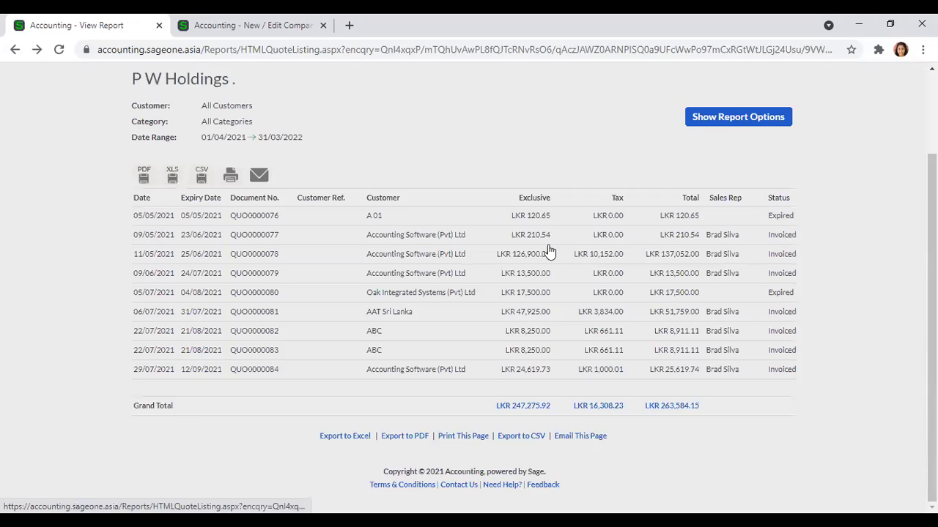
scroll(174, 44, up, 2)
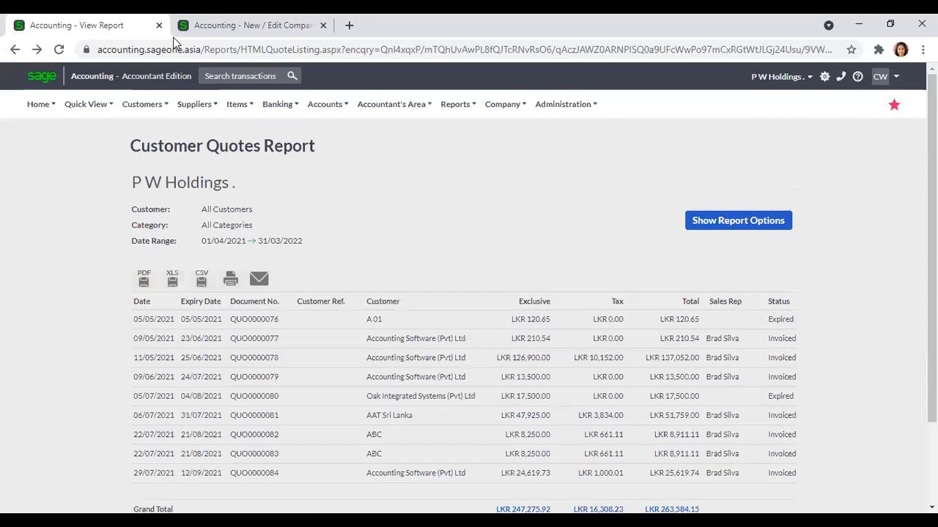
In the second browser tab, view the Customer Quotes by Customer report with the date range Yearly, Current Year
click(179, 28)
mouse_move(143, 110)
mouse_move(145, 200)
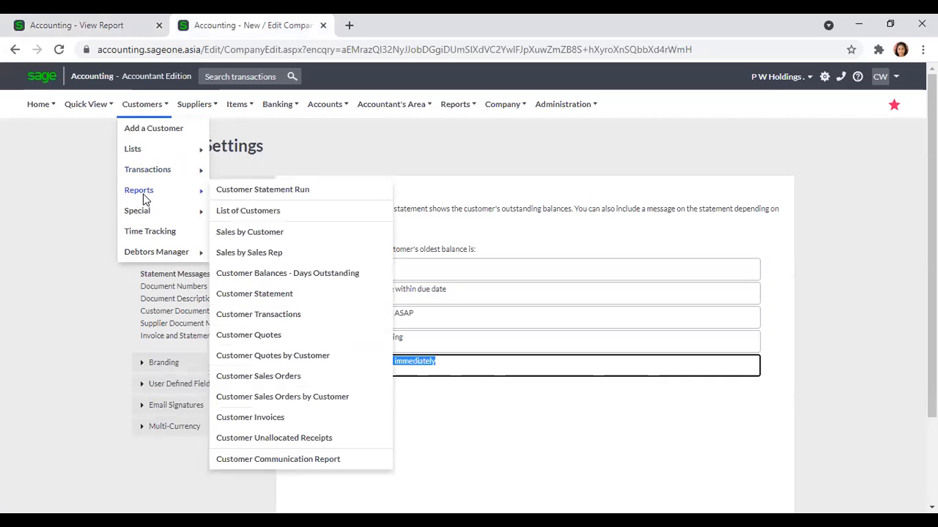
click(297, 356)
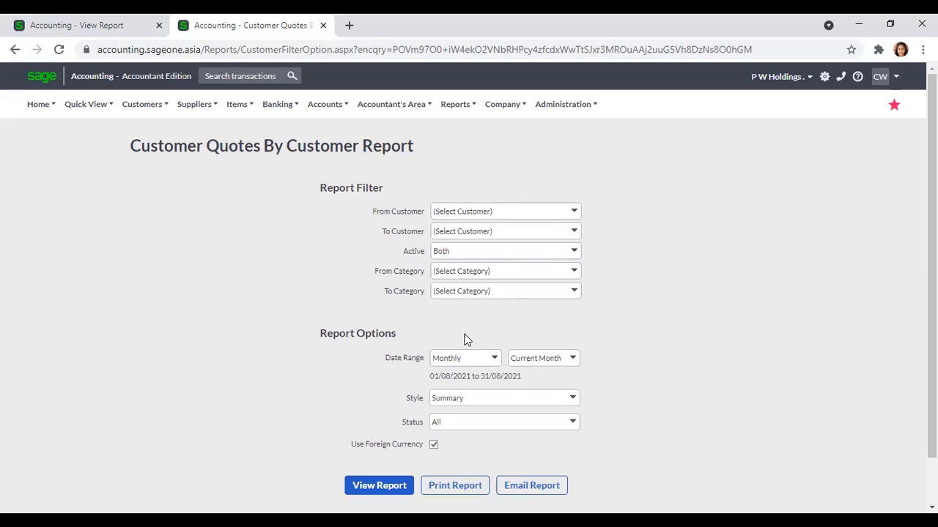
click(496, 361)
click(467, 163)
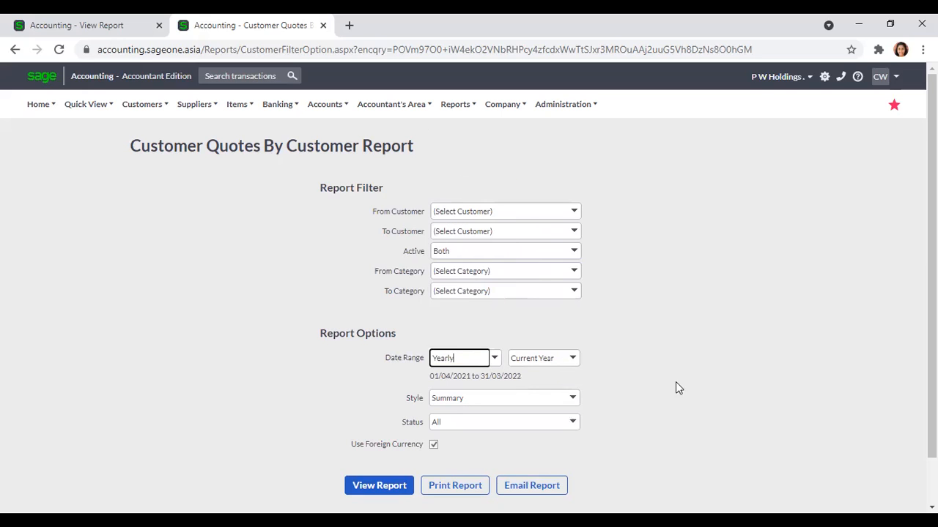
scroll(676, 389, down, 1)
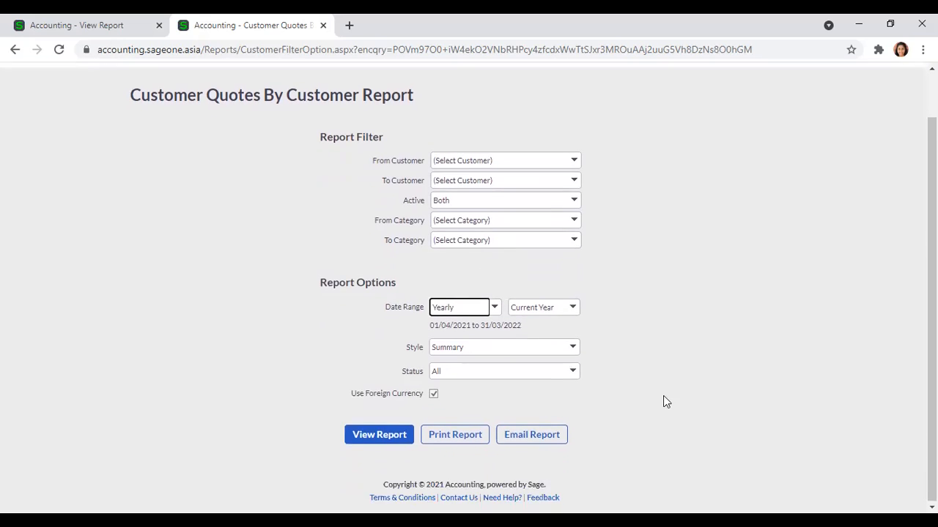
click(379, 434)
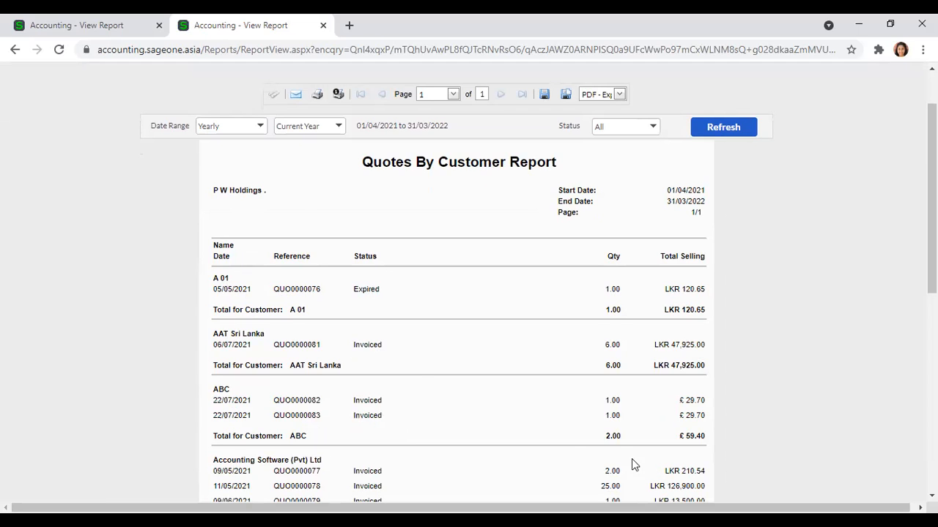
Compare the Quotes By Customer report's customer grouping and totals with the Customer Quotes report in the other browser tab
click(34, 38)
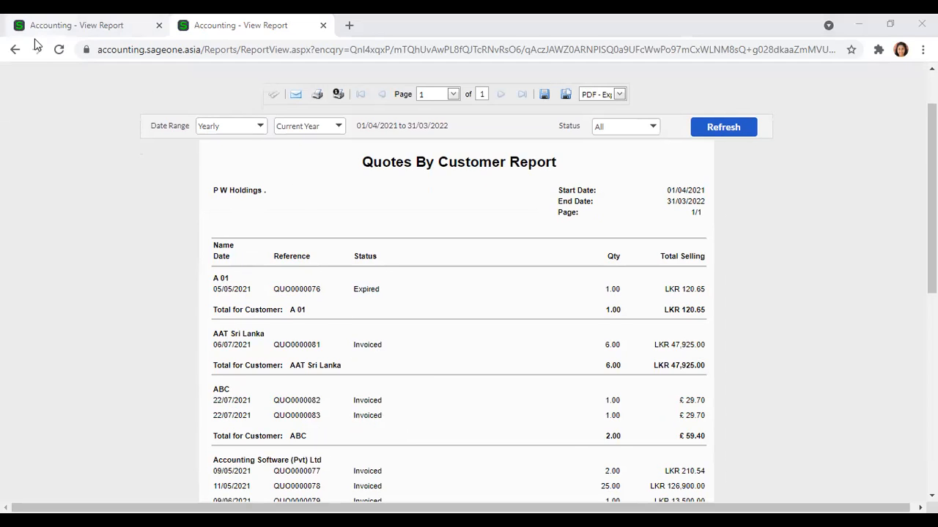
mouse_move(147, 110)
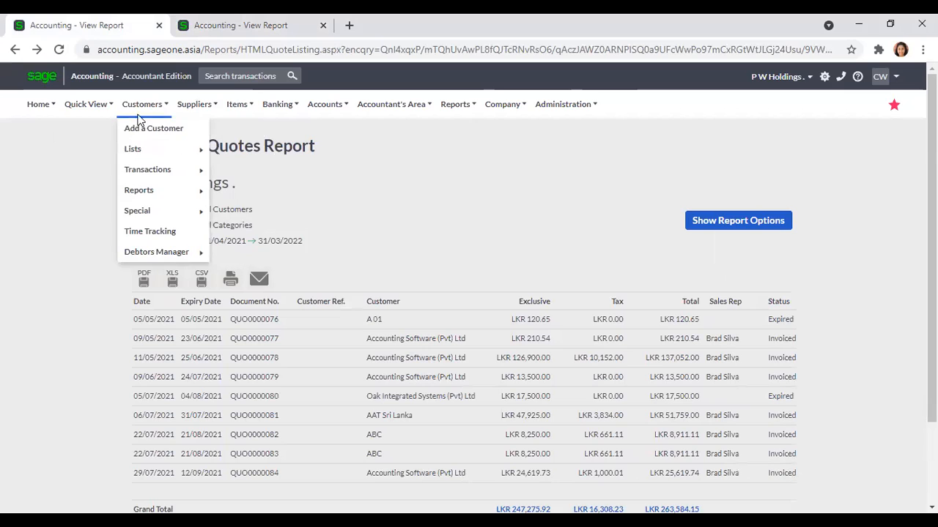
mouse_move(156, 194)
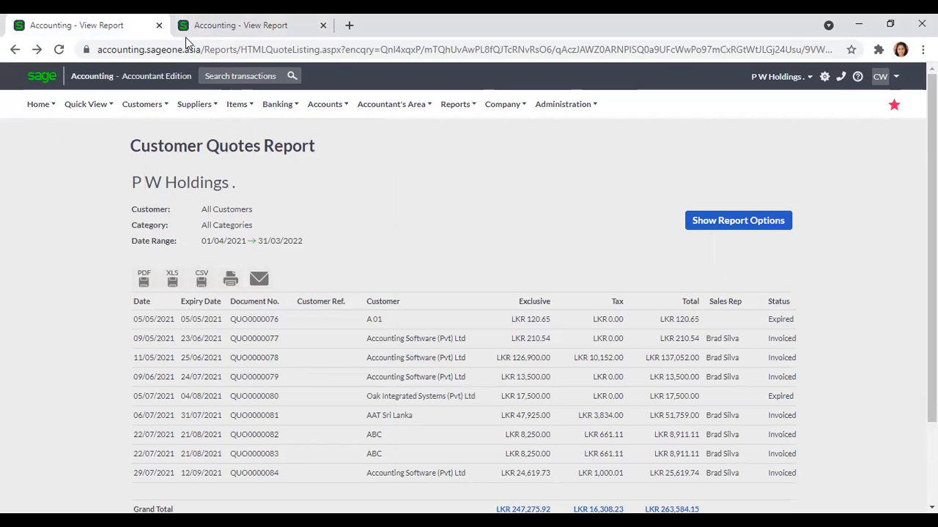
click(220, 25)
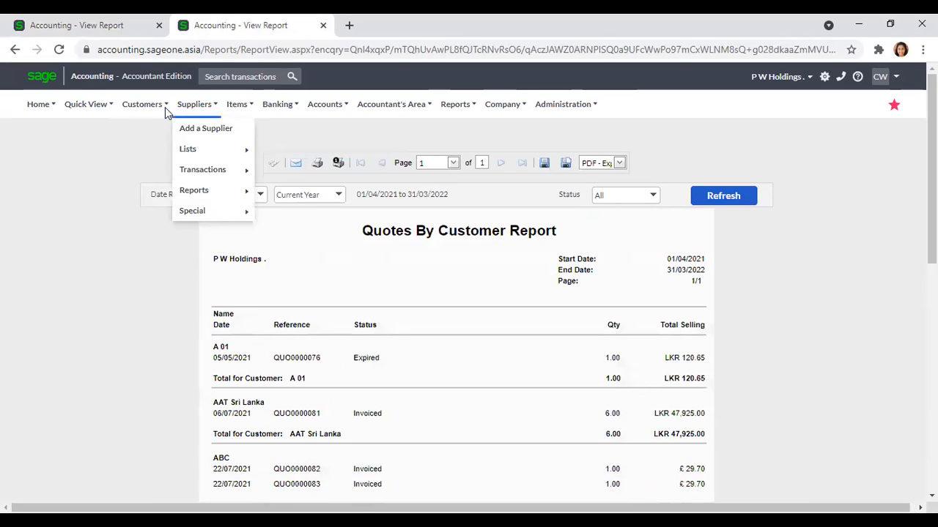
mouse_move(165, 107)
mouse_move(158, 193)
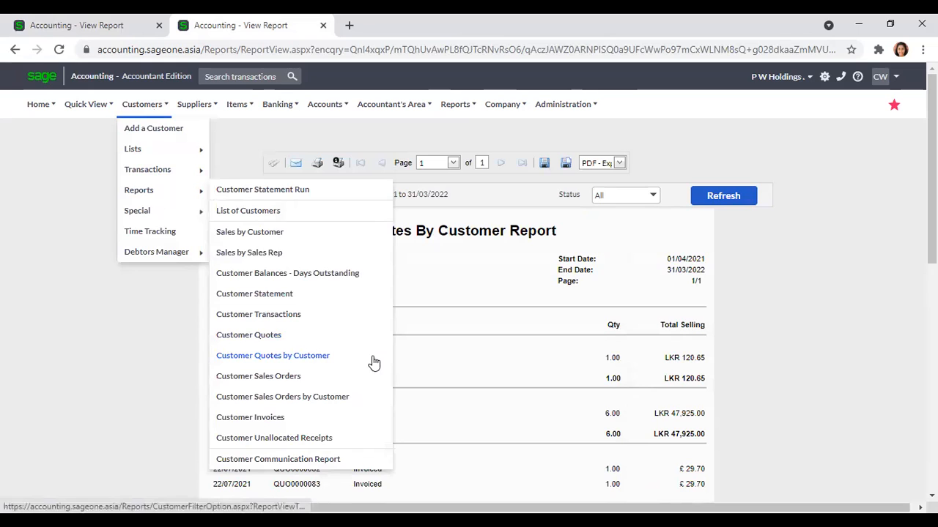
scroll(804, 355, down, 2)
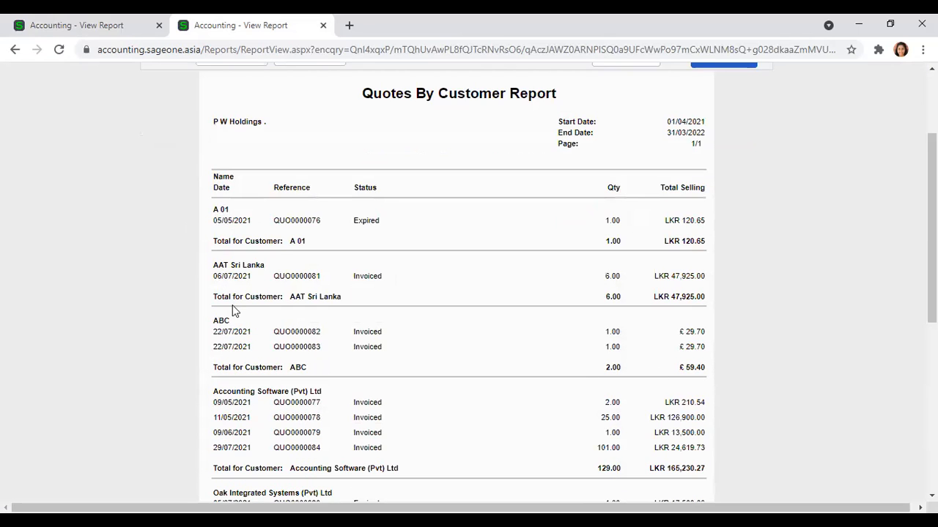
scroll(235, 312, down, 1)
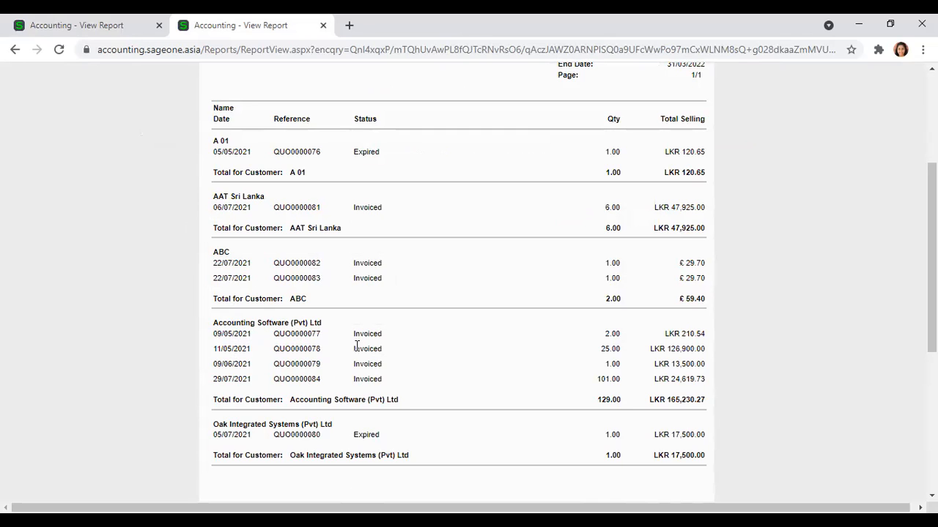
click(85, 27)
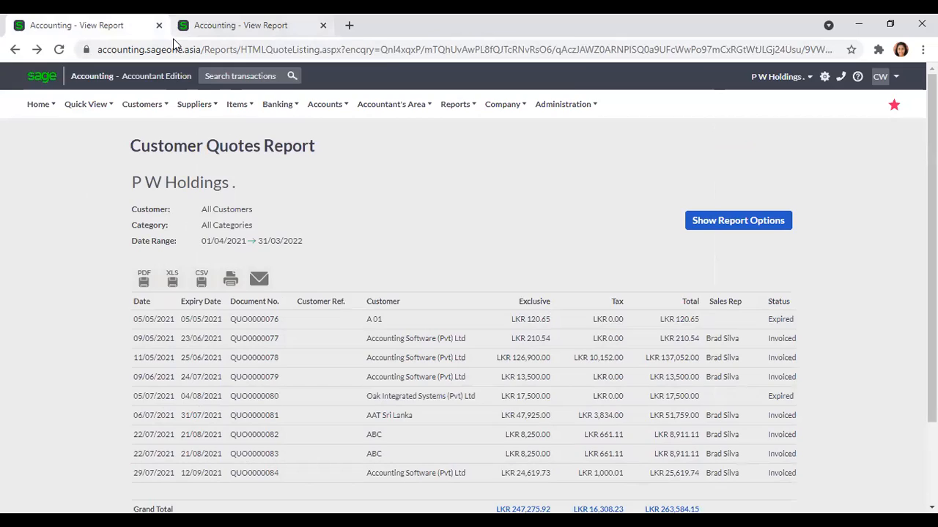
In the second browser tab, reopen the Customer Quotes by Customer report options and set Style to Detailed and Date Range to Yearly, Current Year
key(ctrl+Tab)
scroll(151, 111, up, 3)
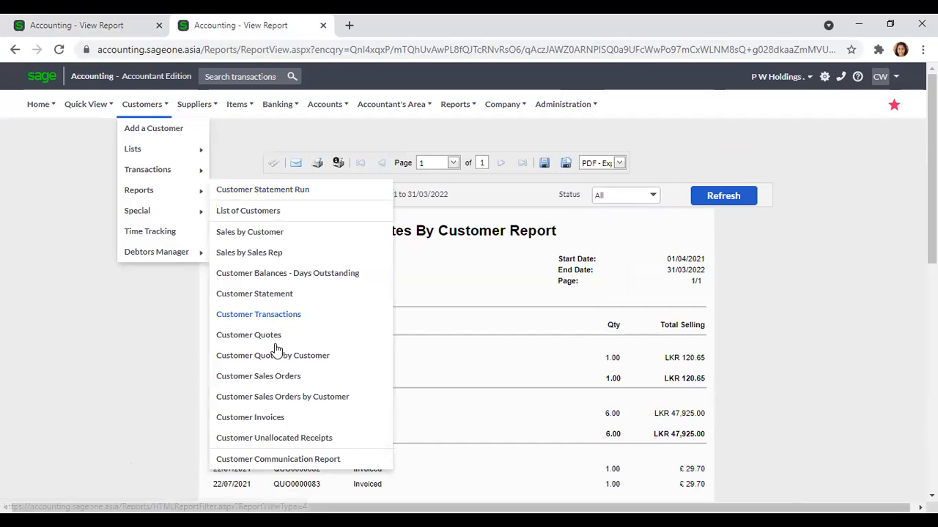
click(282, 355)
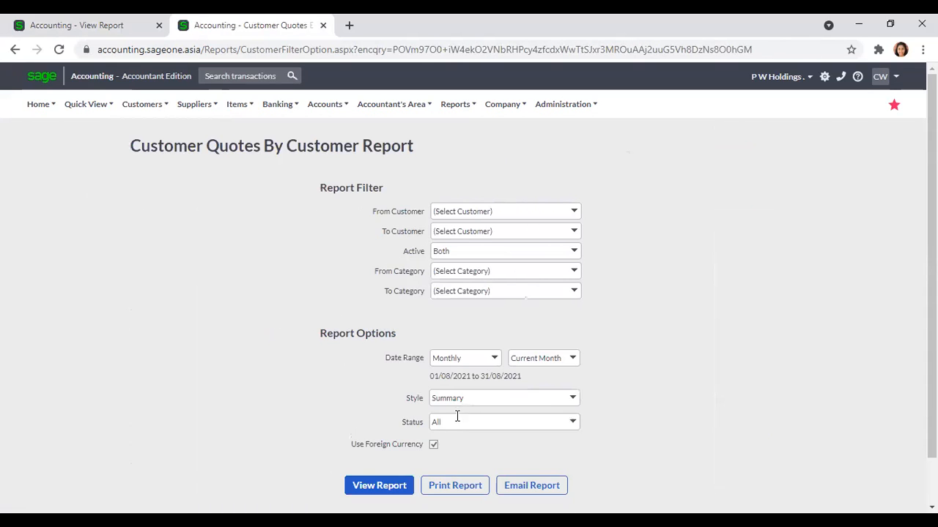
click(574, 405)
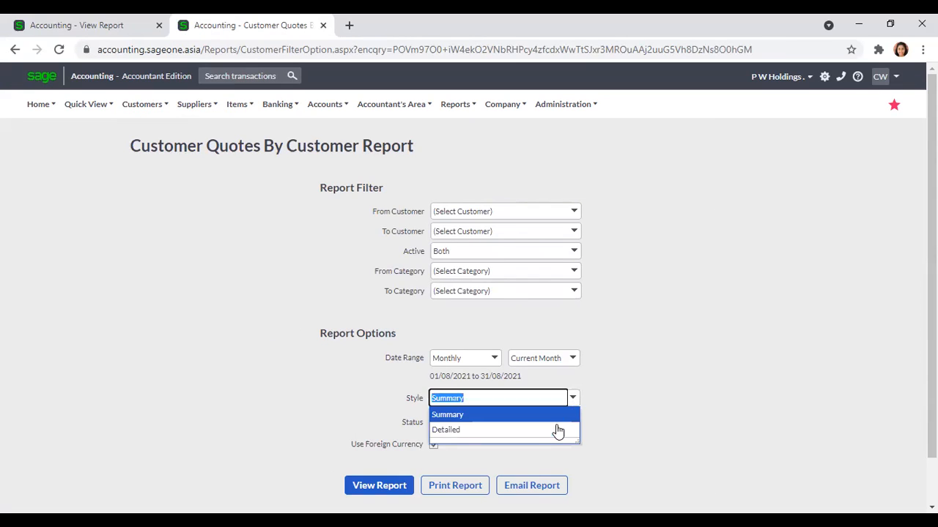
click(557, 431)
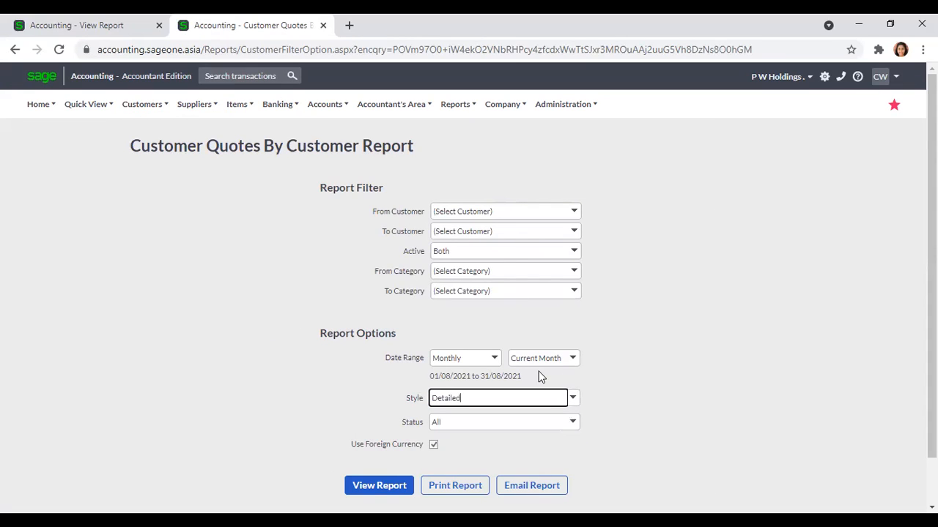
click(494, 359)
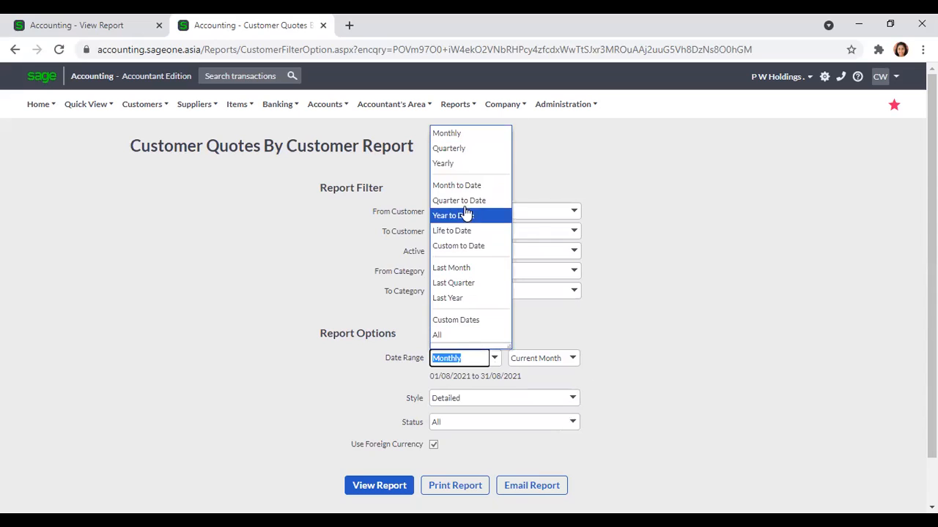
click(455, 166)
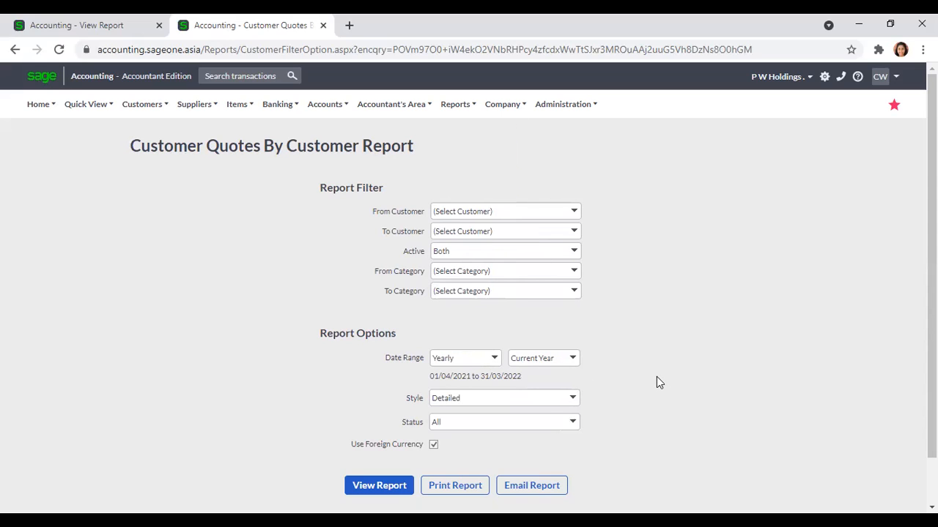
Check the available quote statuses, turn off Use Foreign Currency and view the detailed Quotes By Customer report
click(572, 425)
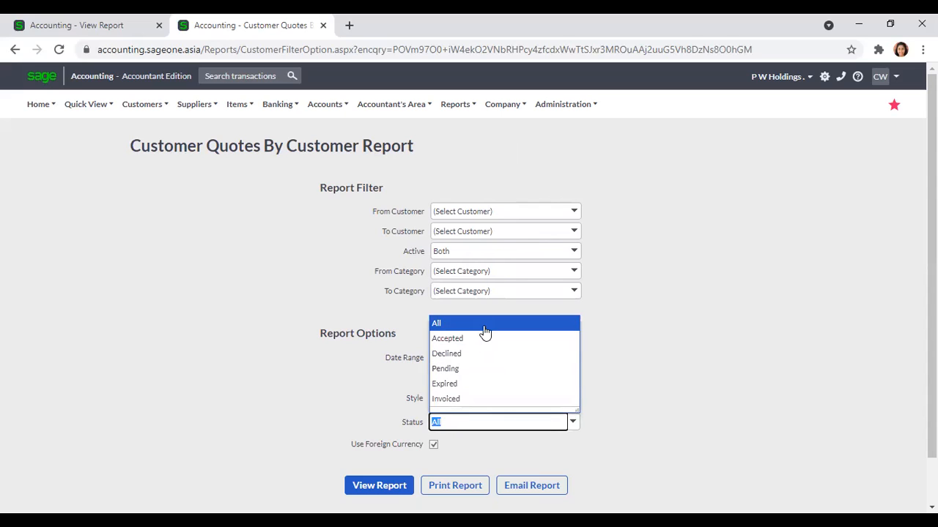
click(664, 341)
click(433, 444)
click(392, 497)
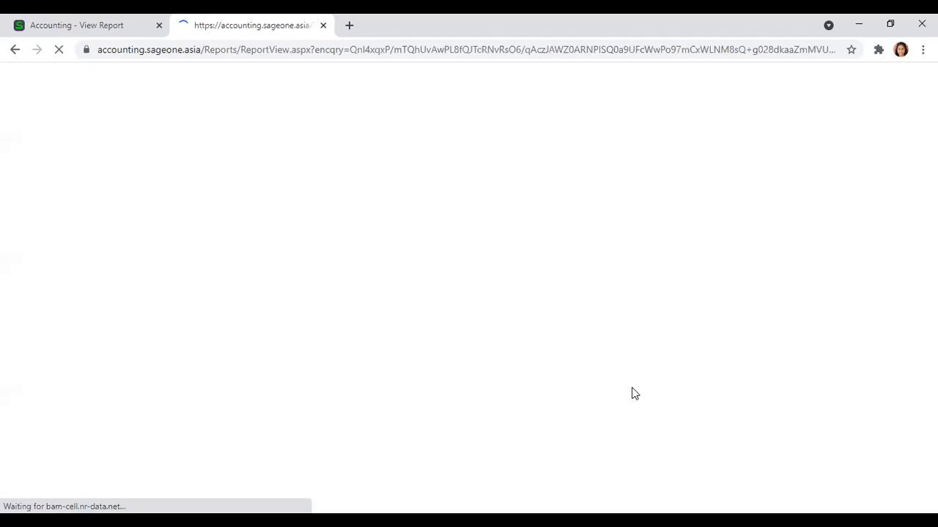
Examine the line items and customer totals on both pages of the detailed Quotes By Customer report, through to the grand total
scroll(374, 271, down, 3)
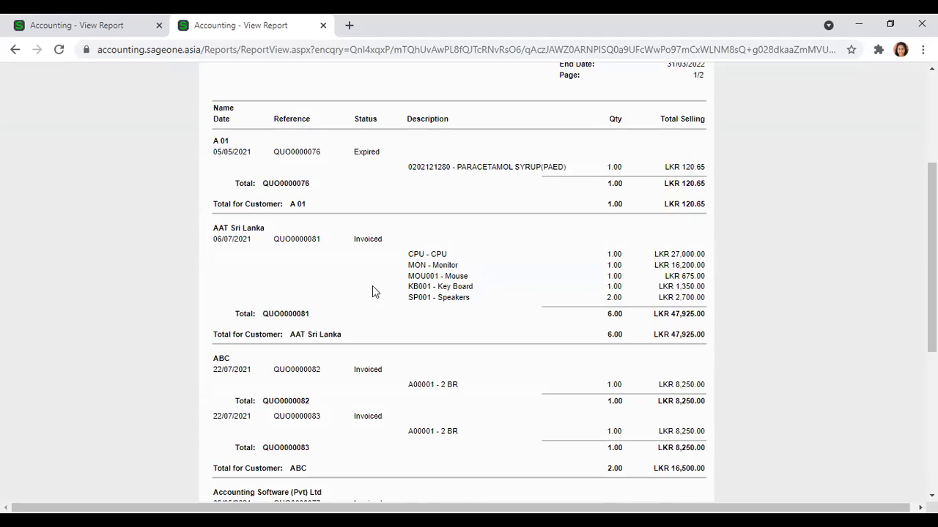
scroll(666, 298, down, 3)
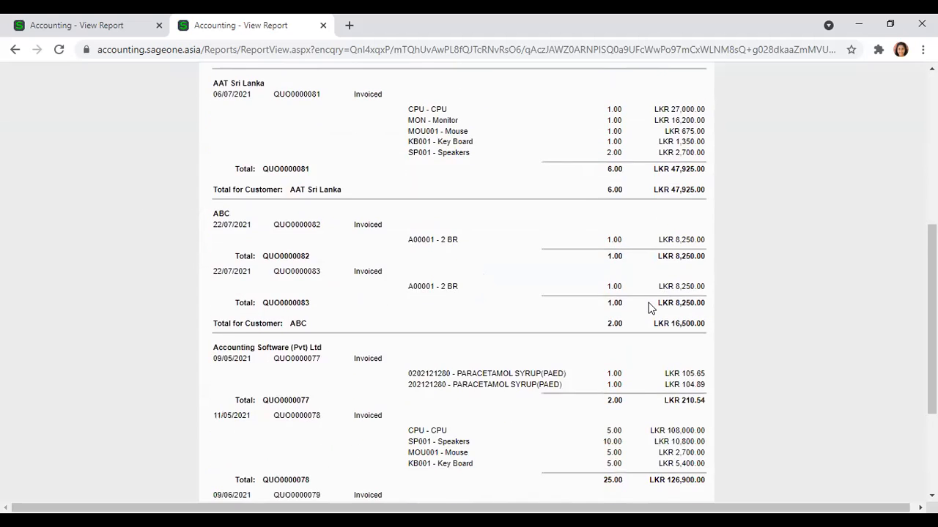
scroll(648, 310, up, 10)
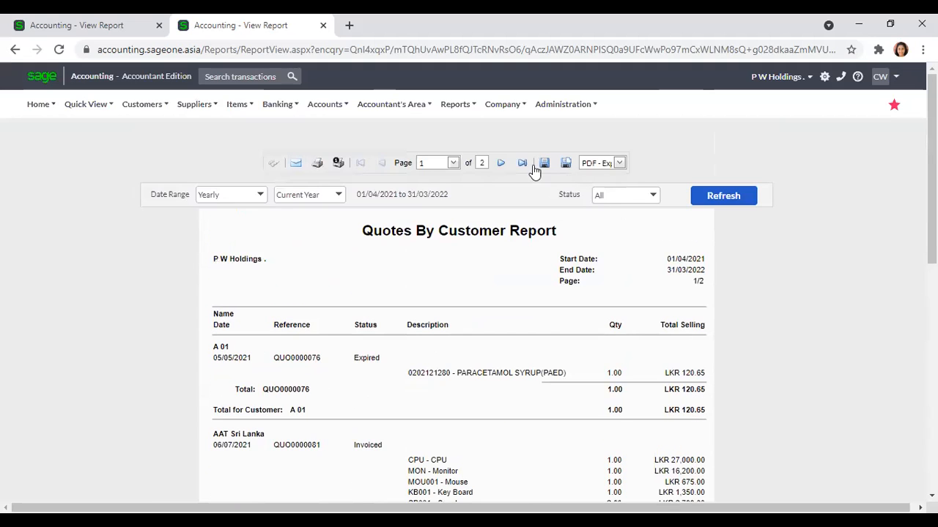
click(520, 163)
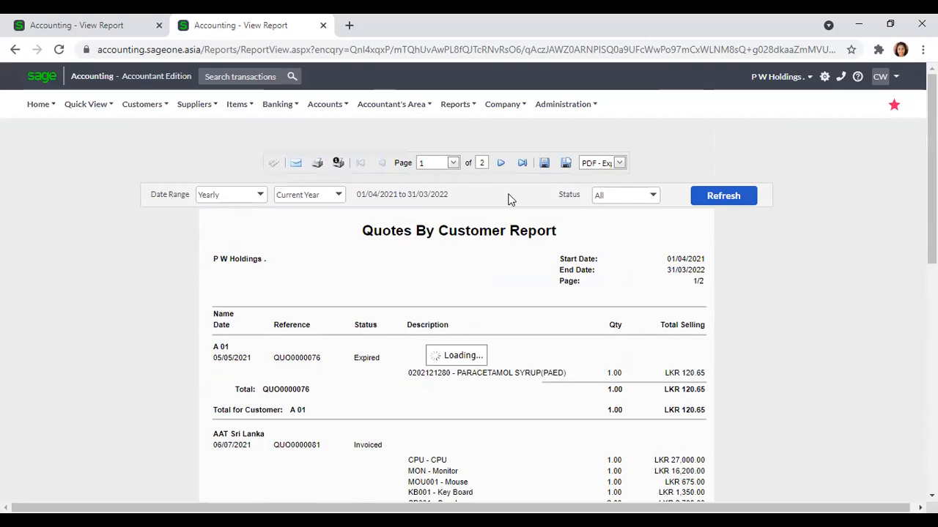
scroll(505, 218, down, 1)
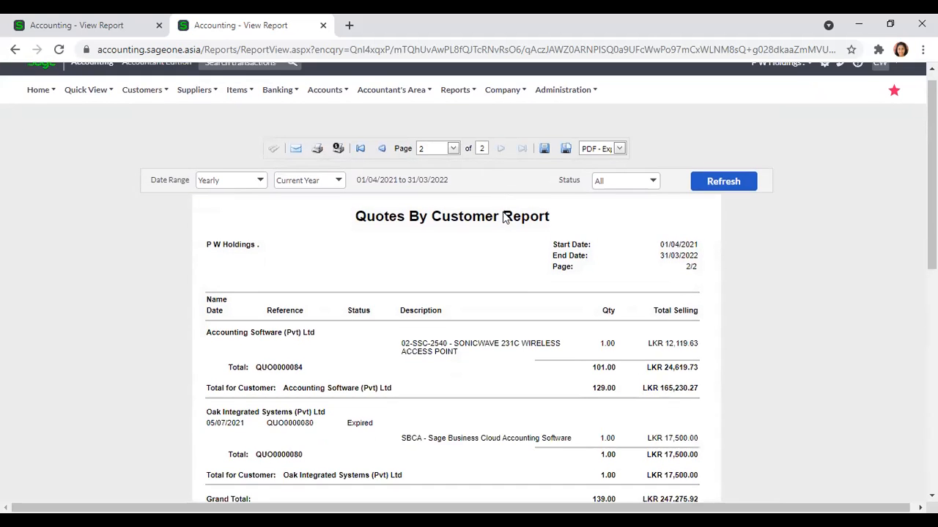
scroll(503, 217, down, 5)
scroll(488, 247, up, 4)
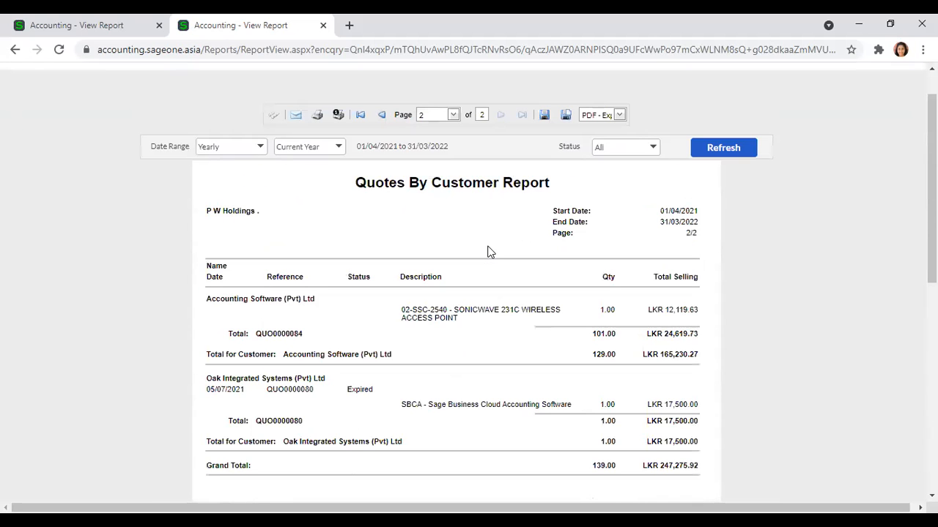
scroll(475, 233, up, 3)
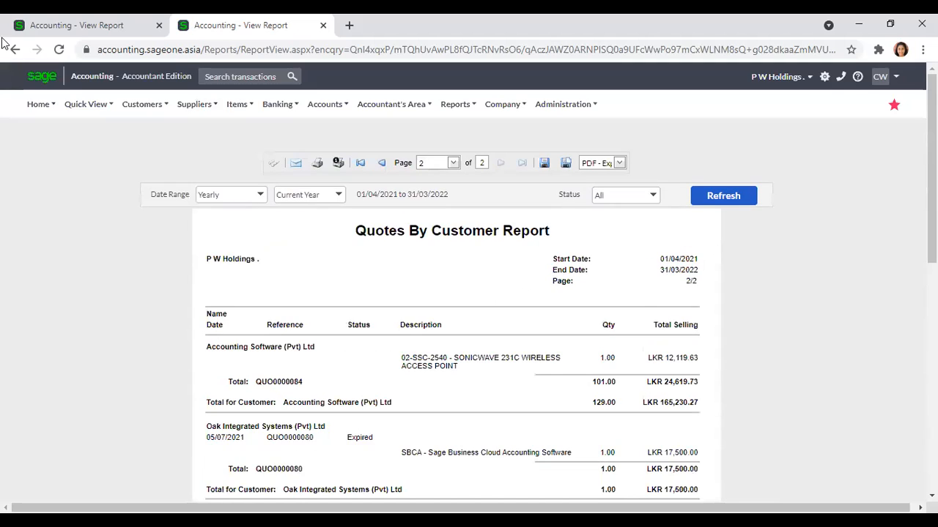
click(619, 167)
Switch to the Customer Quotes Report in the first browser tab and review its export options and grand total
click(143, 35)
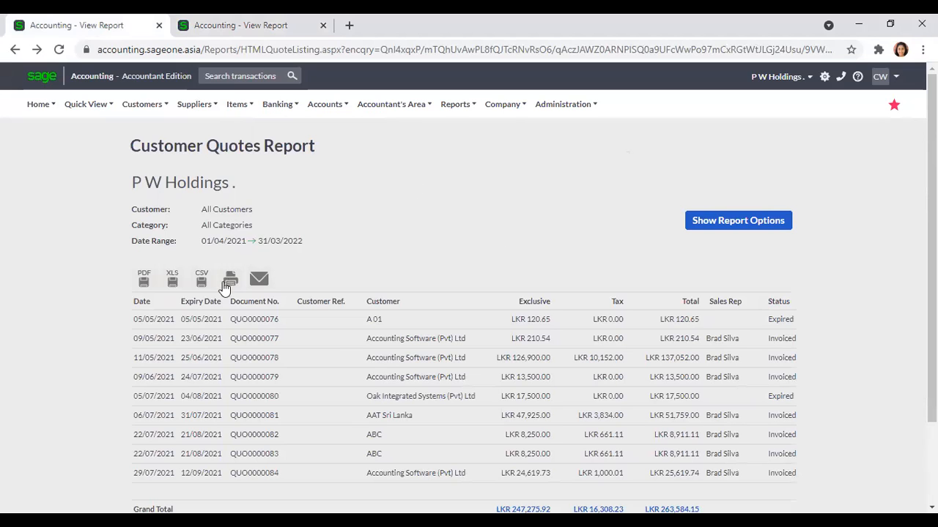
click(223, 287)
scroll(489, 272, down, 2)
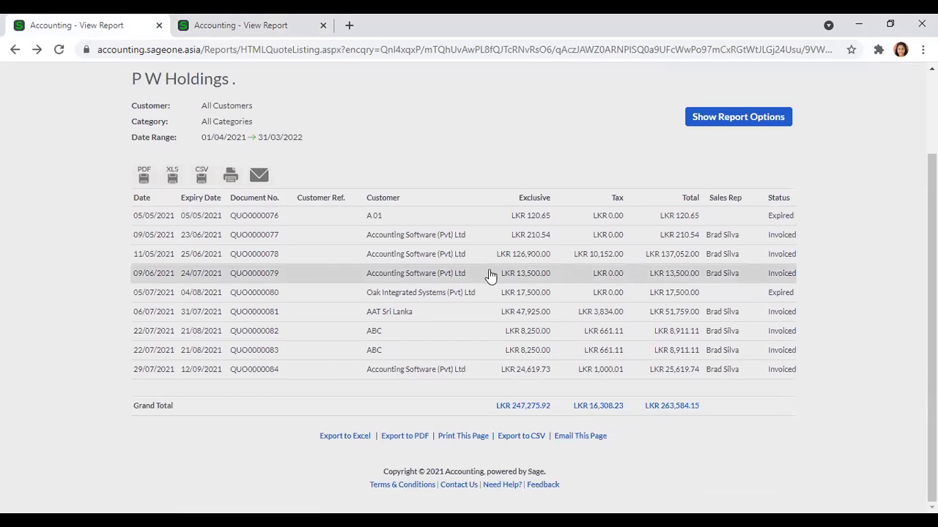
scroll(488, 271, up, 2)
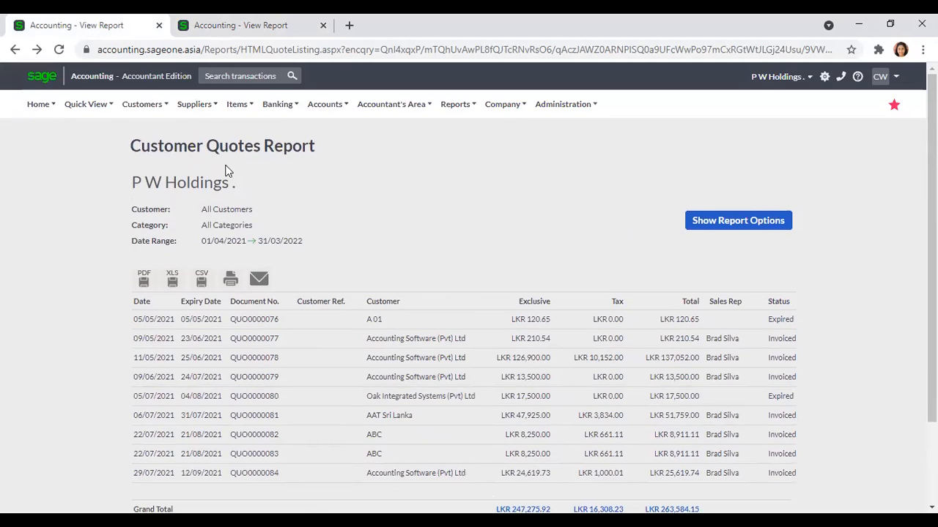
View the Customer Sales Orders report for all customers with the date range Yearly, Current Year
click(152, 105)
mouse_move(152, 195)
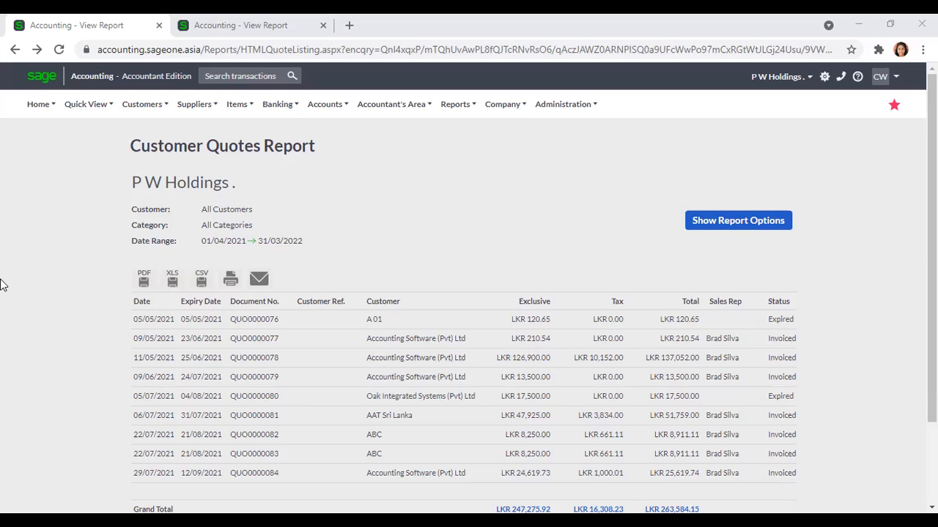
click(139, 107)
mouse_move(139, 150)
mouse_move(141, 199)
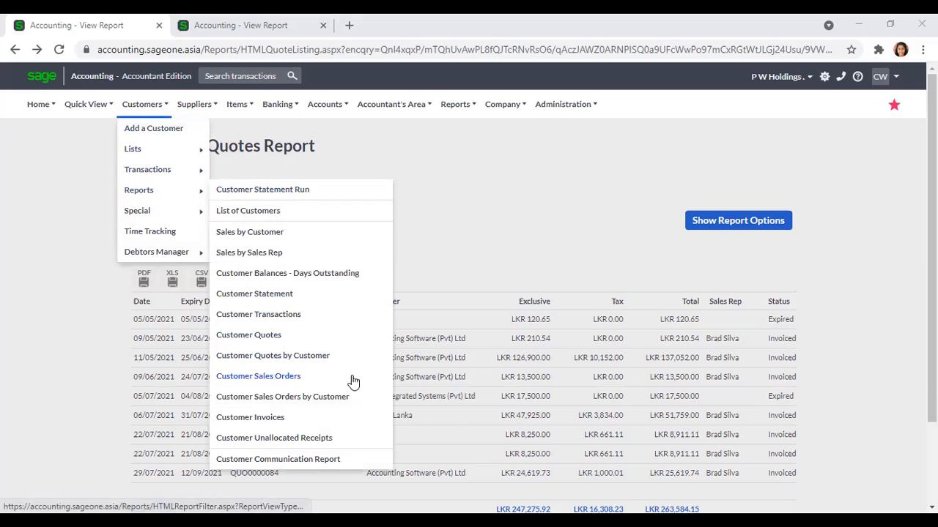
click(309, 384)
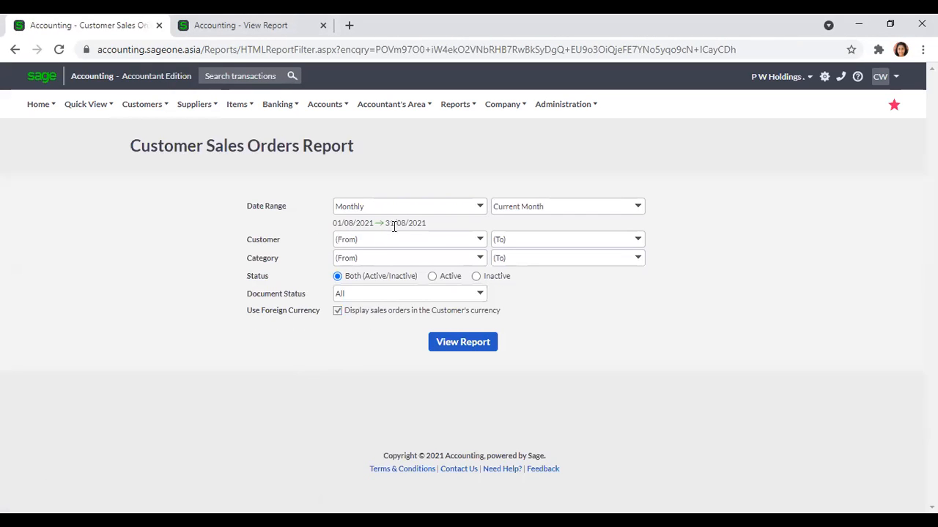
click(481, 208)
click(414, 253)
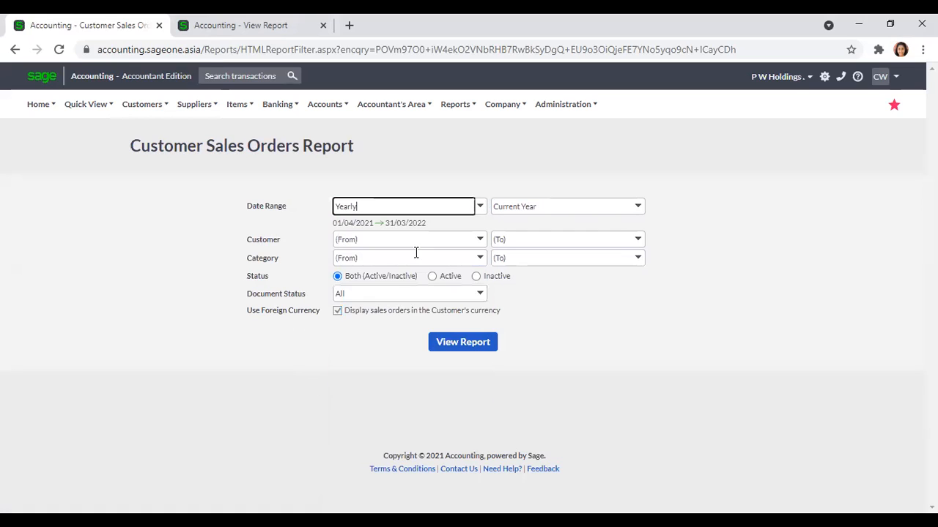
click(480, 261)
click(566, 302)
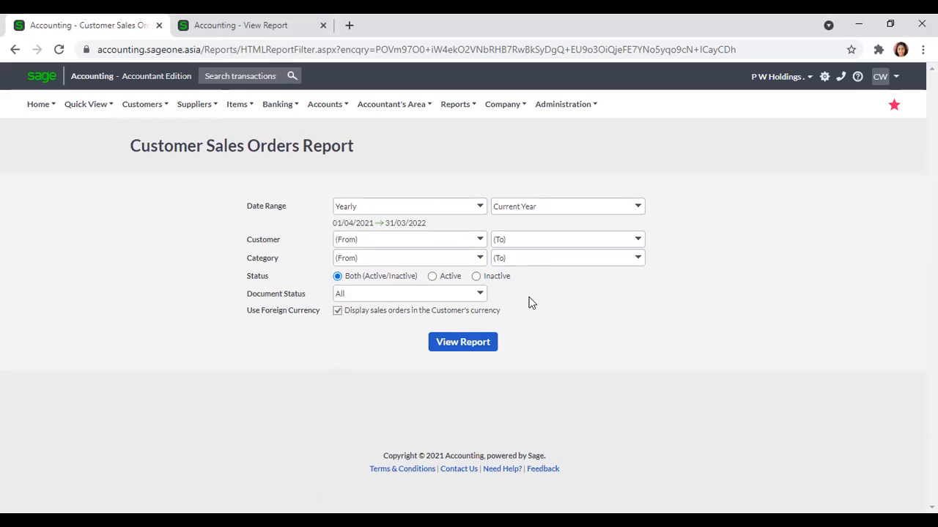
click(444, 345)
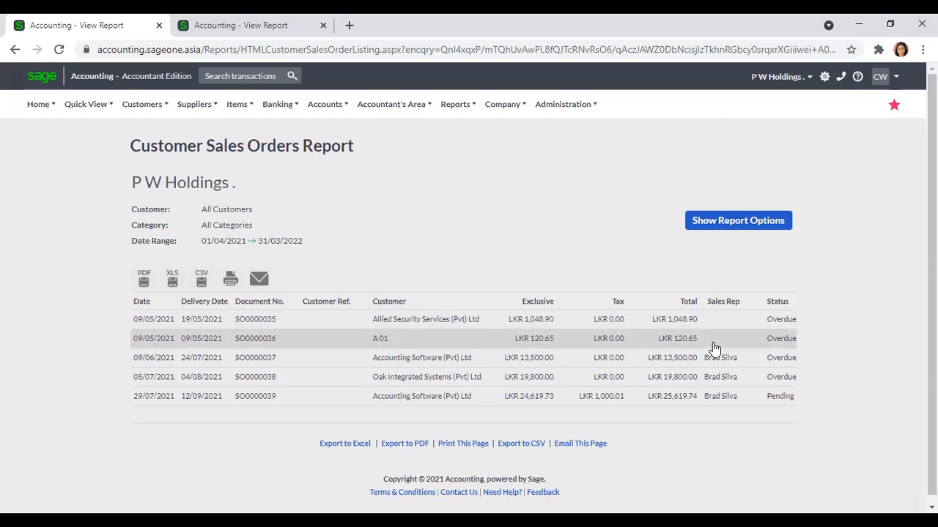
Show the Customer Sales Orders report options and check the available document statuses
click(739, 229)
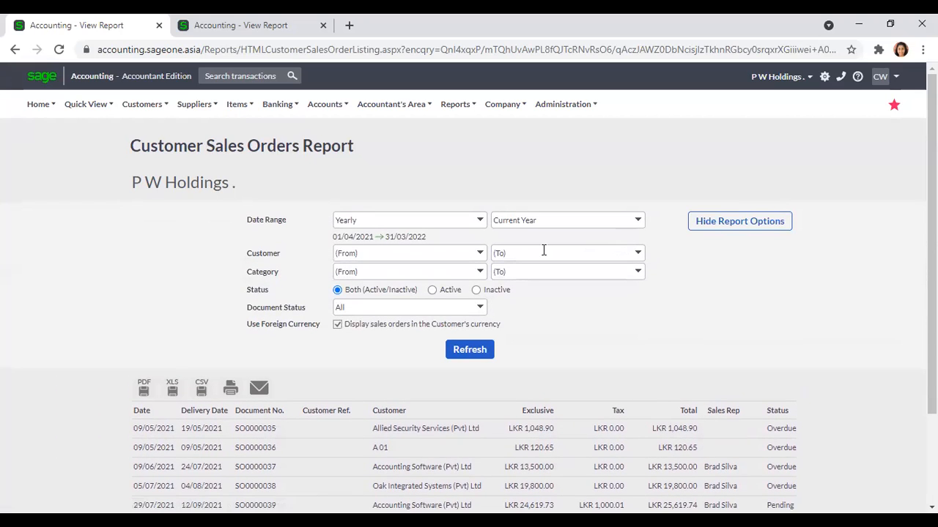
click(480, 308)
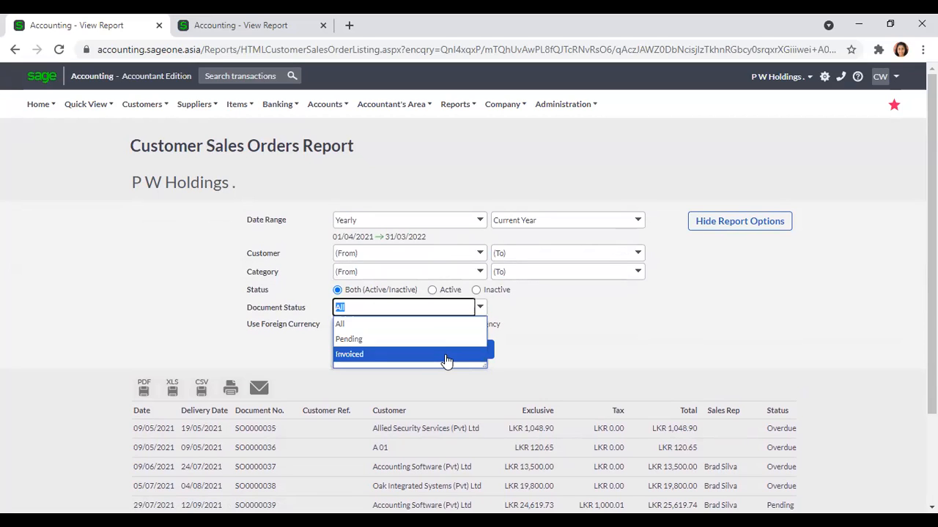
click(566, 314)
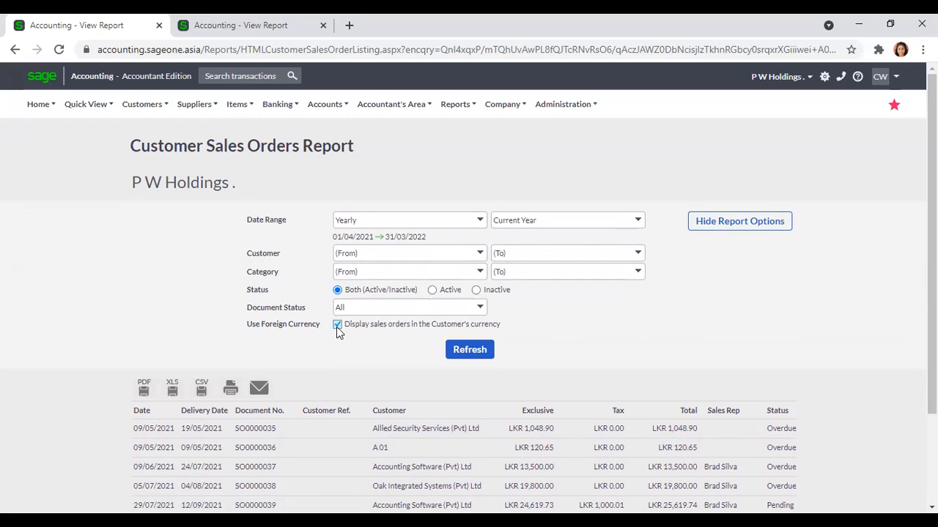
Set the Customer Sales Orders report's date range to All, refresh it and look over the listed orders
scroll(375, 351, down, 2)
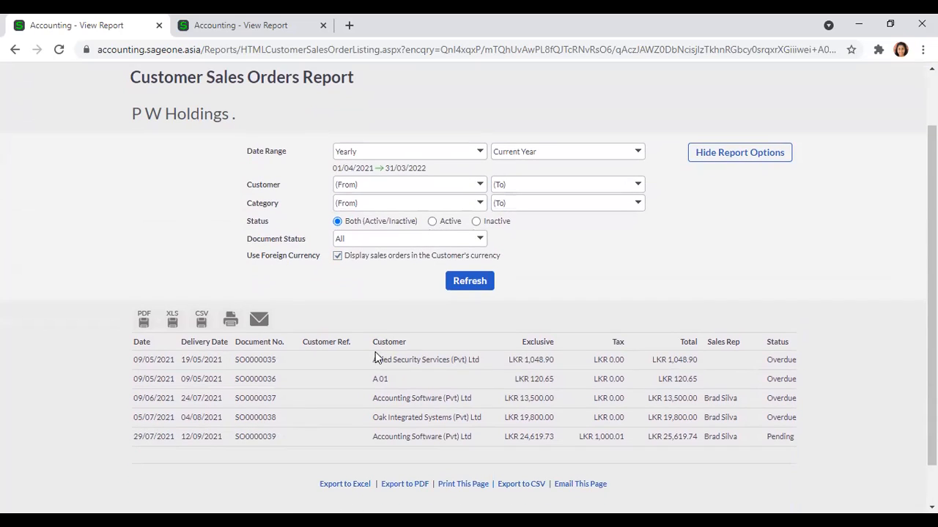
click(480, 151)
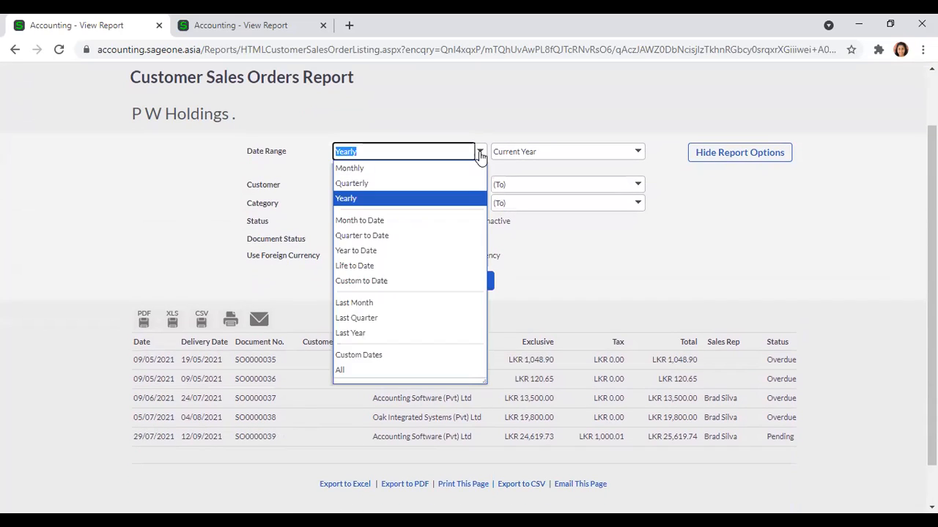
click(386, 370)
click(463, 285)
click(464, 286)
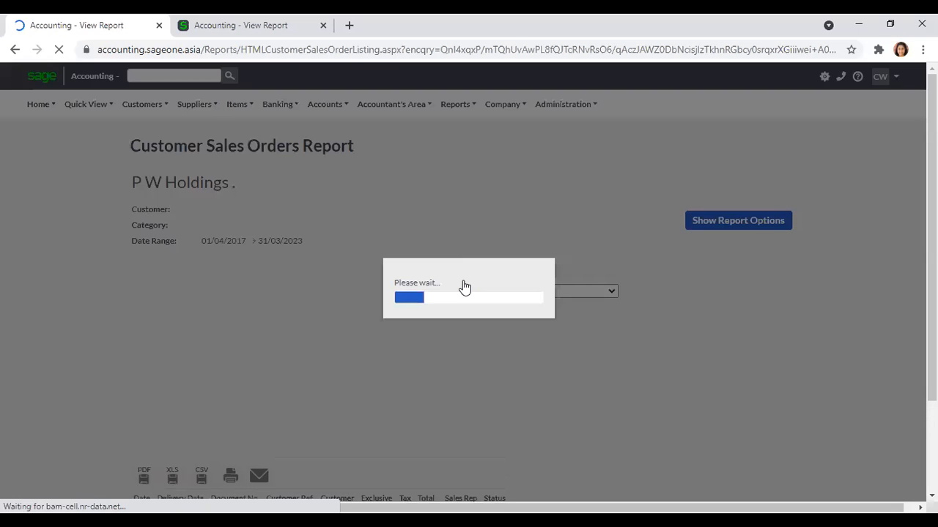
scroll(465, 287, down, 2)
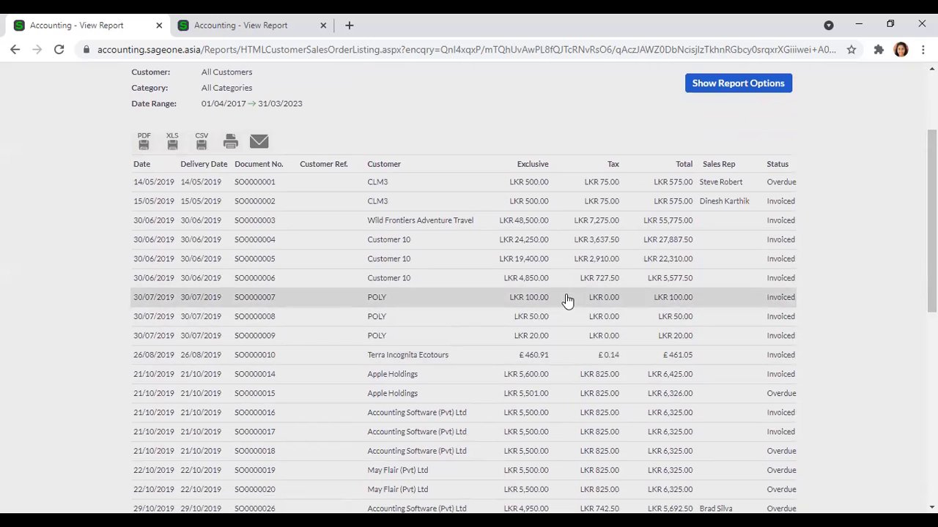
scroll(542, 255, up, 1)
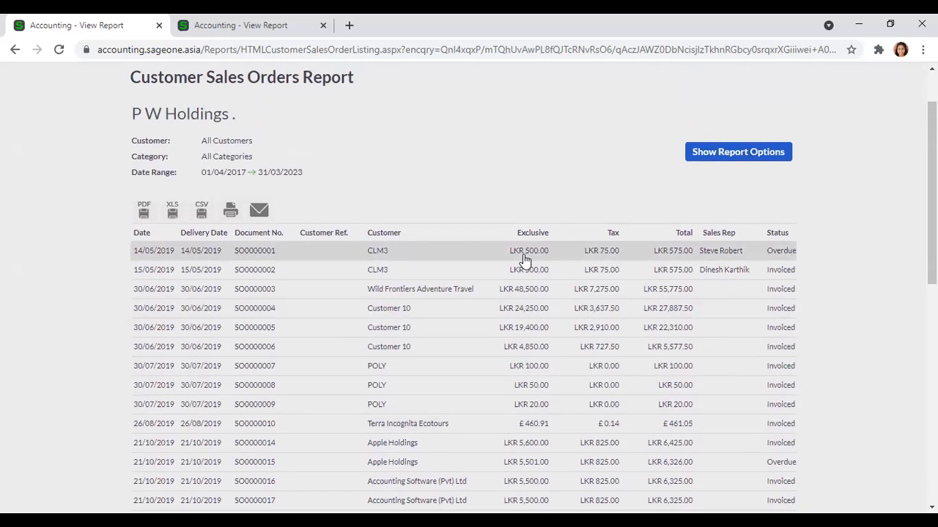
Open the sales order dated 14/05/2019 to view its details, return to the report and read to the end of the list
click(524, 257)
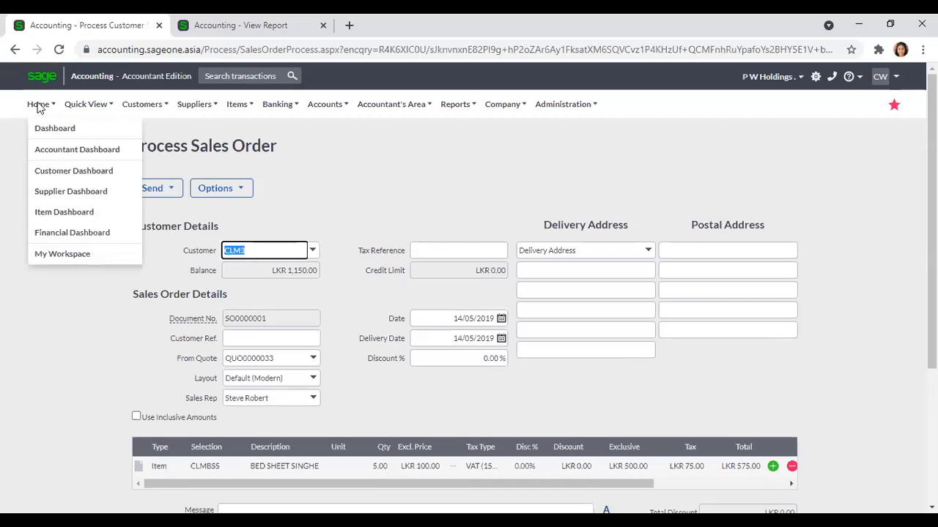
click(8, 53)
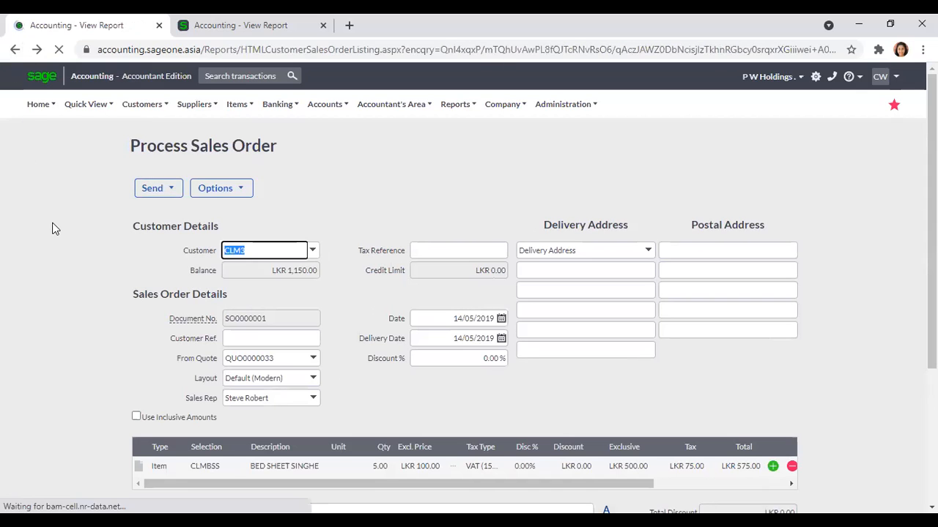
scroll(242, 246, down, 8)
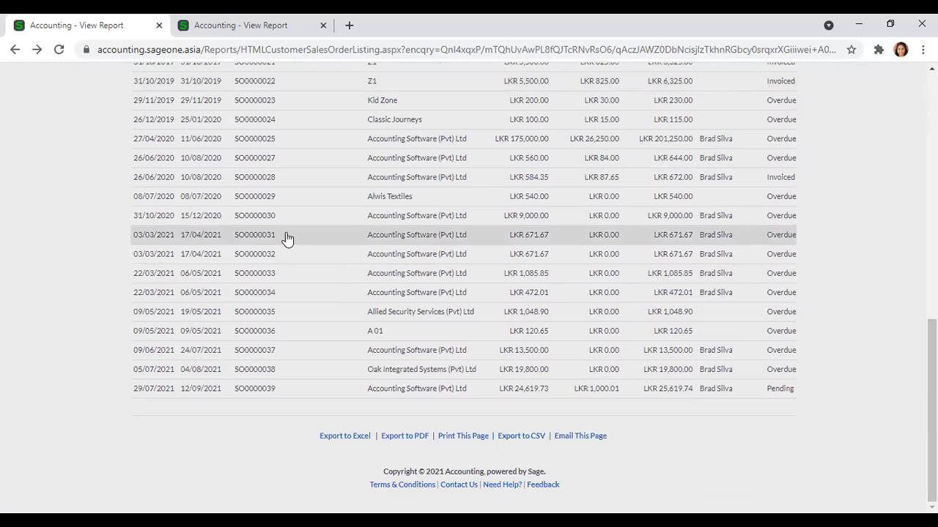
Open the filter options of the Customer Sales Orders by Customer report in the second browser tab
scroll(285, 237, up, 10)
click(219, 25)
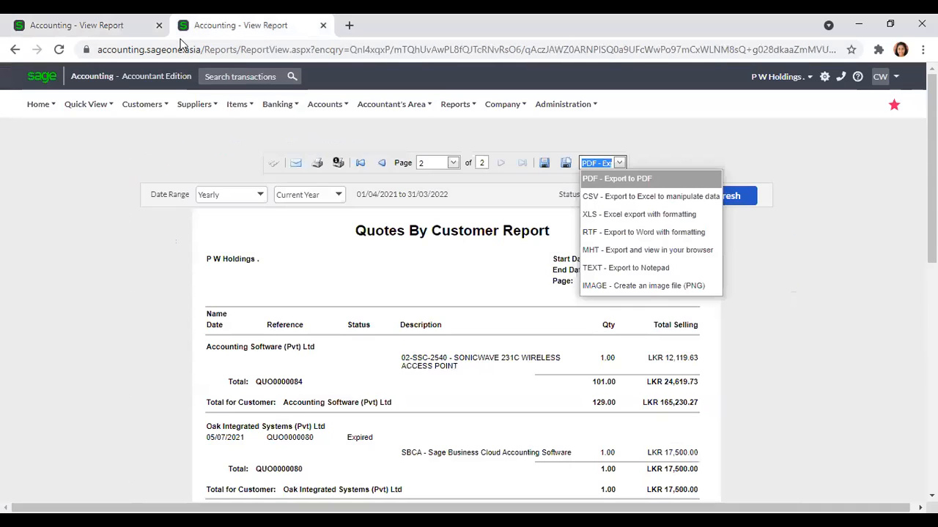
click(141, 104)
mouse_move(149, 164)
mouse_move(150, 192)
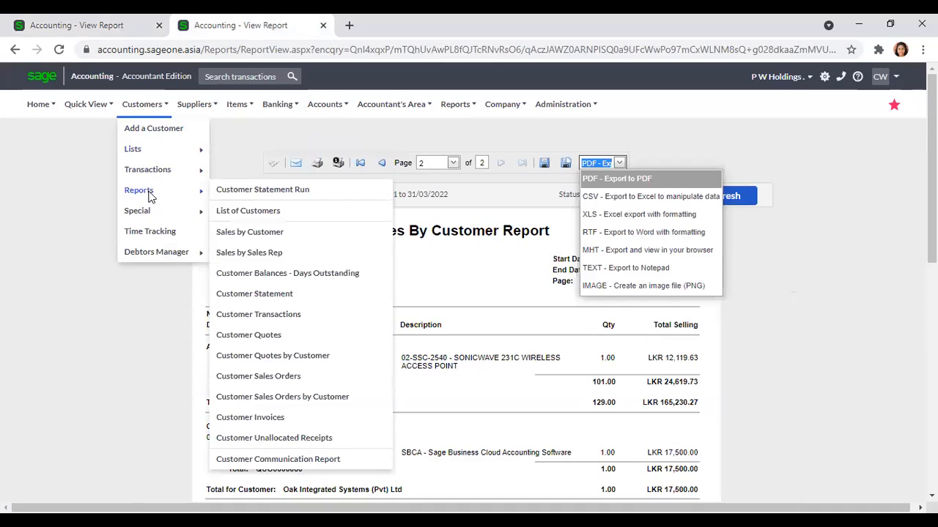
click(341, 400)
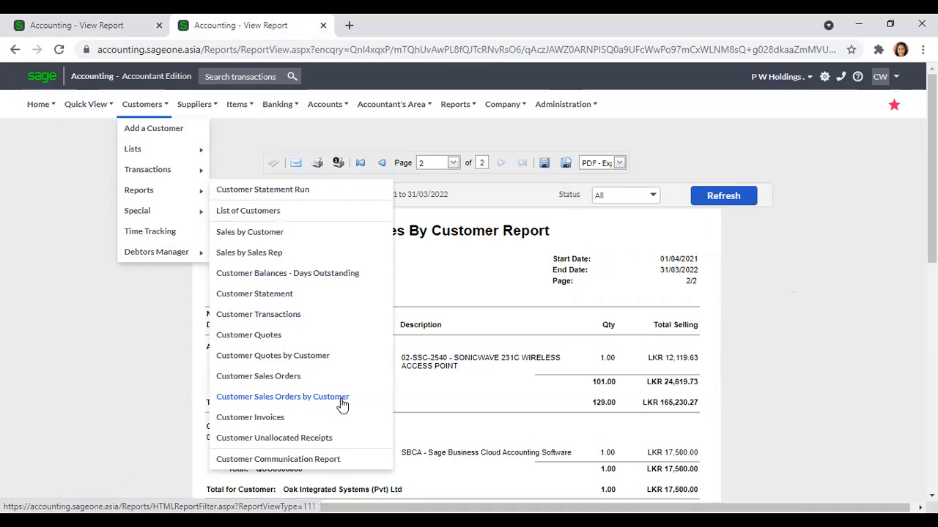
click(341, 400)
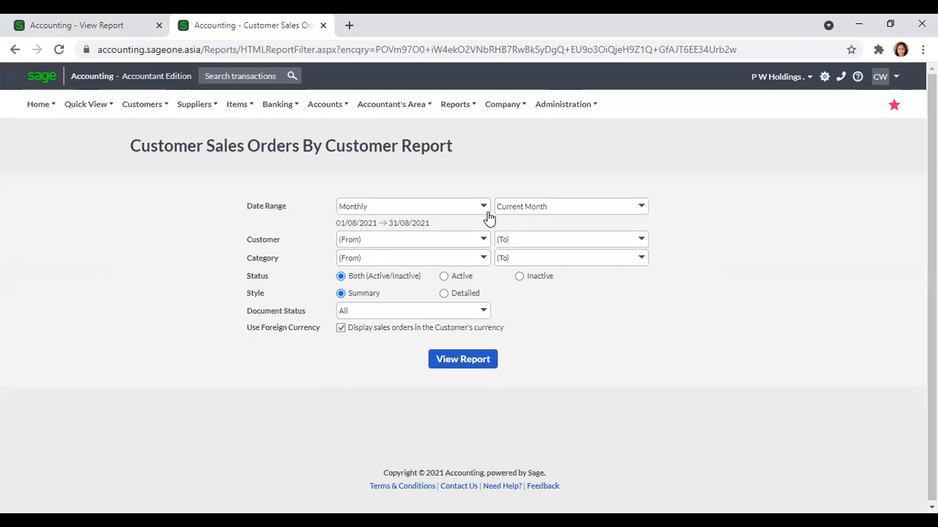
View the Customer Sales Orders by Customer report with the date range Yearly, Current Year, in Summary style
click(485, 209)
click(420, 255)
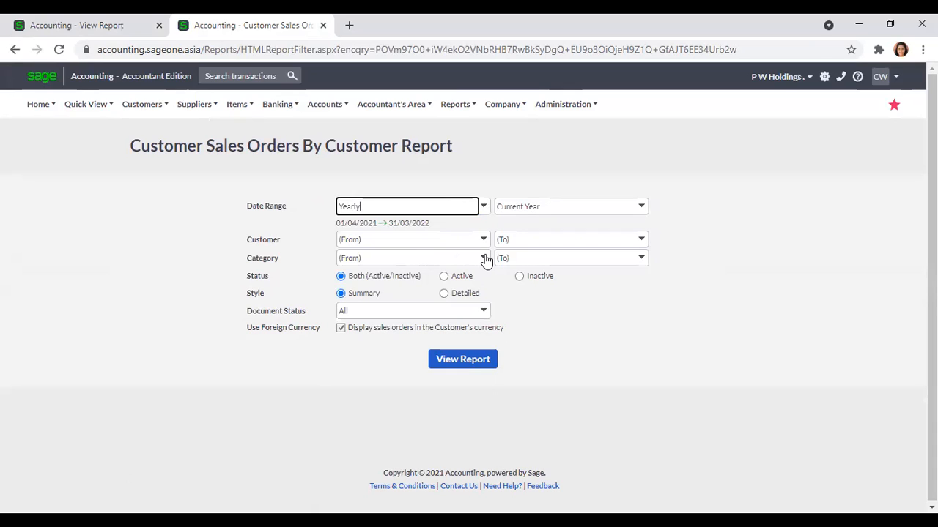
click(452, 360)
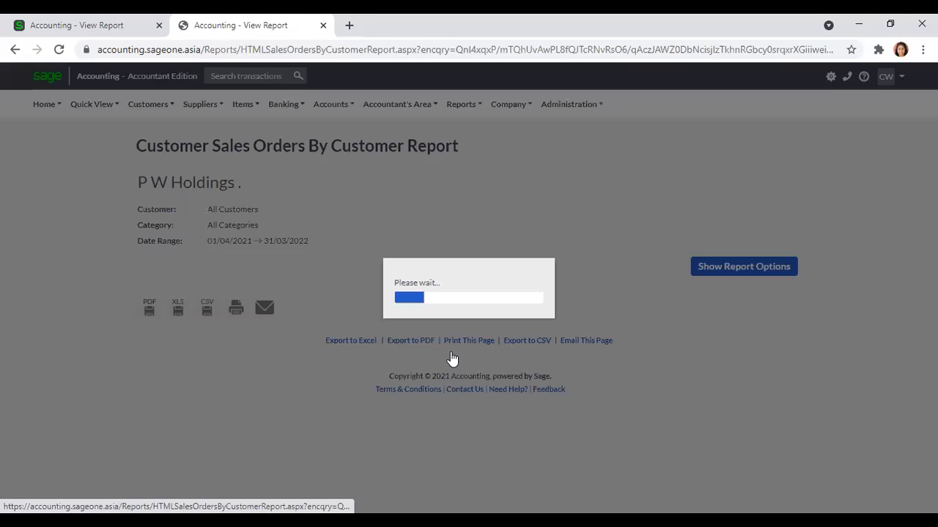
scroll(463, 323, down, 2)
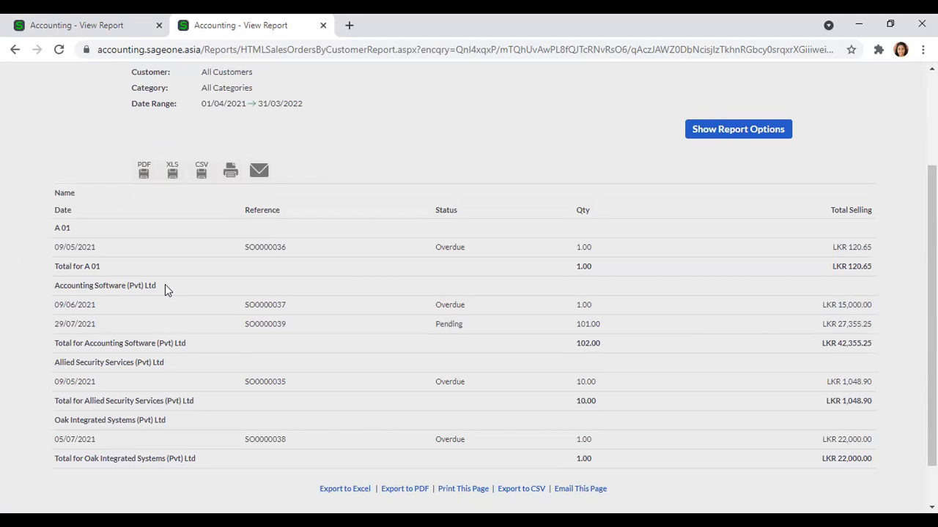
Compare the Customer Sales Orders by Customer report with the Customer Sales Orders report in the first browser tab
click(55, 24)
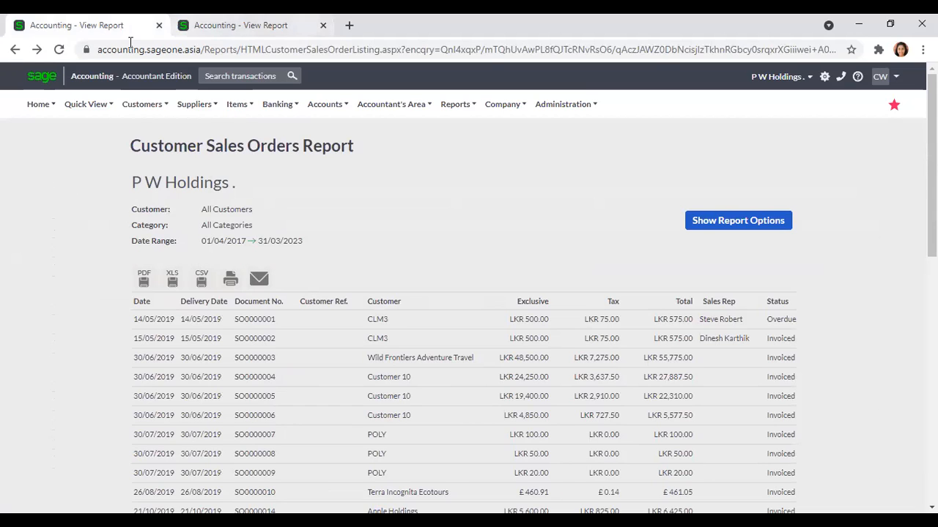
click(197, 26)
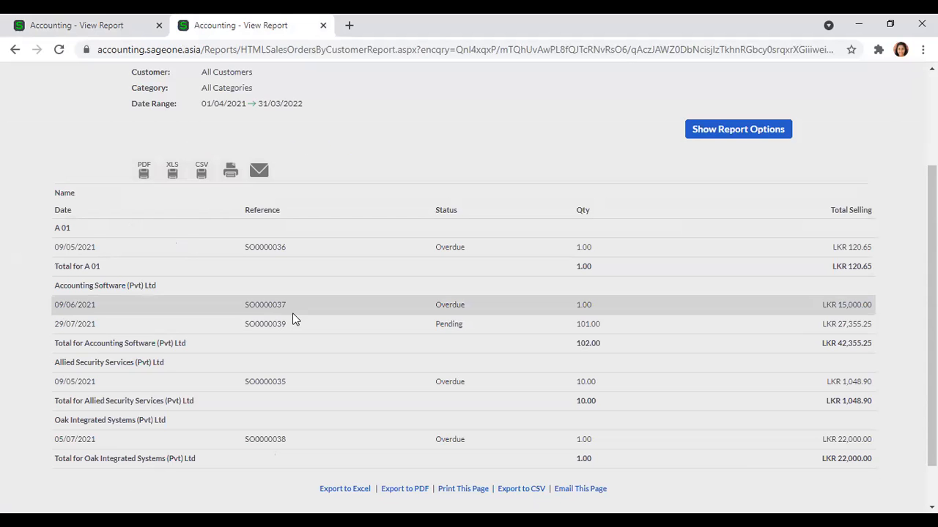
scroll(256, 313, up, 2)
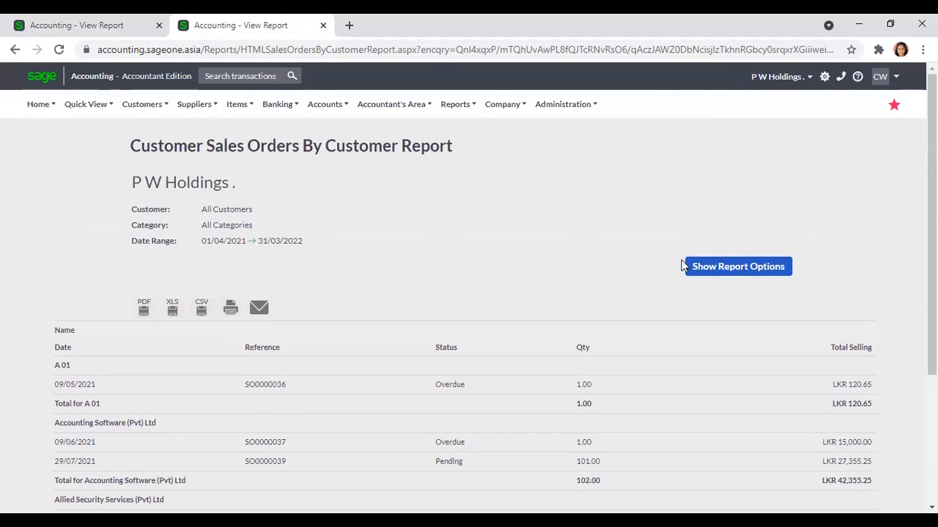
Change the Customer Sales Orders by Customer report's style to Detailed, refresh it and look over the item lines
click(762, 267)
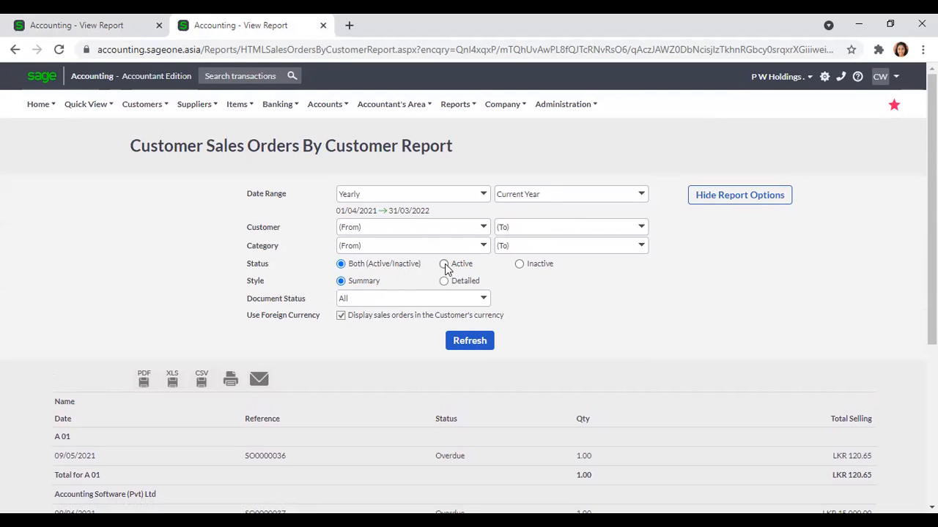
click(467, 283)
click(470, 342)
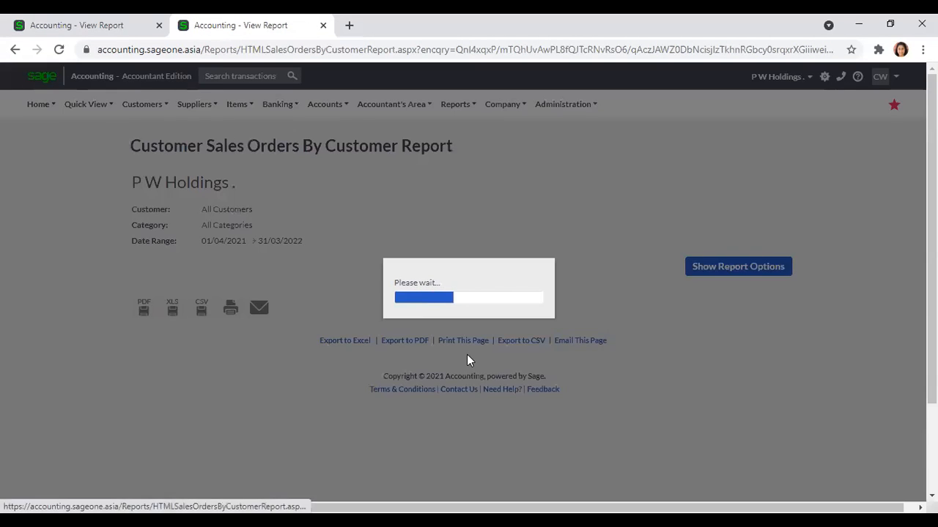
scroll(491, 356, down, 2)
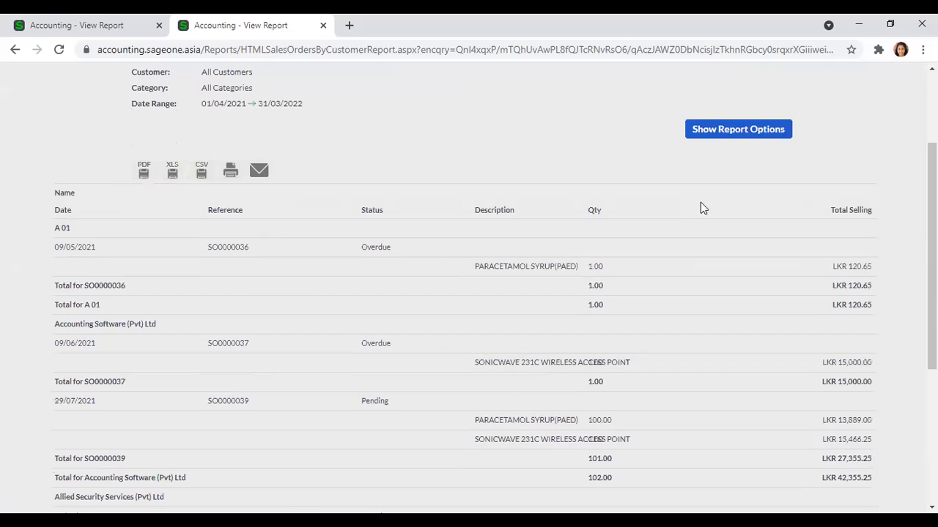
Show the Customer Sales Orders by Customer report options, check the available document statuses and look through the detailed listing
click(774, 129)
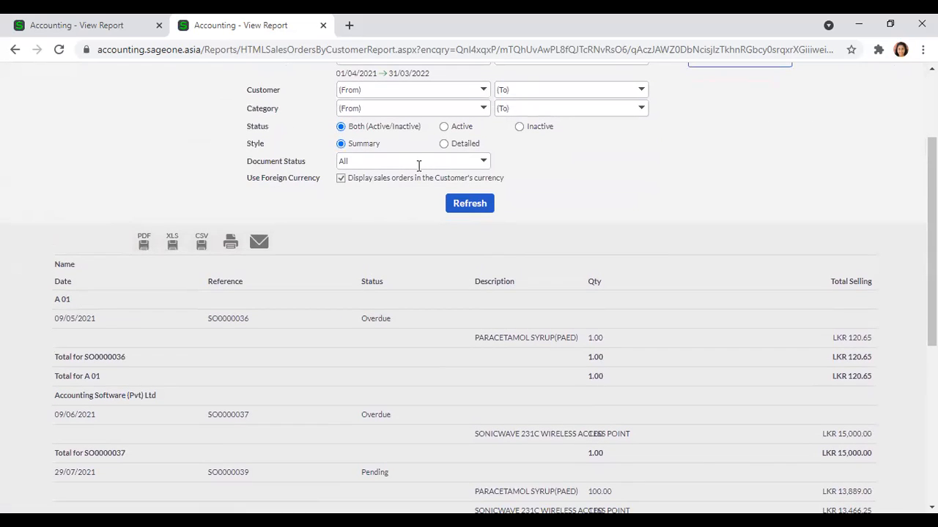
click(487, 163)
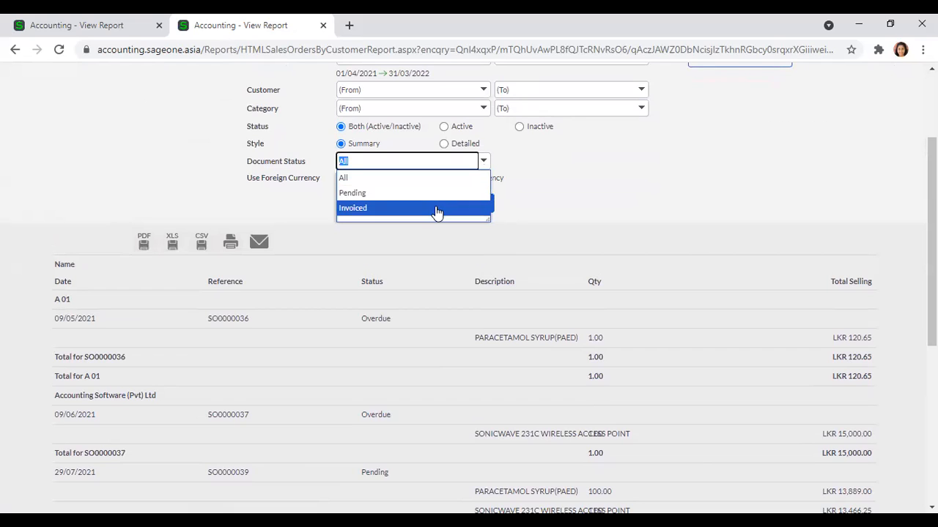
click(612, 183)
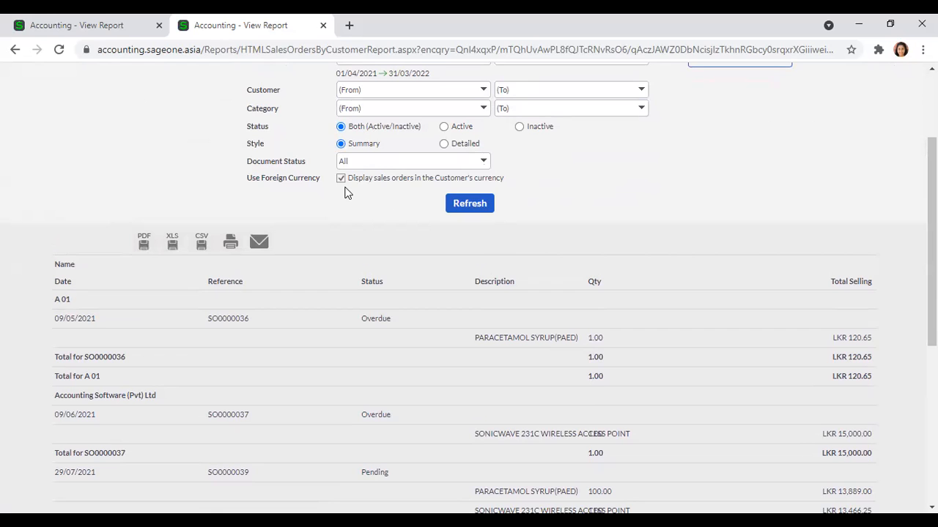
scroll(415, 273, down, 4)
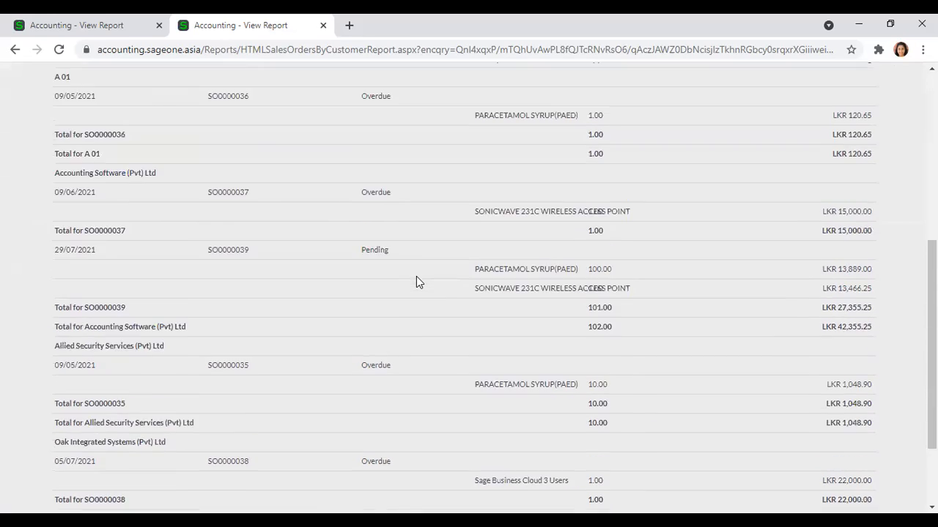
scroll(416, 282, up, 5)
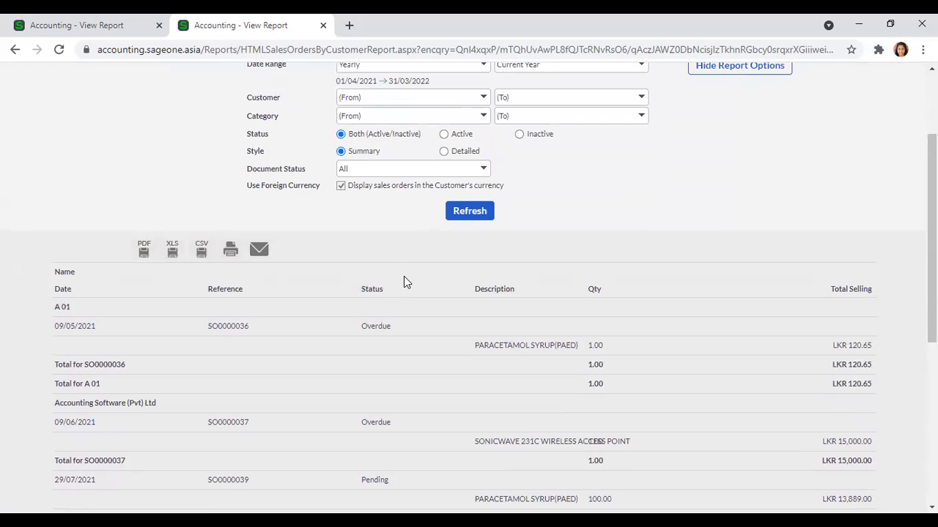
Turn off displaying sales orders in the customer's currency and refresh the report
click(341, 186)
click(469, 211)
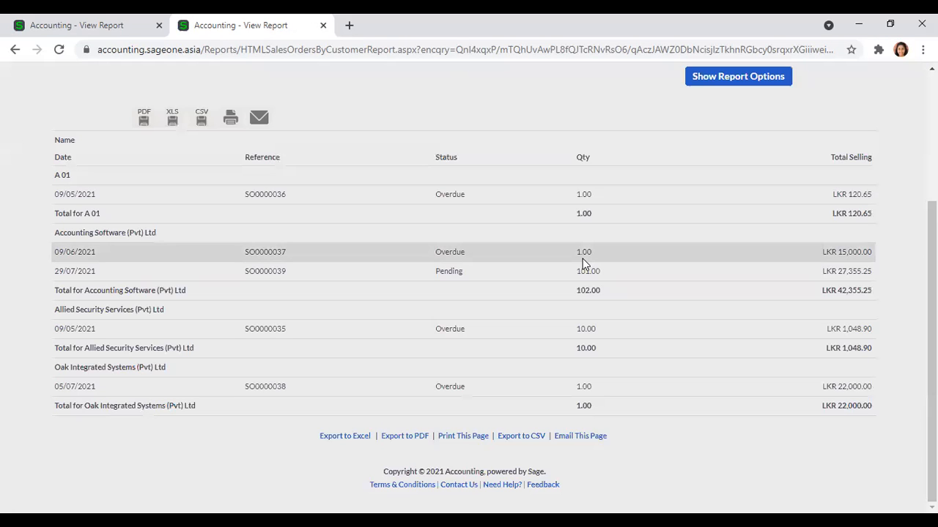
scroll(582, 259, up, 2)
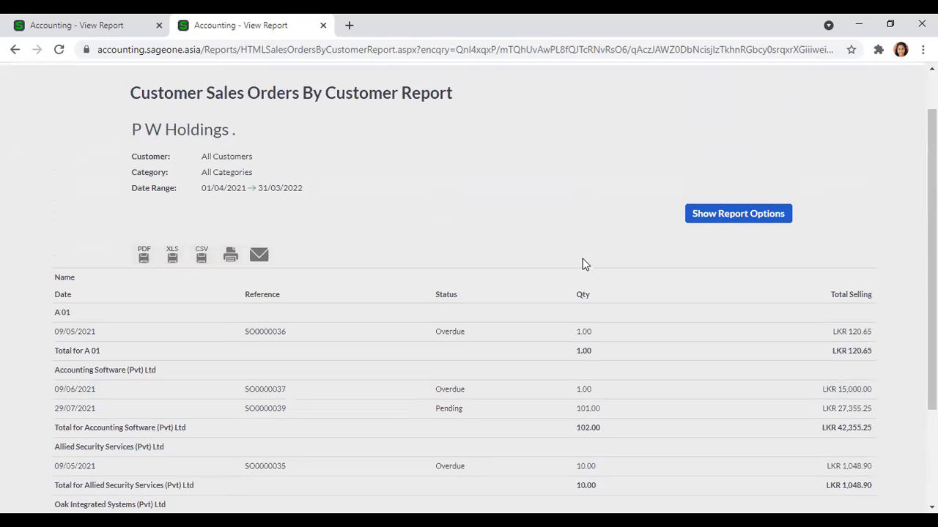
Show the report options again, toggle the Use Foreign Currency setting and refresh the report
click(723, 213)
click(340, 262)
click(475, 292)
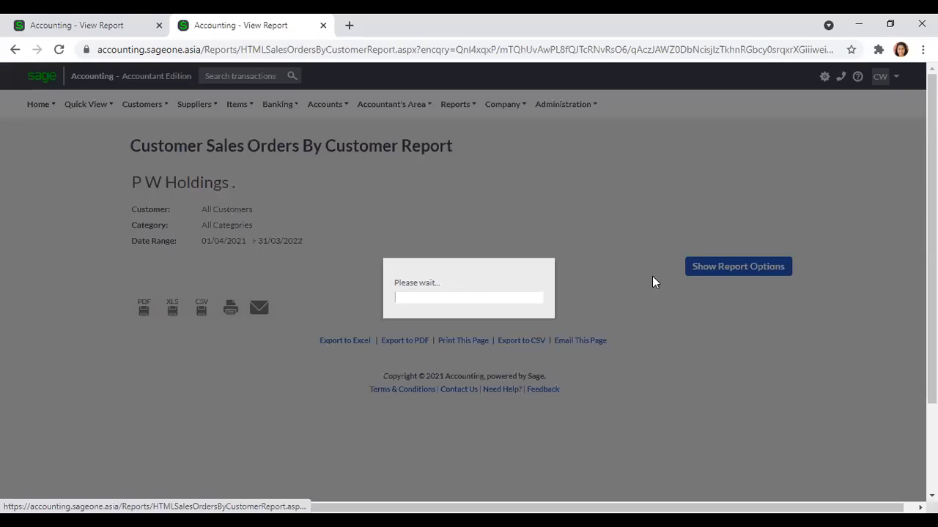
scroll(654, 282, up, 3)
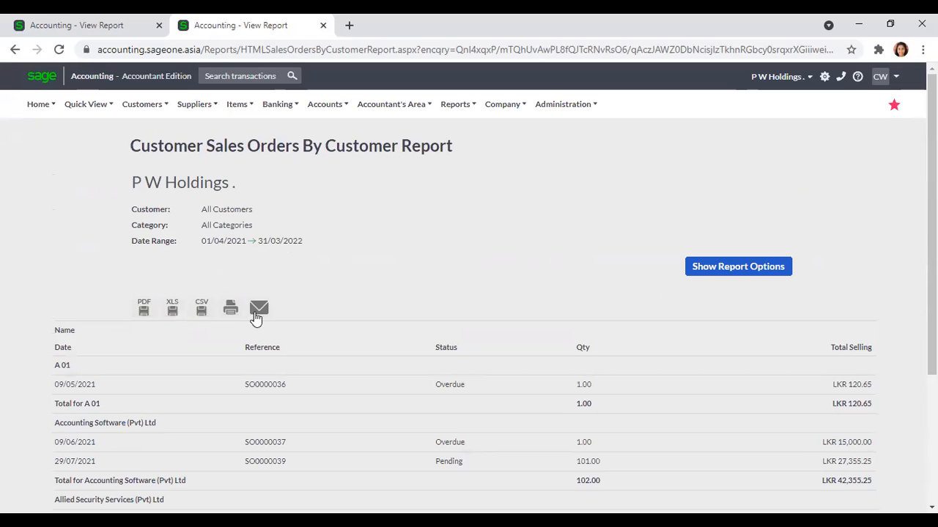
Return to the first browser tab and open the filter options of the Customer Invoices report
click(81, 25)
click(38, 104)
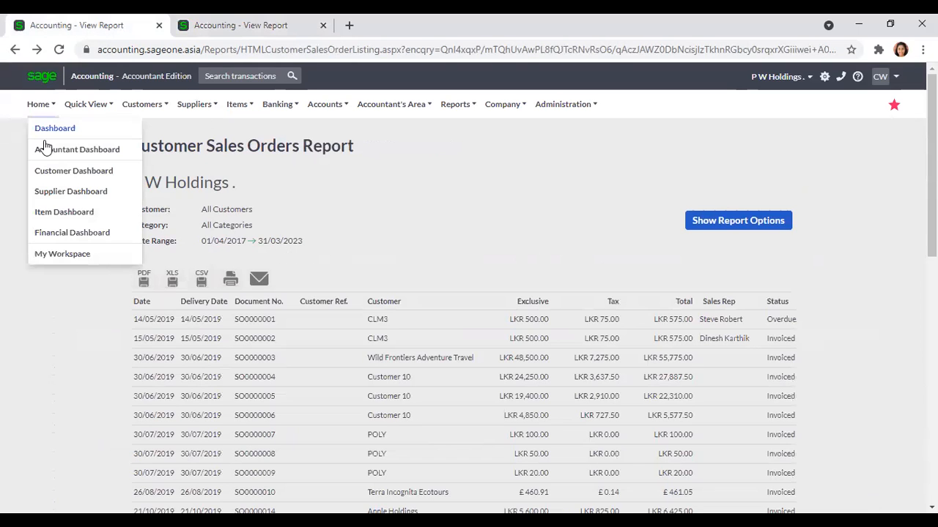
click(102, 311)
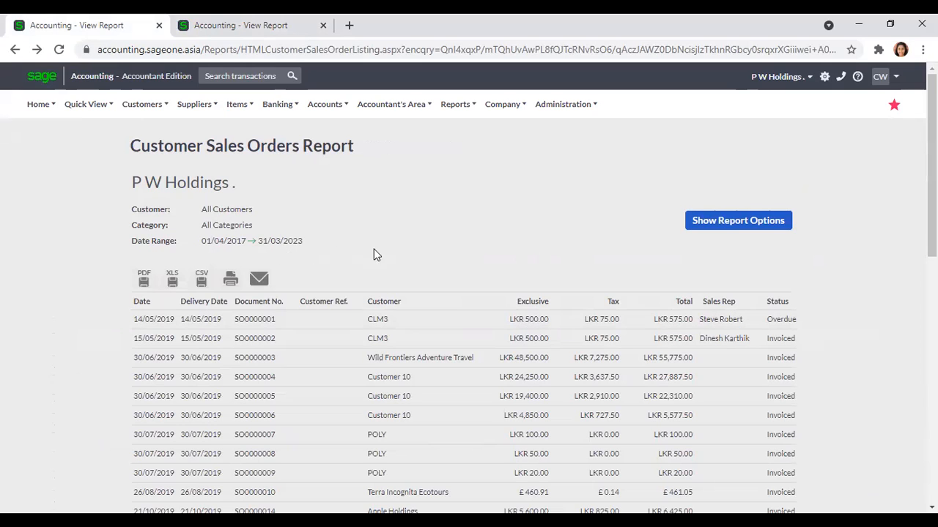
click(150, 110)
mouse_move(151, 189)
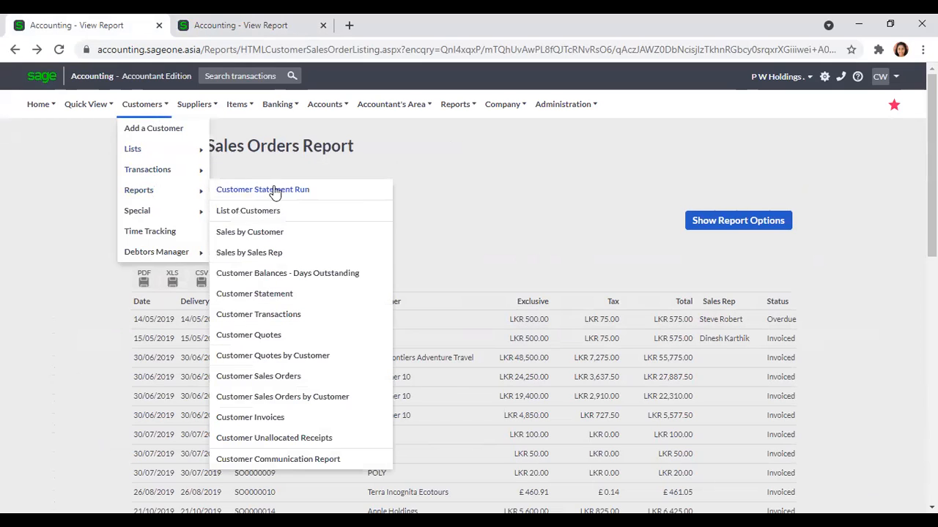
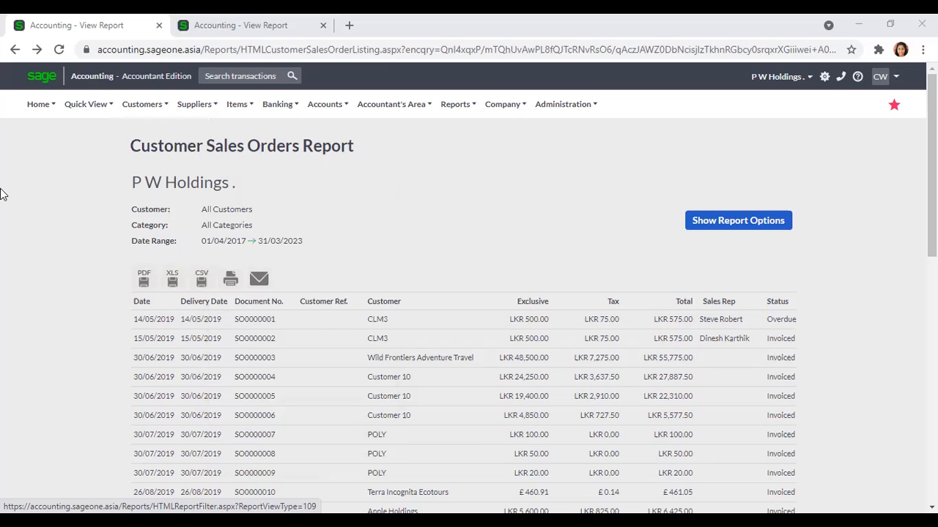
mouse_move(155, 111)
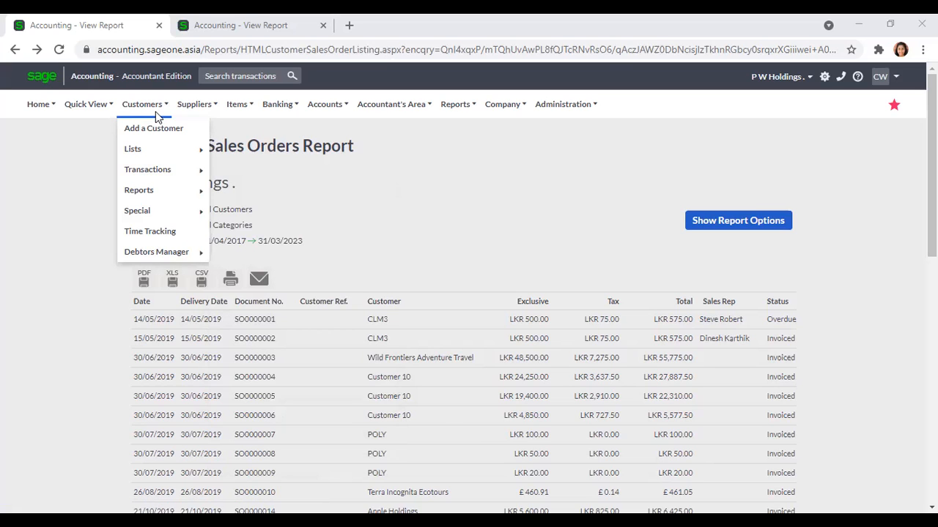
mouse_move(169, 200)
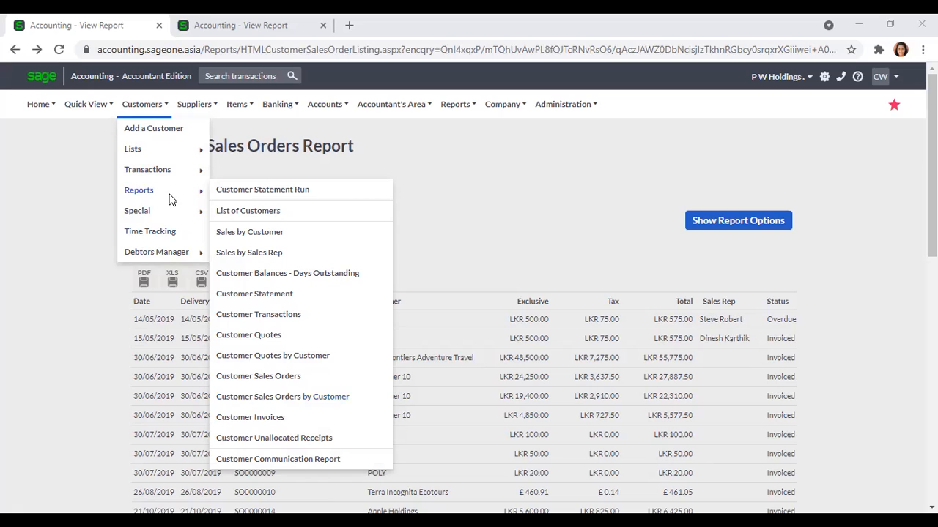
click(329, 419)
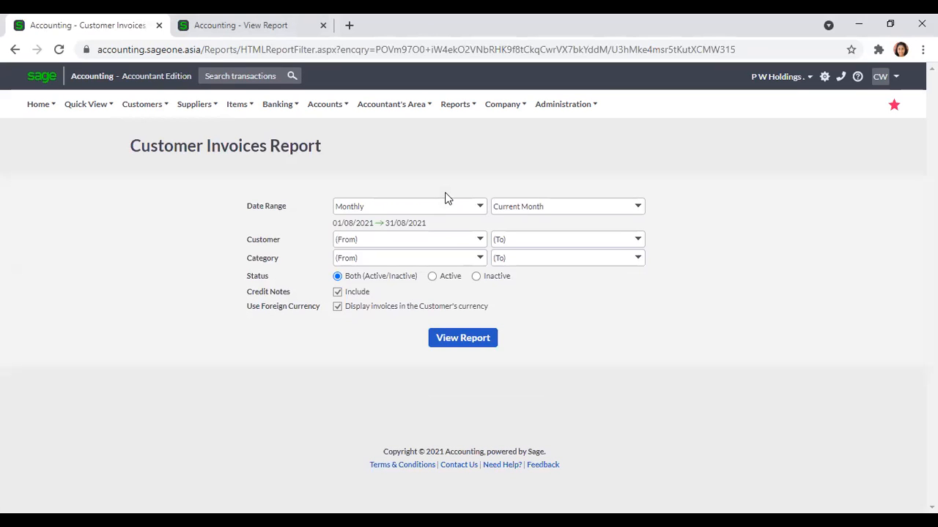
View the Customer Invoices report for all customers and categories with the date range Yearly, Current Year, and look over the listed invoices
click(485, 210)
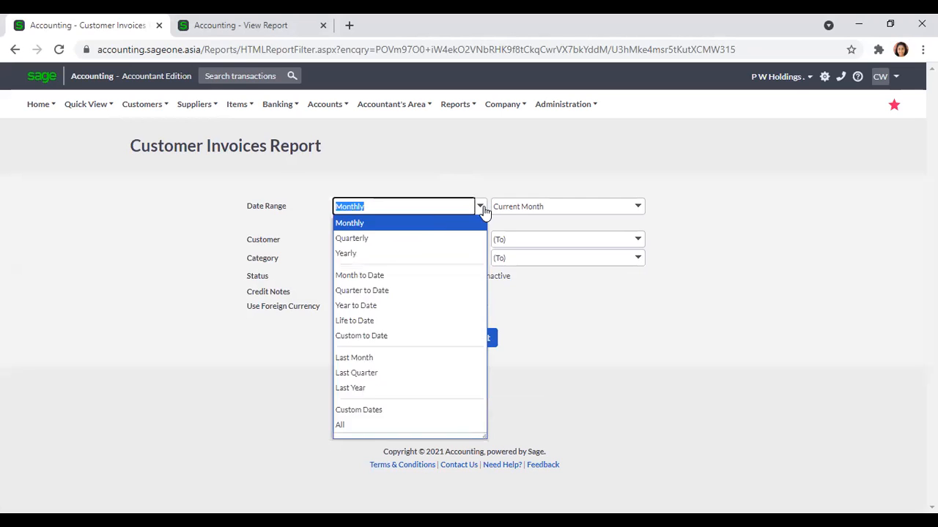
click(400, 254)
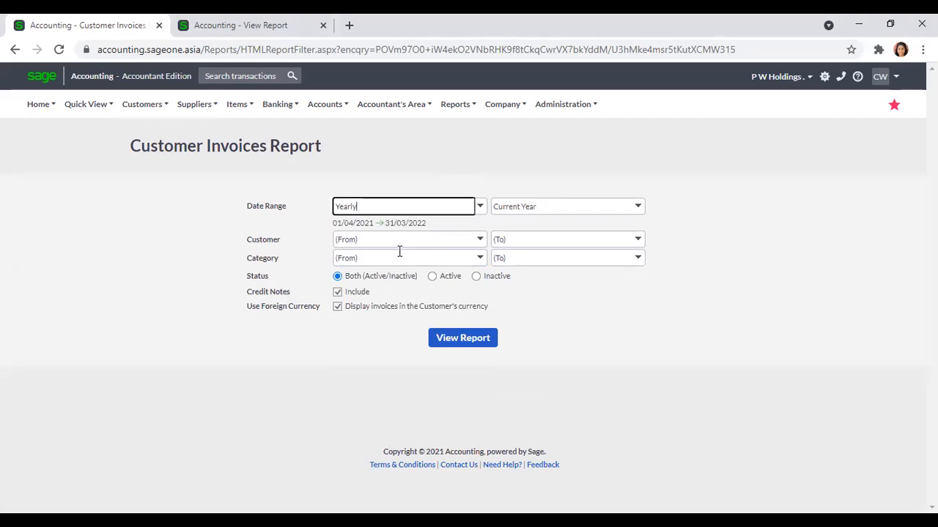
click(481, 242)
click(517, 295)
click(480, 258)
click(643, 338)
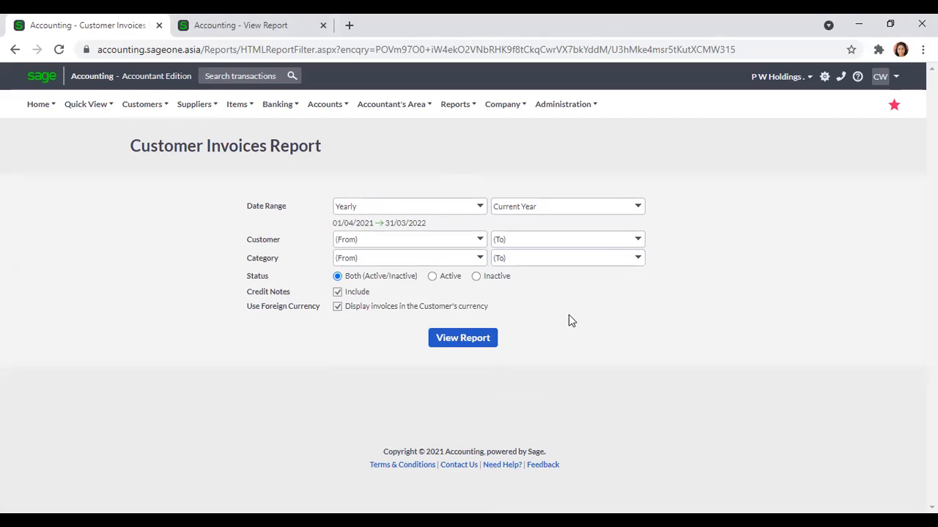
click(478, 340)
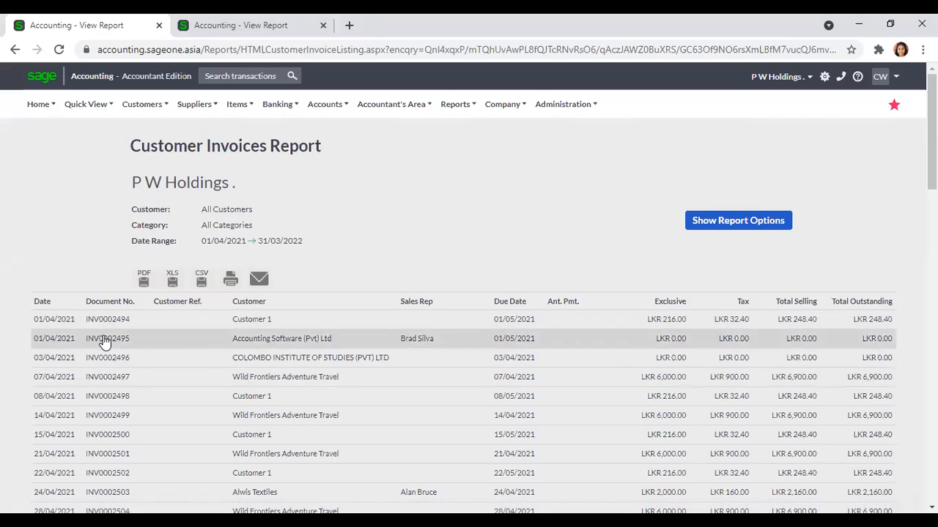
scroll(170, 304, down, 6)
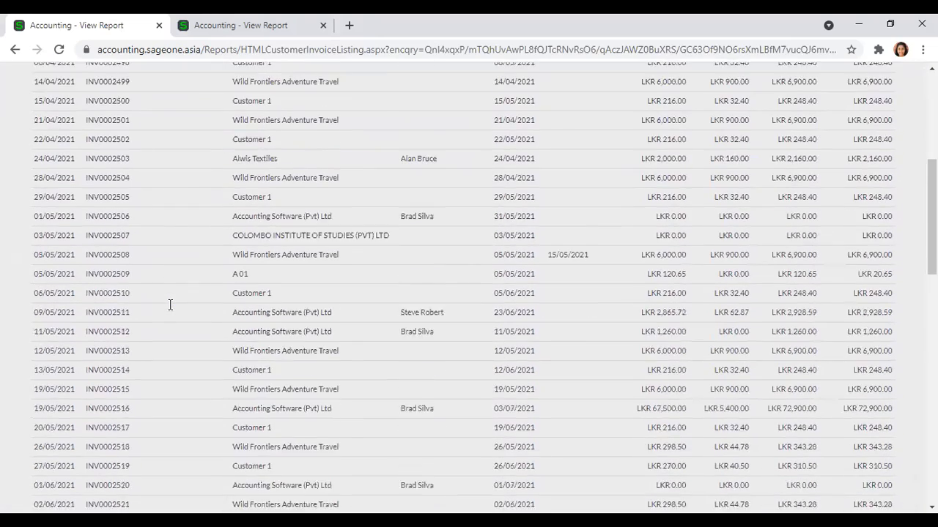
scroll(170, 304, up, 6)
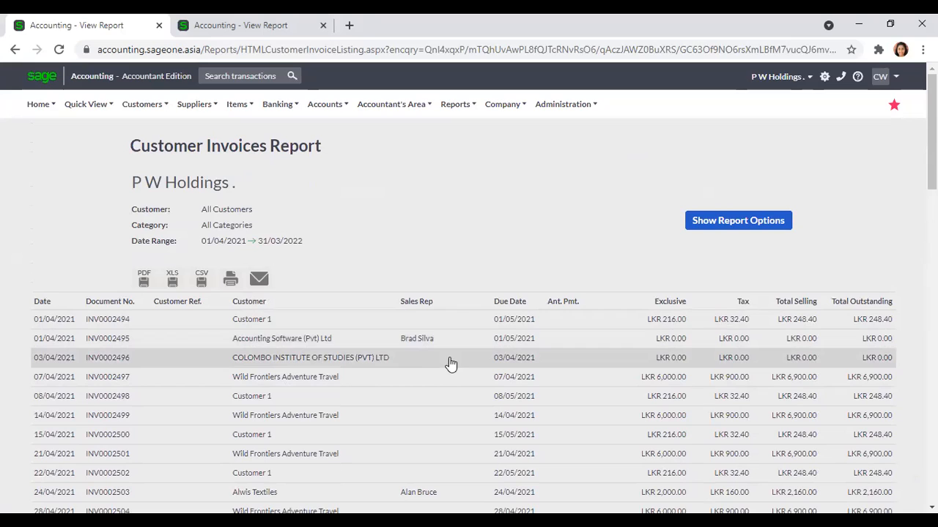
Examine the Customer Invoices report's due date, anticipated payment date, tax, total selling and total outstanding columns across the listed invoices
scroll(579, 334, down, 5)
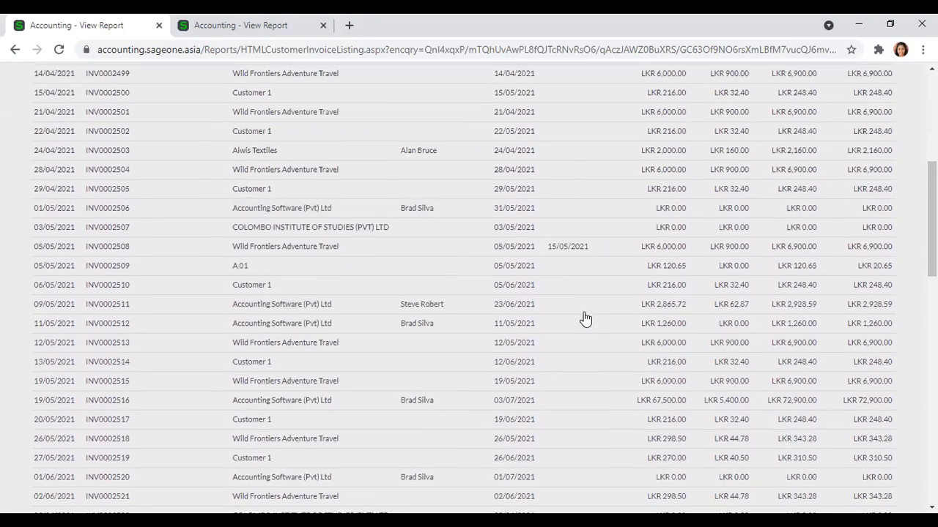
scroll(579, 251, up, 4)
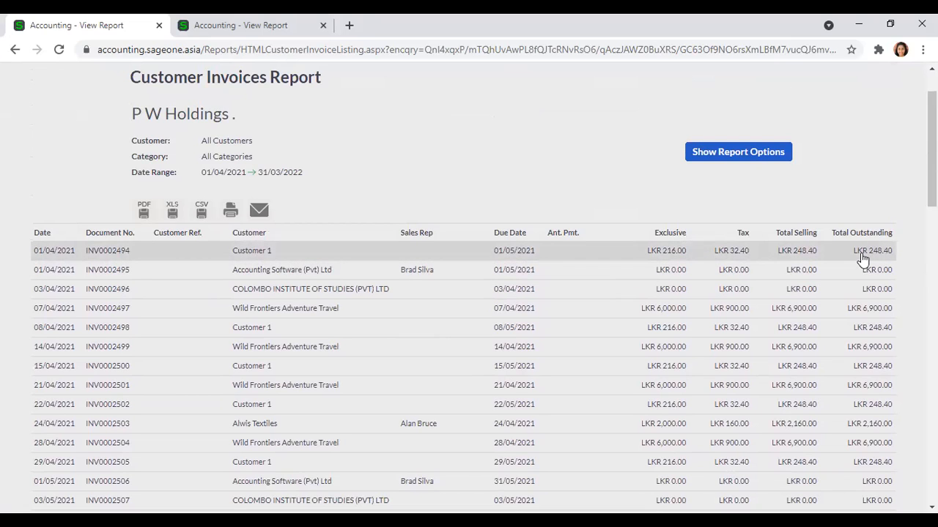
scroll(894, 287, down, 2)
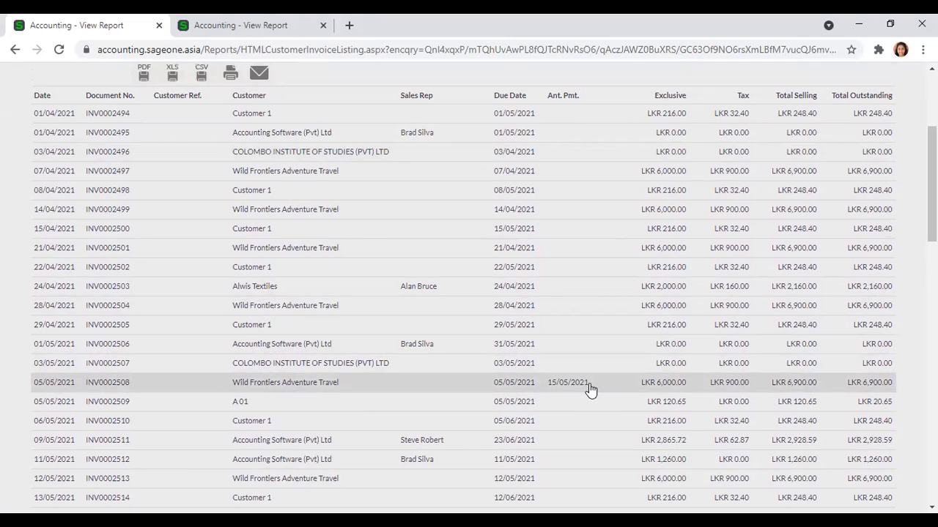
scroll(593, 386, up, 1)
scroll(593, 387, down, 1)
scroll(586, 387, up, 1)
scroll(586, 387, down, 2)
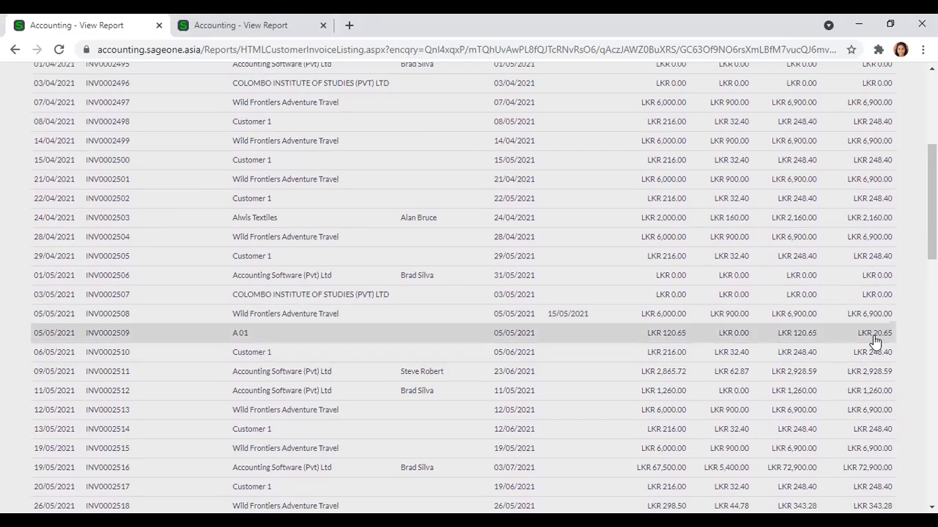
scroll(829, 343, up, 2)
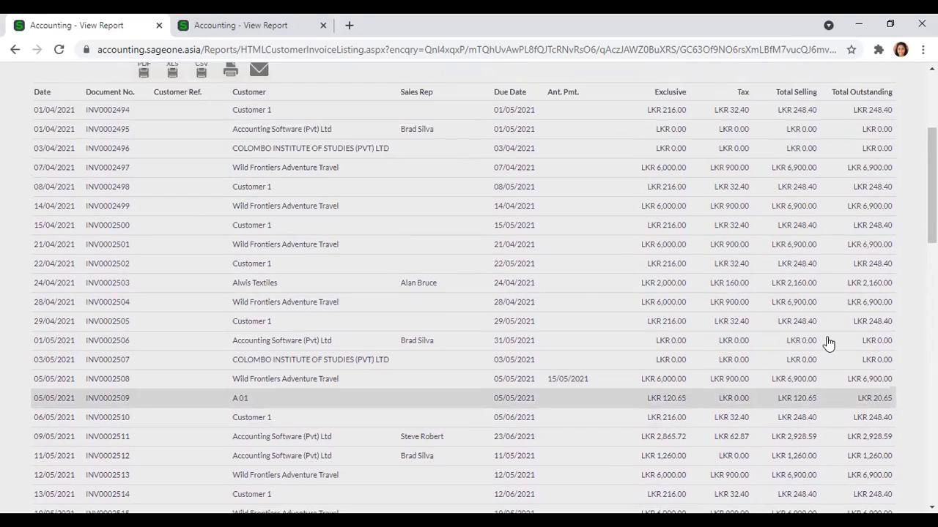
scroll(827, 340, down, 1)
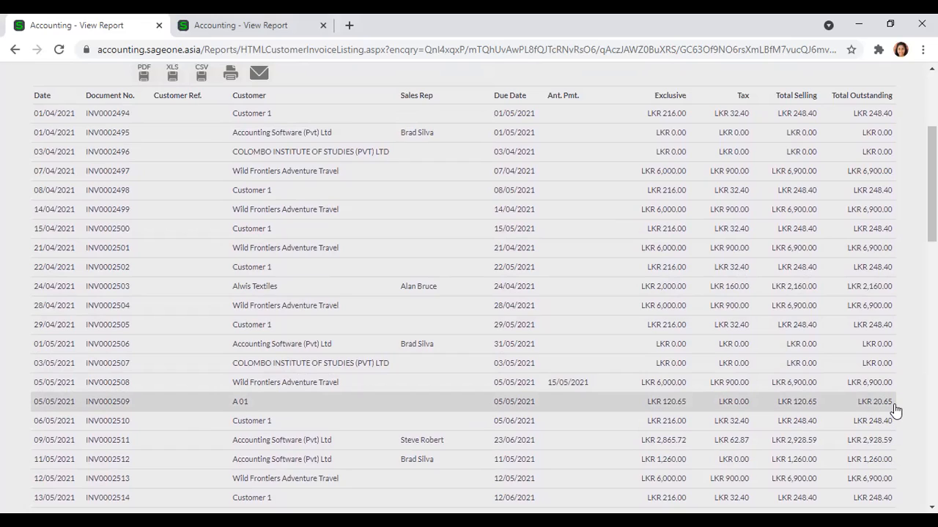
scroll(893, 410, down, 10)
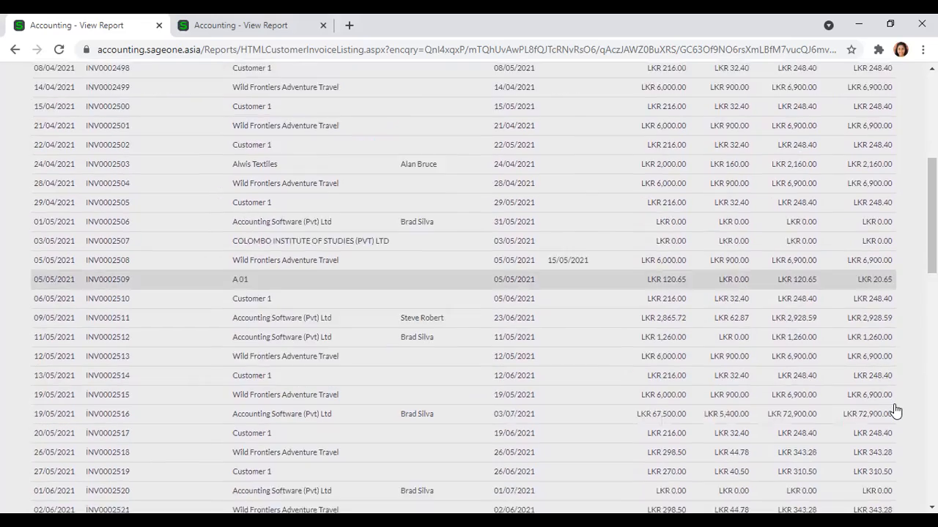
scroll(839, 293, up, 5)
scroll(793, 226, up, 10)
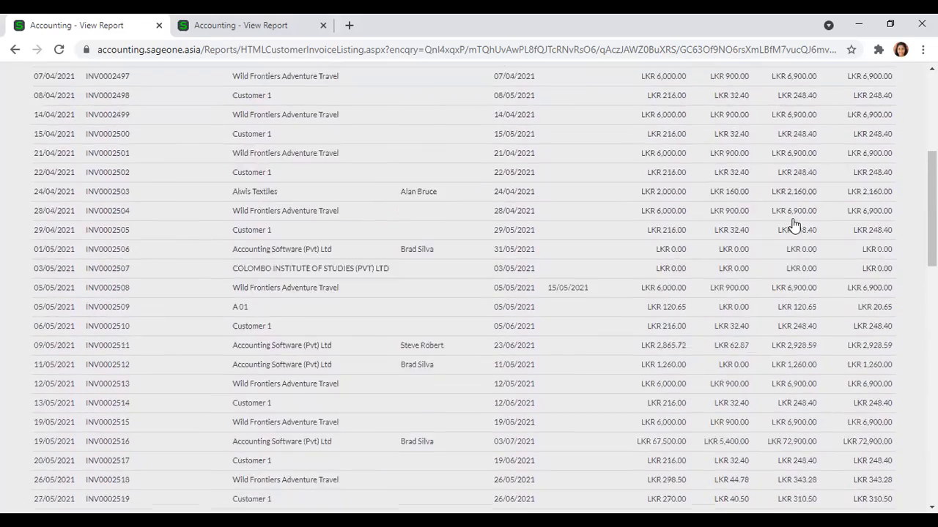
Show the report options, turn off displaying invoices in the customer's currency and refresh the Customer Invoices report
click(755, 223)
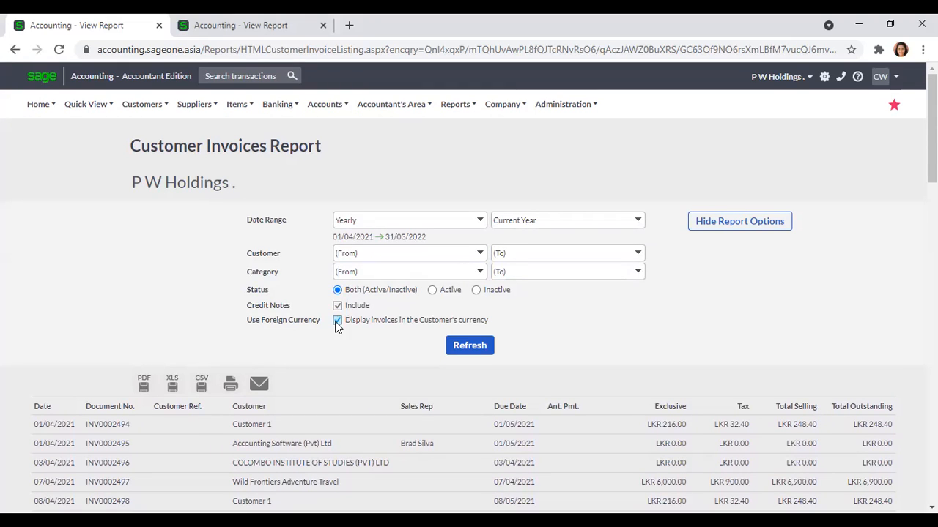
scroll(307, 324, down, 6)
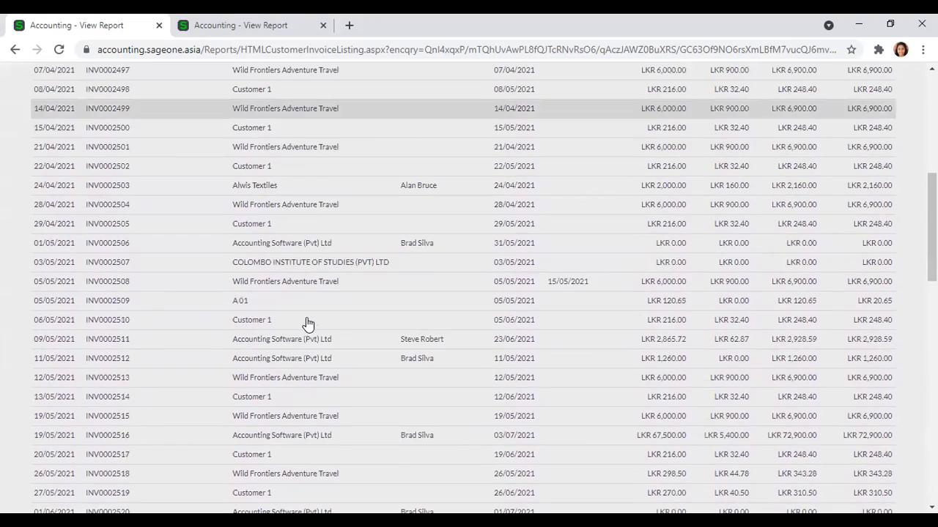
scroll(308, 324, down, 8)
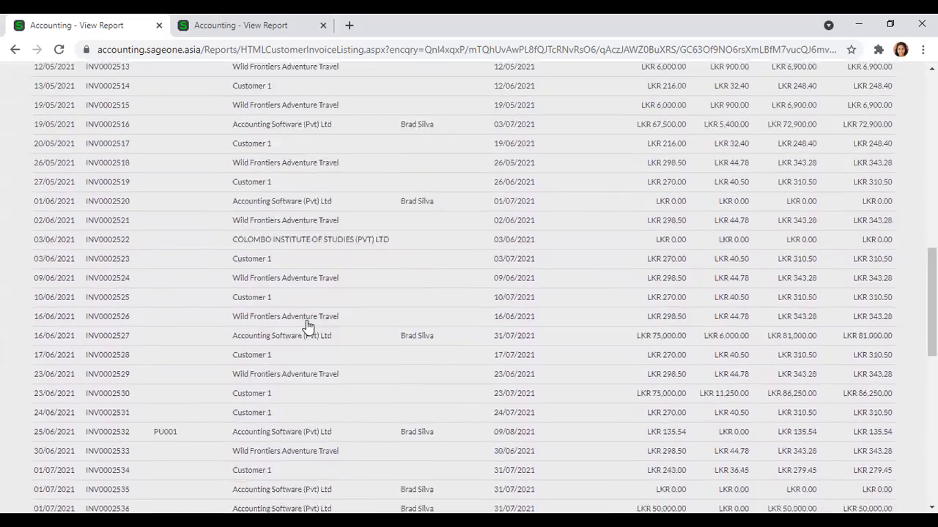
scroll(308, 328, down, 5)
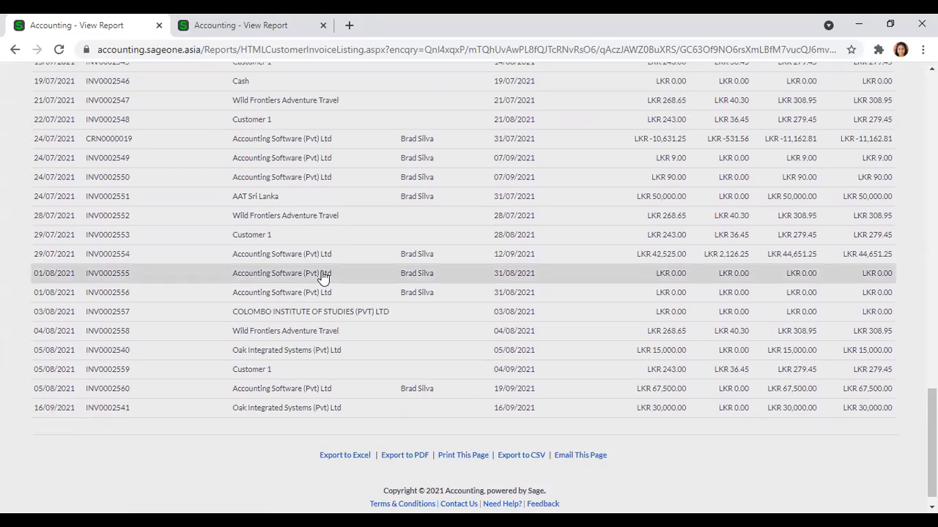
scroll(321, 275, up, 15)
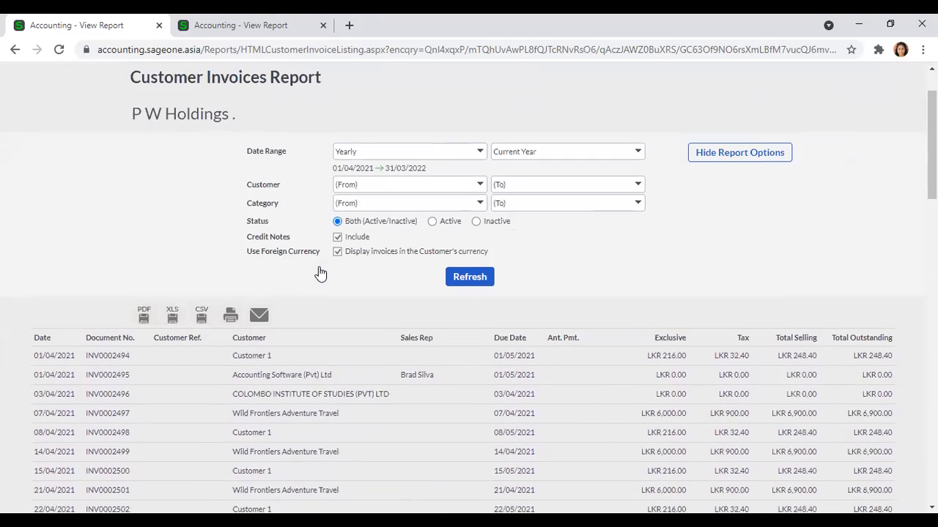
click(339, 251)
click(461, 277)
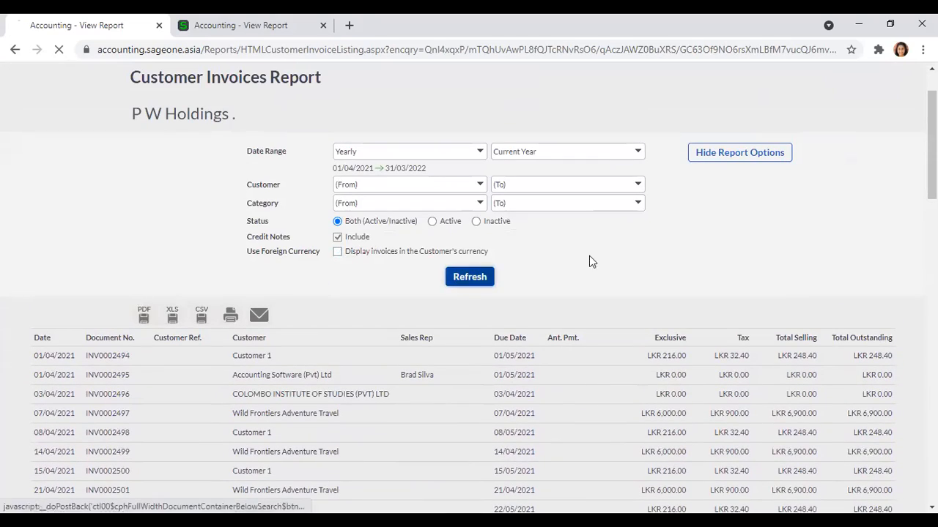
Review the refreshed Customer Invoices report through the credit note entry to the grand total row
scroll(717, 240, down, 3)
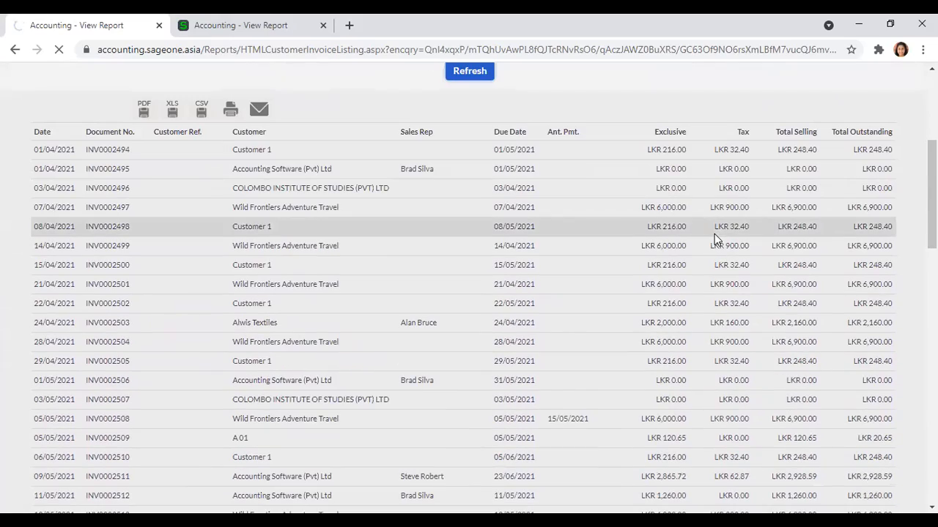
scroll(716, 239, down, 6)
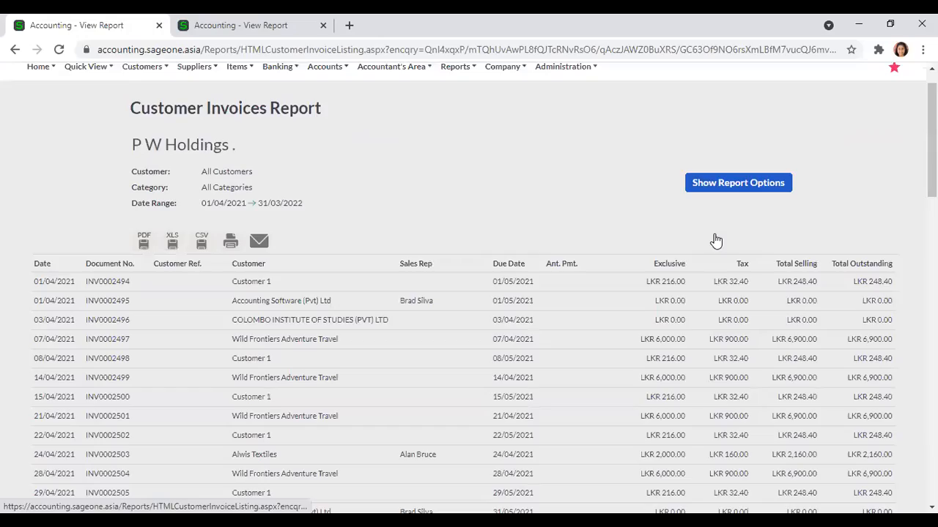
scroll(716, 241, down, 4)
scroll(716, 241, down, 10)
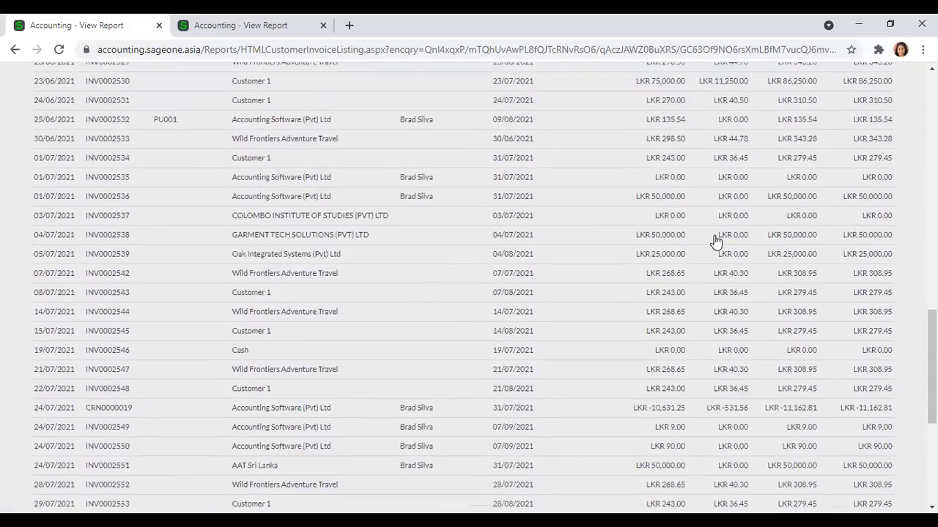
scroll(716, 241, down, 2)
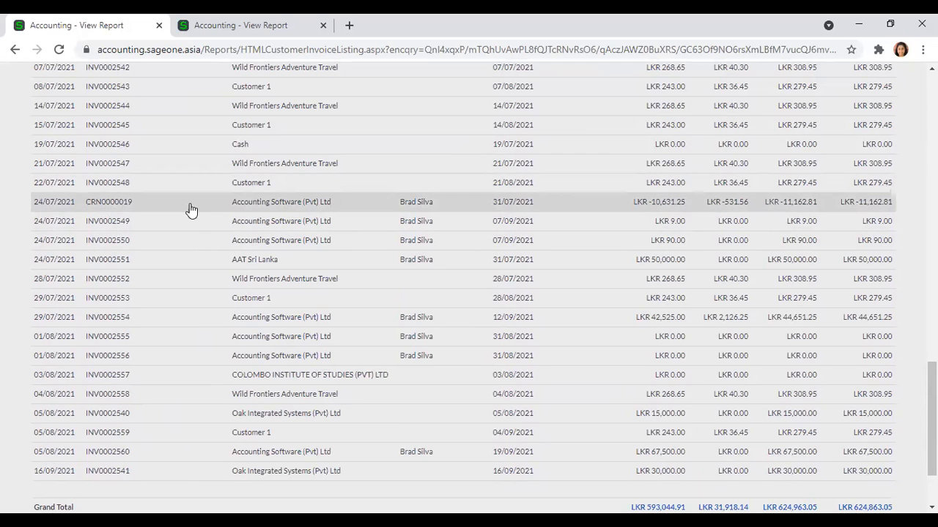
scroll(286, 212, down, 2)
click(538, 438)
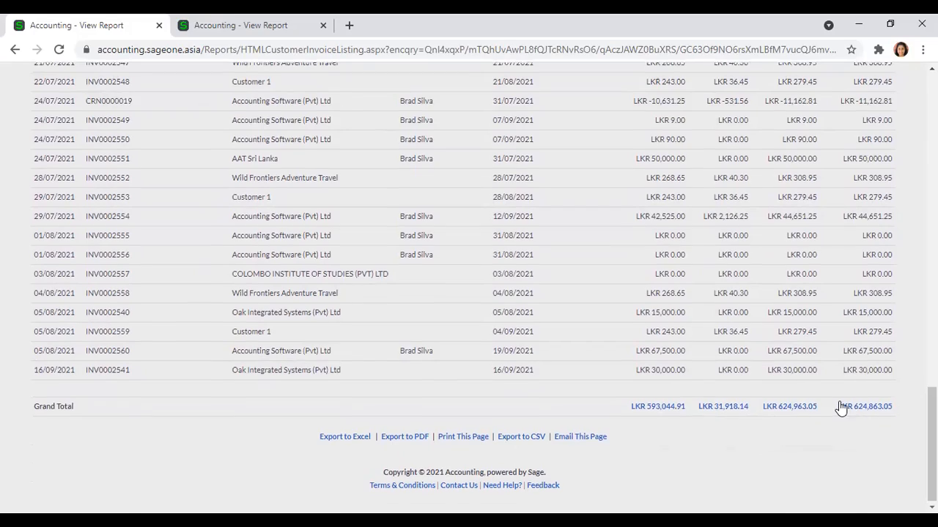
scroll(841, 408, up, 15)
scroll(841, 408, up, 2)
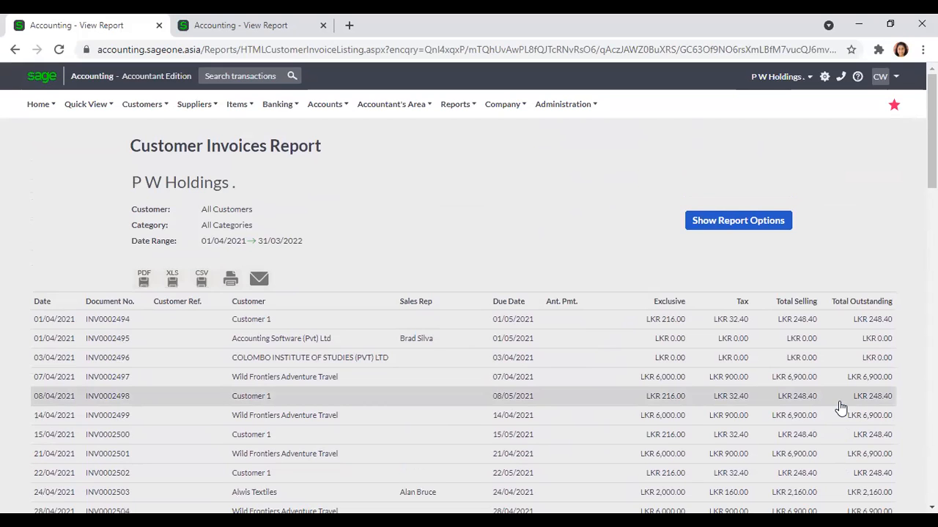
Open the Wild Frontiers Adventure Travel invoice dated 07/04/2021 from the report, examine its details and return to the report
mouse_move(153, 118)
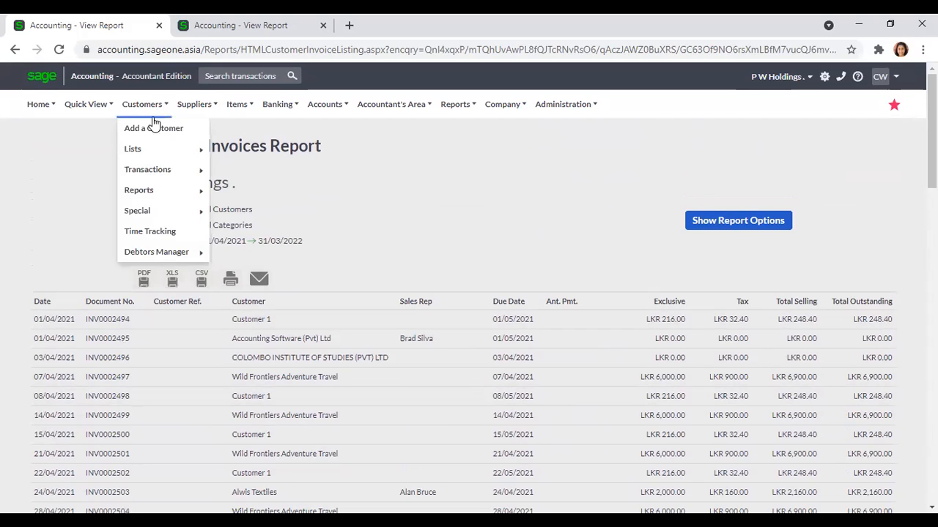
mouse_move(154, 212)
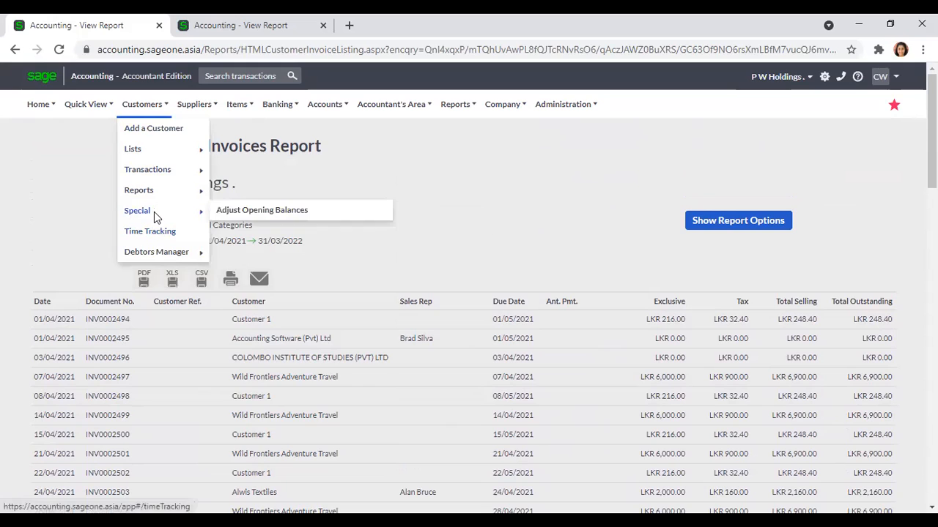
mouse_move(155, 194)
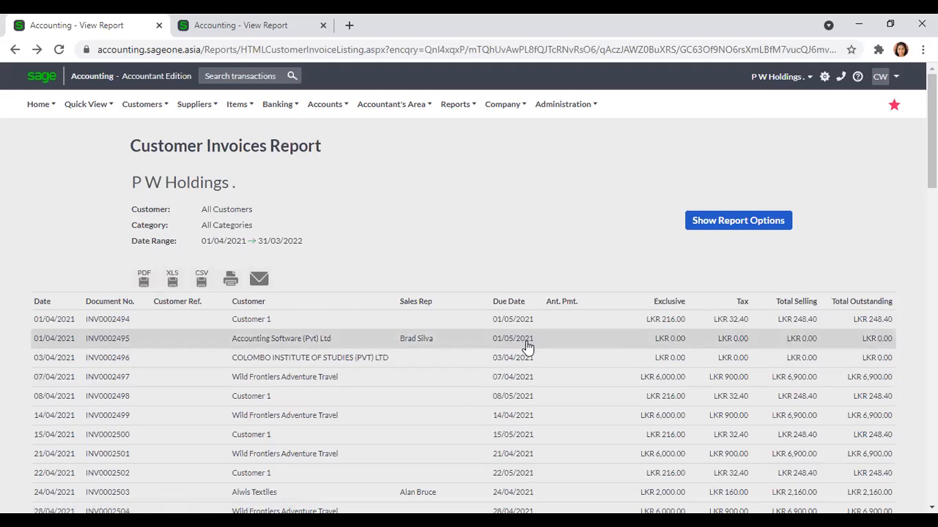
click(529, 381)
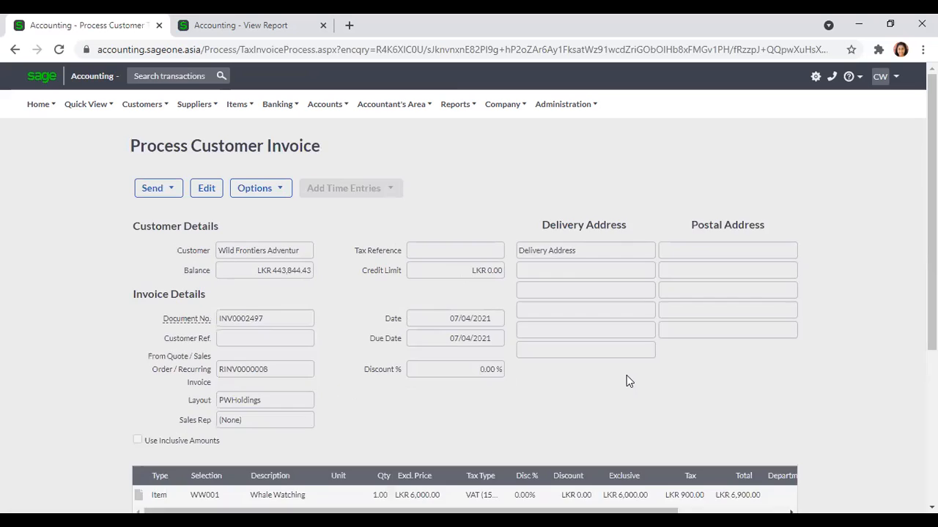
scroll(628, 382, down, 3)
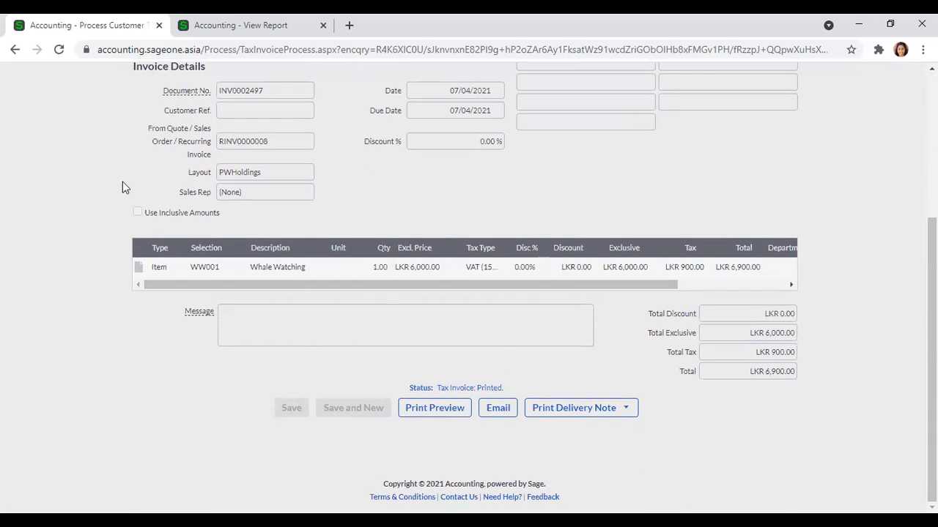
click(16, 50)
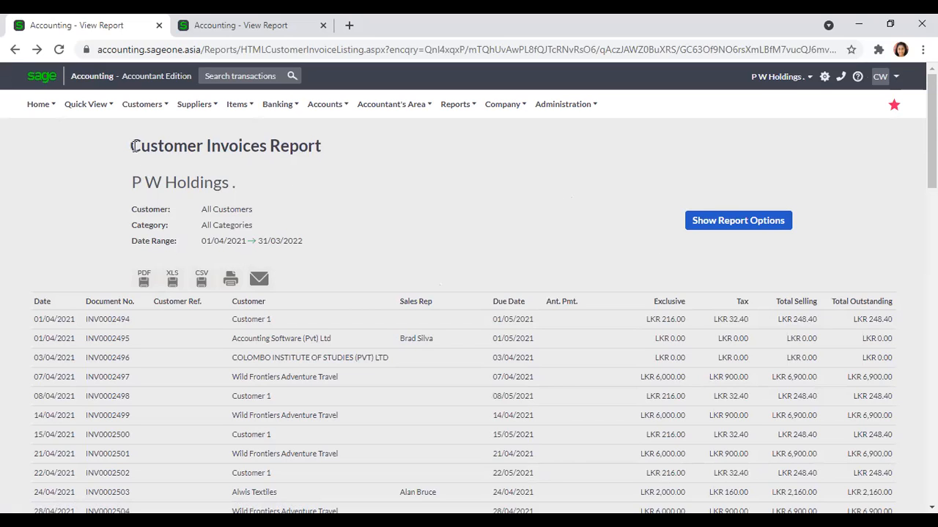
Generate the Customer Unallocated Receipts report for all dates, customers and categories, including credit notes and adjustments, in the customer's currency
click(139, 110)
mouse_move(147, 197)
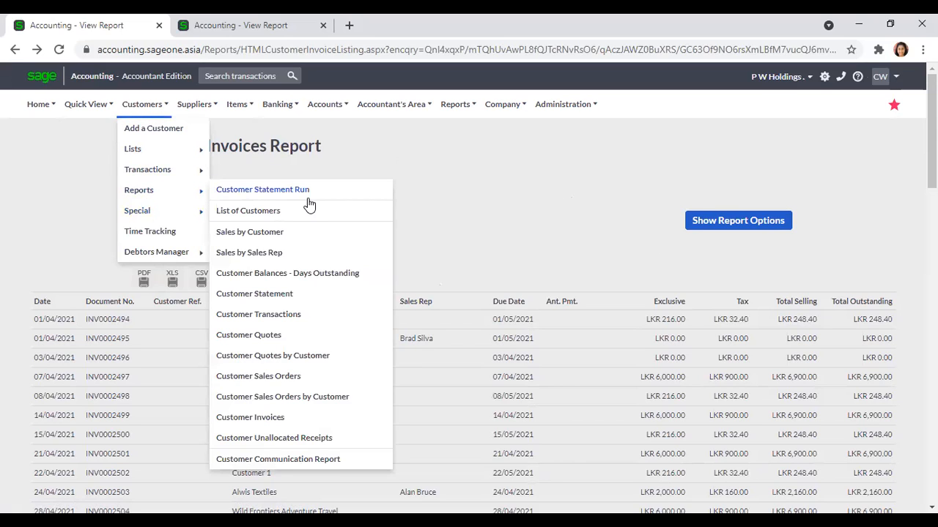
click(358, 415)
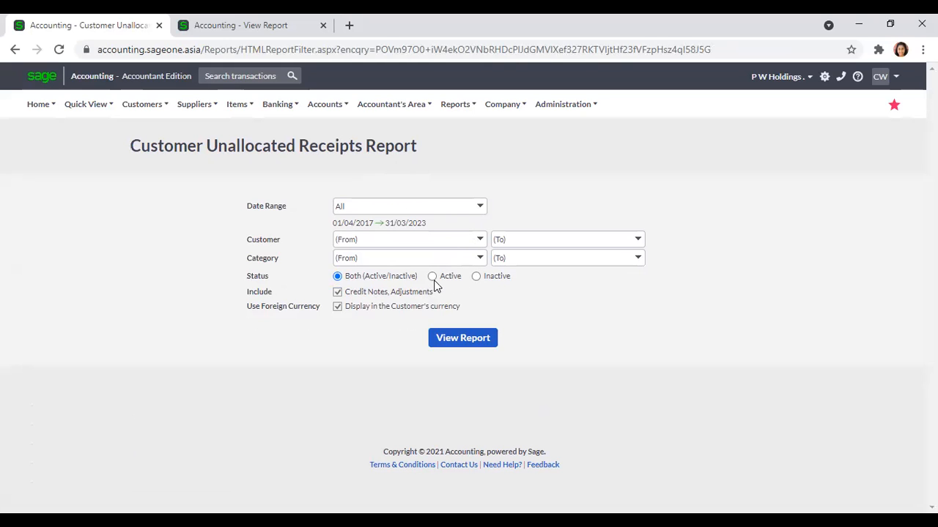
click(444, 344)
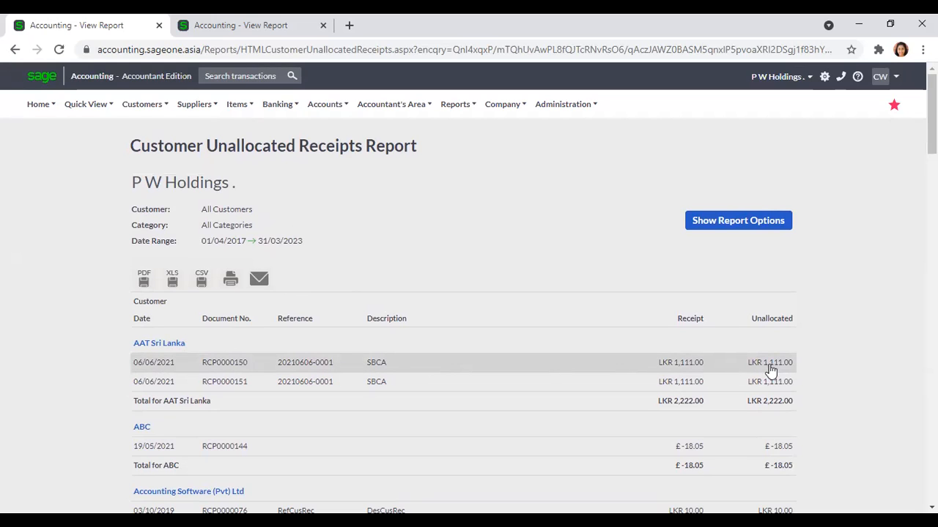
Show the Customer Unallocated Receipts report options and examine the unallocated receipts and credit notes listed for each customer
scroll(778, 366, down, 2)
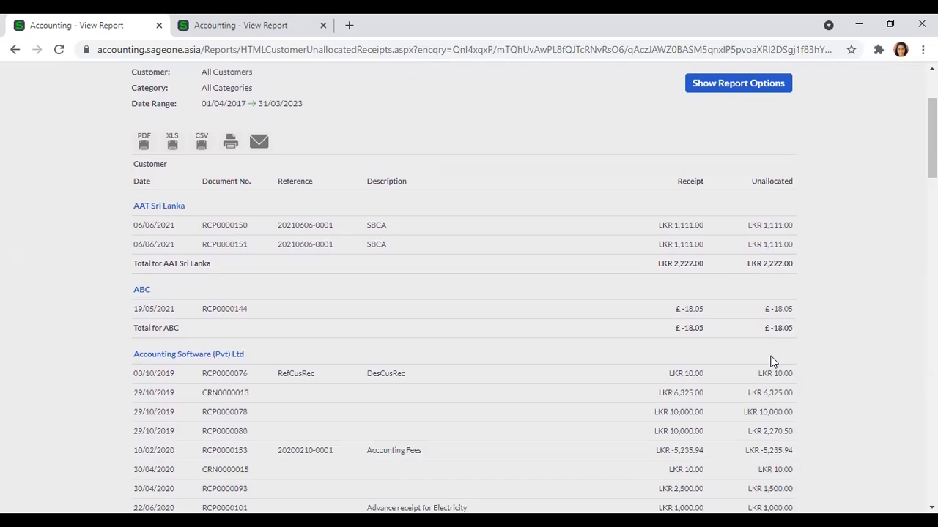
click(724, 88)
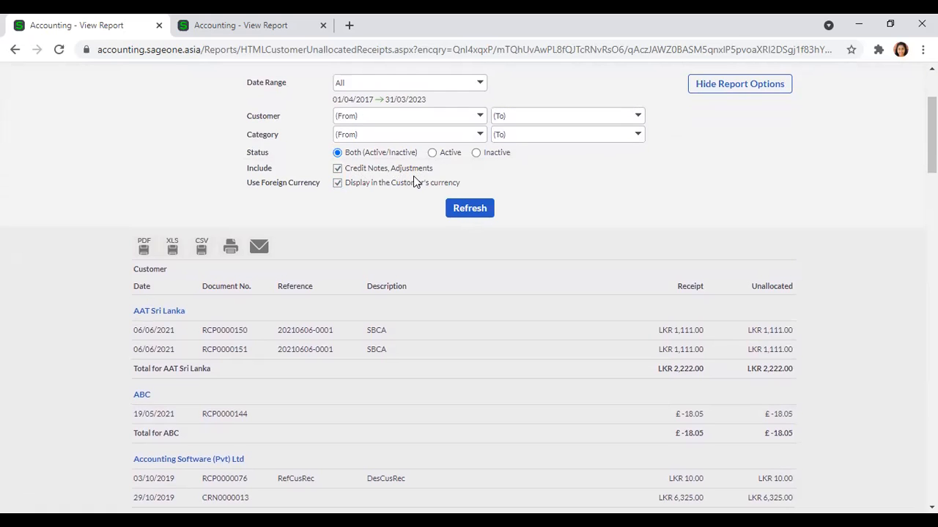
scroll(409, 231, down, 2)
scroll(410, 232, down, 12)
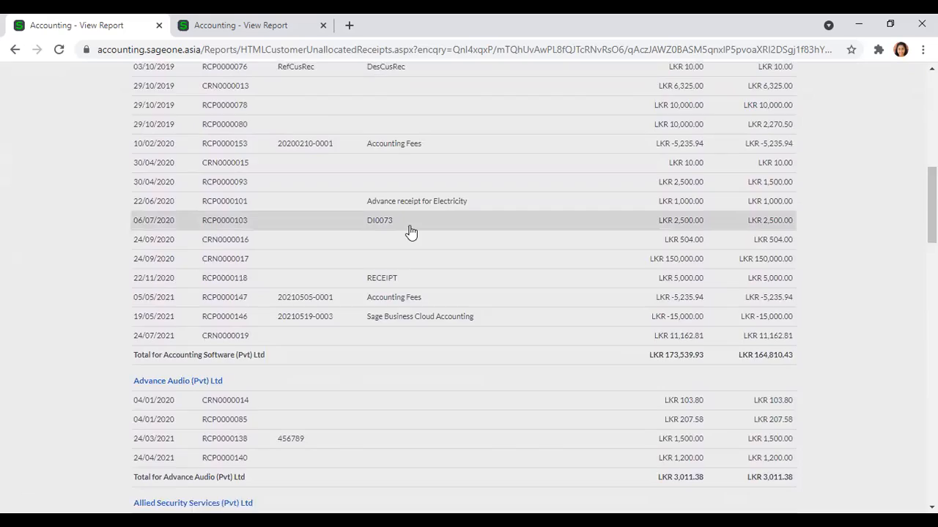
scroll(409, 232, up, 4)
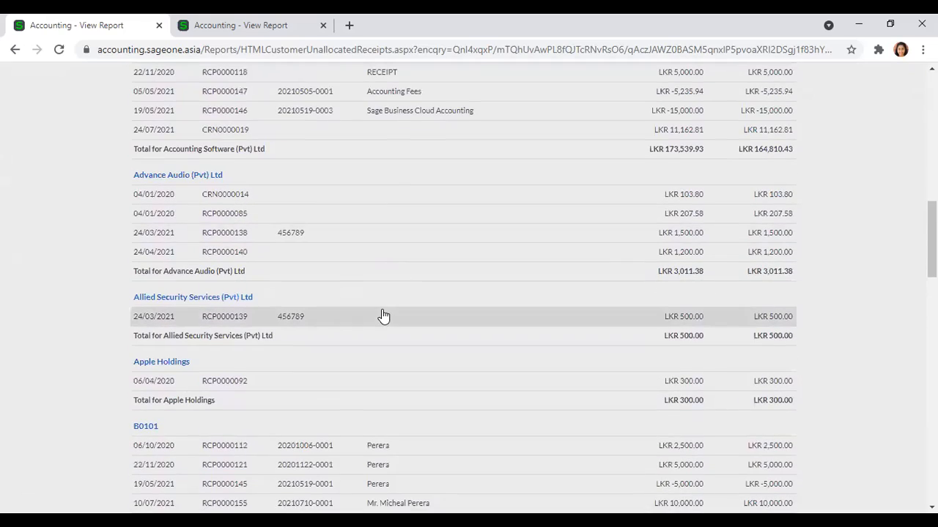
scroll(383, 315, up, 3)
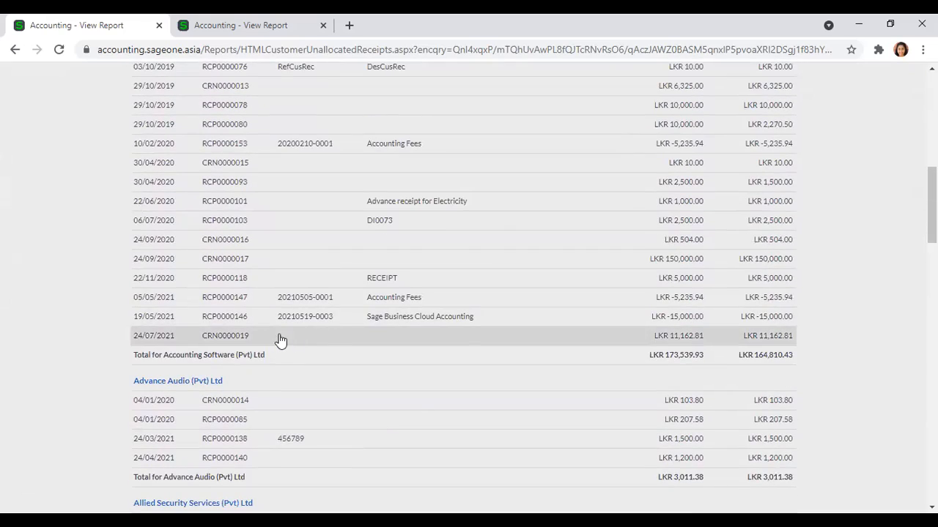
scroll(278, 342, up, 3)
scroll(313, 217, up, 4)
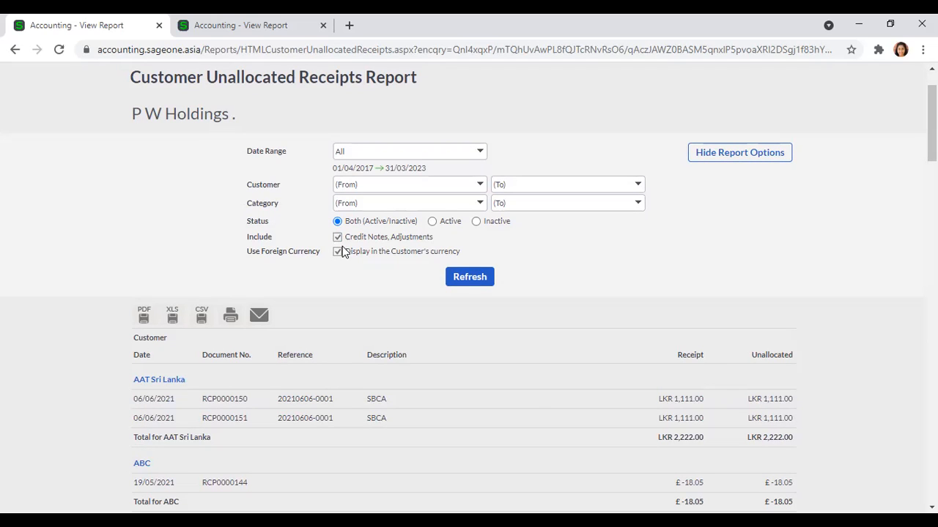
Refresh the Customer Unallocated Receipts report with the display in the customer's currency turned off
scroll(372, 310, down, 3)
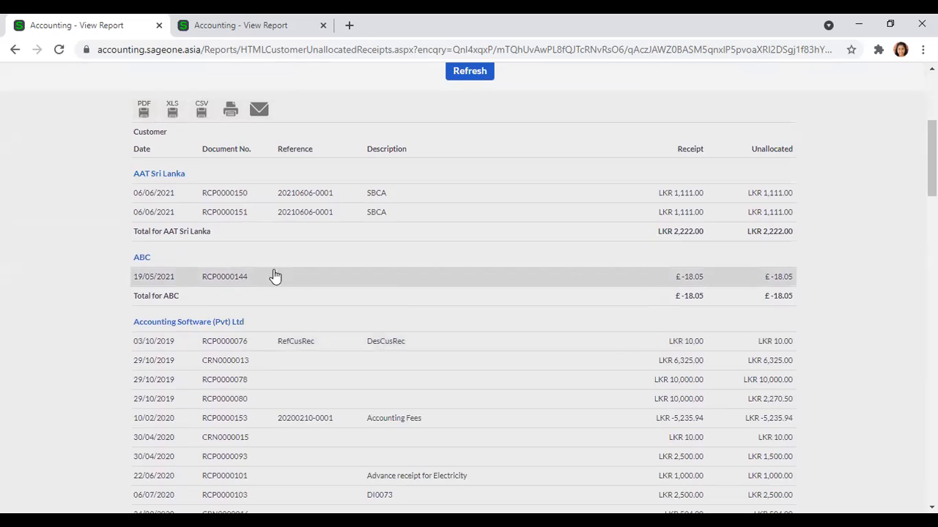
scroll(275, 276, up, 2)
click(337, 184)
click(462, 209)
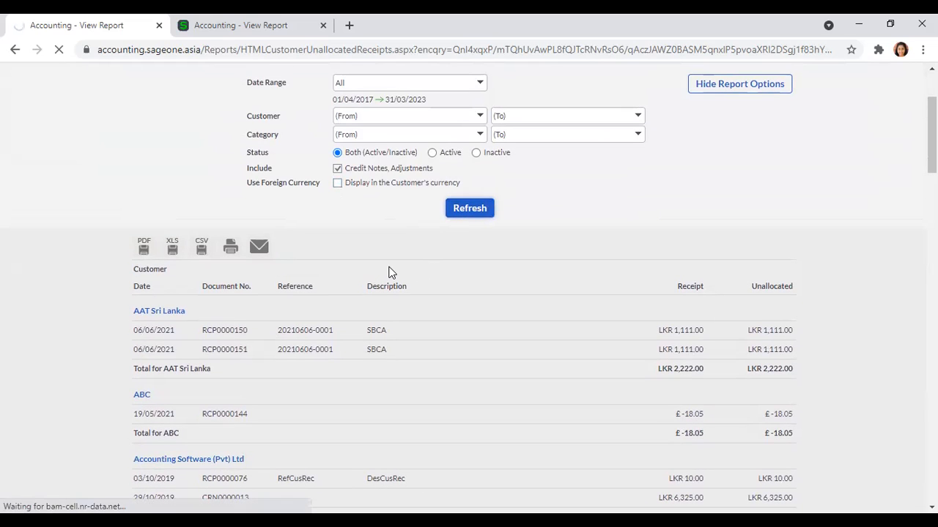
Review the refreshed Customer Unallocated Receipts report down to the grand total and compare the converted amounts for ABC
scroll(385, 306, down, 10)
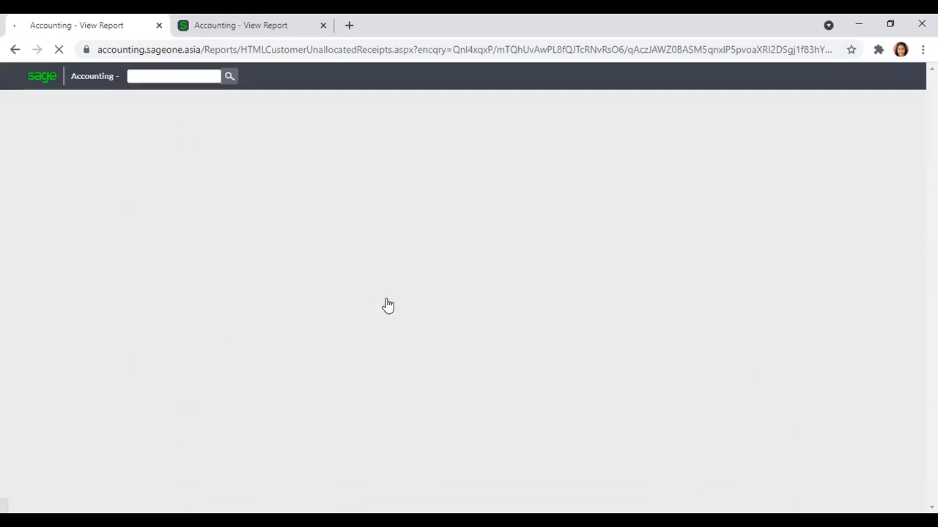
scroll(386, 306, down, 15)
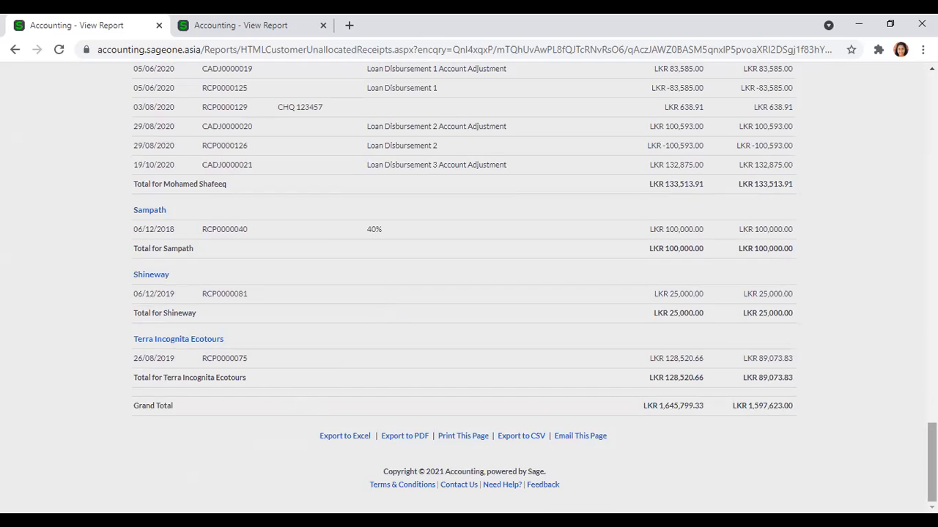
drag(932, 463, 932, 114)
scroll(884, 242, down, 3)
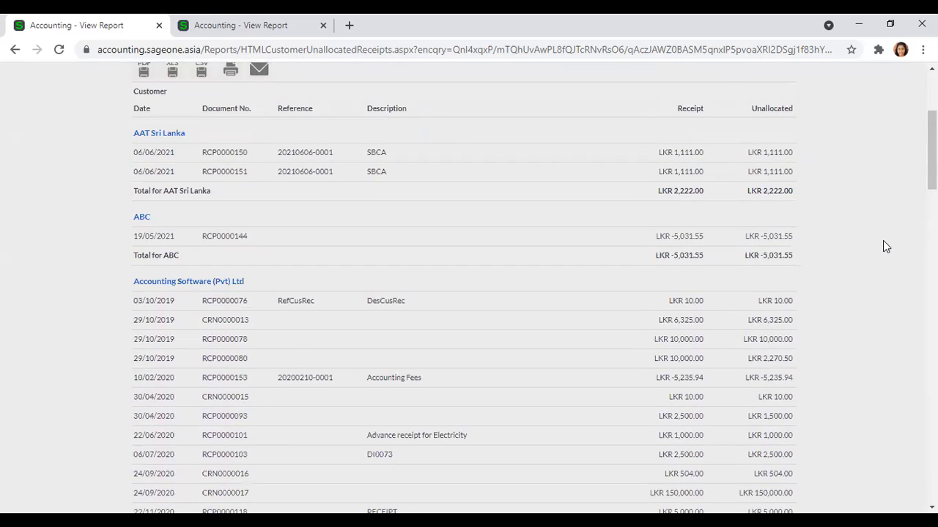
scroll(885, 247, up, 3)
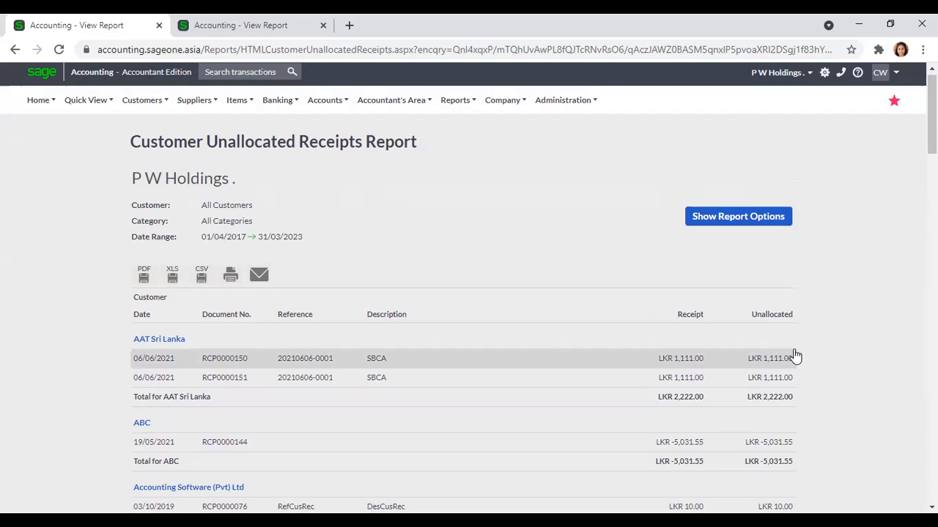
Close the Customer Unallocated Receipts report and open the filter page of the Customer Communication Report
click(141, 100)
mouse_move(141, 189)
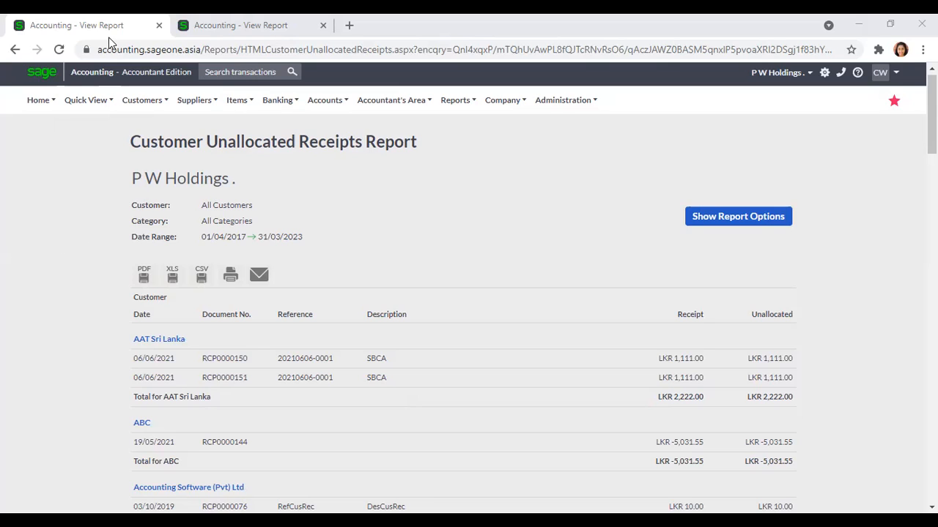
click(159, 25)
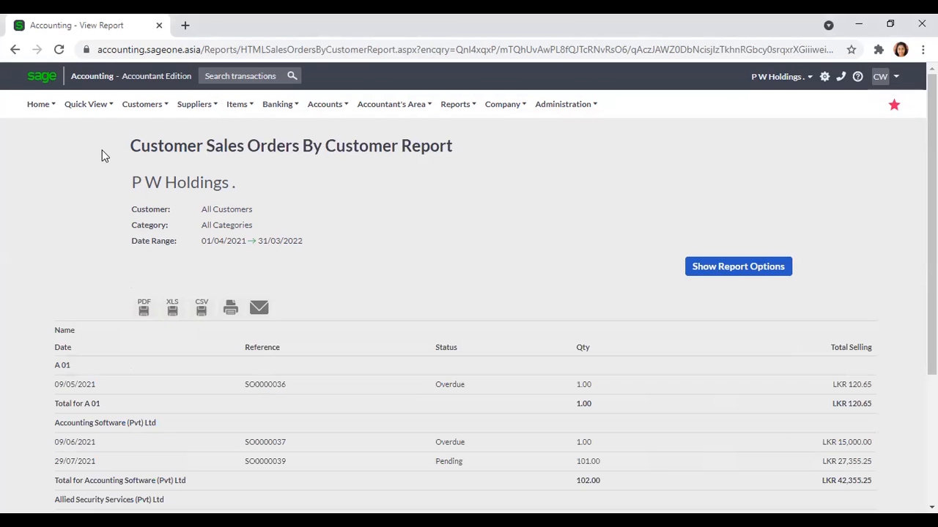
click(139, 105)
mouse_move(147, 191)
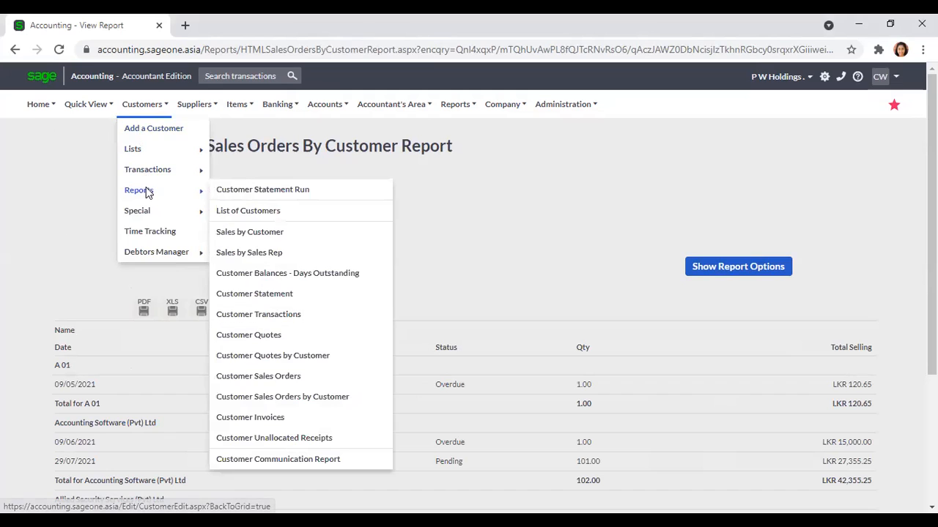
click(277, 459)
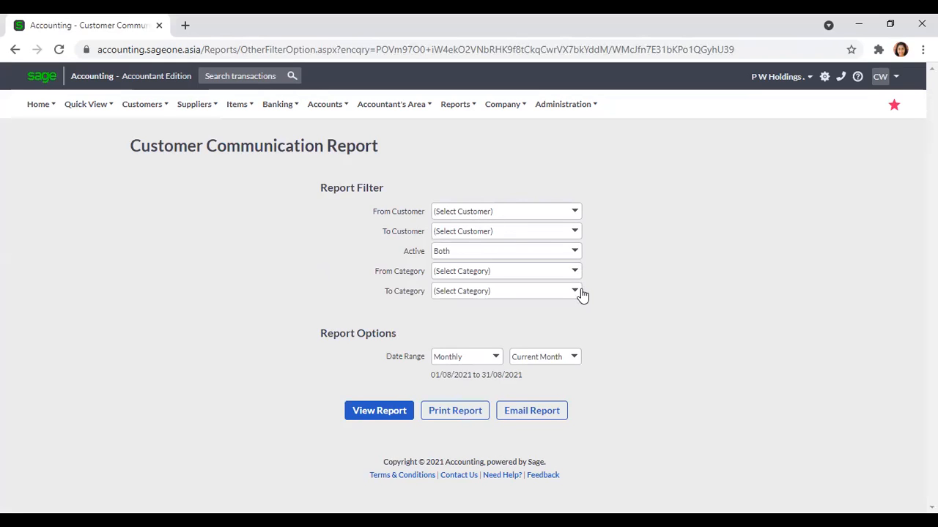
Generate the Customer Communication Report for all customers and categories with a yearly date range covering the current year
click(495, 358)
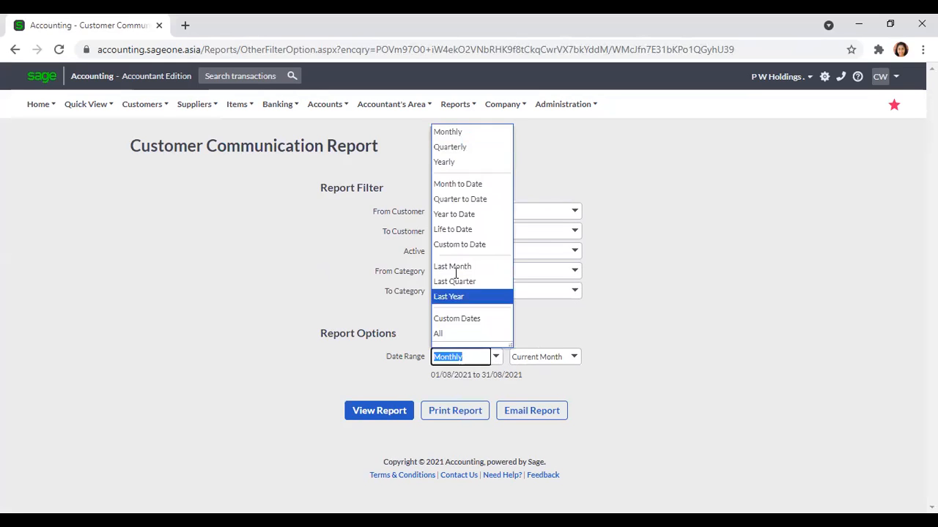
click(442, 164)
click(374, 415)
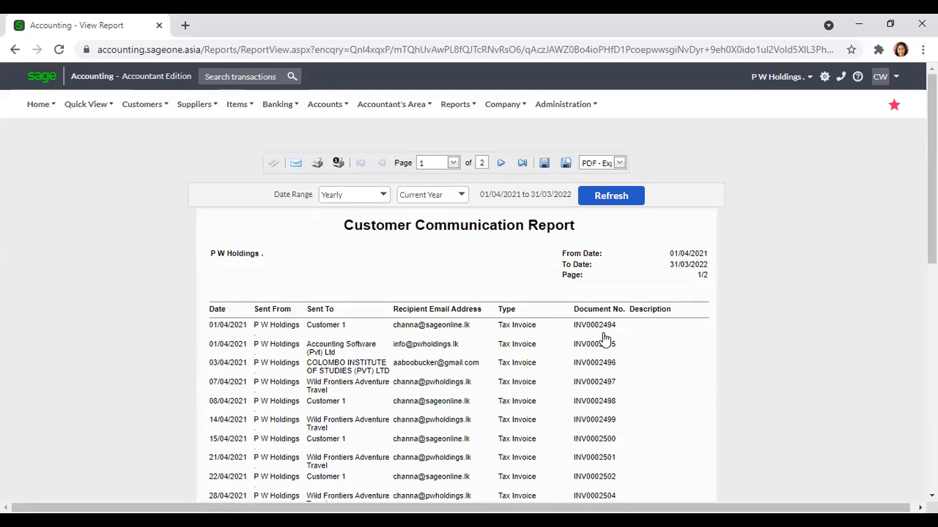
Open the Accounting Software (Pvt) Ltd invoice dated 01/04/2021 from the communication report, examine it and return to the report
scroll(605, 339, down, 4)
scroll(603, 334, up, 3)
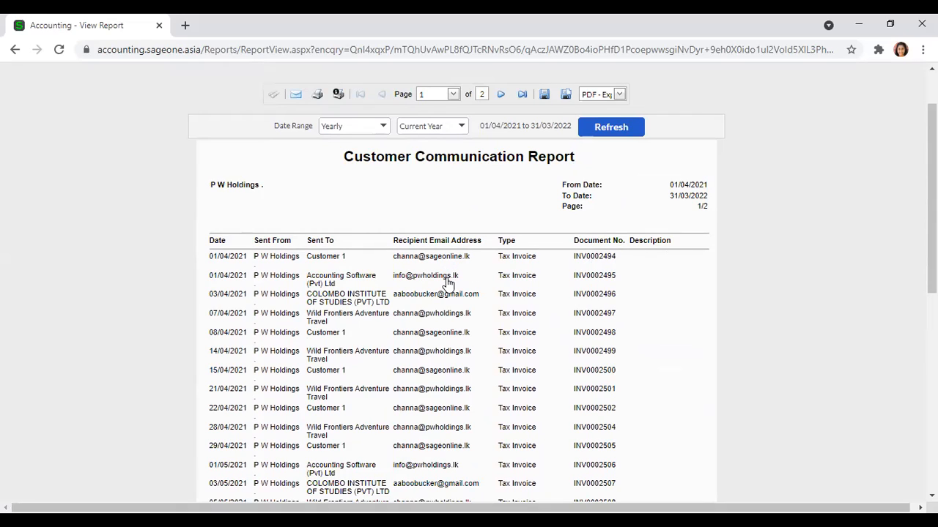
click(448, 280)
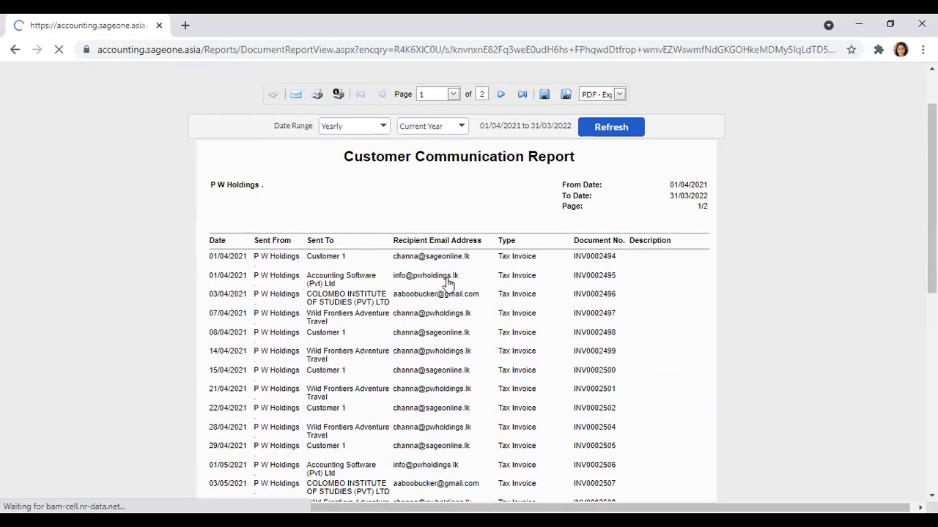
scroll(447, 281, down, 3)
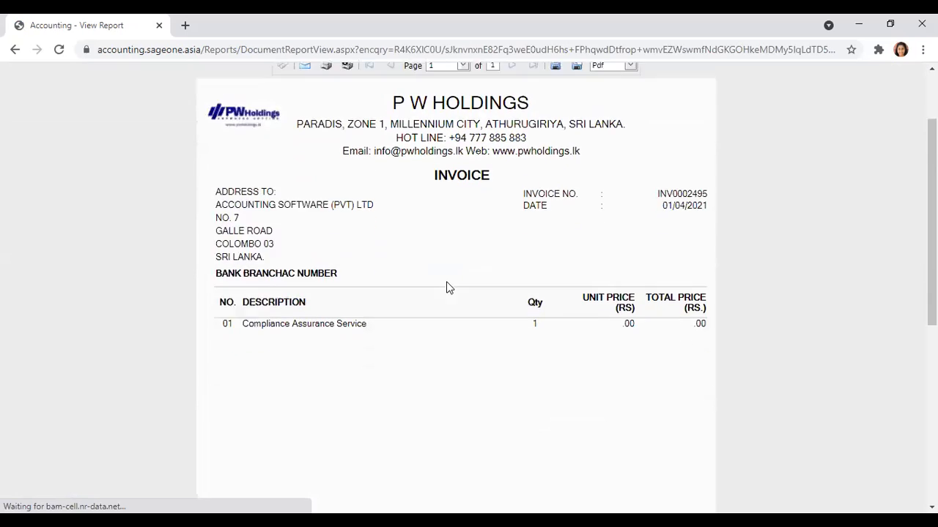
scroll(447, 282, up, 3)
mouse_move(48, 102)
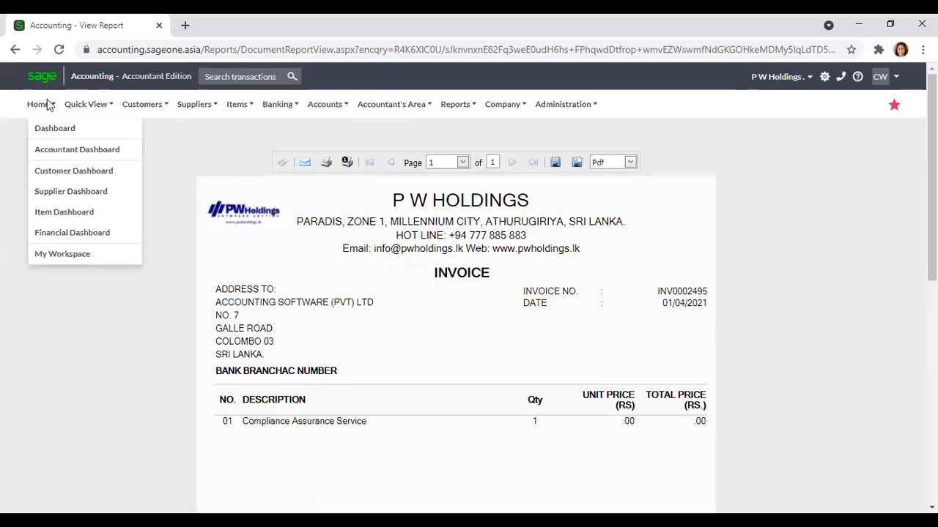
click(14, 49)
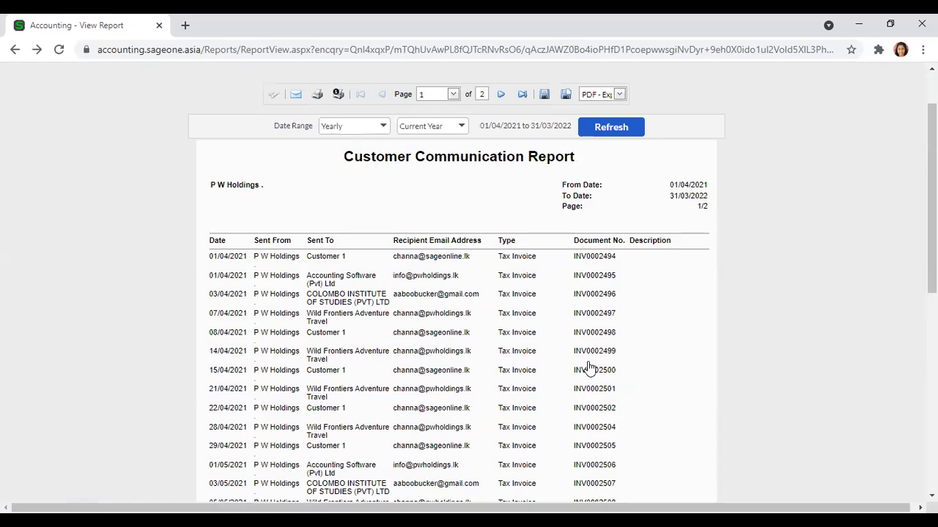
Open the Wild Frontiers Adventure Travel invoice dated 14/04/2021 from the communication report, examine it and return to the report
click(592, 369)
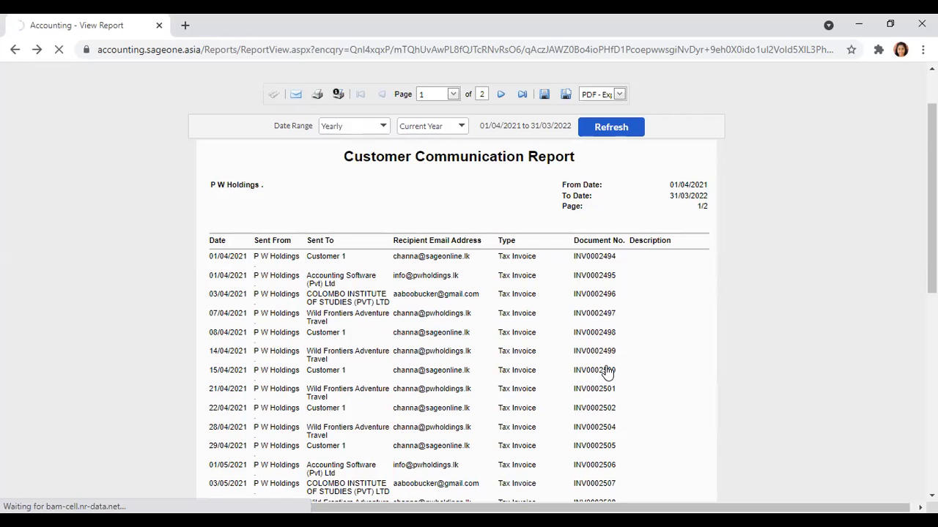
scroll(608, 373, down, 2)
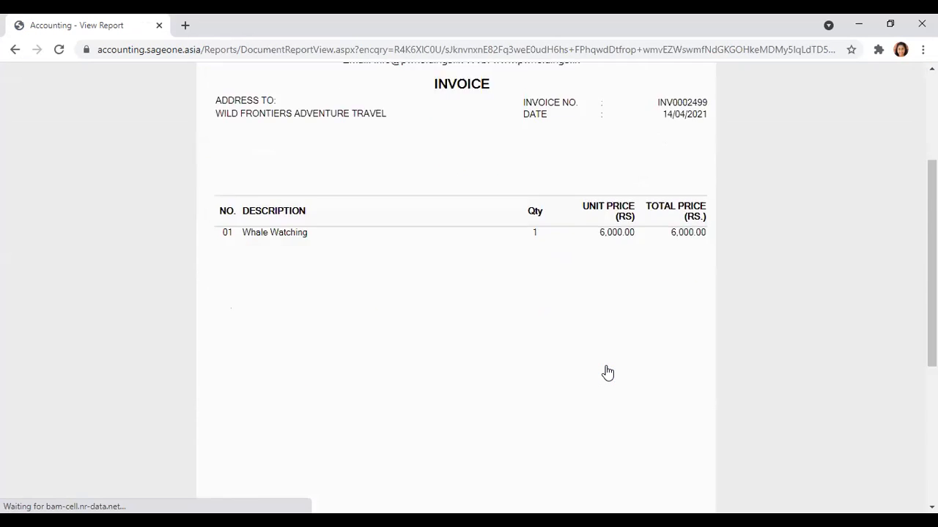
scroll(607, 373, down, 4)
scroll(607, 373, up, 5)
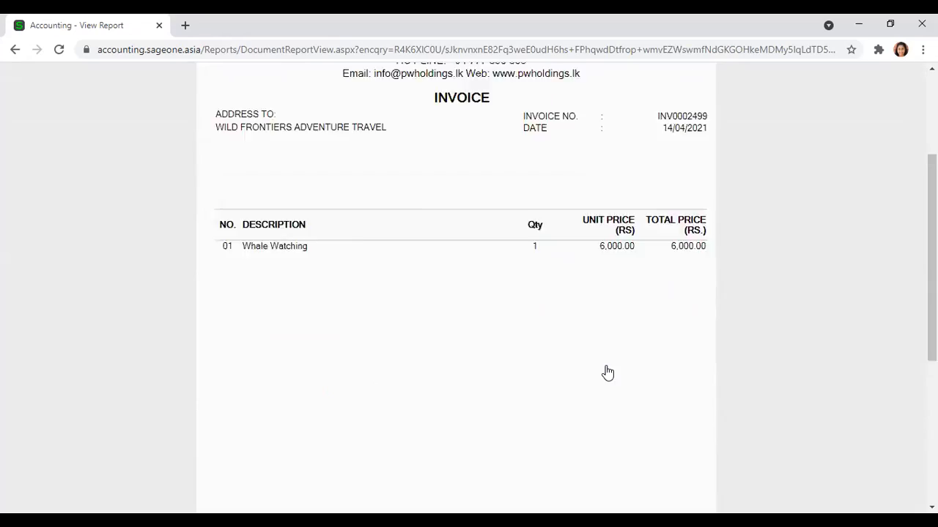
scroll(607, 372, up, 3)
click(15, 49)
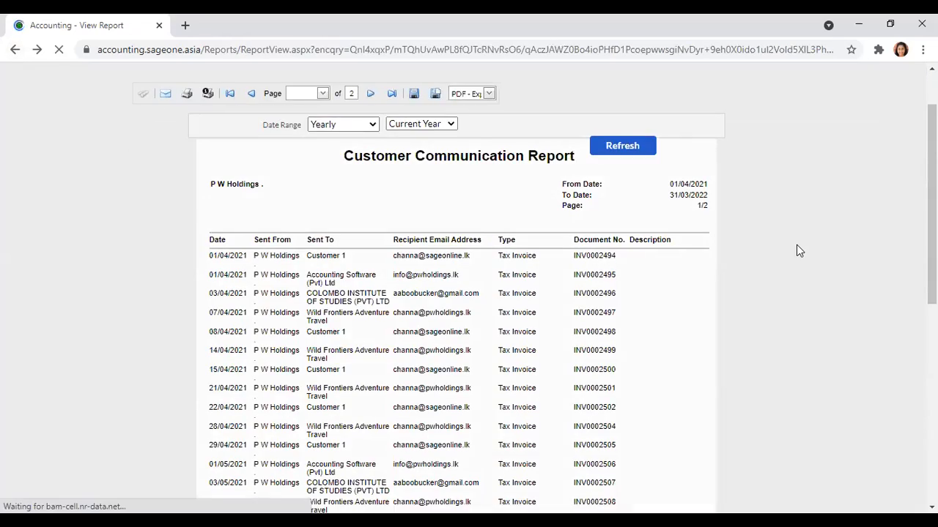
Review the remaining invoices and quotations listed on the first page of the Customer Communication Report
scroll(786, 276, down, 6)
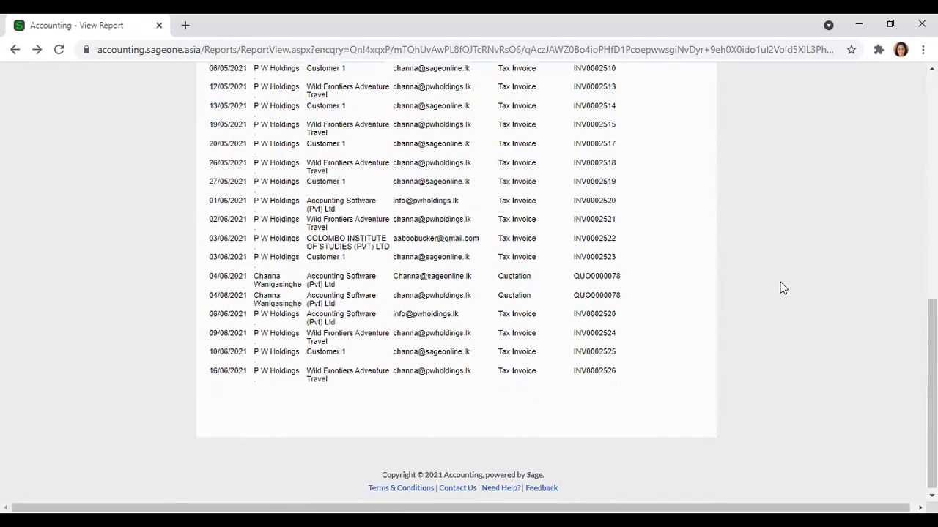
scroll(782, 287, up, 8)
mouse_move(130, 111)
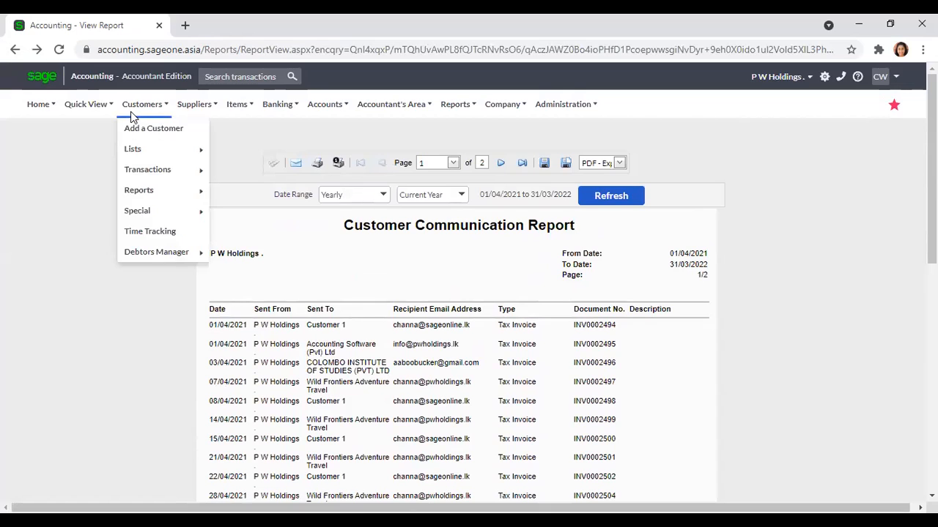
mouse_move(155, 190)
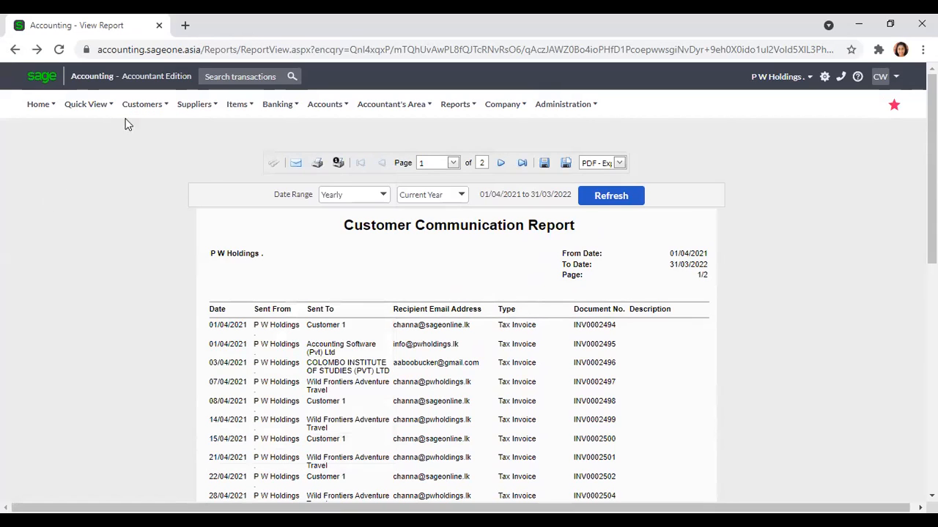
mouse_move(166, 213)
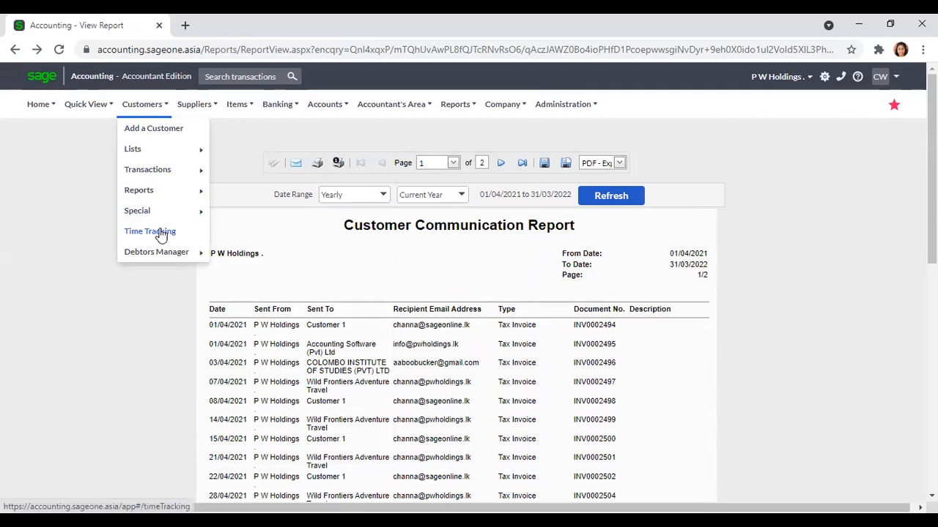
mouse_move(150, 258)
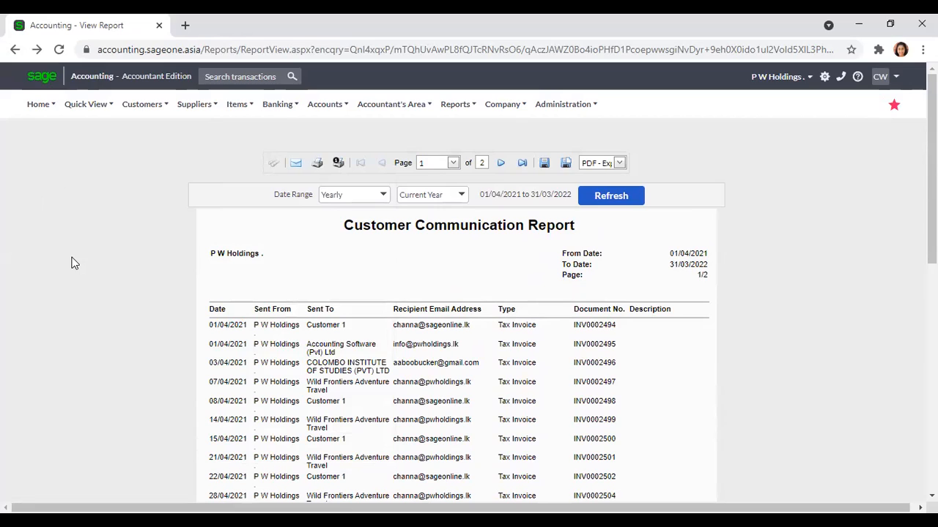